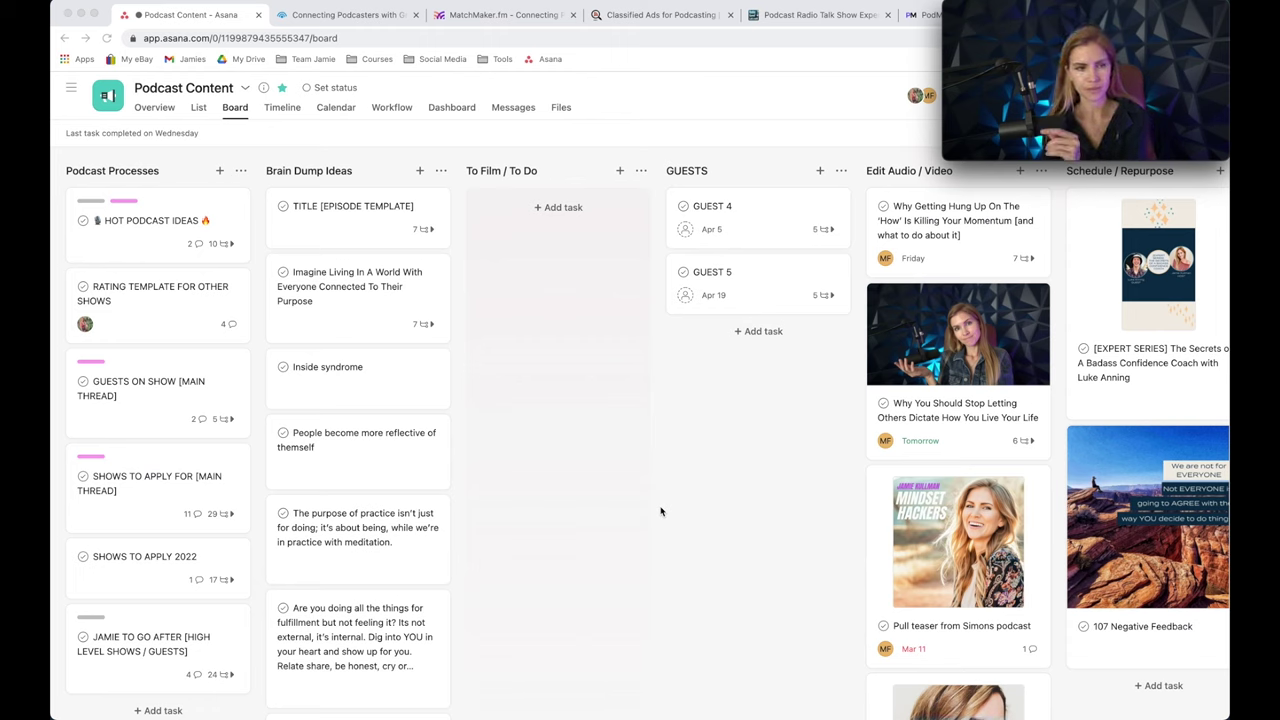
Add a task named "SHOWS TO APPLY FOR" to the To Film / To Do column and open its details.
left_click(137, 162)
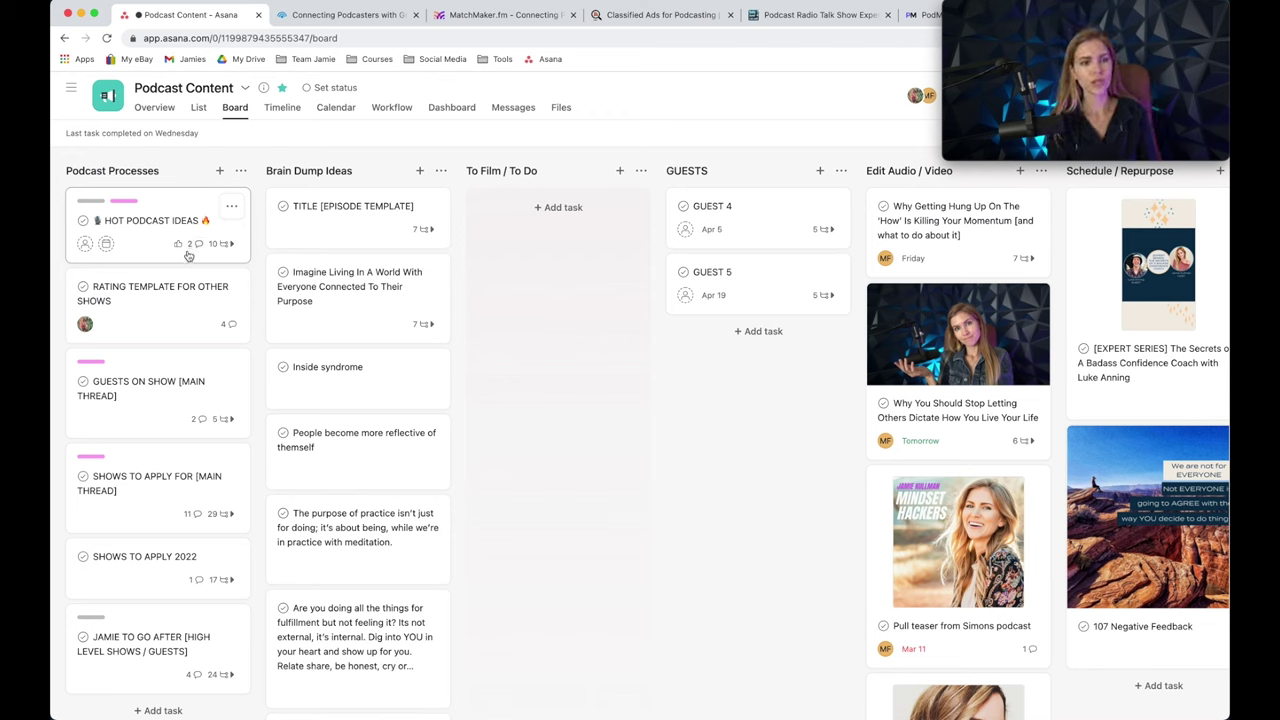
scroll(185, 294, "down", 1)
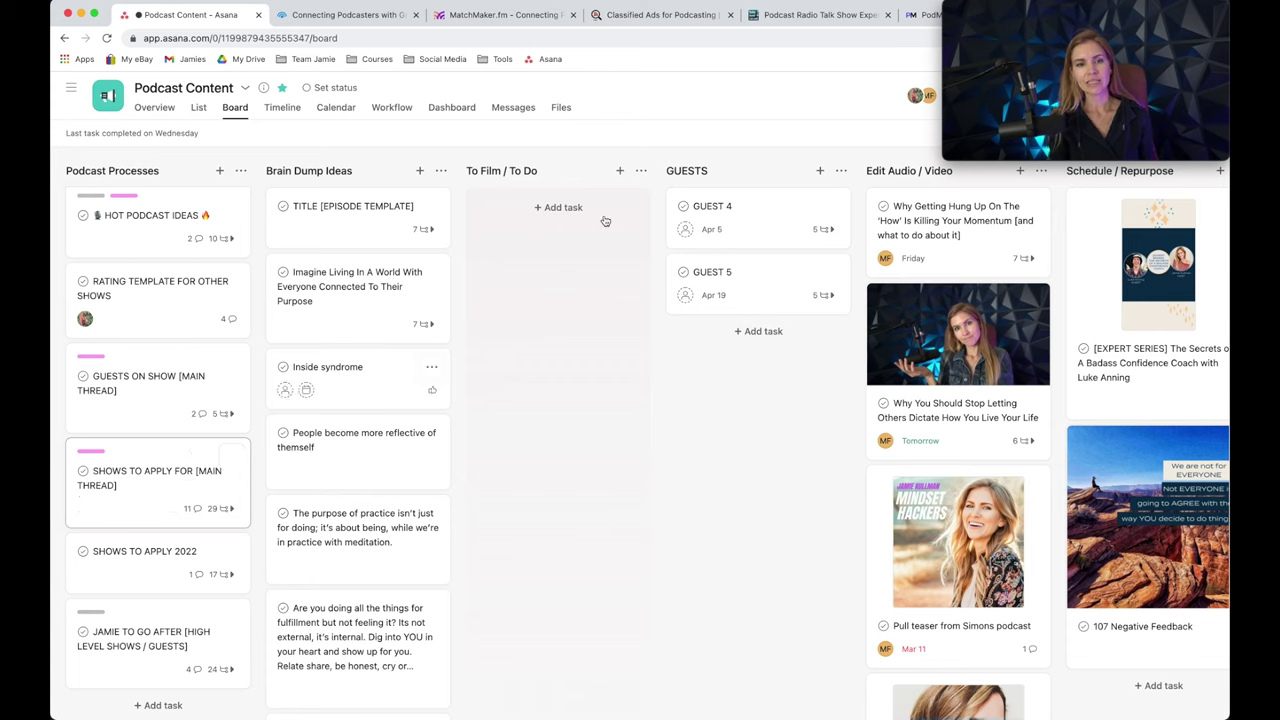
left_click(575, 206)
type("SHOWS TO APPLY FOR")
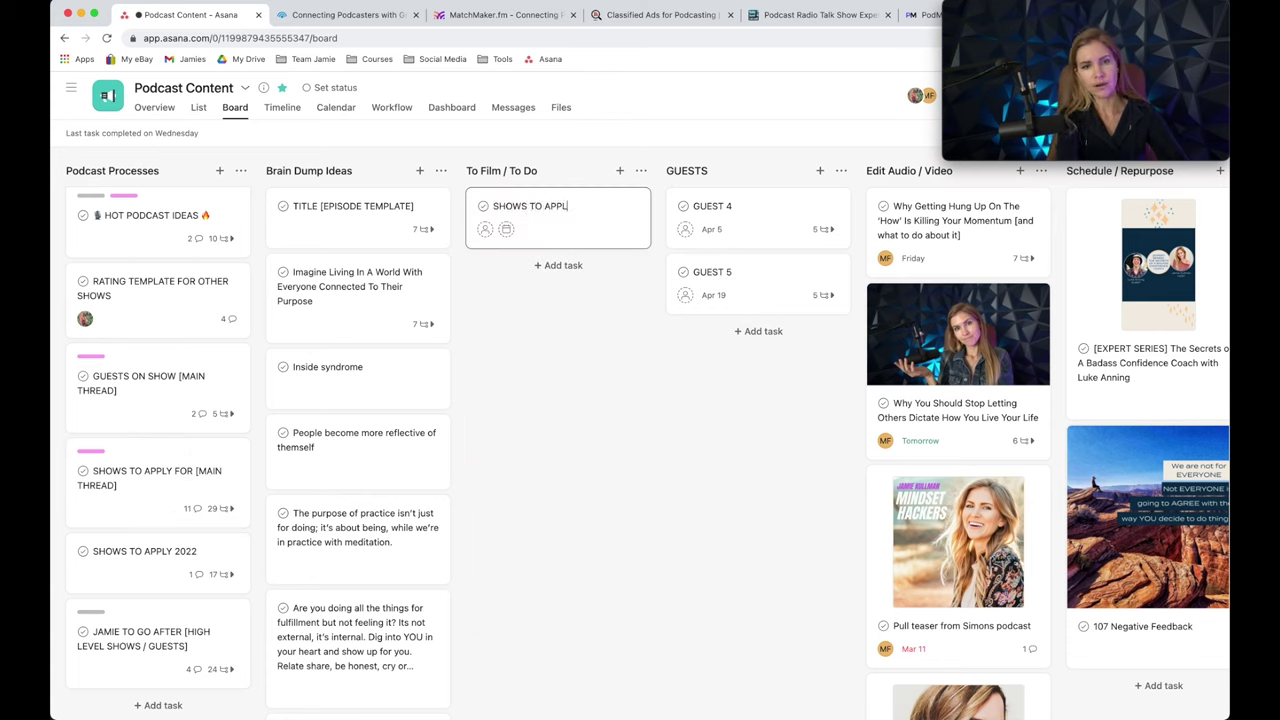
left_click(597, 357)
left_click(561, 213)
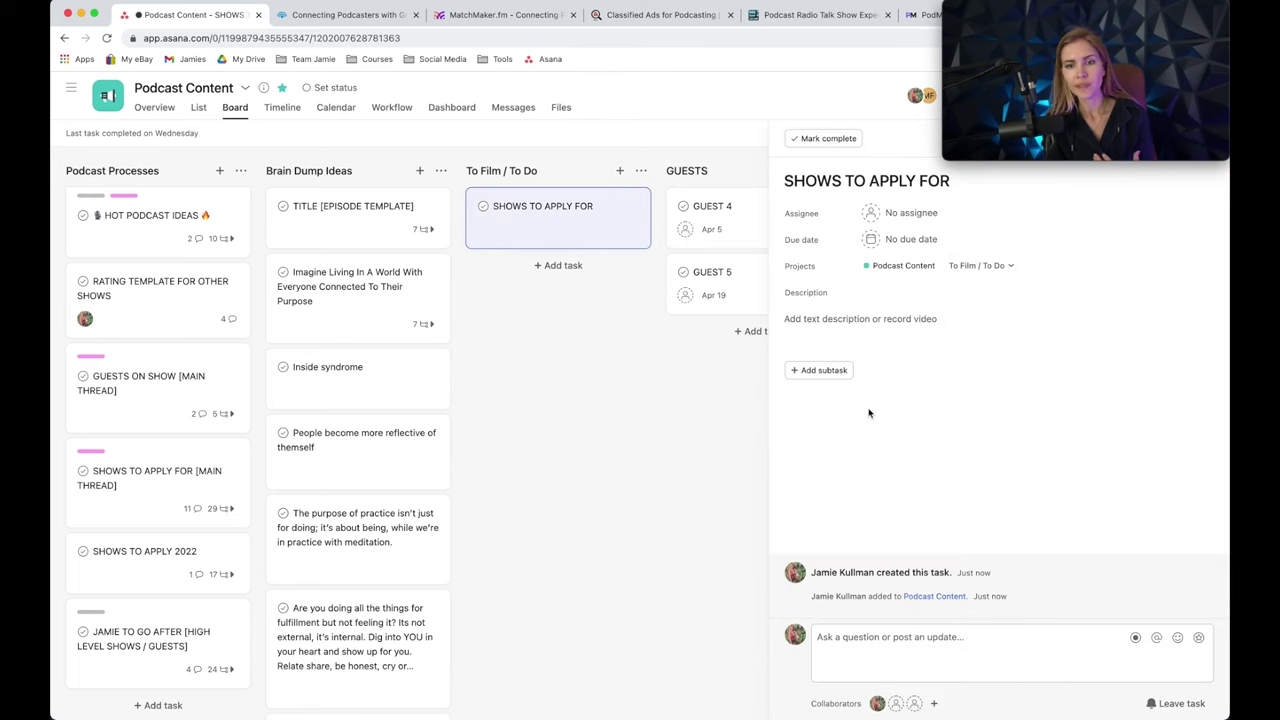
Add a subtask named "Aligned With Purpose In Life and Leadership" to the SHOWS TO APPLY FOR task.
left_click(829, 371)
type("Aligned ")
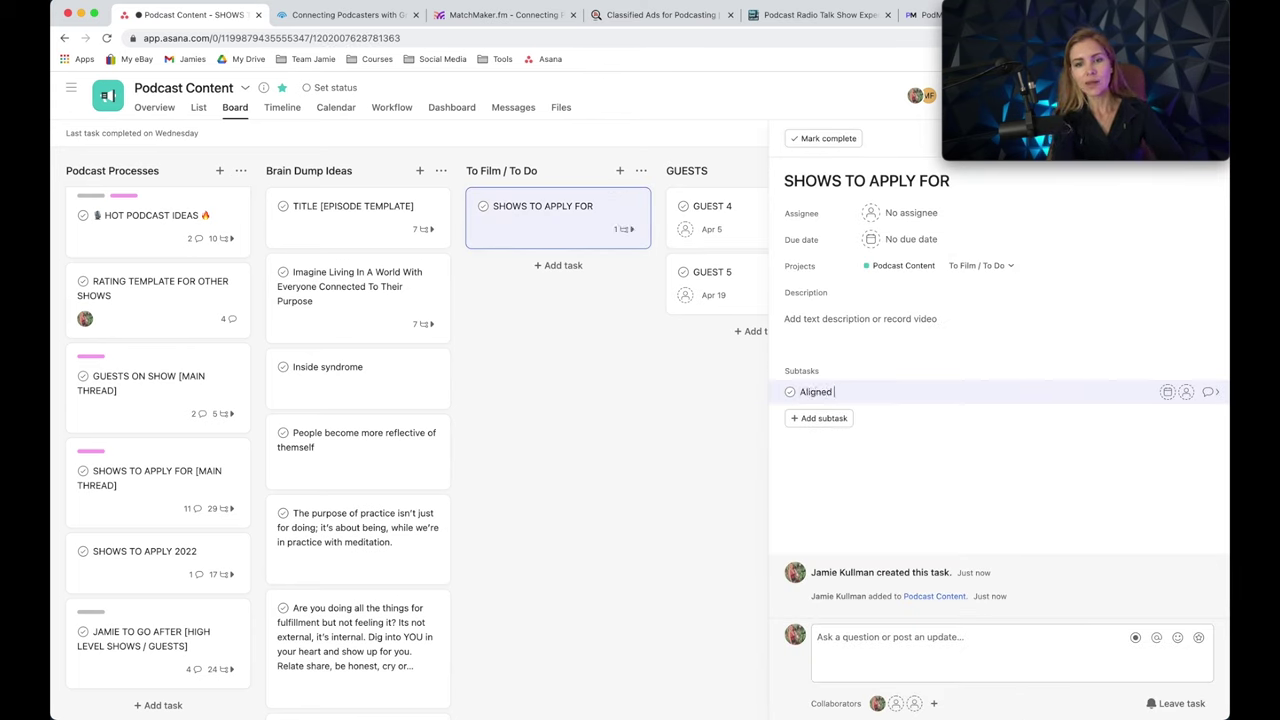
type("With Purpose In Life an")
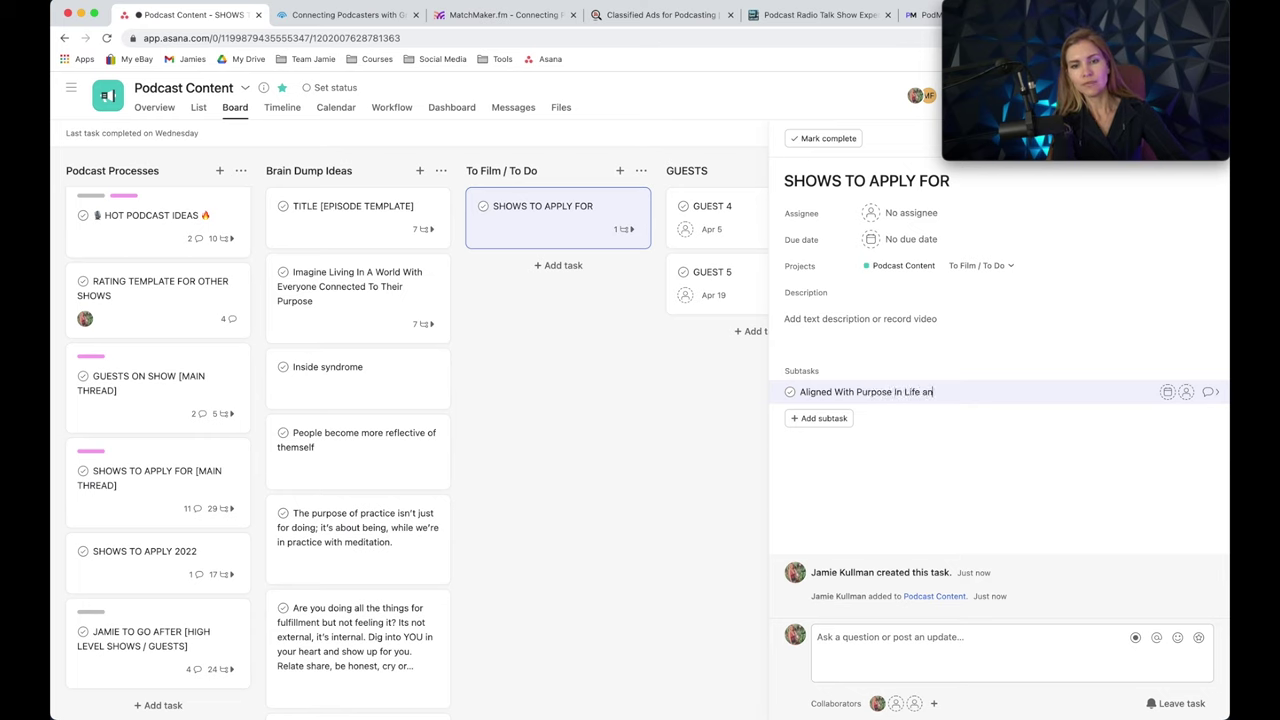
type("d Leadership")
left_click(850, 318)
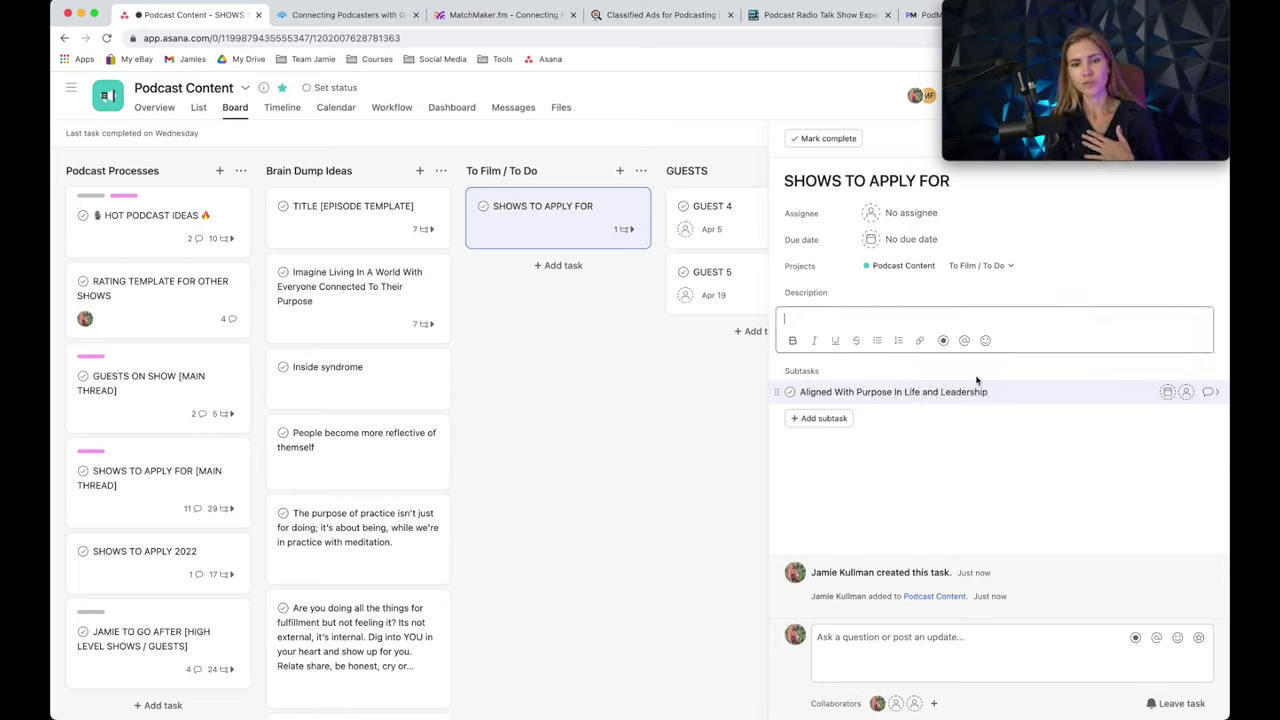
Fill in the new subtask's description with the lines "Email:" and "The message you're gonna send:".
left_click(1215, 392)
left_click(869, 330)
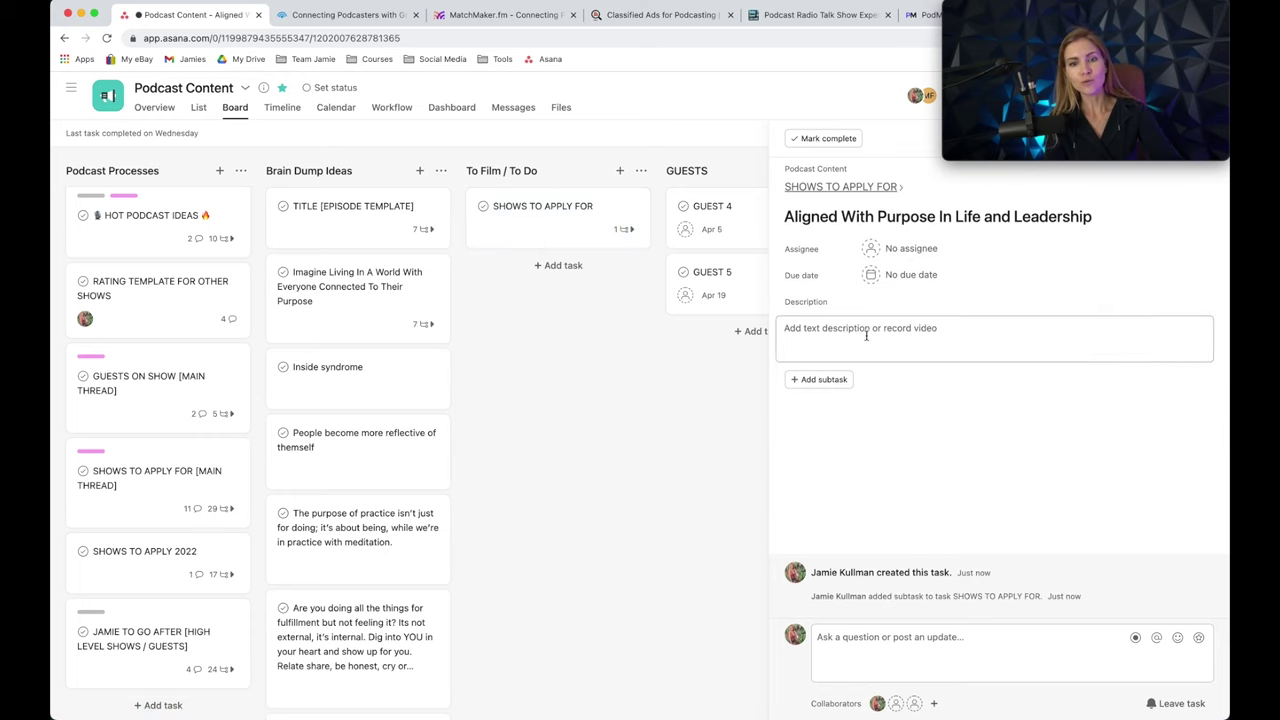
type("Email:")
key("Return")
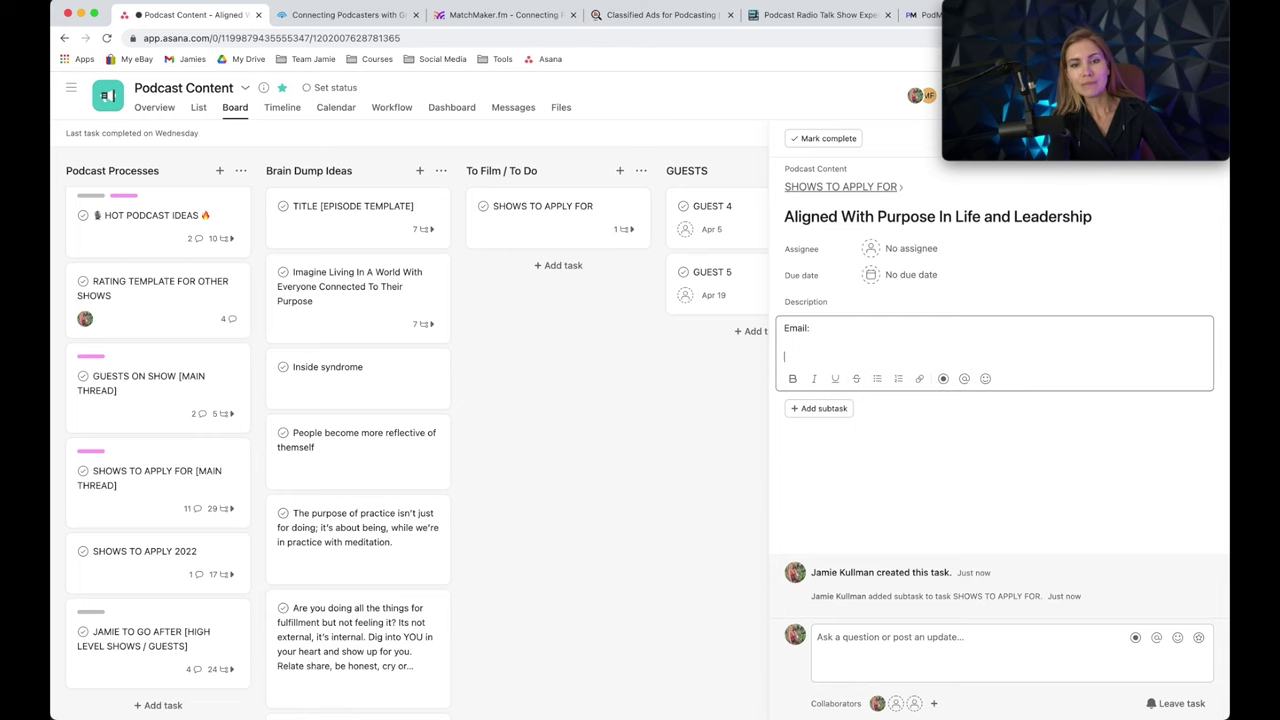
type("The message you're gonna send :")
key("Return")
key("Return")
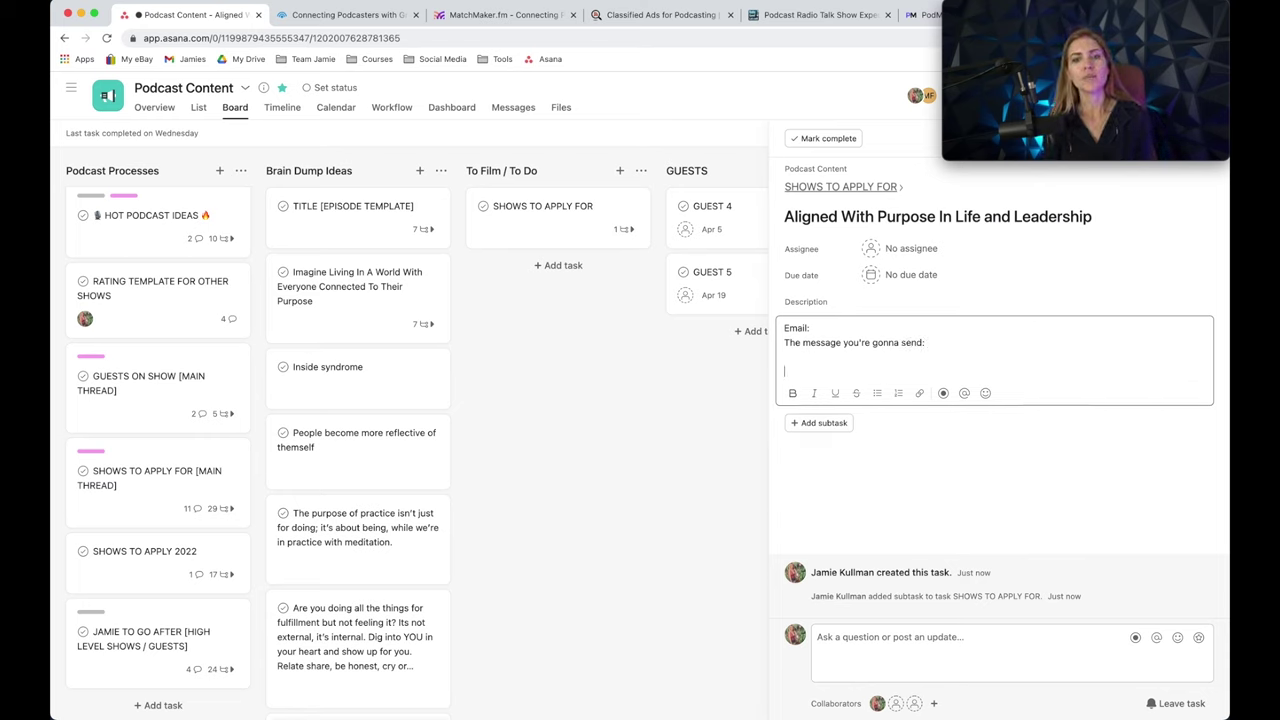
Return to the parent task, set its subtask's due date to 03/24/22 and close the task details.
left_click(868, 187)
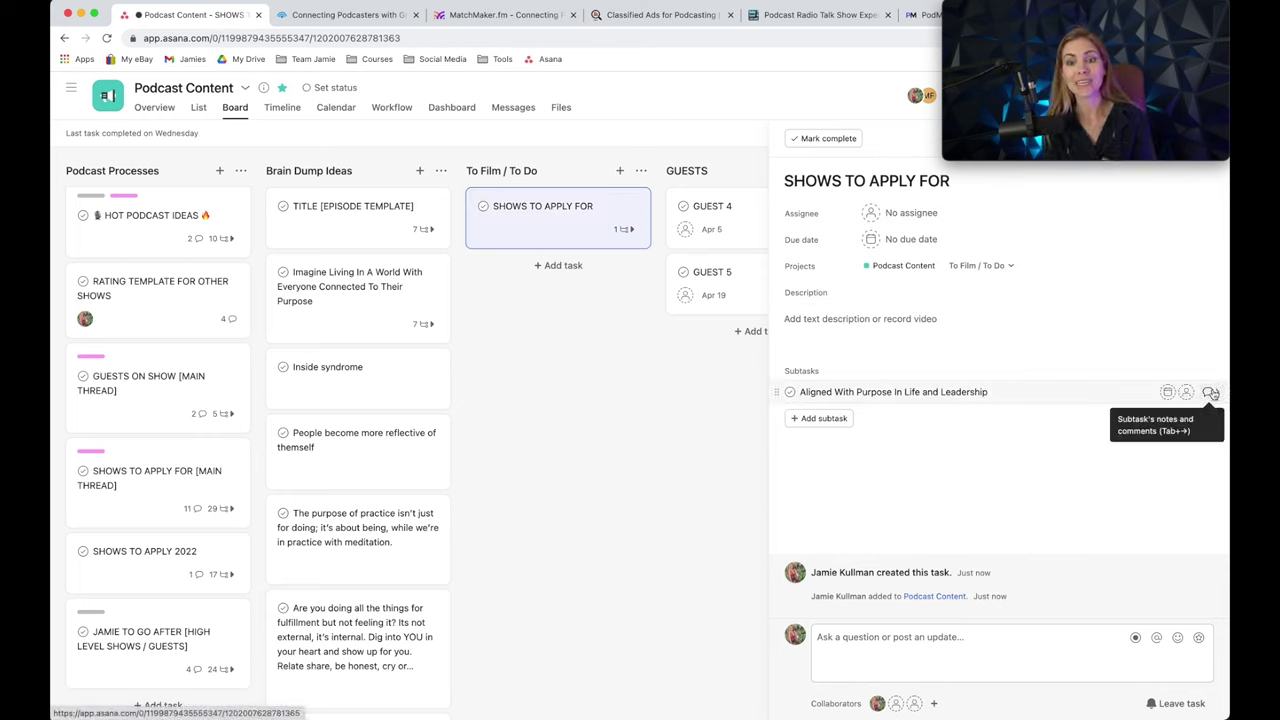
left_click(1167, 392)
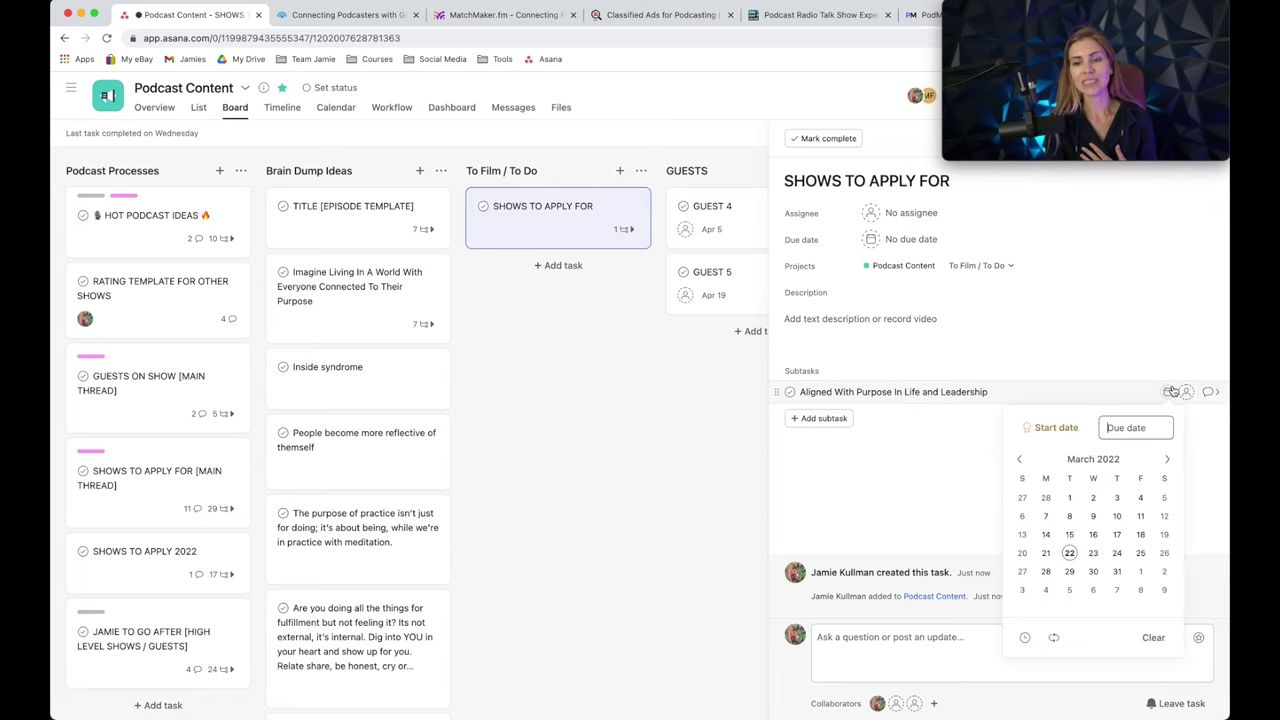
left_click(1115, 552)
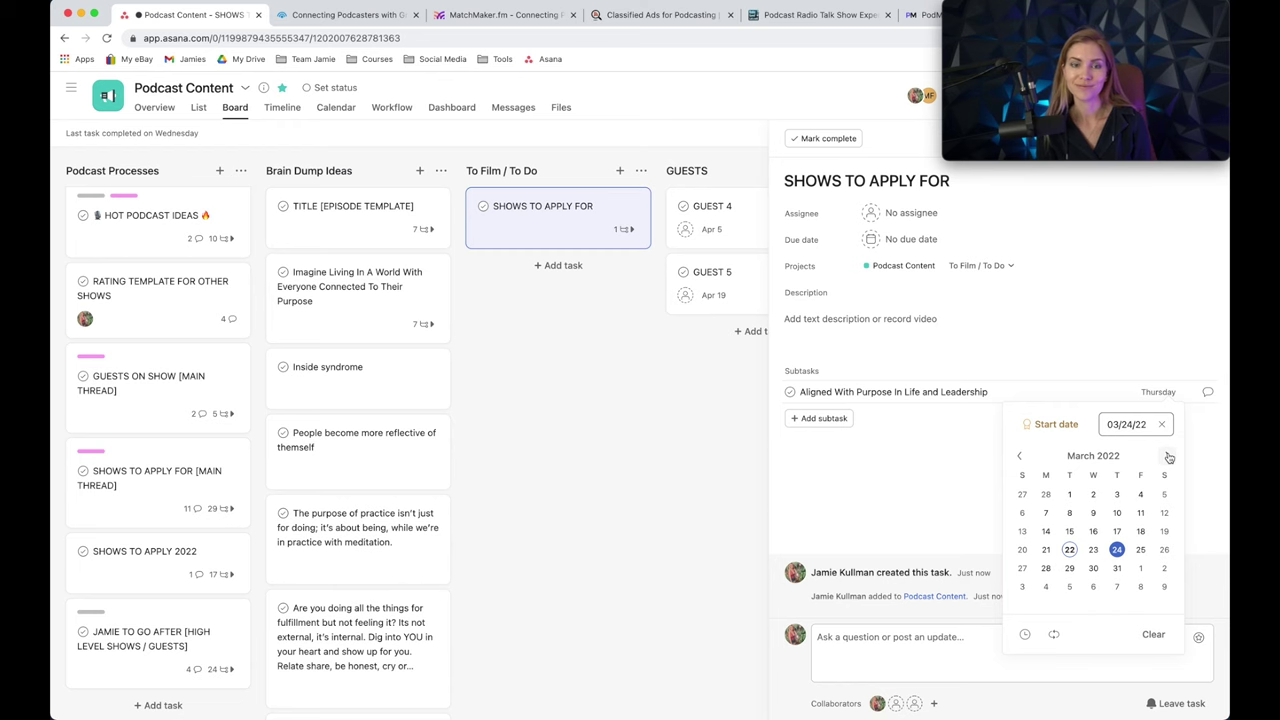
left_click(646, 463)
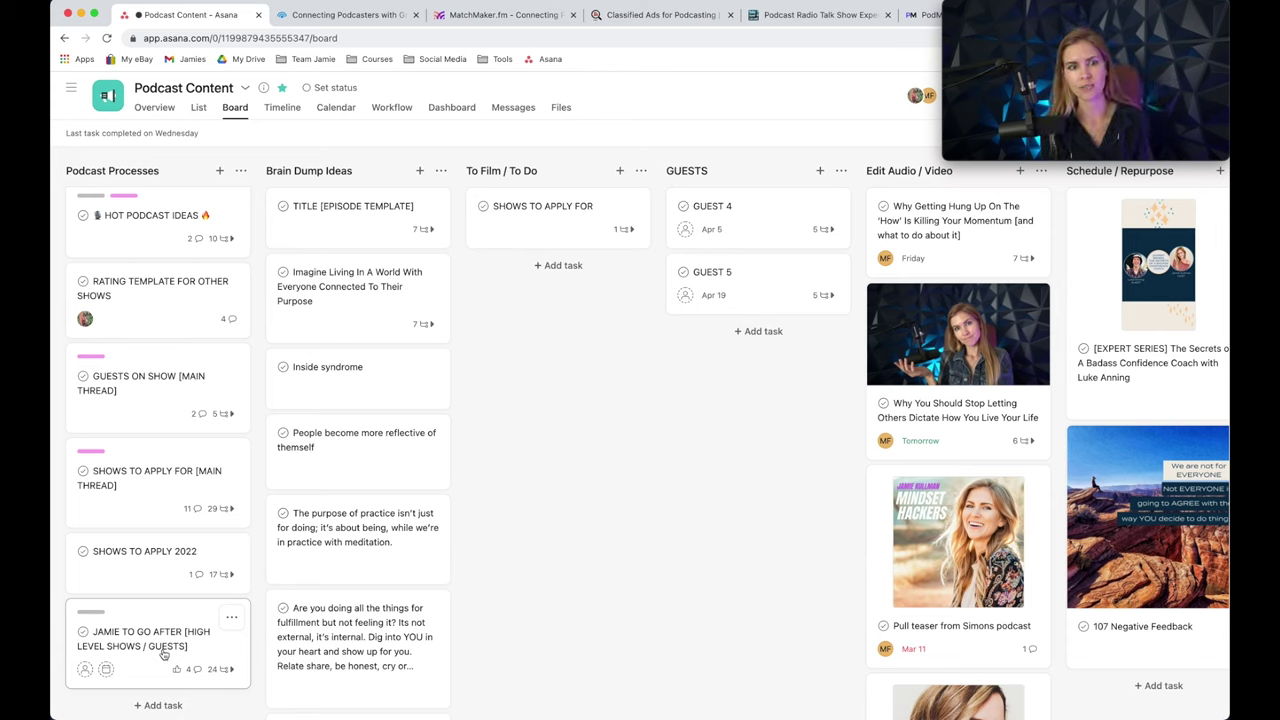
Move the "Imagine Living In A World With Everyone Connected To Their Purpose" card to To Film / To Do and back to Brain Dump Ideas.
scroll(140, 500, "up", 1)
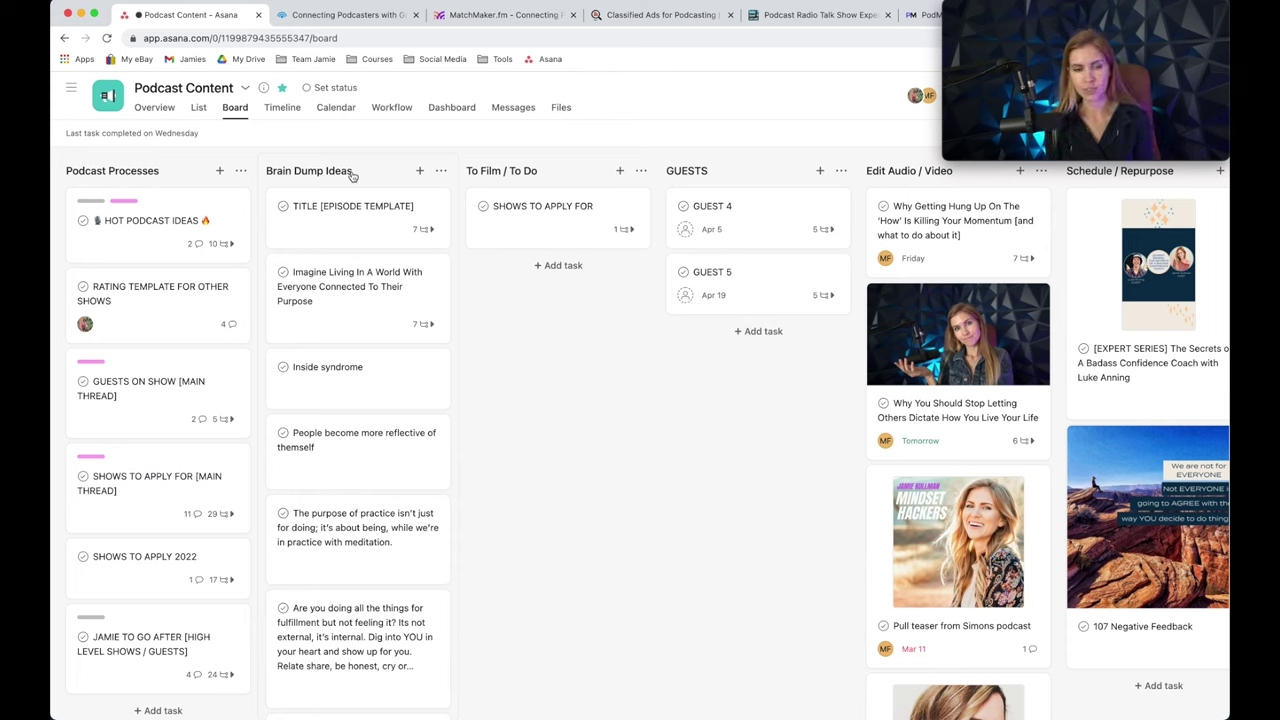
left_click_drag(385, 295, 516, 287)
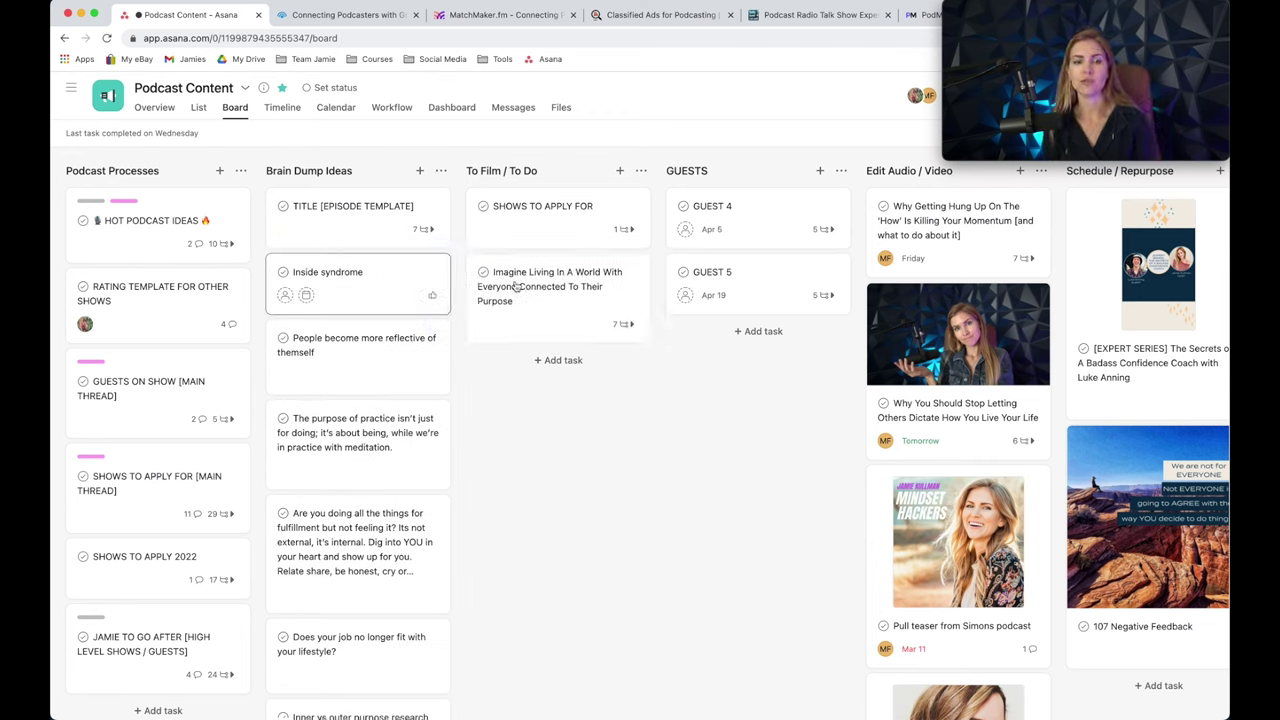
left_click_drag(515, 287, 401, 279)
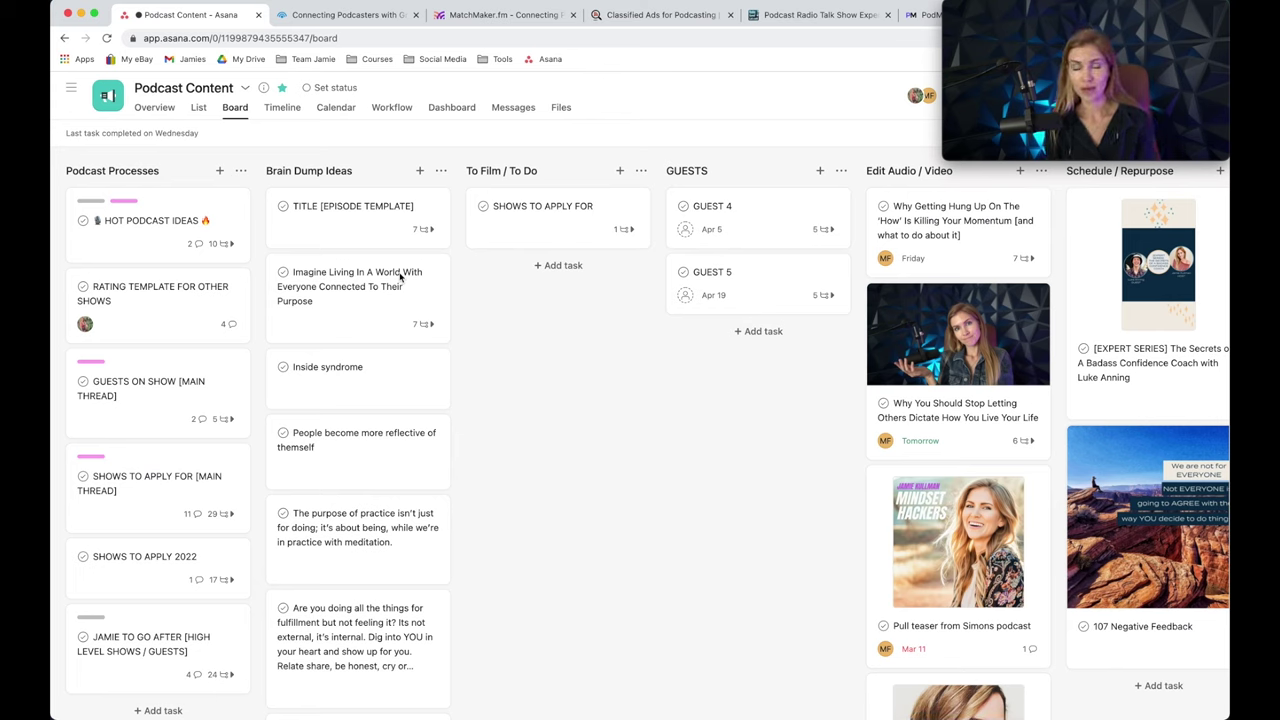
Duplicate the TITLE [EPISODE TEMPLATE] task as "TODAYS EPISODE", keeping the default included fields.
left_click(370, 207)
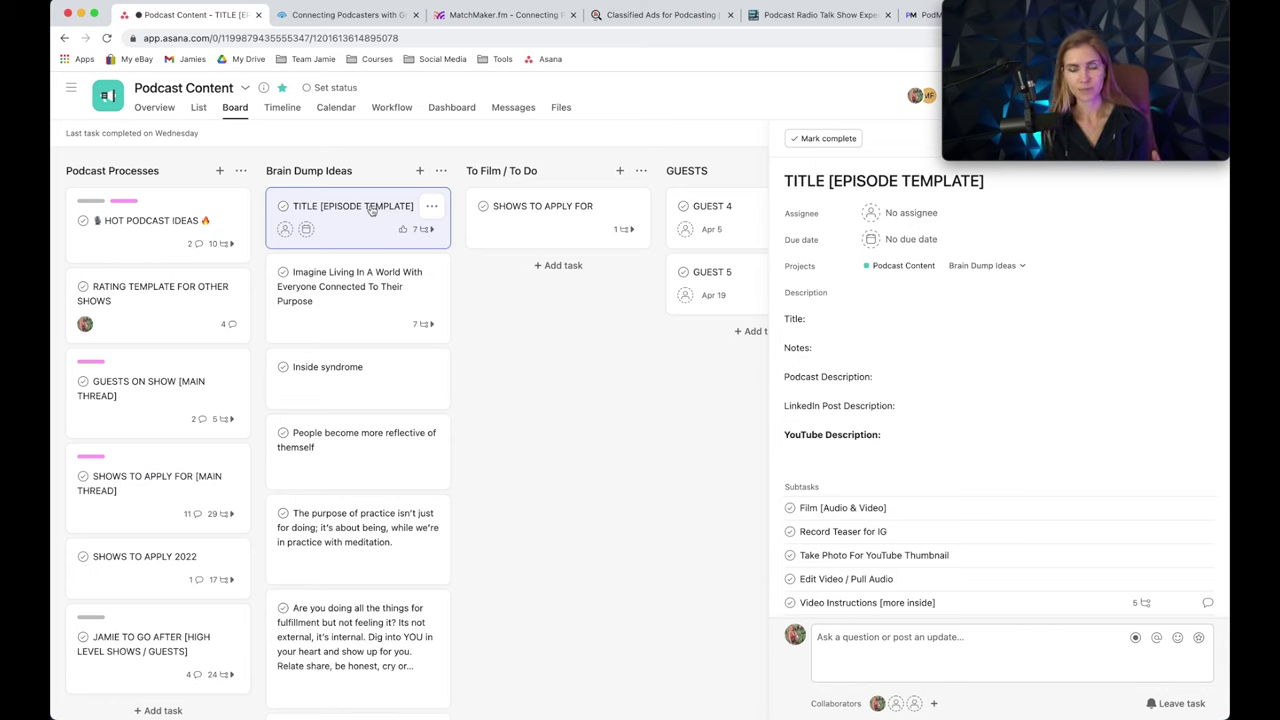
triple_click(826, 180)
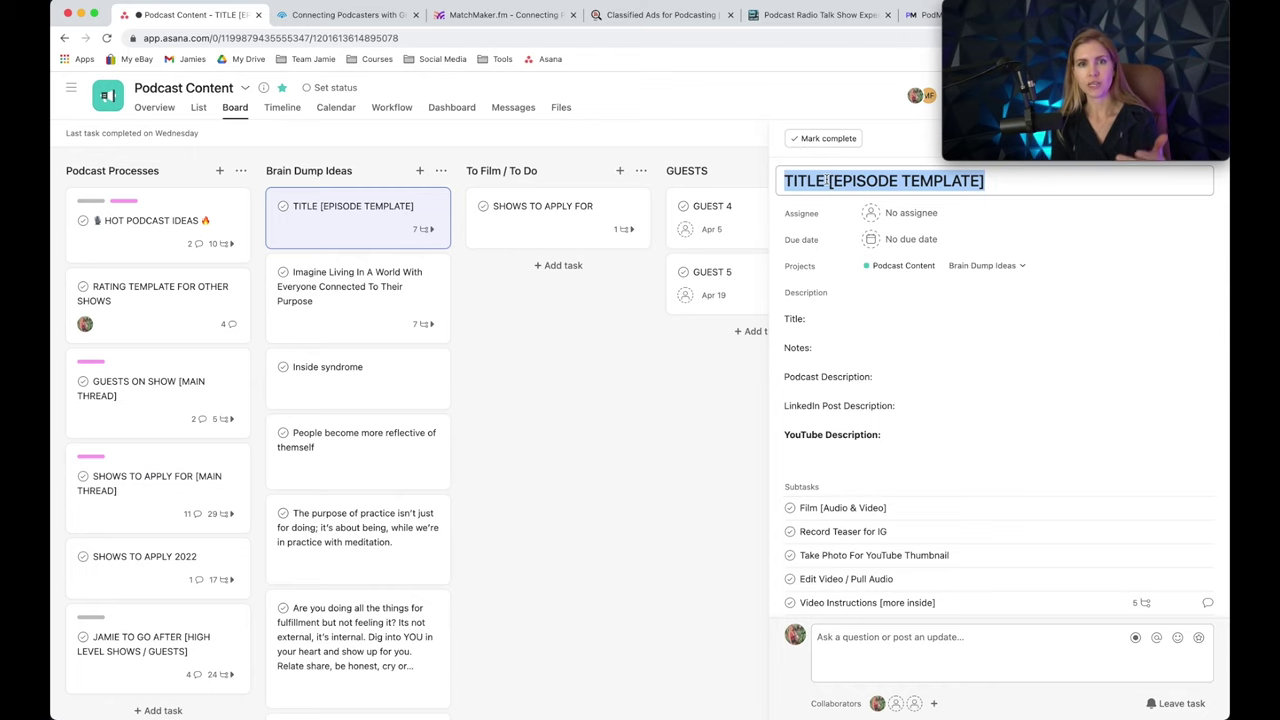
left_click(431, 205)
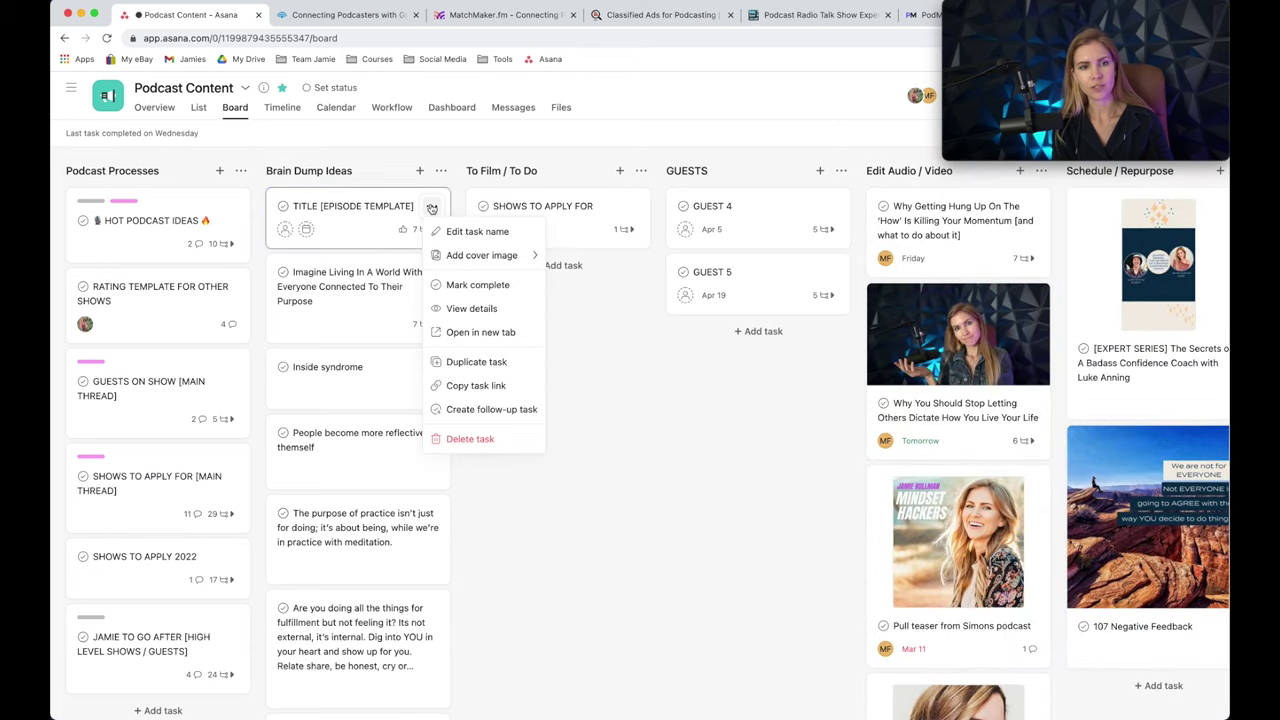
left_click(473, 370)
type("TODA")
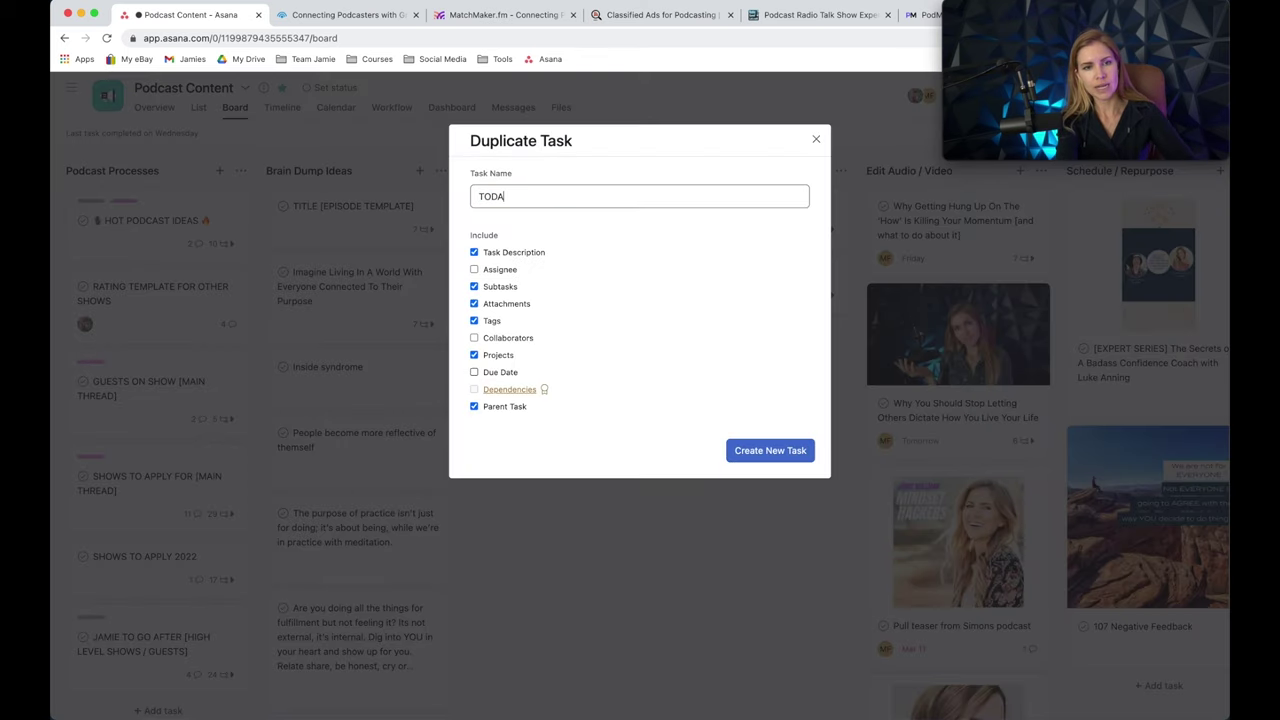
type("YS EPISODE")
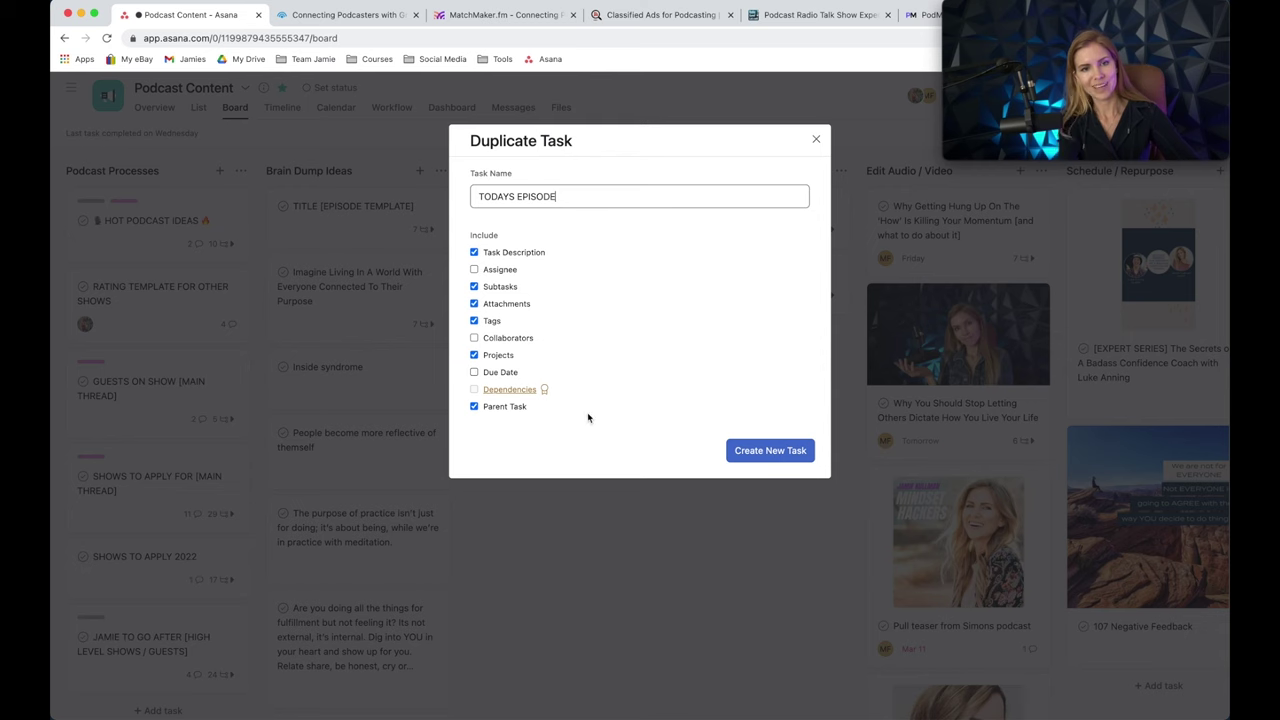
left_click(756, 452)
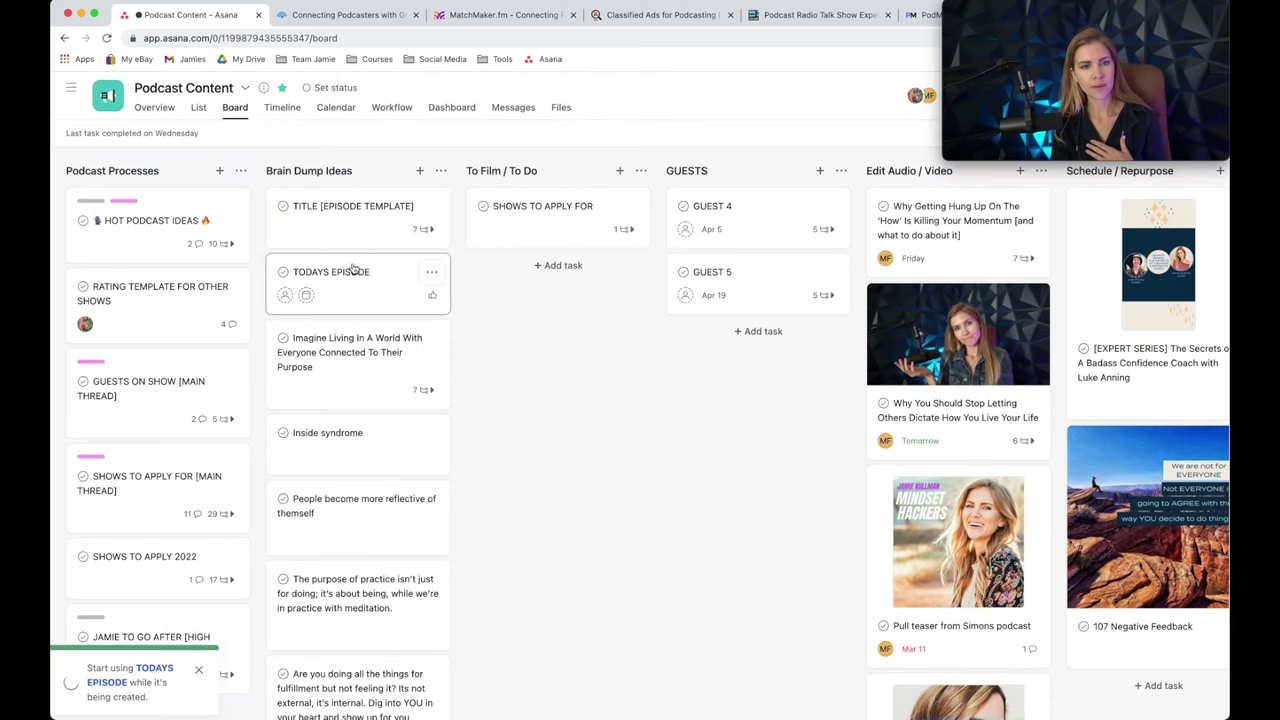
Reduce the podcast, LinkedIn and YouTube description headings in the TODAYS EPISODE task to a single "Description:" heading.
left_click(358, 276)
left_click(826, 317)
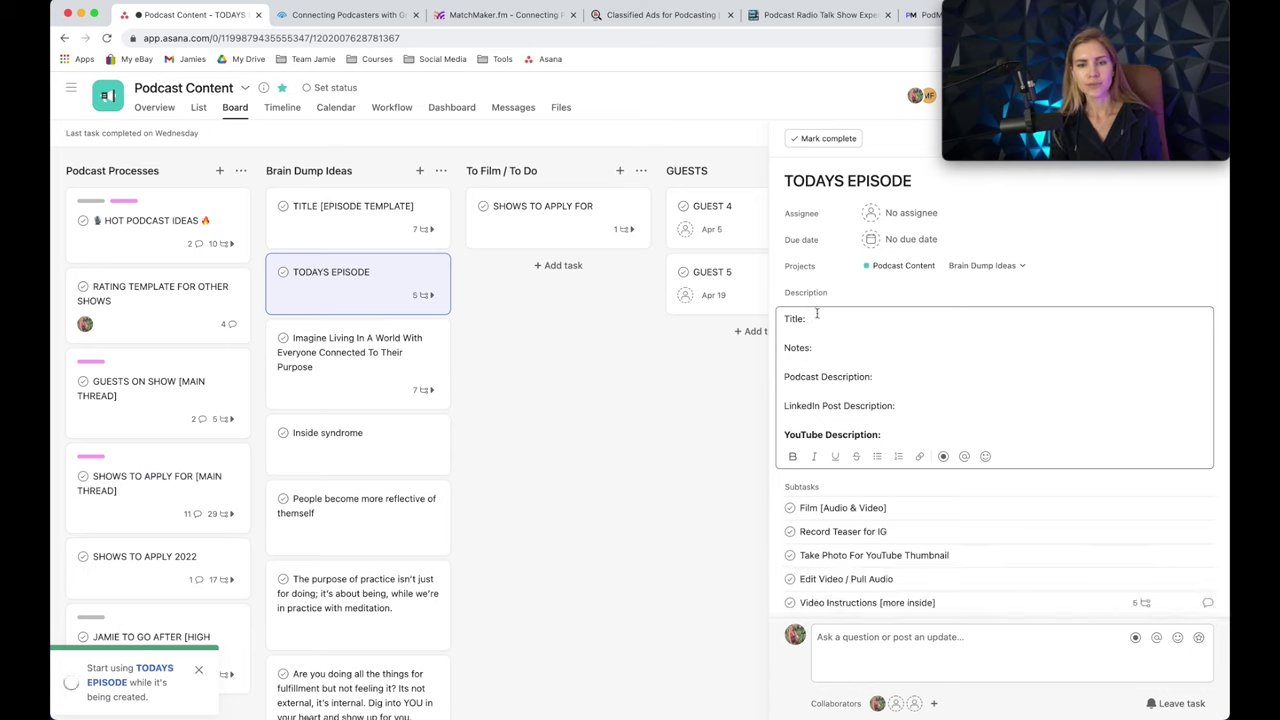
left_click(816, 348)
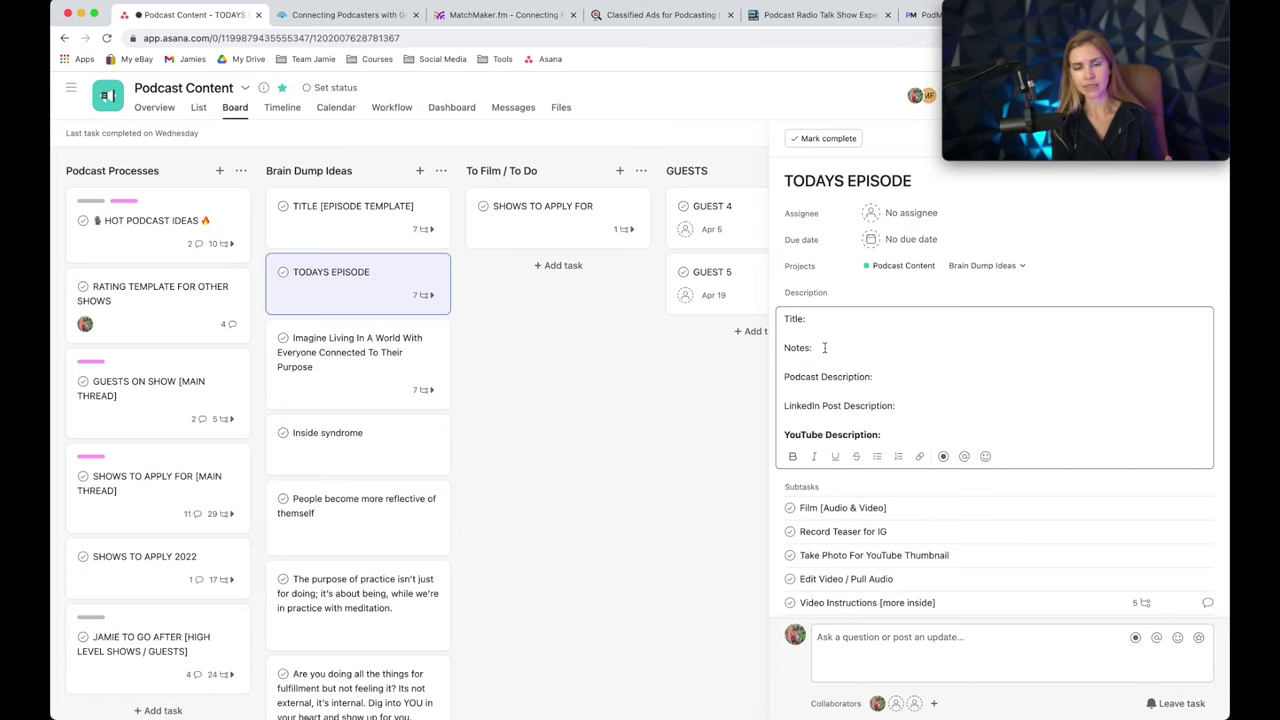
left_click(886, 377)
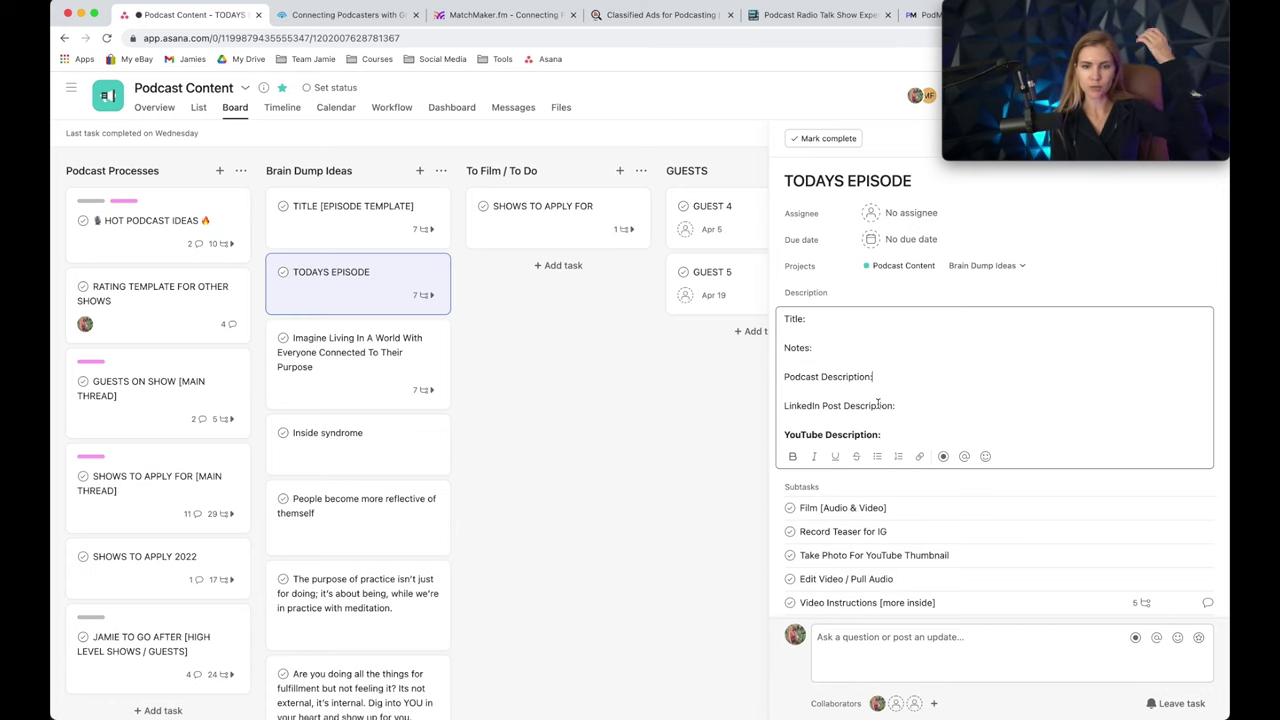
left_click_drag(826, 437, 784, 376)
key("BackSpace")
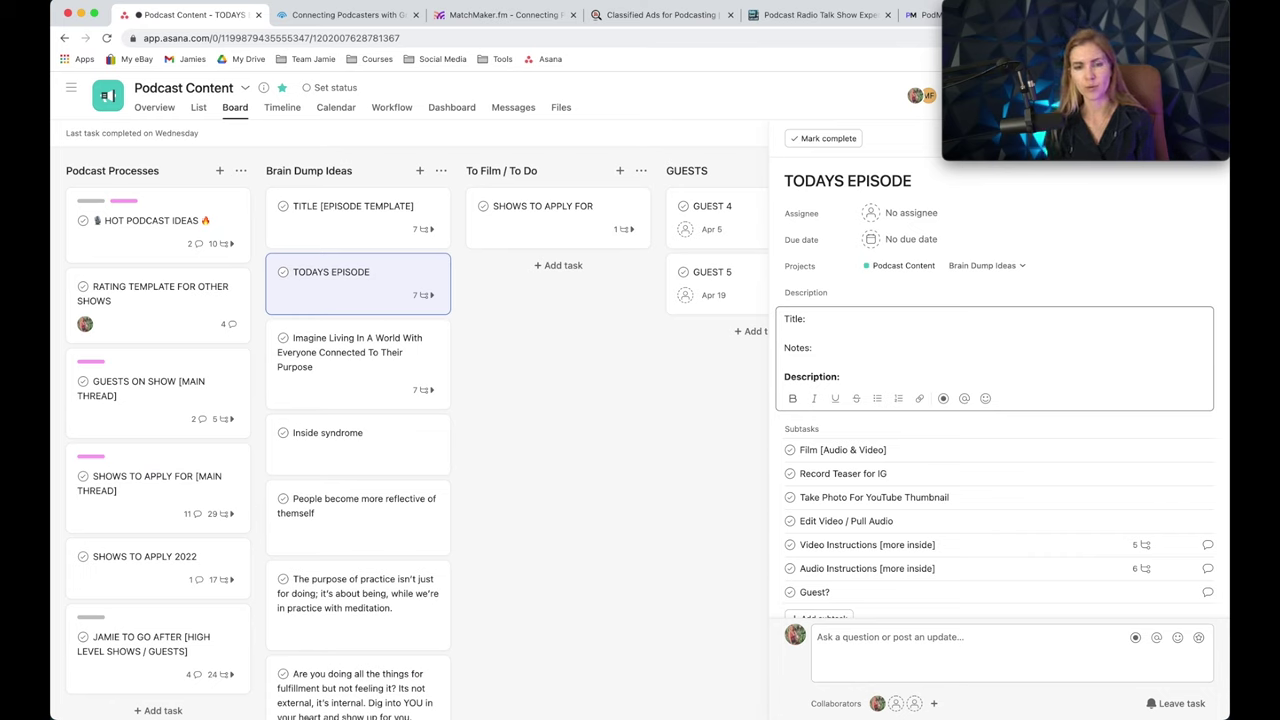
left_click(852, 383)
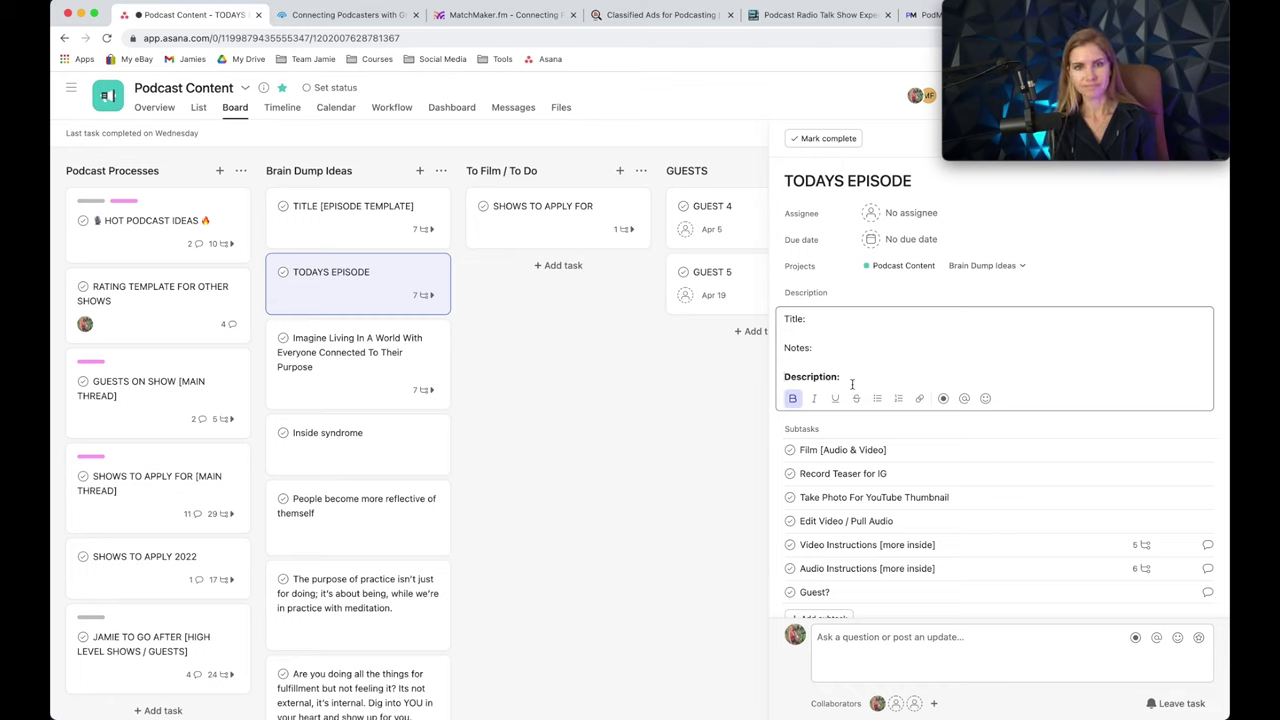
Mark the Film, Record Teaser for IG, Take Photo For YouTube Thumbnail and Edit Video / Pull Audio subtasks complete.
left_click(863, 452)
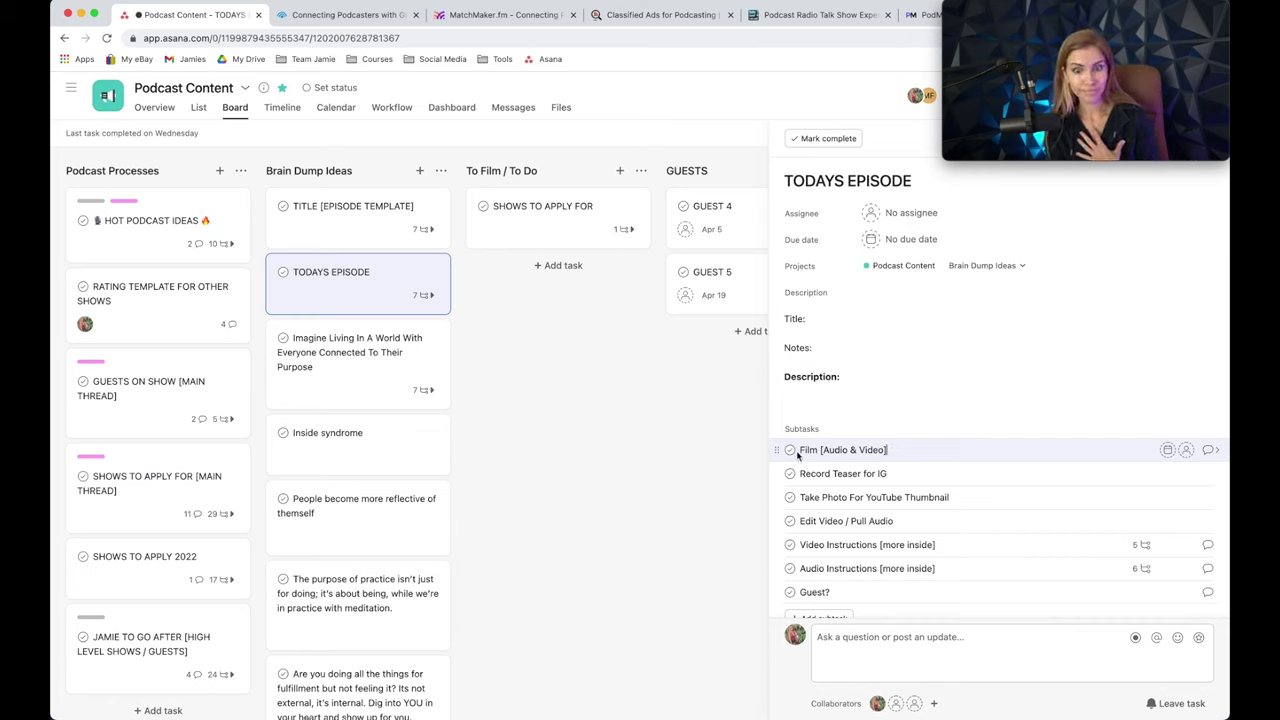
left_click(888, 474)
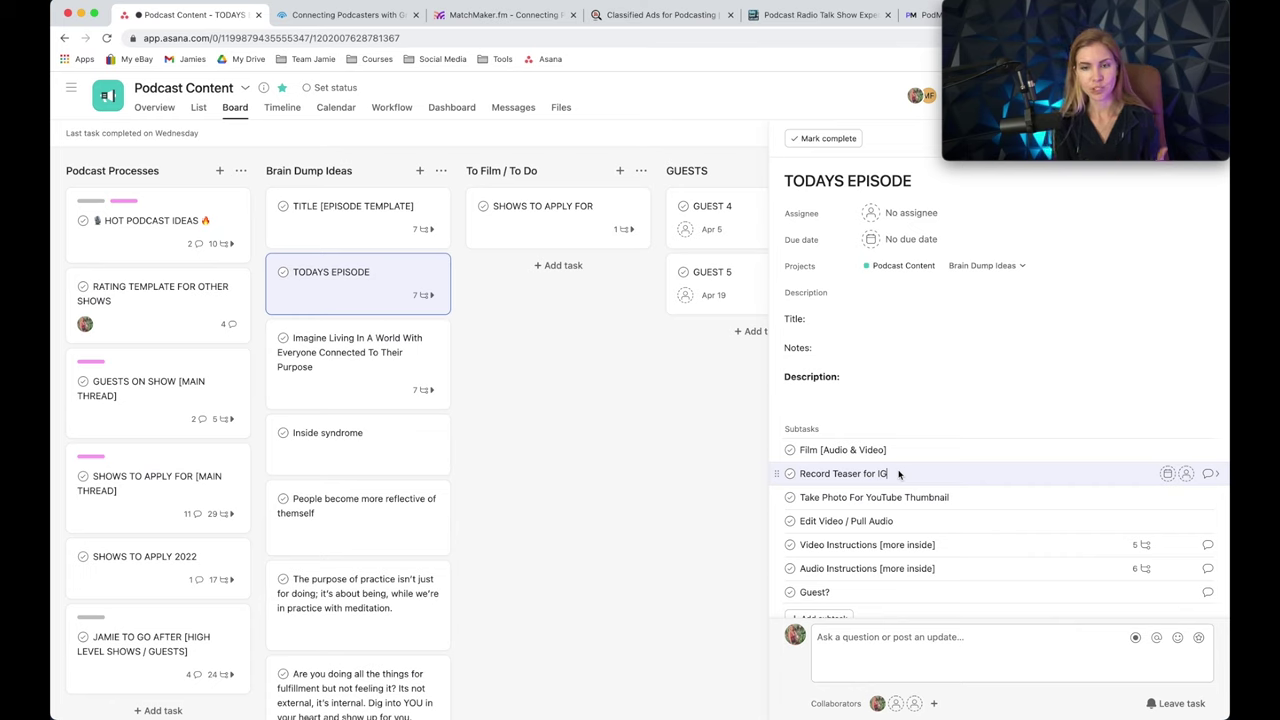
left_click(957, 501)
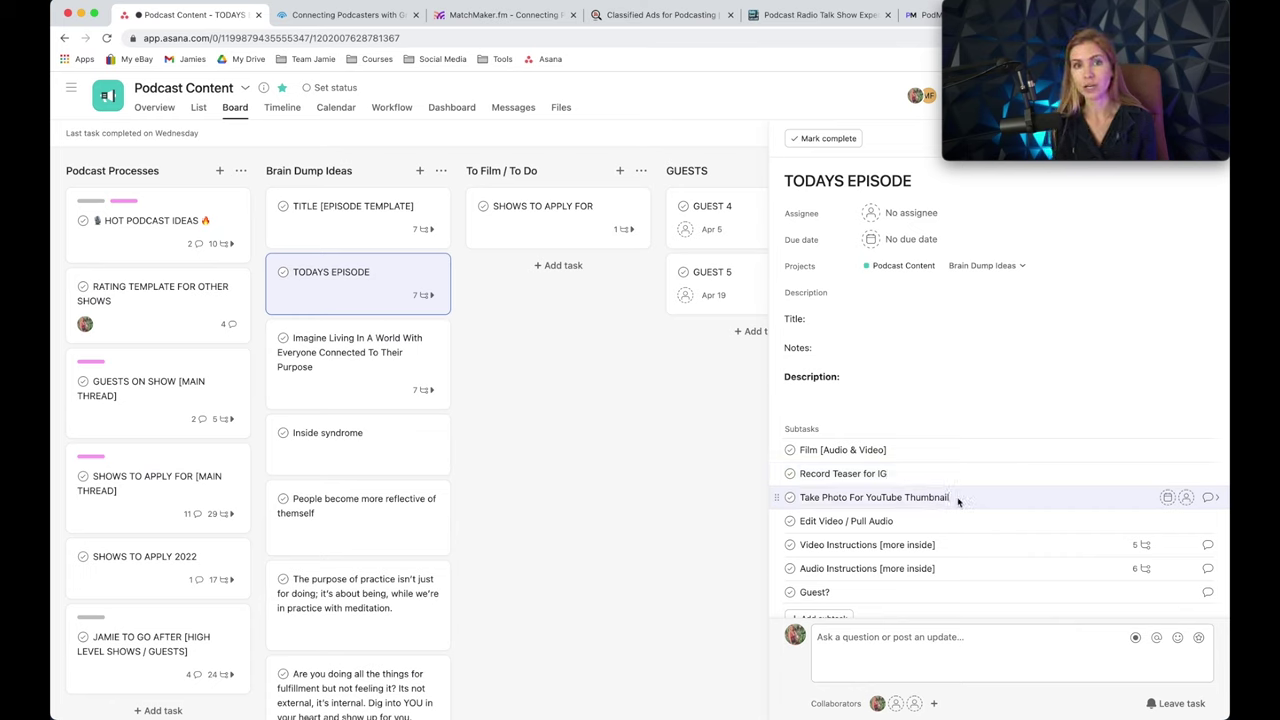
left_click(908, 520)
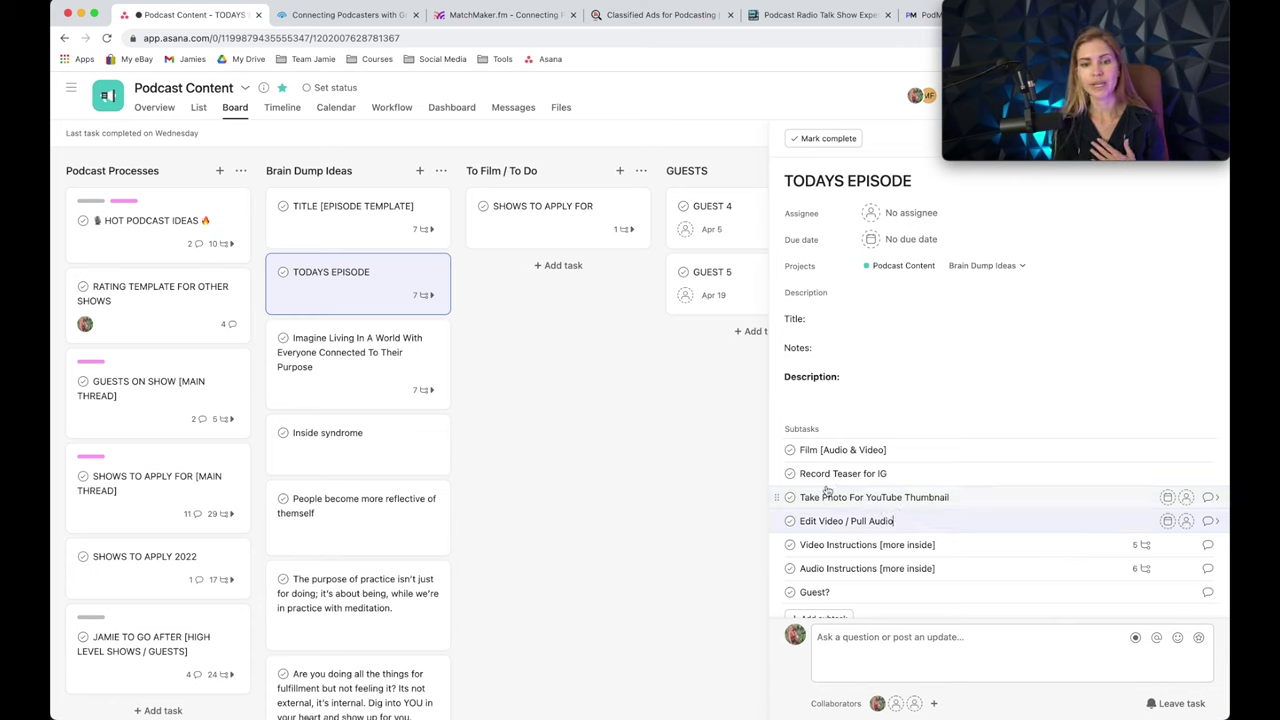
left_click(790, 450)
left_click(790, 474)
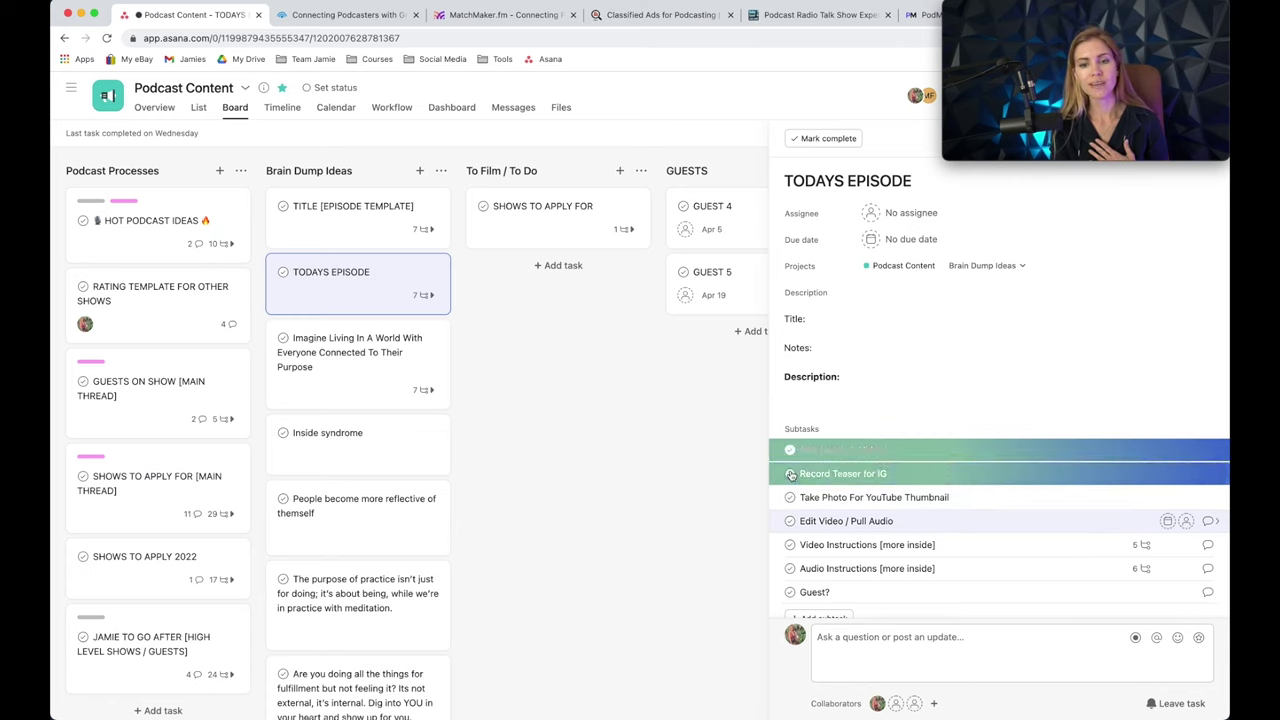
left_click(790, 498)
left_click(790, 521)
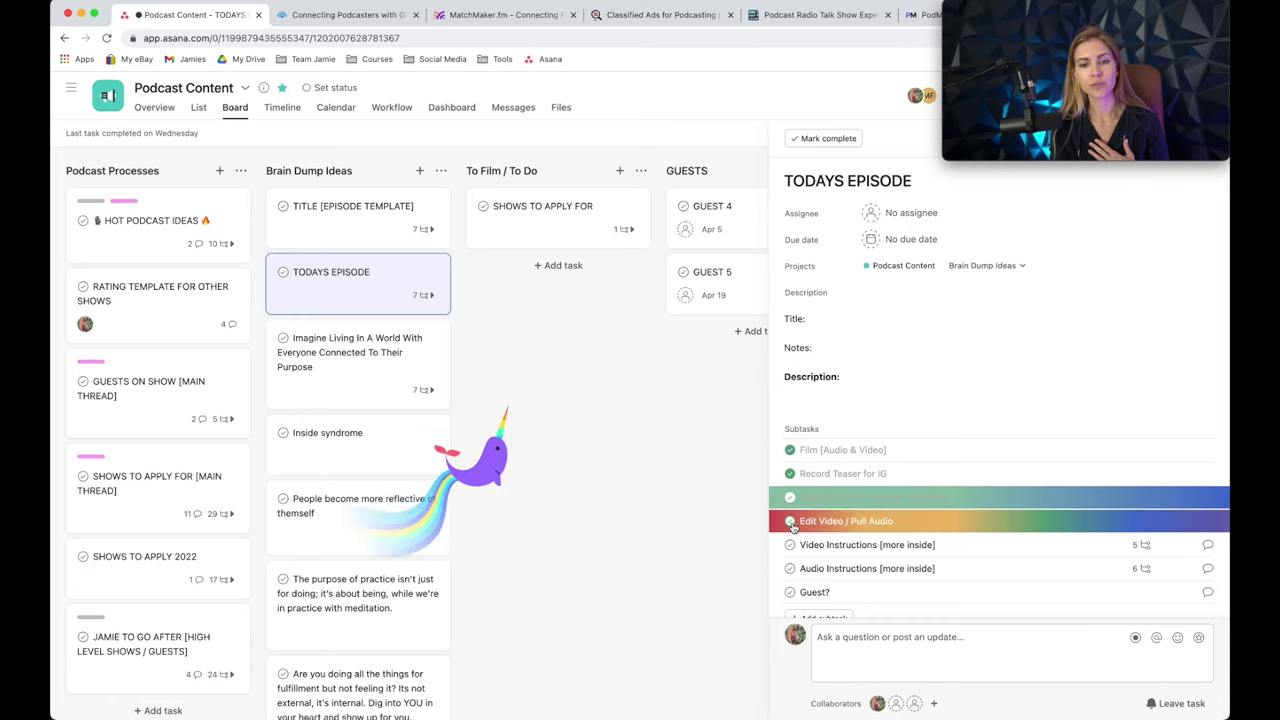
Set the Take Photo For YouTube Thumbnail, Record Teaser for IG and Film subtasks back to incomplete.
left_click(790, 497)
left_click(790, 473)
left_click(790, 450)
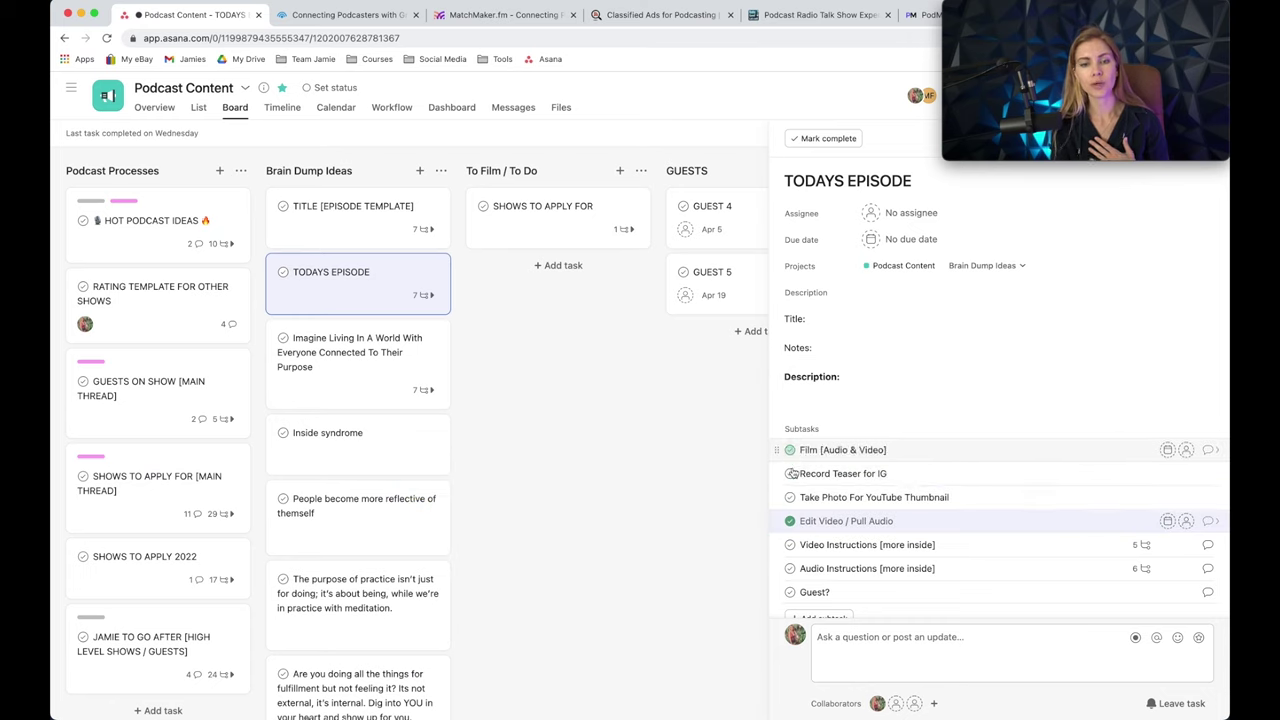
Set the Edit Video / Pull Audio subtask back to incomplete and review the guest message template in the Guest? subtask.
left_click(790, 521)
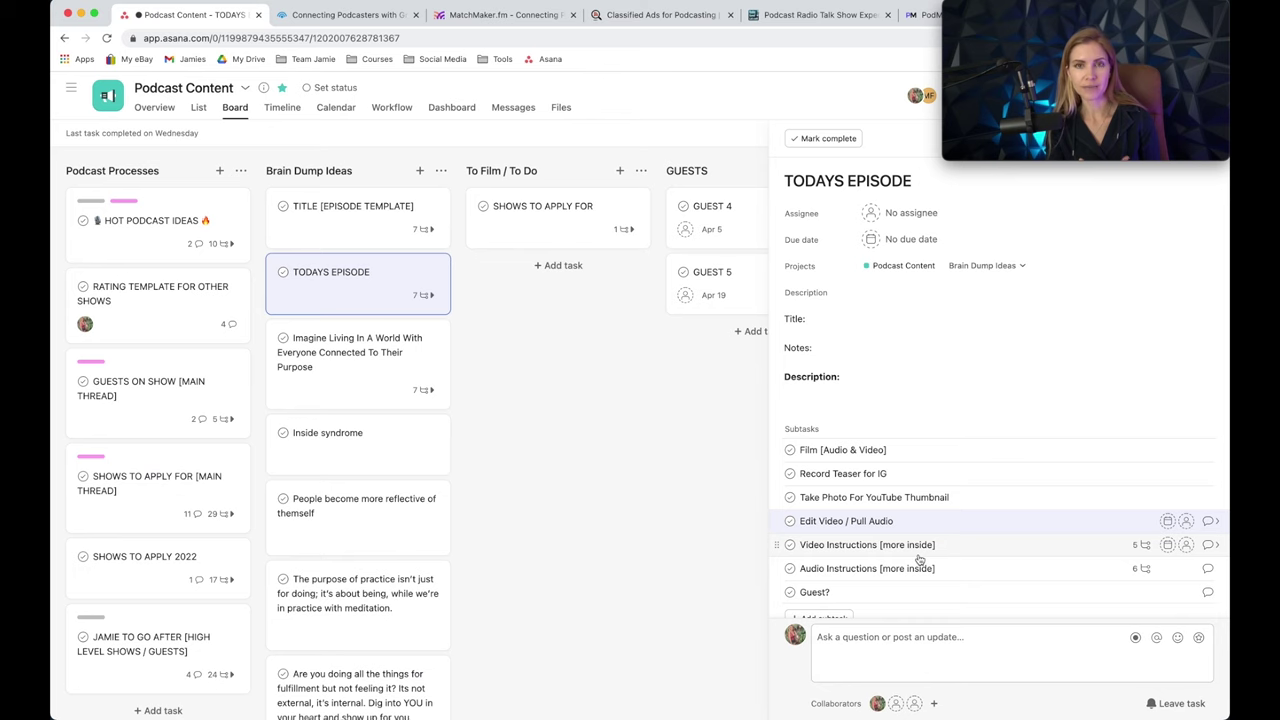
scroll(997, 554, "down", 3)
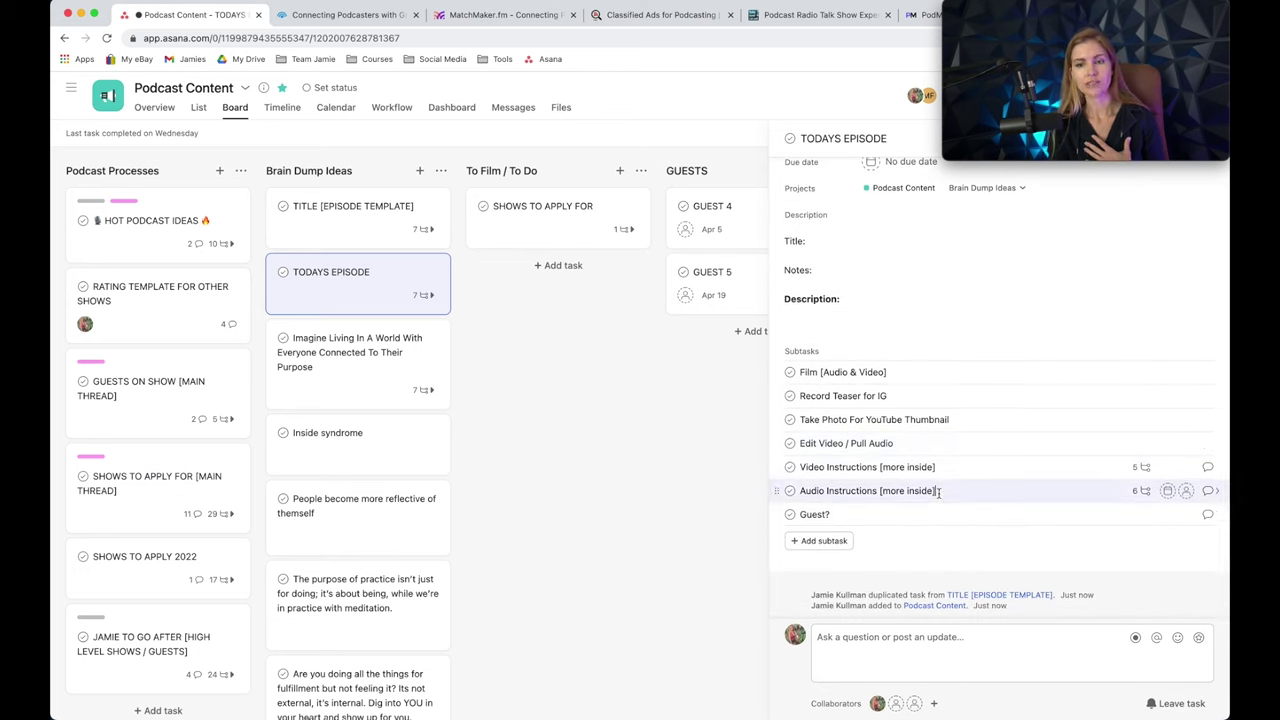
left_click(881, 518)
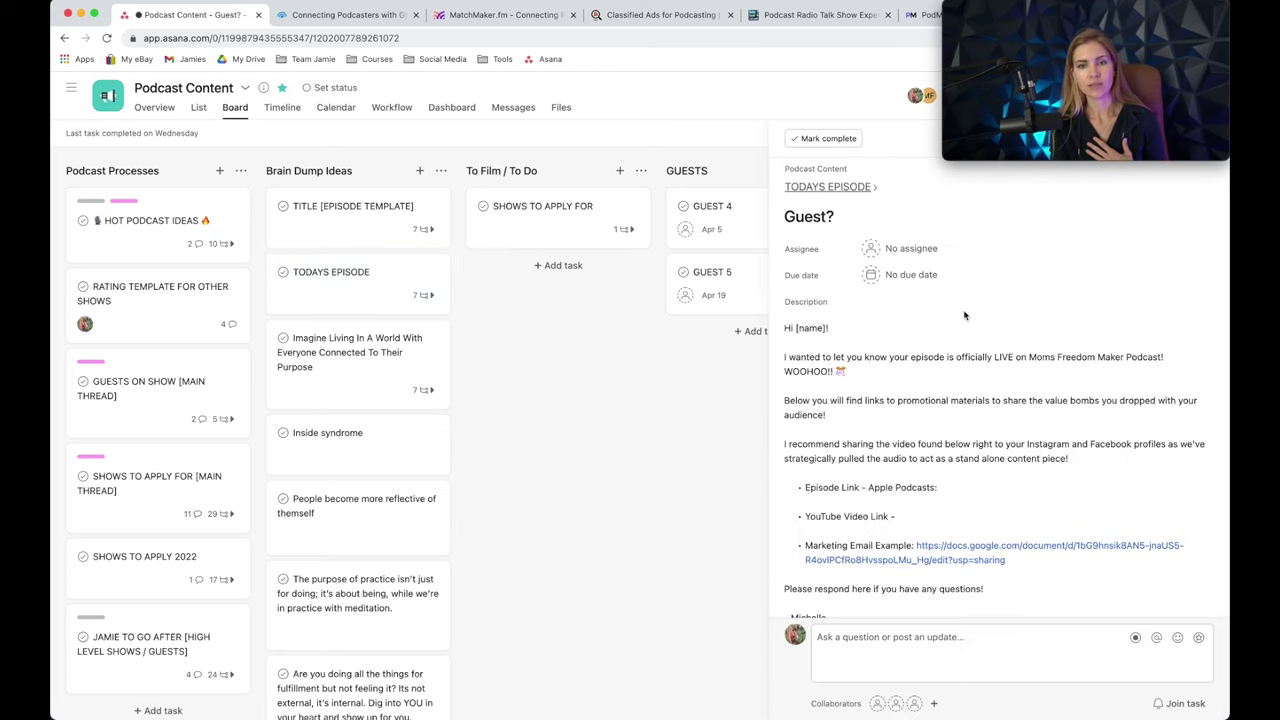
scroll(914, 465, "down", 2)
scroll(880, 330, "up", 3)
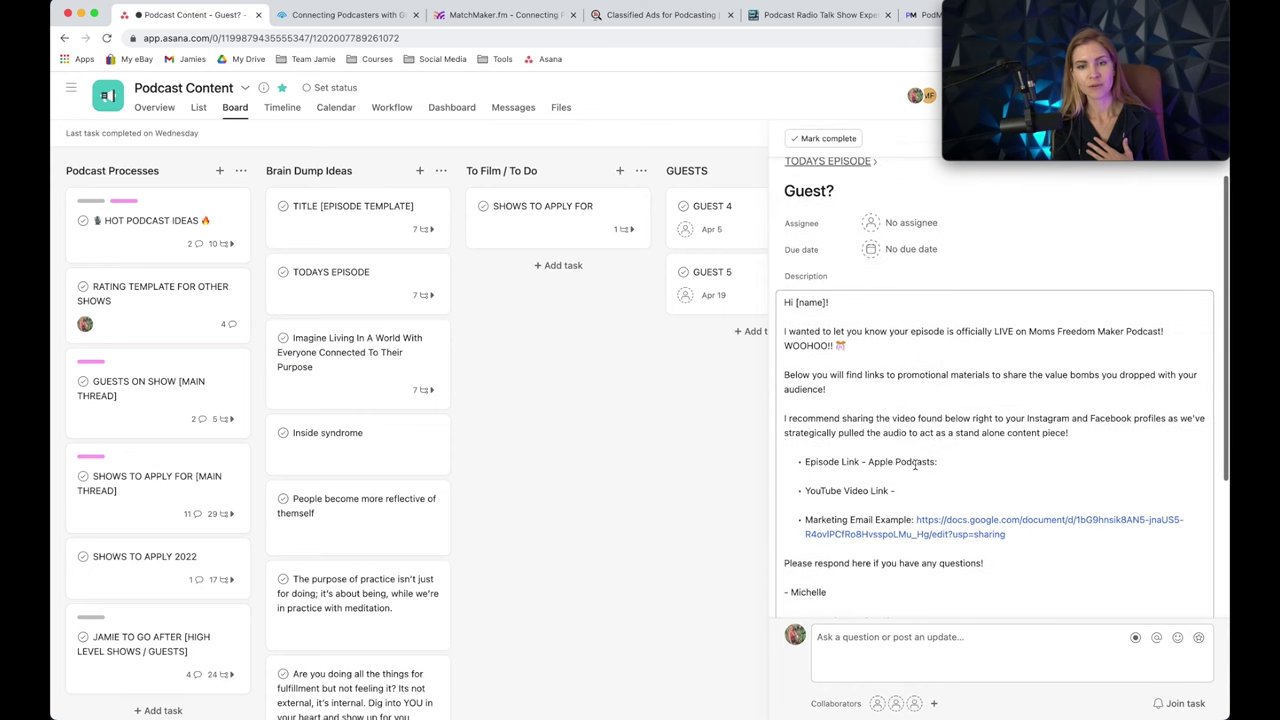
left_click(855, 194)
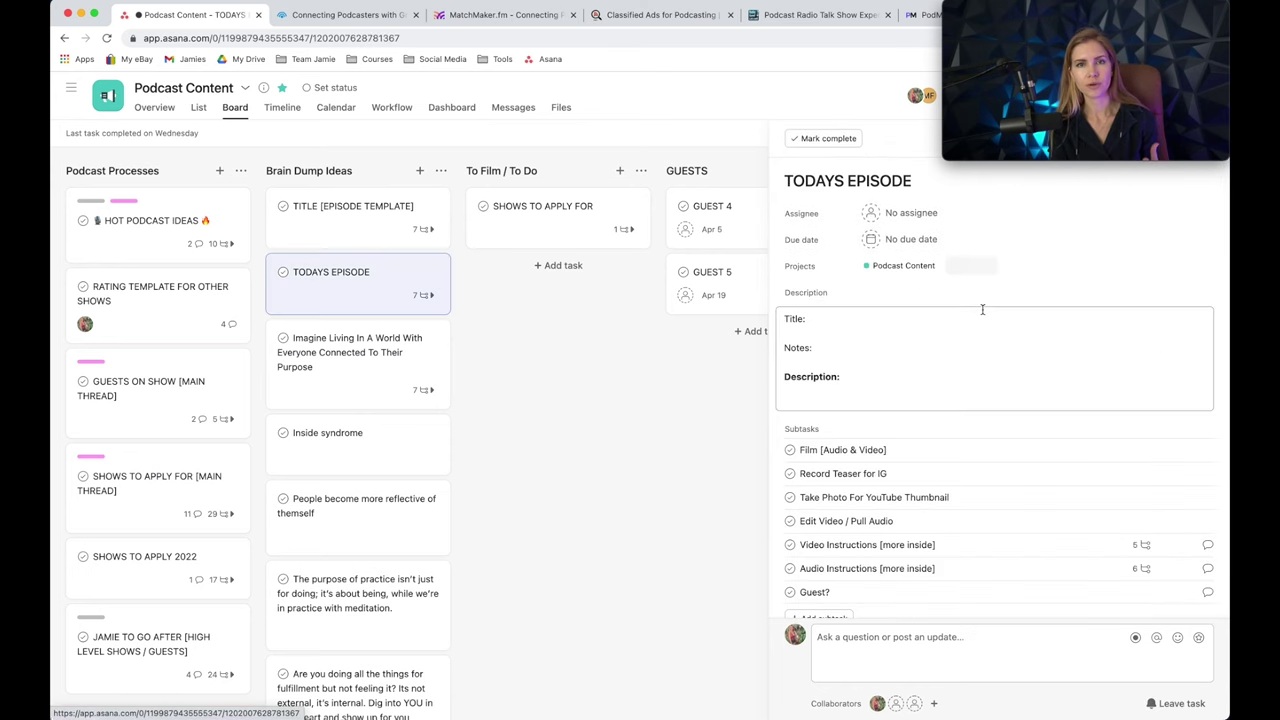
Examine the subtasks inside Video Instructions and return to the TODAYS EPISODE task.
scroll(984, 310, "down", 2)
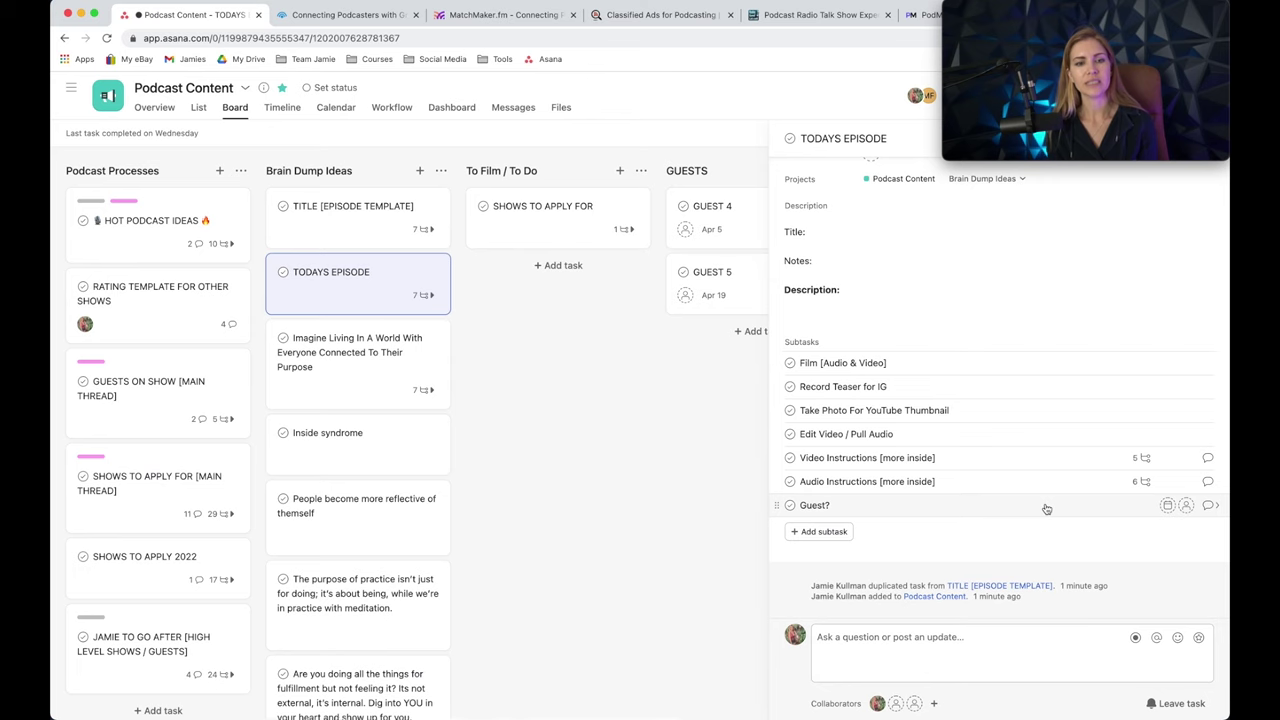
left_click(1208, 458)
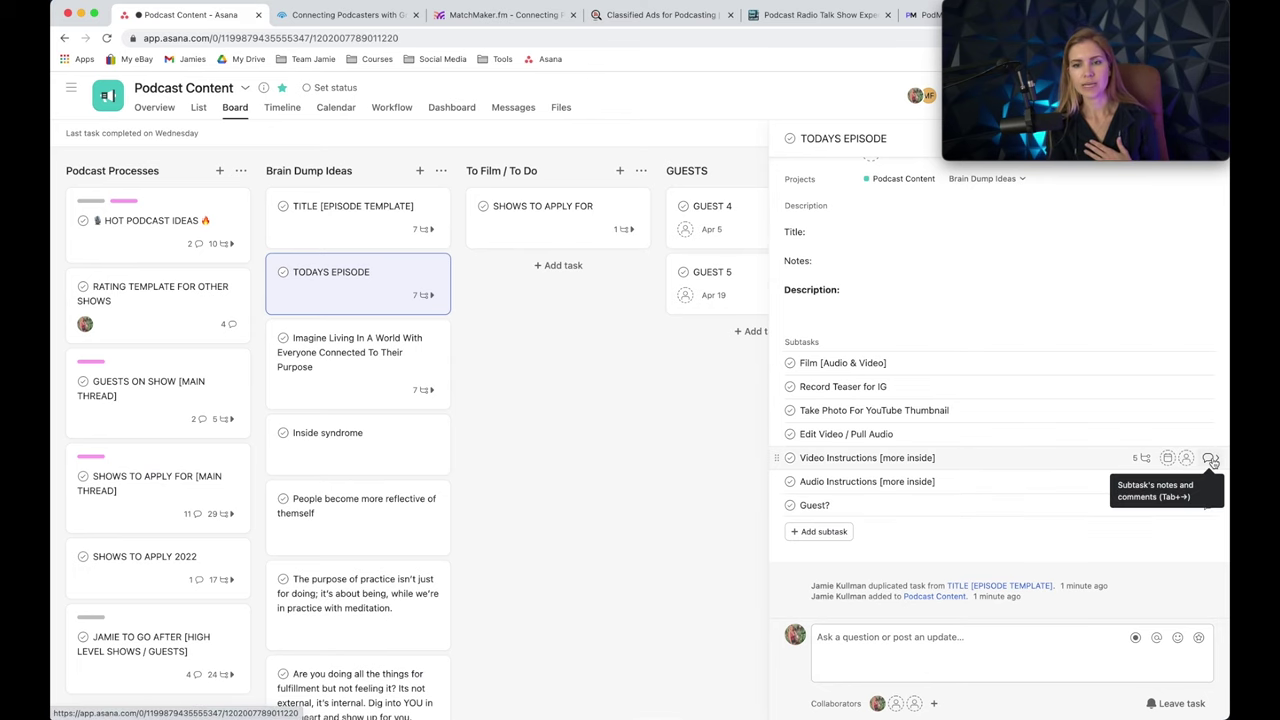
left_click(990, 218)
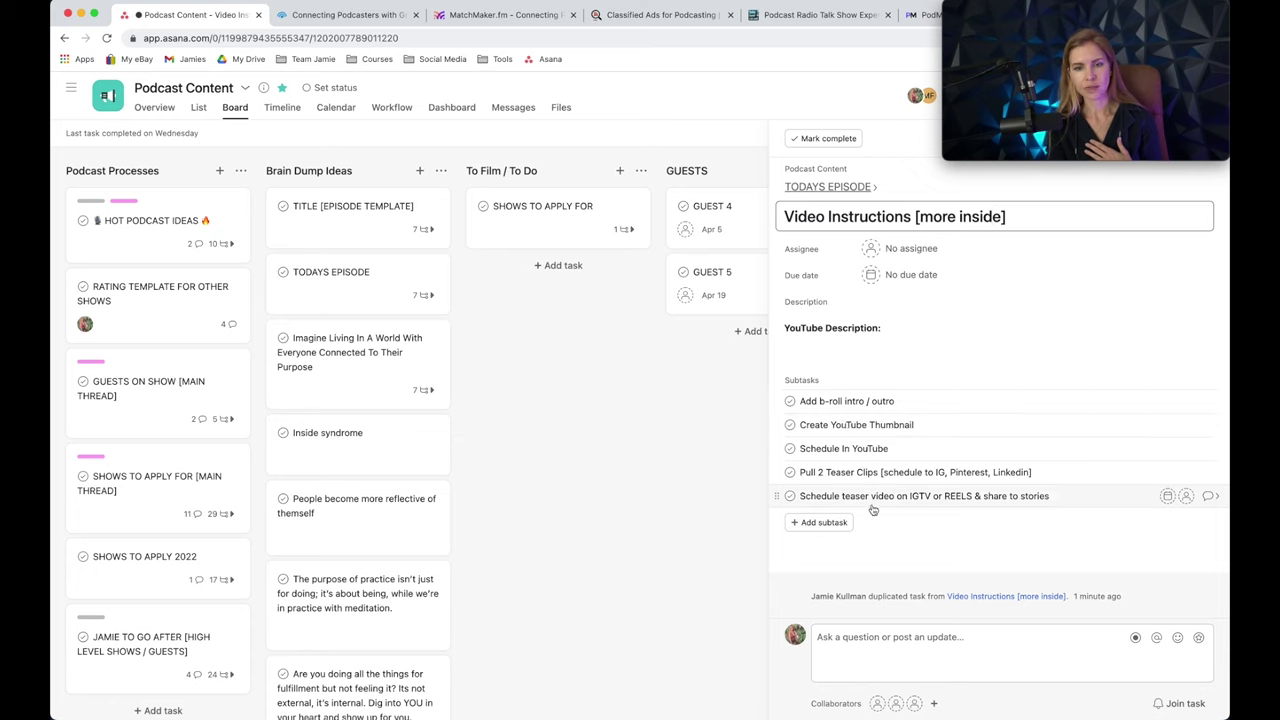
left_click(856, 189)
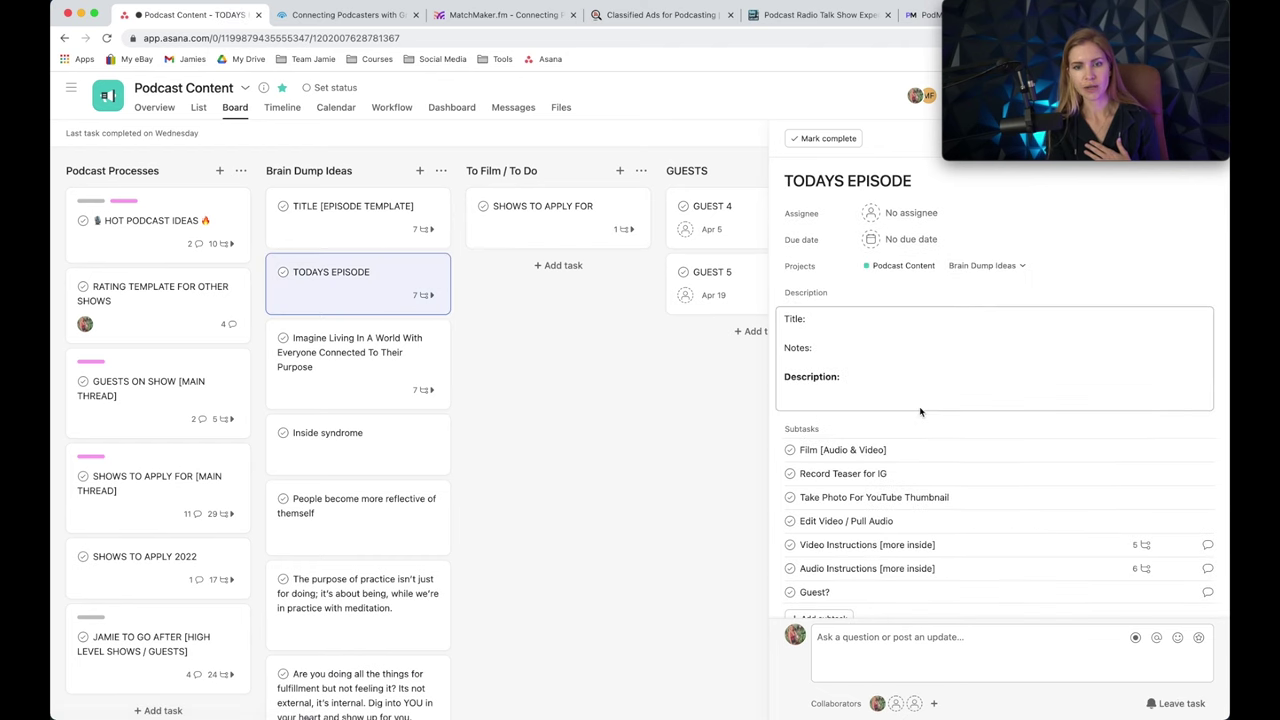
Examine the subtasks inside Audio Instructions and return to the TODAYS EPISODE task.
scroll(1050, 420, "down", 2)
left_click(1209, 482)
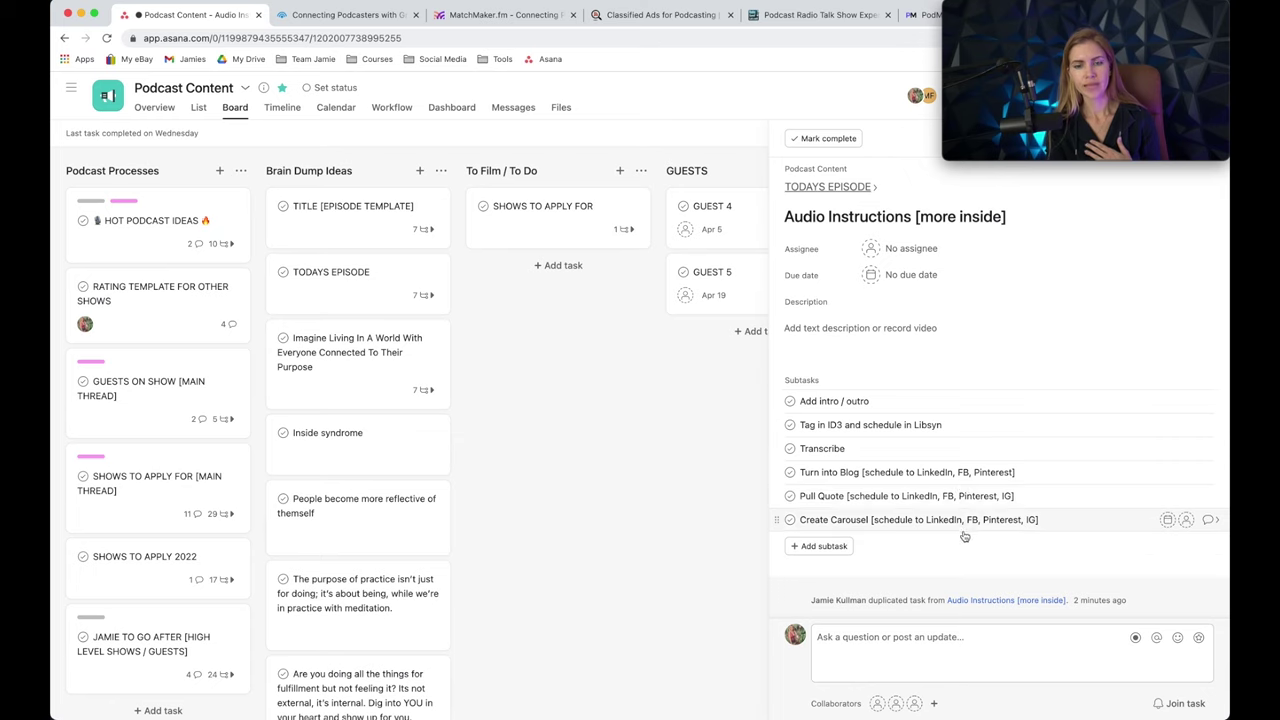
left_click(827, 187)
scroll(909, 389, "down", 2)
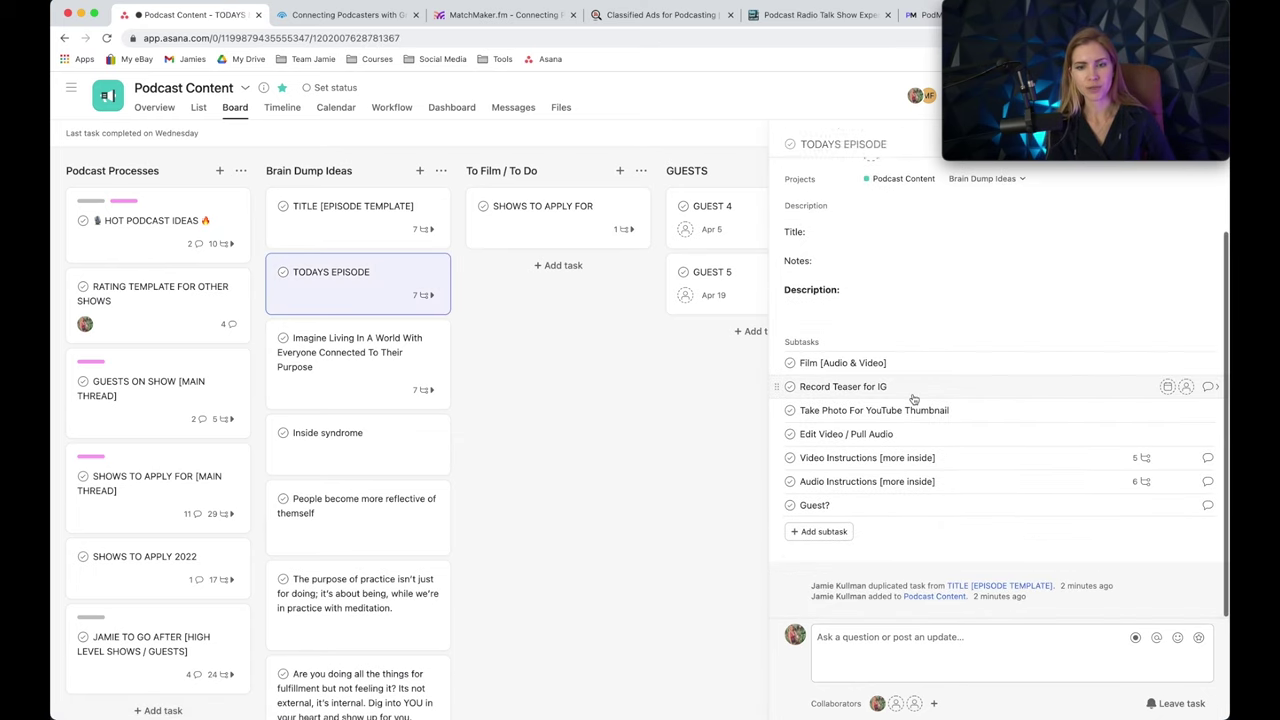
scroll(900, 400, "up", 2)
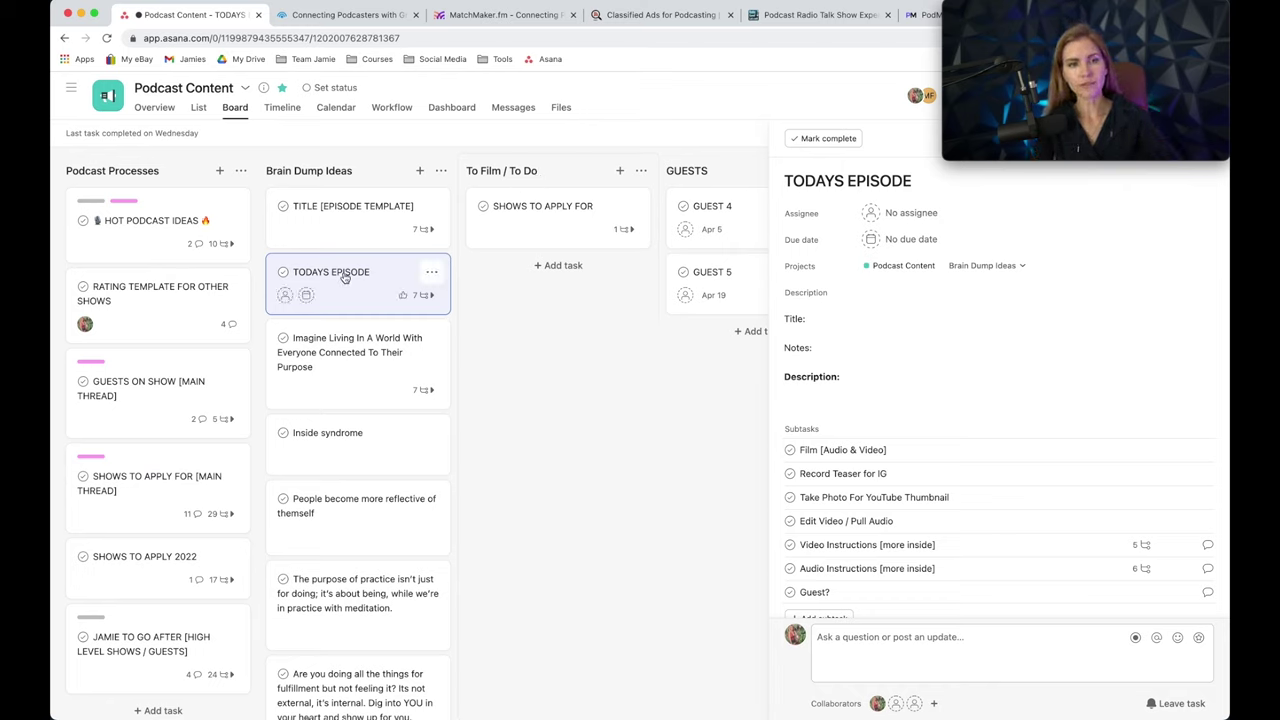
Move the TODAYS EPISODE and Imagine Living In A World cards to To Film / To Do and delete SHOWS TO APPLY FOR from that section.
left_click_drag(344, 278, 552, 282)
left_click_drag(345, 280, 567, 380)
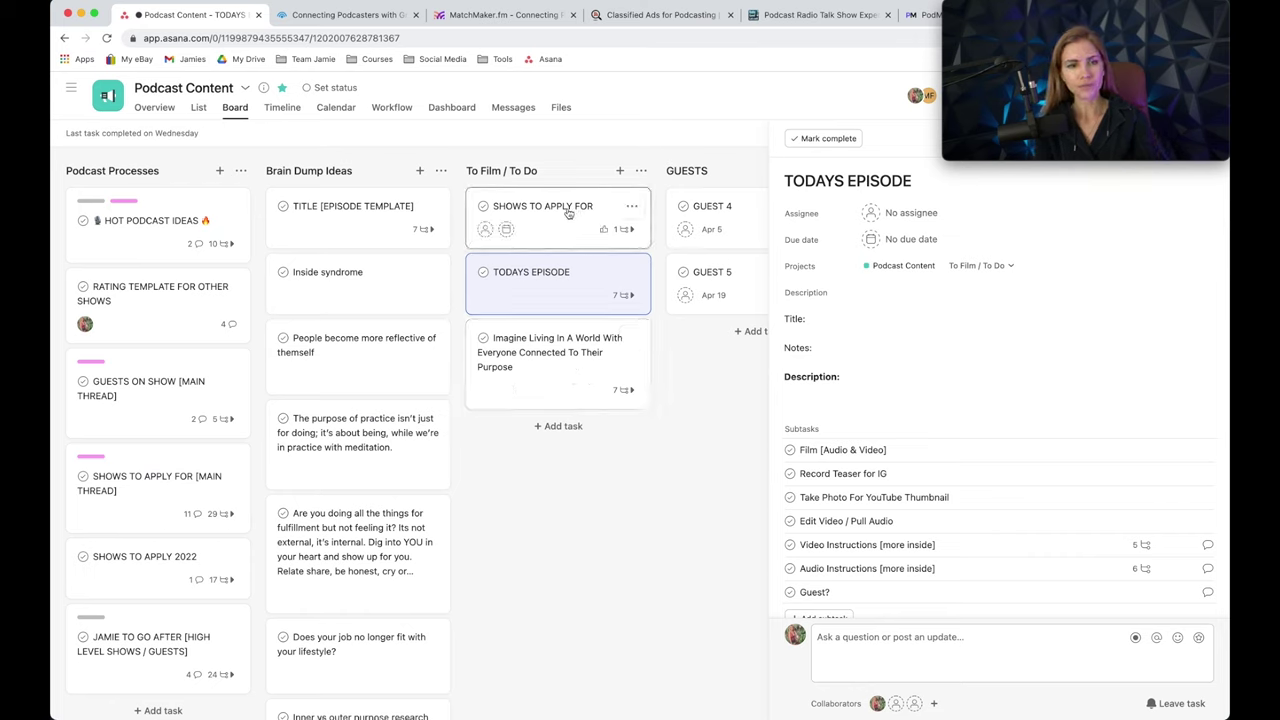
left_click(631, 206)
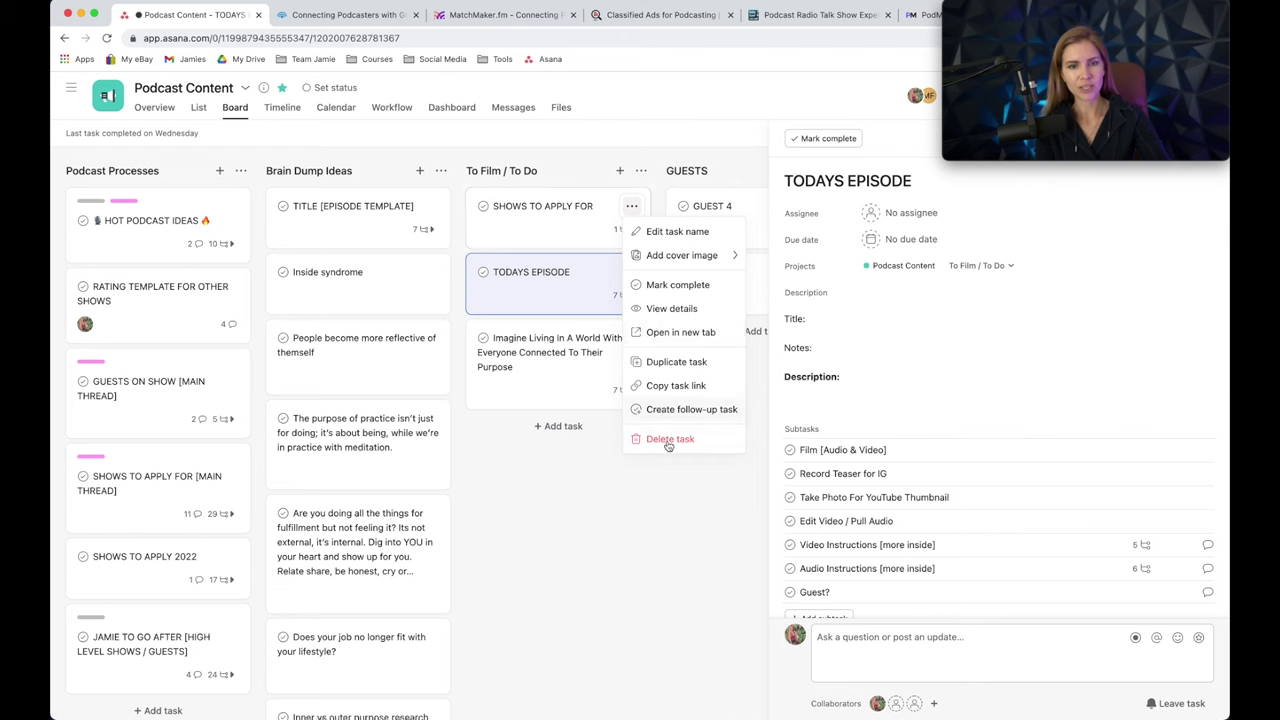
left_click(669, 440)
left_click(584, 230)
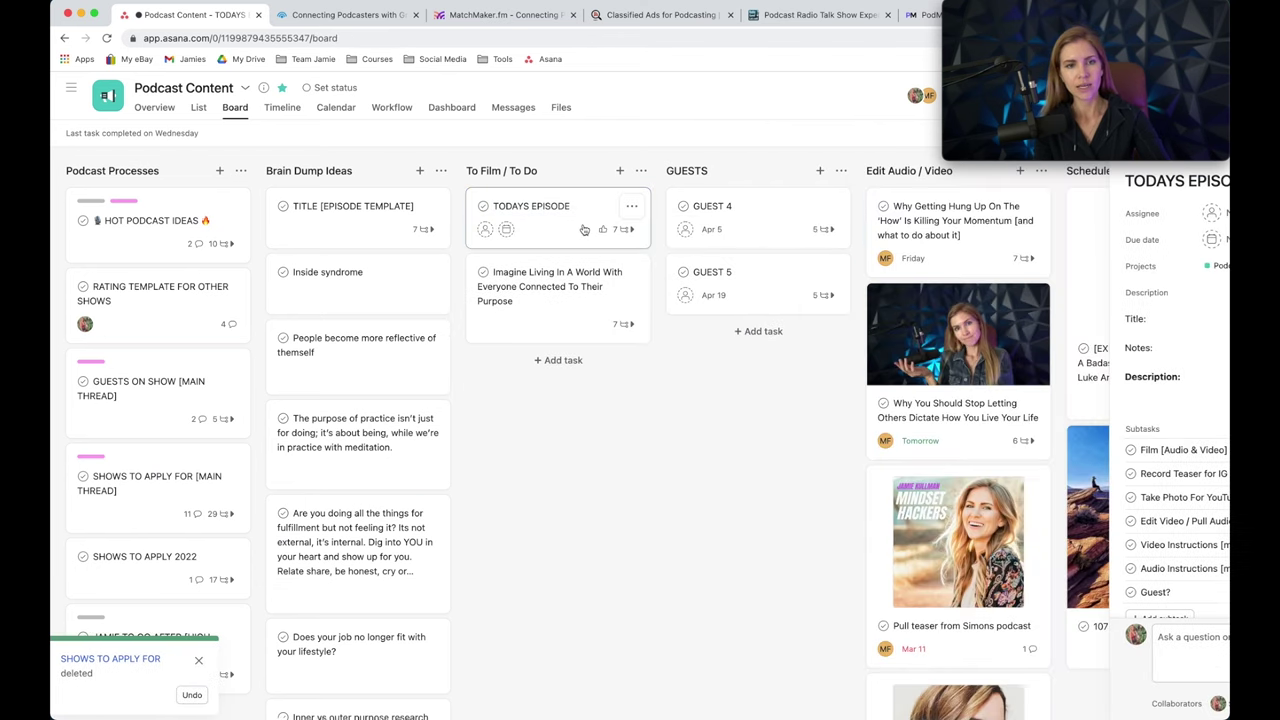
Review the details of the TODAYS EPISODE and GUEST 4 tasks and close them.
left_click(577, 210)
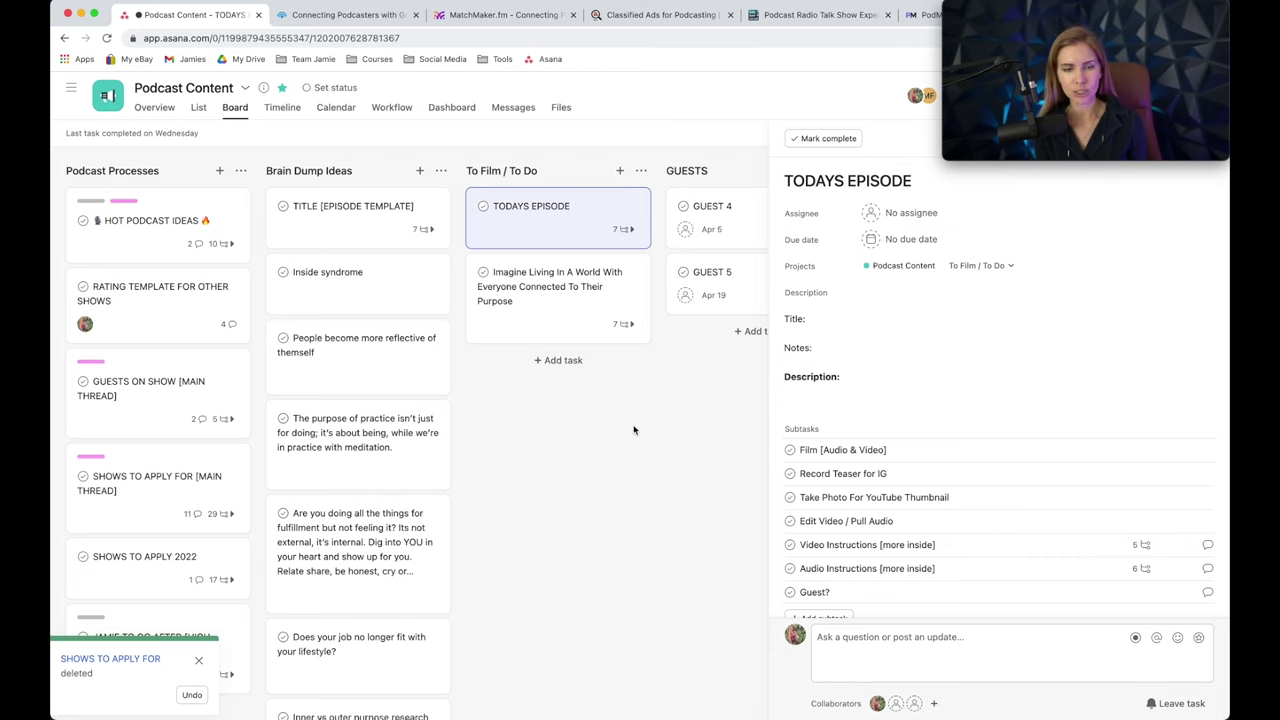
scroll(634, 429, "right", 5)
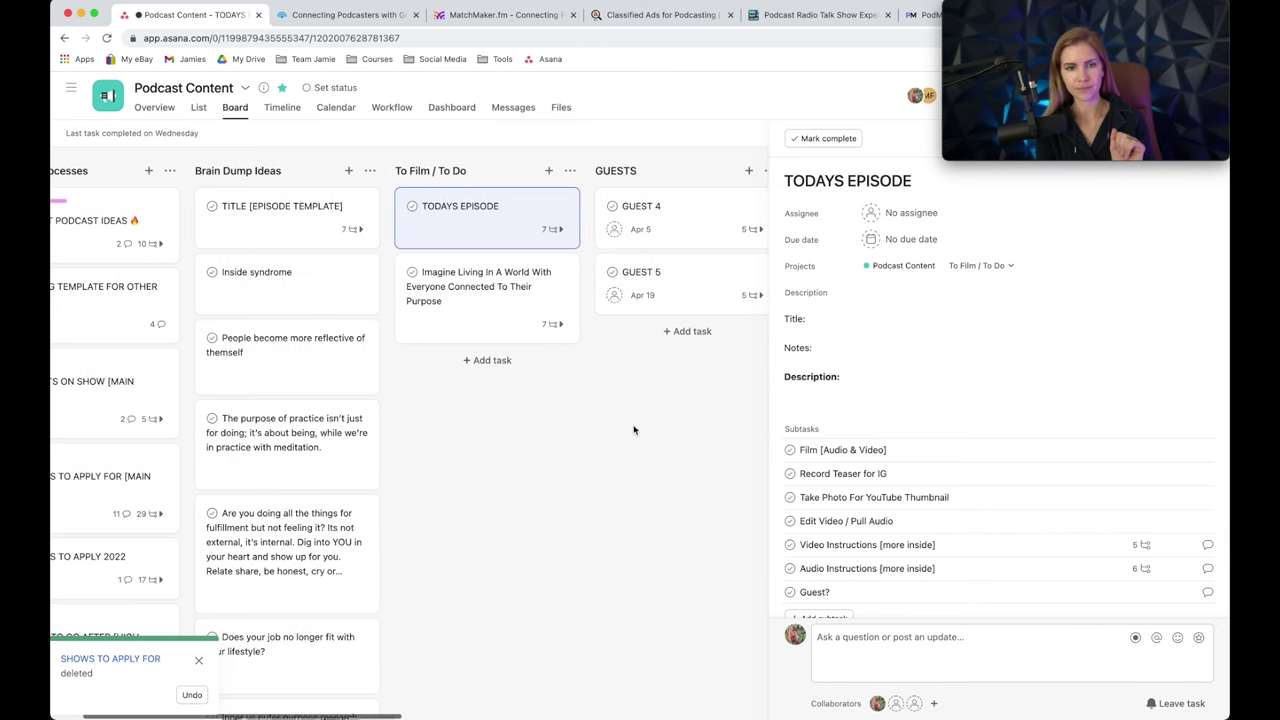
left_click(637, 429)
scroll(686, 423, "right", 2)
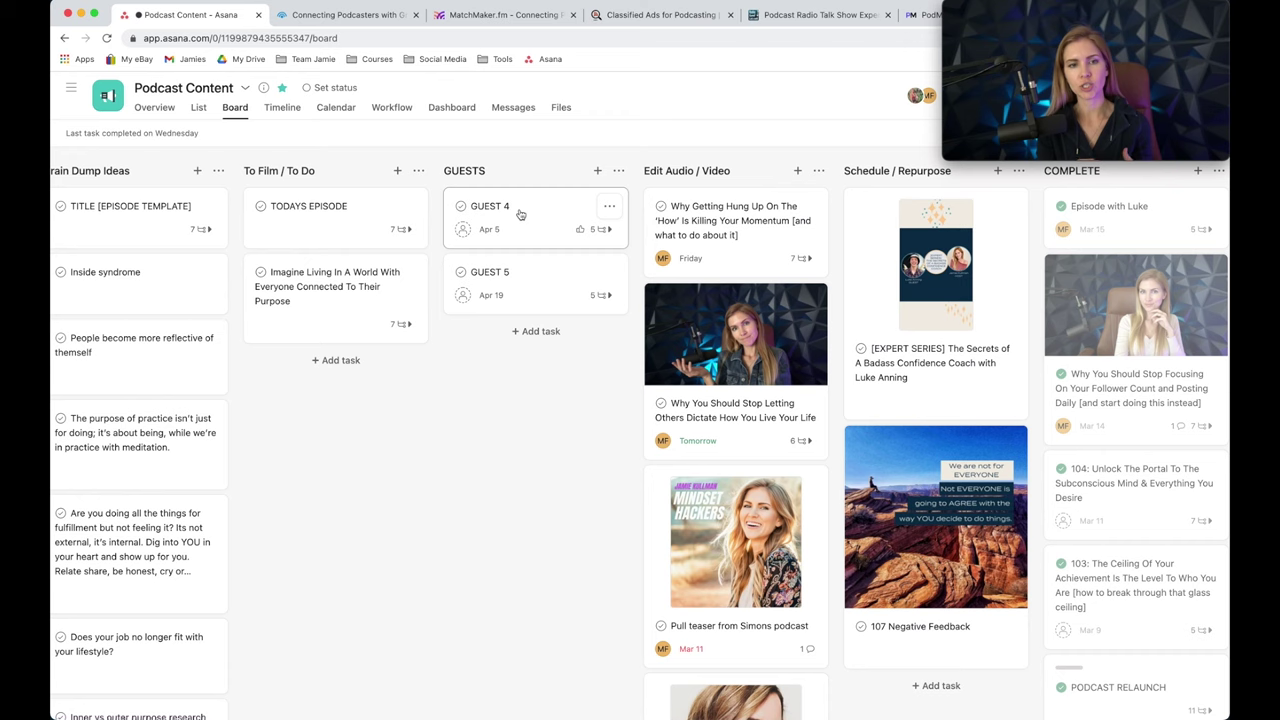
left_click(520, 215)
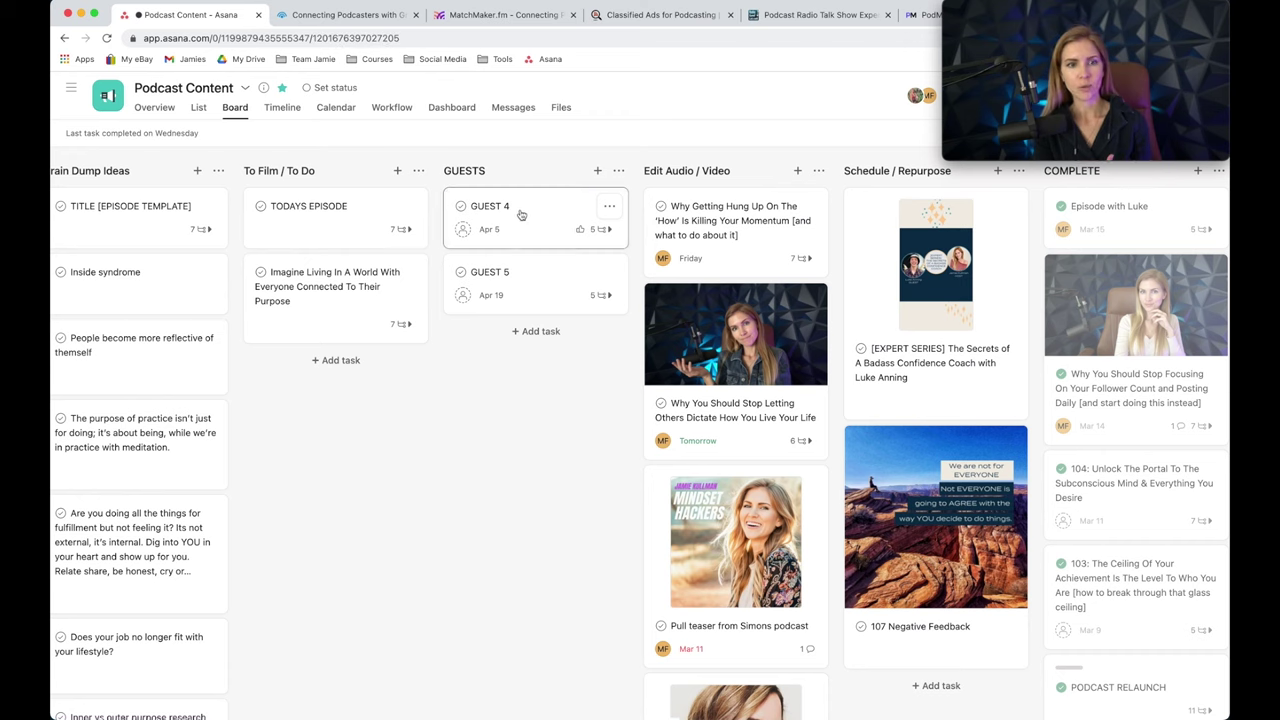
scroll(900, 497, "down", 2)
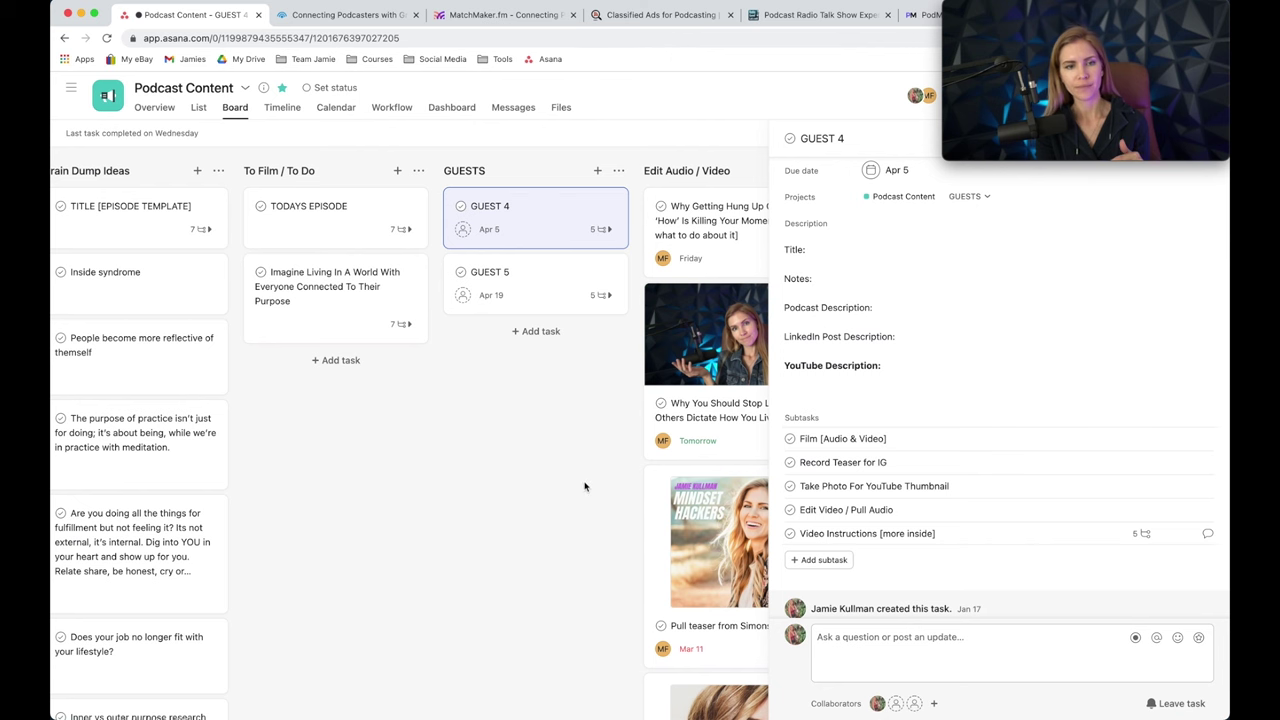
left_click(593, 448)
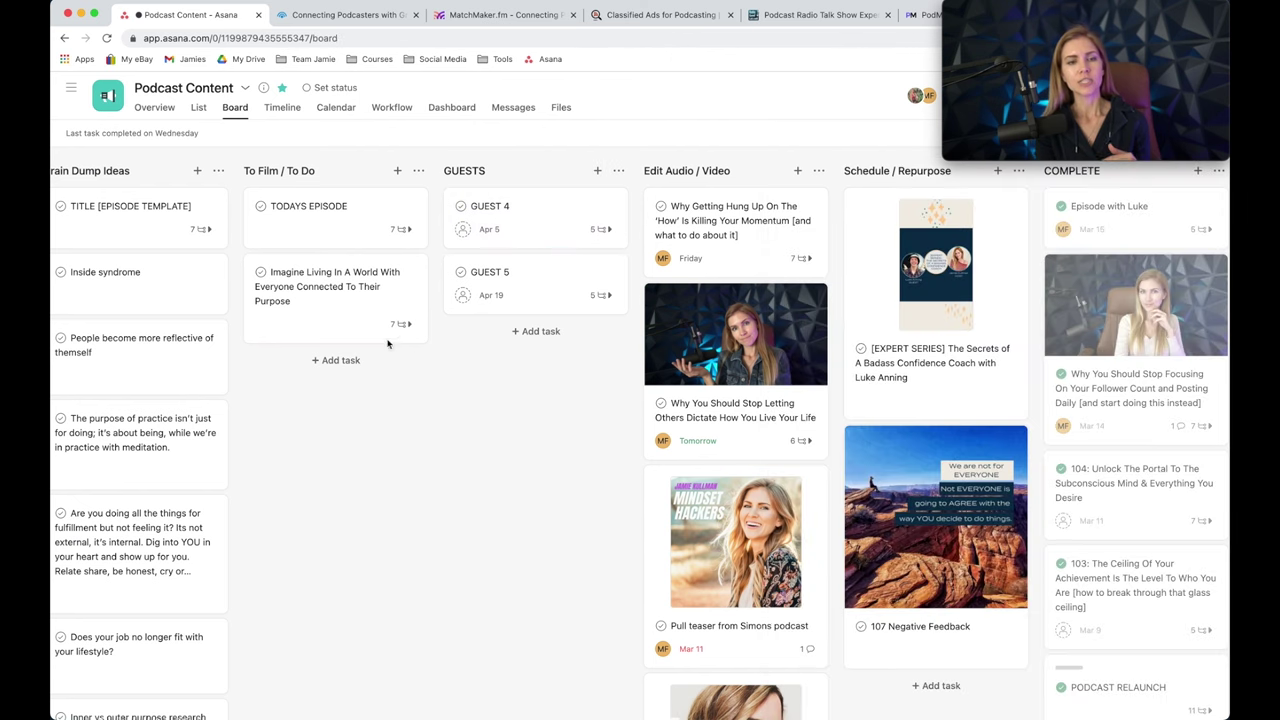
Mark the Film, Record Teaser for IG and Take Photo For YouTube Thumbnail subtasks complete in the Imagine Living In A World task.
left_click(334, 288)
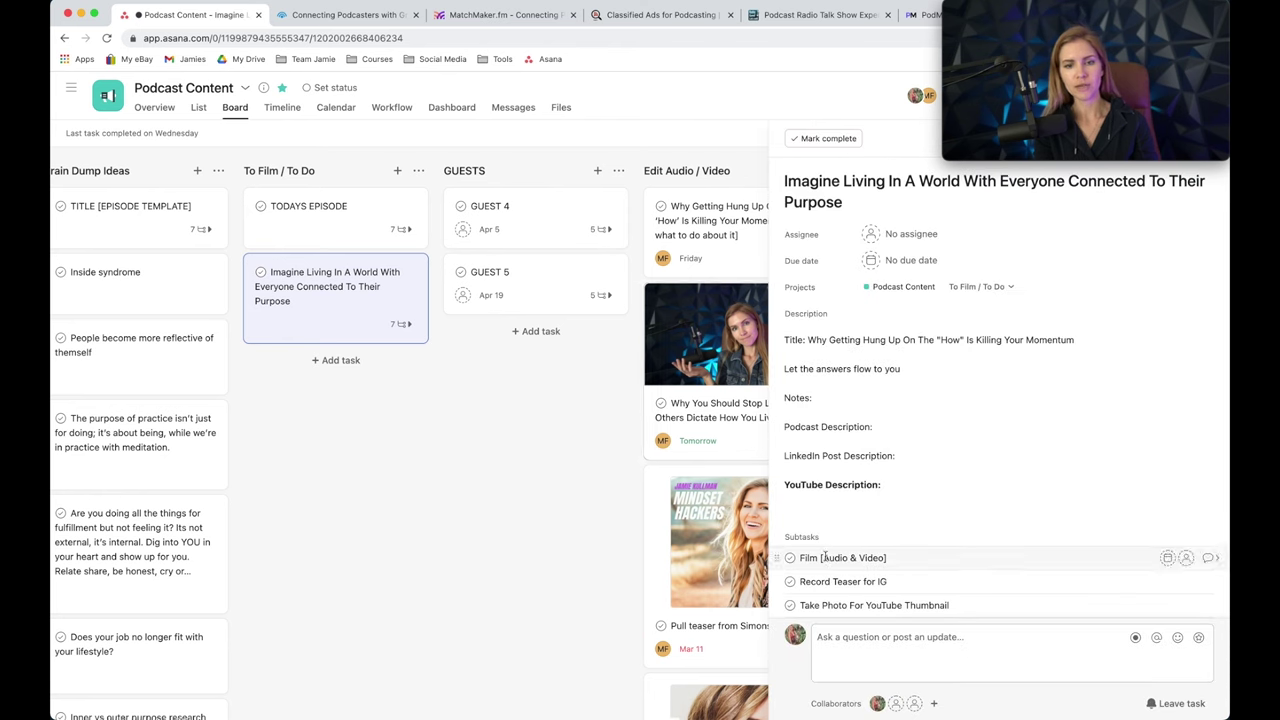
right_click(793, 560)
left_click(944, 505)
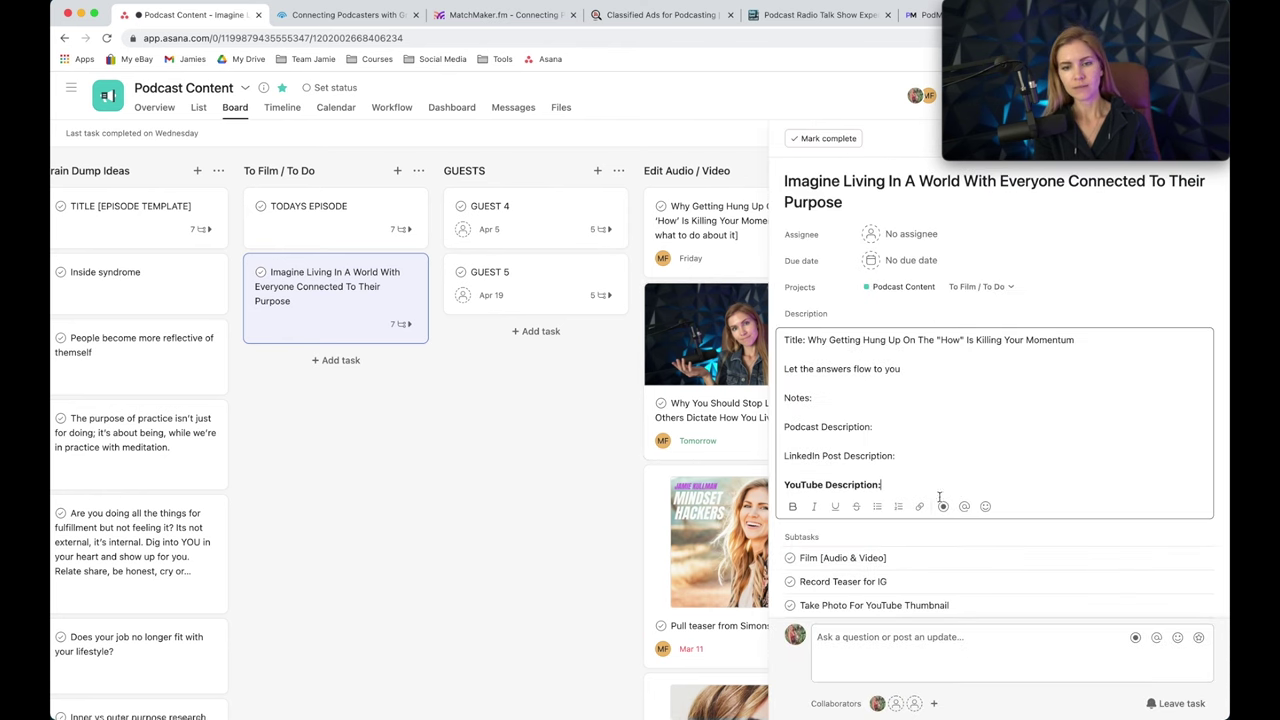
left_click(790, 558)
left_click(790, 582)
scroll(790, 582, "down", 1)
left_click(790, 569)
Move the Imagine Living In A World card to the top of Edit Audio / Video and review its remaining subtasks.
left_click_drag(406, 290, 660, 226)
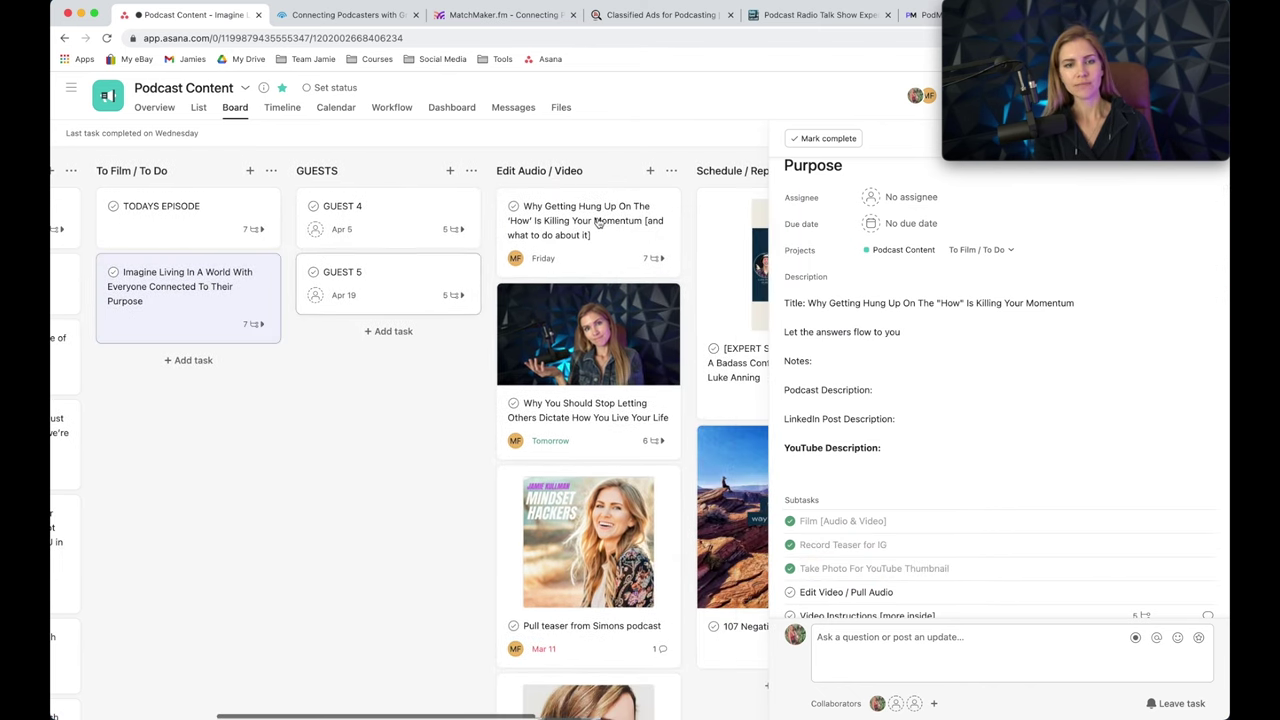
right_click(121, 291)
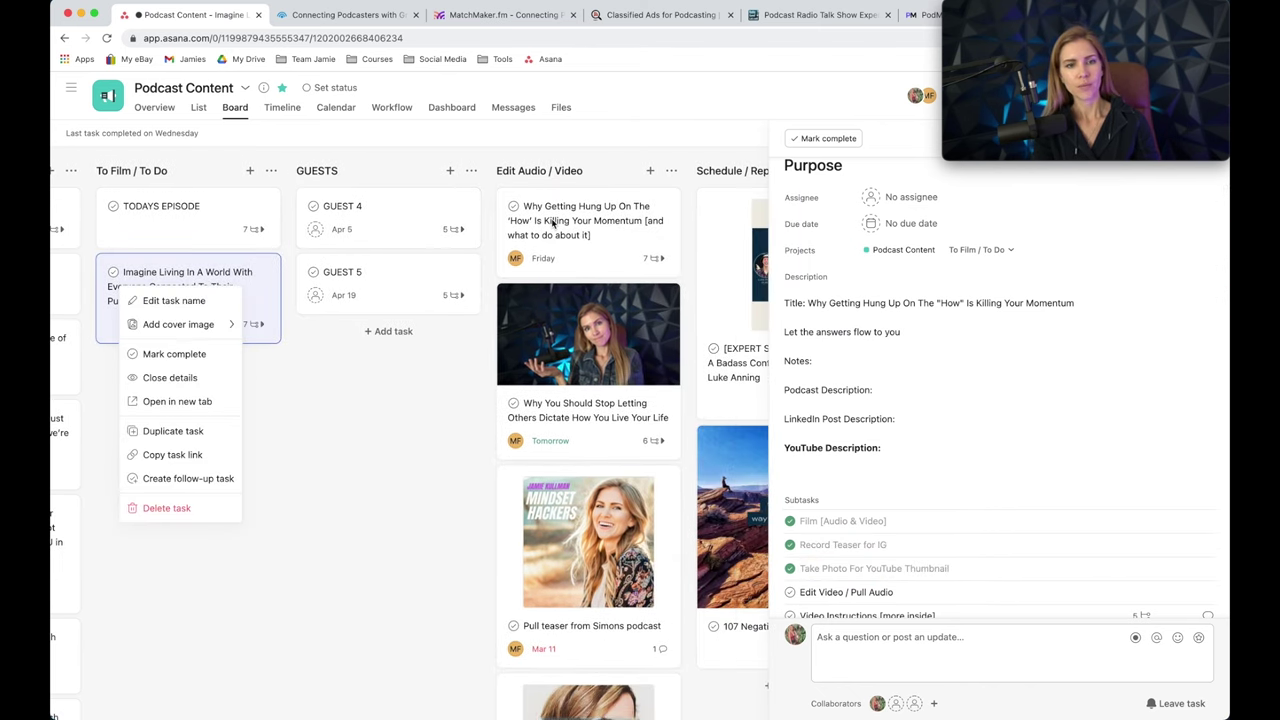
left_click(442, 370)
left_click_drag(240, 291, 592, 232)
scroll(875, 280, "down", 1)
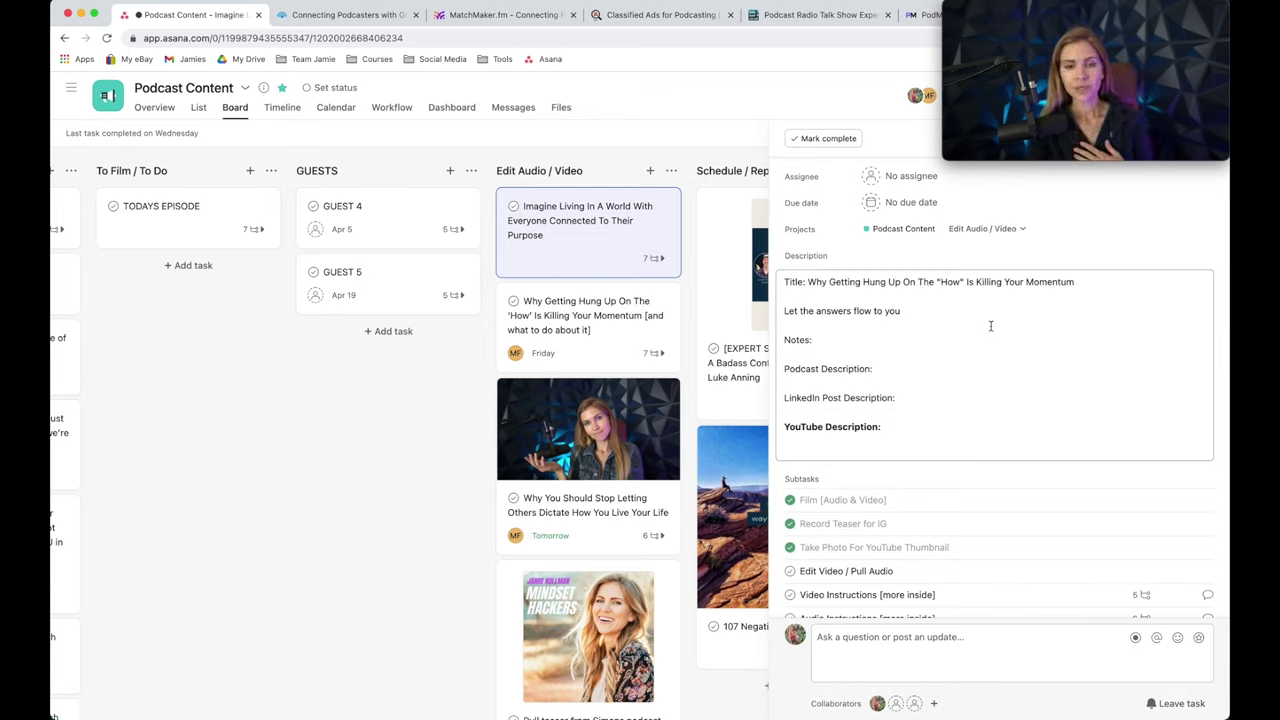
scroll(990, 325, "down", 1)
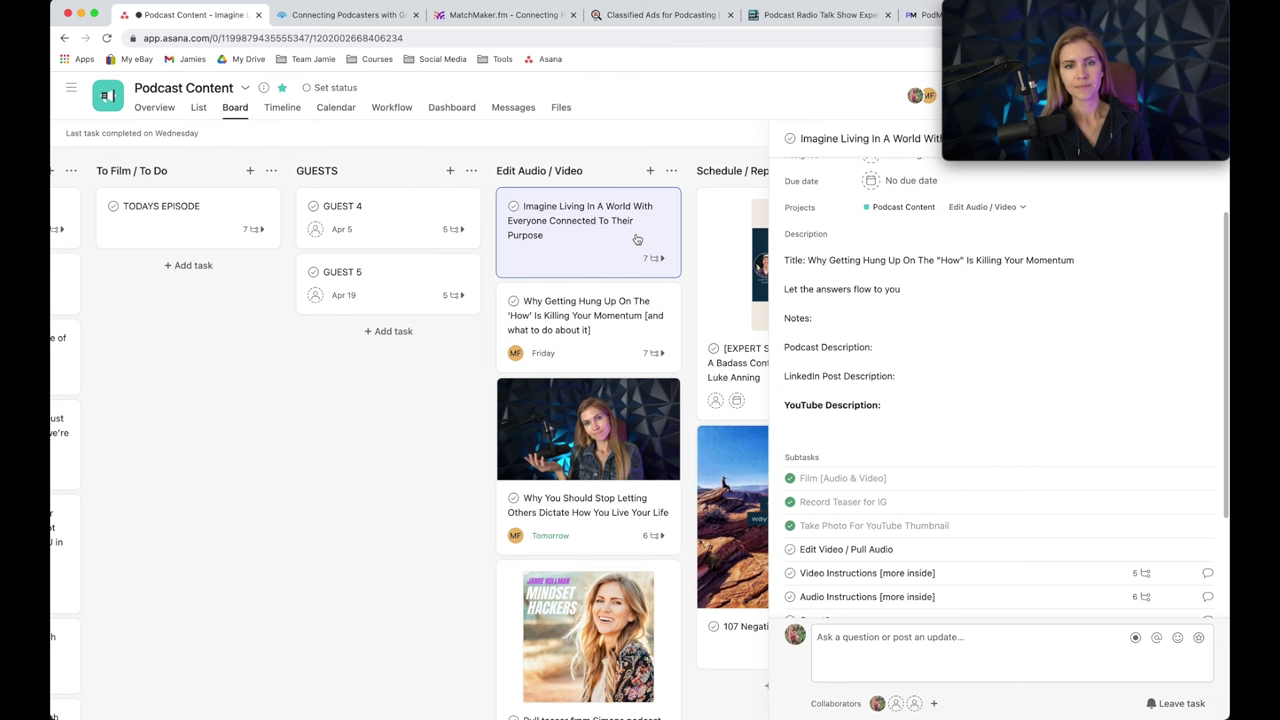
Move the Imagine Living In A World card to the top of the Schedule / Repurpose section.
scroll(636, 238, "right", 3)
left_click_drag(440, 240, 636, 222)
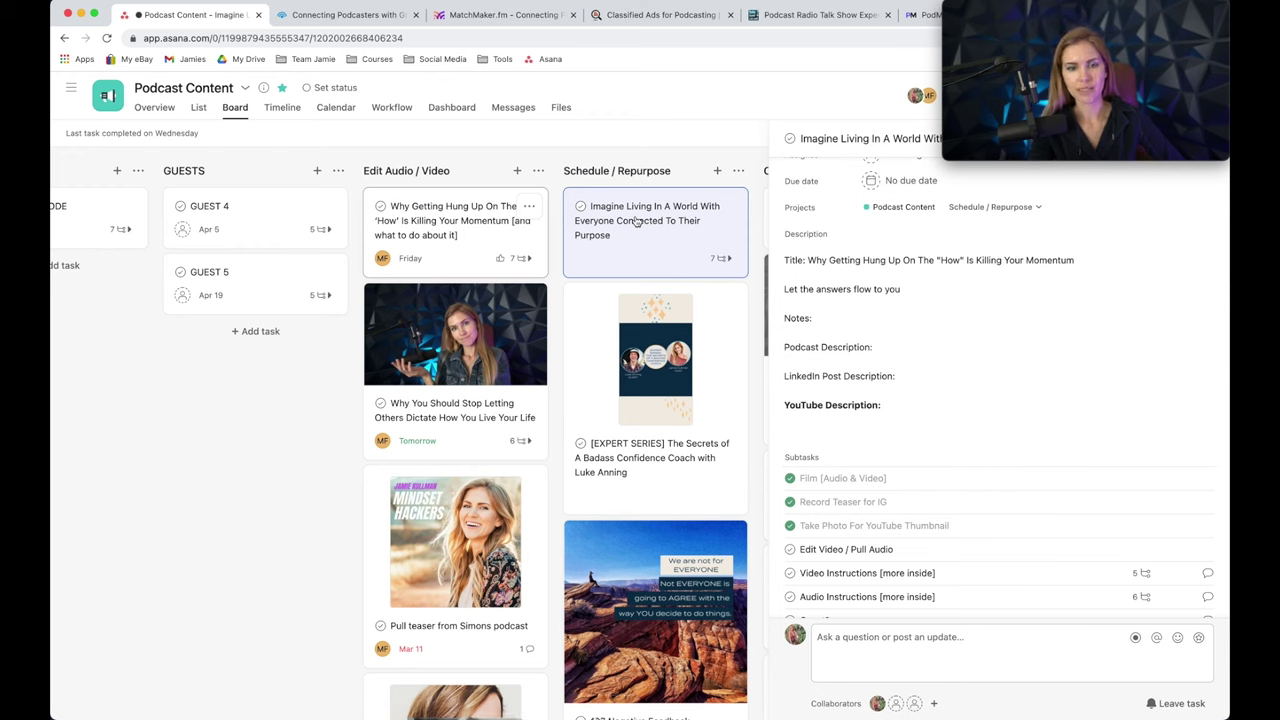
scroll(604, 495, "down", 2)
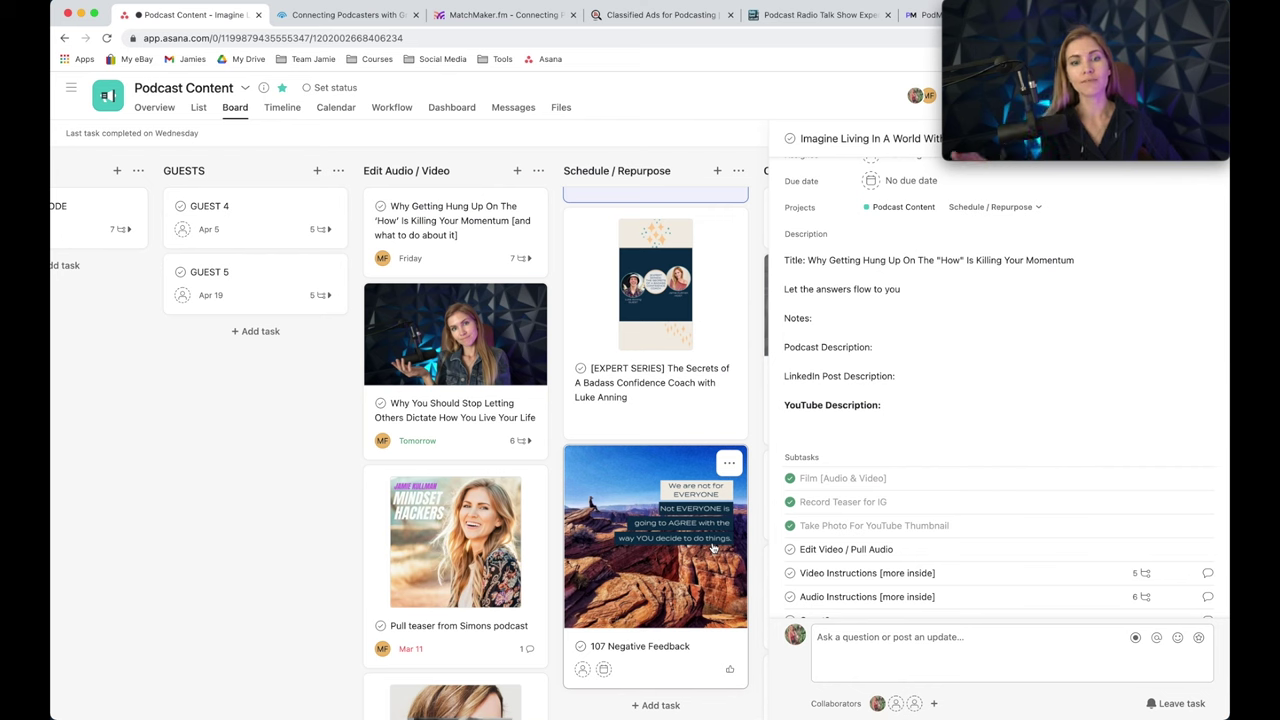
scroll(650, 480, "up", 1)
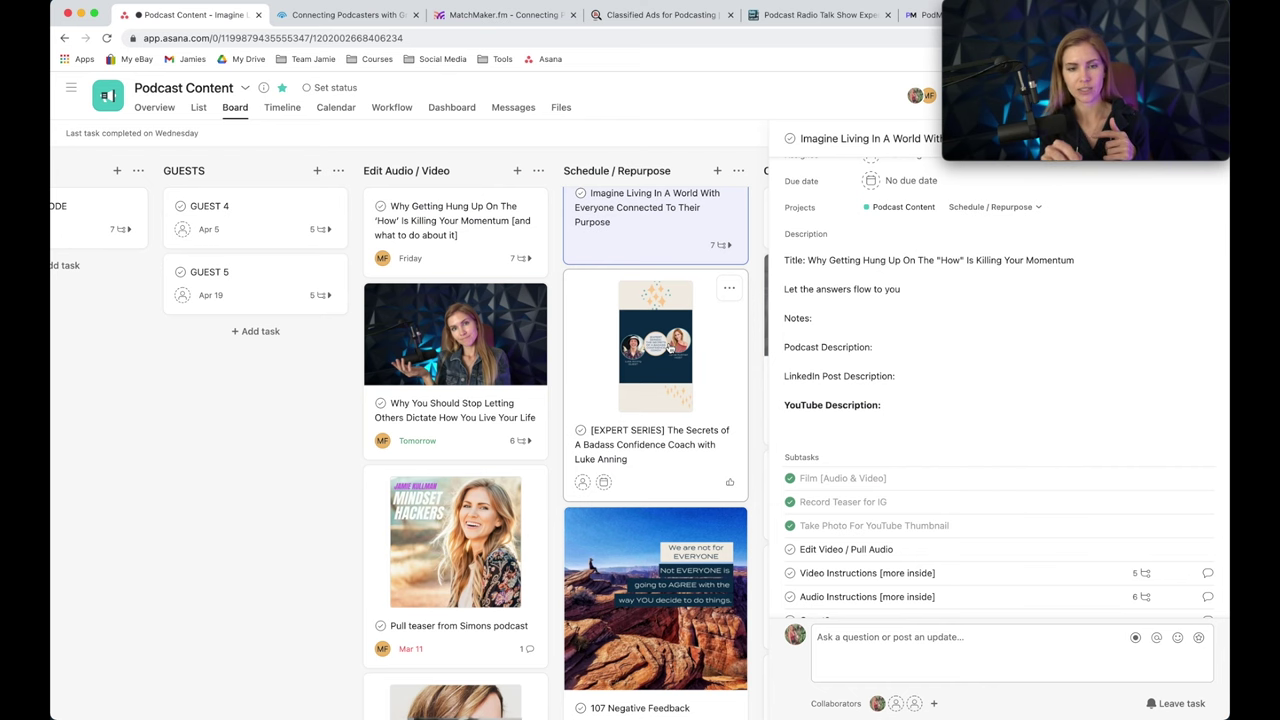
scroll(669, 365, "up", 1)
Close the task details, move the Imagine Living In A World card to the COMPLETE section and mark it complete.
key("Escape")
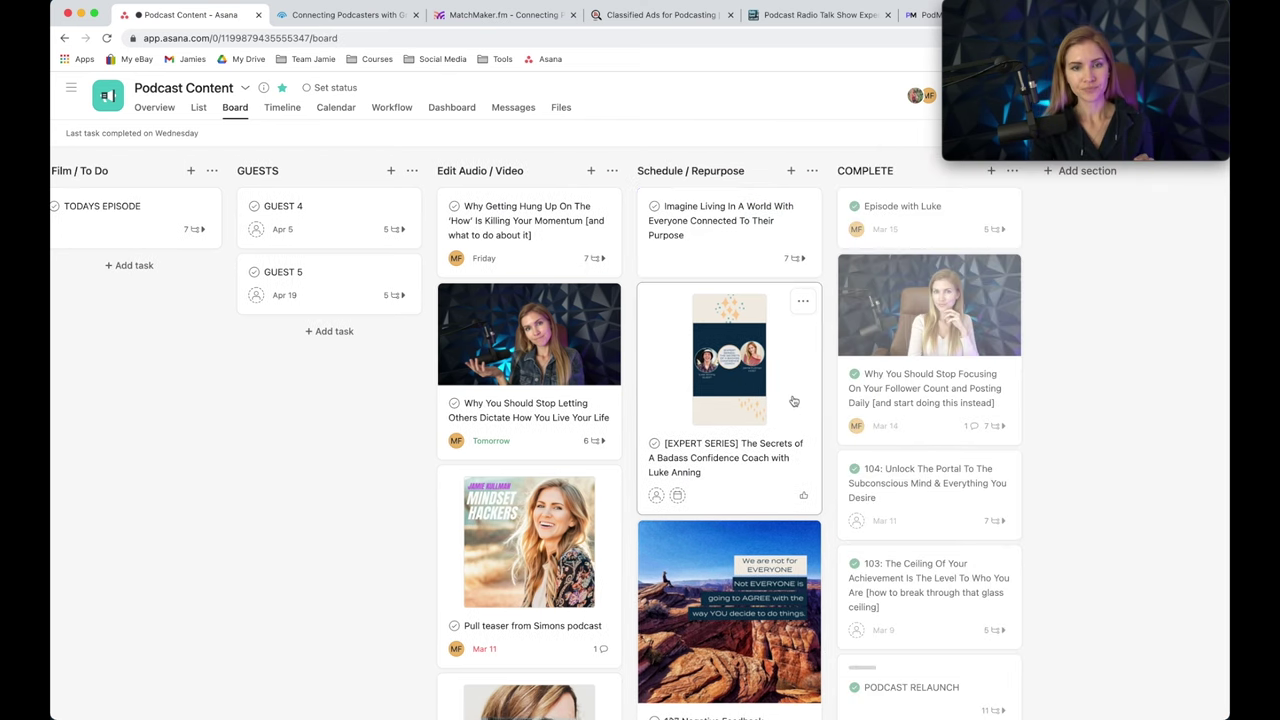
left_click_drag(733, 229, 898, 228)
left_click(855, 206)
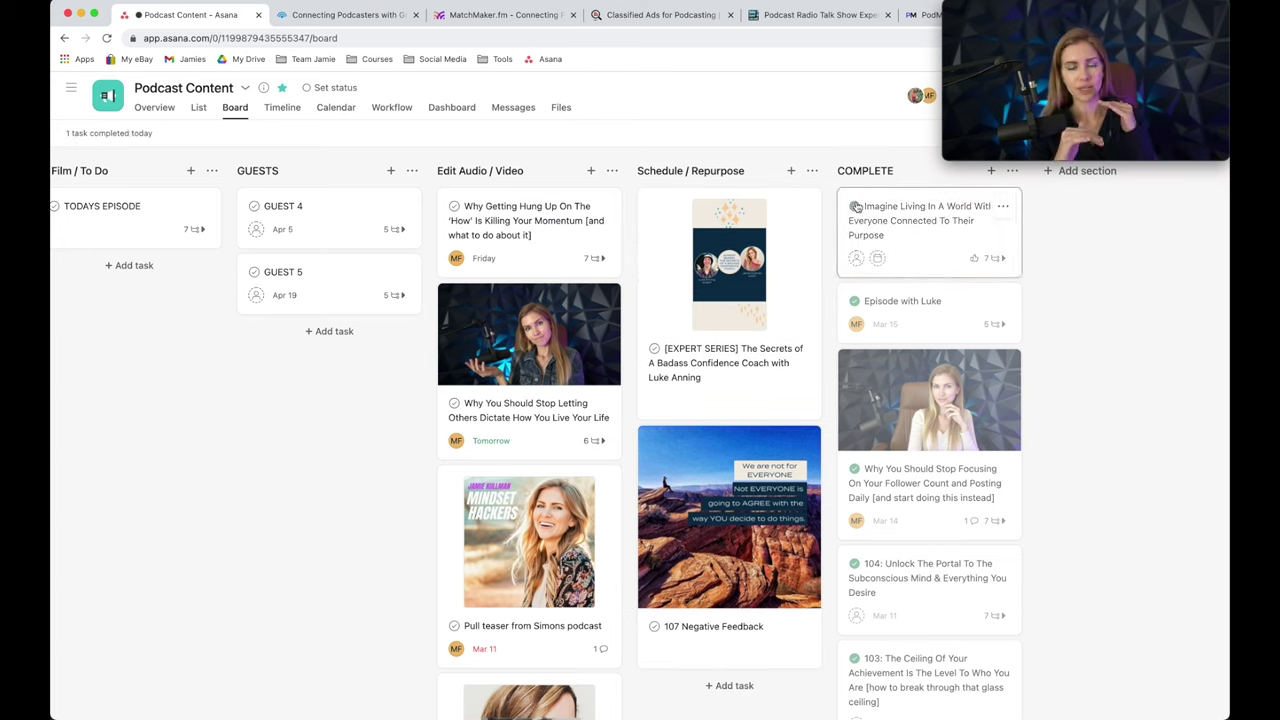
Set the Imagine Living In A World task back to incomplete and return its card to the To Film / To Do section.
left_click(855, 206)
left_click_drag(876, 222, 165, 282)
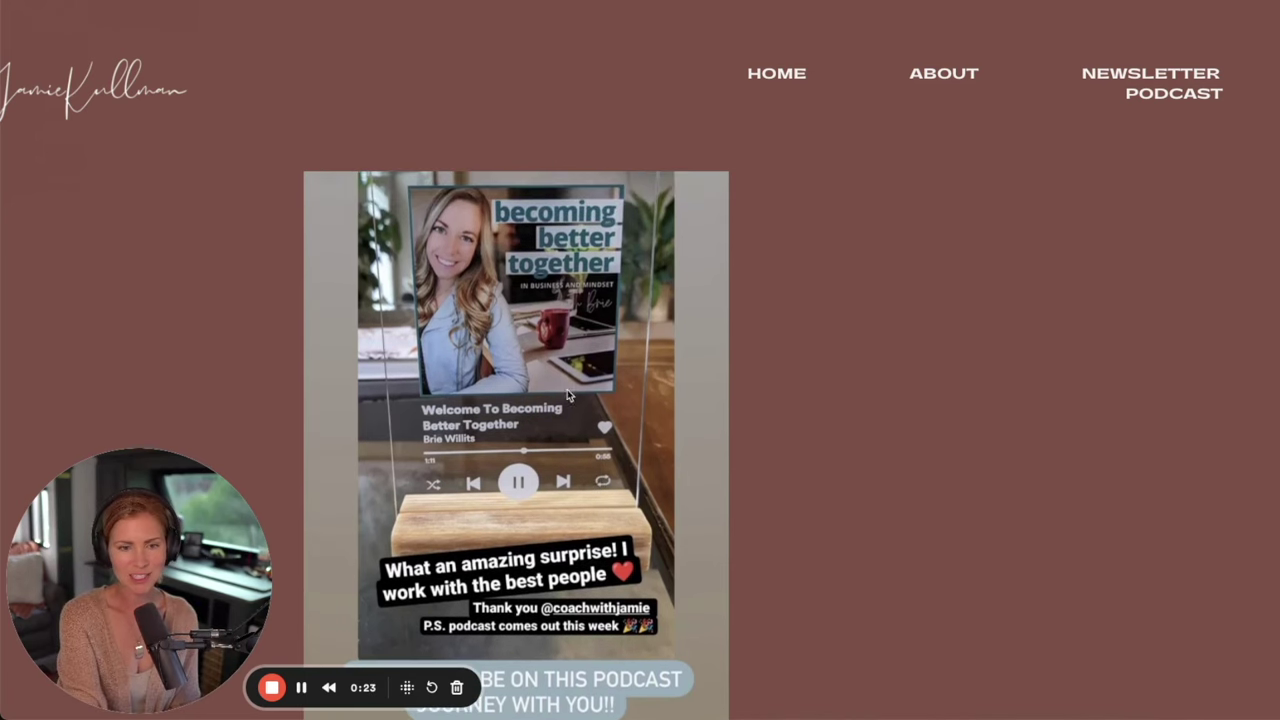
scroll(1073, 564, "down", 5)
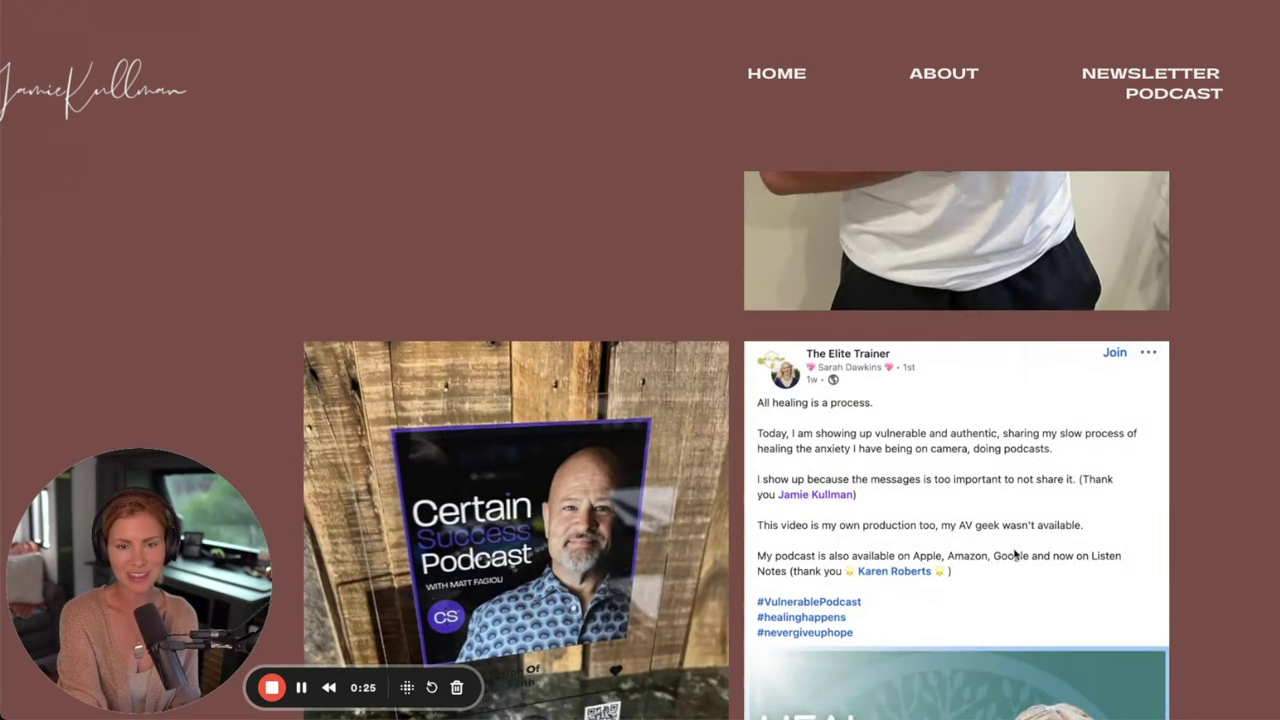
scroll(910, 515, "up", 3)
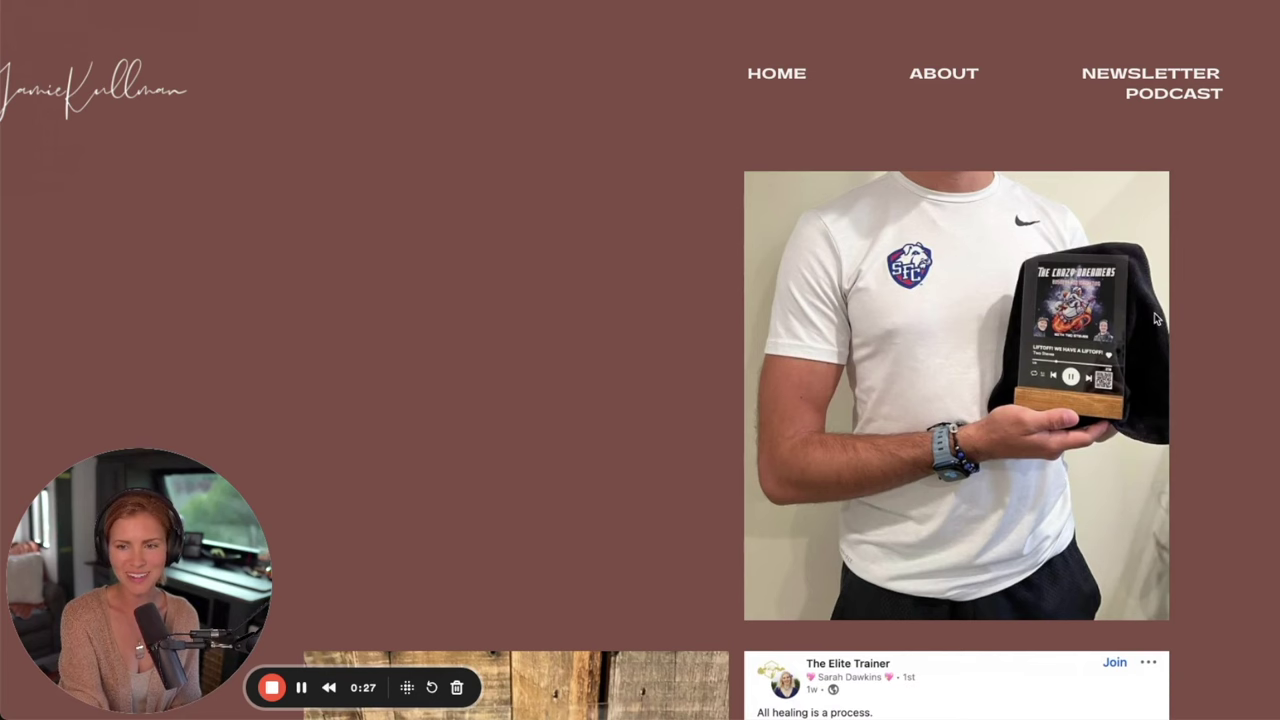
Look through the testimonial images on the website and bring up the presentation slide about joining Unbound CEOs Academy for the full masterclass.
scroll(977, 457, "up", 3)
scroll(977, 457, "up", 5)
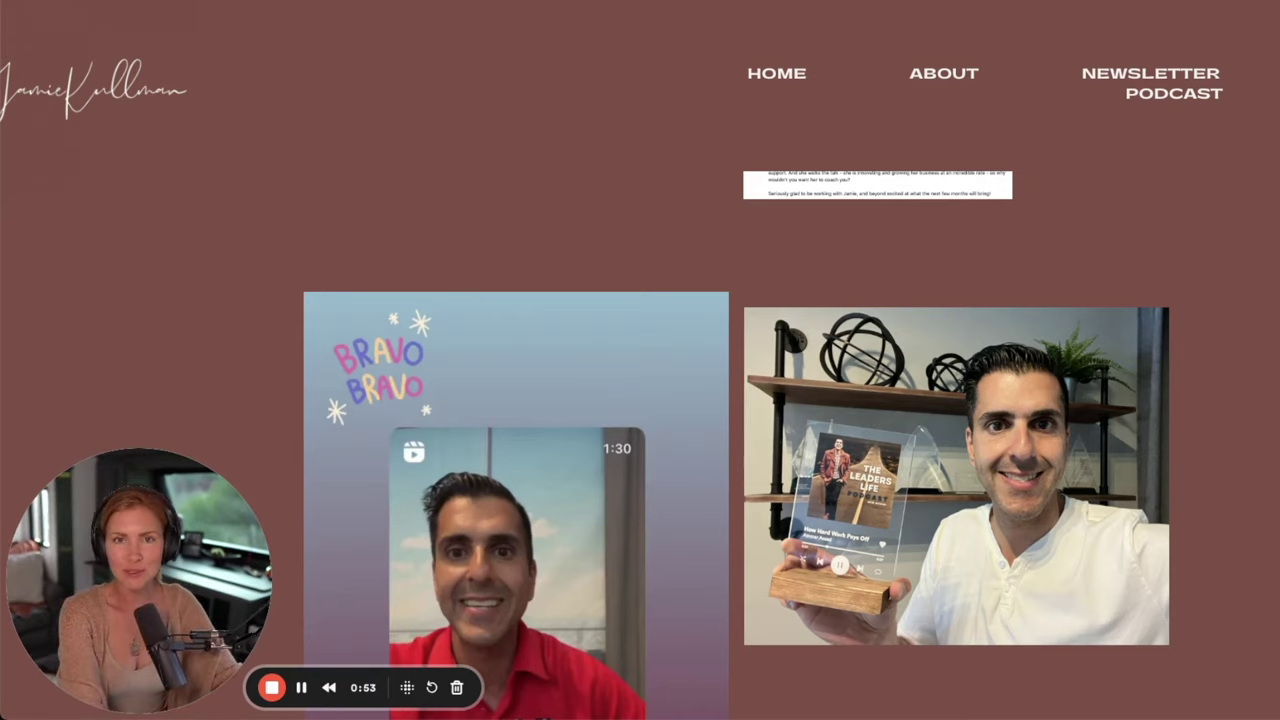
scroll(900, 185, "down", 5)
key("super+Tab")
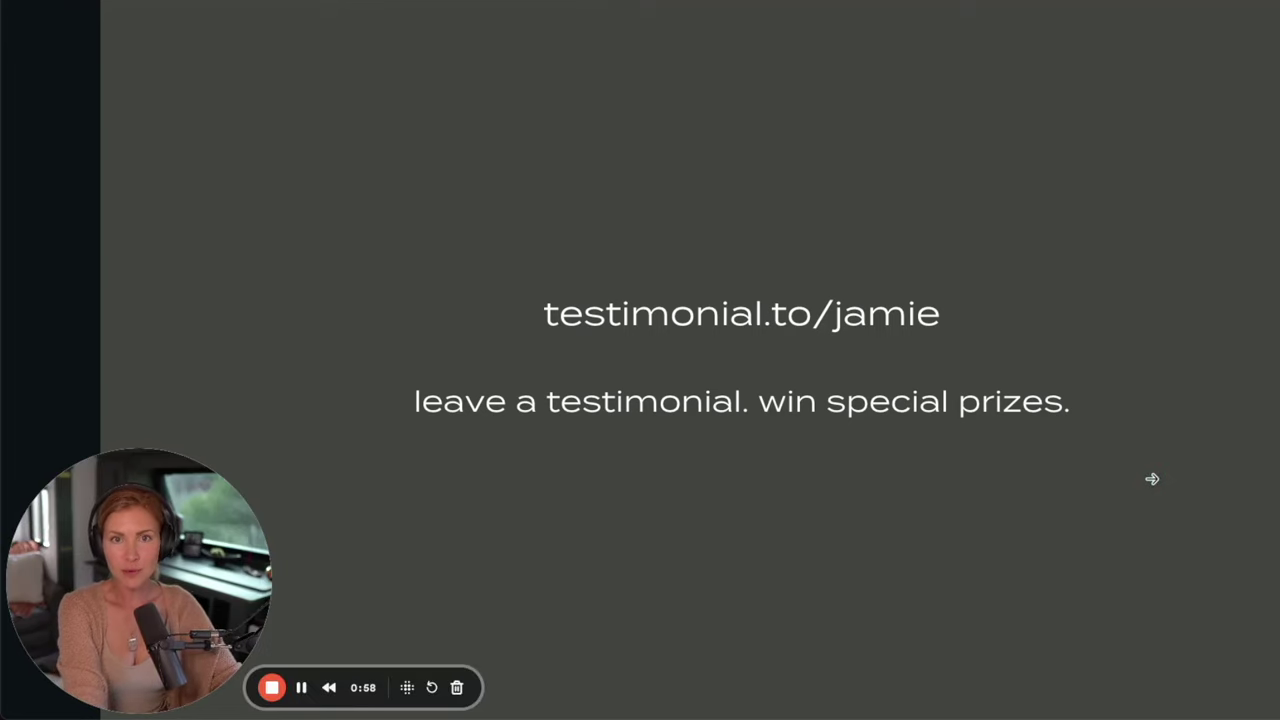
key("Right")
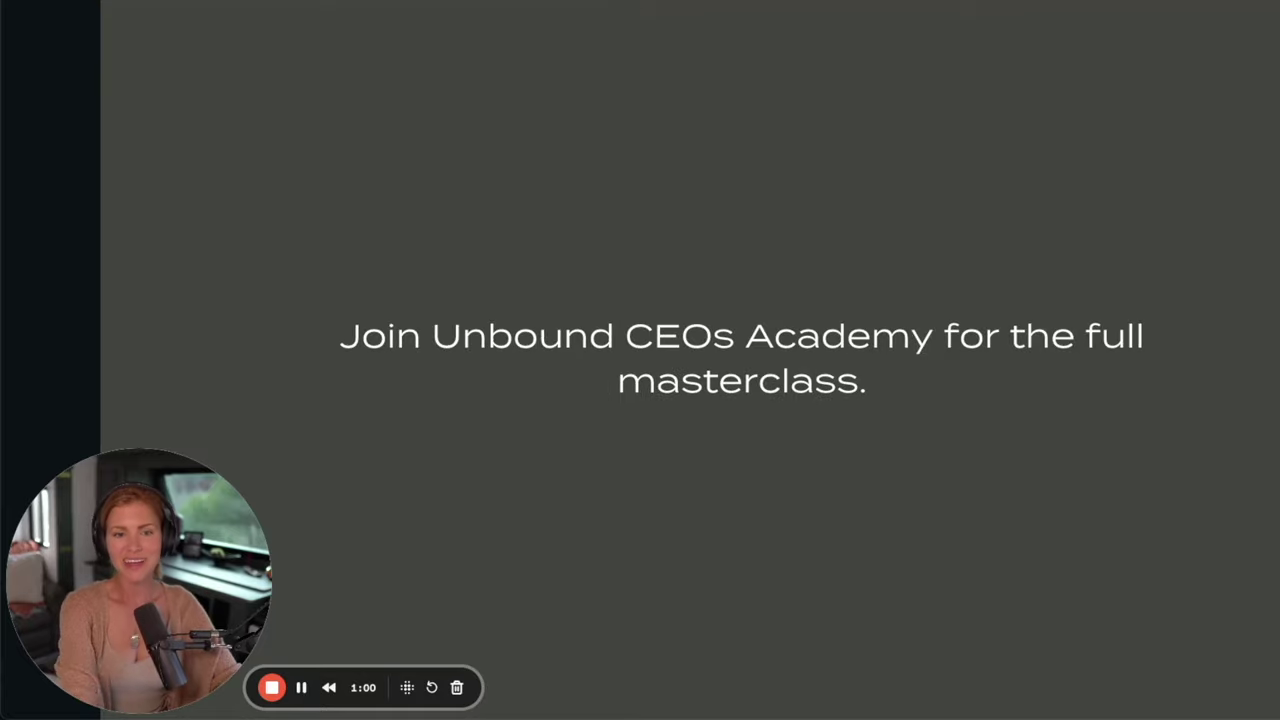
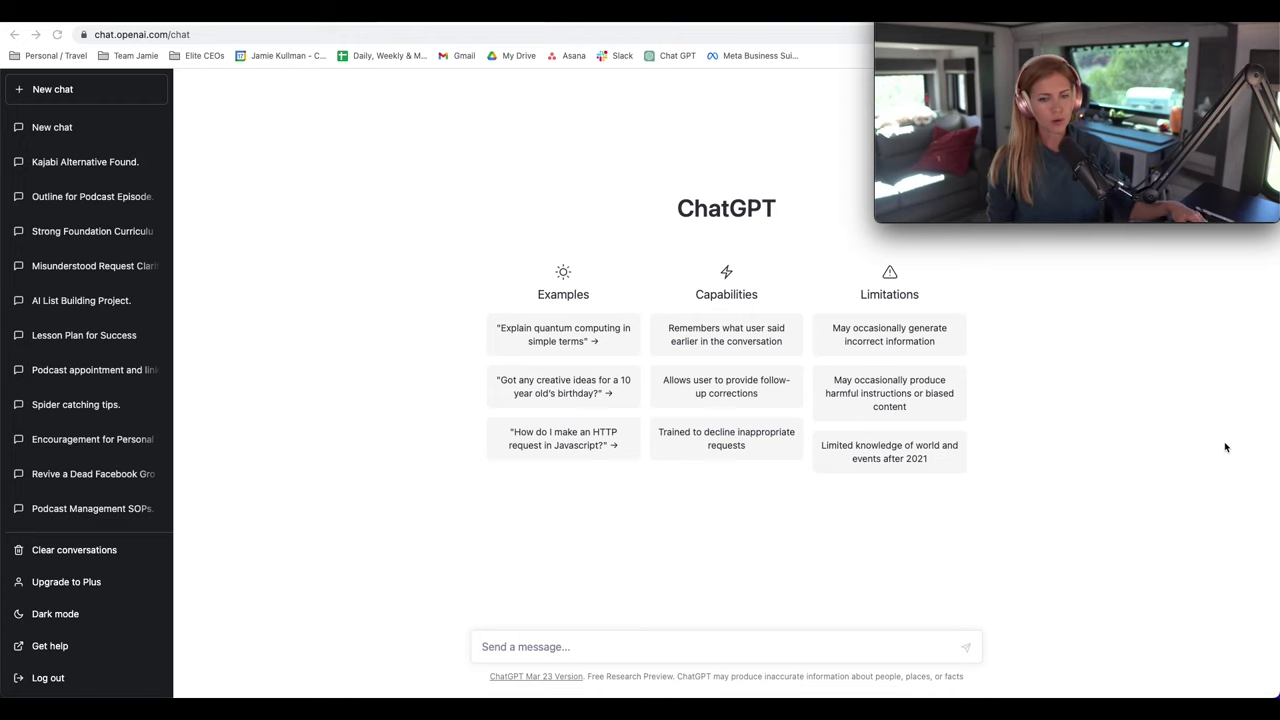
Start a prompt requesting an outline for a podcast episode about the benefits of launching a podcast to generate leads for your business.
left_click(482, 646)
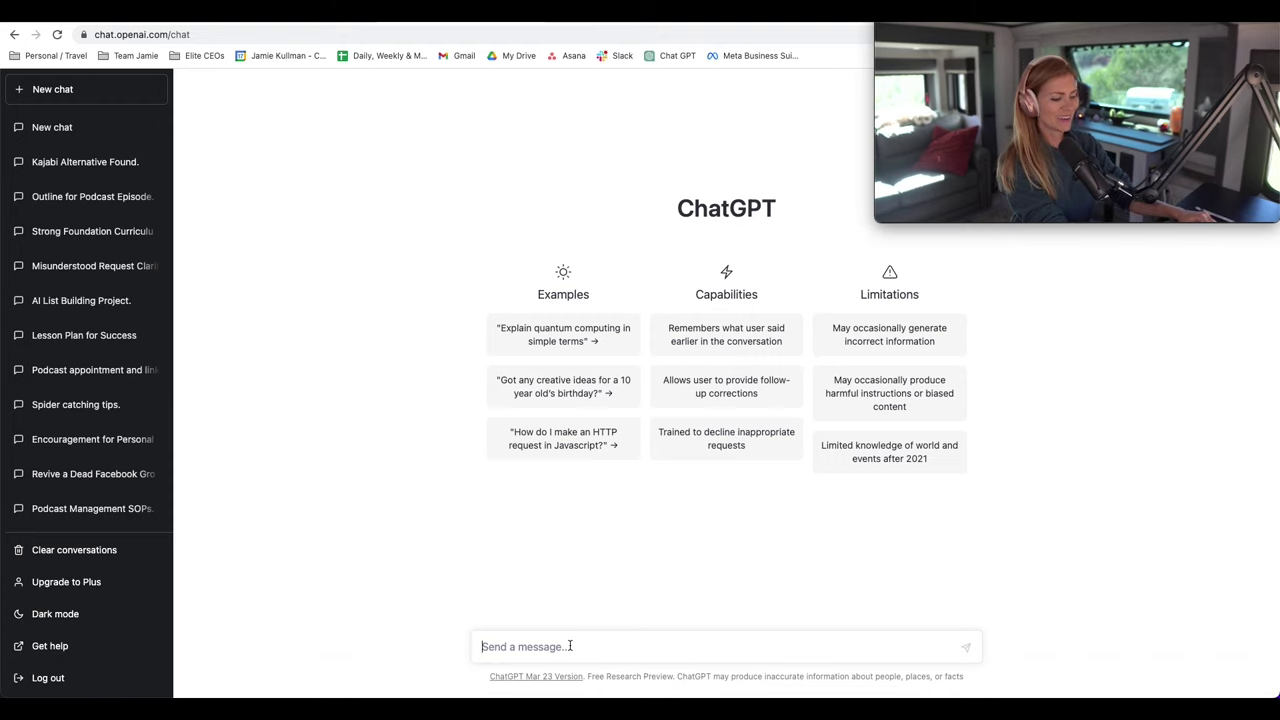
type("Plea")
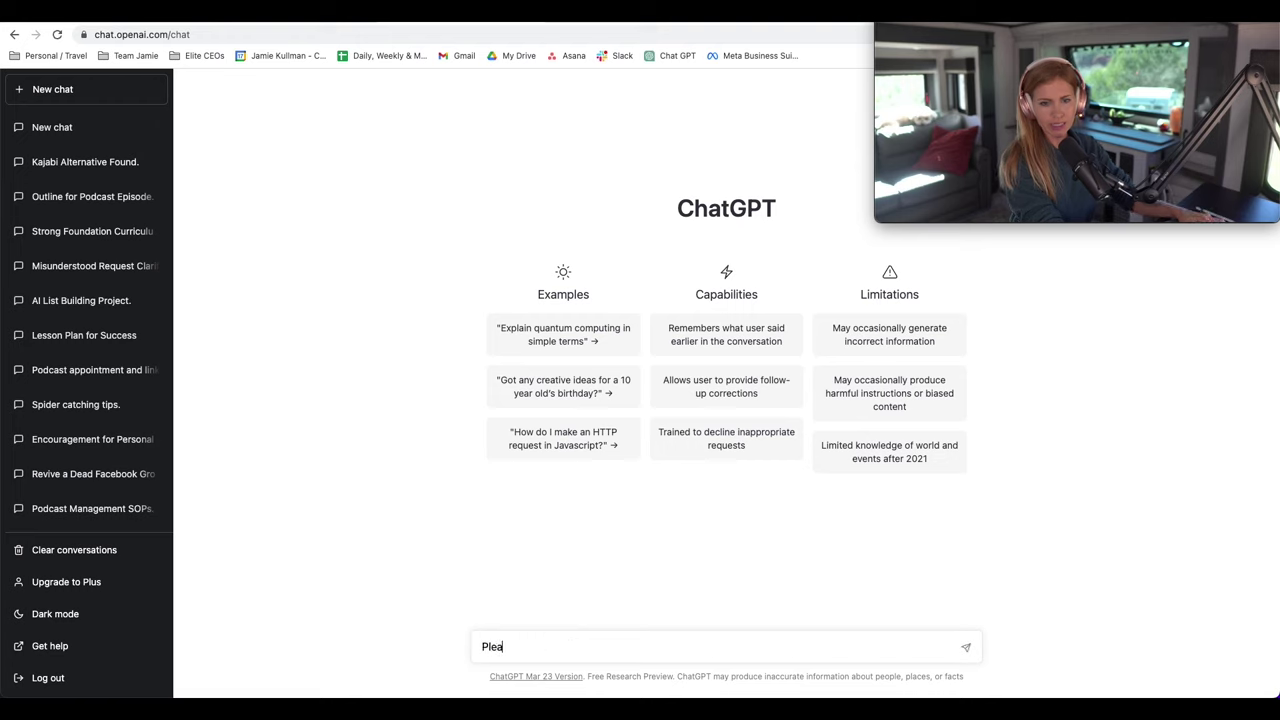
type("se create an outline for a poda")
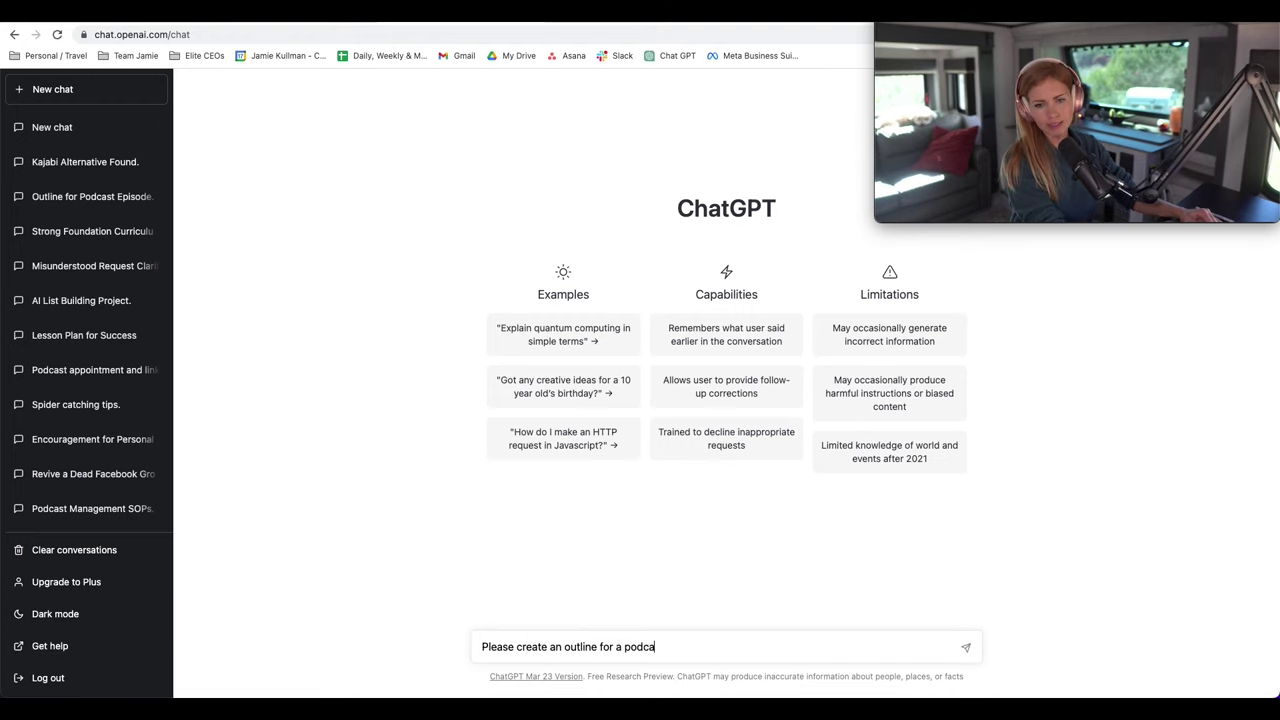
type("st episode that talks about the benefits of launching ap")
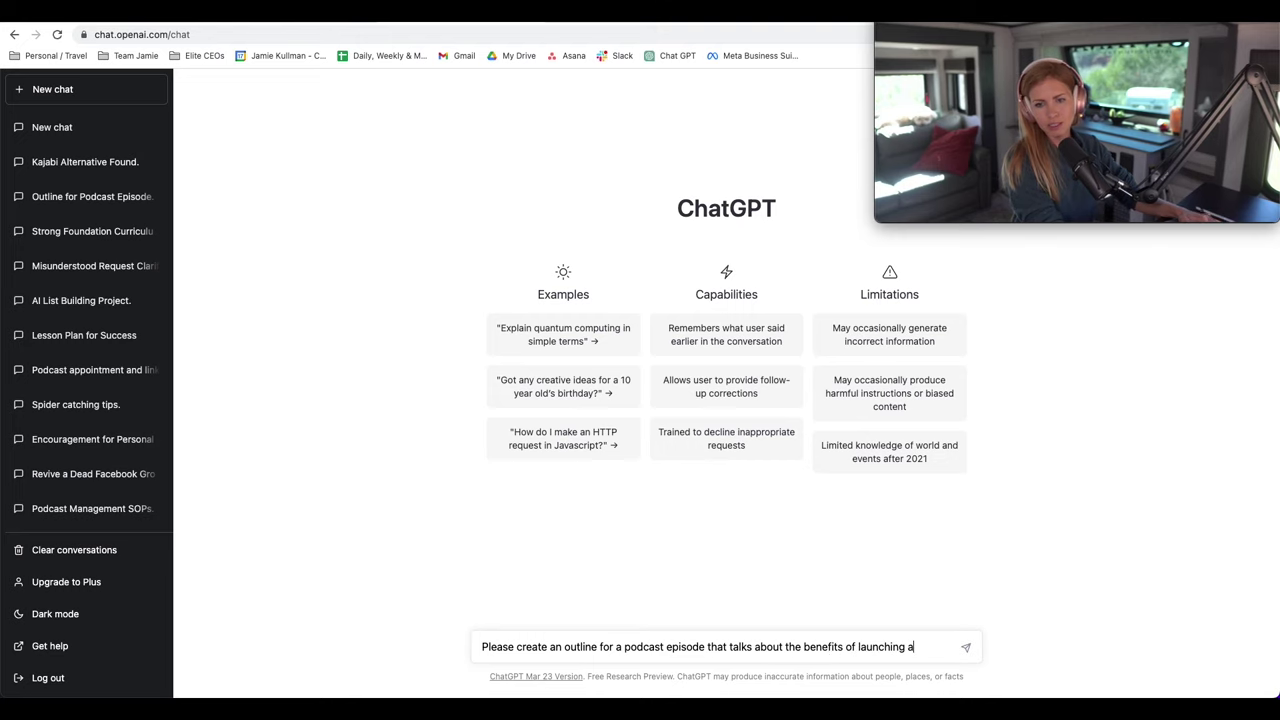
key("BackSpace")
type("podcast to genera")
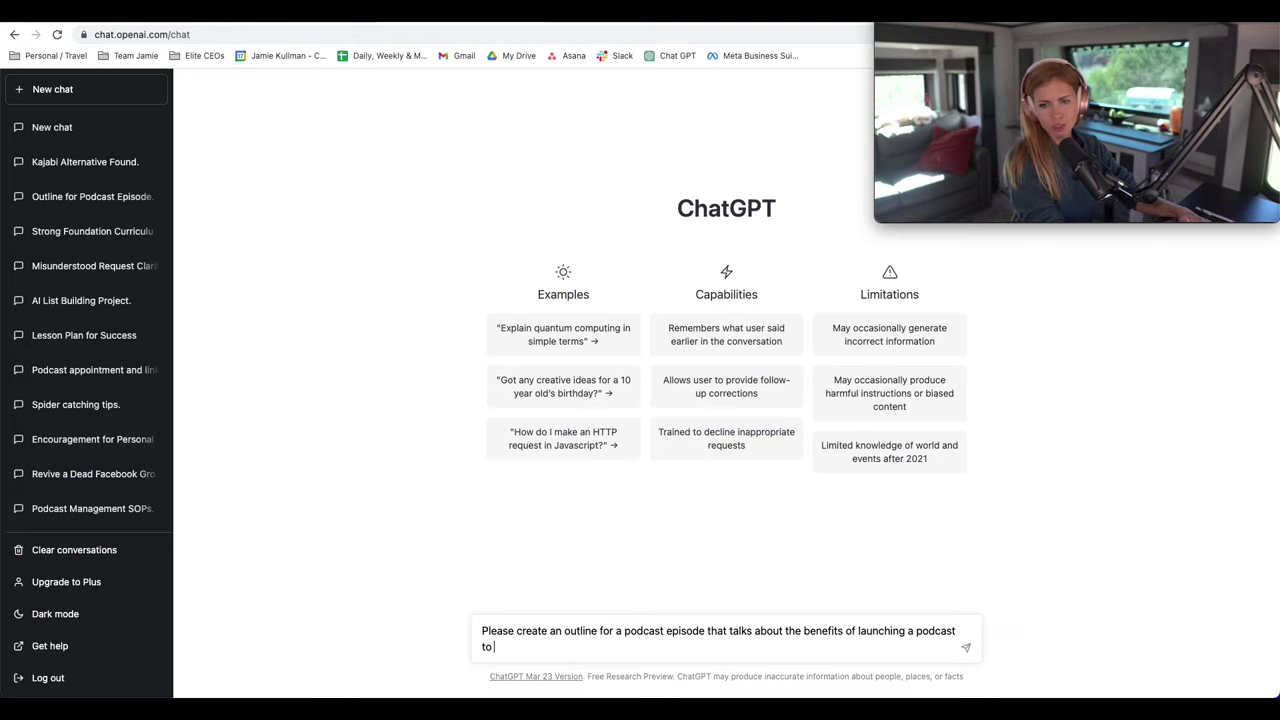
type("te leads for your ")
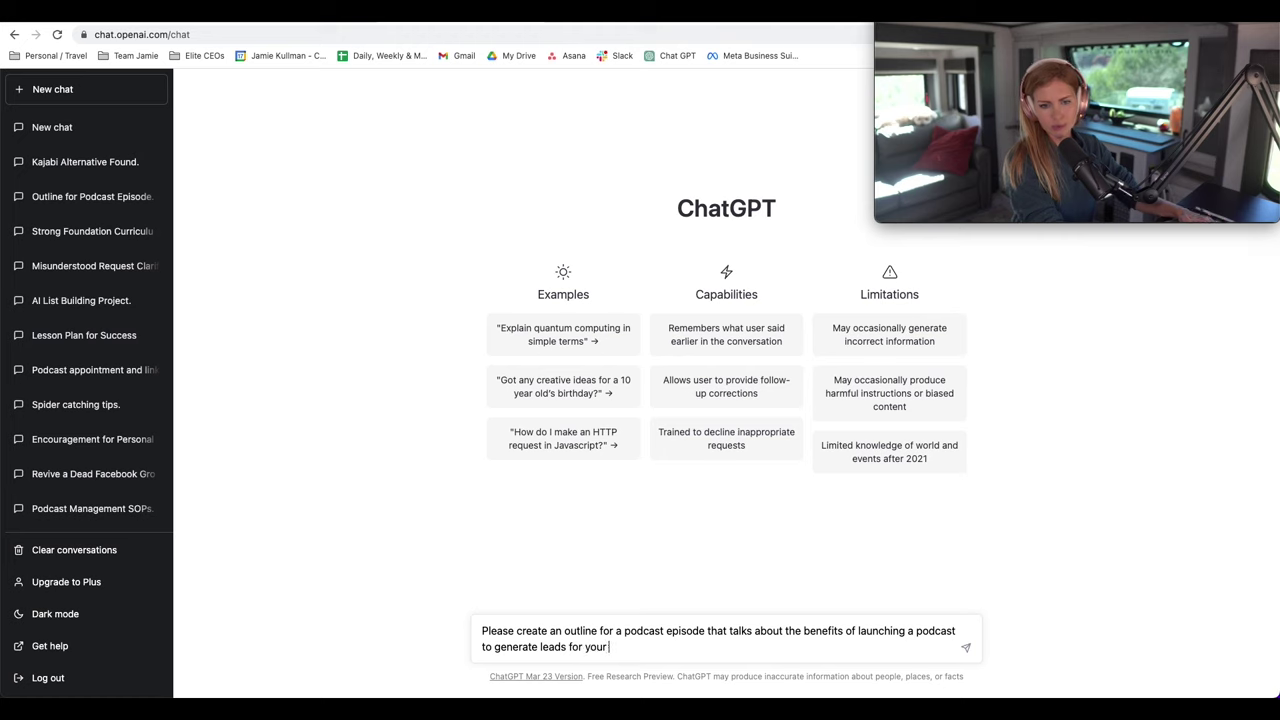
Add that the episode should hook the audience and end with a call to action to rate and review the show, and submit the prompt.
type("business. I'd like to hook the audience and leave th")
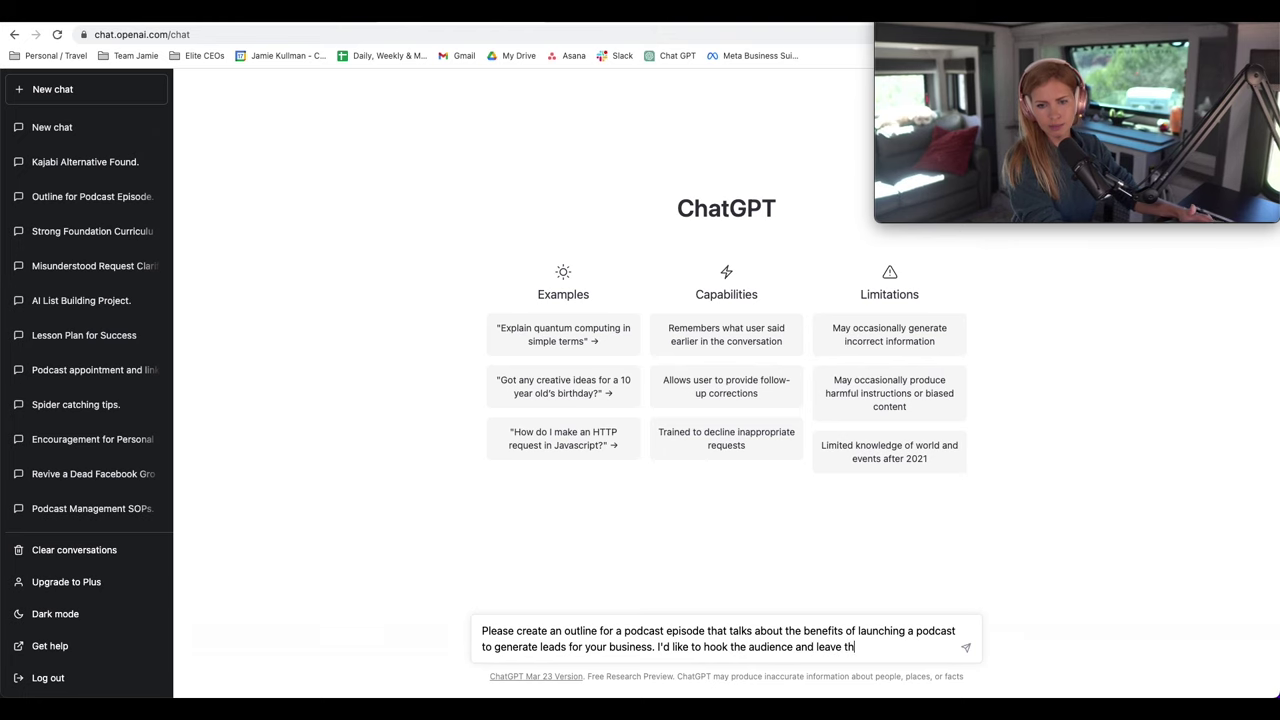
type("em with a call to action of leav")
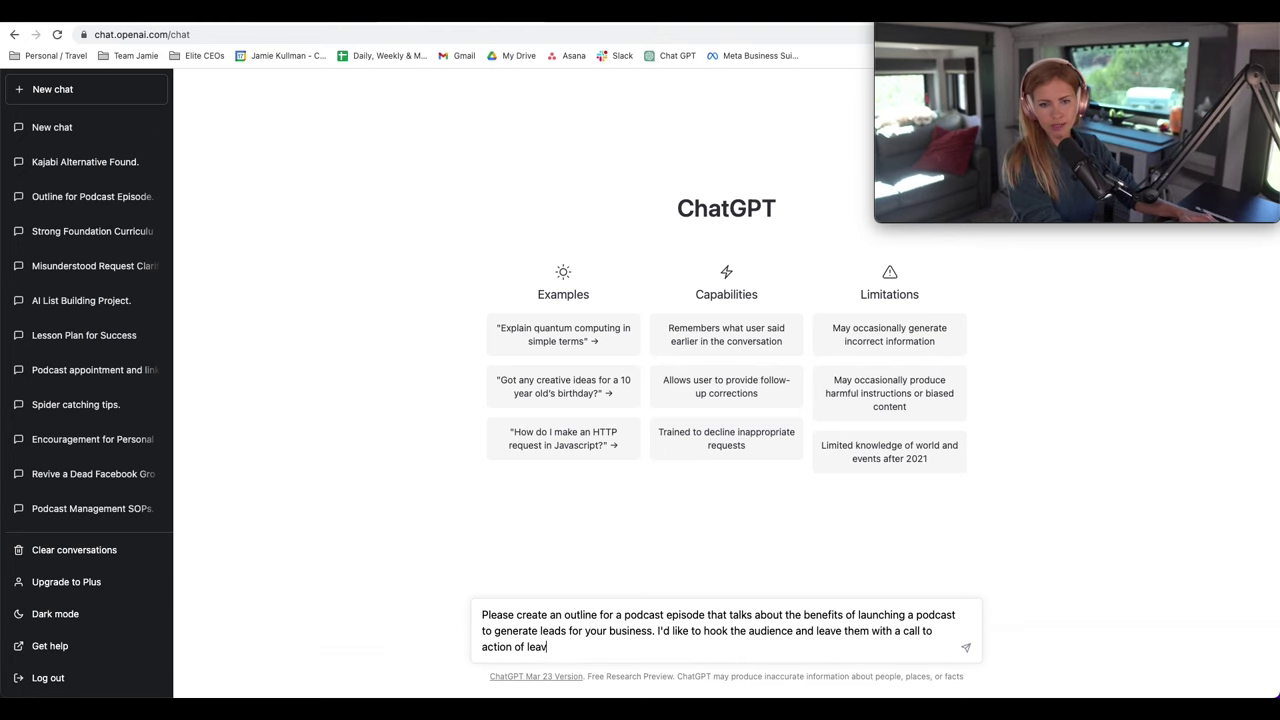
type("ing a rating and revi")
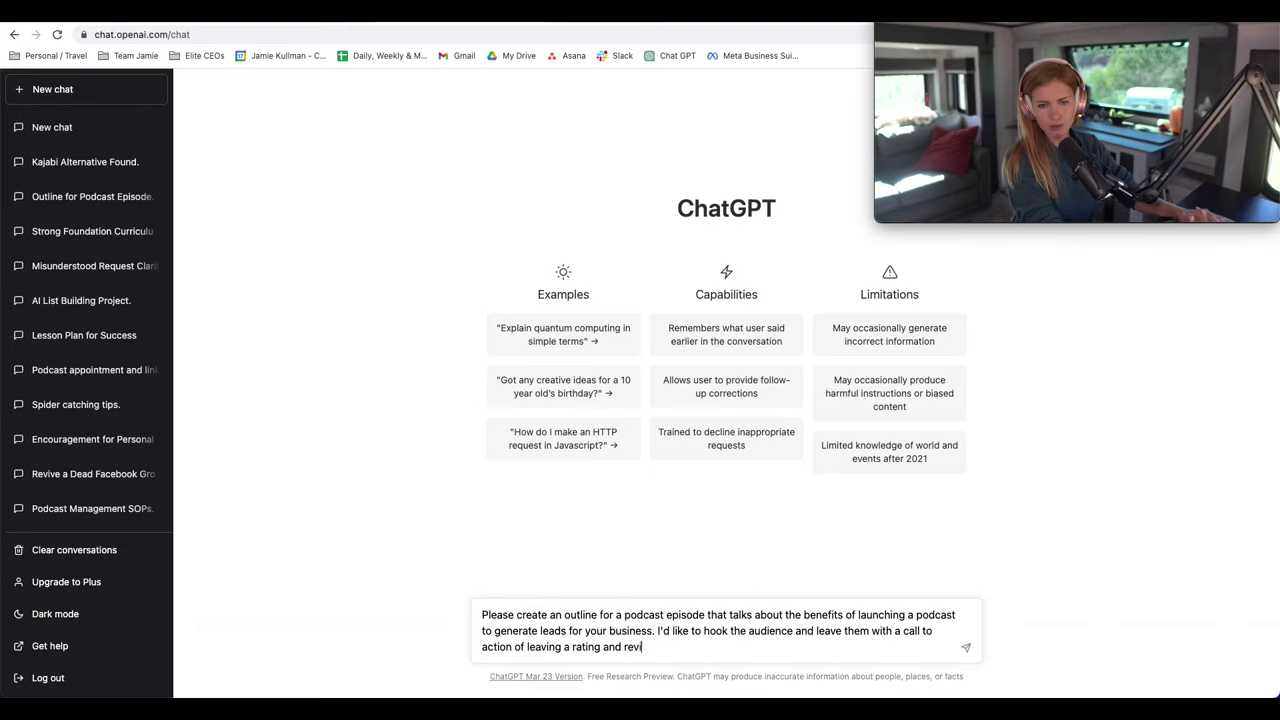
type("ew on ths ho")
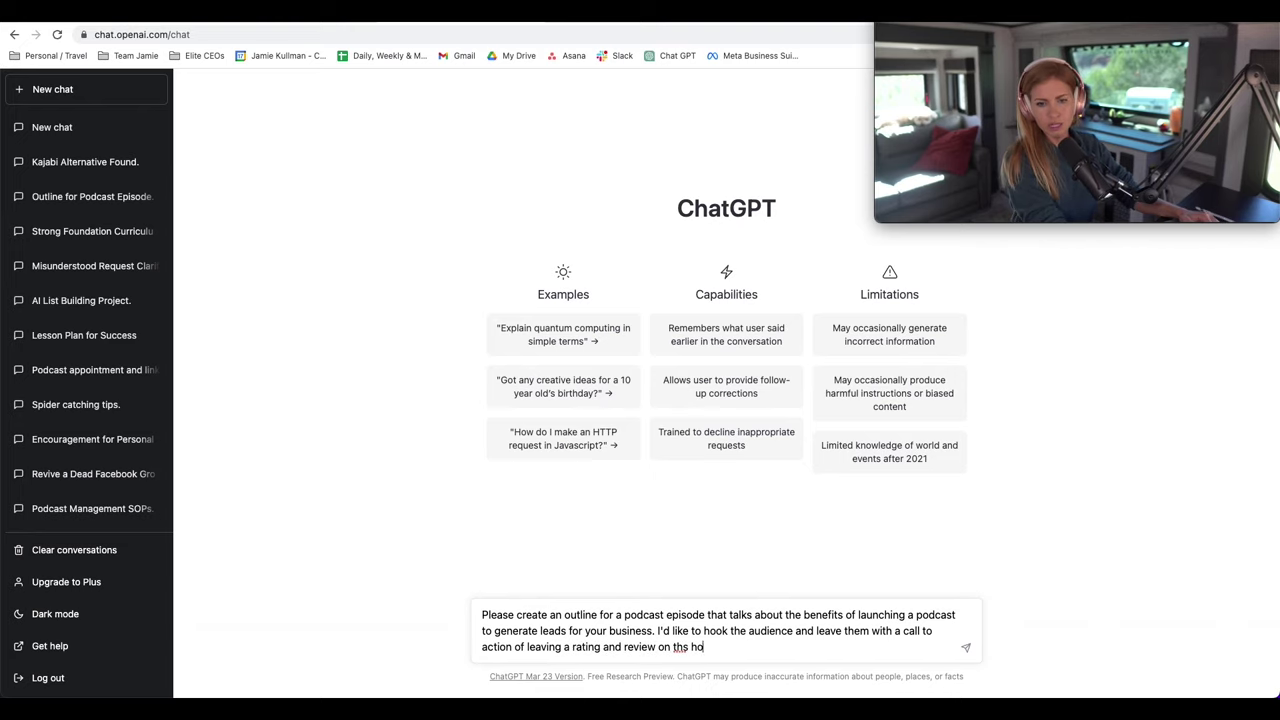
key("BackSpace")
type("e show.")
key("Return")
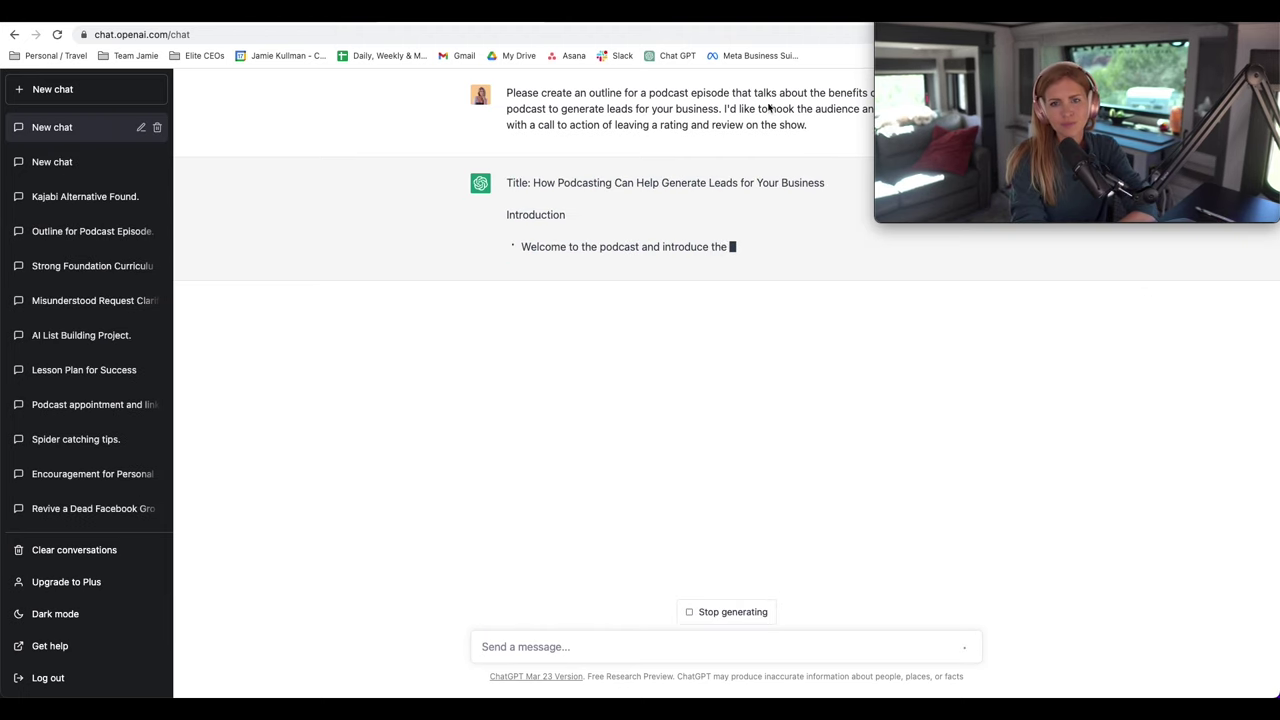
Examine the generated outline's introduction points, the three section headings and the conclusion.
left_click_drag(880, 220, 951, 180)
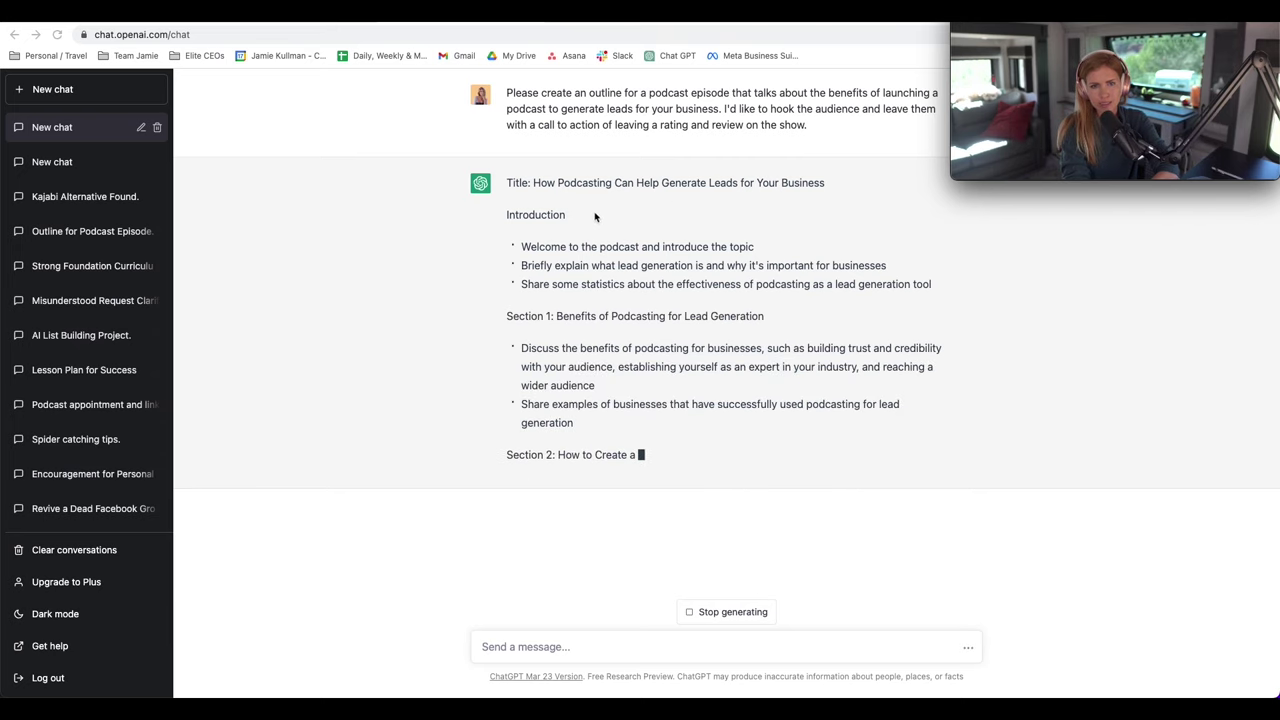
left_click_drag(507, 215, 563, 215)
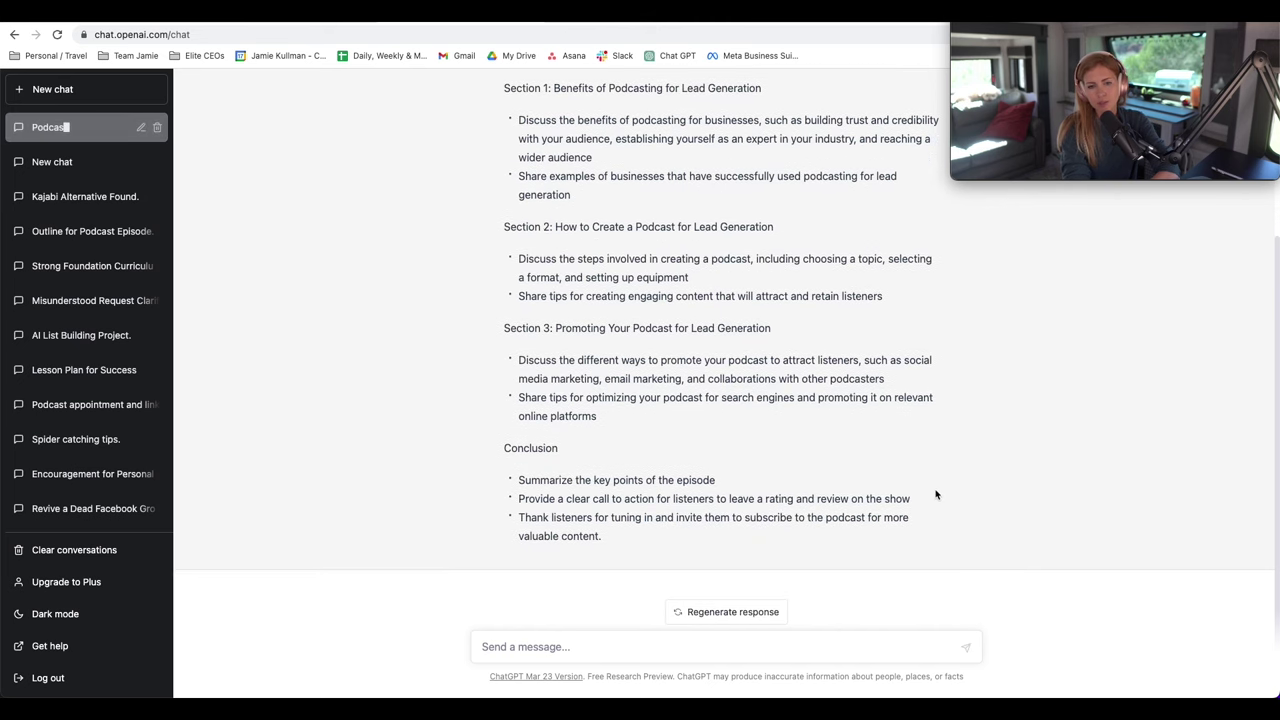
scroll(896, 501, "up", 2)
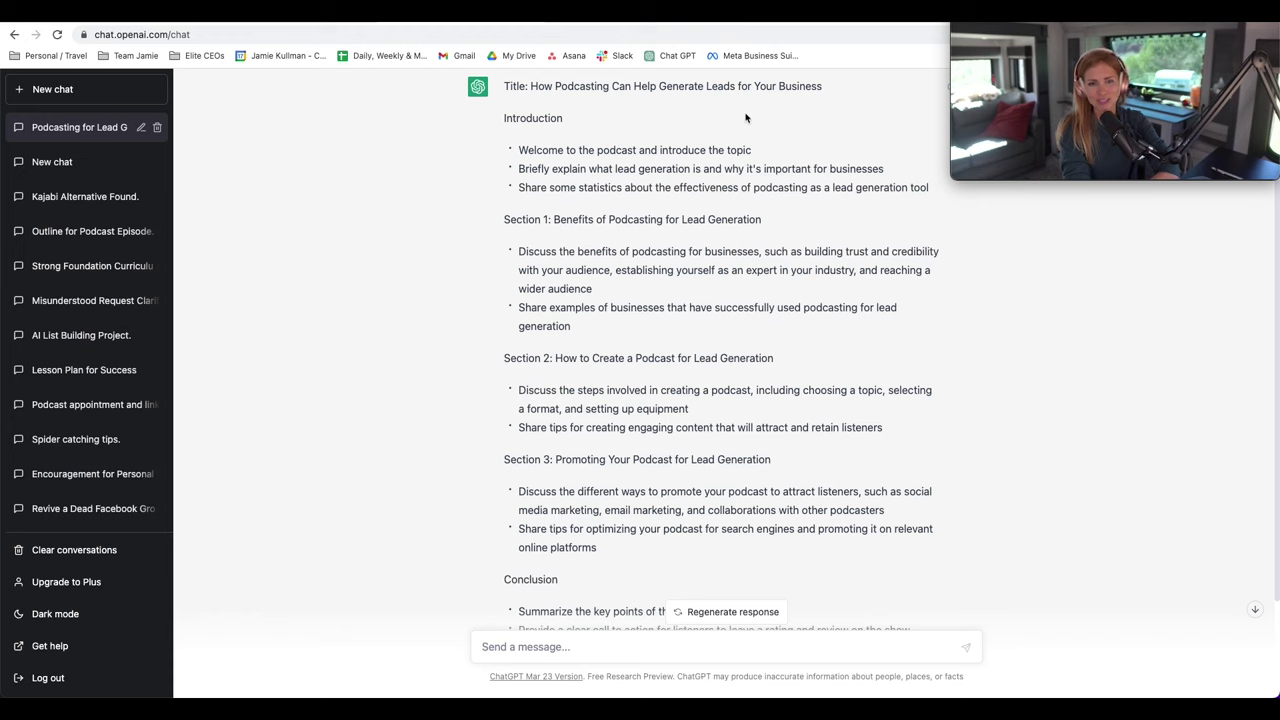
left_click_drag(520, 150, 767, 157)
left_click(767, 157)
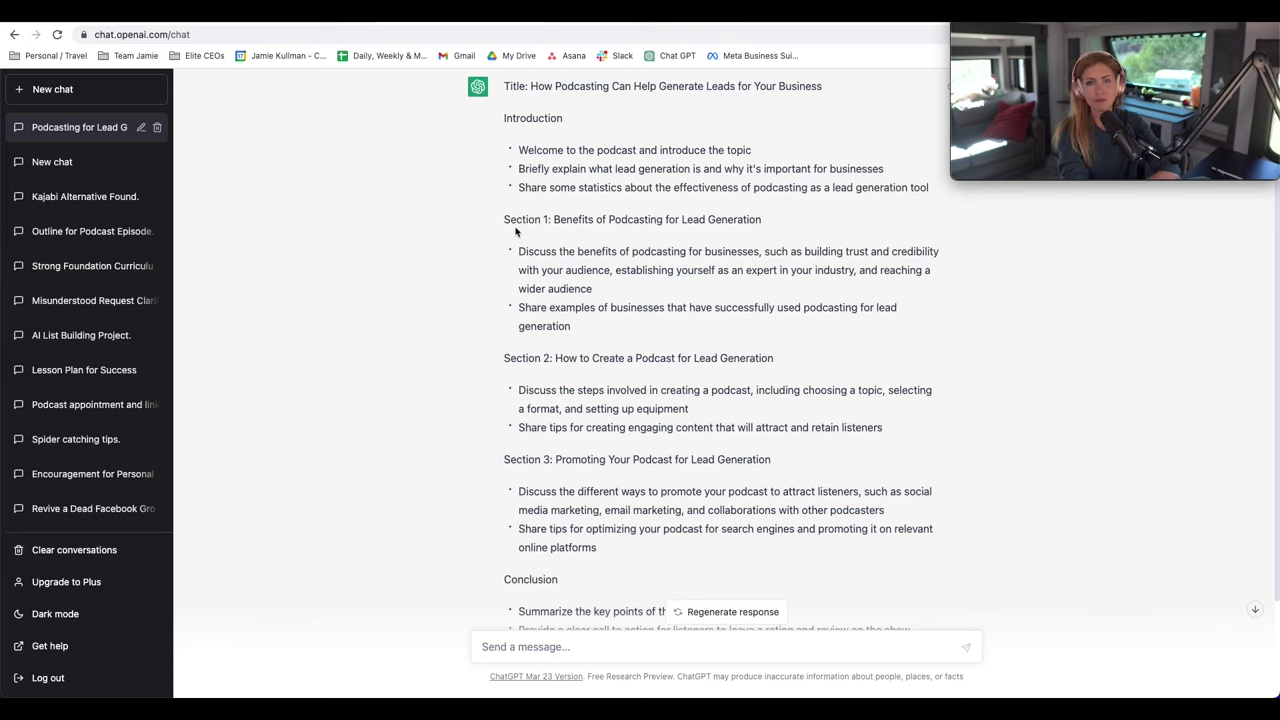
left_click_drag(557, 222, 741, 250)
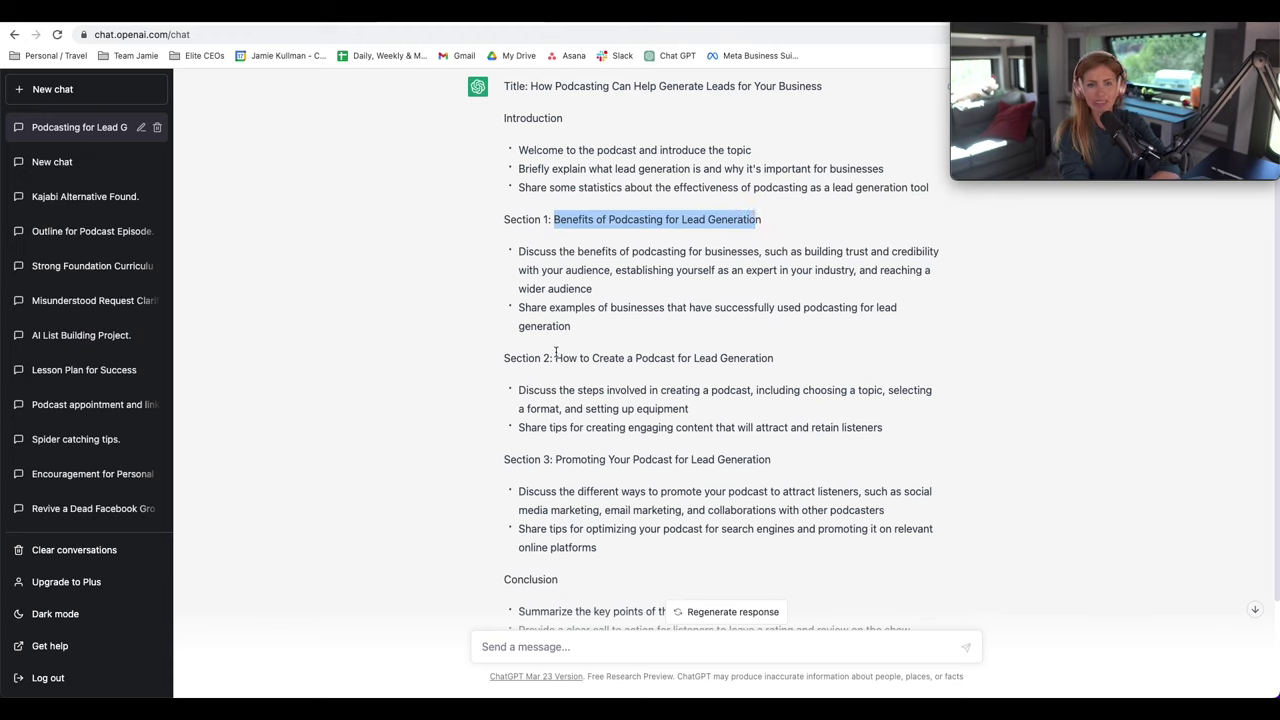
left_click_drag(556, 352, 800, 358)
left_click(724, 460)
left_click_drag(557, 459, 849, 466)
scroll(849, 466, "down", 2)
left_click_drag(511, 479, 560, 480)
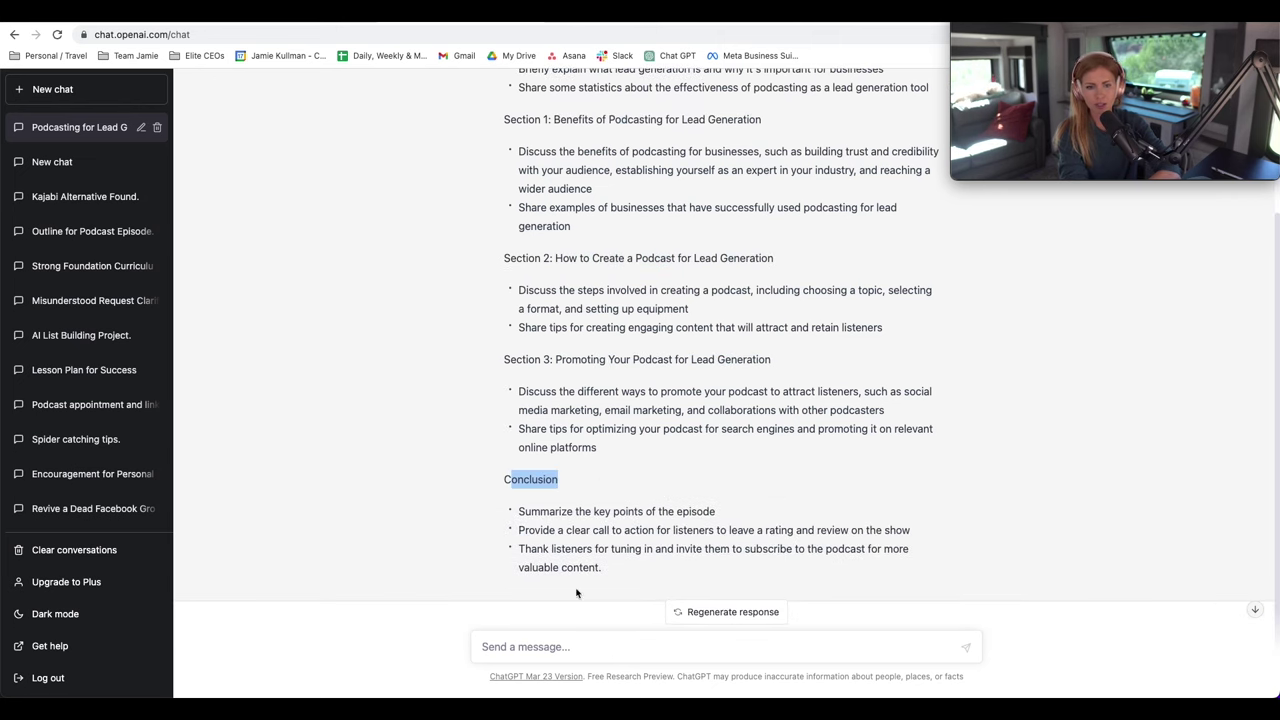
Draft a follow-up prompt asking for 2 creative, SEO friendly name ideas along with a description for the above podcast episode.
left_click(560, 650)
type("Please provide j2")
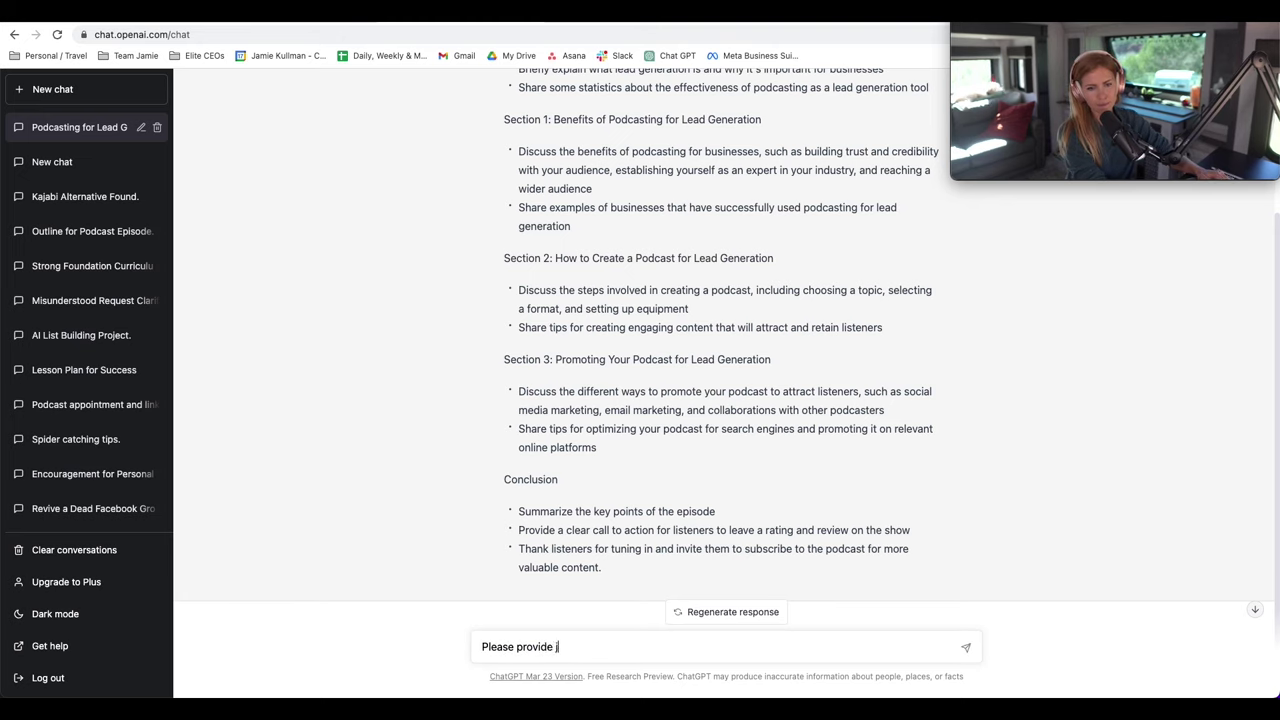
key("BackSpace")
key("BackSpace")
key("BackSpace")
type("2 cr")
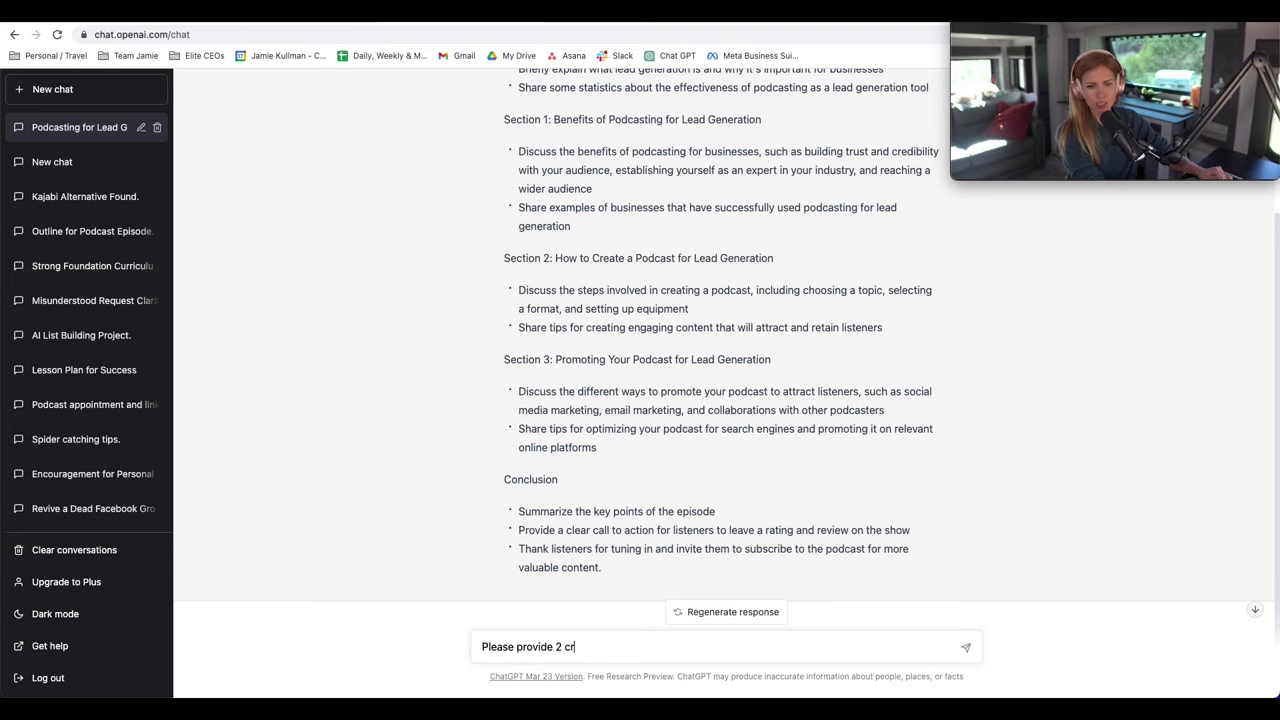
type("eative name")
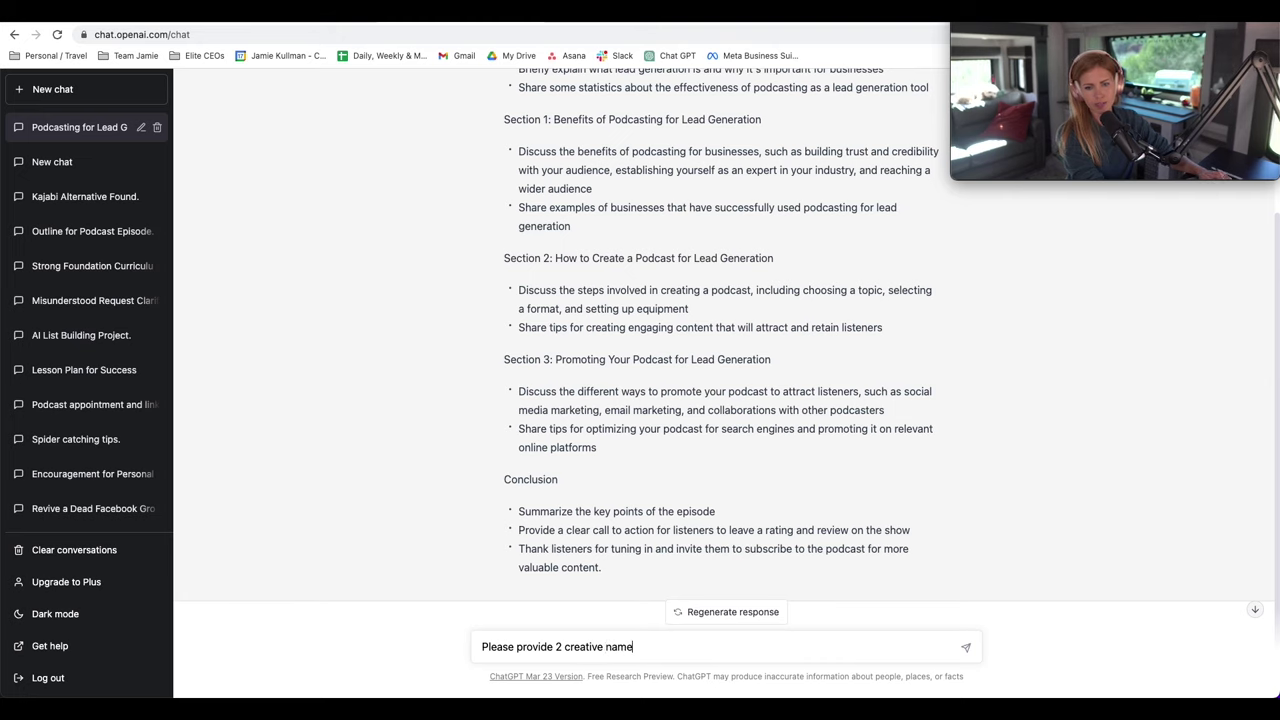
type(" ideas that are ")
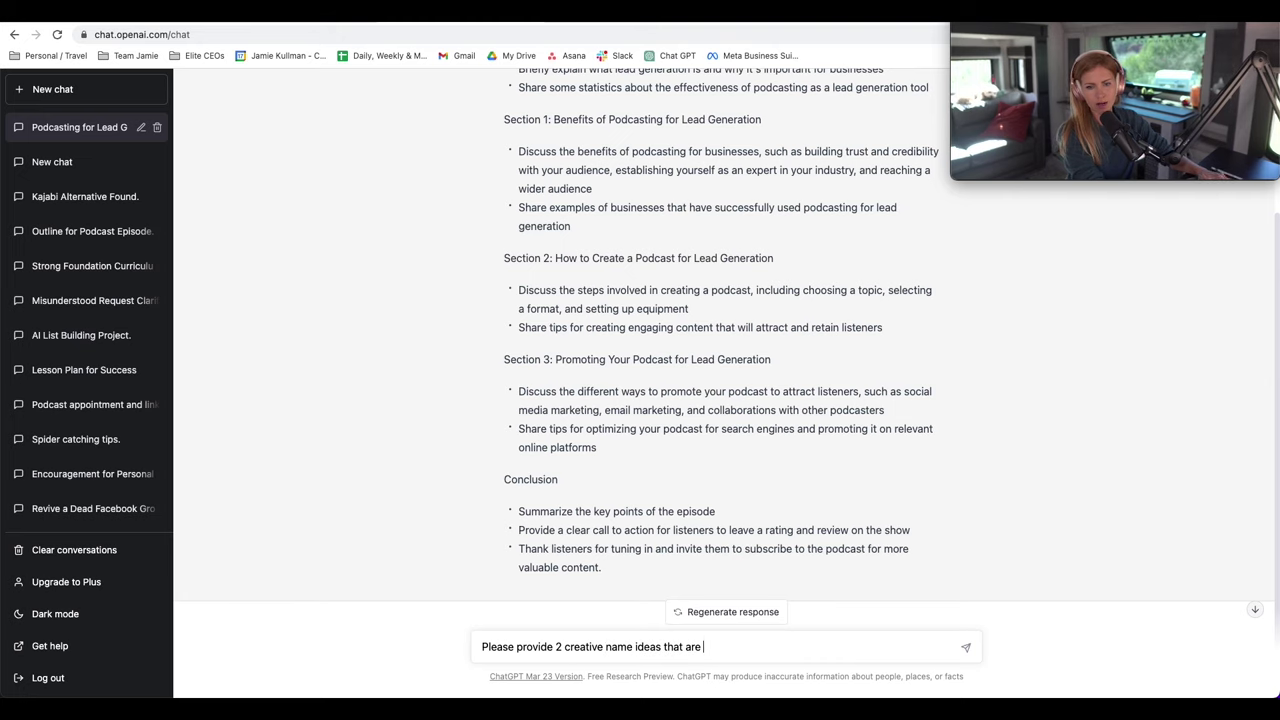
type("SEO friendly along ")
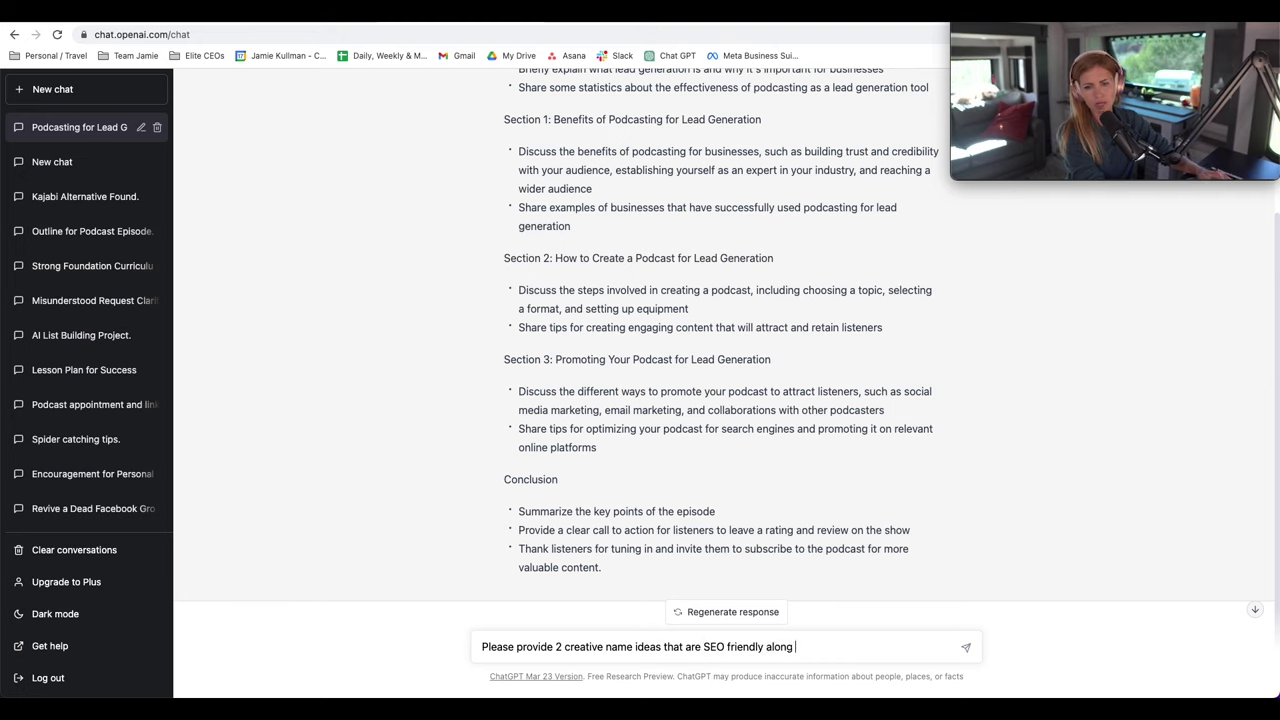
type("with a description f")
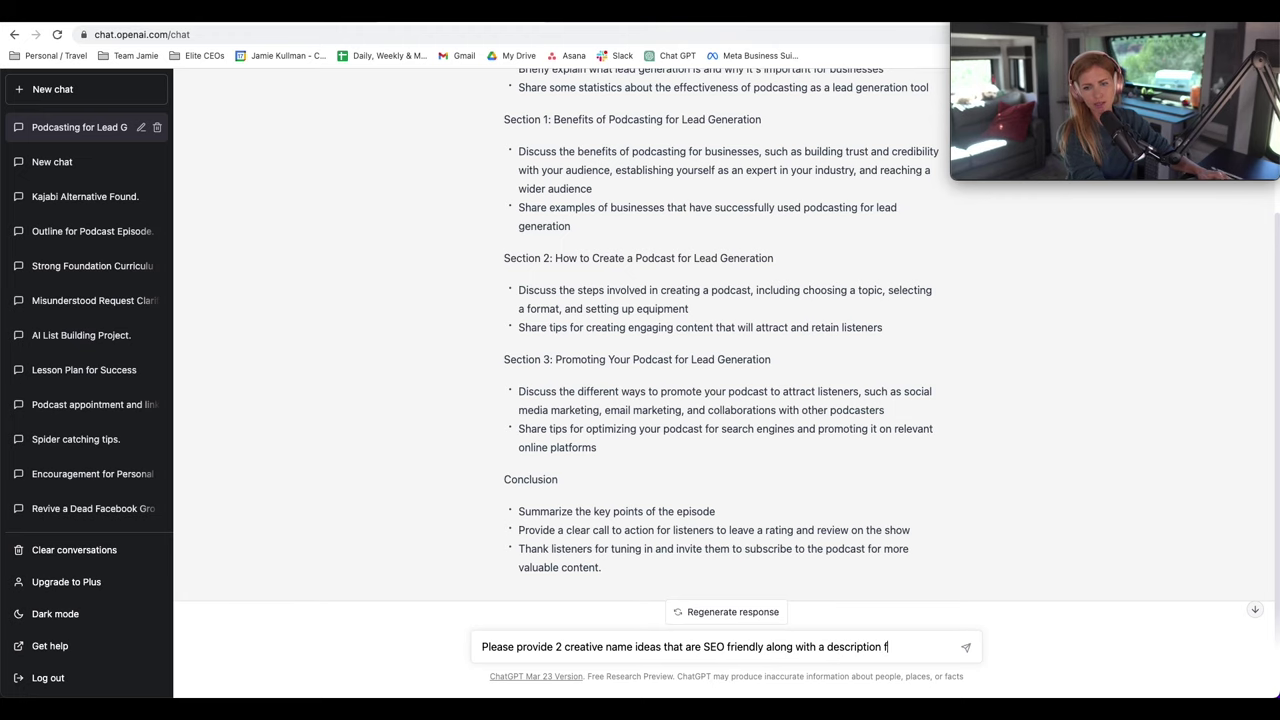
type("or the above pod")
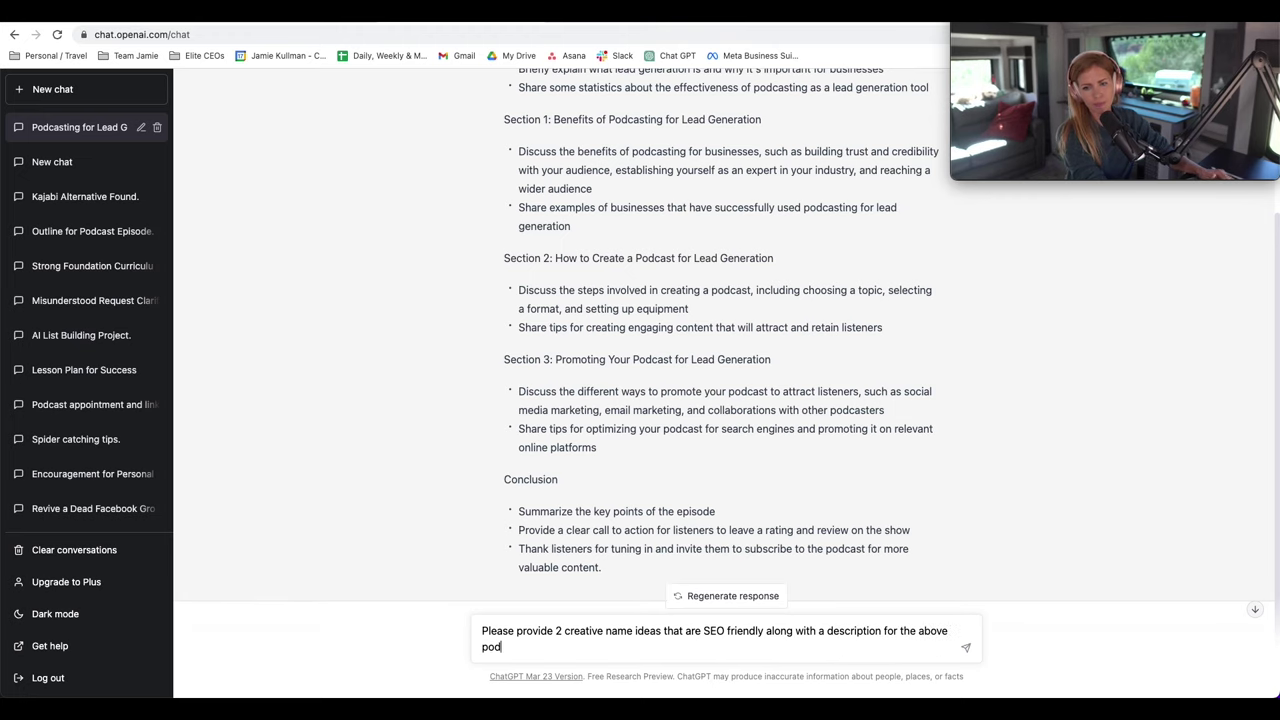
type("cast episode usi")
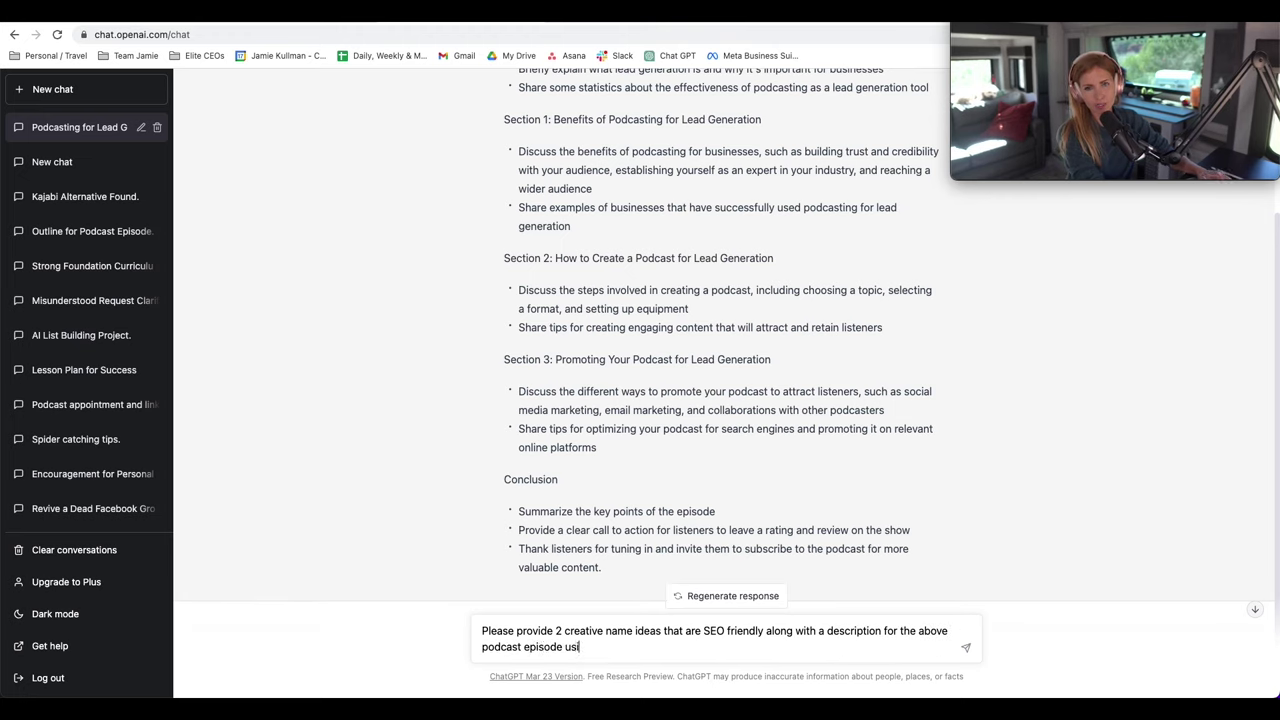
Extend the prompt to request the tonality of the named host of Aligned with Purpose in life and leadership.
type("ng the tonali")
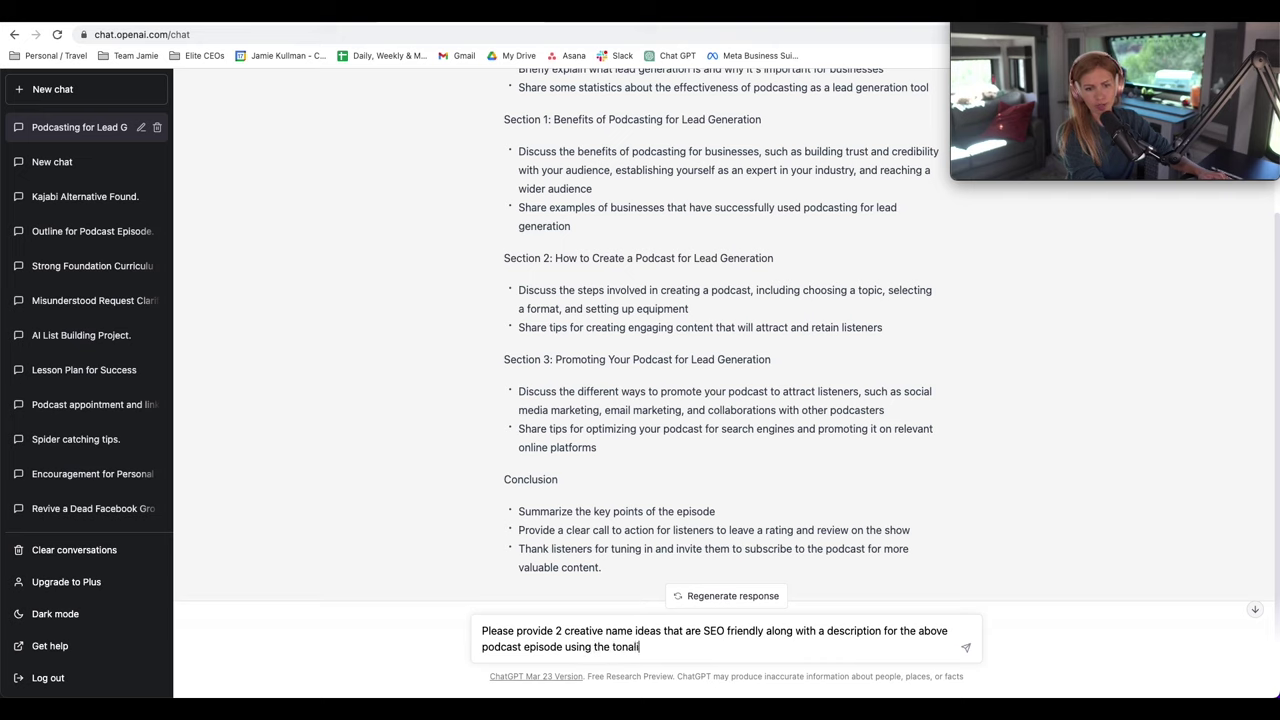
type("ty of Jamie Kullman ")
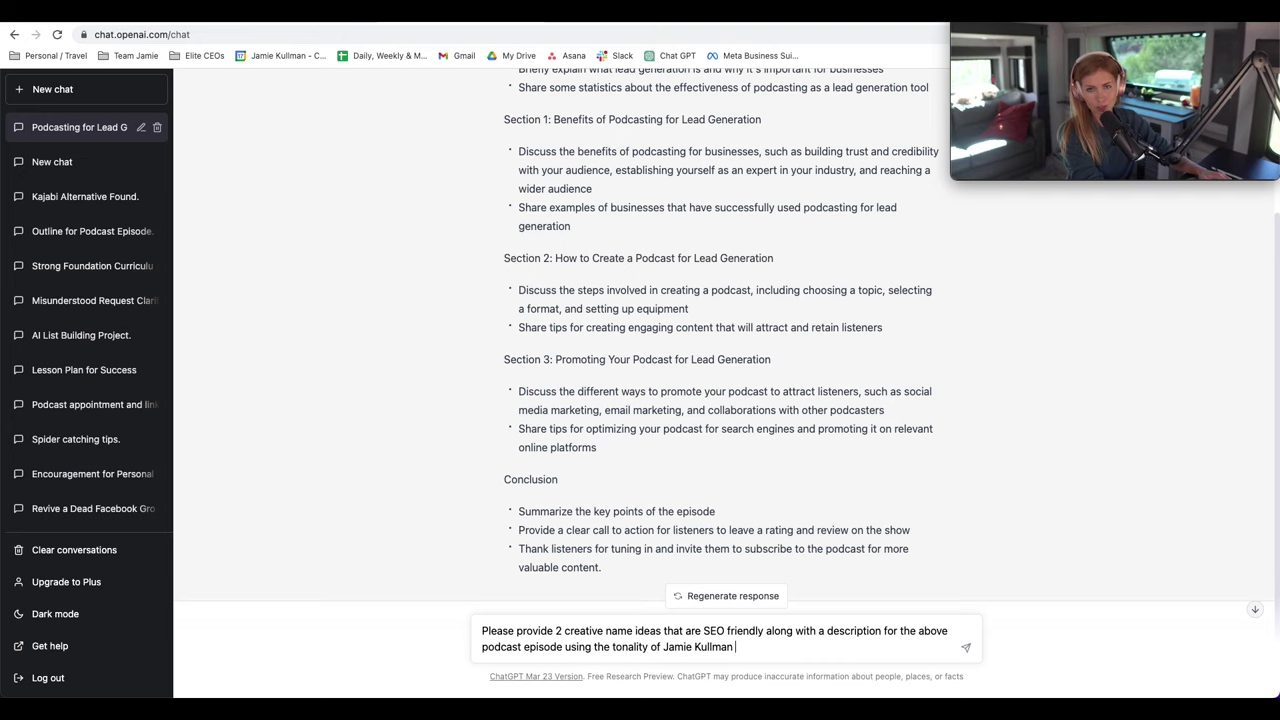
type("of ALigned")
key("BackSpace")
key("BackSpace")
type("ligned wiht PL")
key("BackSpace")
key("BackSpace")
key("BackSpace")
type("th Purpose in life and leadershi")
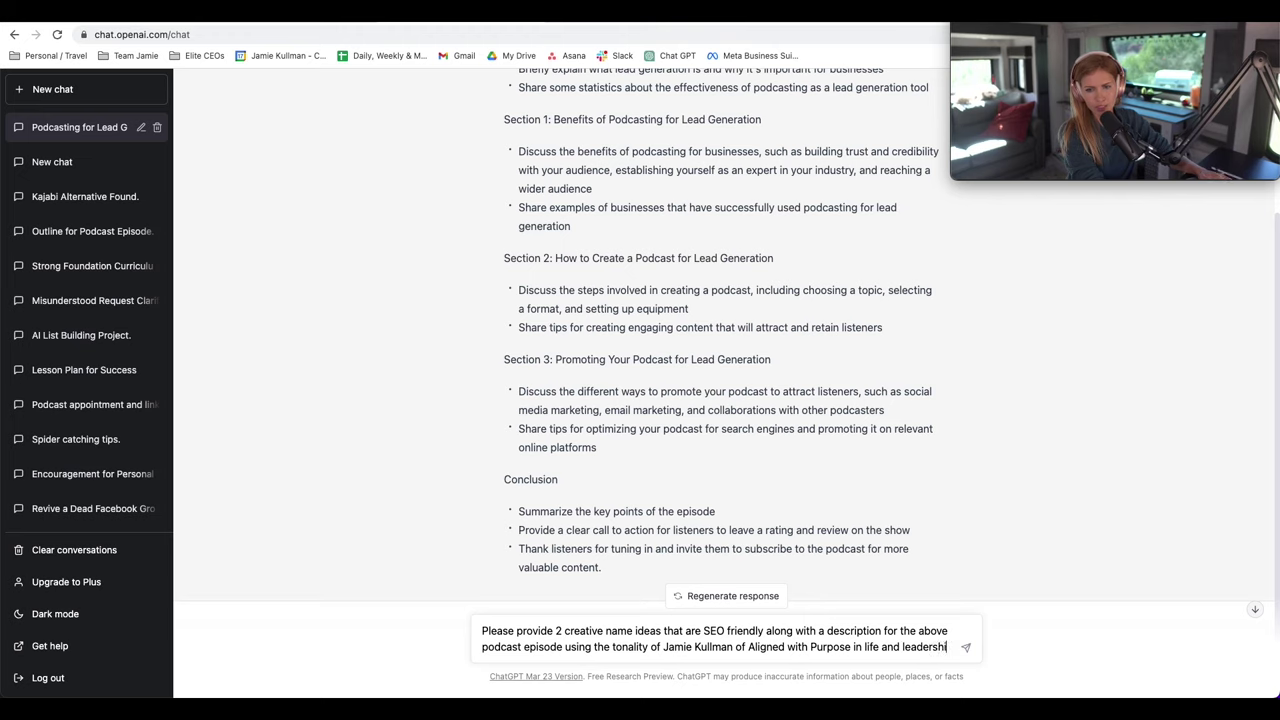
Complete the prompt with "Ensure you use ways of creating the most effective for seo purposes" and submit it.
type("p. Ensure you use ")
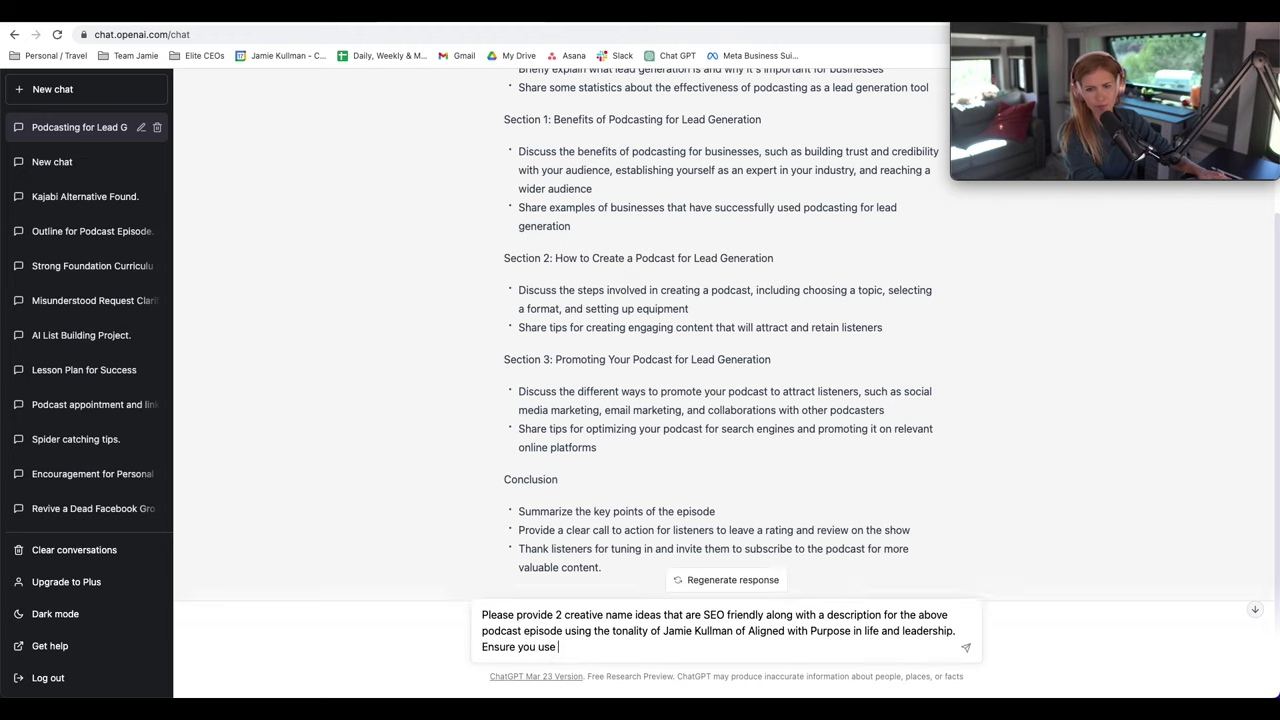
type("ways of creatin")
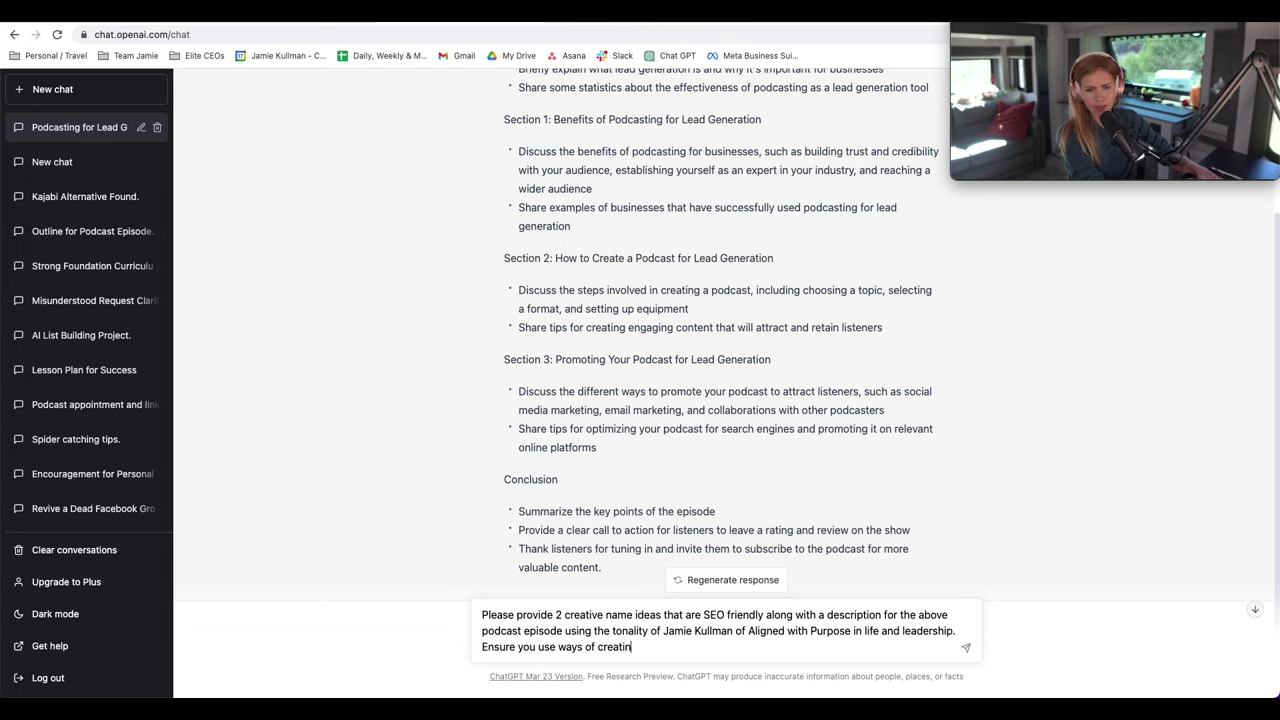
type("g the most effective for seo ")
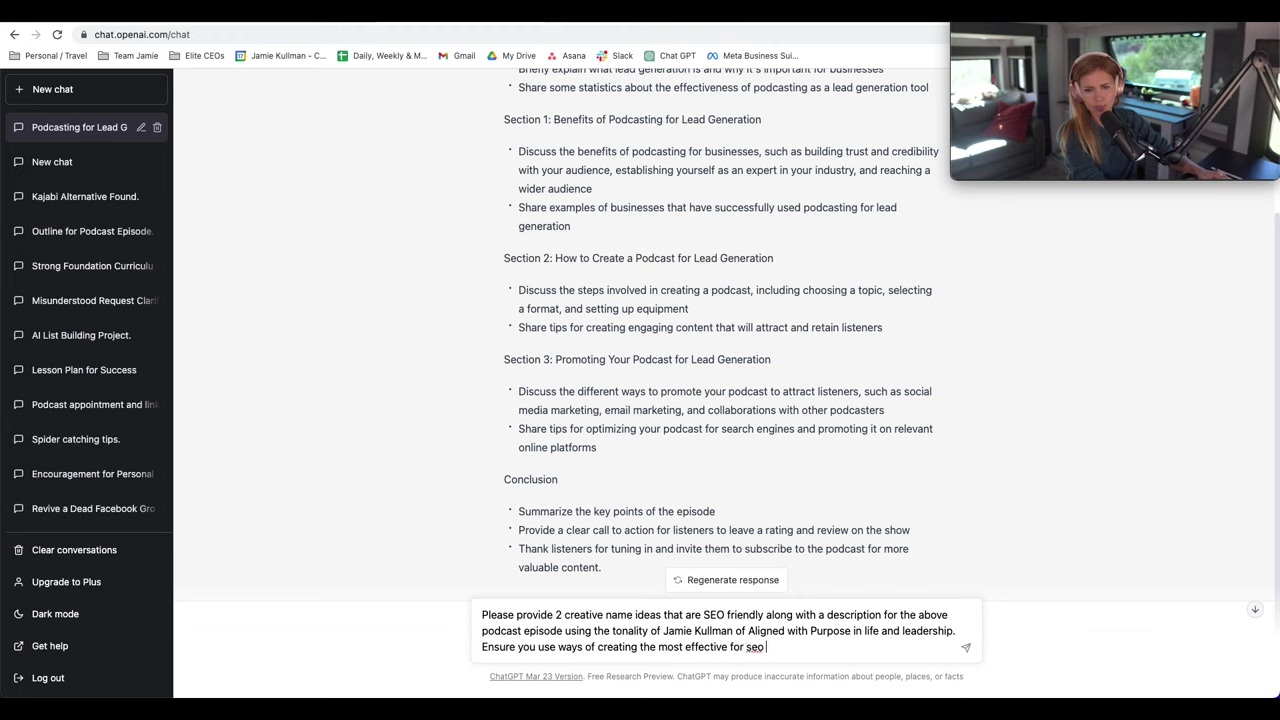
type("purposese")
key("Return")
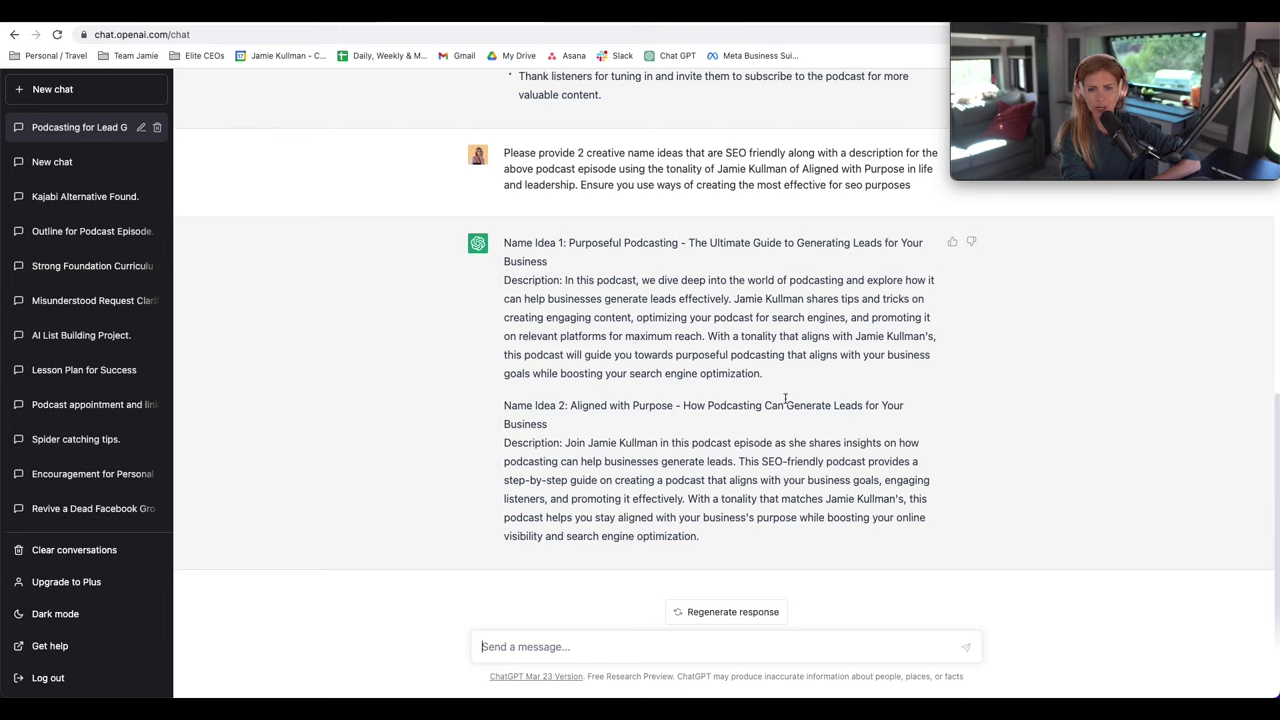
Examine the two suggested episode names and the wording of their descriptions.
left_click_drag(736, 298, 805, 298)
left_click(914, 375)
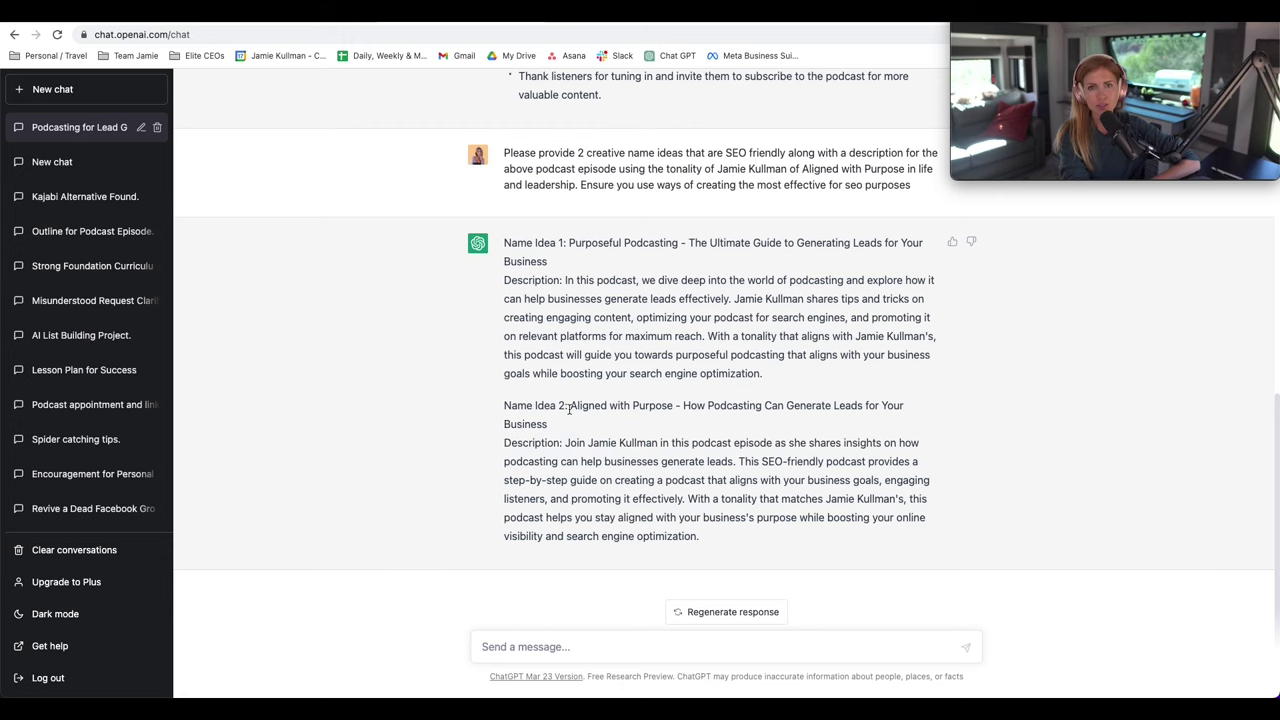
scroll(575, 405, "up", 10)
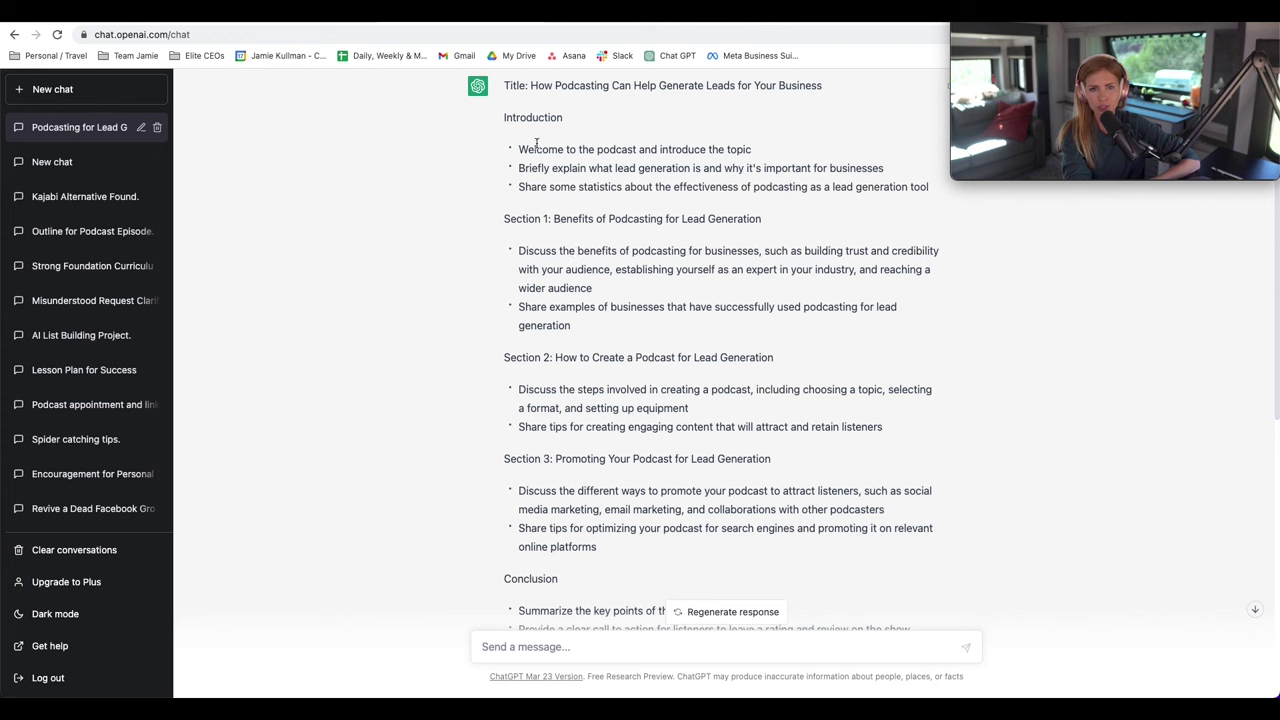
scroll(934, 540, "down", 10)
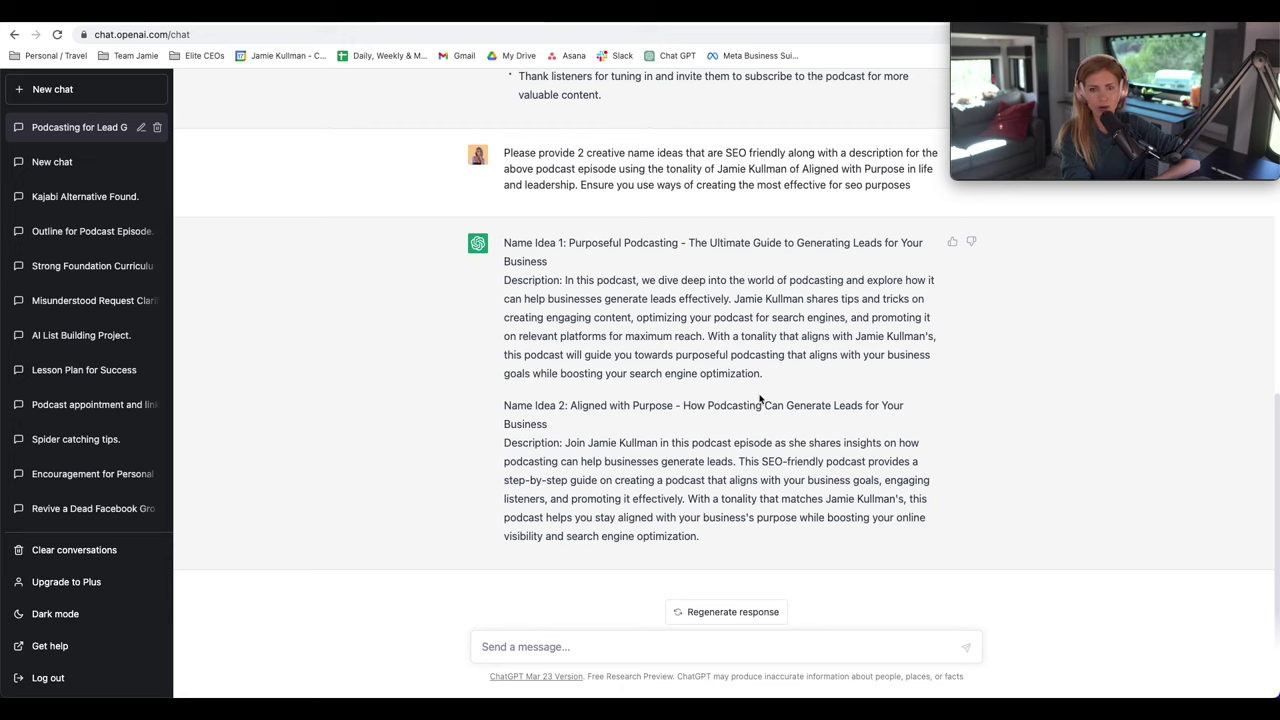
left_click_drag(766, 376, 566, 283)
left_click(566, 283)
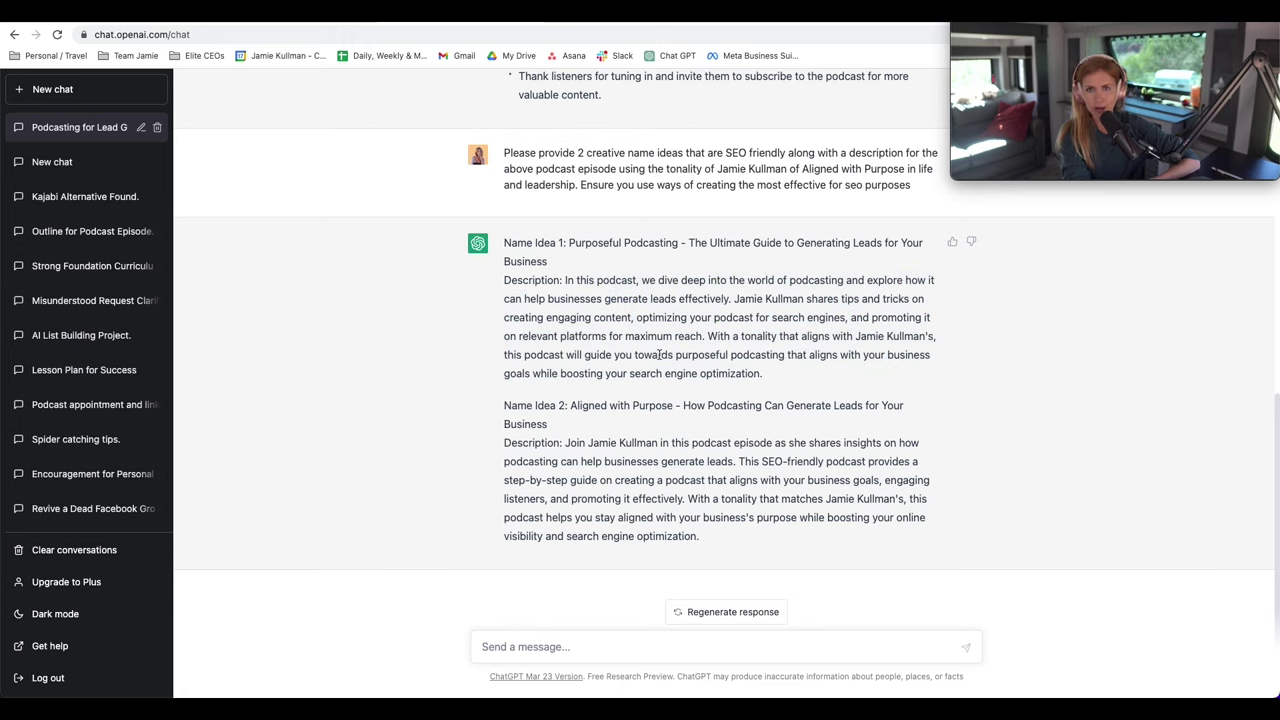
Examine the outline's Section 1 points on podcasting benefits and business examples, along with the Section 2 heading.
scroll(659, 355, "up", 6)
left_click_drag(517, 256, 624, 280)
left_click(626, 288)
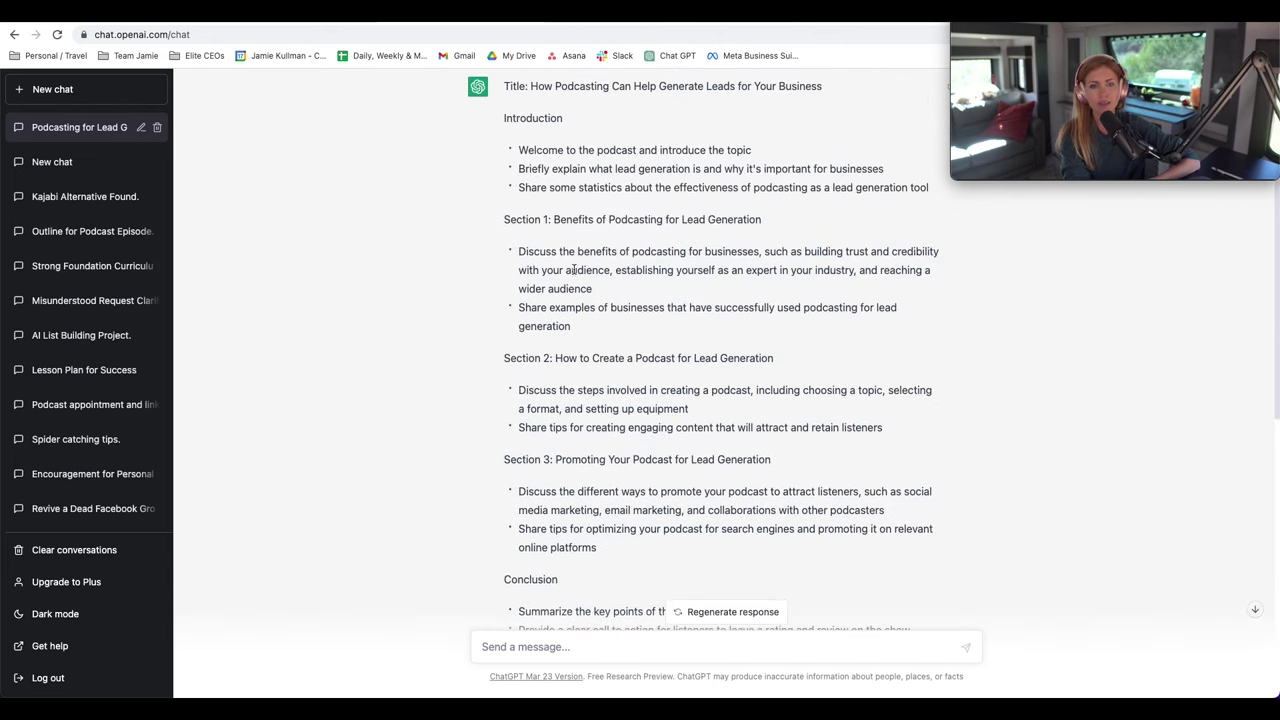
left_click_drag(520, 252, 605, 293)
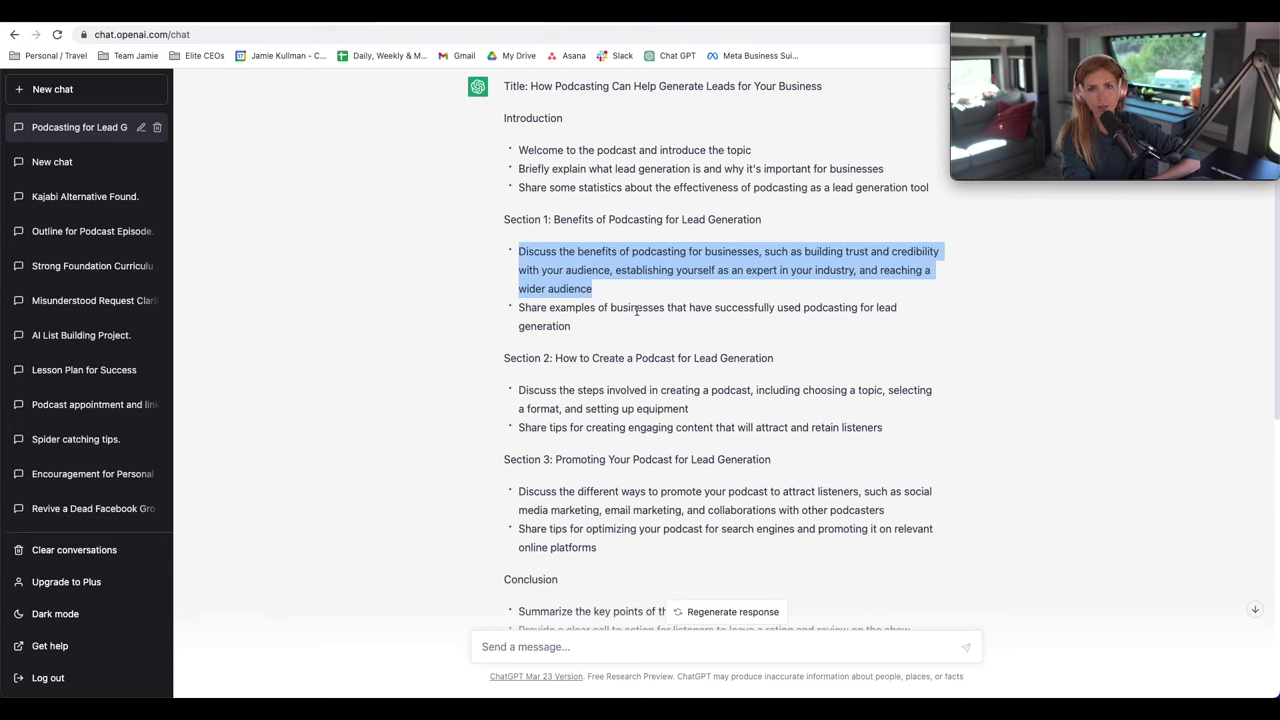
left_click(636, 311)
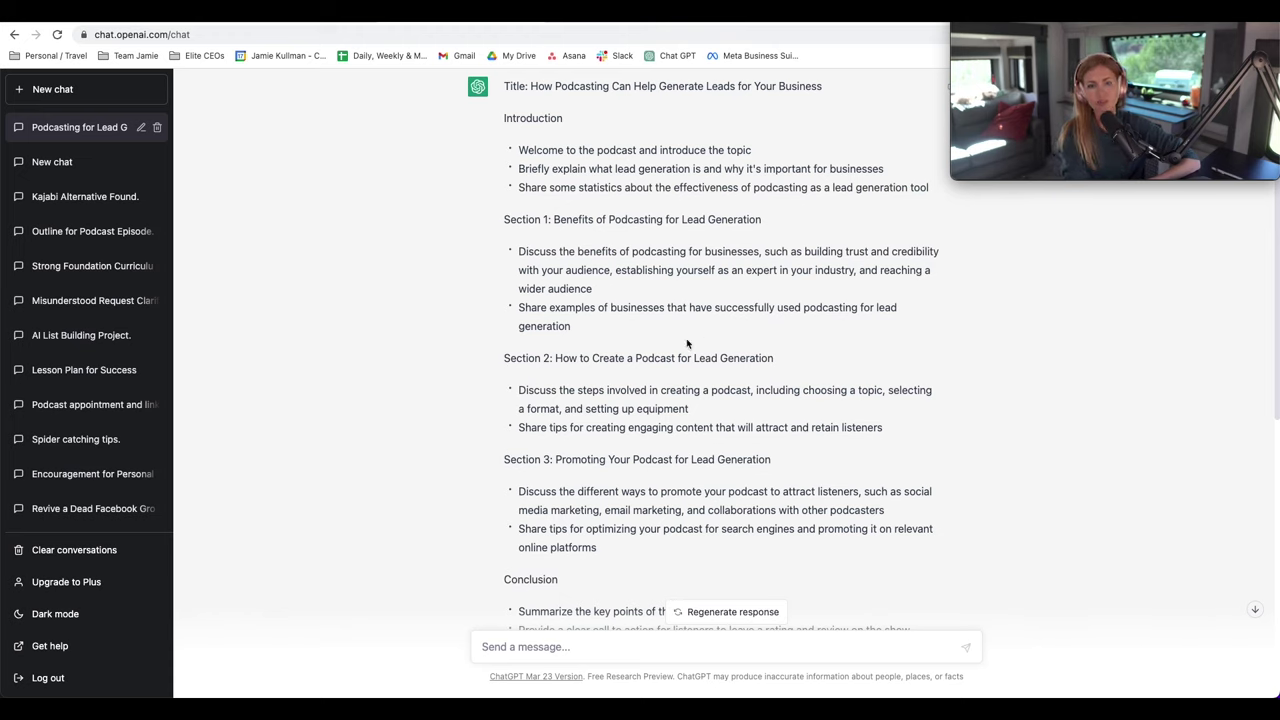
left_click_drag(570, 328, 518, 312)
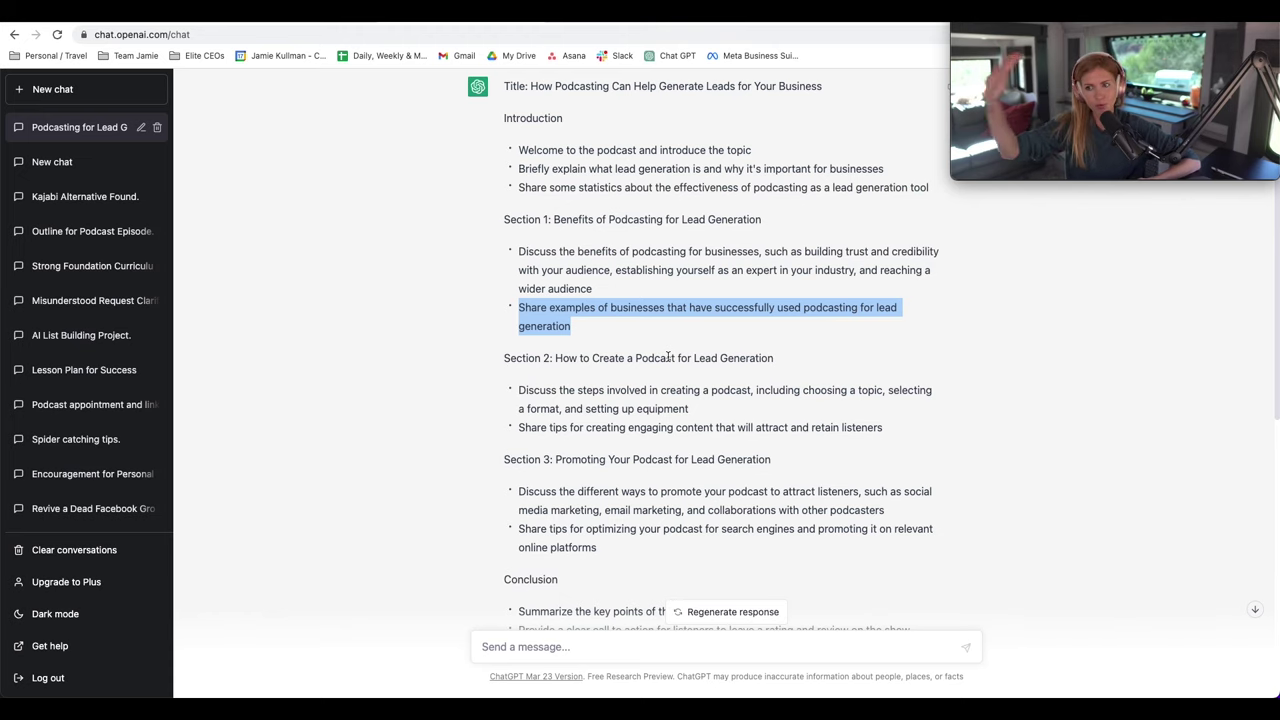
left_click_drag(806, 364, 475, 368)
left_click(606, 342)
Review how the outline is structured, from its introduction points and Section 1 benefits down through the remaining sections.
scroll(606, 342, "up", 2)
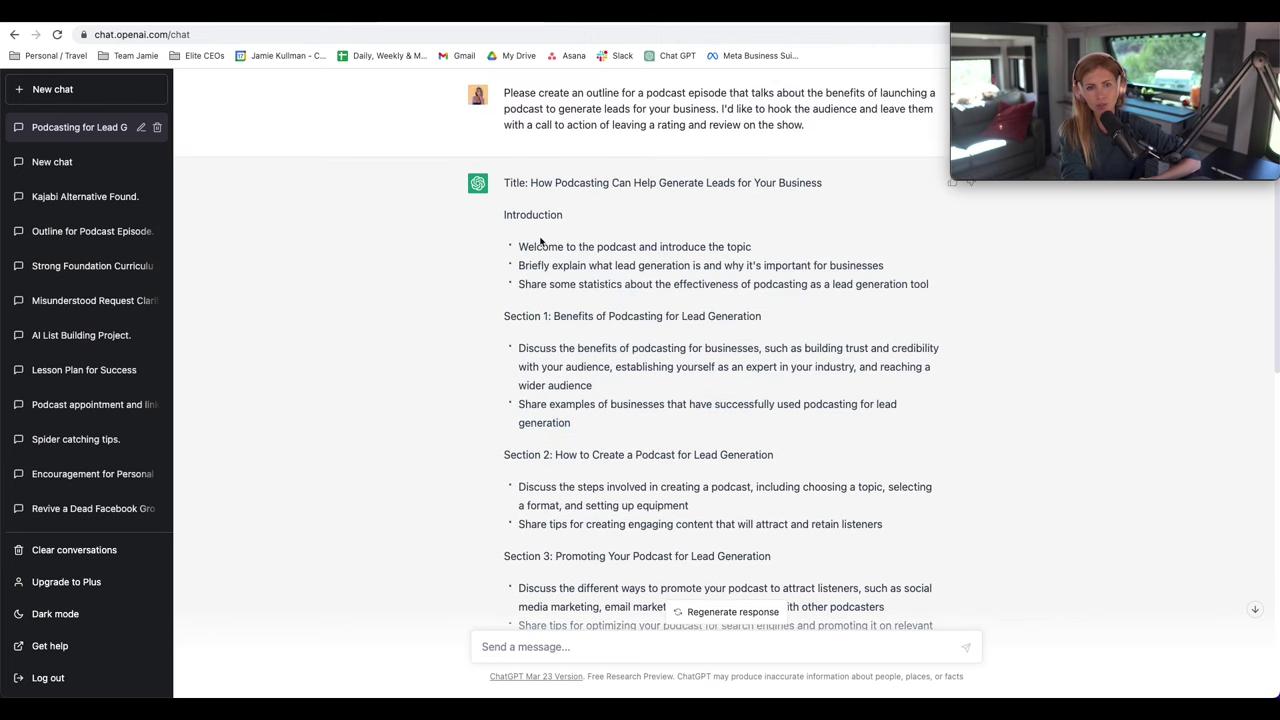
left_click_drag(498, 214, 933, 293)
left_click(931, 294)
left_click_drag(769, 316, 498, 329)
left_click(508, 330)
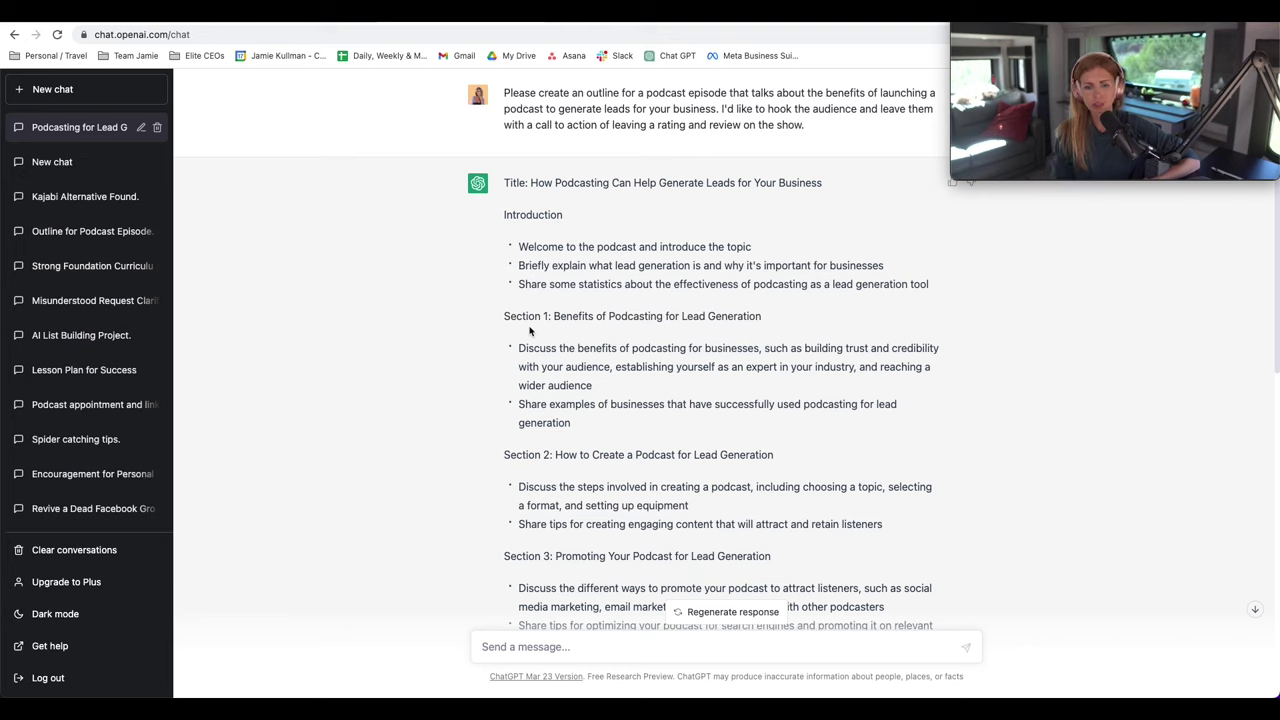
left_click_drag(594, 386, 519, 350)
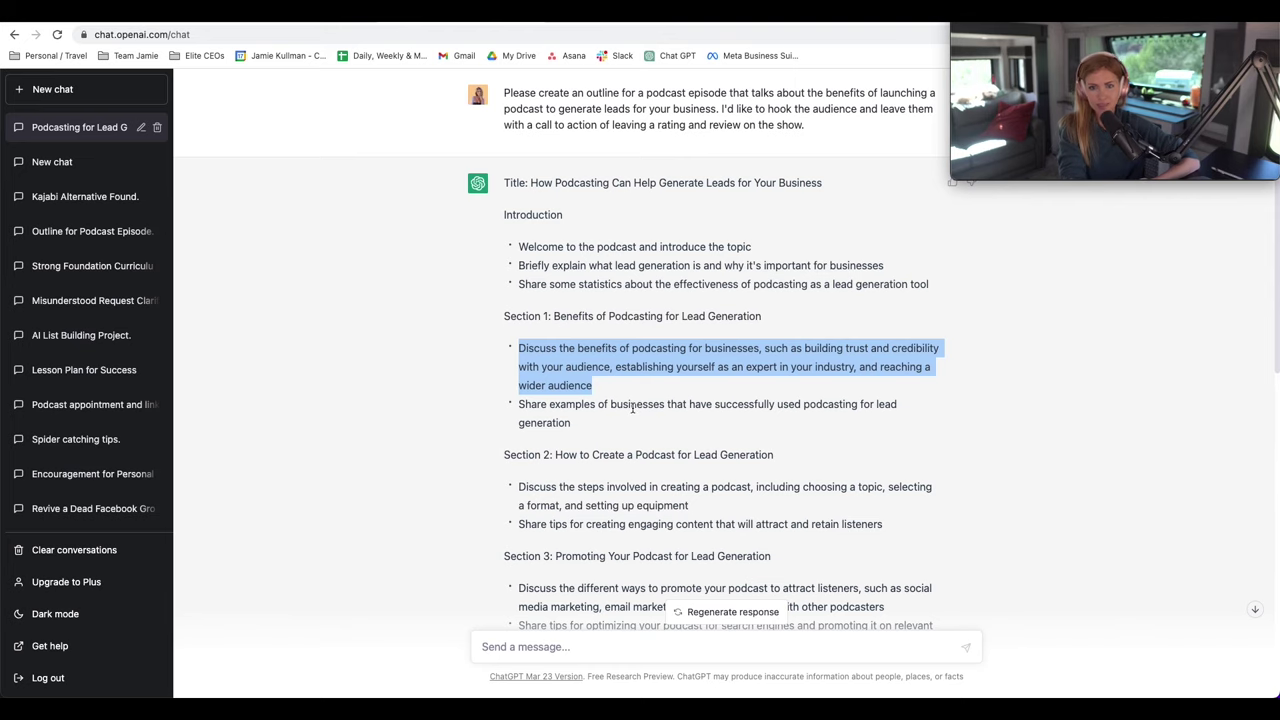
left_click(633, 366)
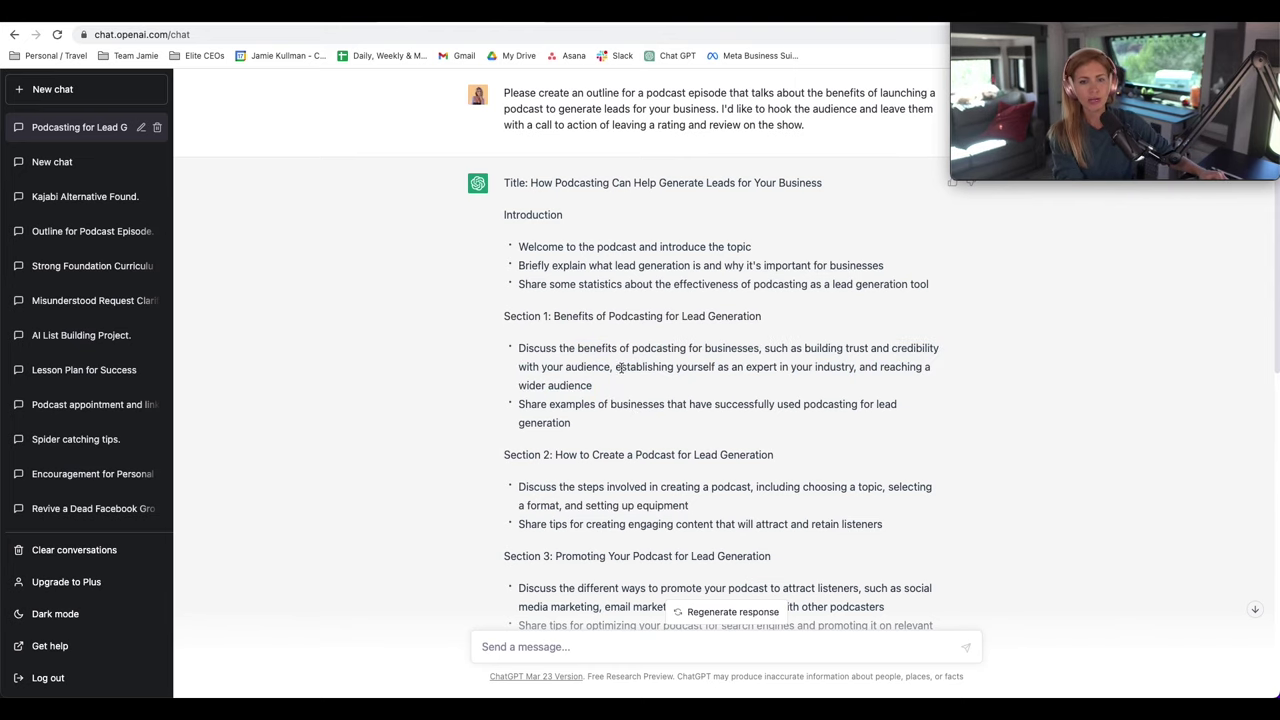
left_click_drag(502, 183, 646, 497)
scroll(646, 497, "down", 3)
left_click(642, 444)
scroll(649, 426, "up", 4)
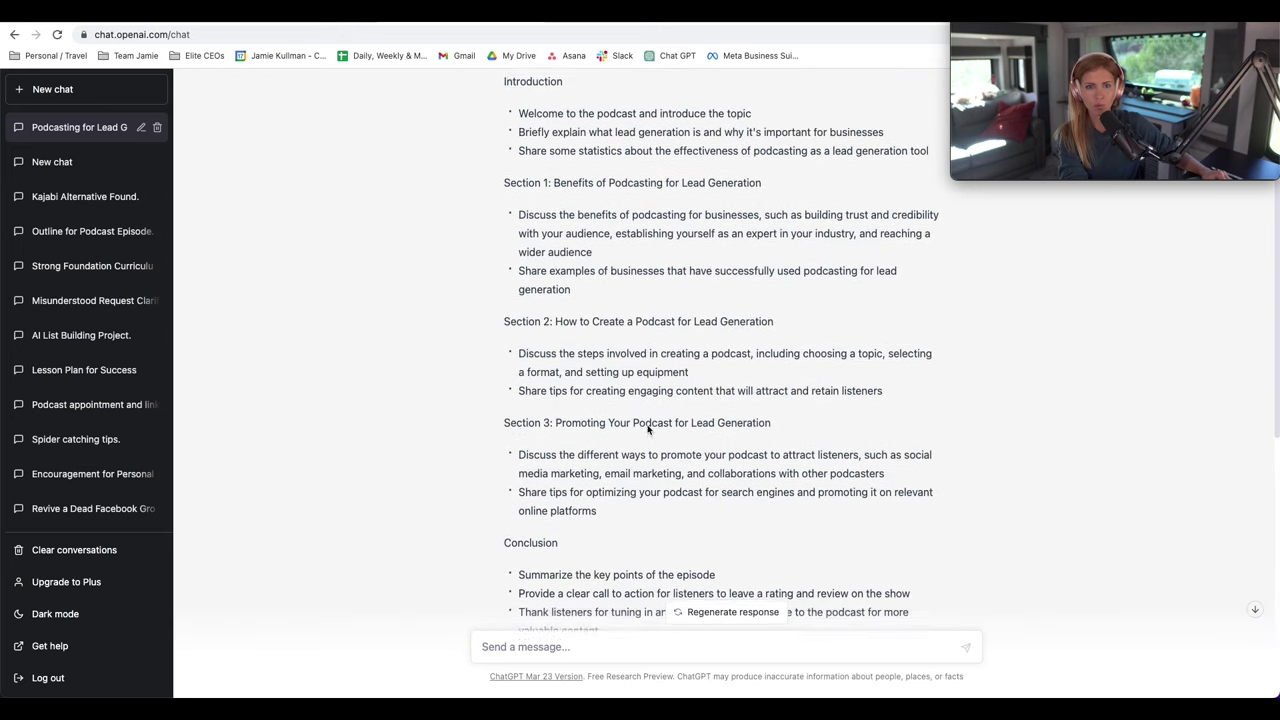
Examine the outline's Section 1 benefits point and its Conclusion, including the rating and review call to action and subscription invitation.
left_click_drag(614, 373, 516, 334)
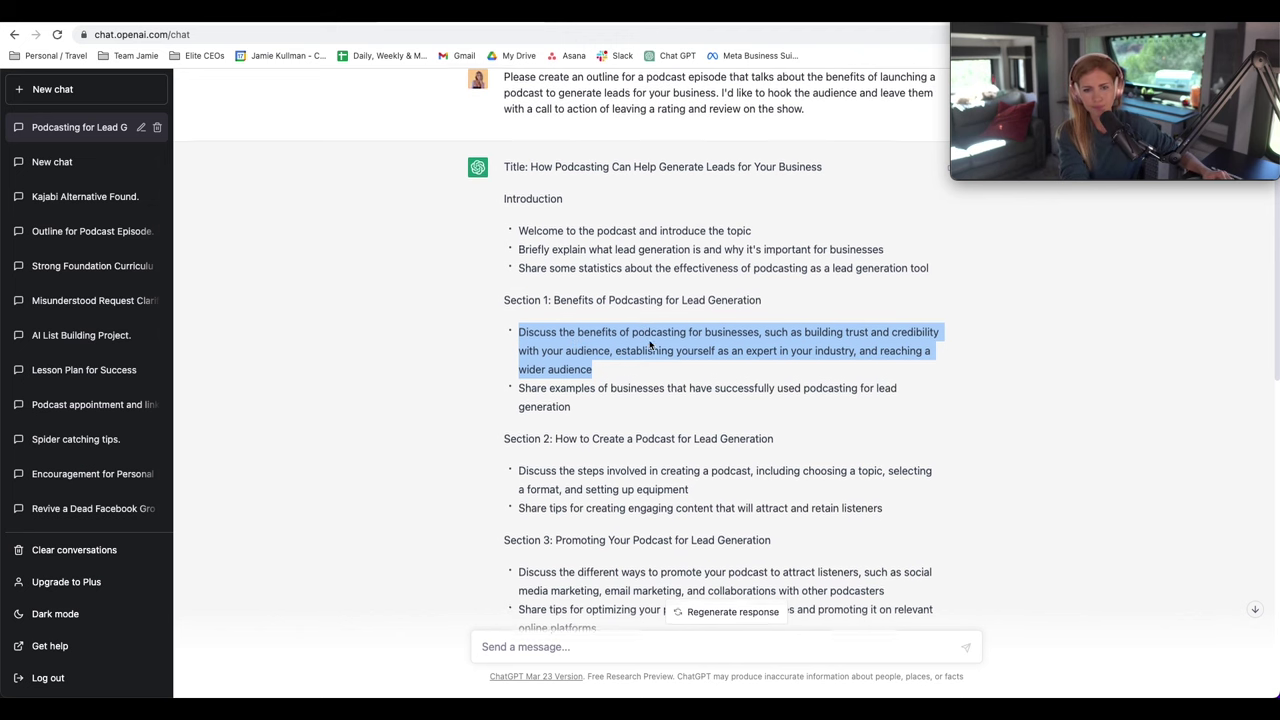
scroll(650, 348, "down", 1)
scroll(661, 348, "down", 1)
left_click(729, 294)
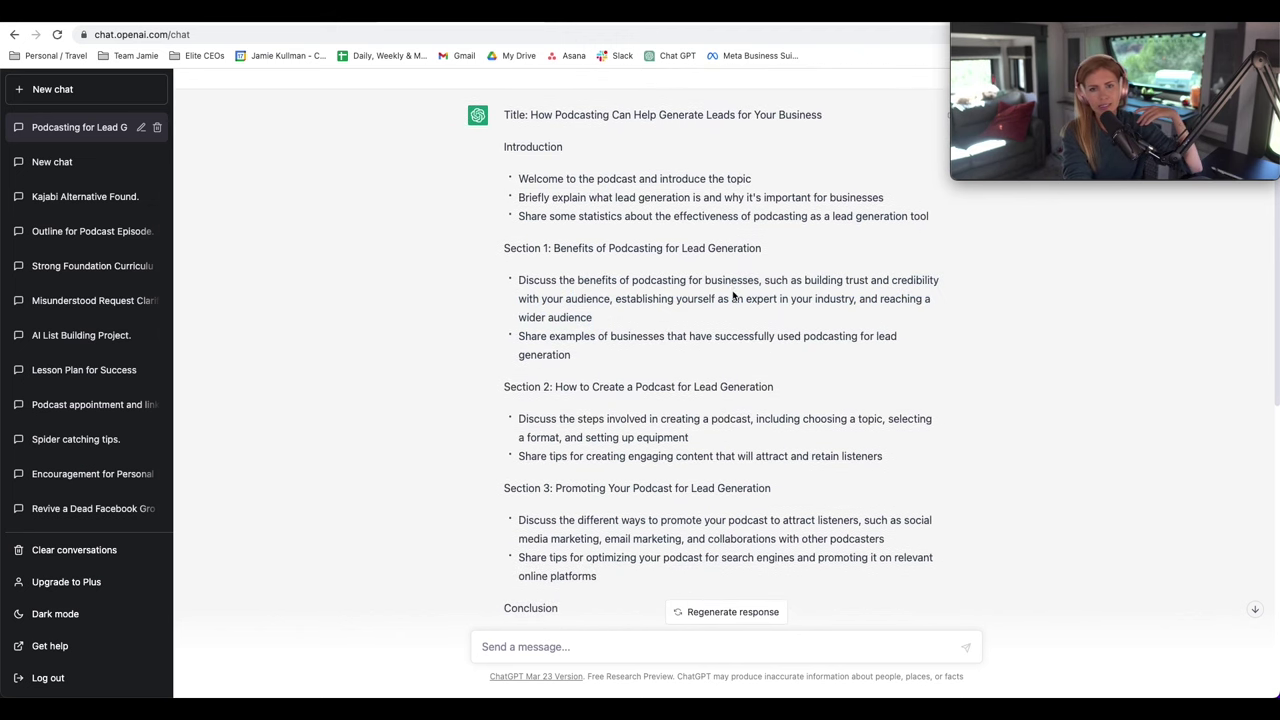
scroll(733, 297, "down", 6)
left_click_drag(655, 440, 465, 320)
left_click(528, 403)
left_click_drag(519, 398, 926, 408)
left_click(708, 450)
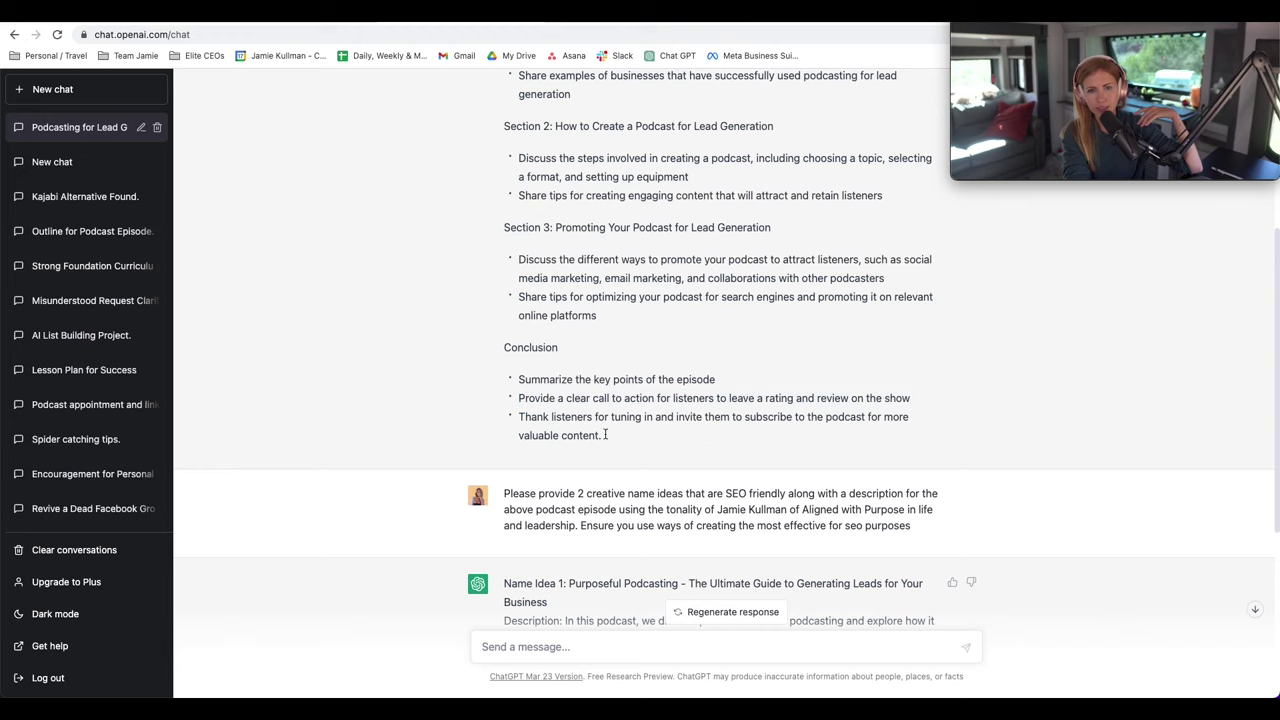
left_click_drag(606, 433, 521, 418)
left_click(800, 432)
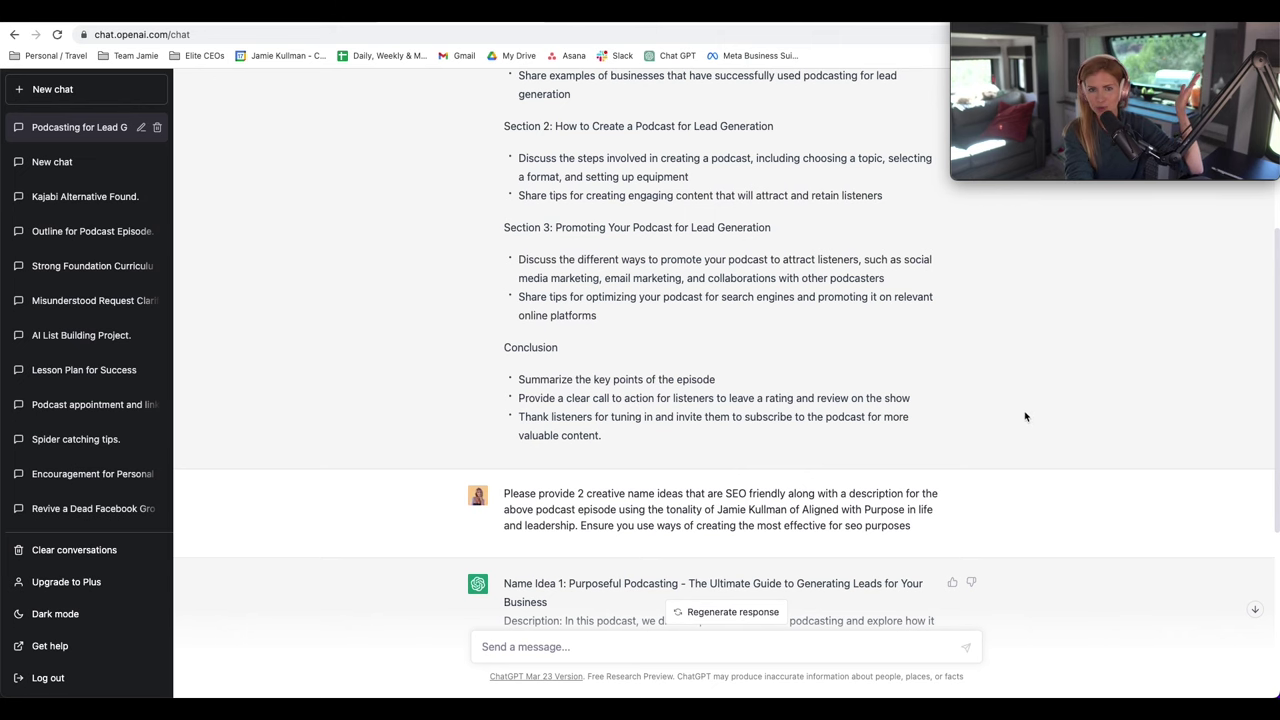
scroll(1020, 421, "up", 3)
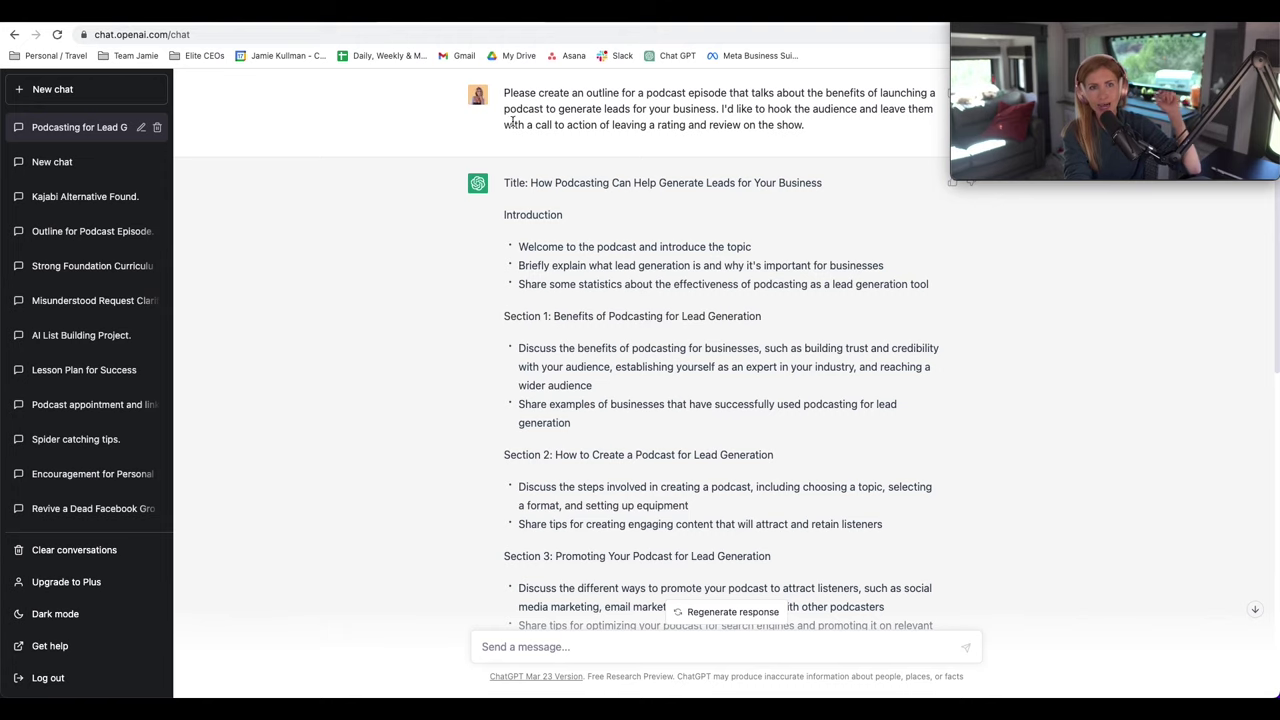
Open the bookmarked "[EP #]: PODCAST TEMPLATE" Google Docs document in a new browser tab.
key("super+t")
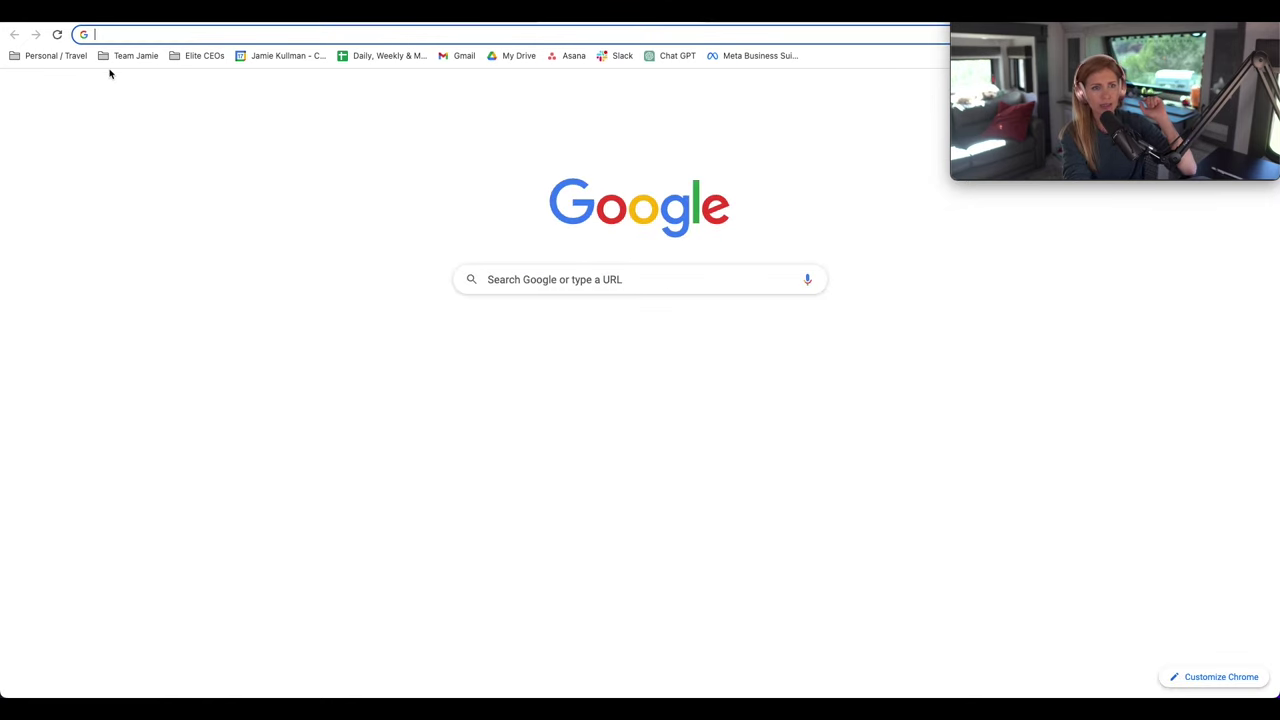
left_click(138, 56)
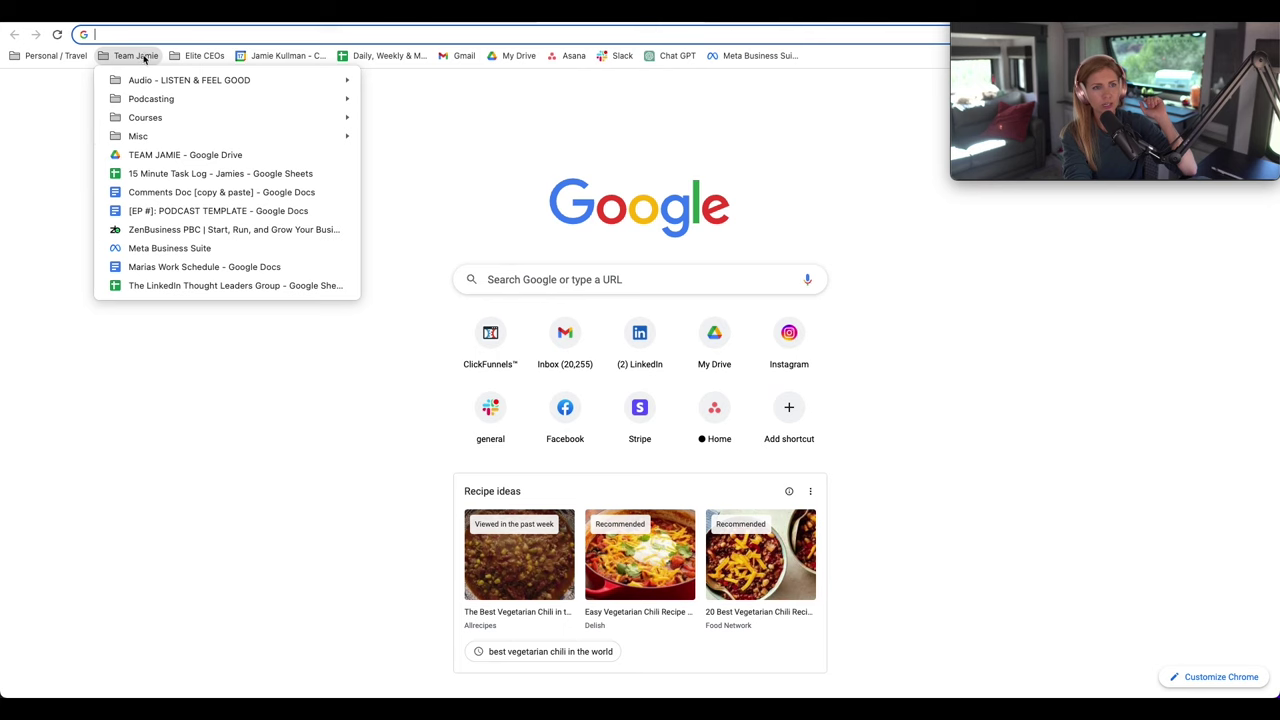
left_click(290, 212)
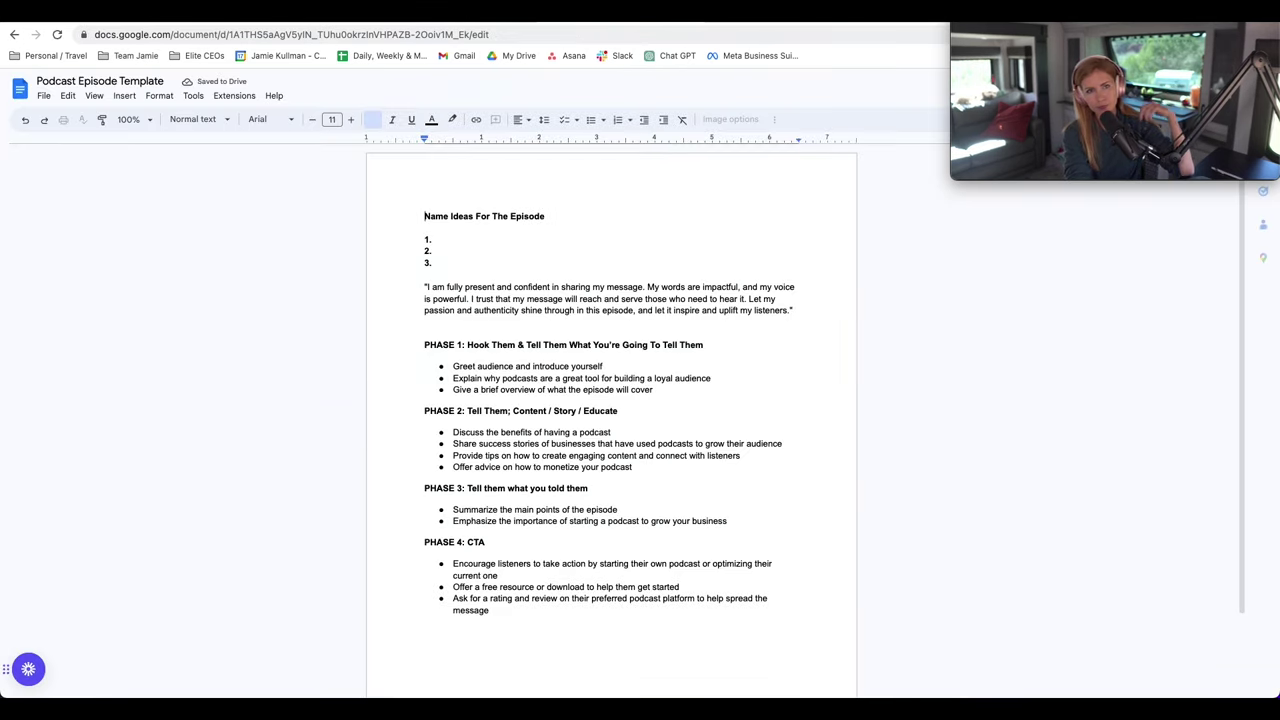
Copy the ChatGPT outline from Introduction through Conclusion and paste it over the PHASE 2 bullets in the podcast template.
key("ctrl+shift+Tab")
left_click_drag(505, 214, 689, 521)
key("ctrl+c")
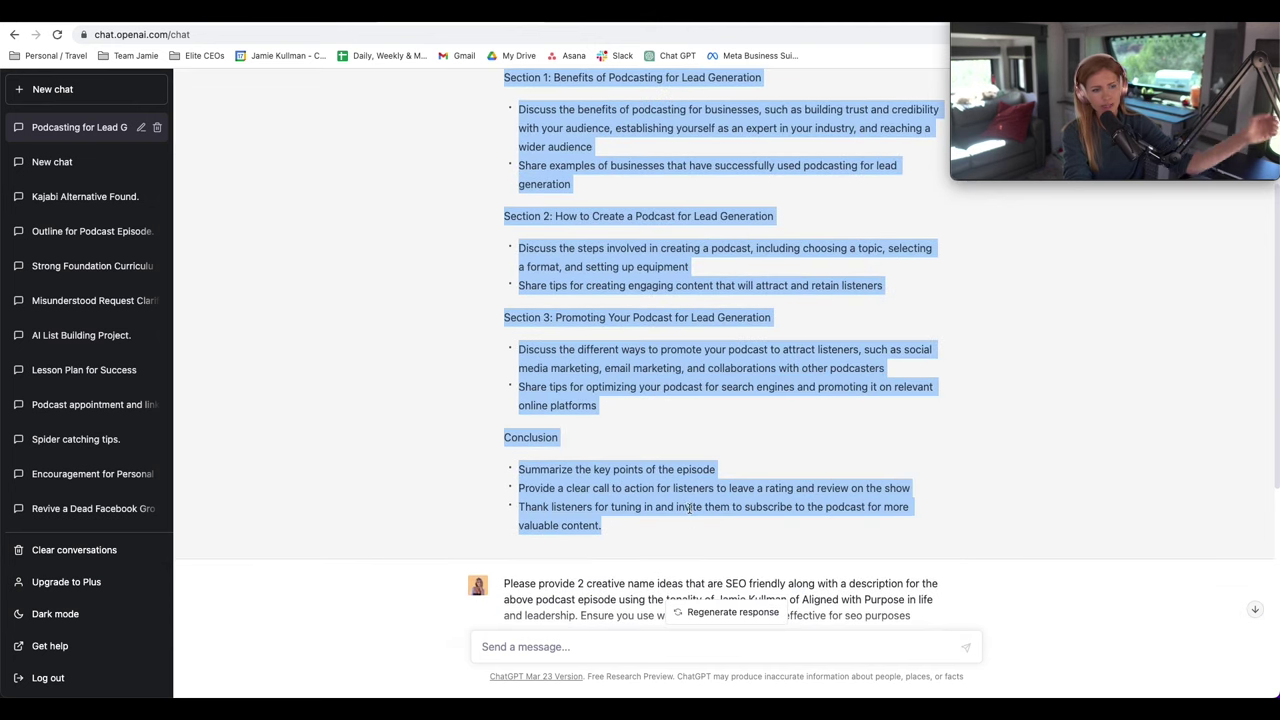
left_click(648, 22)
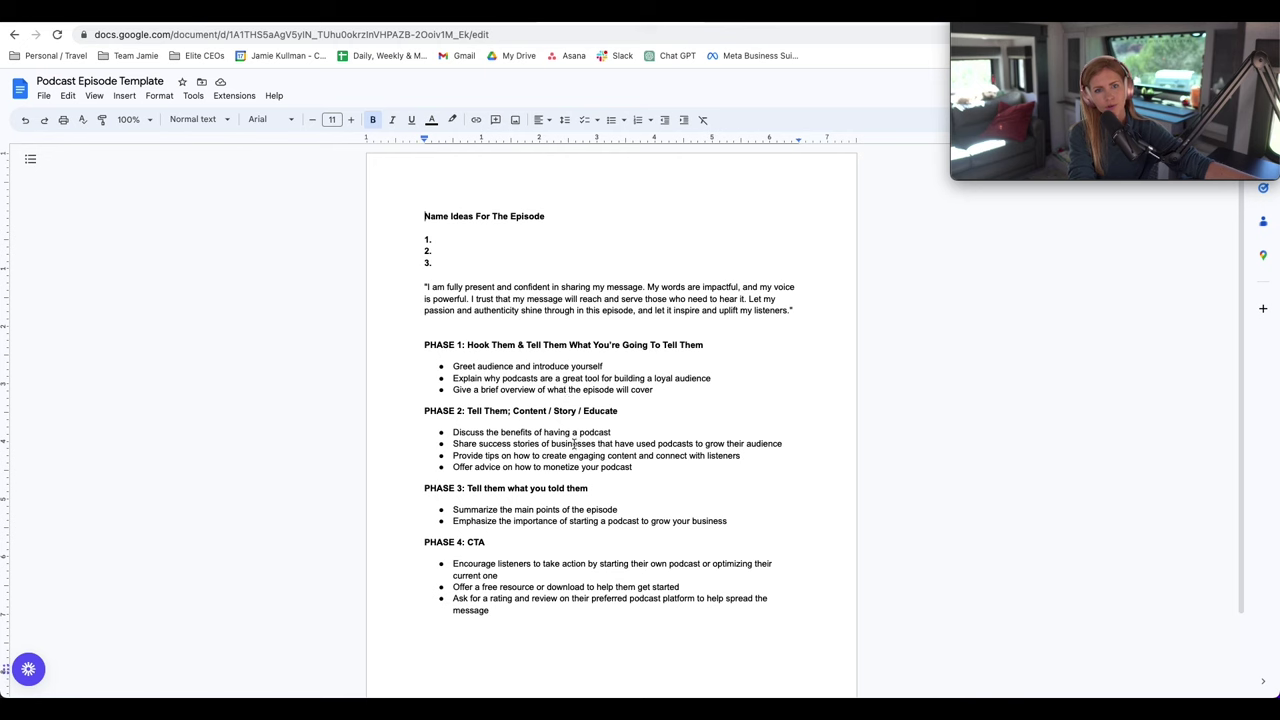
left_click_drag(655, 470, 452, 432)
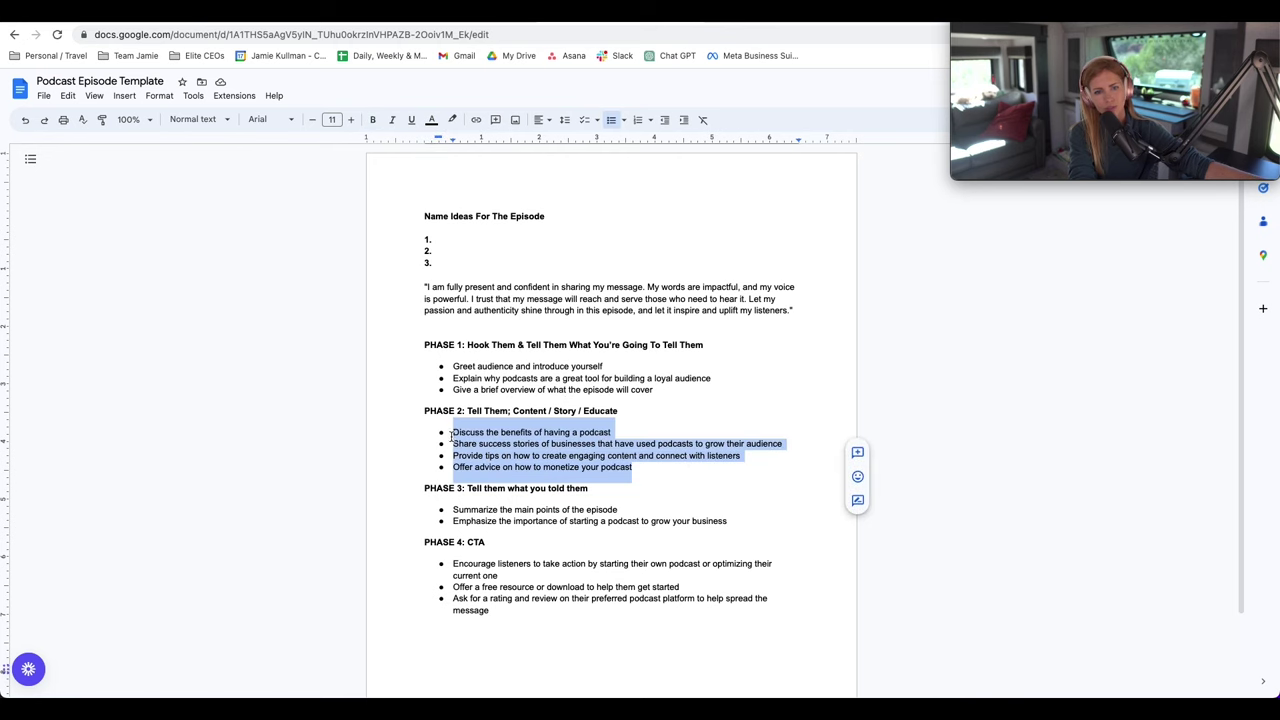
key("ctrl+v")
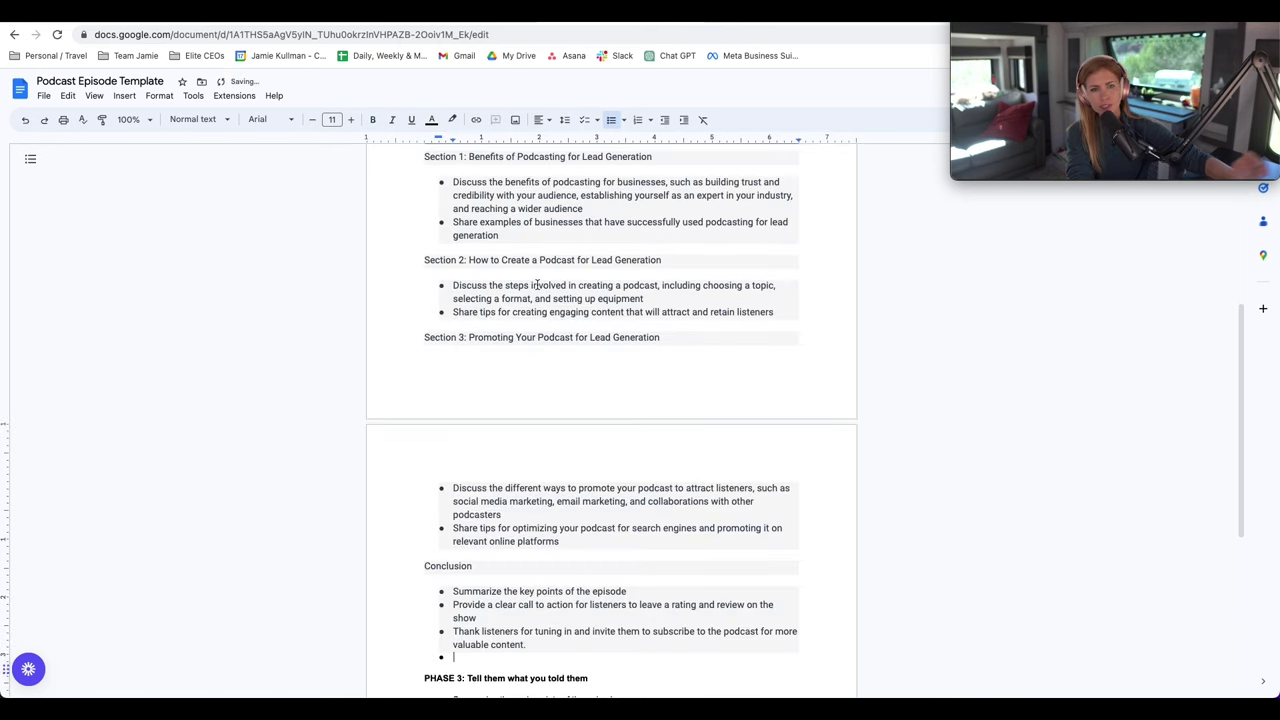
Trim the first Section 2 bullet to "choosing a topic" and split the rest of its text into a new bullet.
scroll(660, 309, "up", 2)
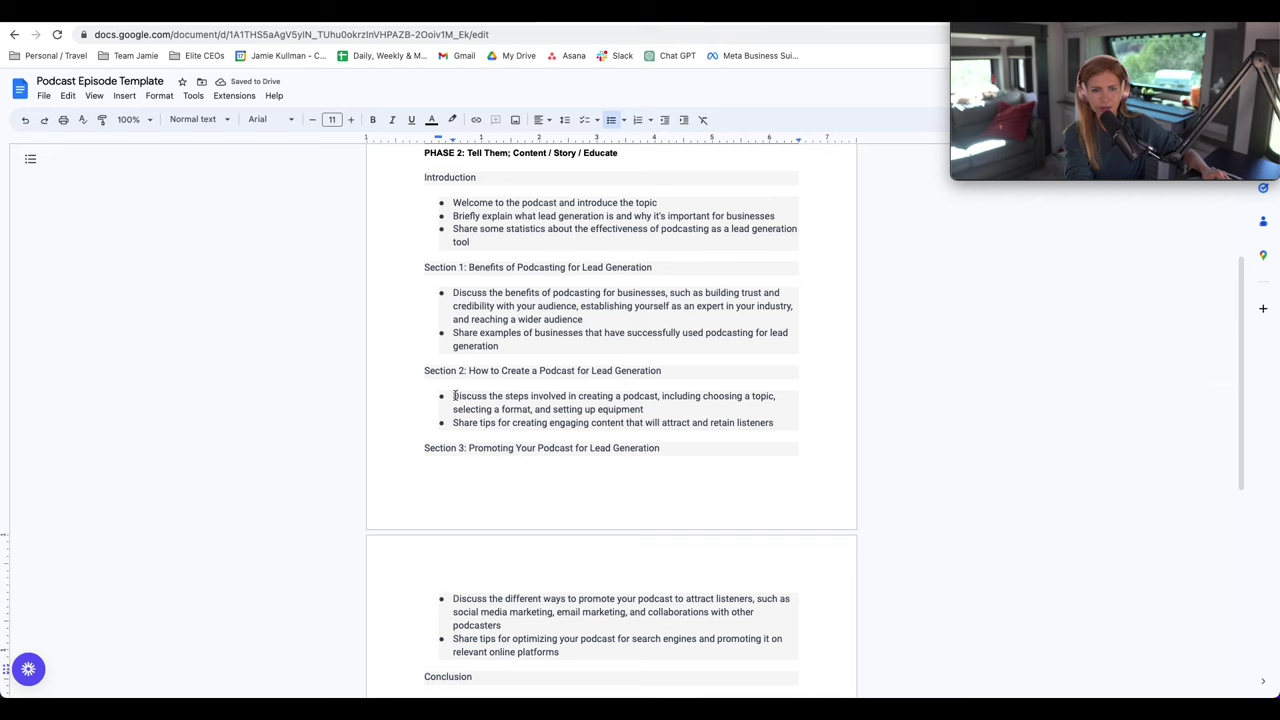
left_click_drag(451, 396, 705, 398)
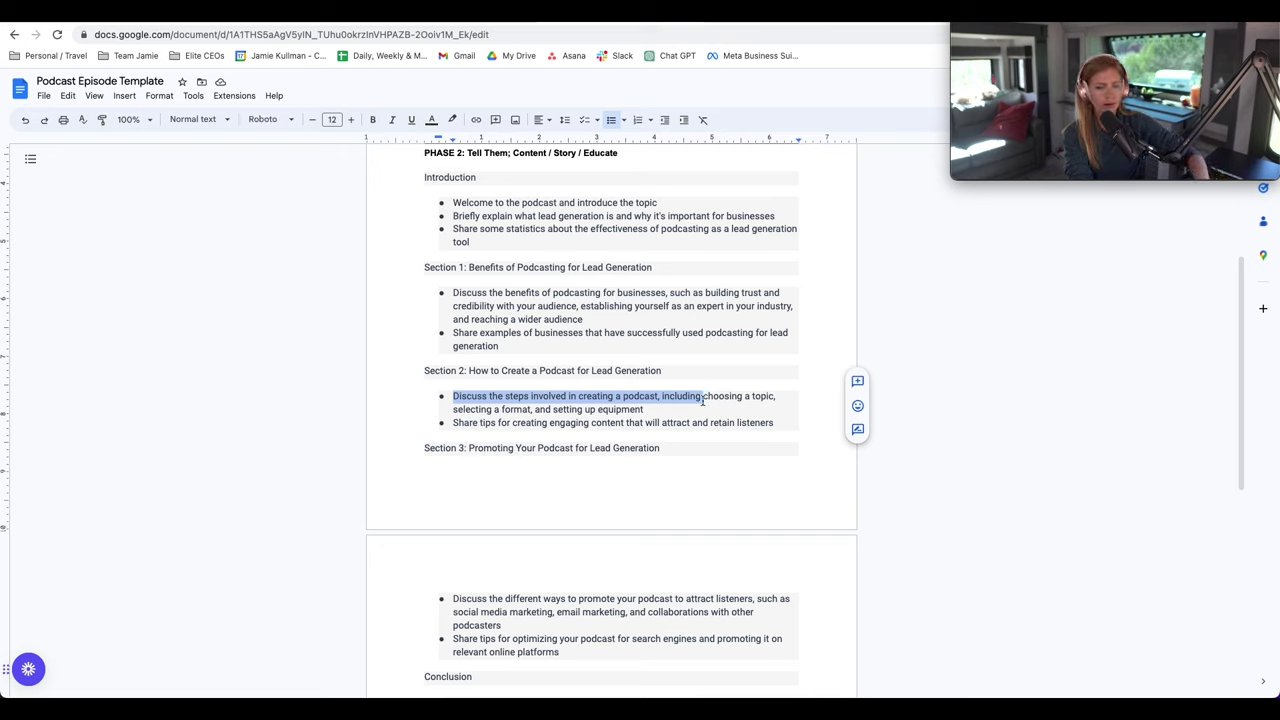
key("BackSpace")
left_click(525, 396)
key("BackSpace")
key("BackSpace")
key("Return")
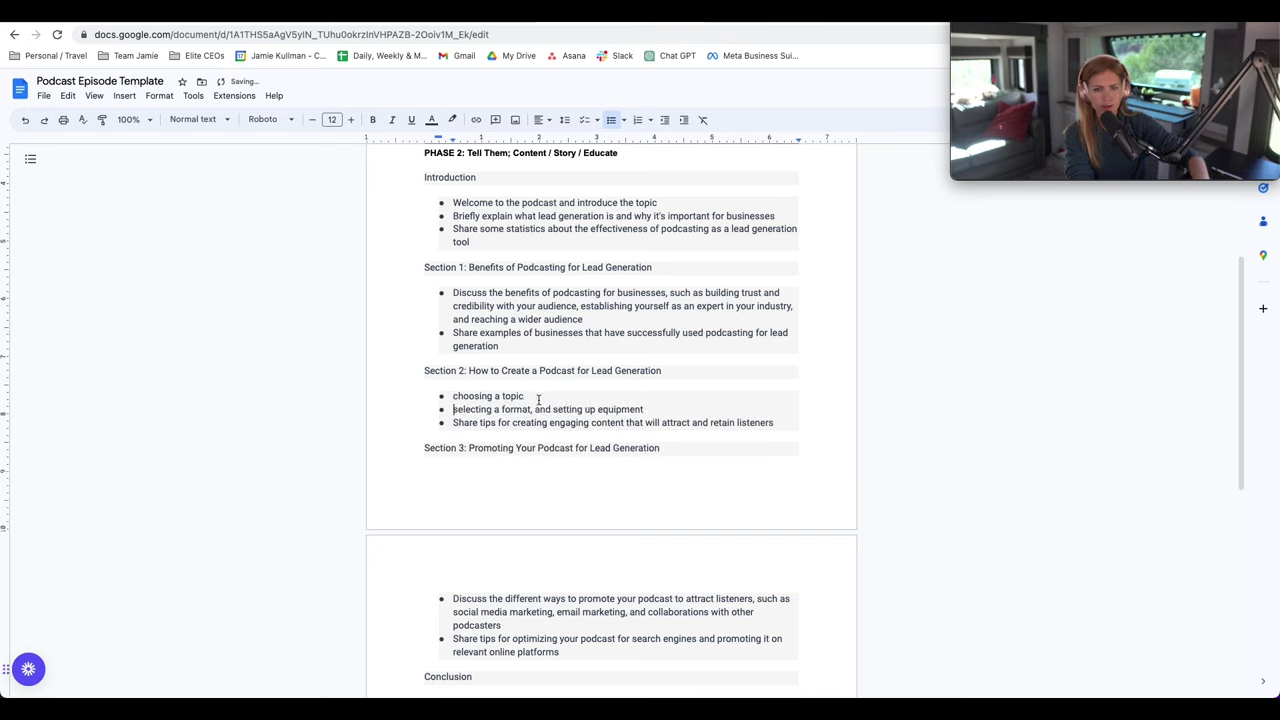
Split the remaining Section 2 text into the separate bullets "selecting a format" and "setting up equipment".
left_click(551, 409)
key("BackSpace")
key("BackSpace")
key("BackSpace")
key("BackSpace")
key("BackSpace")
key("BackSpace")
key("Return")
left_click(623, 425)
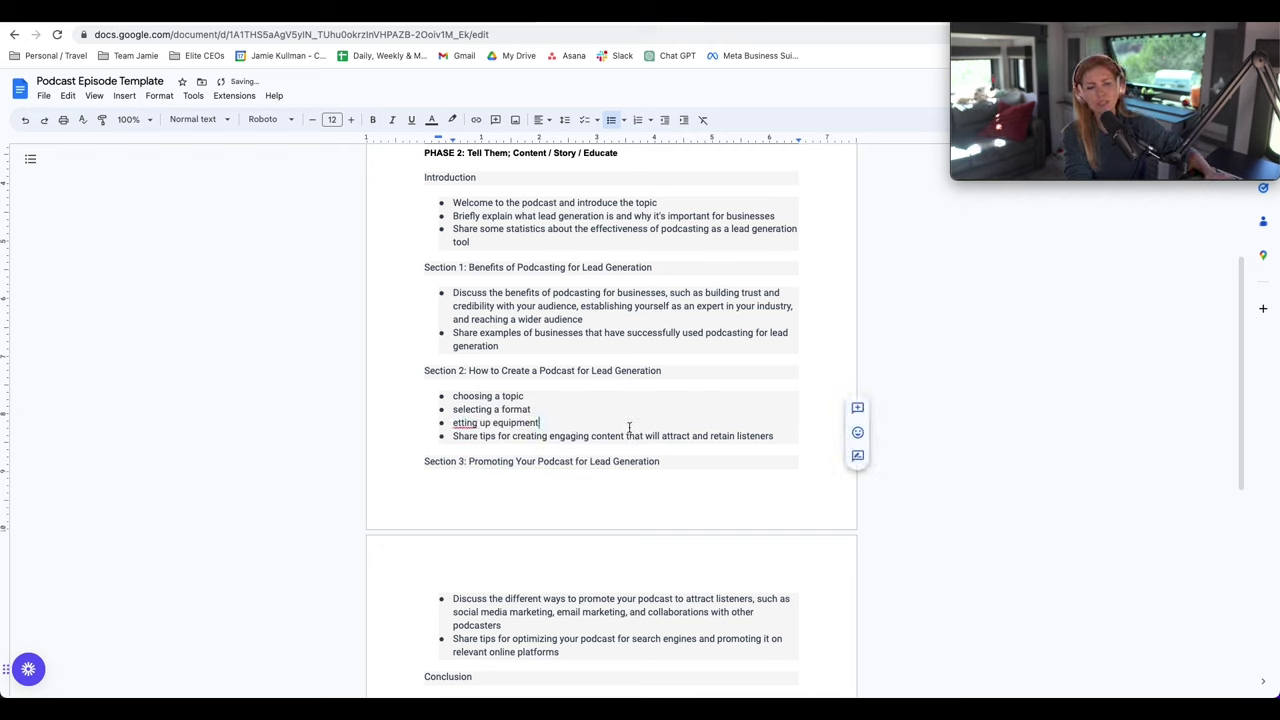
left_click(452, 423)
type("s")
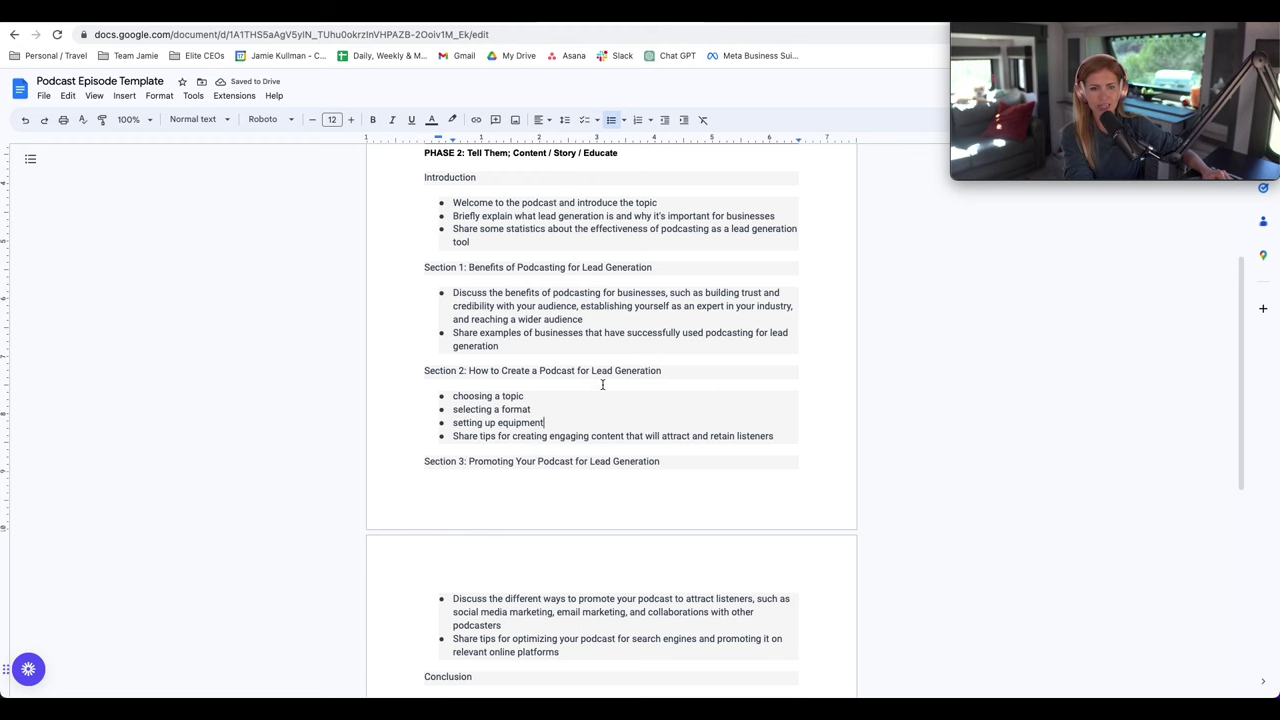
scroll(631, 417, "down", 4)
scroll(786, 466, "down", 2)
scroll(786, 466, "up", 10)
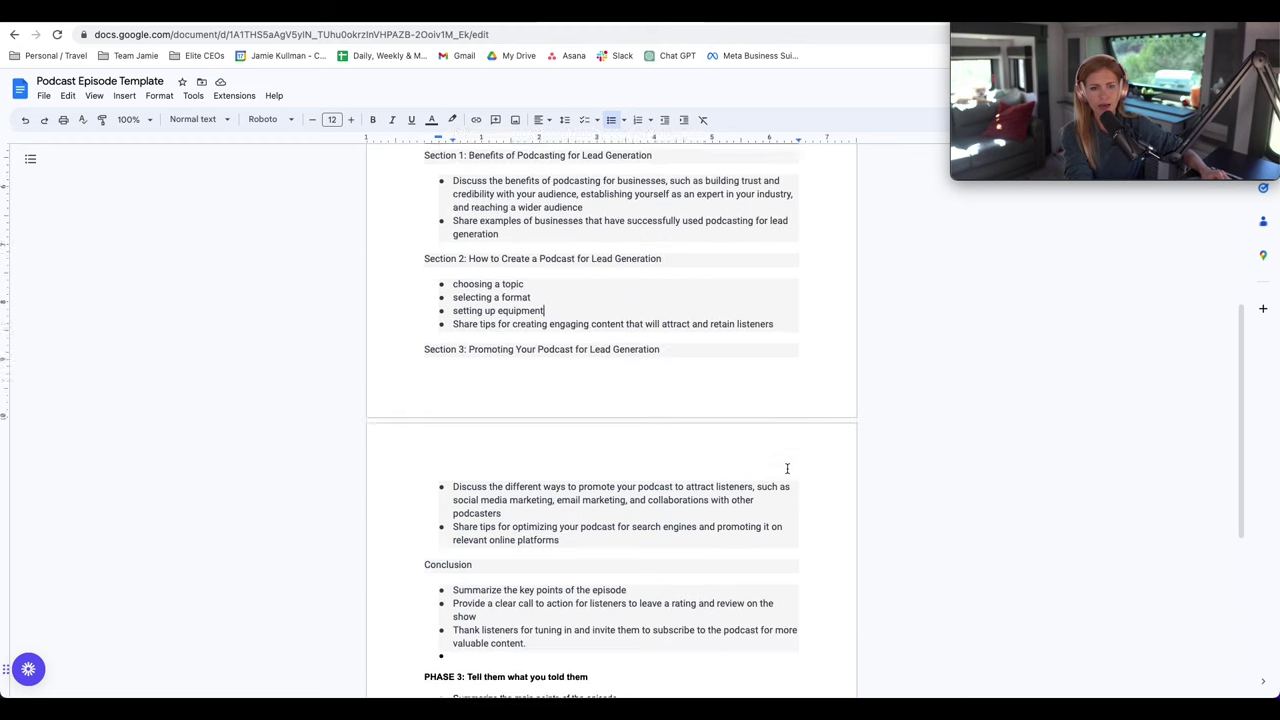
Review the outline pasted into the podcast template, then go back to the original ChatGPT outline and clear its text selection.
scroll(787, 467, "up", 1)
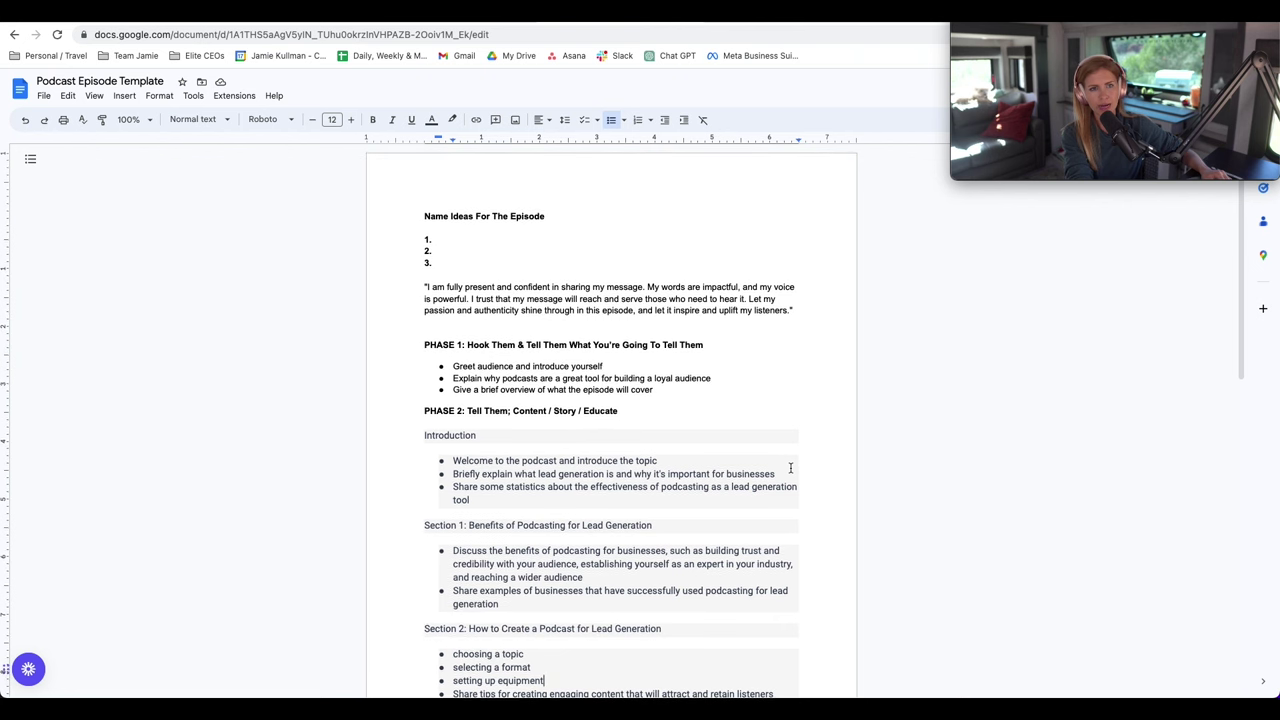
scroll(626, 378, "down", 2)
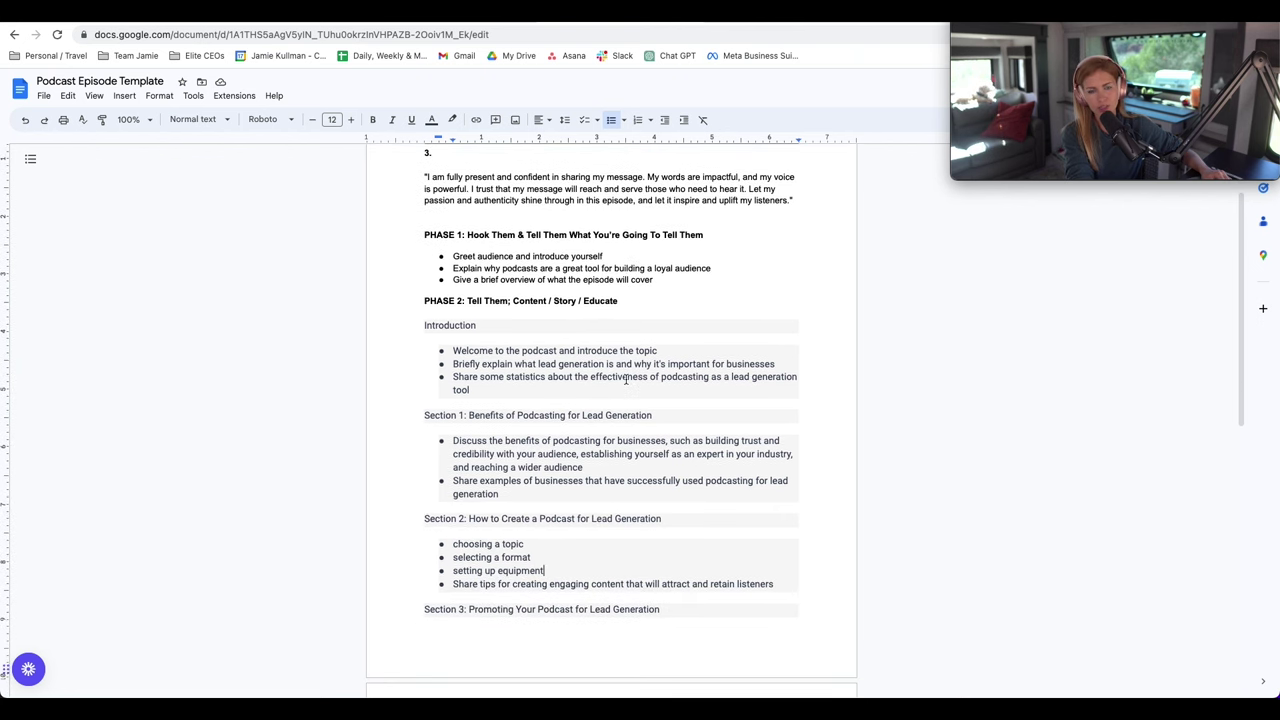
scroll(626, 378, "down", 1)
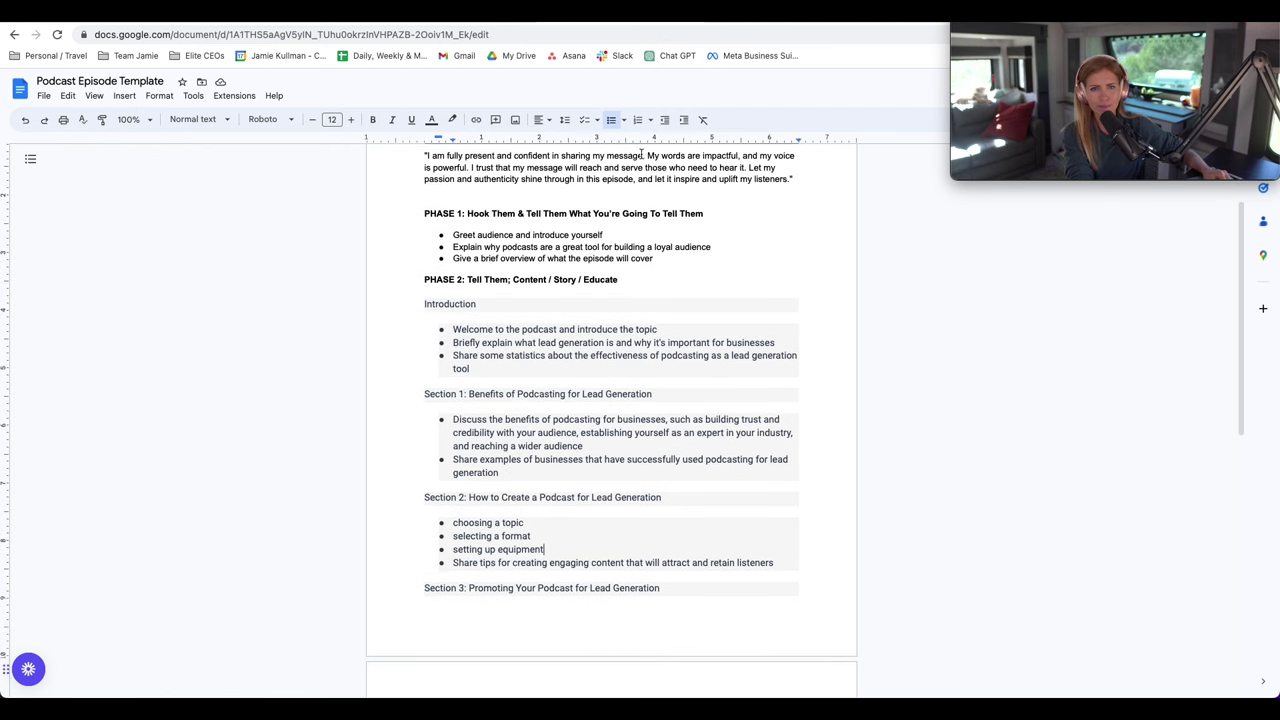
key("ctrl+shift+Tab")
scroll(926, 343, "up", 5)
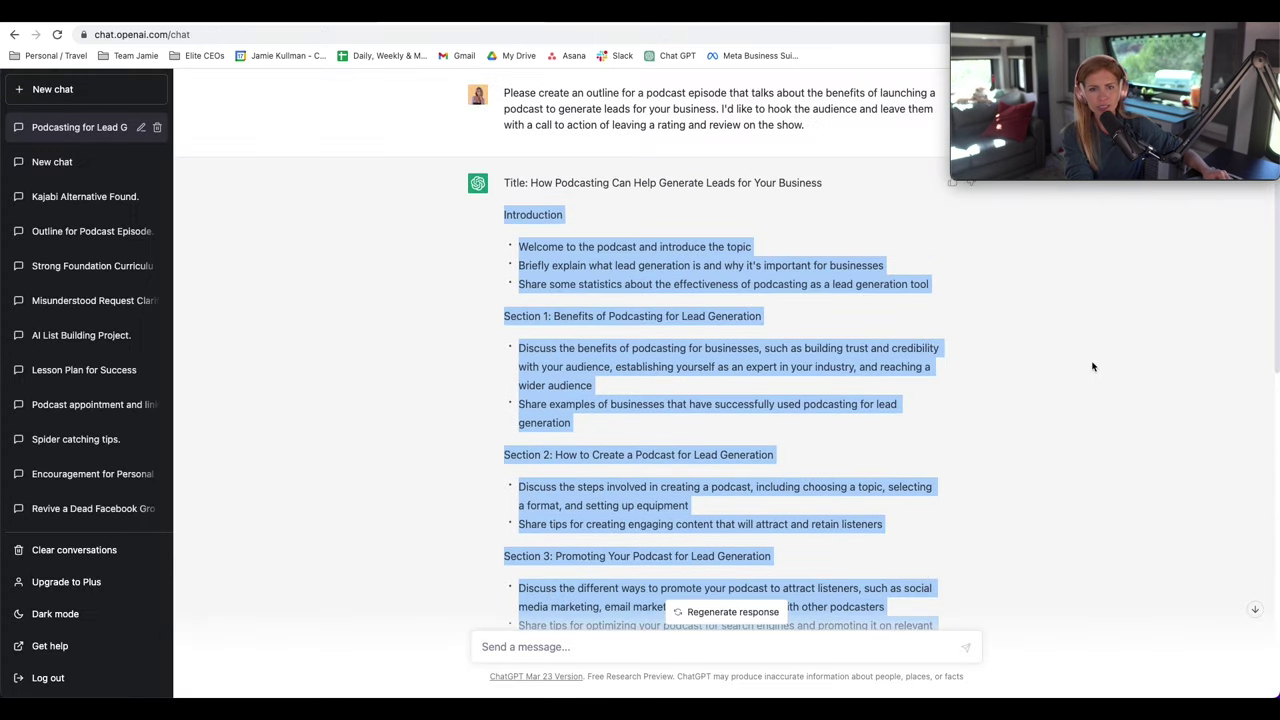
left_click(1092, 368)
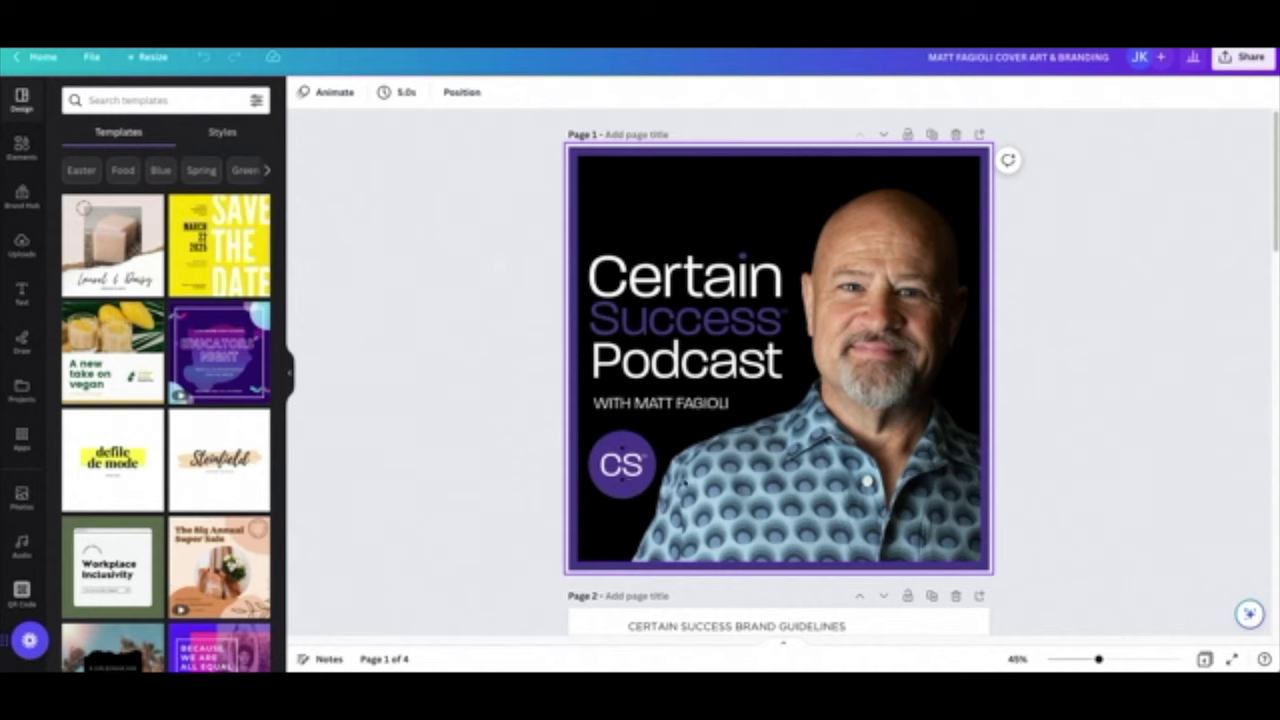
Switch to Canva and look through the Certain Success Podcast cover and its brand guideline pages.
scroll(1180, 463, "down", 5)
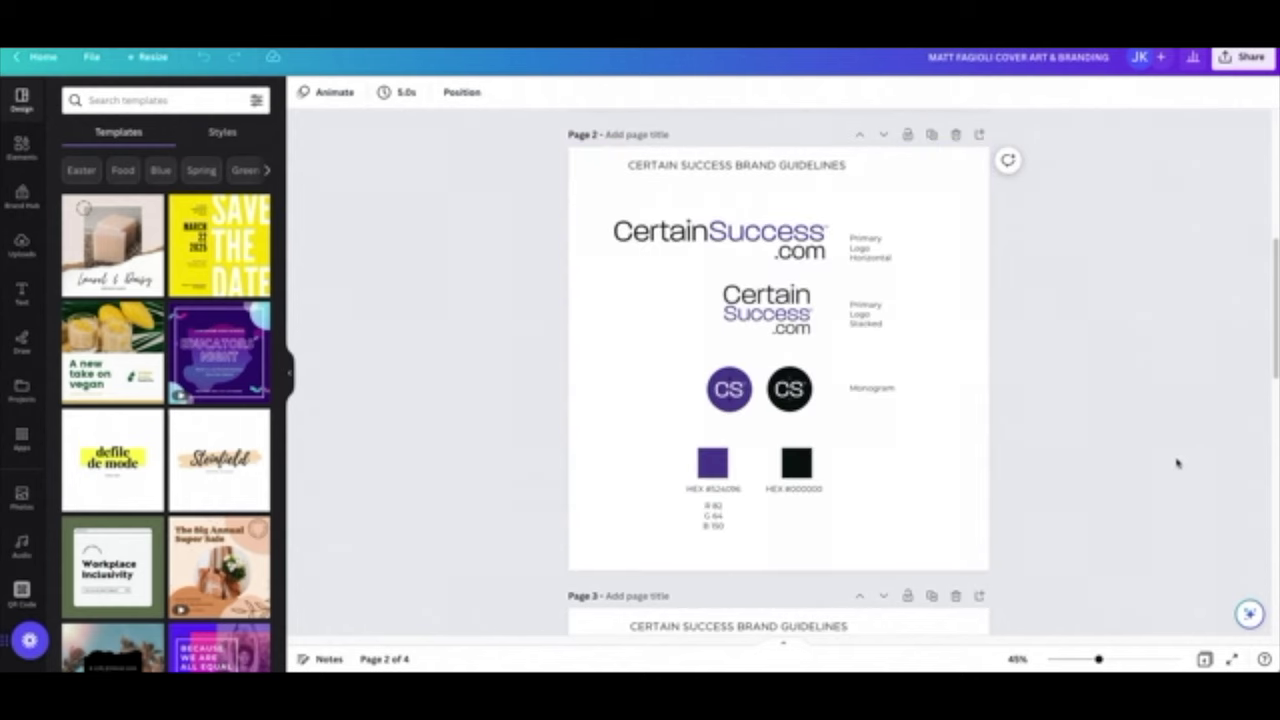
scroll(1122, 484, "down", 8)
scroll(1125, 478, "up", 12)
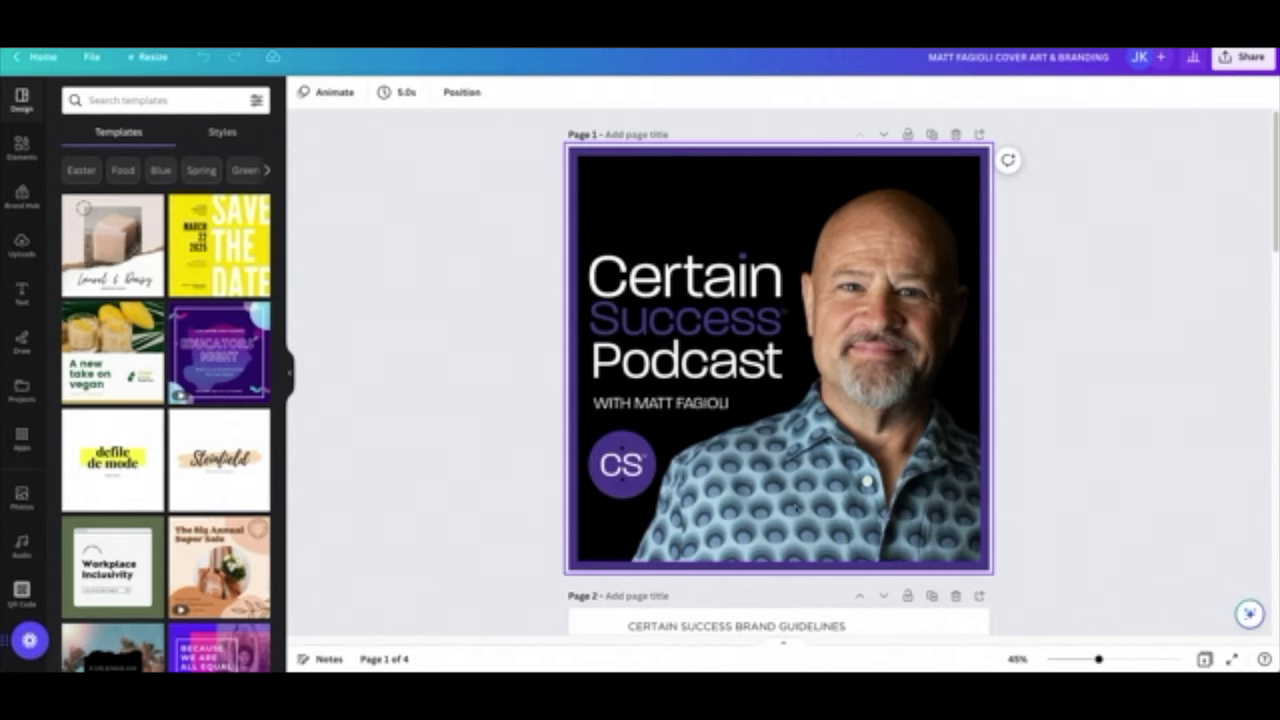
left_click(820, 472)
left_click(998, 486)
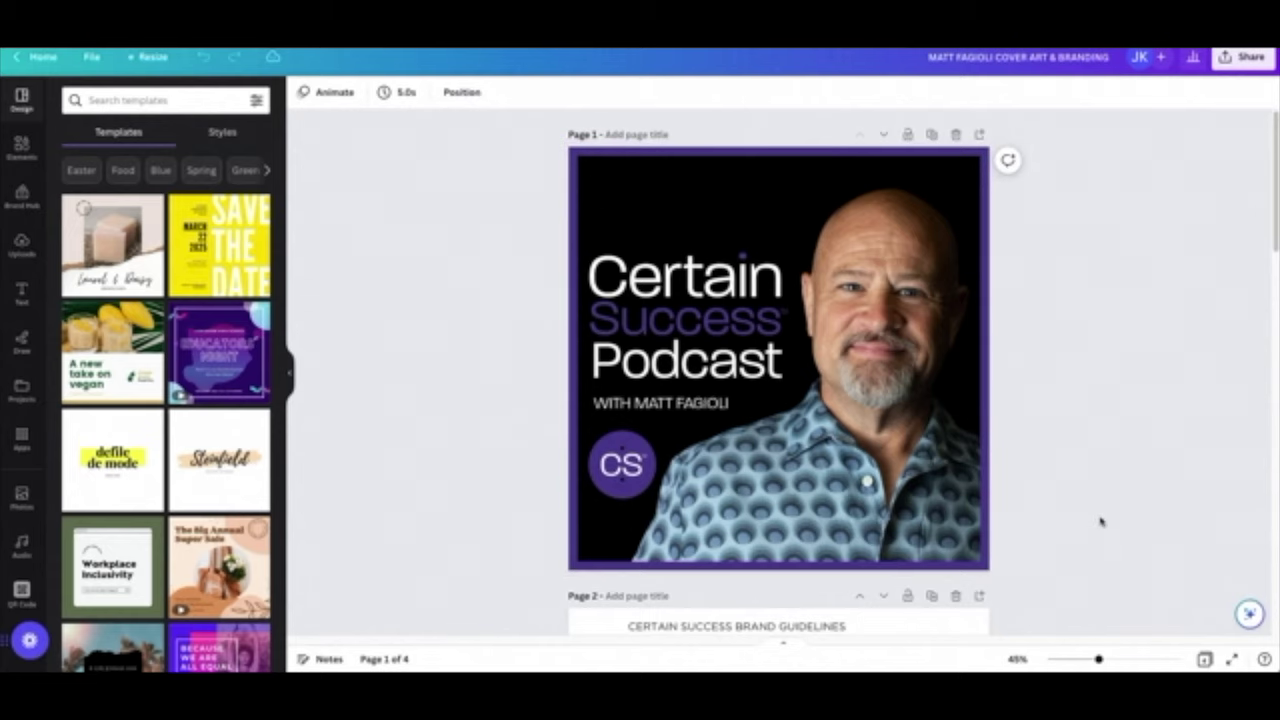
Remove the purple border lying over the portrait on the Certain Success Podcast cover.
left_click(908, 490)
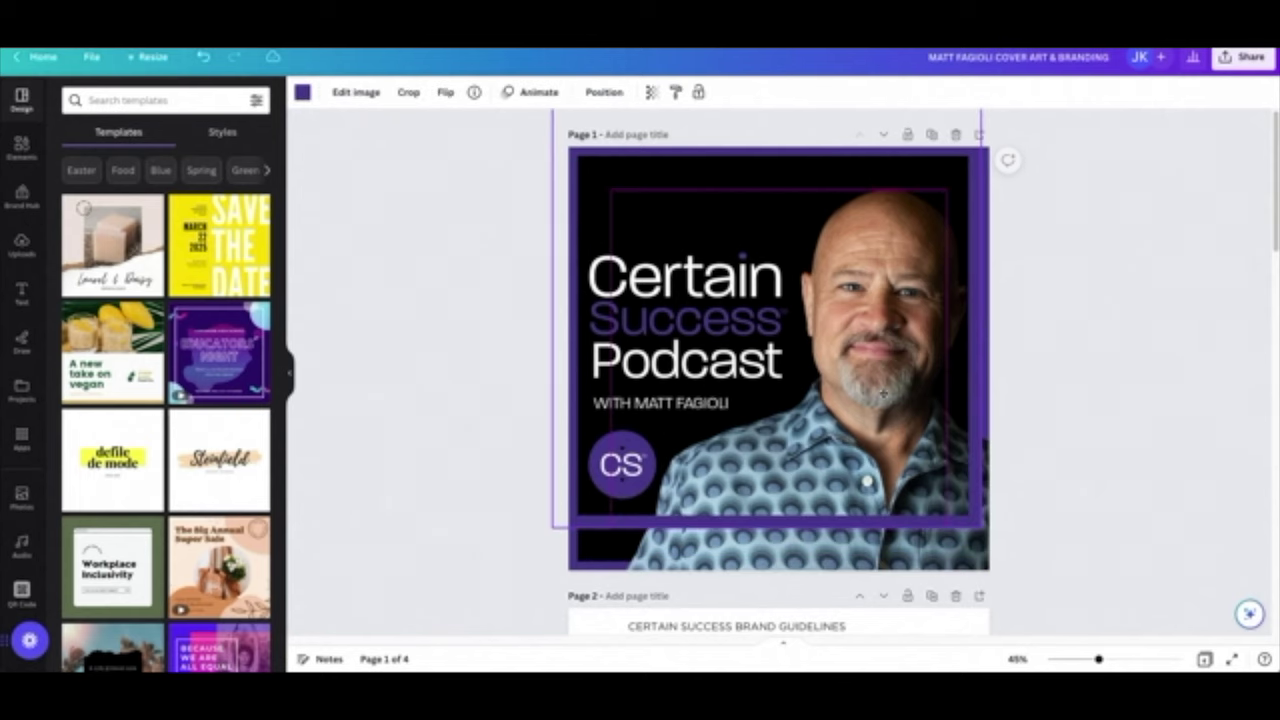
left_click_drag(894, 439, 886, 401)
key("ctrl+z")
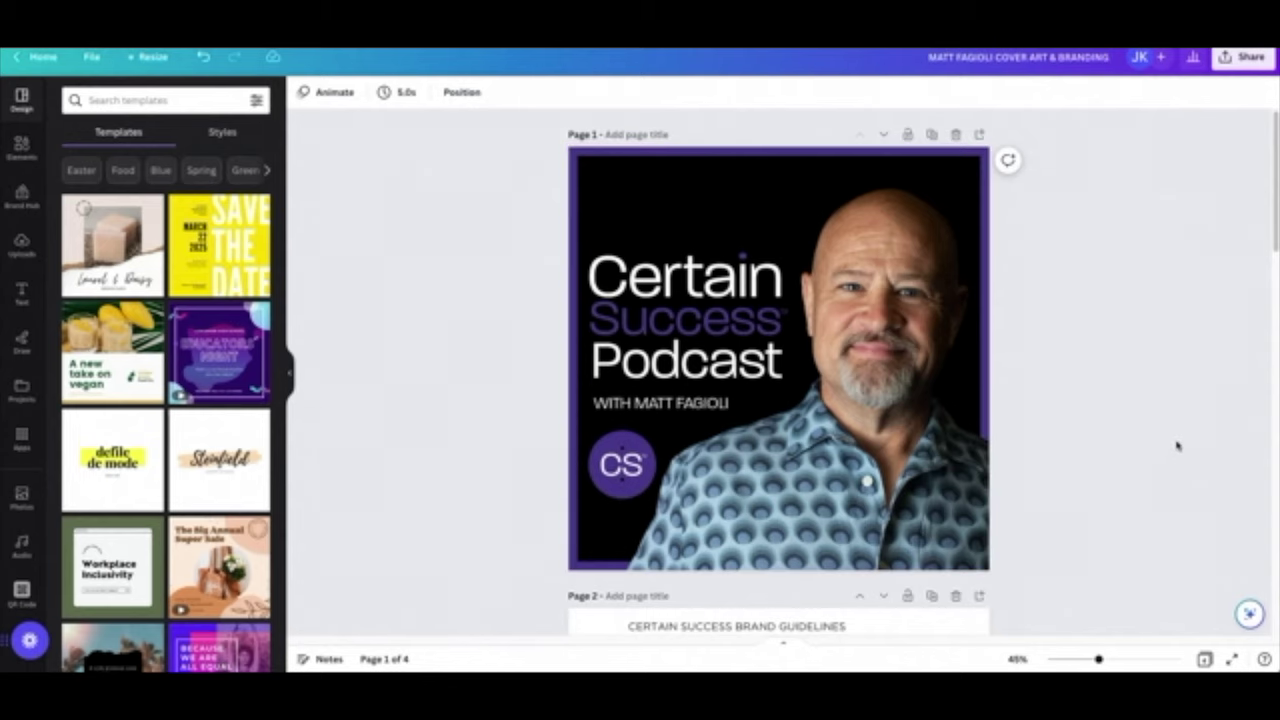
Check how the Certain Success Podcast cover reads at a thumbnail-like 19% zoom, and restore a larger 51% view.
left_click_drag(1096, 659, 1069, 659)
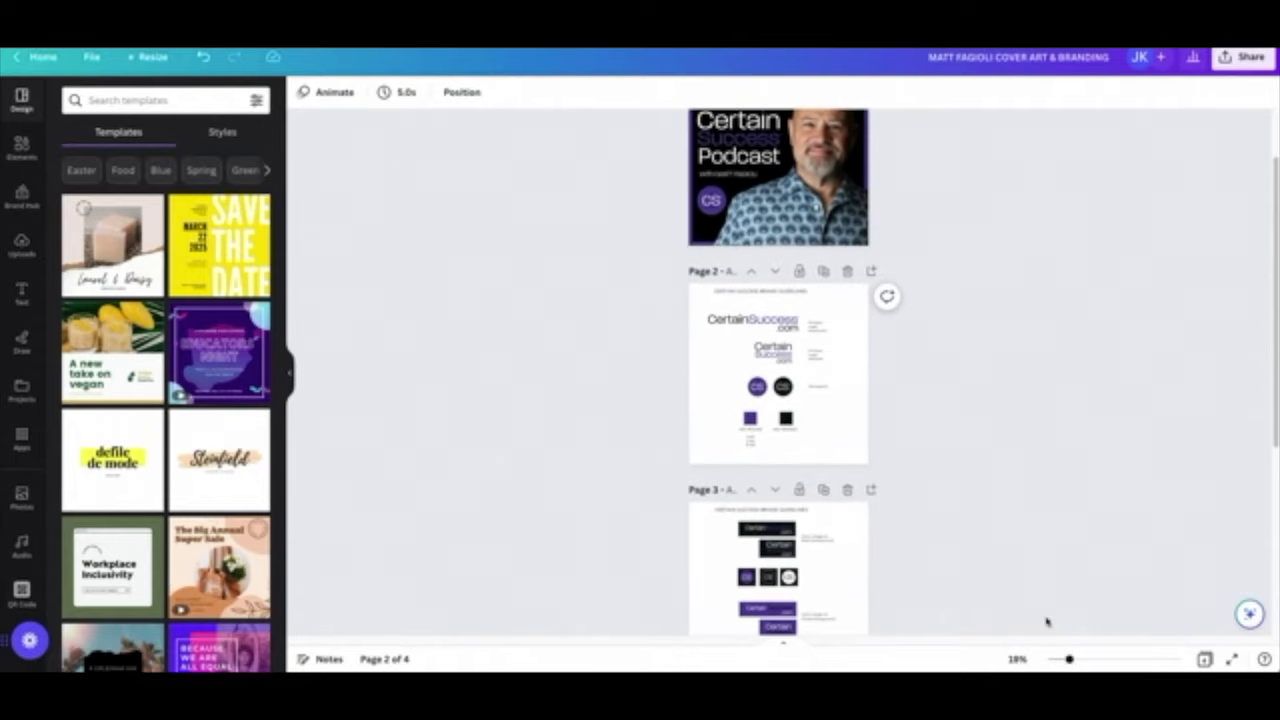
scroll(946, 352, "up", 1)
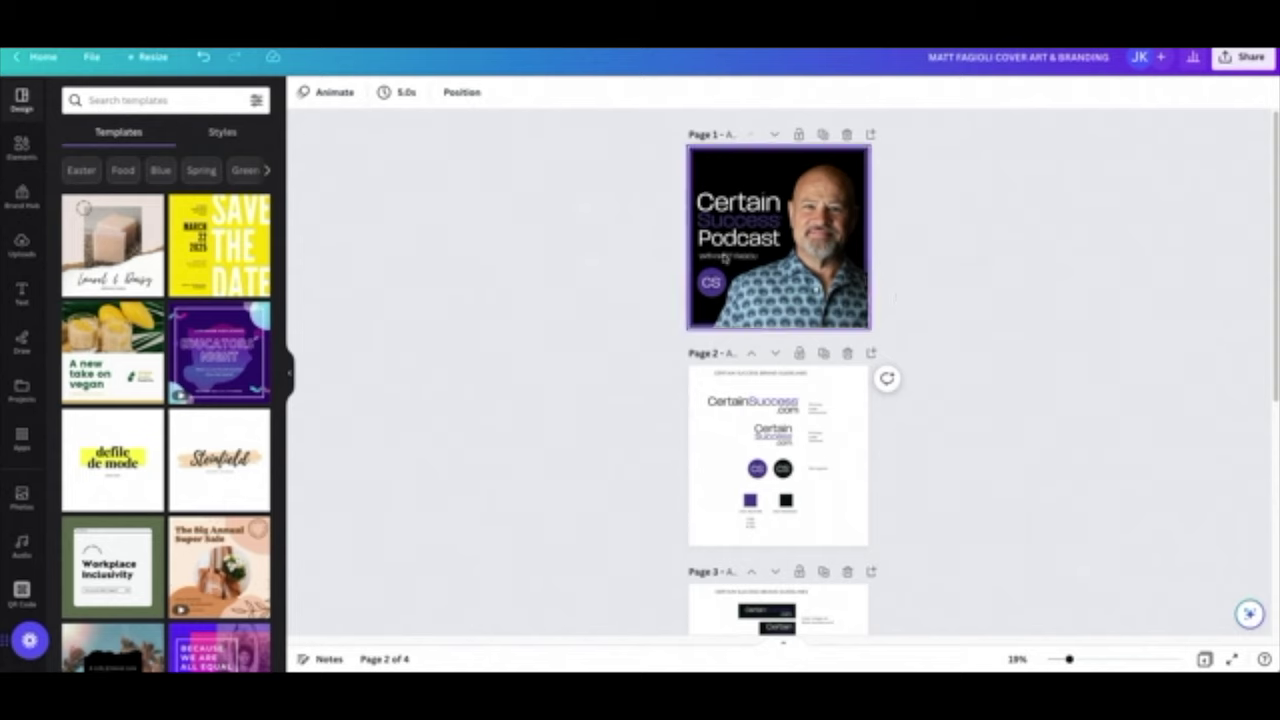
left_click_drag(1070, 660, 1102, 662)
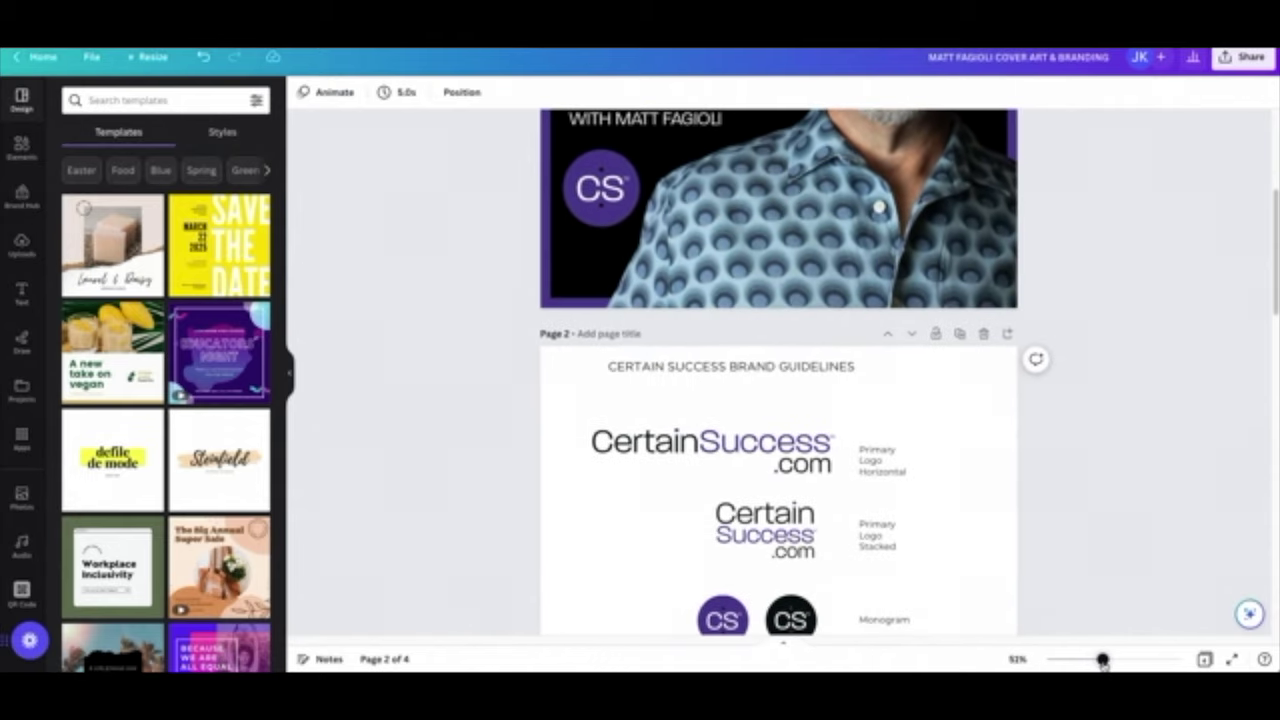
scroll(1126, 567, "up", 5)
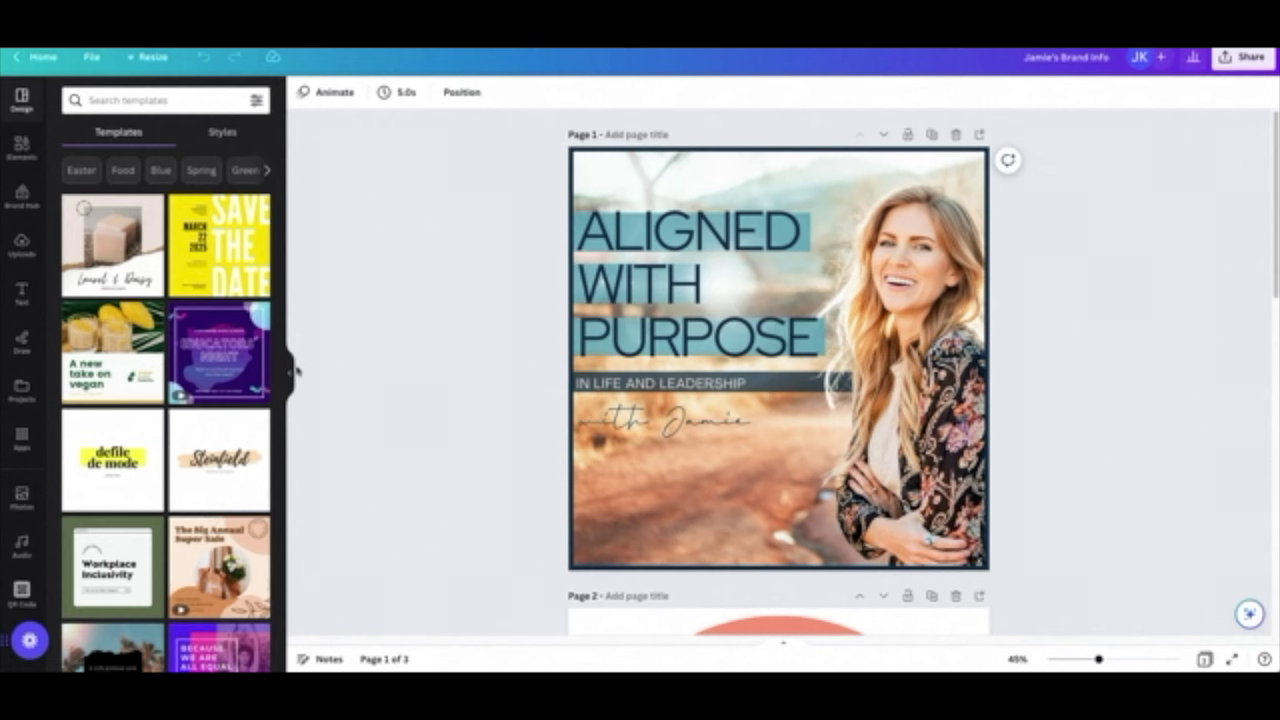
Try moving the title text and the navy border on the Aligned With Purpose cover, and undo both moves.
left_click(292, 372)
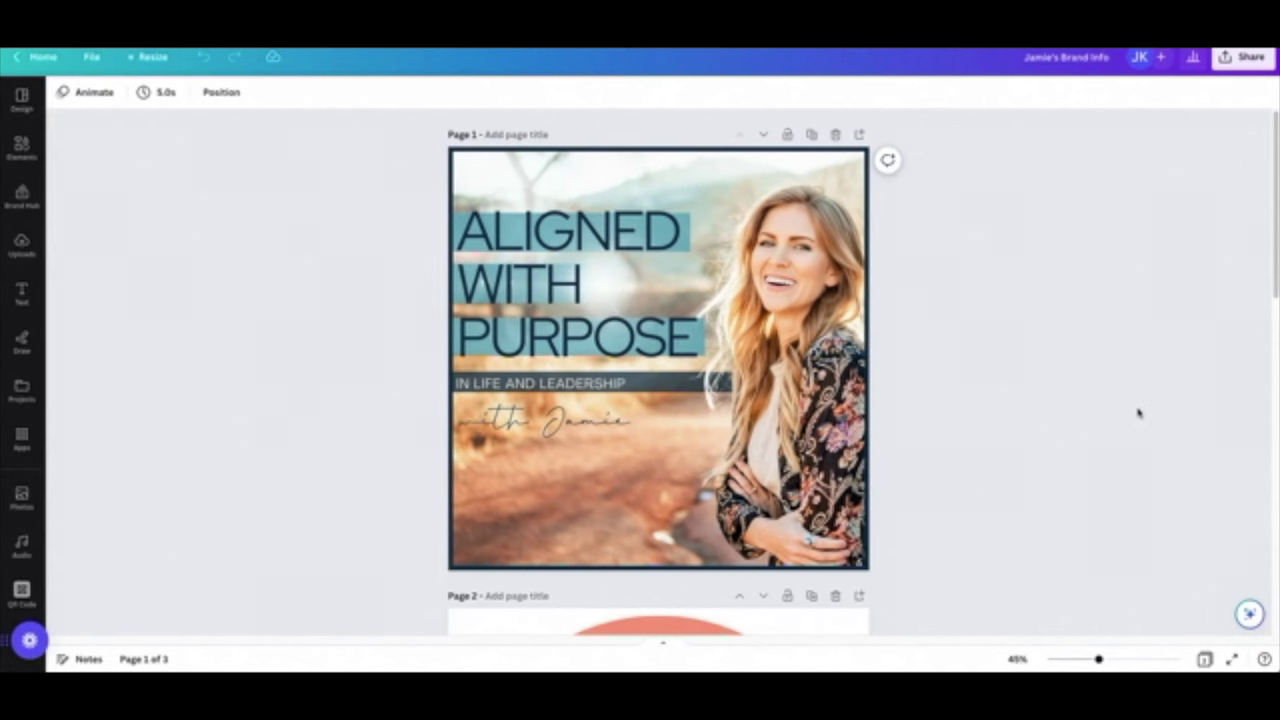
left_click(786, 364)
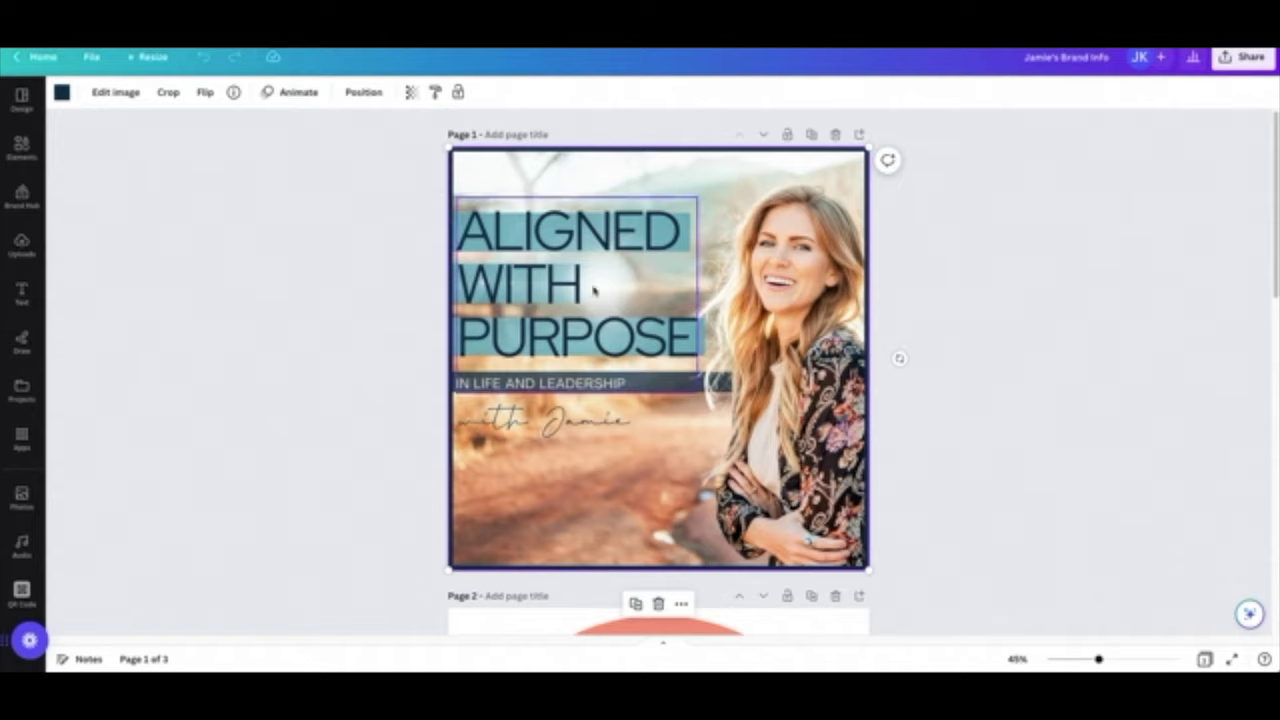
left_click_drag(571, 266, 629, 386)
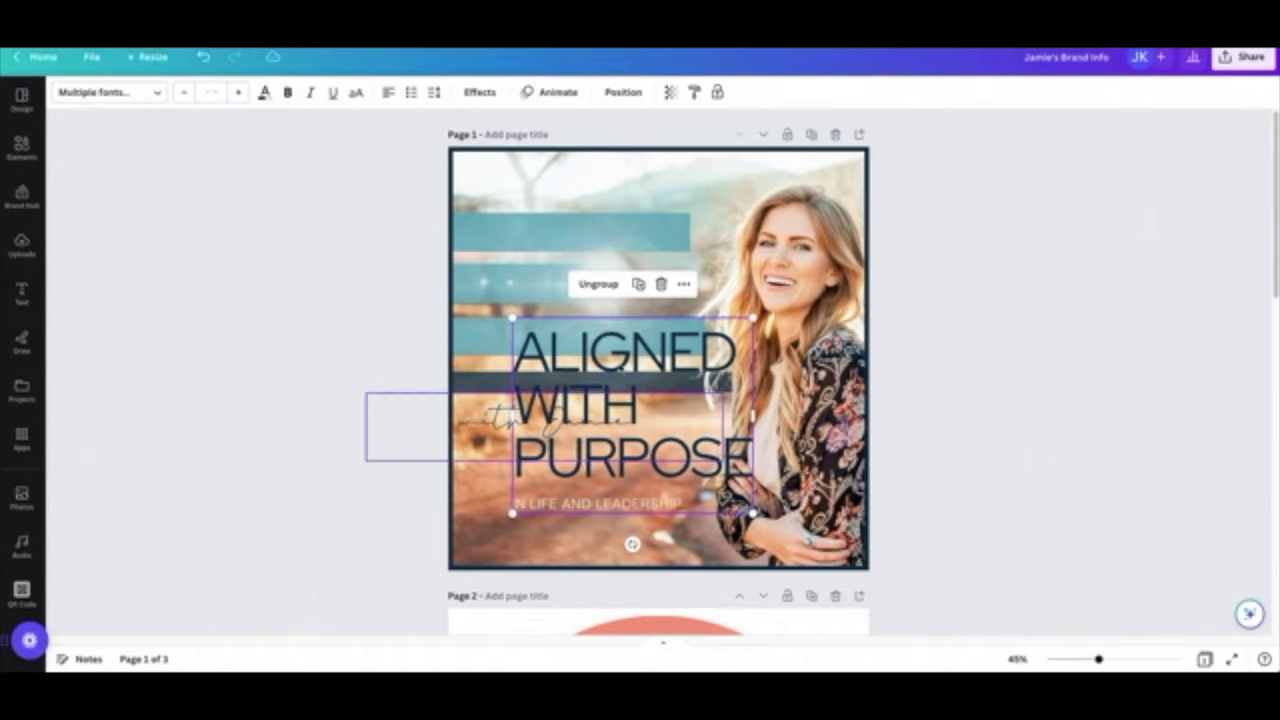
left_click(606, 262)
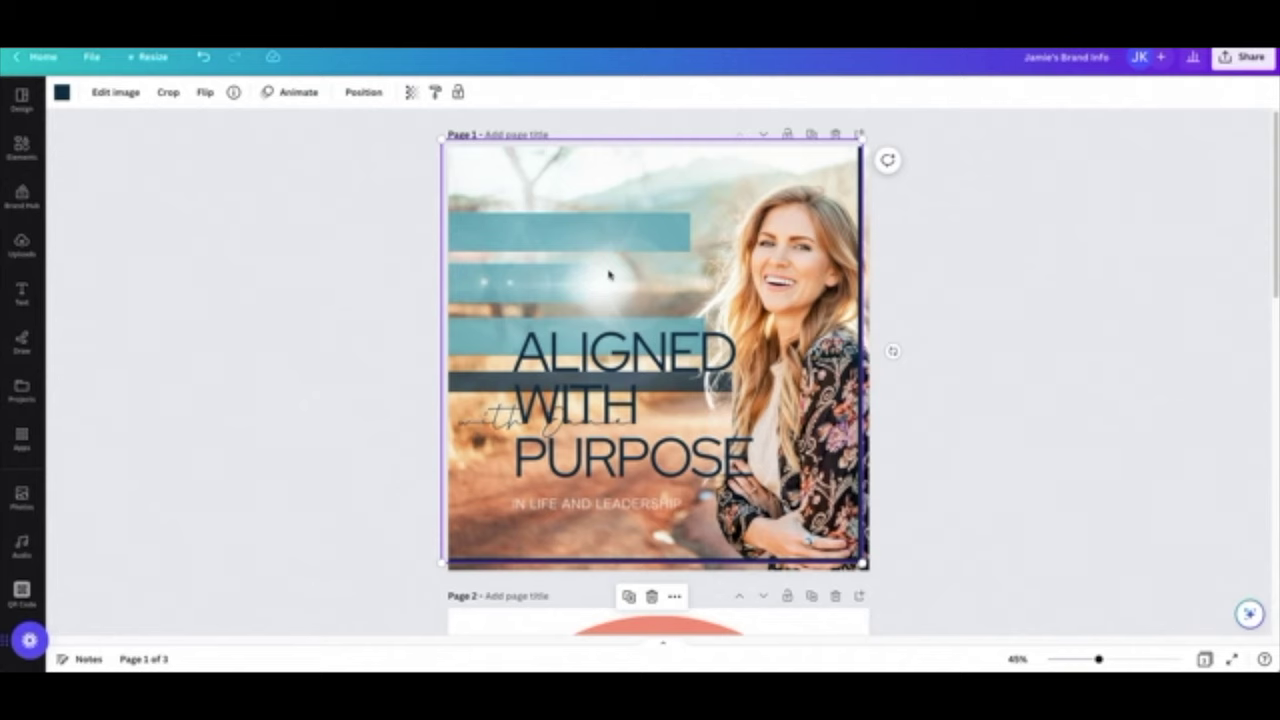
key("Escape")
key("ctrl+z")
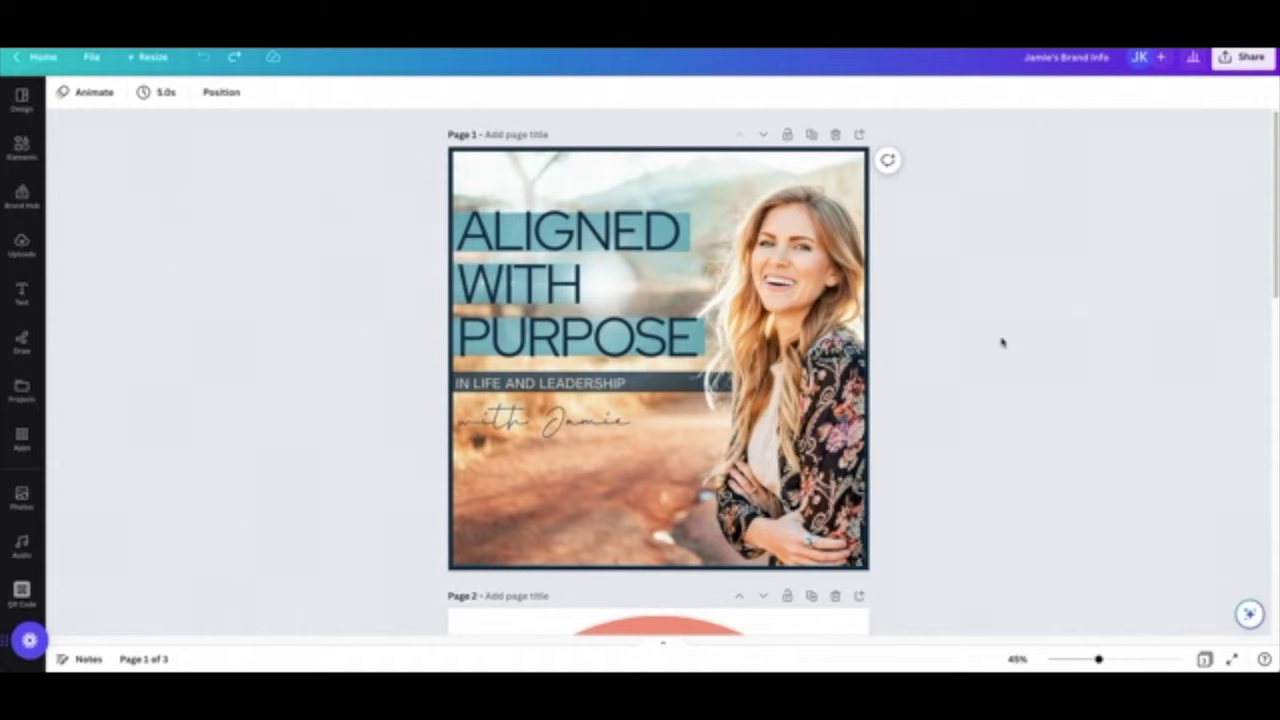
Examine the Aligned With Purpose cover at a reduced 31% zoom and return to a larger view.
mouse_move(1098, 659)
left_mouse_down()
mouse_move(1062, 660)
mouse_move(1085, 661)
left_mouse_up()
scroll(1069, 563, "up", 3)
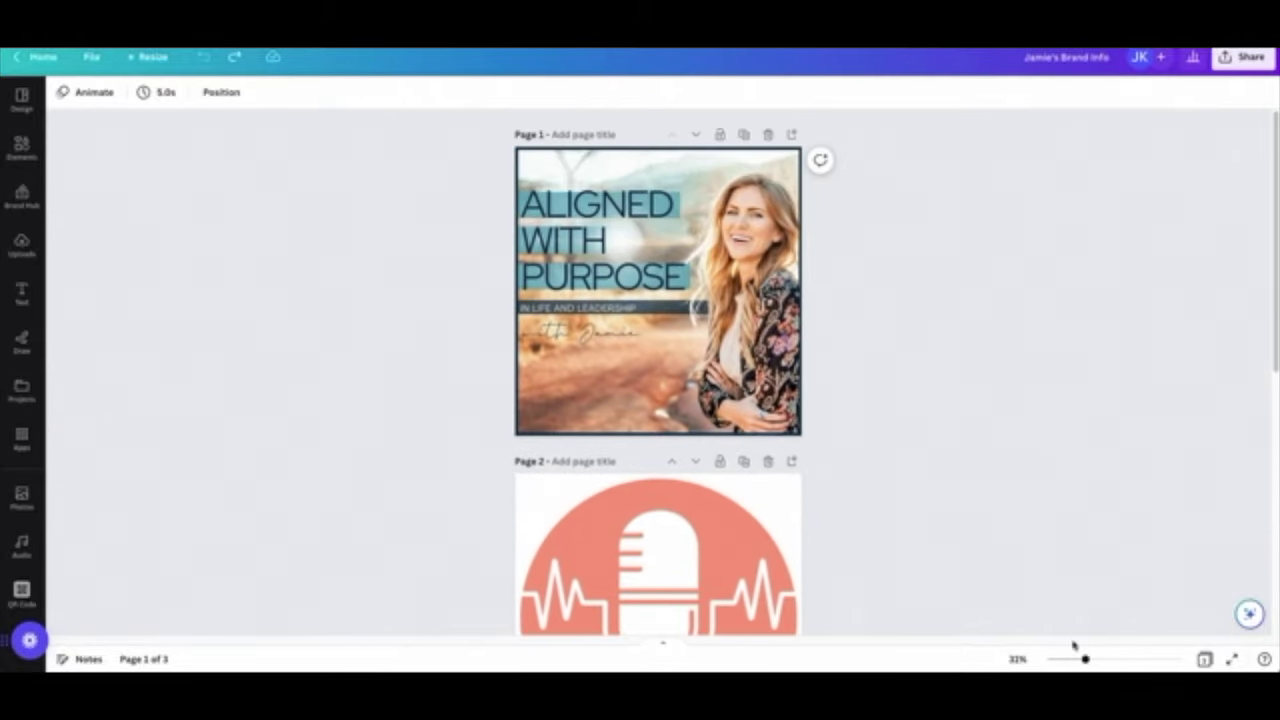
left_click_drag(1083, 661, 1095, 660)
scroll(1037, 529, "up", 1)
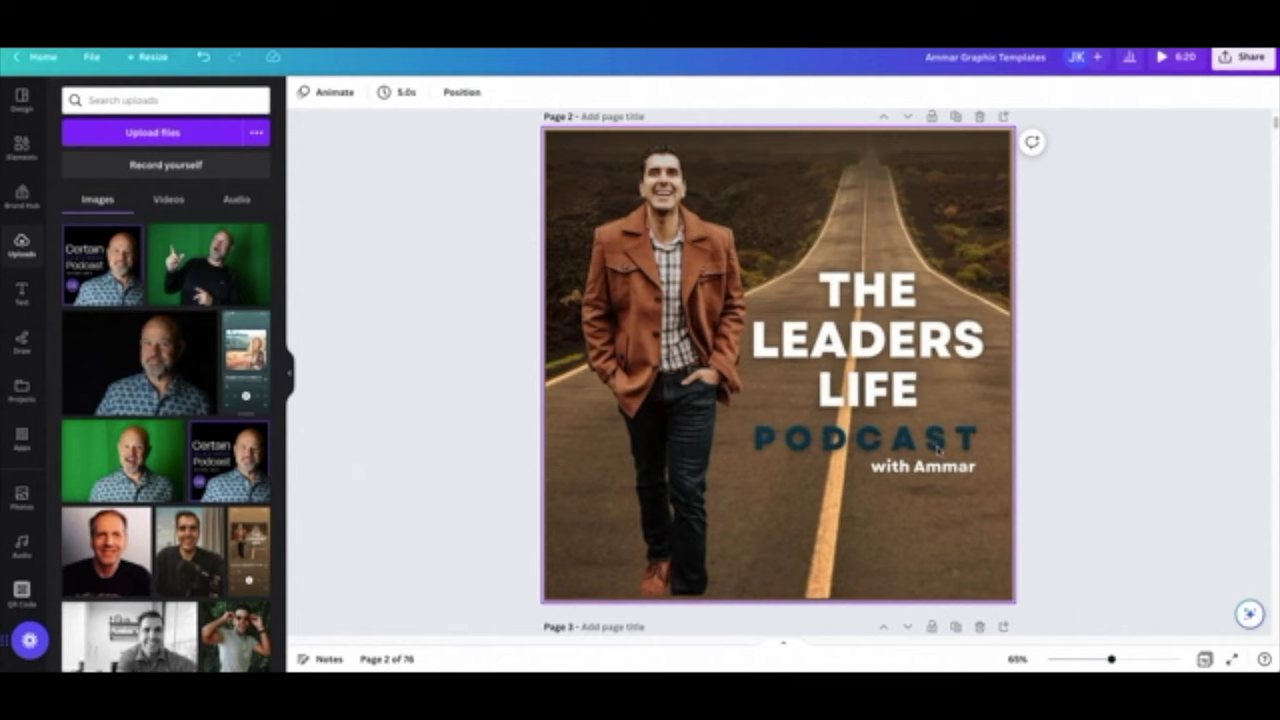
Examine The Leaders Life Podcast cover and the crop of its road background photo, leaving the crop unchanged.
double_click(937, 447)
scroll(937, 447, "up", 3)
scroll(1000, 440, "down", 8)
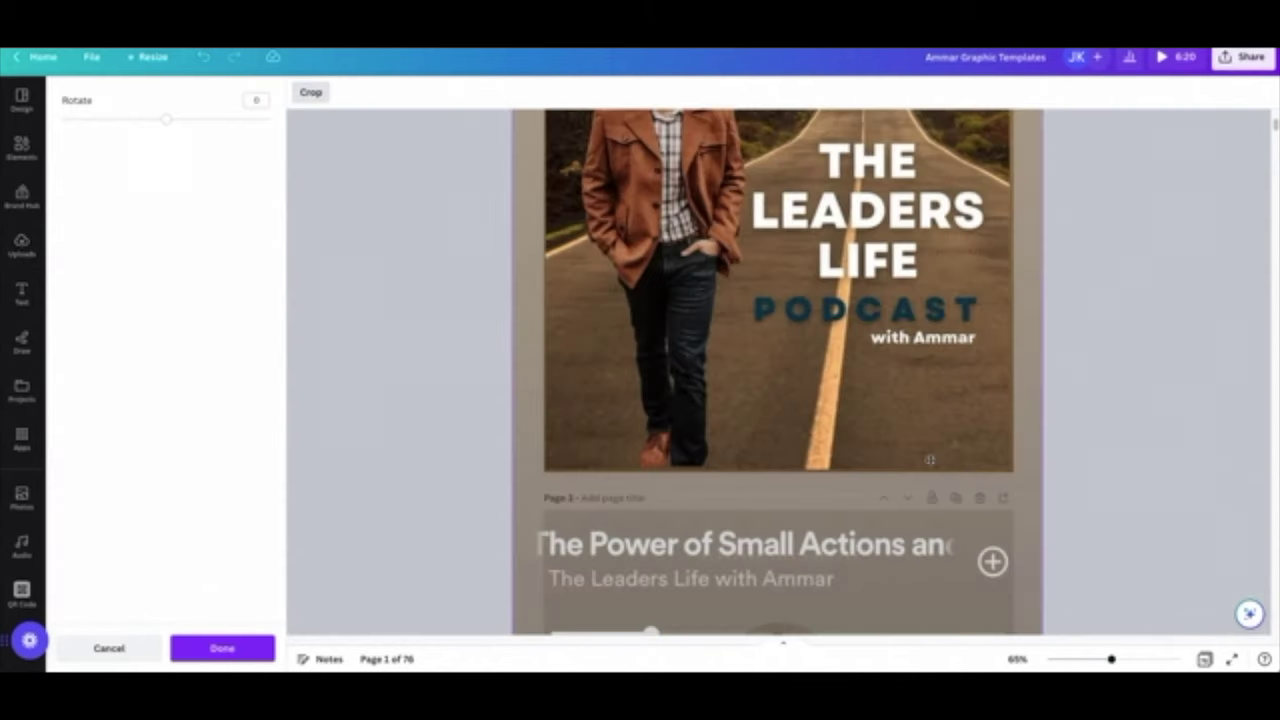
scroll(1064, 430, "up", 4)
left_click(1071, 440)
scroll(1091, 431, "up", 3)
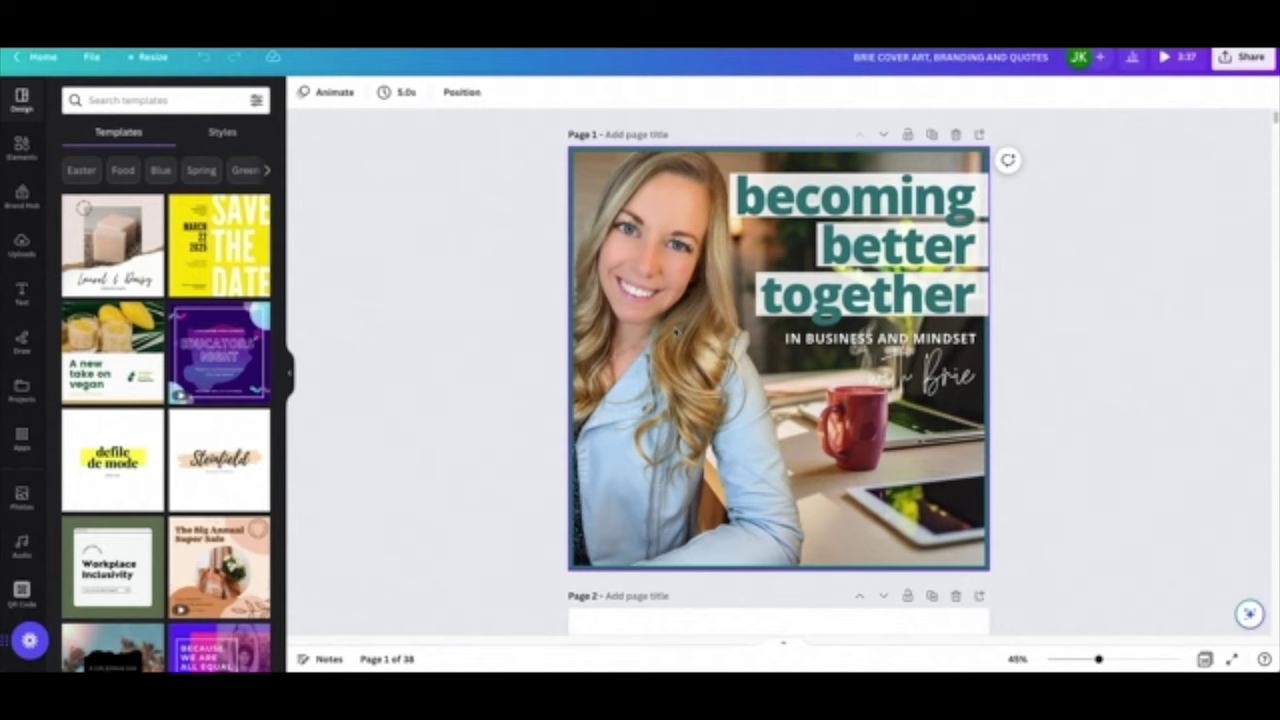
Inspect the portrait's crop on the Becoming Better Together cover, and view the cover and its branding page at 40% zoom.
double_click(680, 387)
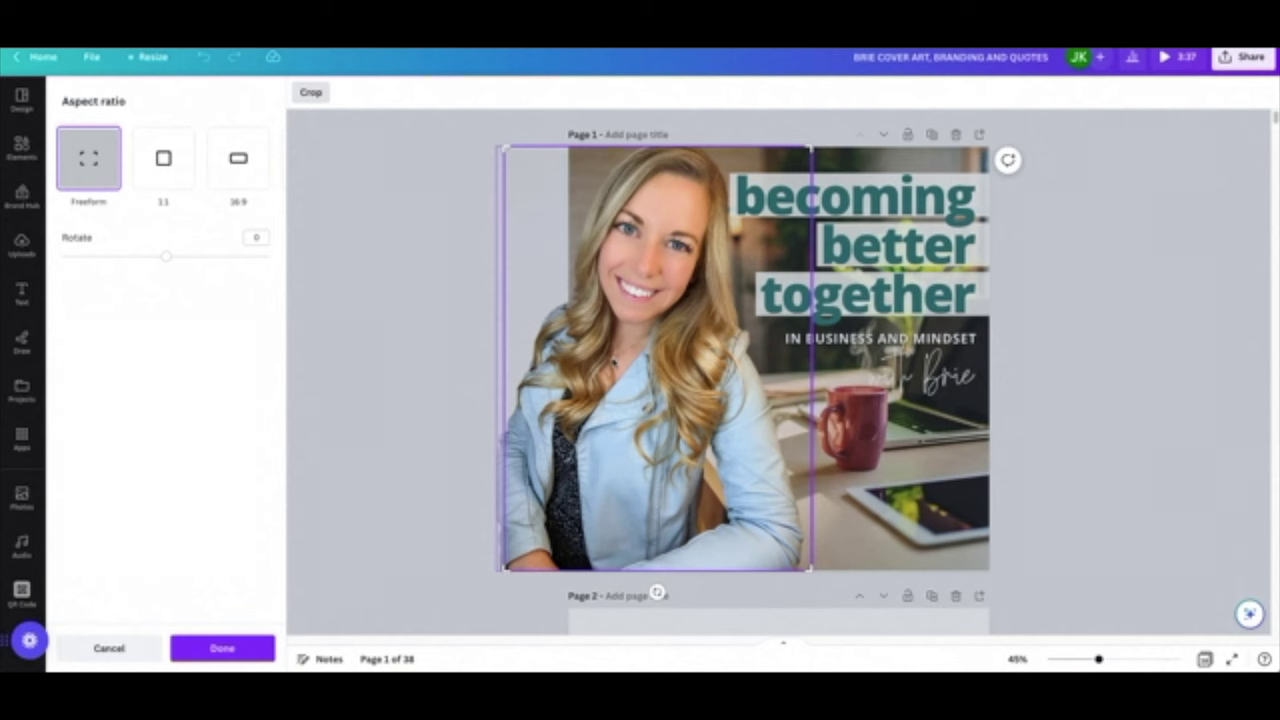
key("Return")
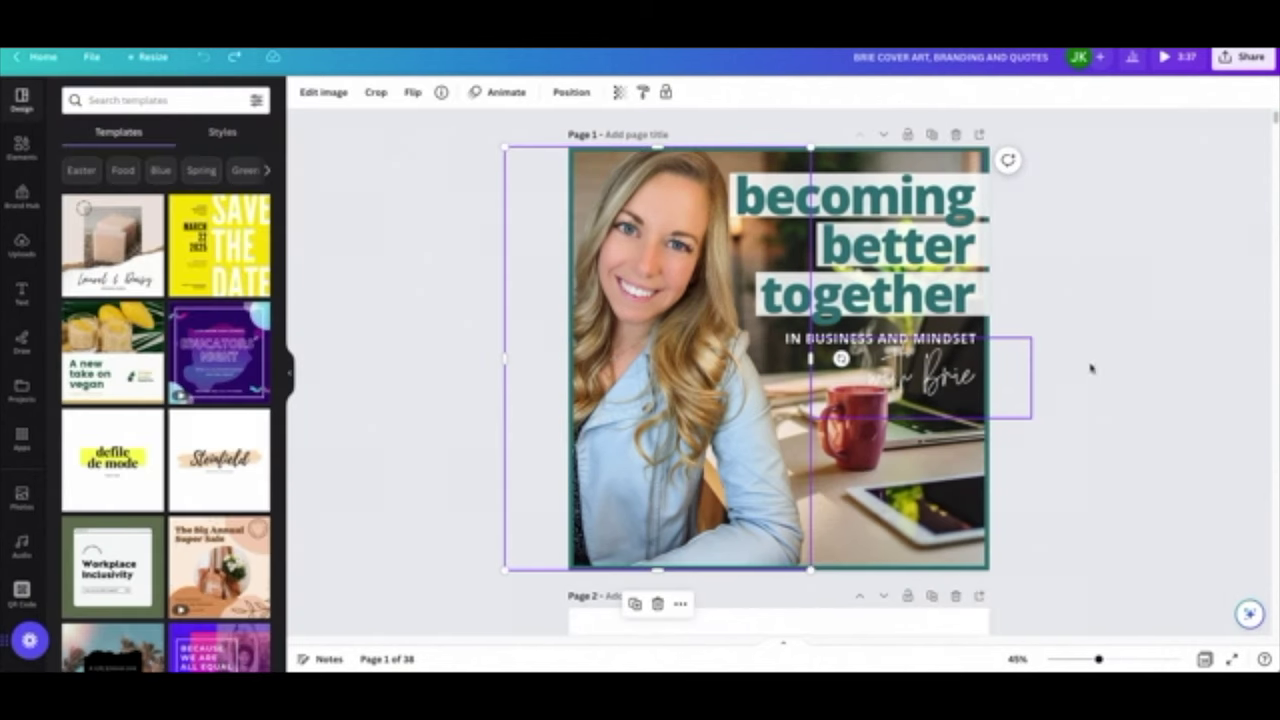
left_click(1120, 432)
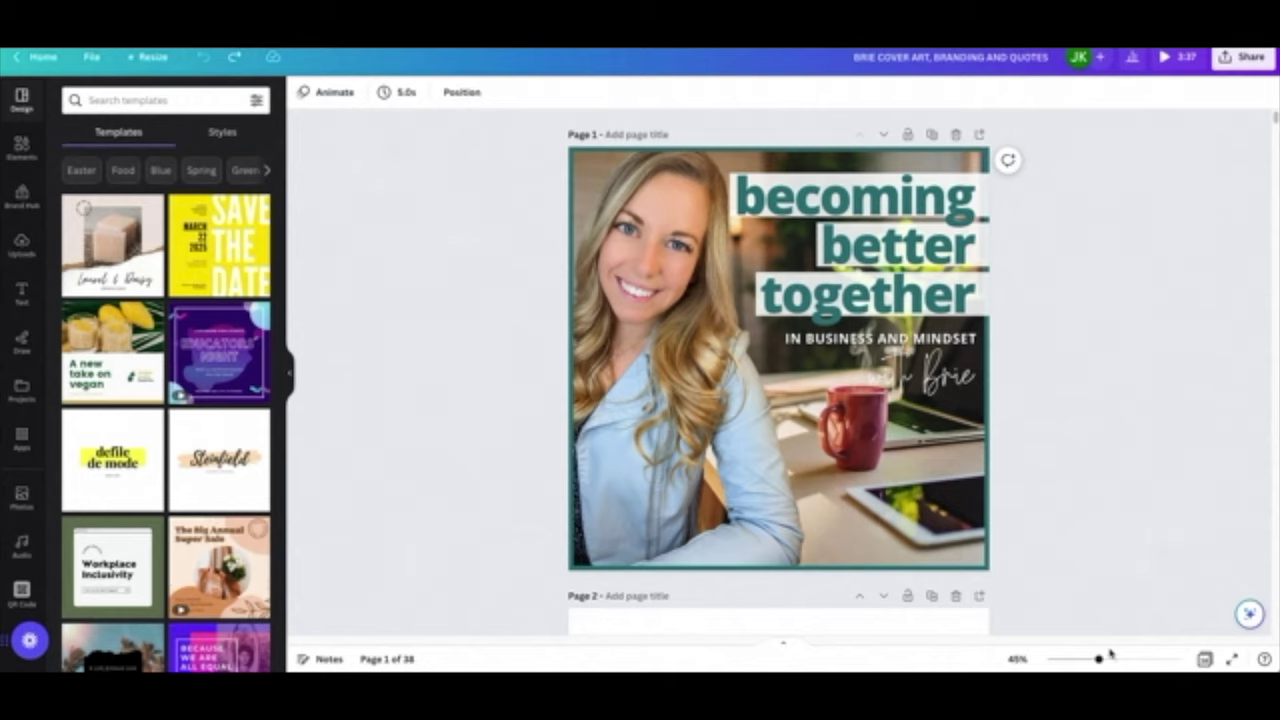
mouse_move(1099, 659)
left_mouse_down()
mouse_move(1070, 659)
mouse_move(1094, 659)
left_mouse_up()
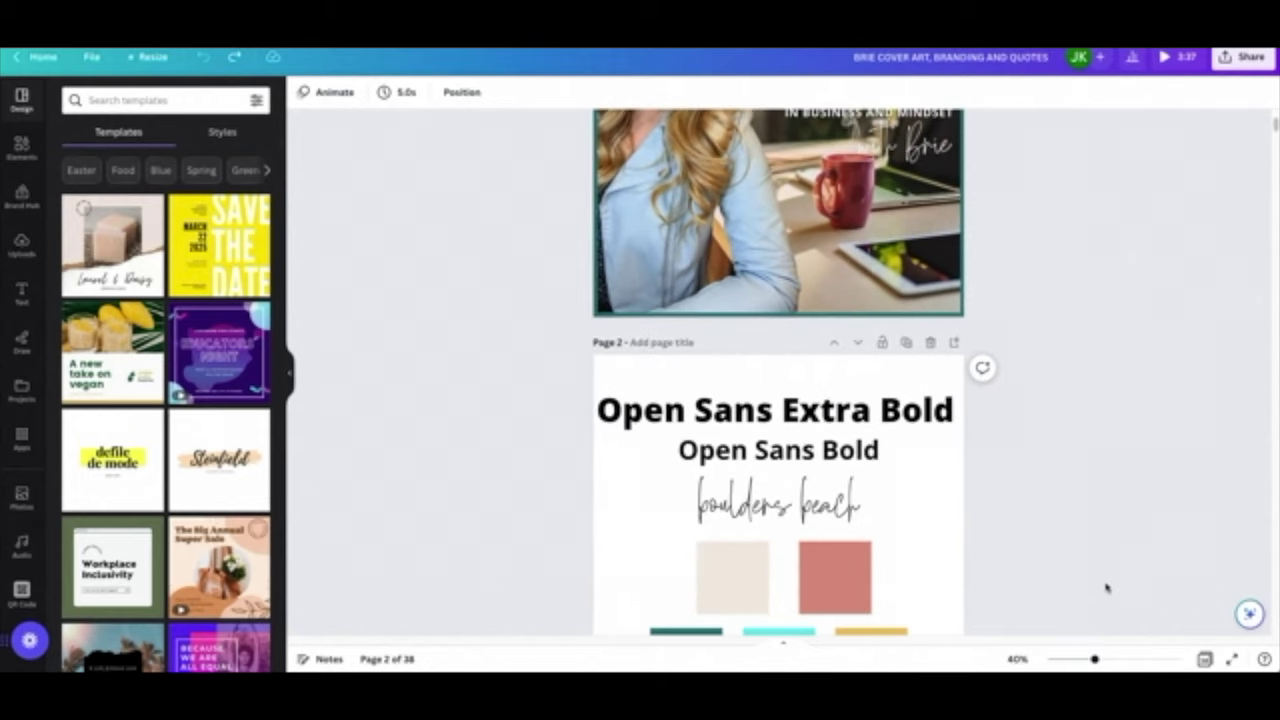
scroll(1106, 588, "up", 2)
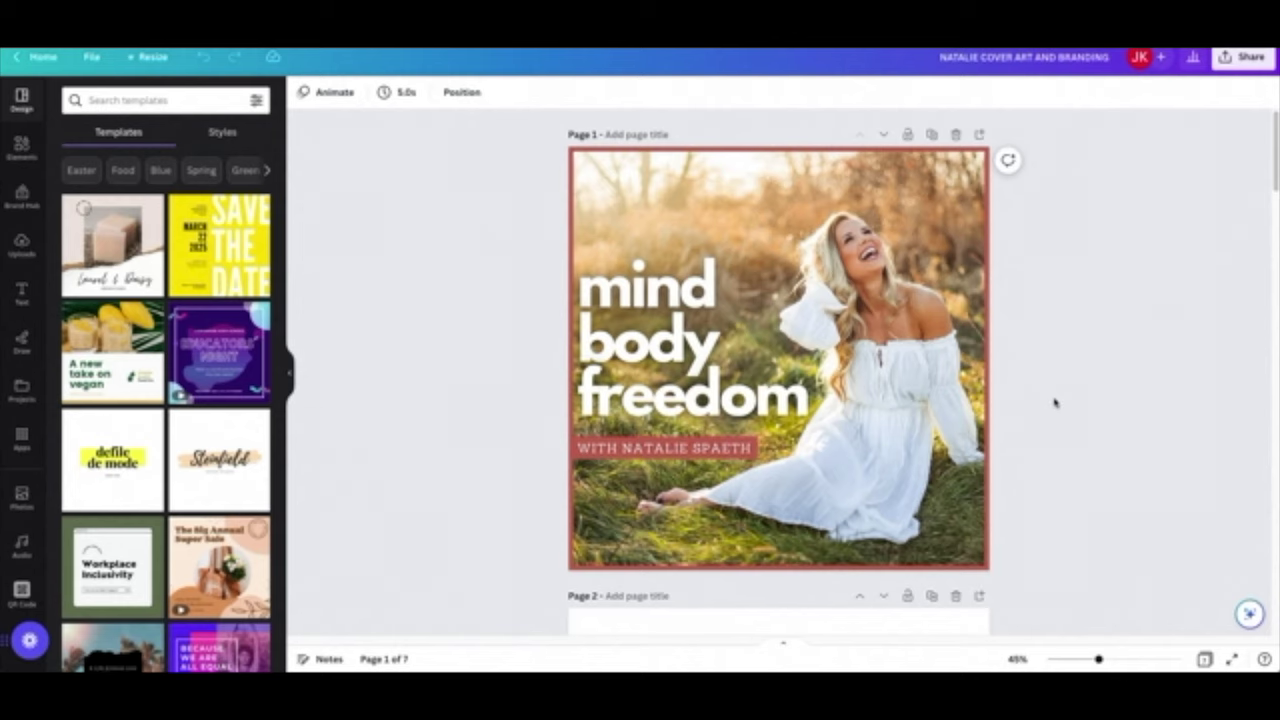
Look through the Mind Body Freedom cover and its branding pages, and view the cover at 40% zoom.
scroll(1051, 410, "down", 3)
scroll(1060, 418, "down", 3)
scroll(1137, 440, "up", 6)
mouse_move(1098, 659)
left_mouse_down()
mouse_move(1074, 660)
mouse_move(1094, 659)
left_mouse_up()
scroll(1129, 525, "up", 1)
scroll(1132, 530, "up", 1)
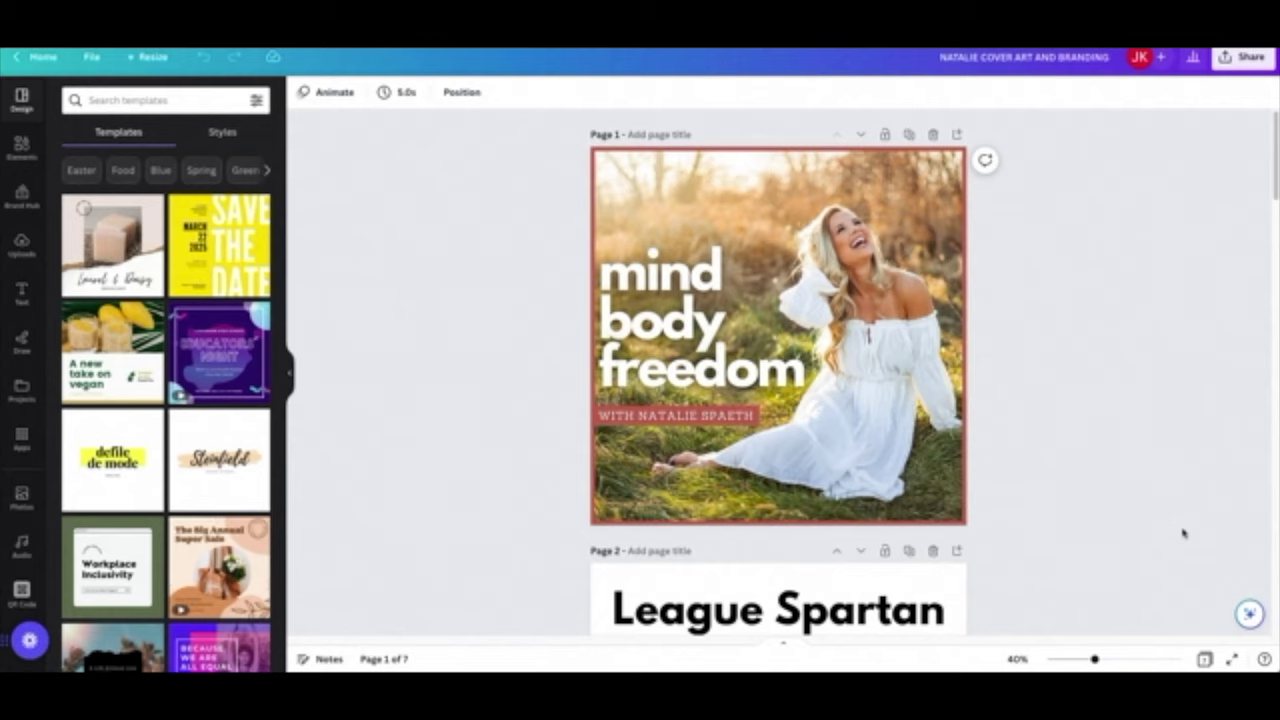
Search the templates for "podcast cover art" and apply the pink template with the man's portrait to a new page after the cover.
left_click(185, 97)
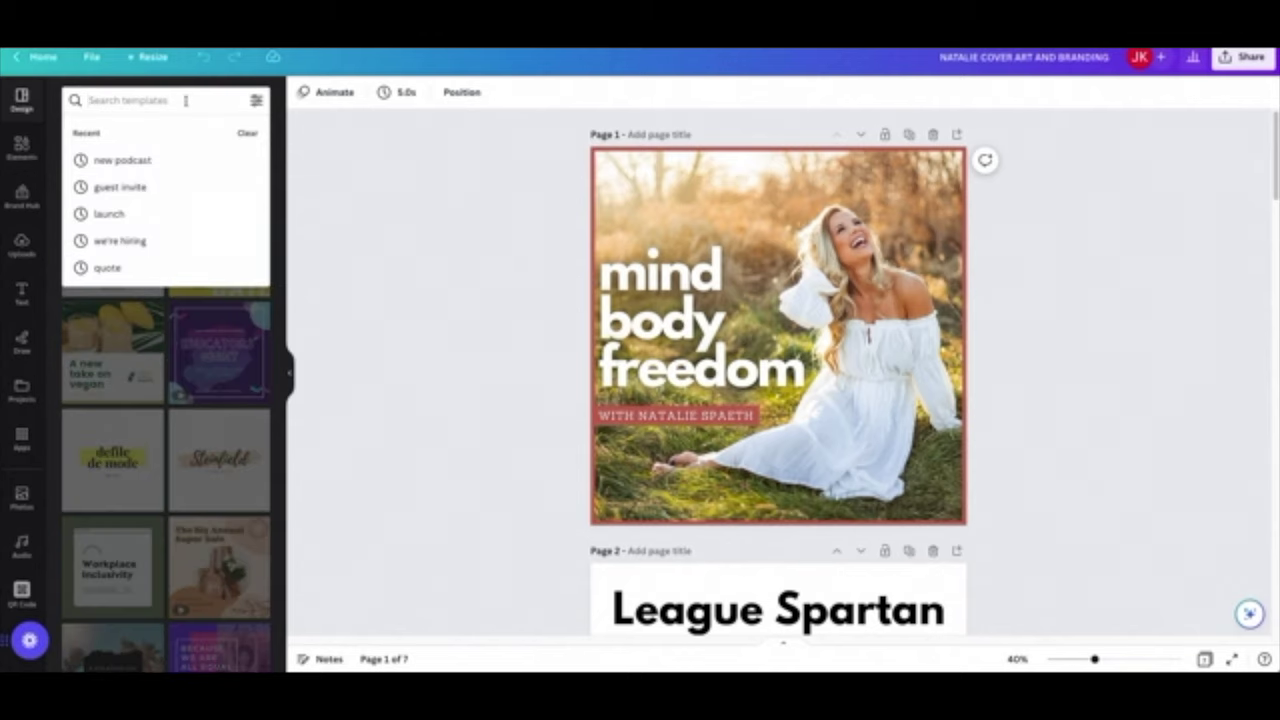
type("podcast cover art")
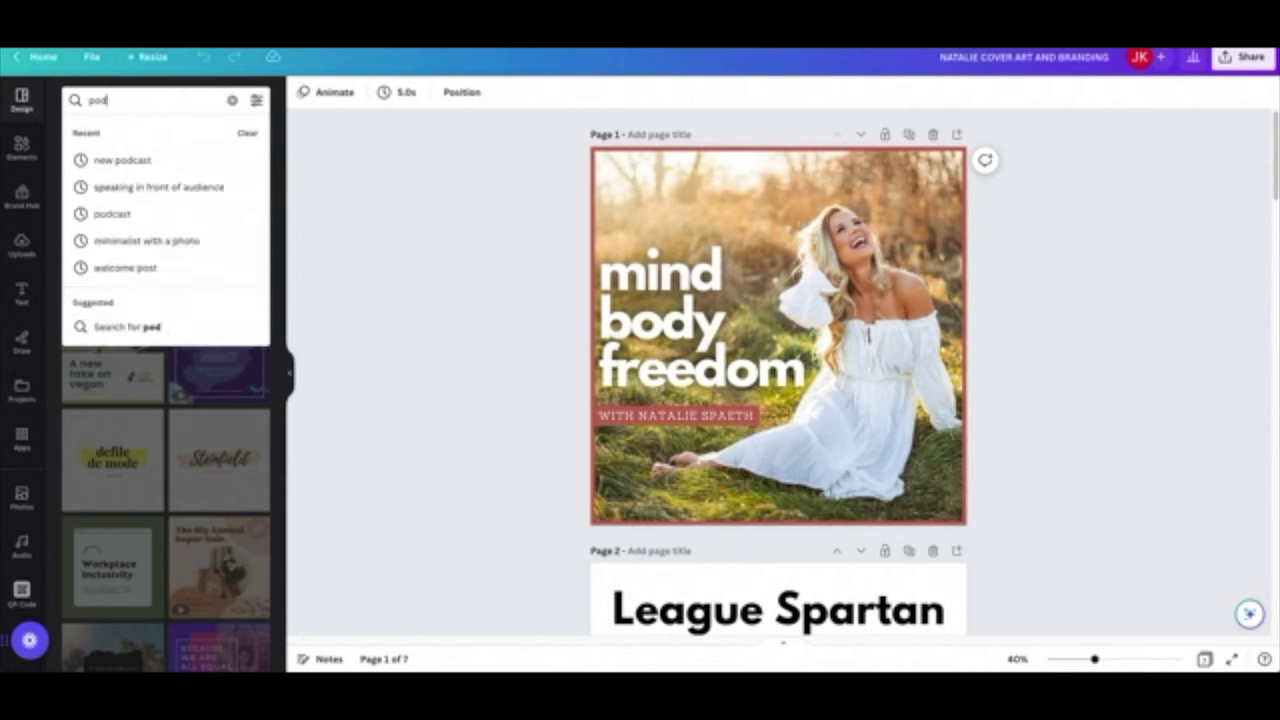
key("Return")
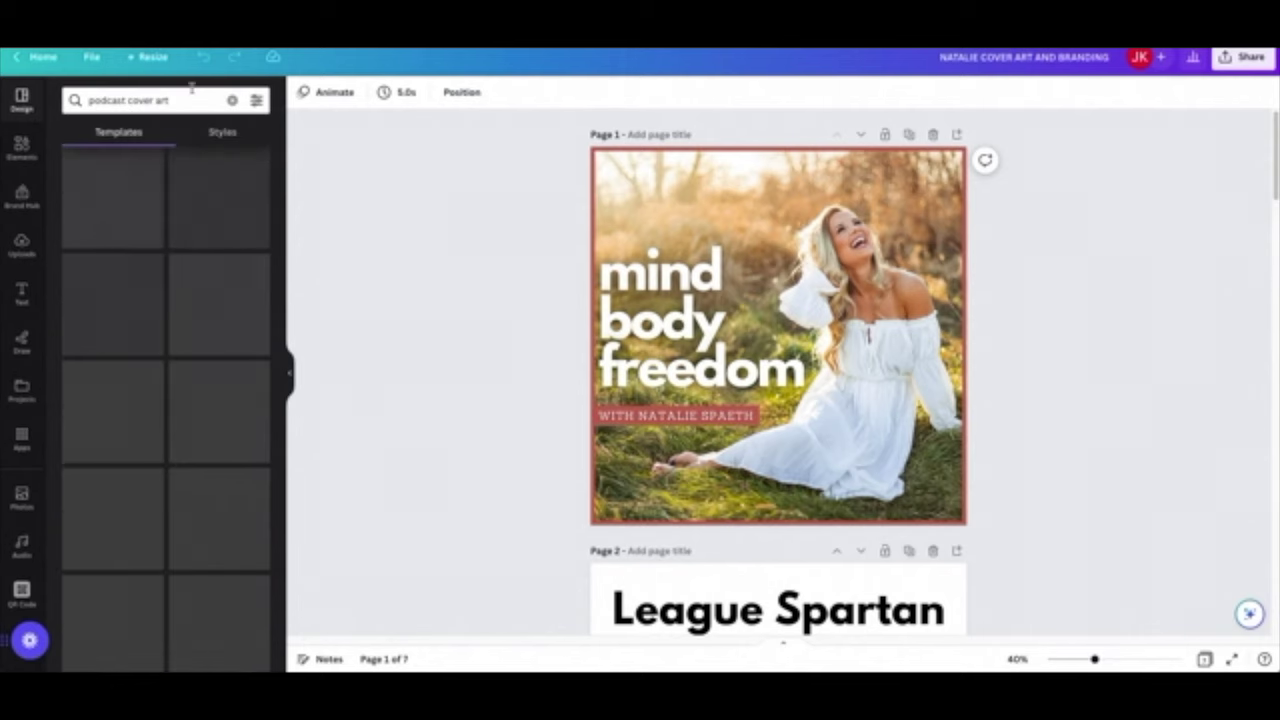
scroll(210, 418, "down", 5)
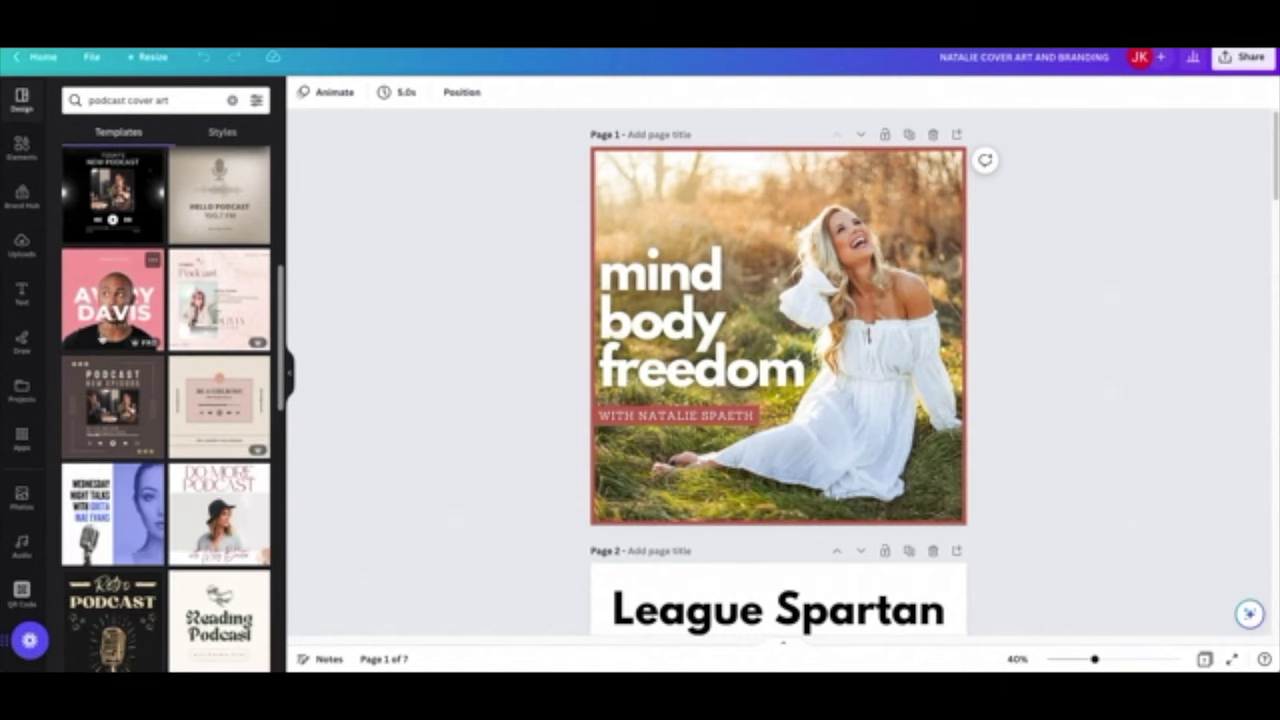
left_click(957, 134)
left_click(113, 300)
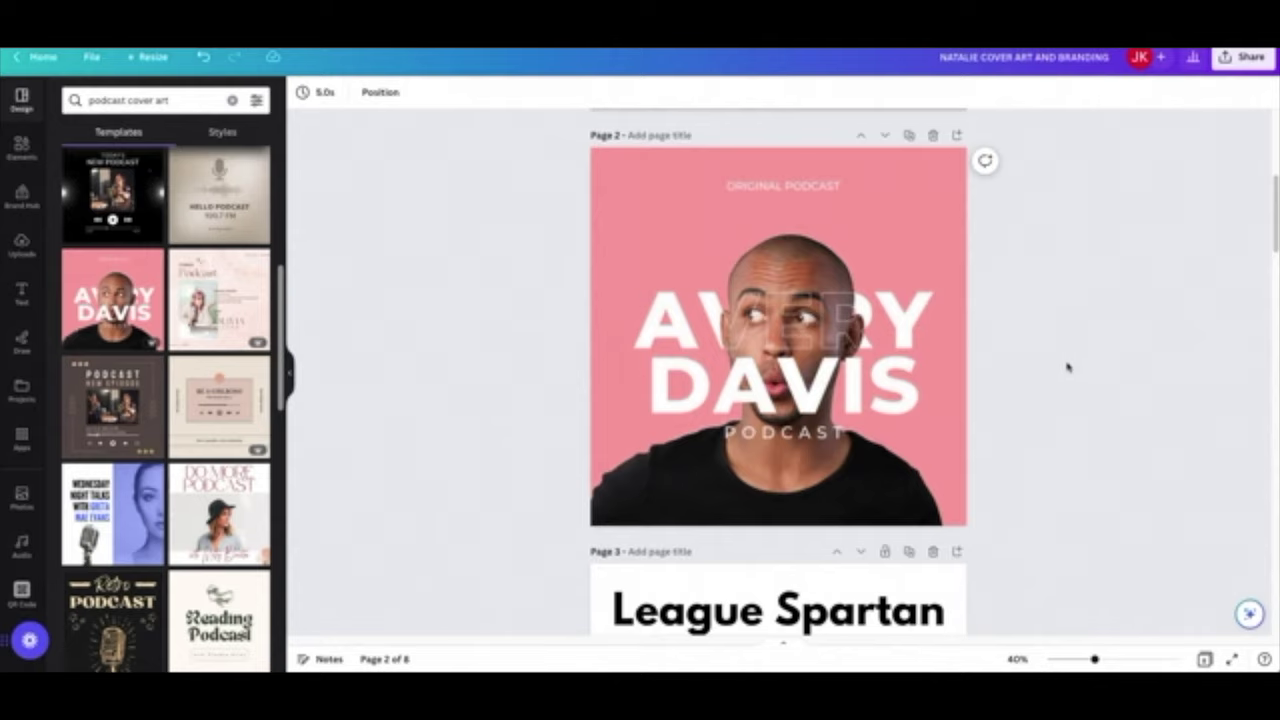
Move the man's cut-out photo on the pink podcast cover up and slightly to the right behind the title.
left_click(798, 266)
left_click_drag(797, 264, 812, 234)
left_click(1112, 292)
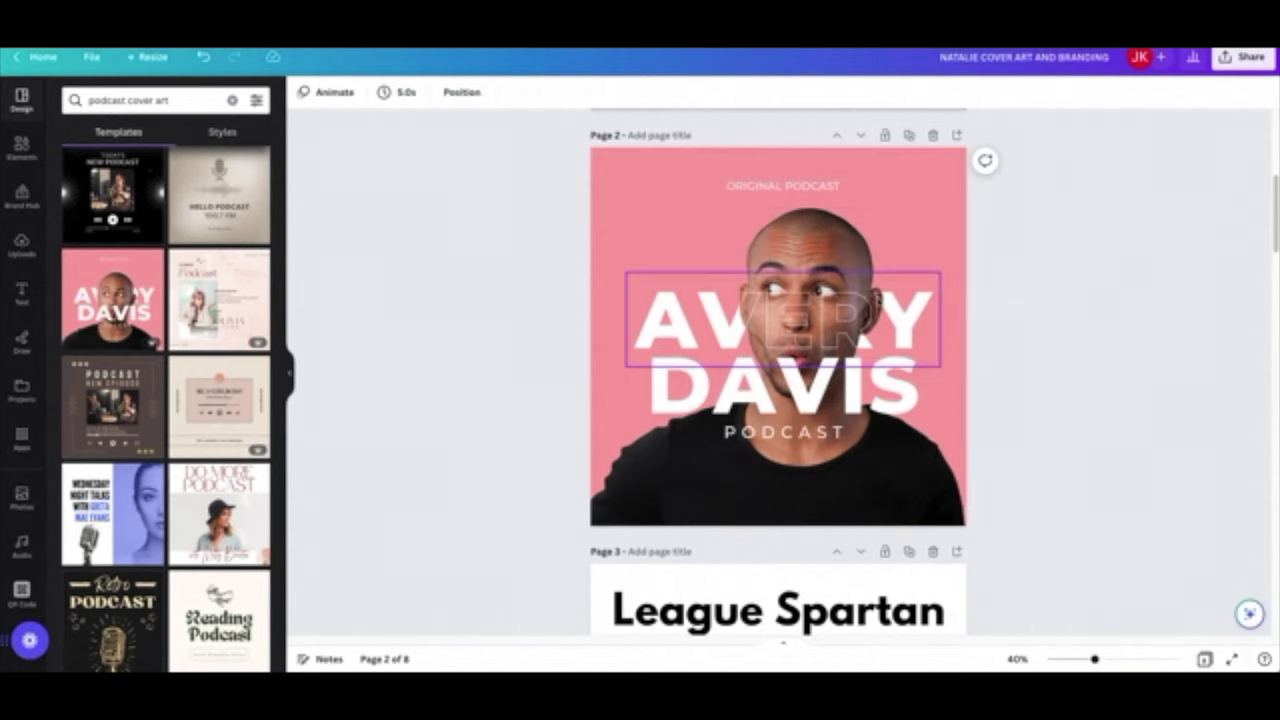
Browse further podcast cover templates and shift the man's cut-out photo on the pink cover slightly to the left.
scroll(186, 481, "down", 5)
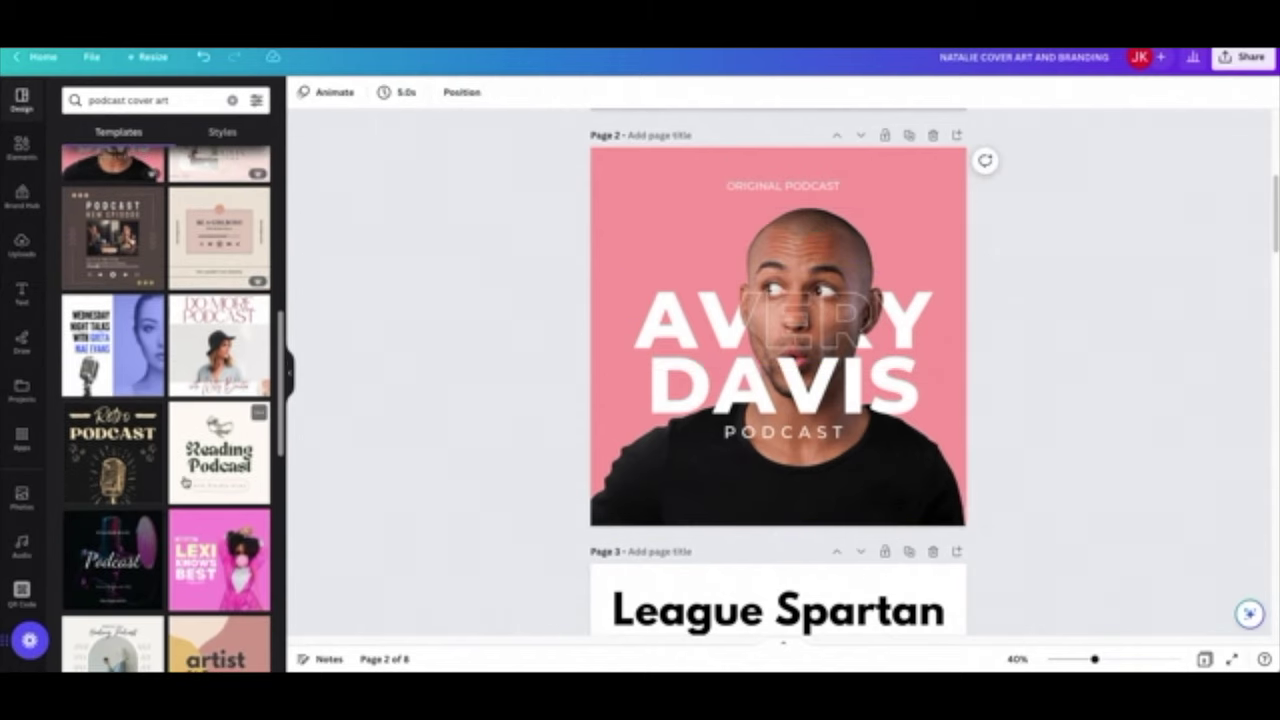
scroll(186, 481, "down", 8)
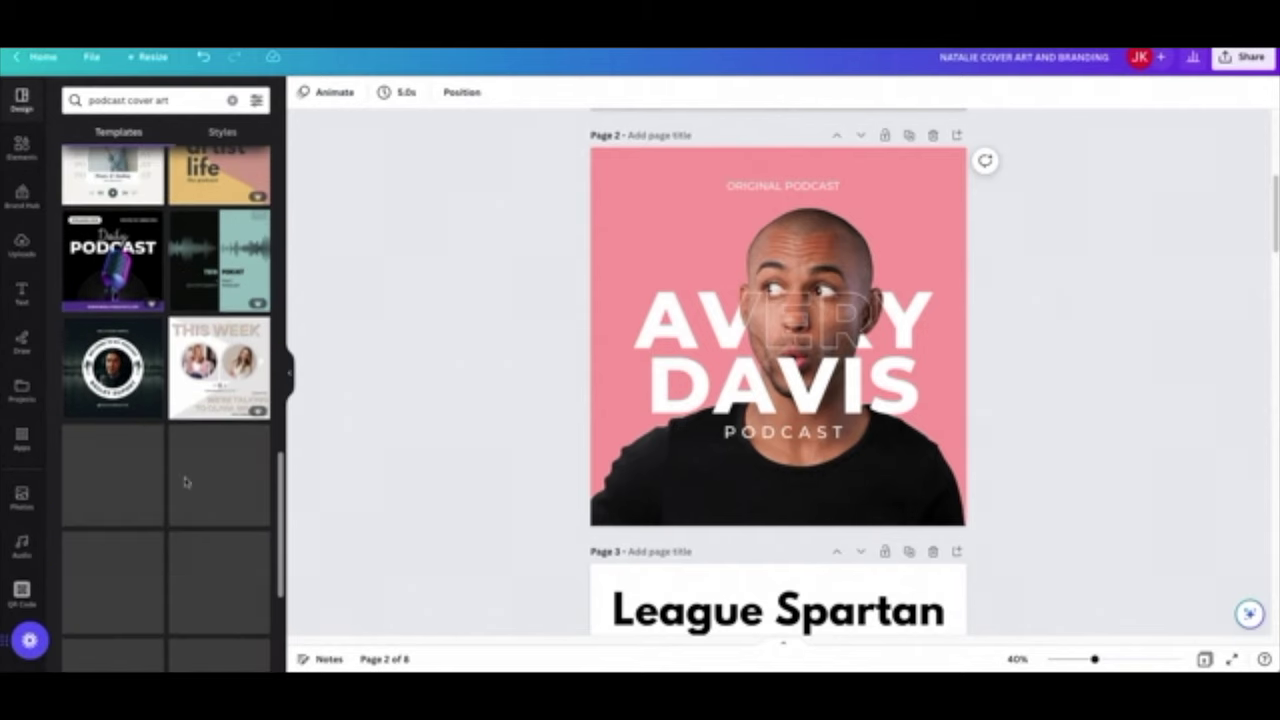
left_click_drag(839, 241, 827, 241)
left_click(1017, 271)
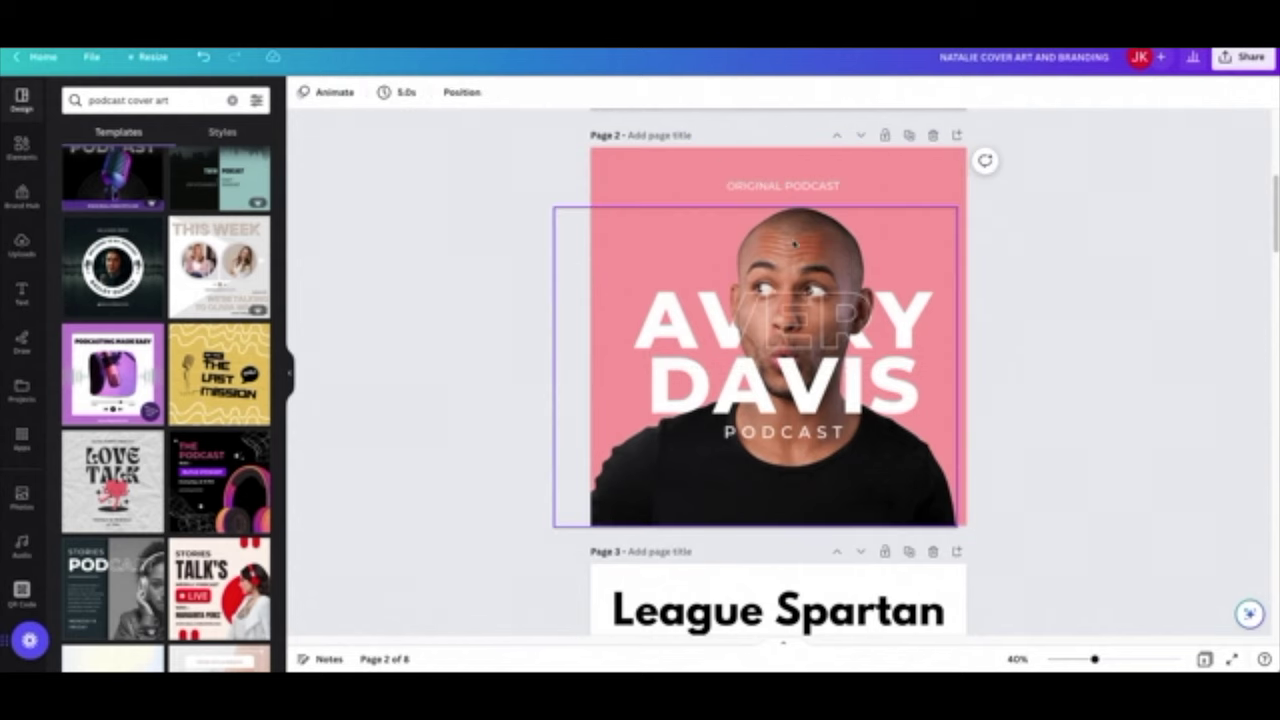
Delete the pink podcast cover page from the design and browse the remaining podcast cover templates.
left_click(760, 240)
scroll(108, 274, "up", 5)
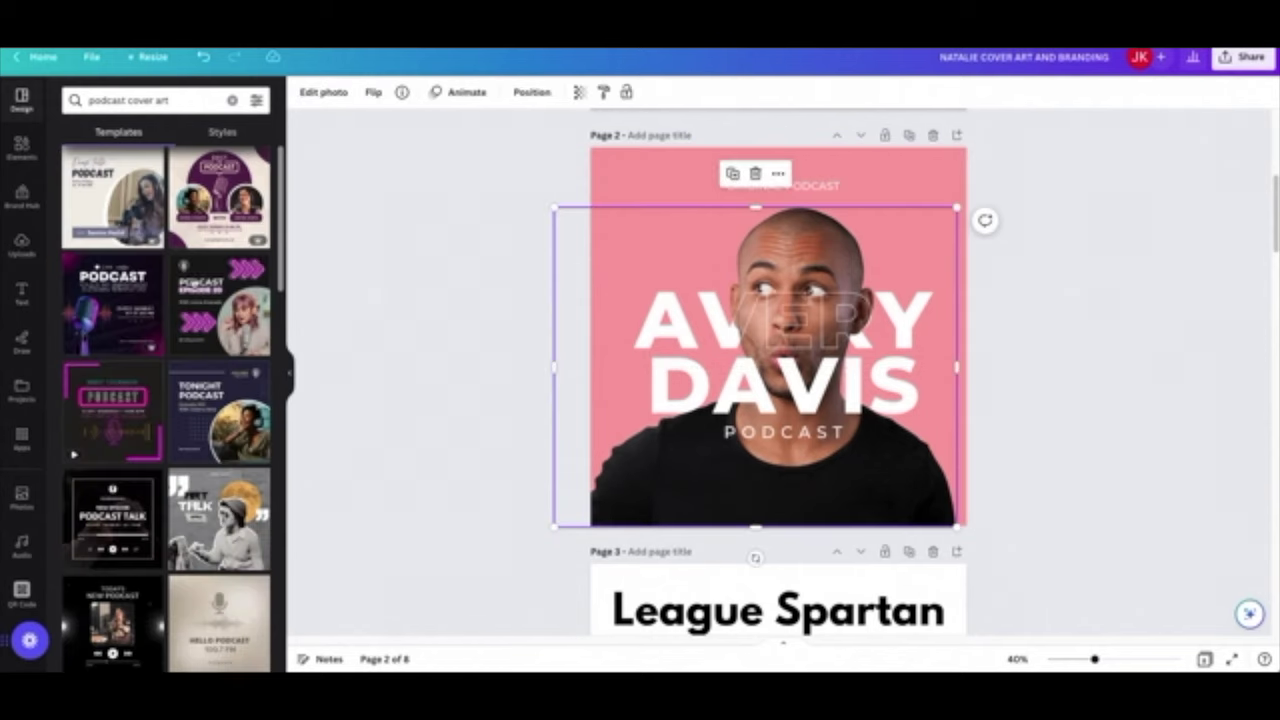
scroll(410, 184, "up", 1)
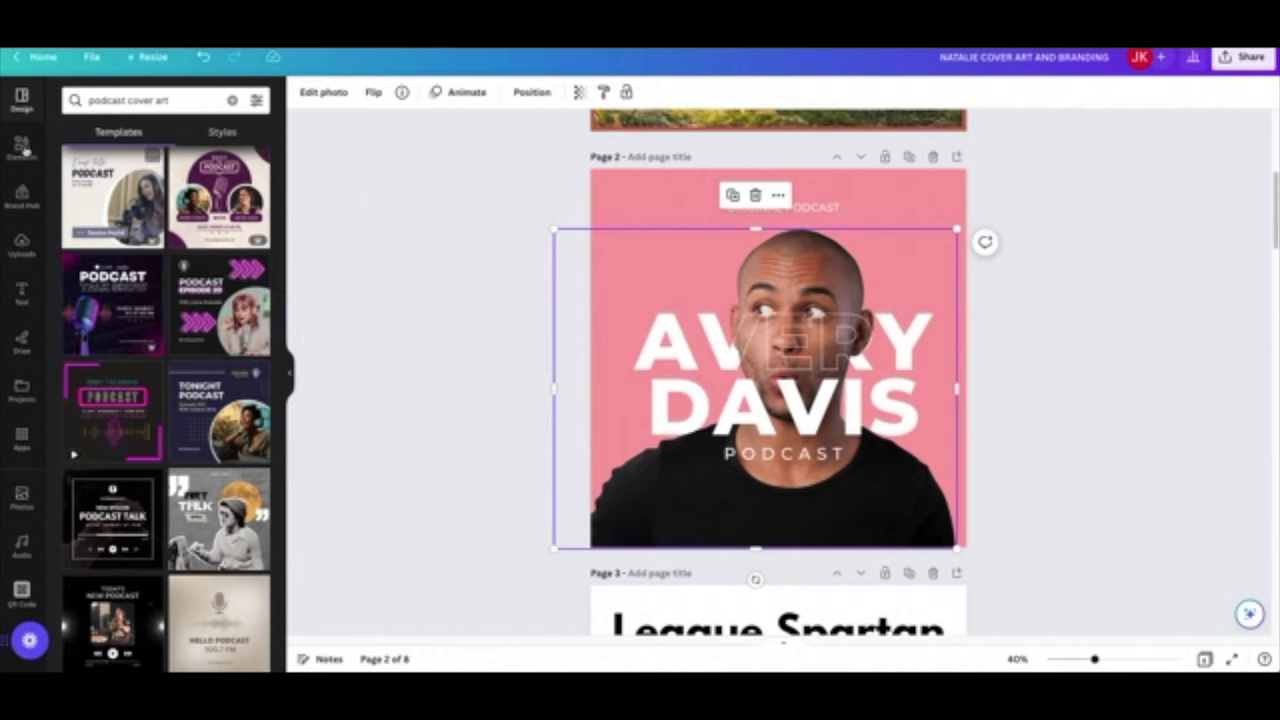
key("Delete")
scroll(205, 474, "down", 8)
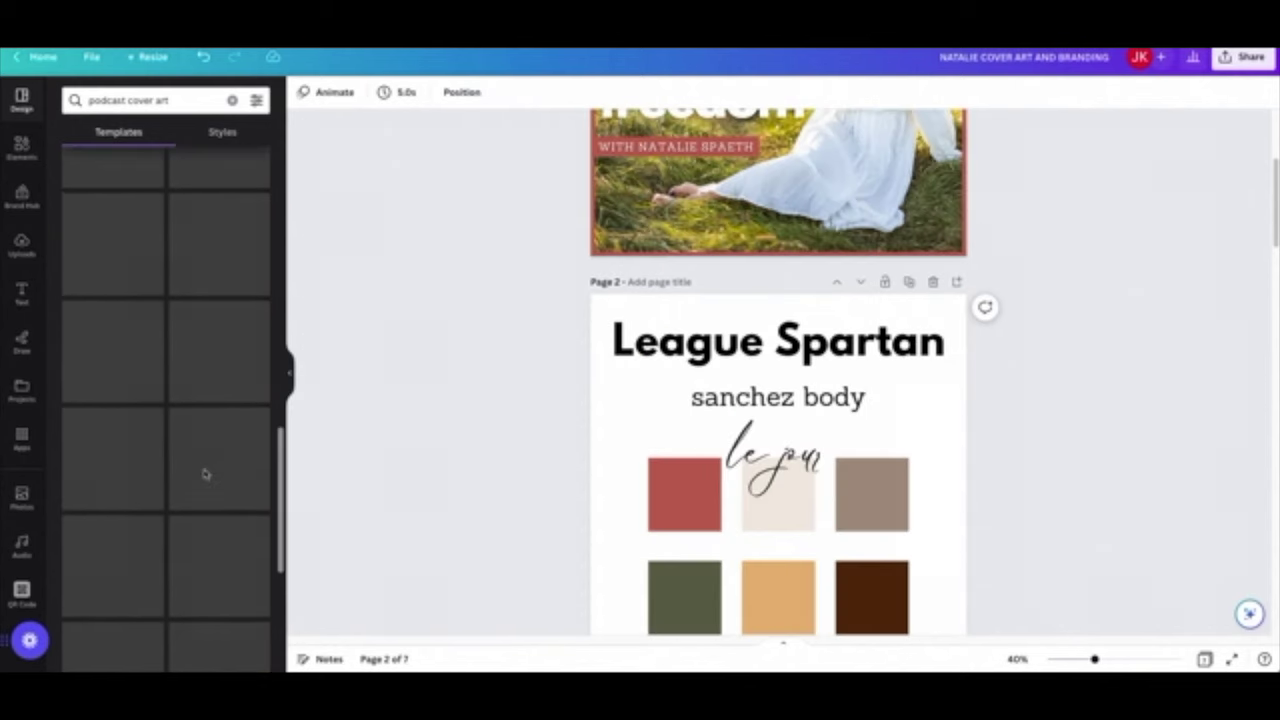
scroll(960, 530, "down", 3)
scroll(1048, 534, "up", 5)
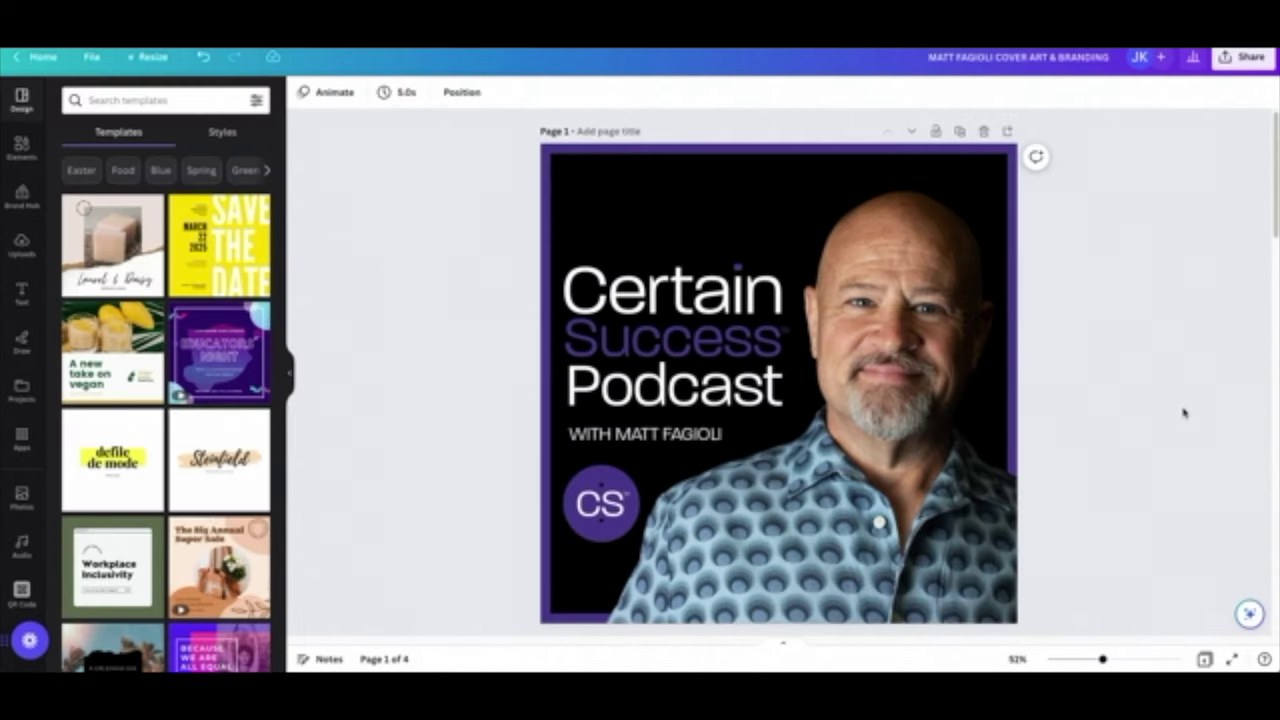
View the Certain Success Podcast cover and switch to the design holding its New Podcast Alert post.
scroll(1183, 411, "down", 1)
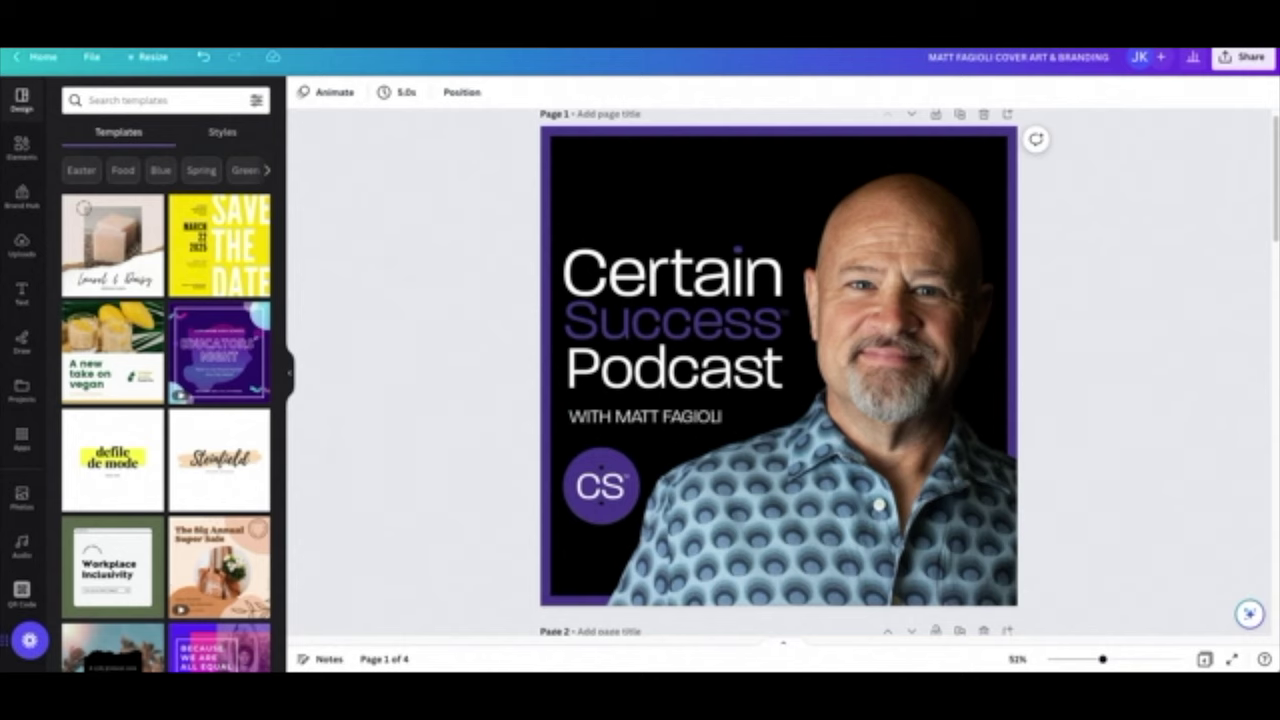
left_click(160, 58)
left_click(196, 174)
left_click(238, 176)
left_click(186, 174)
left_click(445, 197)
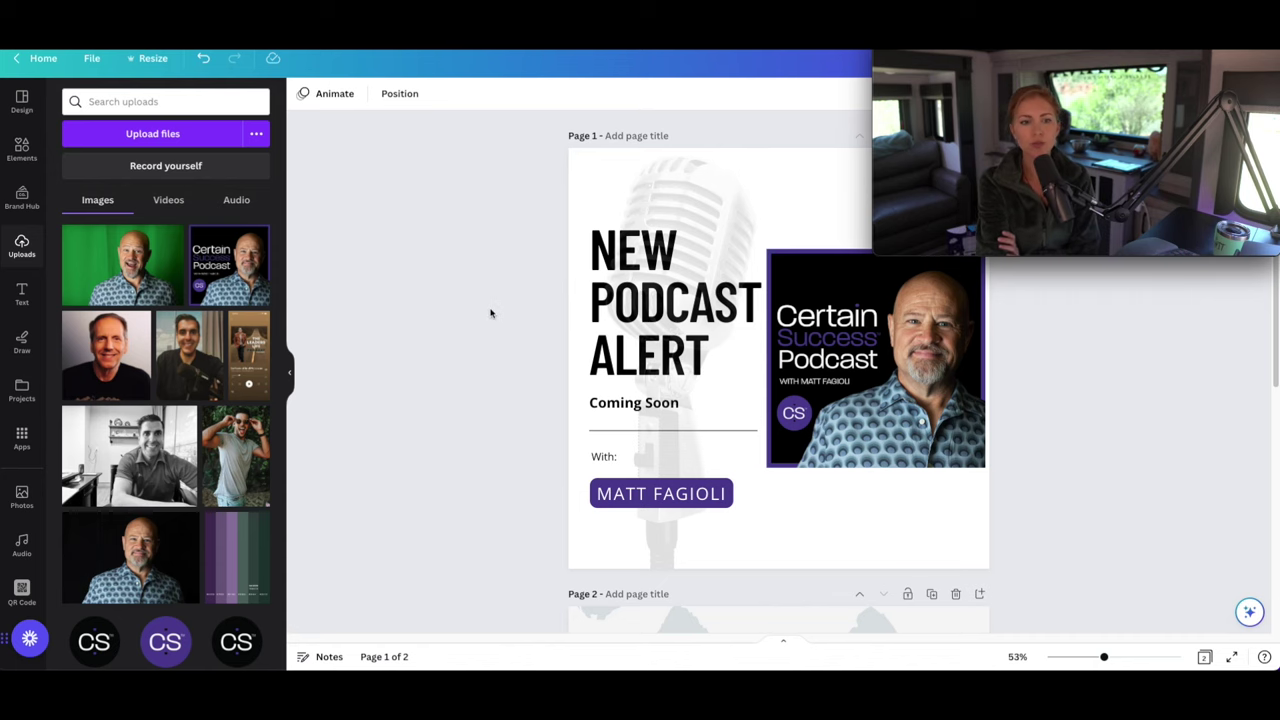
Enlarge the canvas area and look over the New Podcast Alert post and the Weekly Podcast post on page 2.
left_click(294, 371)
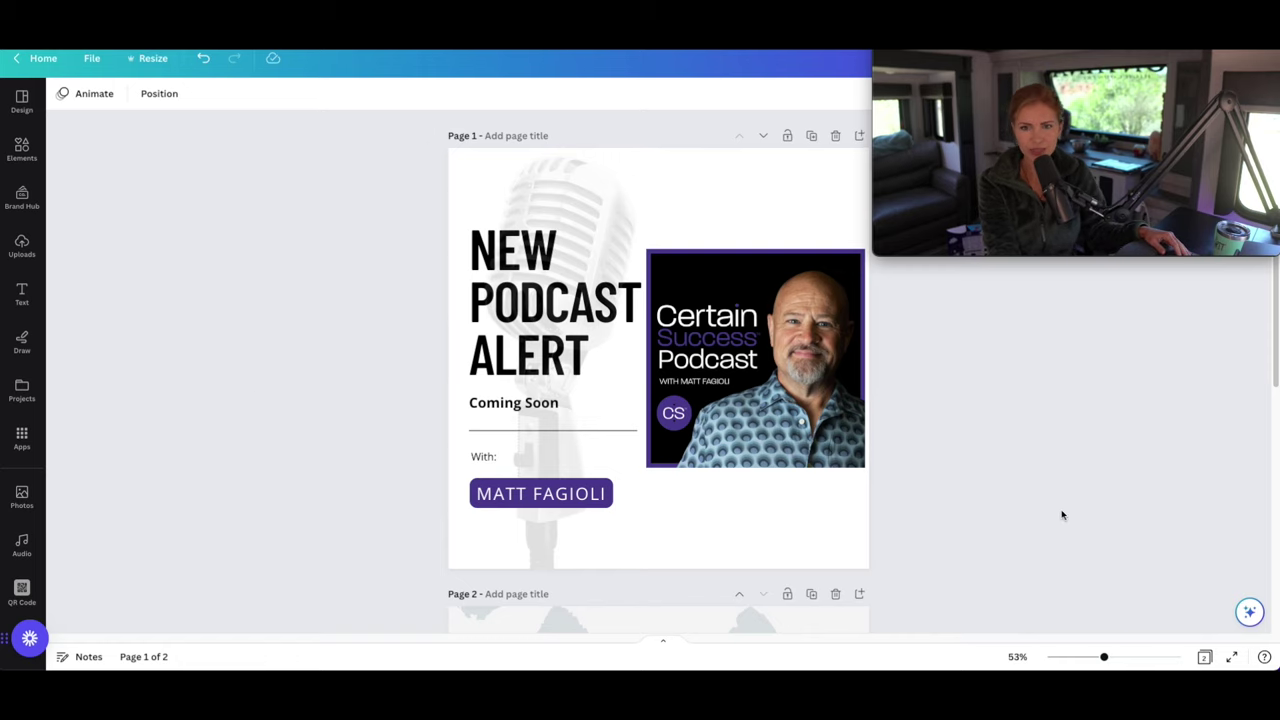
scroll(1059, 517, "down", 5)
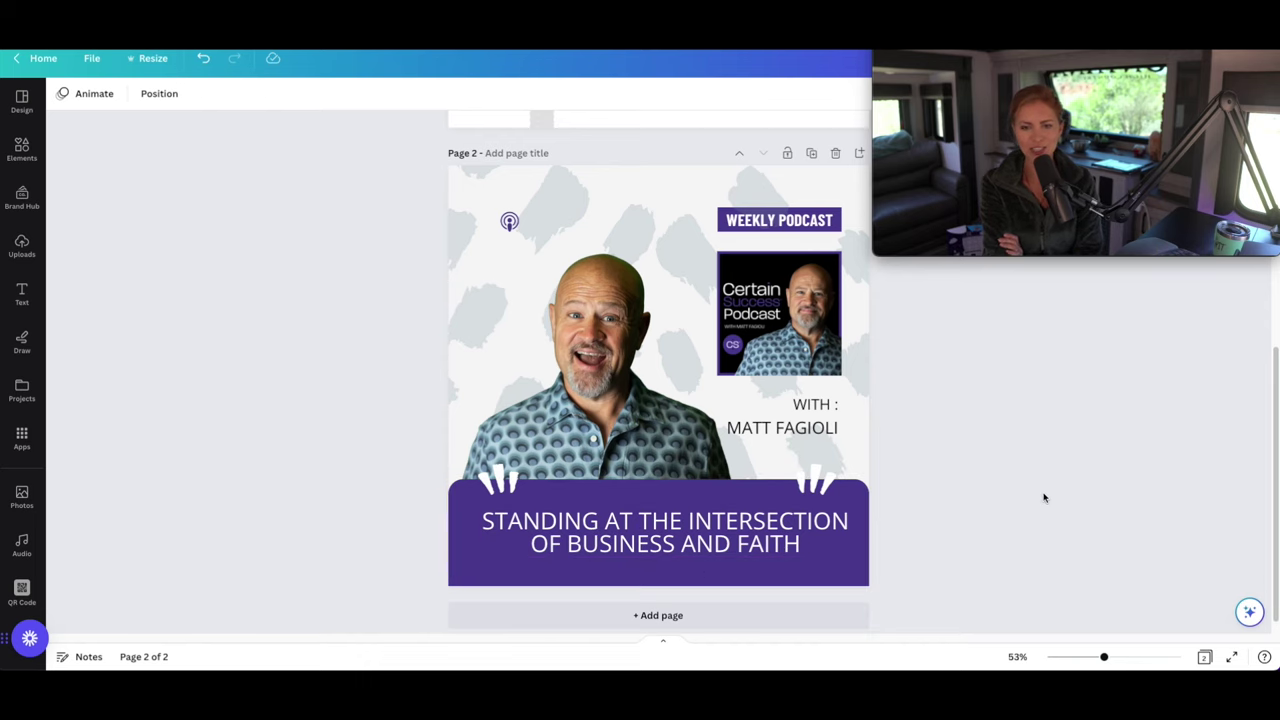
scroll(1045, 494, "down", 1)
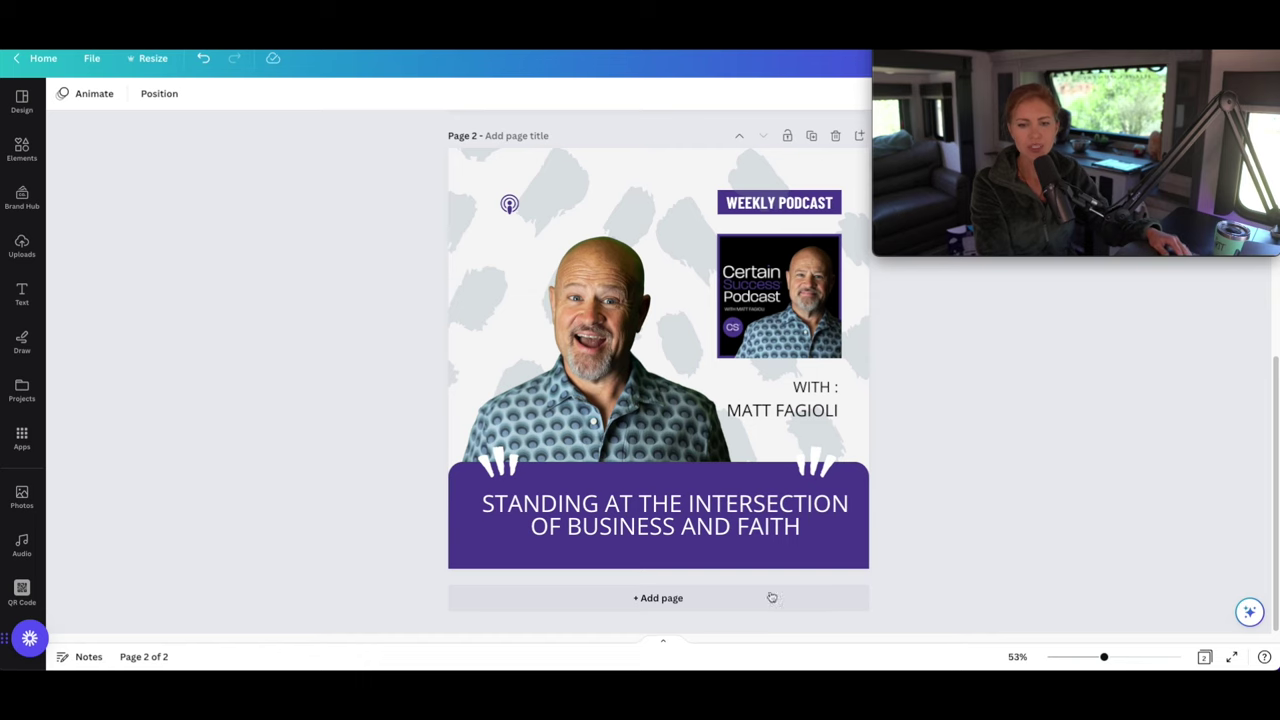
Add a blank third page after the Weekly Podcast post and search the templates for "new podcast".
left_click(694, 600)
left_click(19, 100)
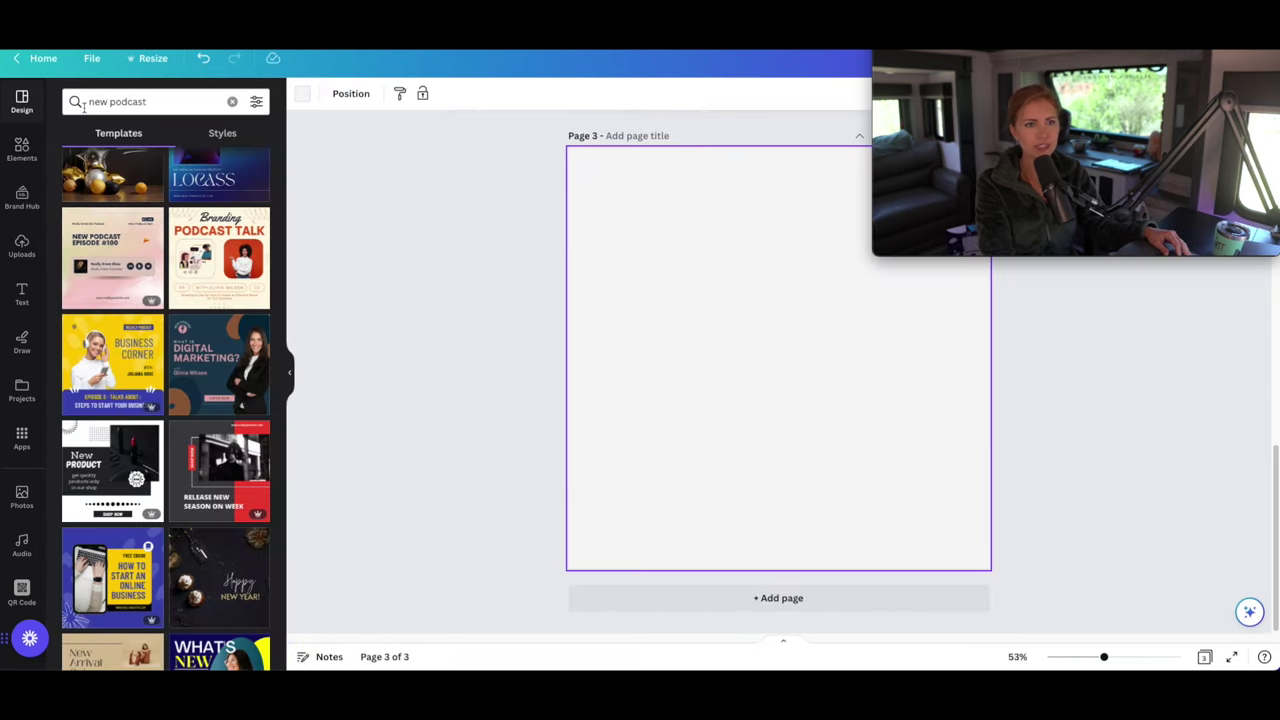
left_click(234, 103)
type("new podcast")
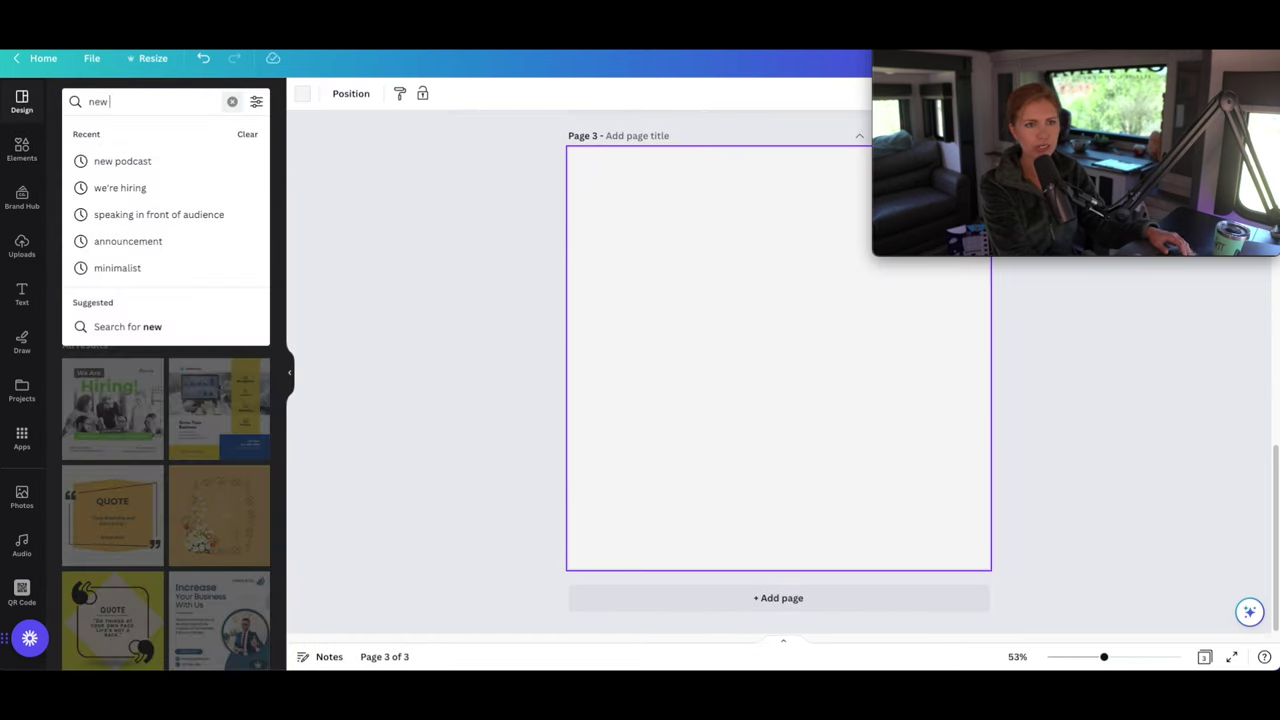
key("Return")
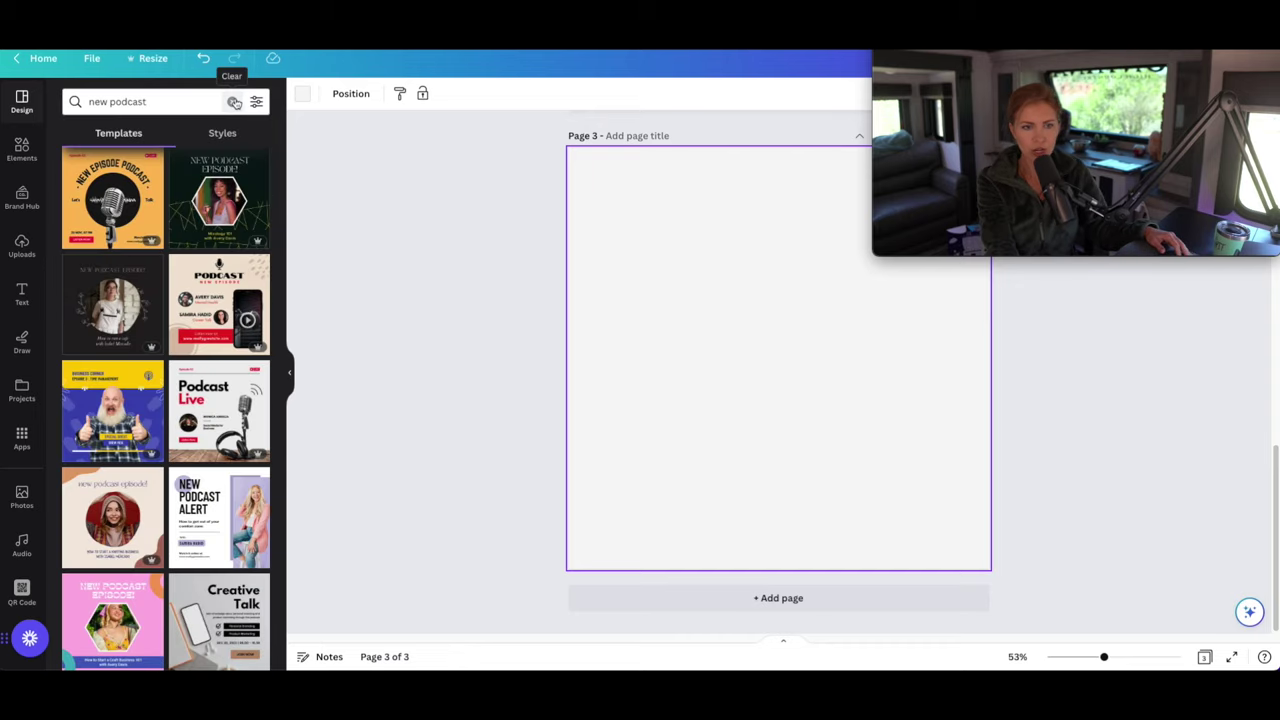
Search the templates for "launch" and apply the "Coming Soon!" new collection template with the phone frame to page 3.
left_click(232, 101)
type("launch")
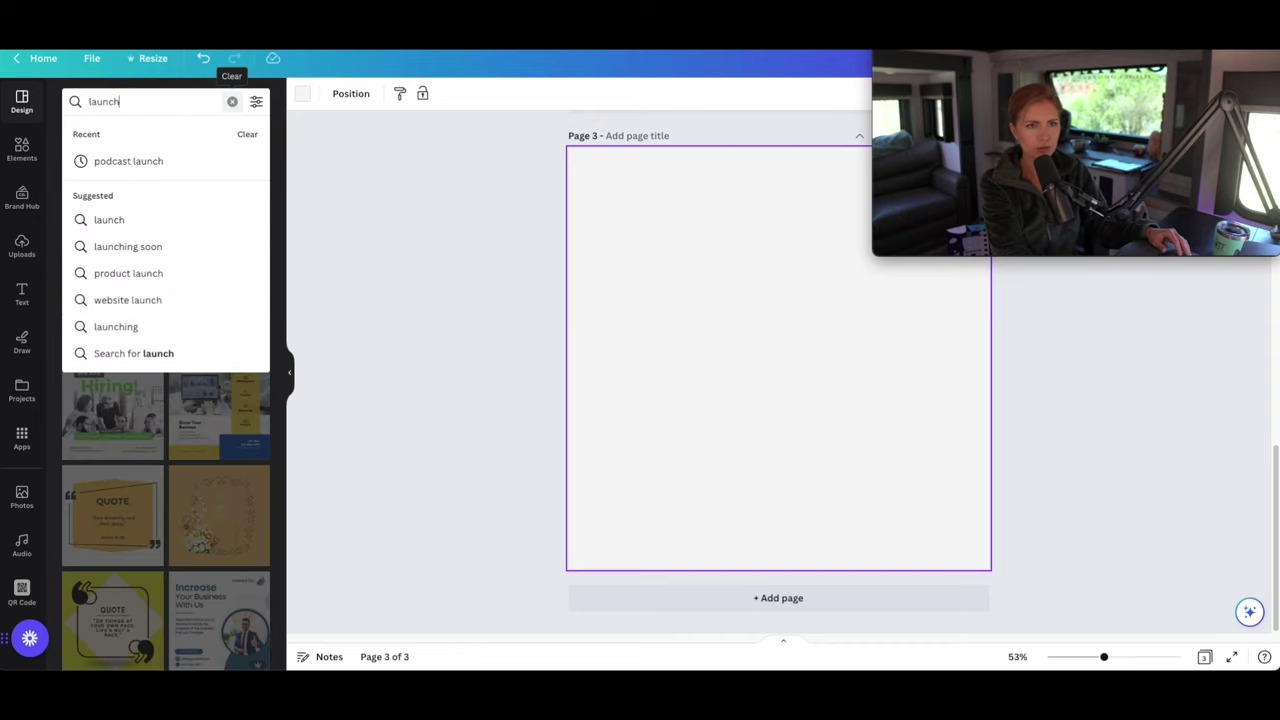
key("Return")
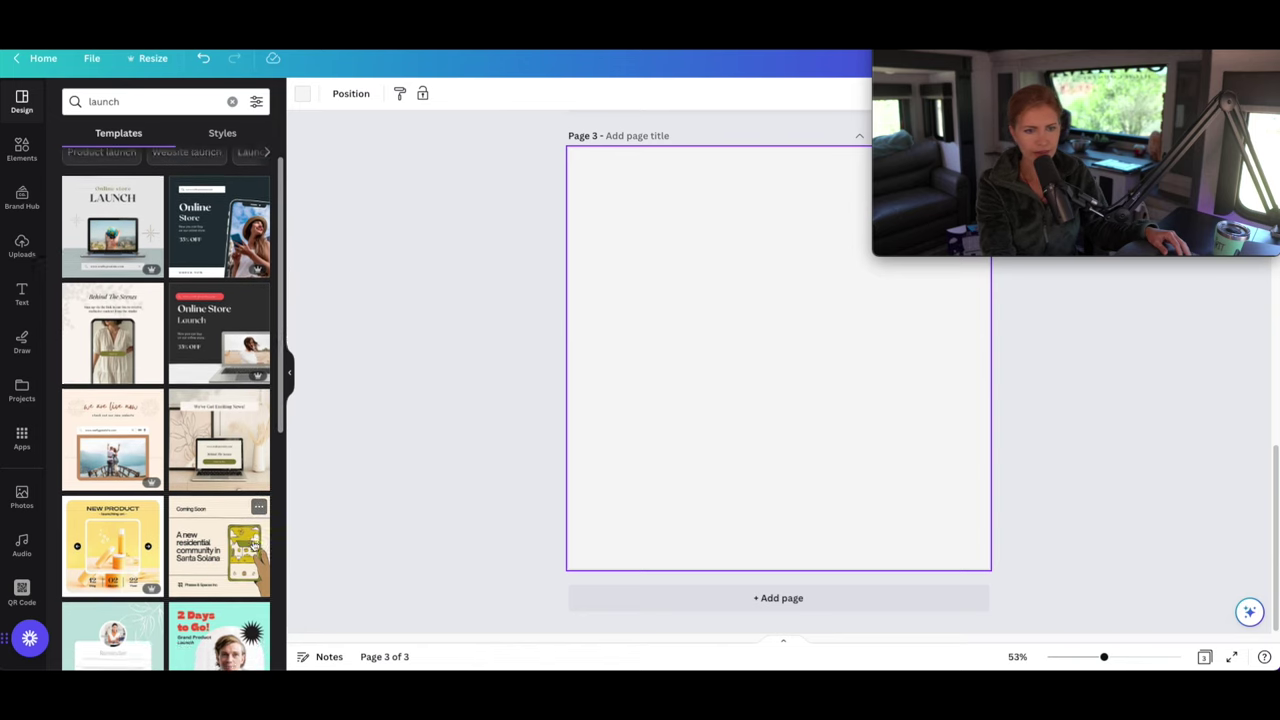
scroll(258, 530, "down", 1)
scroll(258, 548, "down", 3)
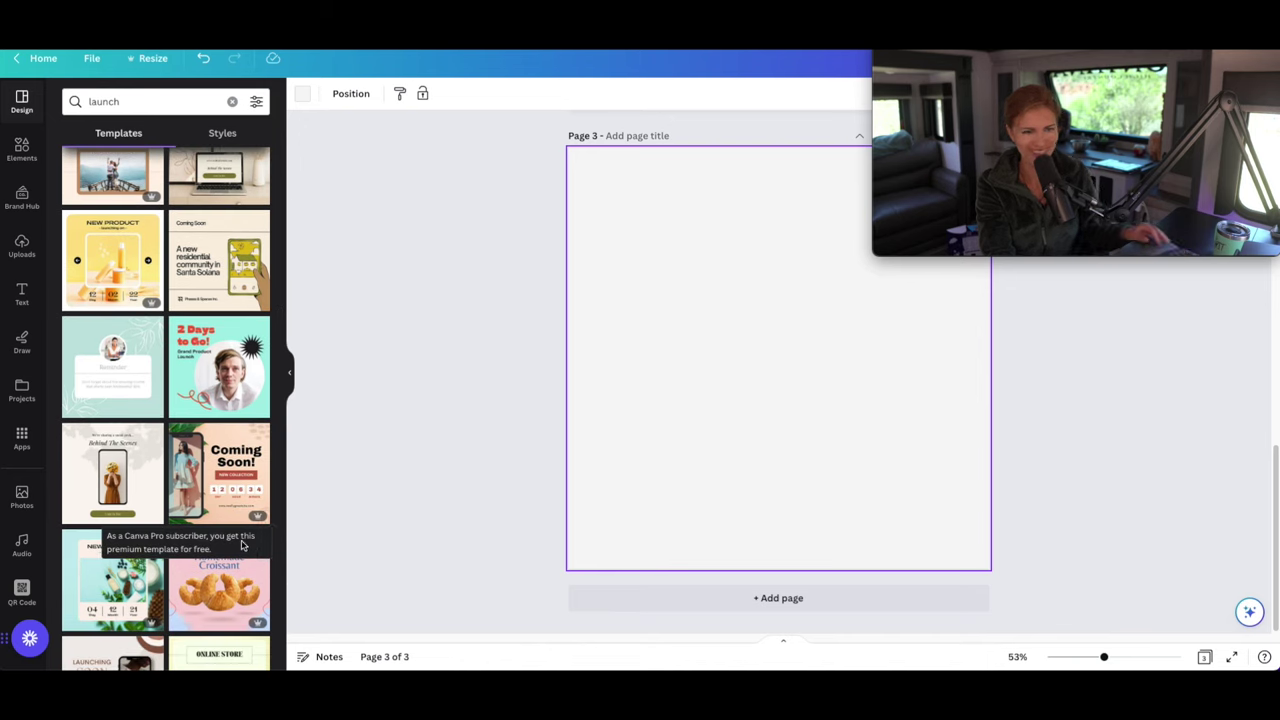
scroll(210, 498, "down", 1)
scroll(210, 498, "down", 2)
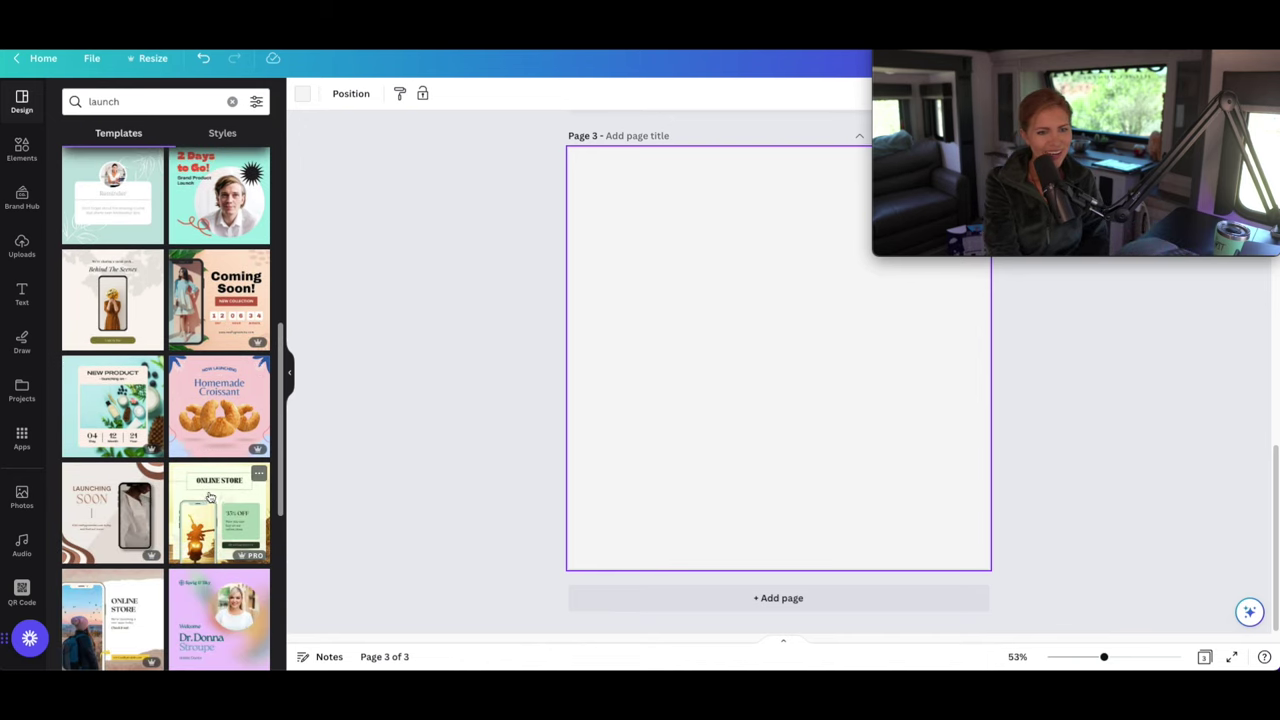
left_click(218, 300)
Remove the woman's photo from the phone frame and delete the peach leaf background from the Coming Soon page.
left_click_drag(766, 435, 654, 295)
key("ctrl+z")
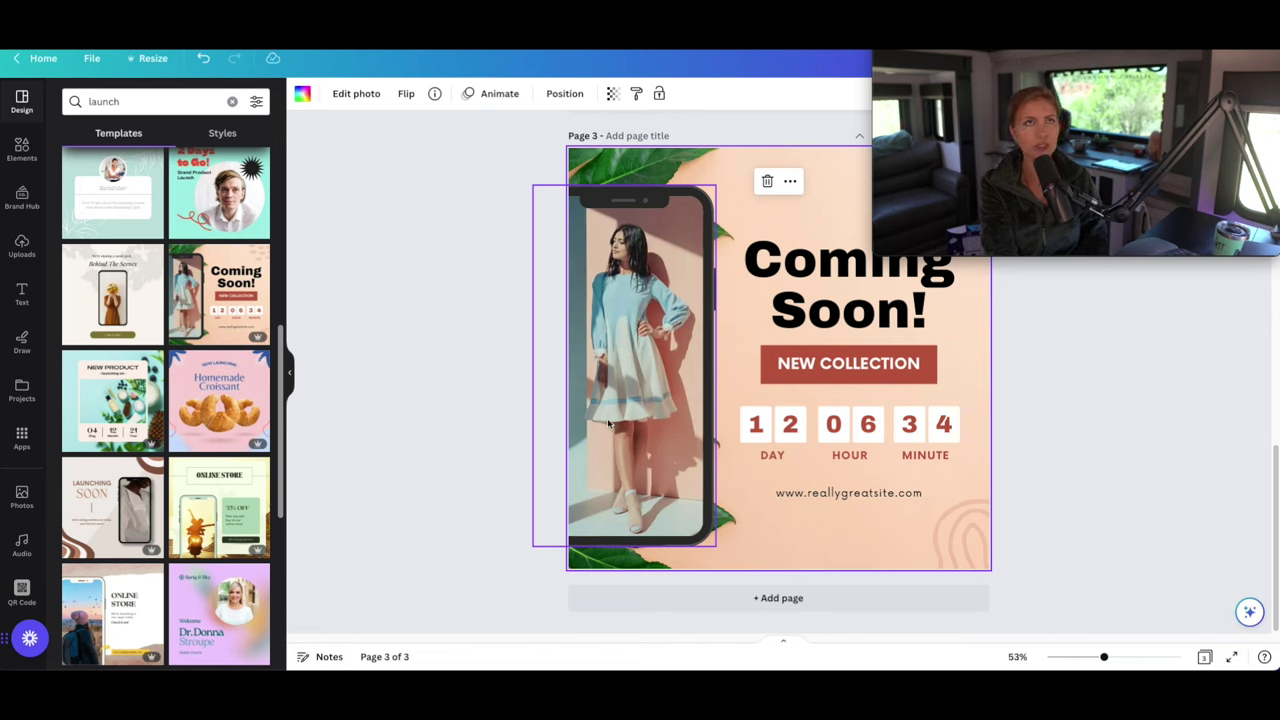
left_click(607, 418)
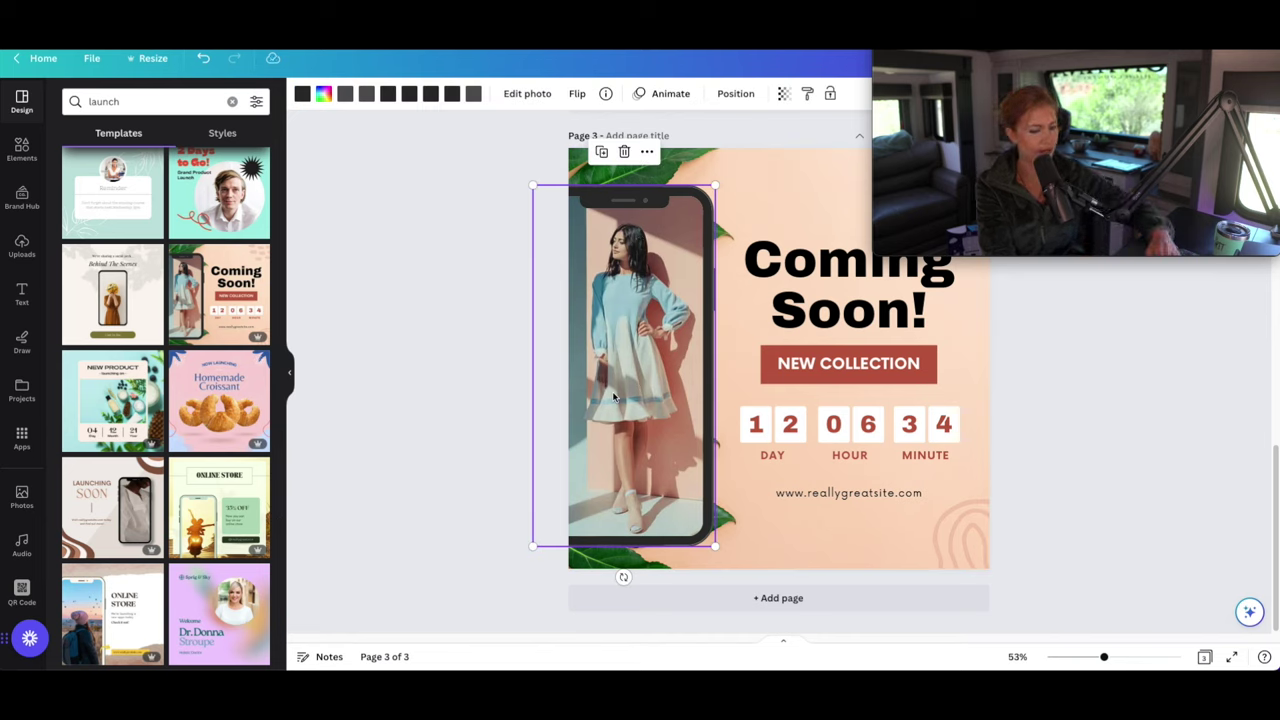
key("Delete")
left_click(795, 162)
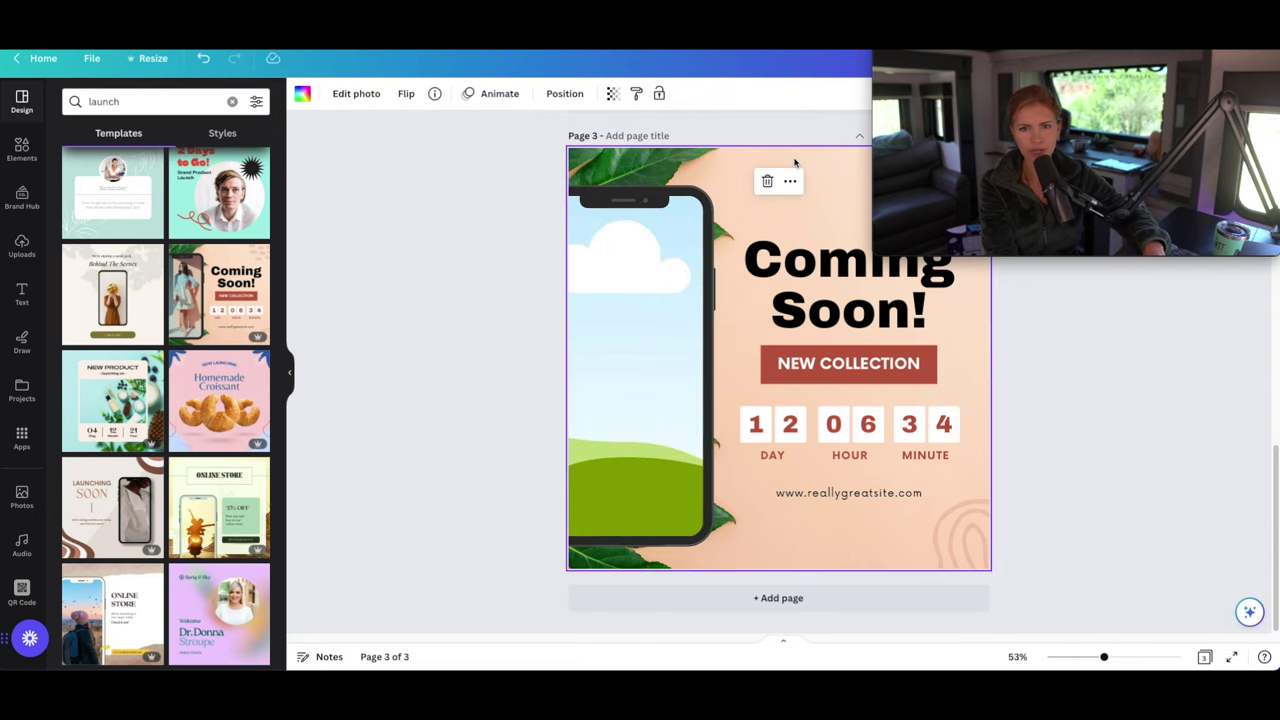
double_click(980, 380)
key("Delete")
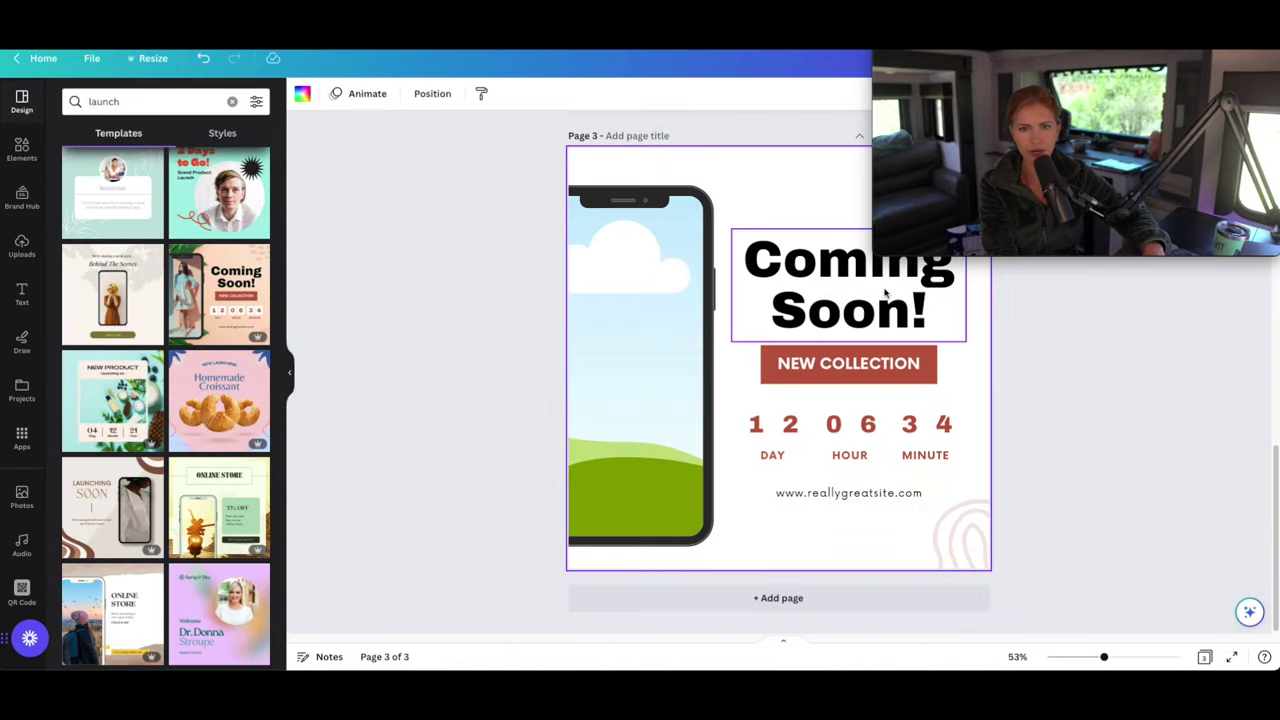
Search the elements for "desk flatlay" and show all matching photos.
left_click(22, 150)
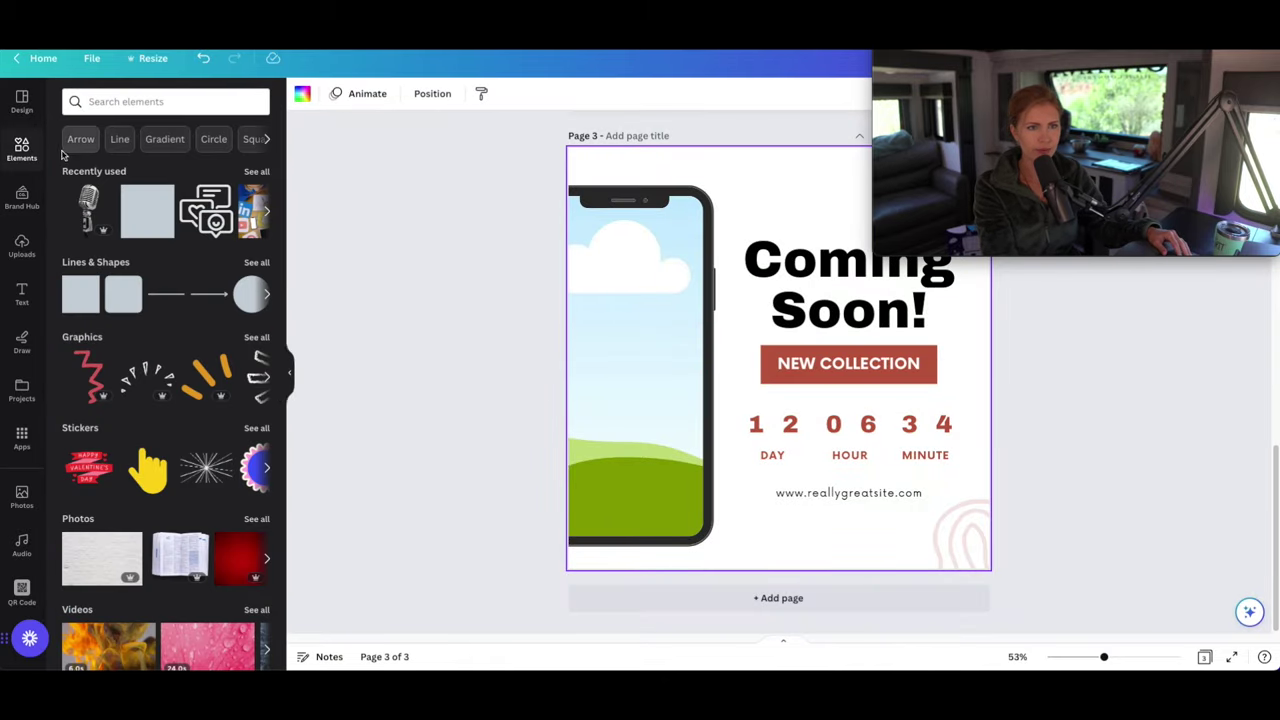
left_click(30, 108)
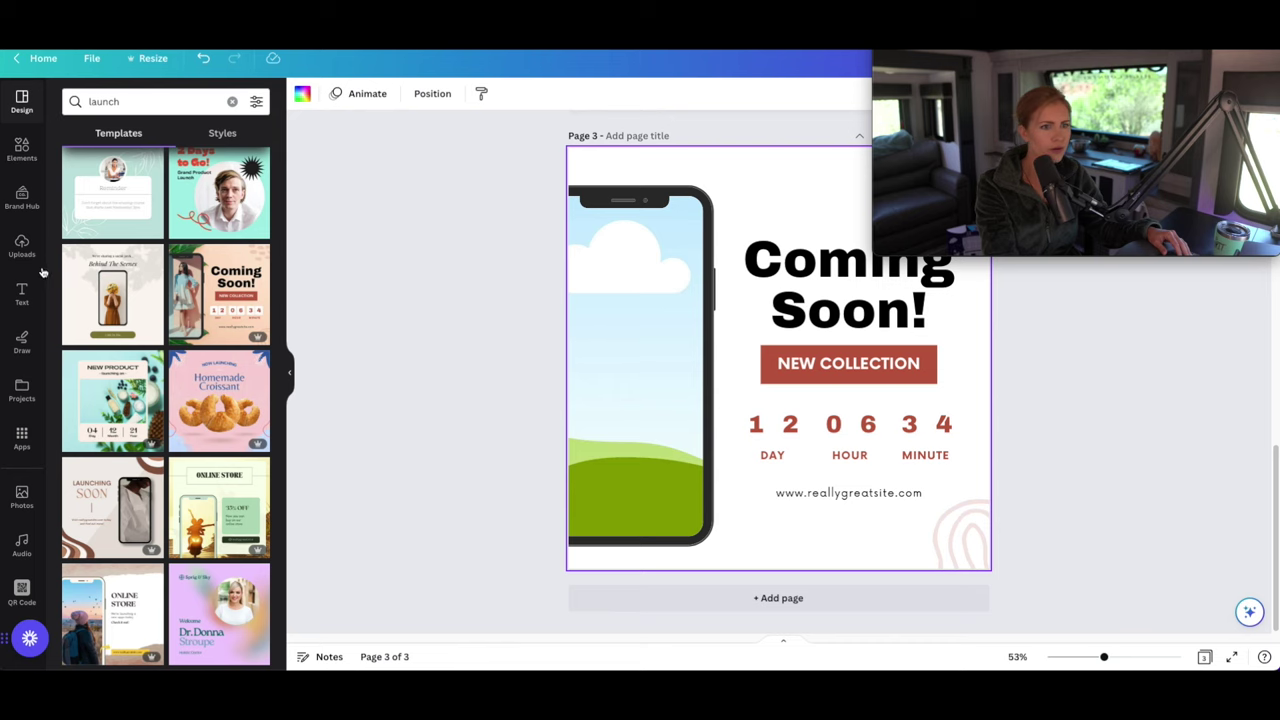
left_click(22, 150)
left_click(145, 101)
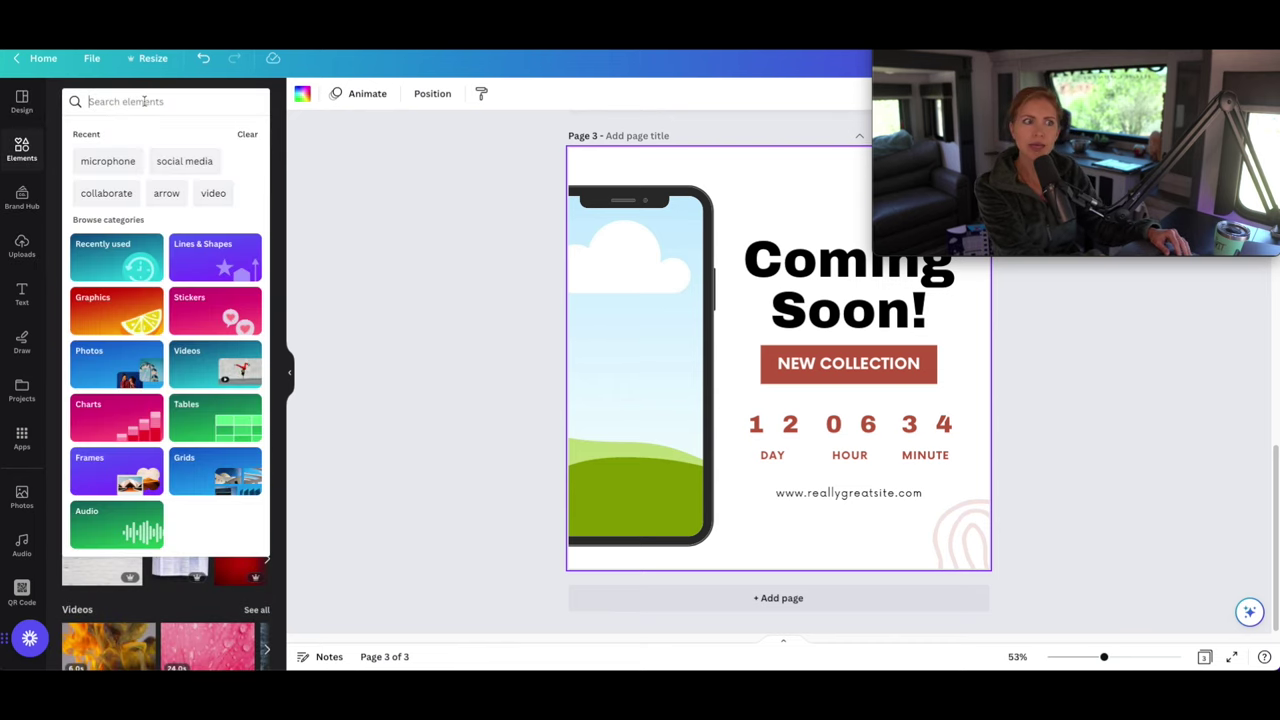
type("desk flatl")
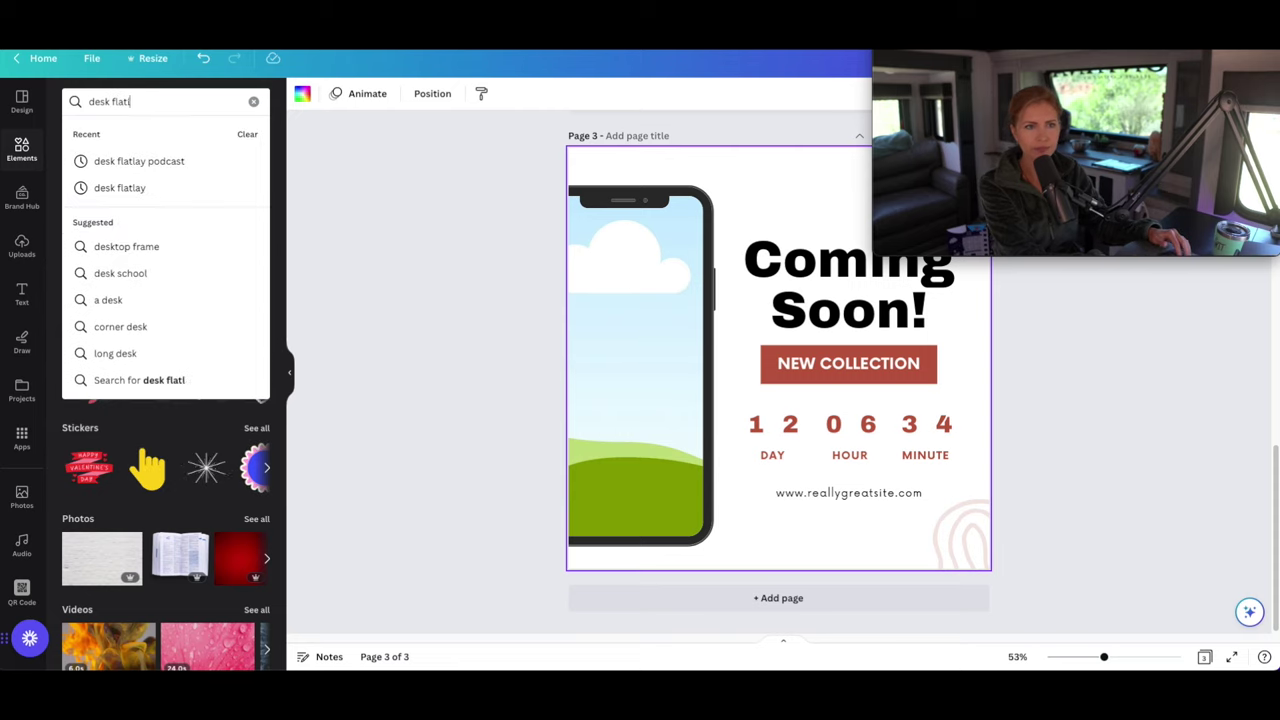
type("ay")
key("Return")
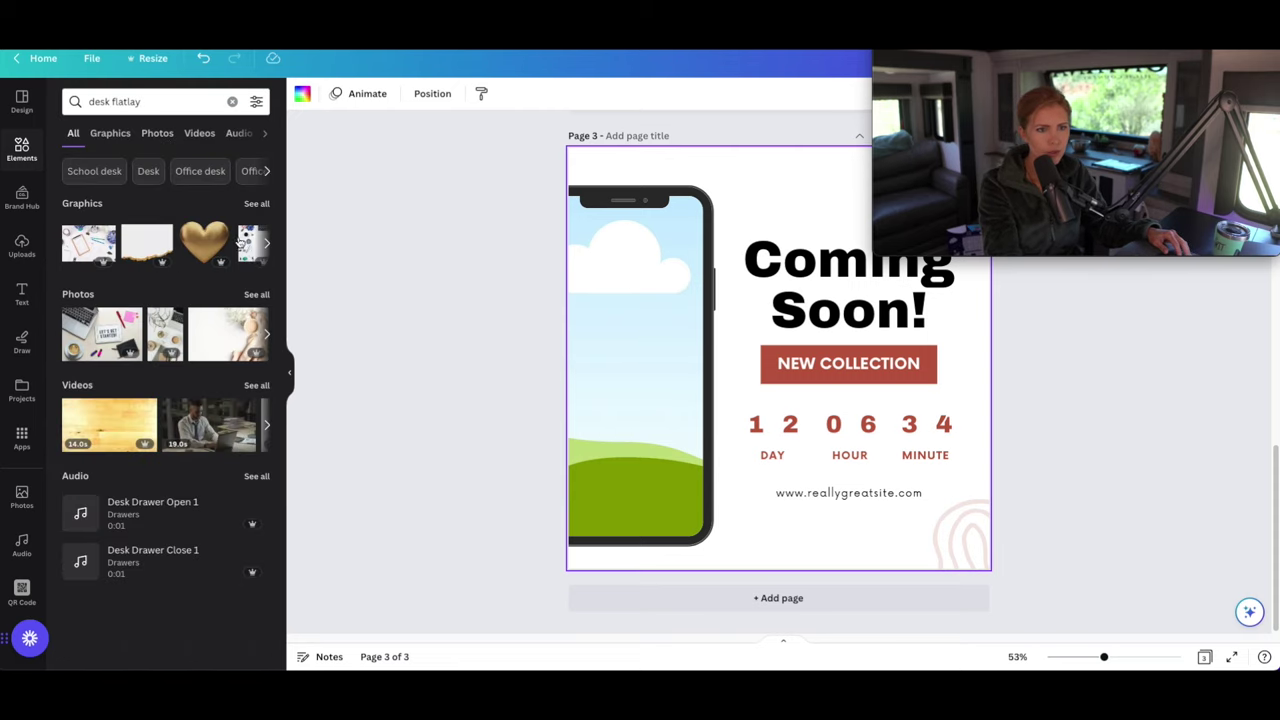
left_click(258, 294)
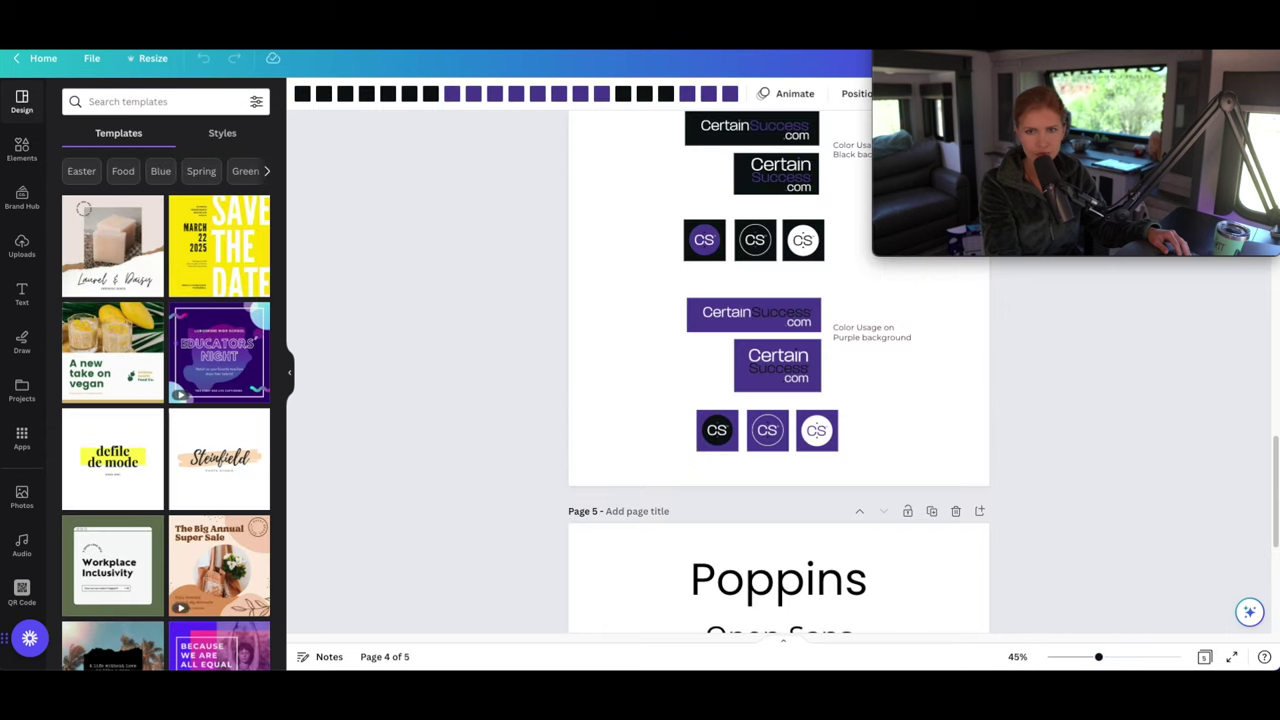
Examine the Certain Success Podcast covers and the brand guidelines pages for logos, colours and fonts.
scroll(977, 440, "up", 5)
scroll(1039, 483, "up", 10)
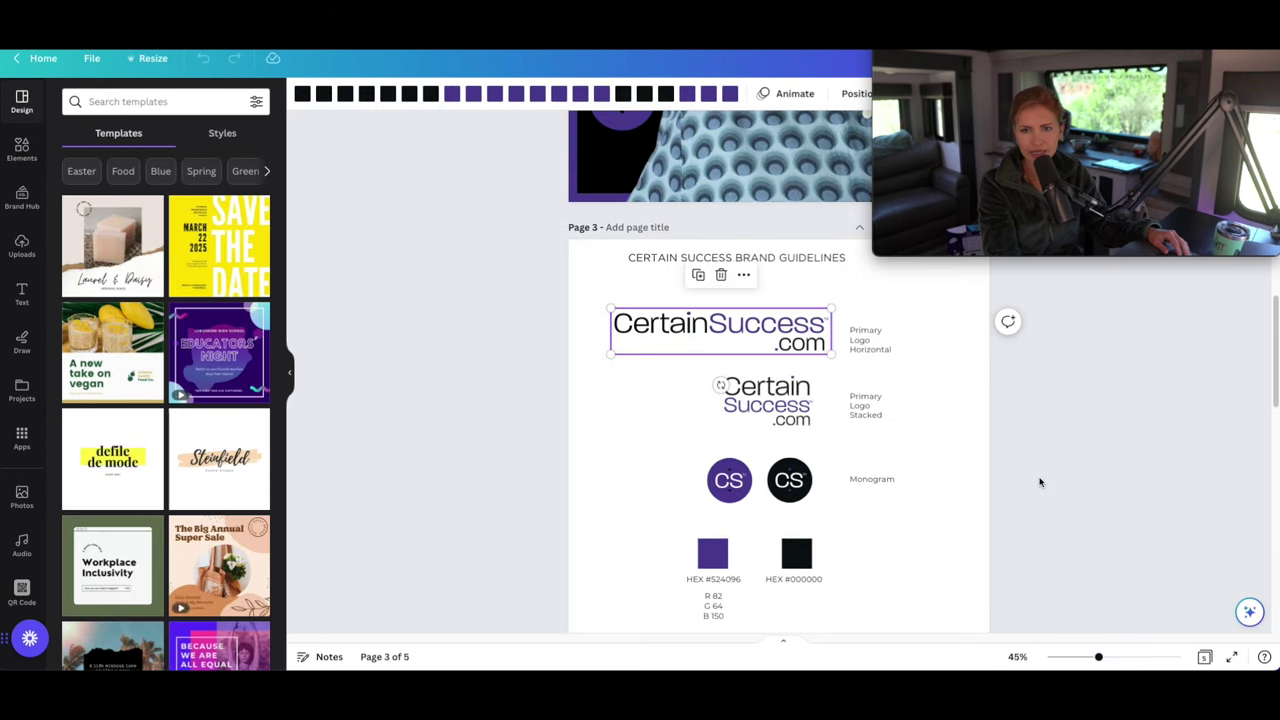
scroll(1039, 483, "up", 4)
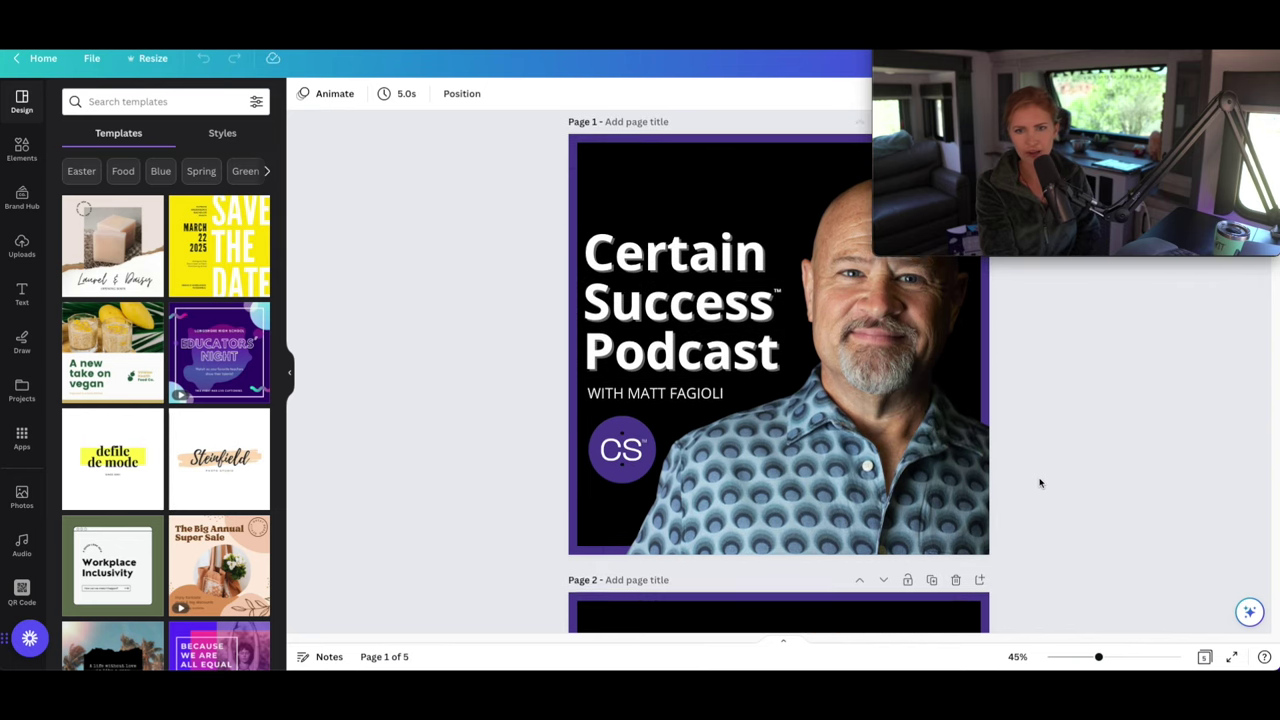
scroll(1040, 485, "down", 9)
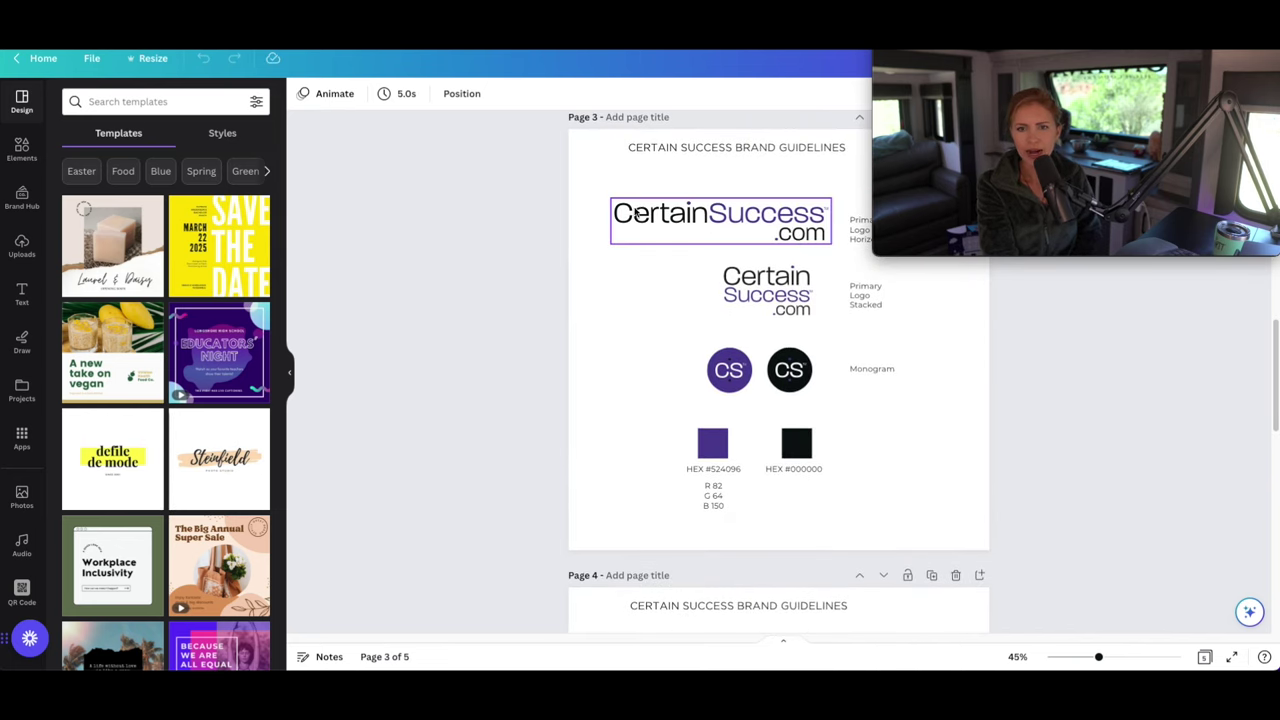
scroll(742, 314, "down", 2)
scroll(1006, 463, "down", 7)
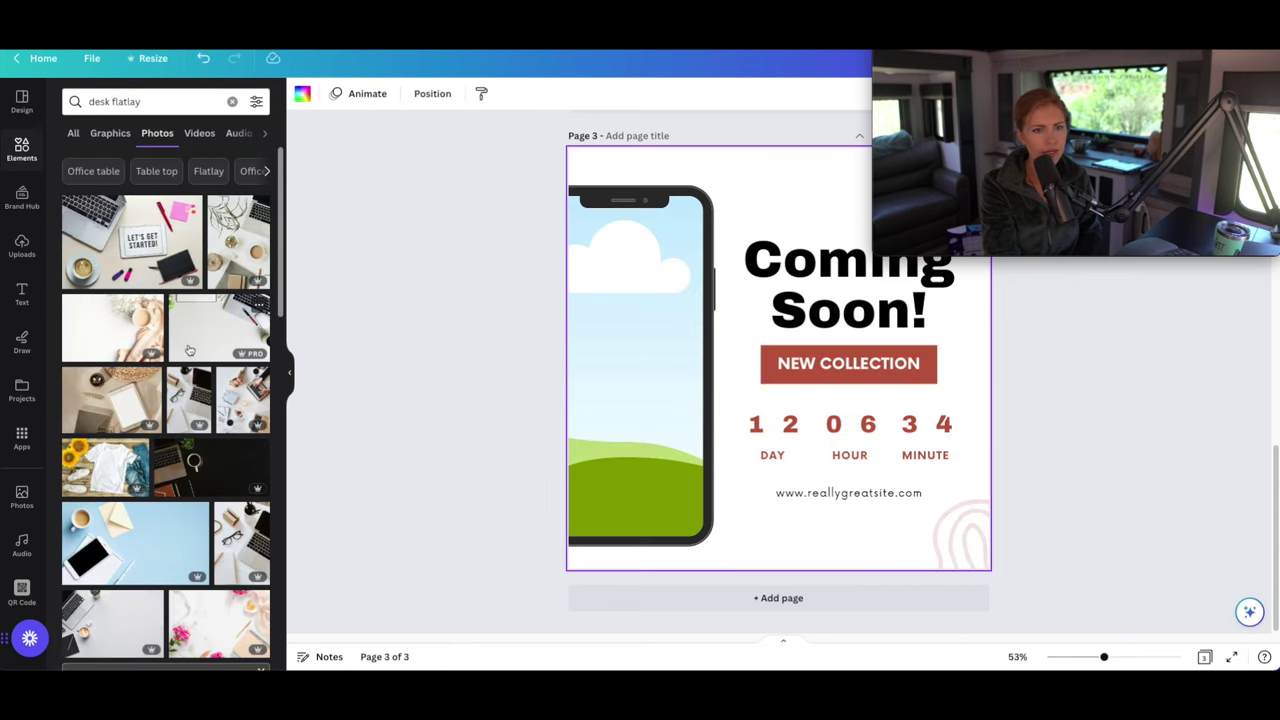
Try the laptop-and-glasses and grey plant desk flatlay photos as the background of the Coming Soon page.
scroll(190, 380, "down", 2)
left_click_drag(242, 440, 745, 174)
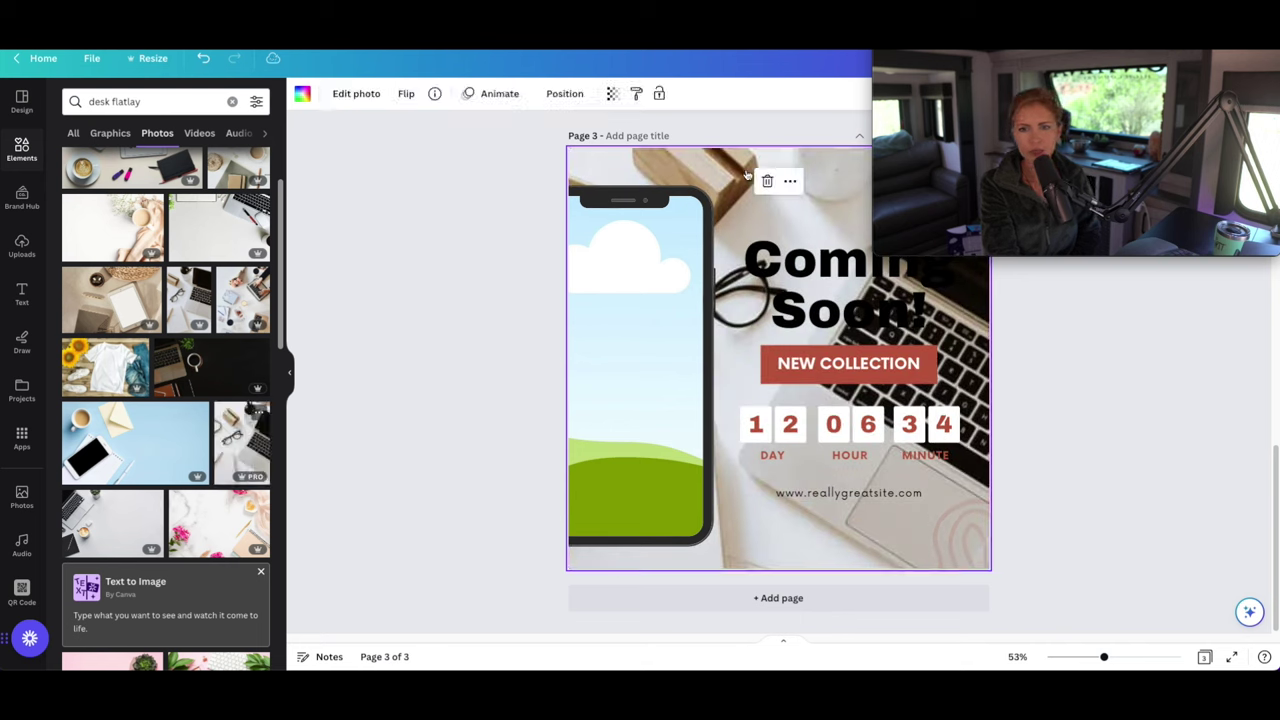
left_click_drag(102, 546, 675, 175)
scroll(173, 541, "down", 8)
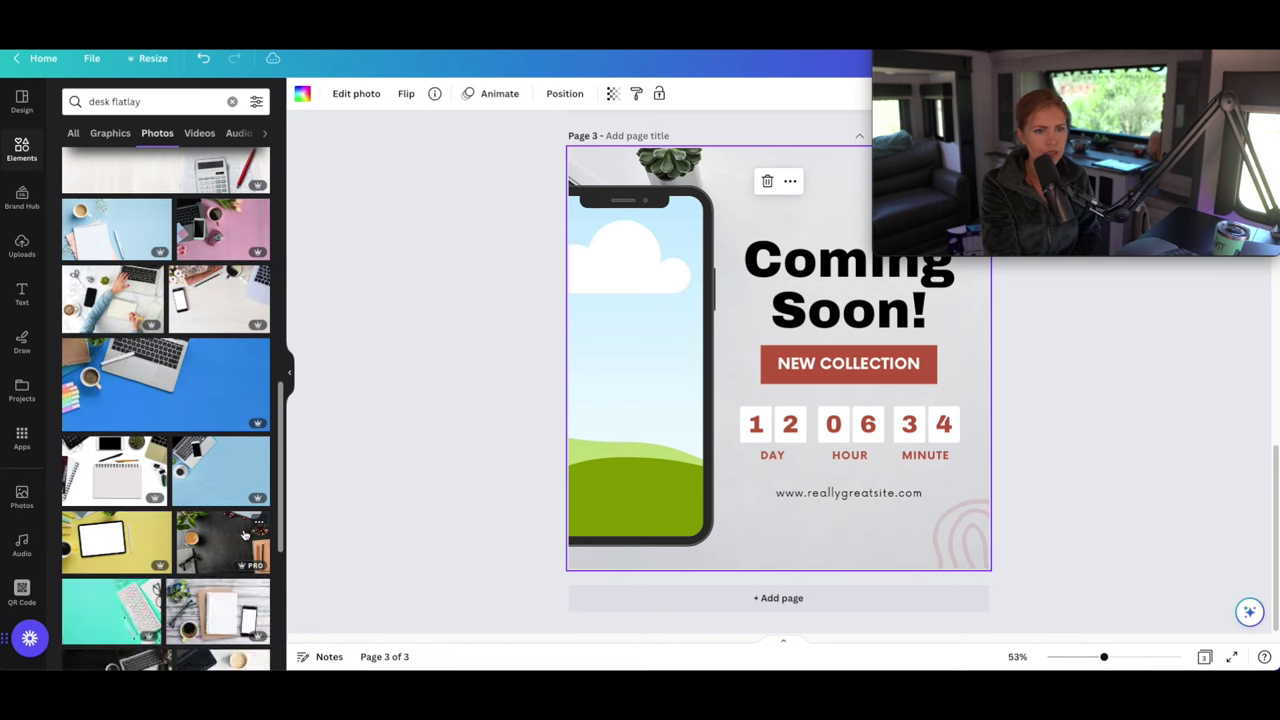
scroll(245, 535, "down", 3)
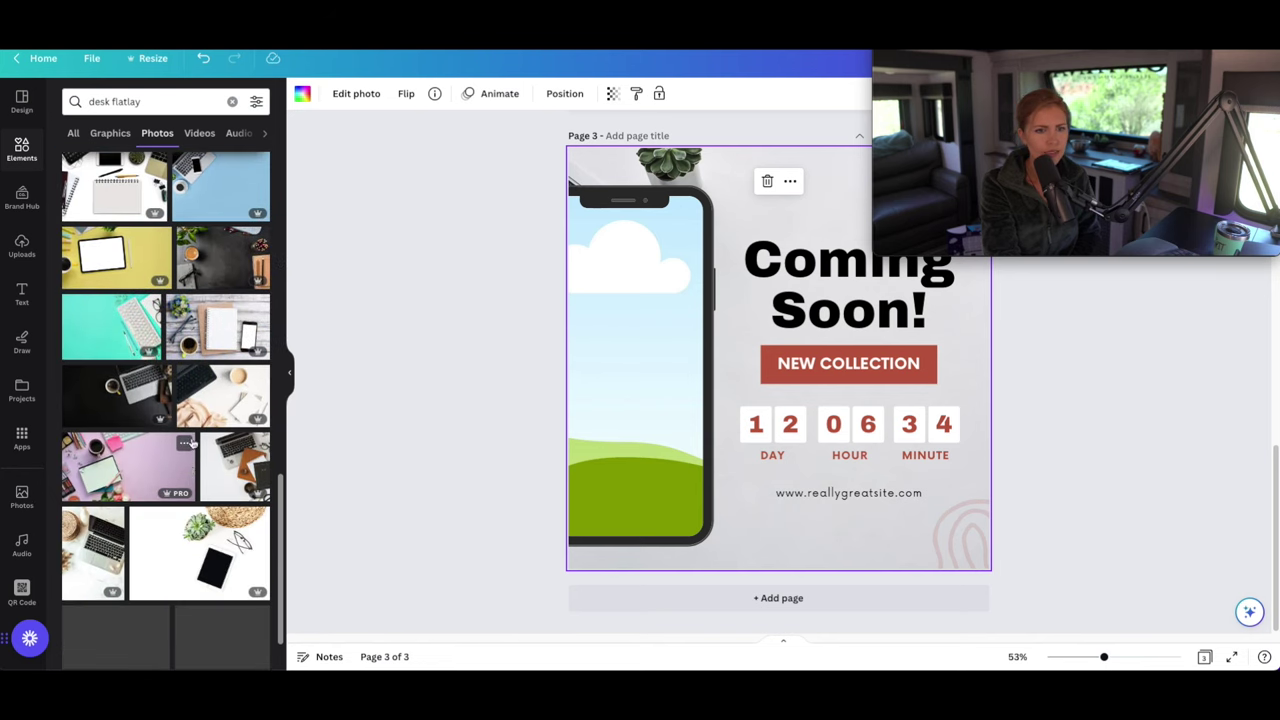
Search the photos for "desk flatlay with microphone or headphones" and set the microphone and headphones photo as the page background.
left_click(160, 101)
type("with ")
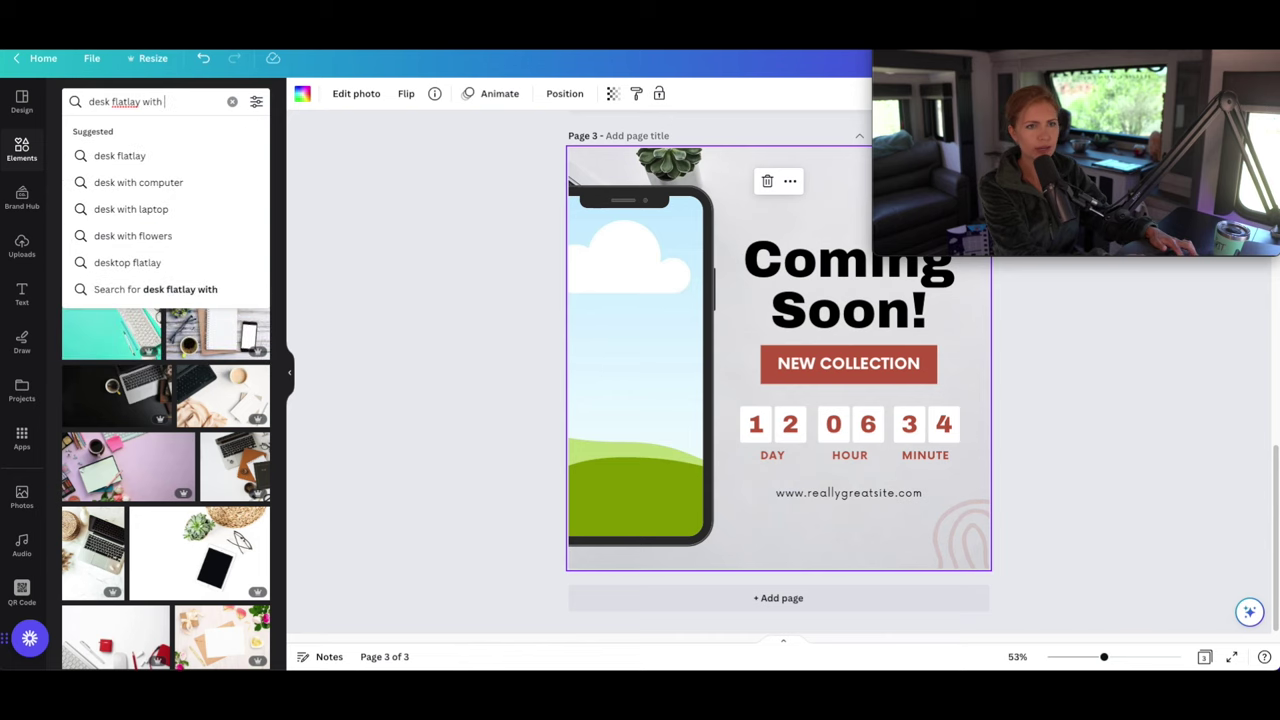
type("microphone or headphones")
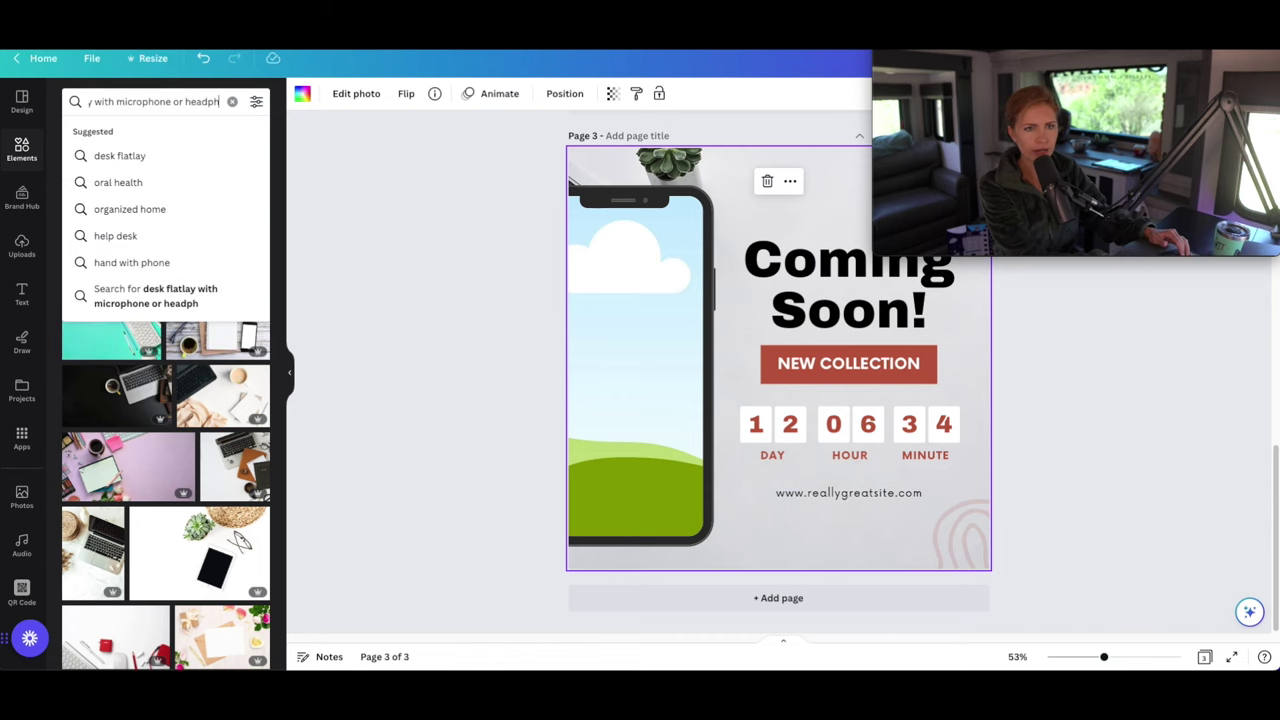
key("Return")
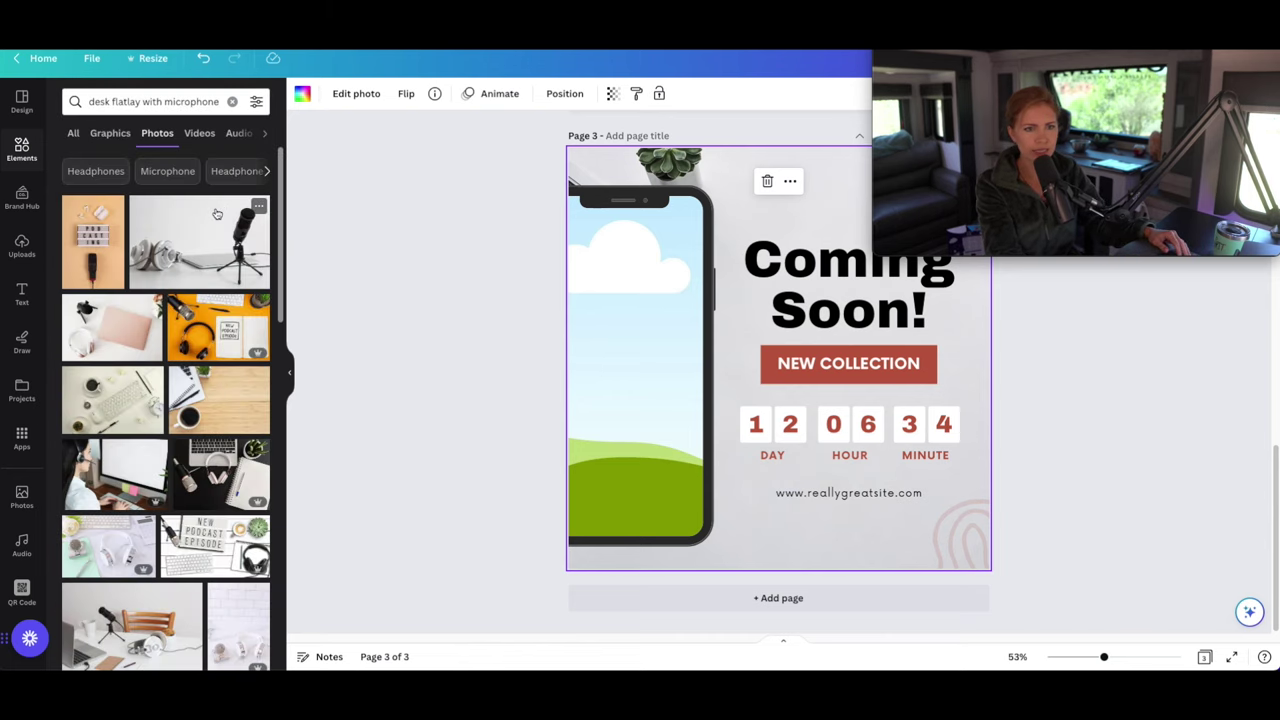
left_click_drag(217, 214, 823, 163)
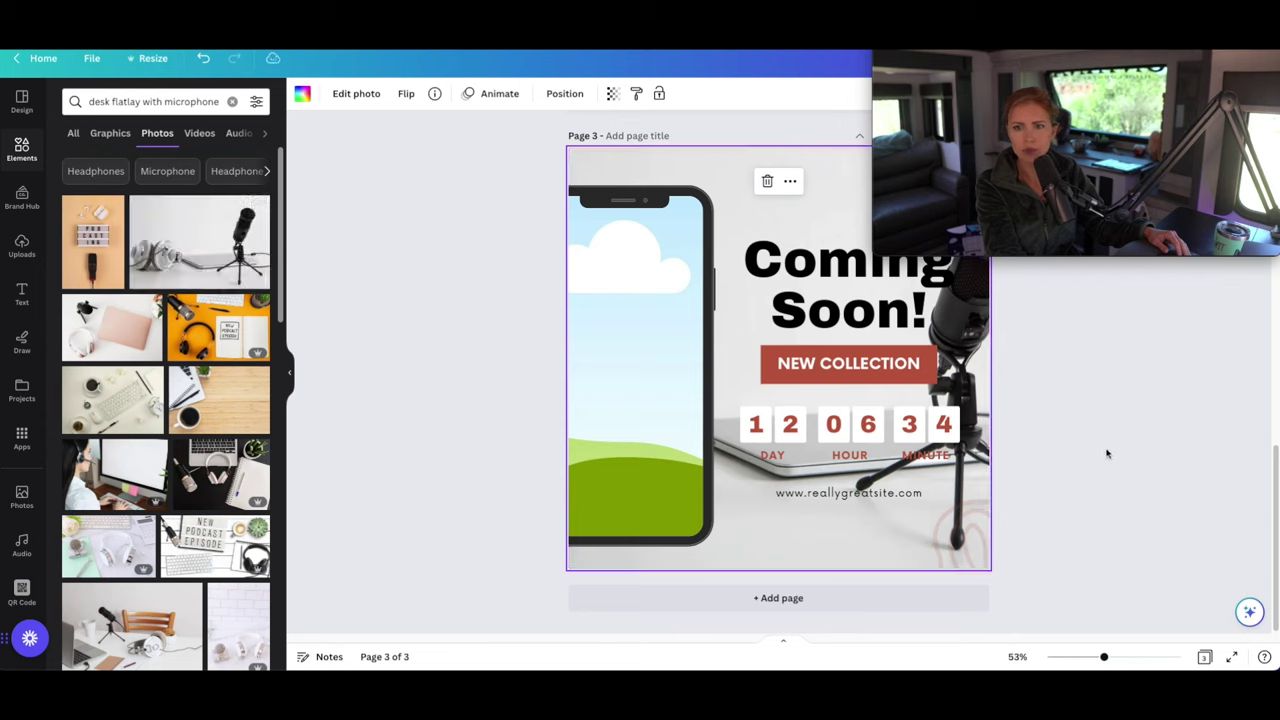
Reduce the background photo's transparency to 22 and delete the arch line decoration from the page's lower corner.
left_click(612, 94)
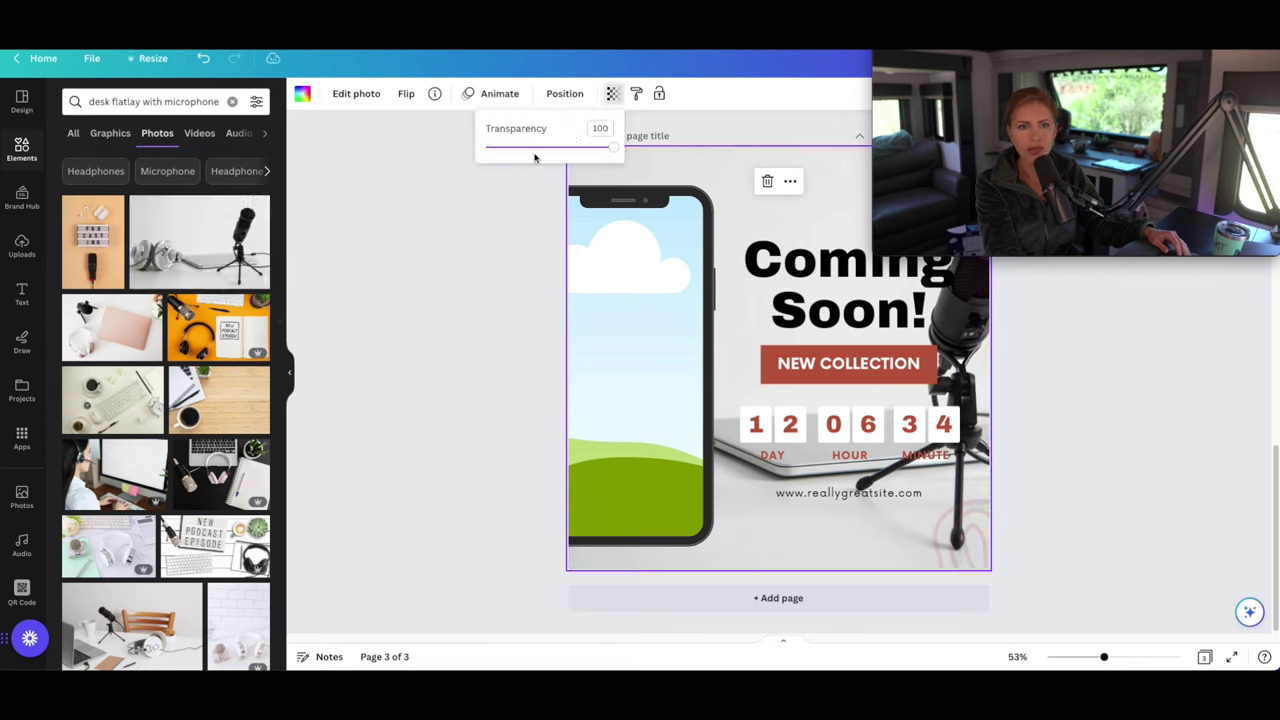
left_click_drag(530, 149, 509, 148)
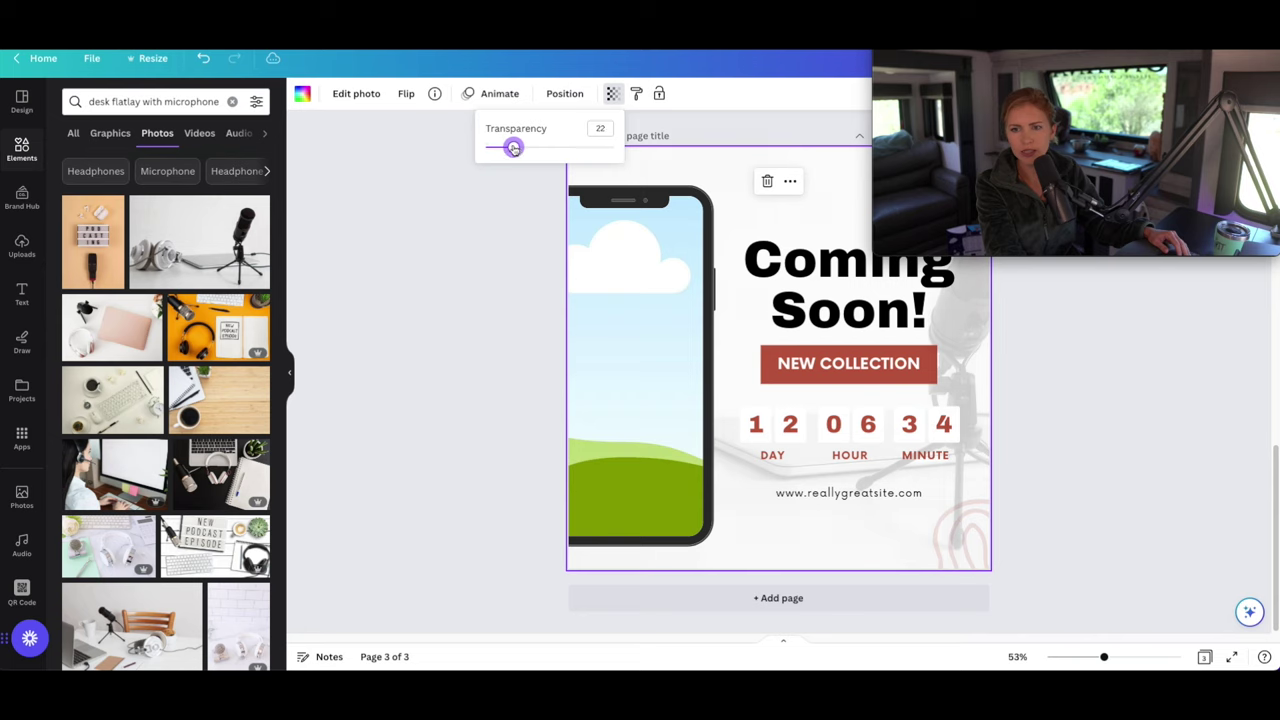
left_click(995, 495)
key("Delete")
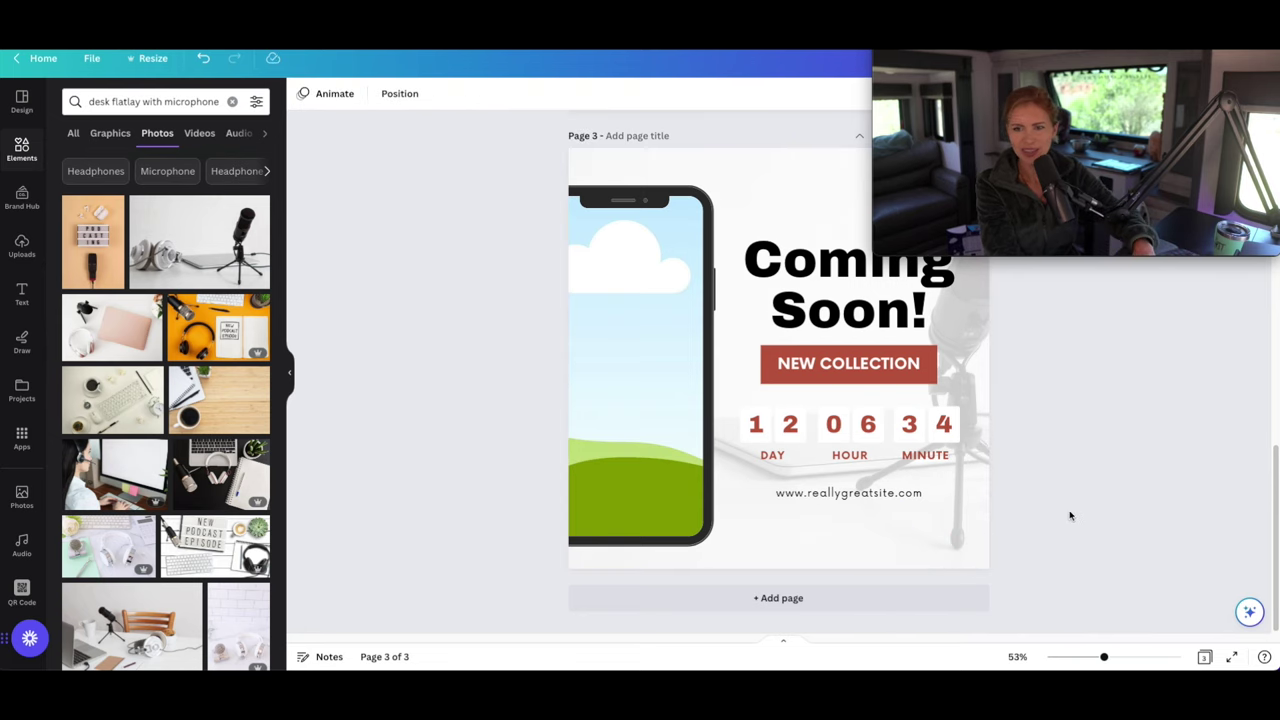
Set the "Coming Soon!" heading to the Open Sans font in bold.
left_click(814, 259)
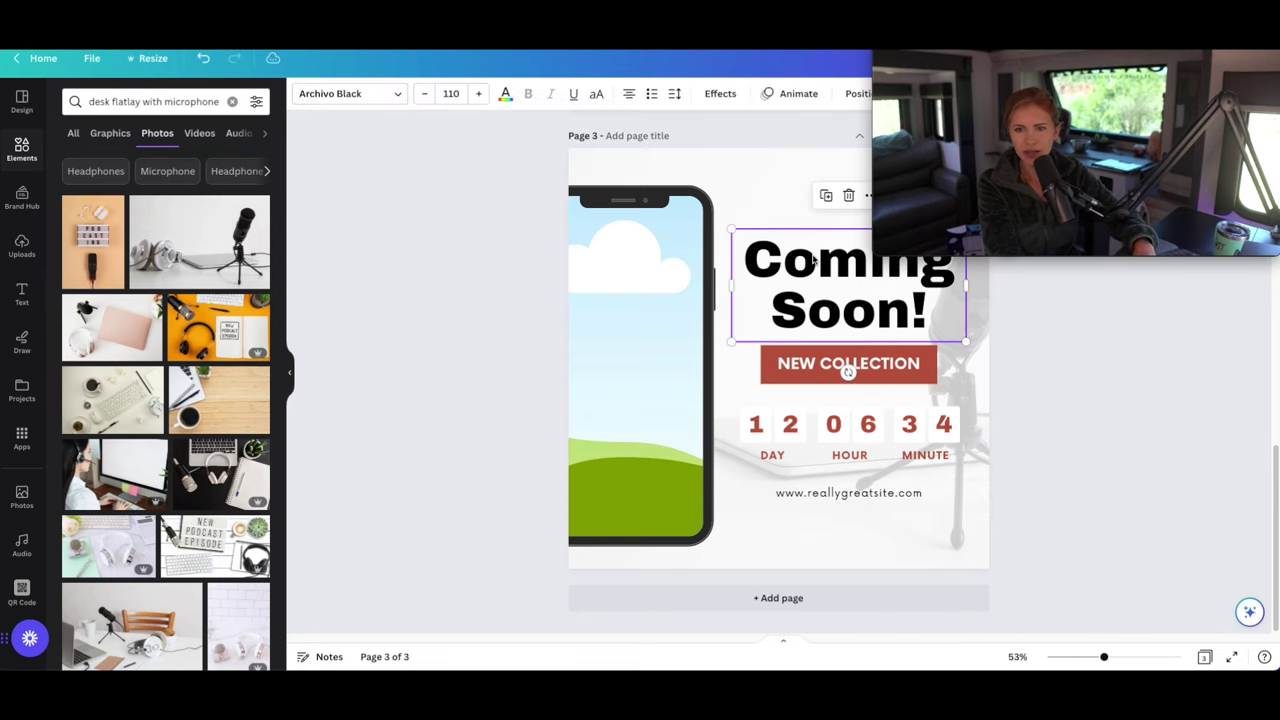
left_click(350, 93)
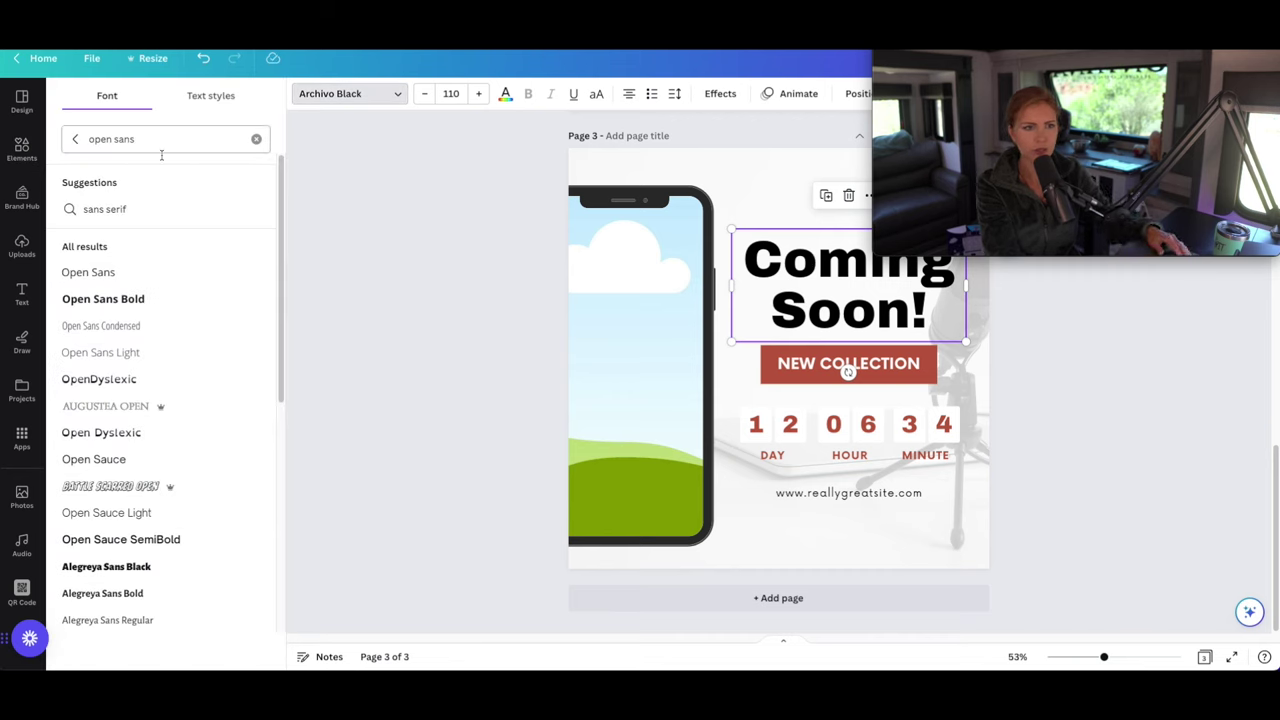
left_click(126, 276)
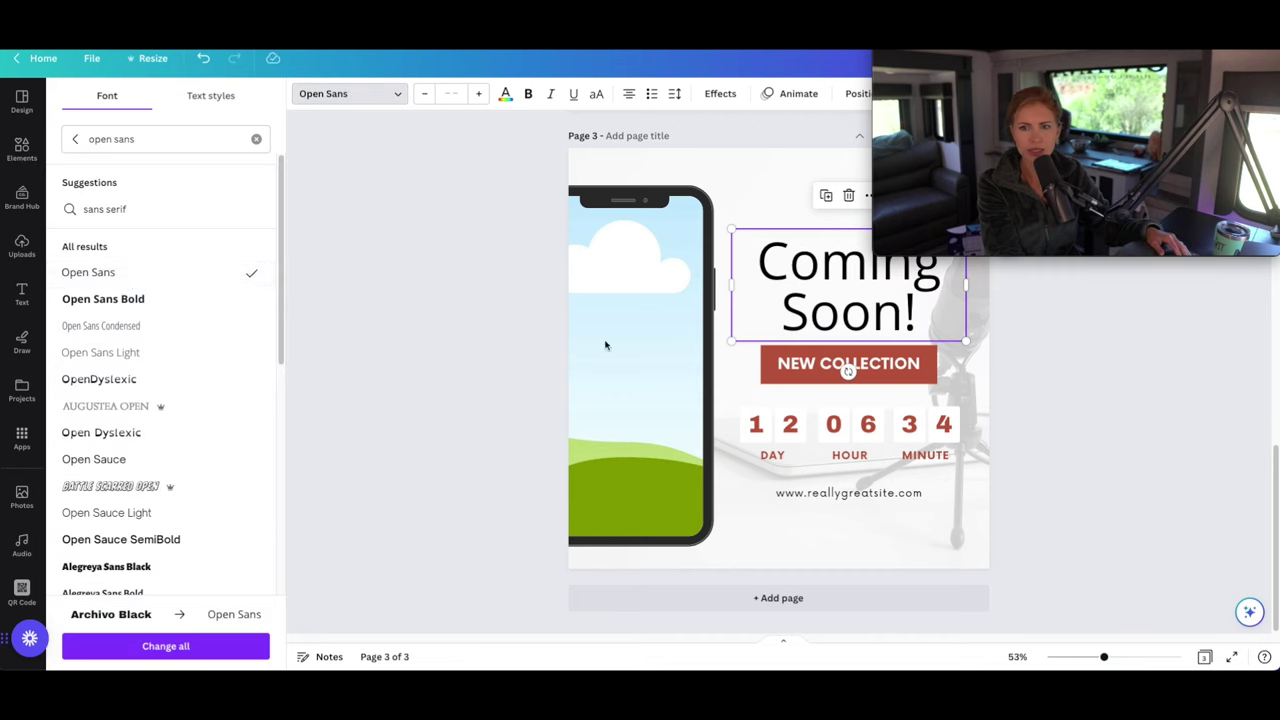
left_click(529, 94)
Change the red banner text to "NEW PODCAST" and set its font to Open Sans Bold.
left_click(888, 367)
double_click(870, 365)
left_click(818, 364)
double_click(826, 365)
type("PODCAST")
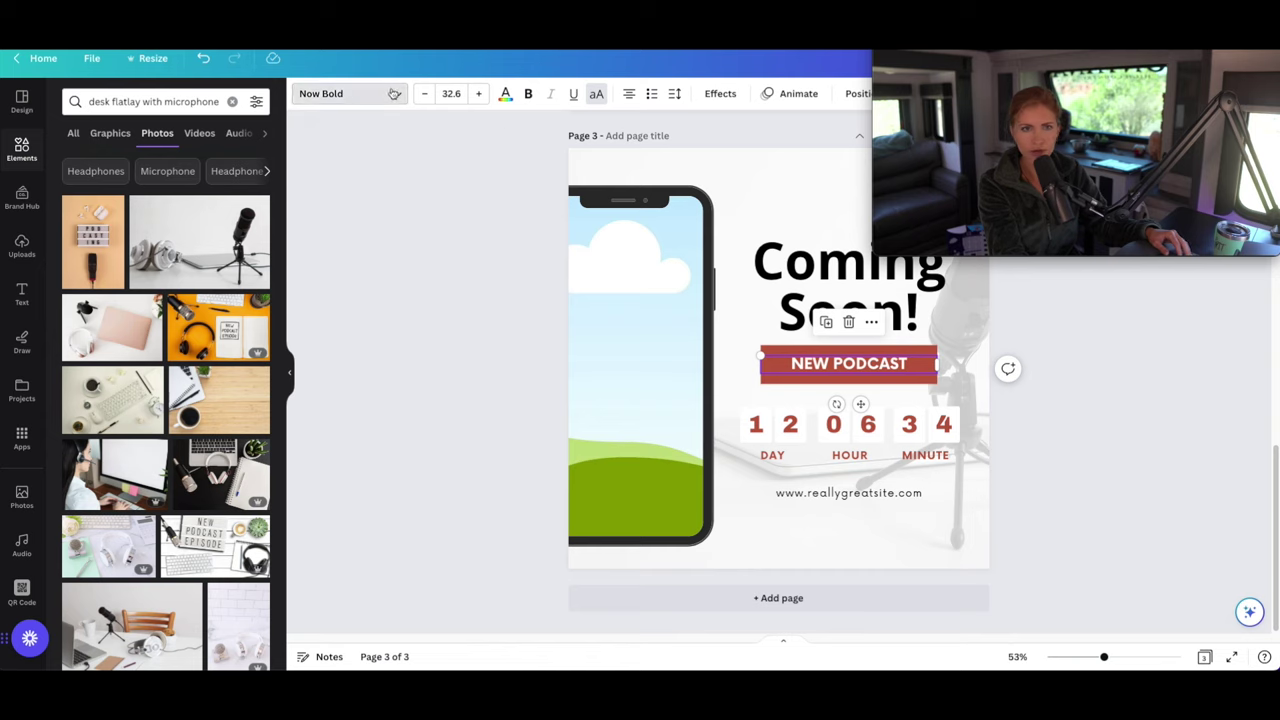
left_click(386, 92)
left_click(177, 274)
left_click(140, 299)
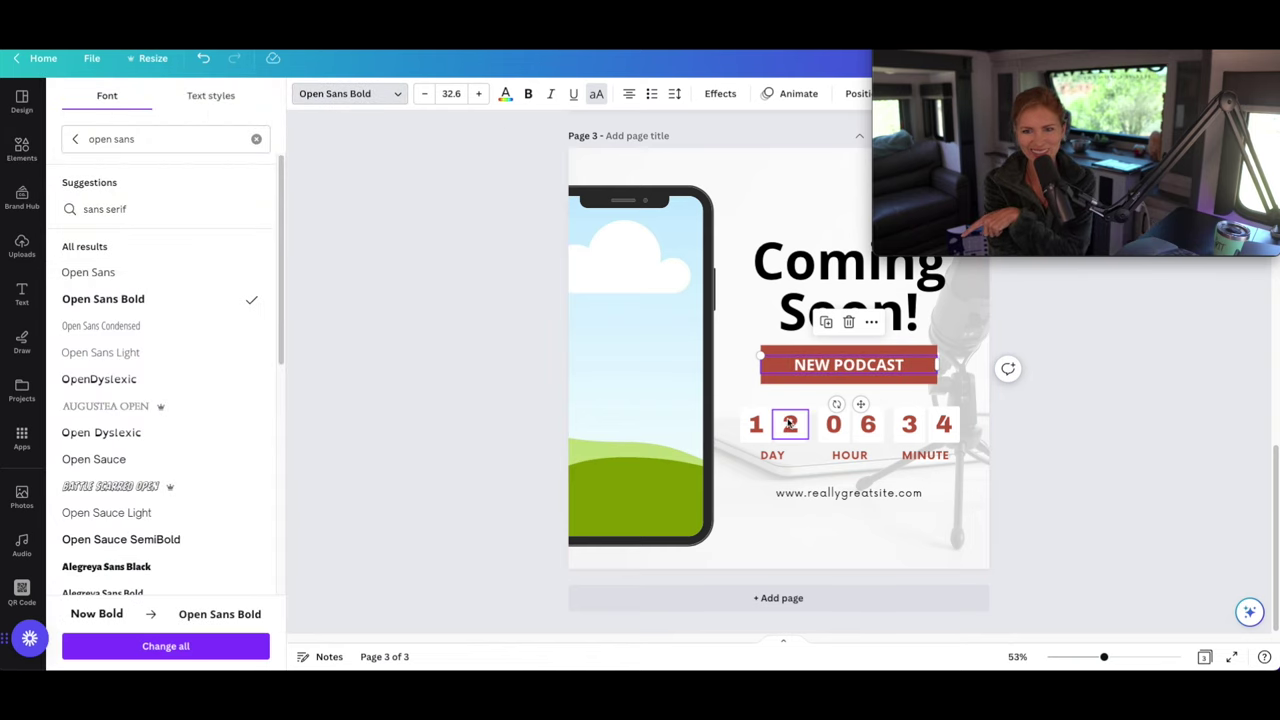
Set all six countdown digits to the Open Sans Bold font.
left_click(756, 424)
left_click(140, 299)
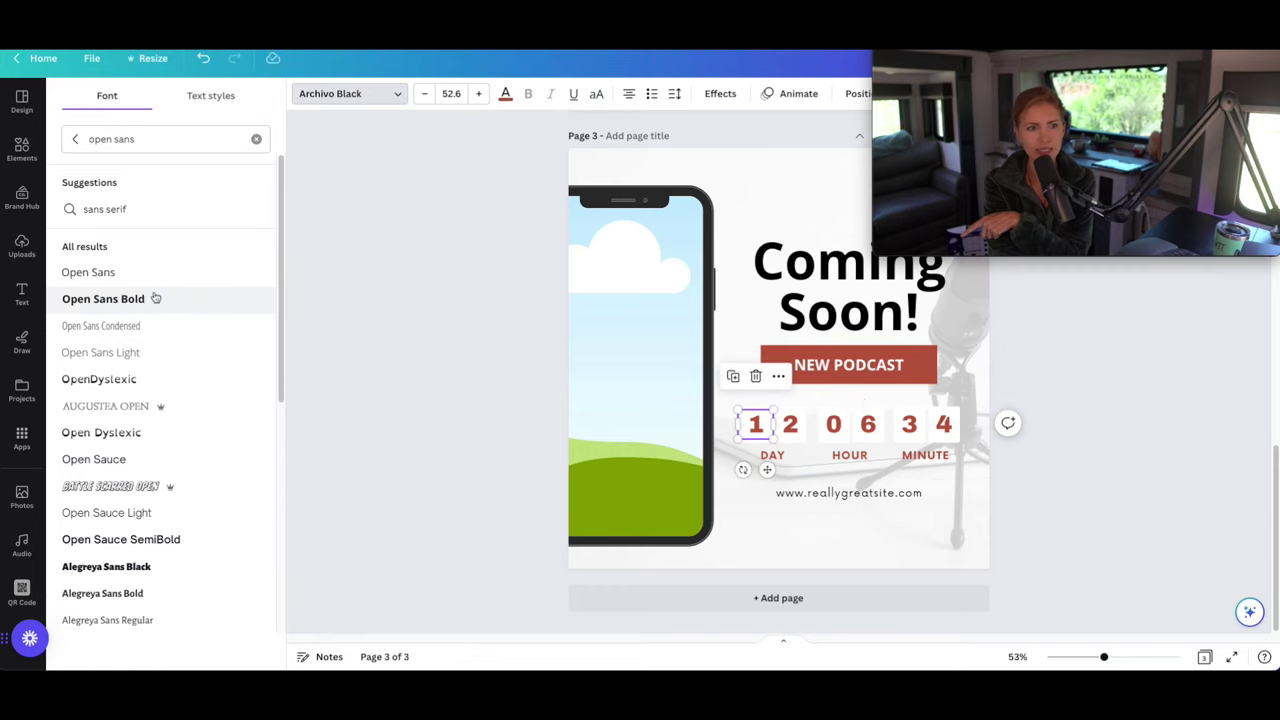
left_click(795, 427)
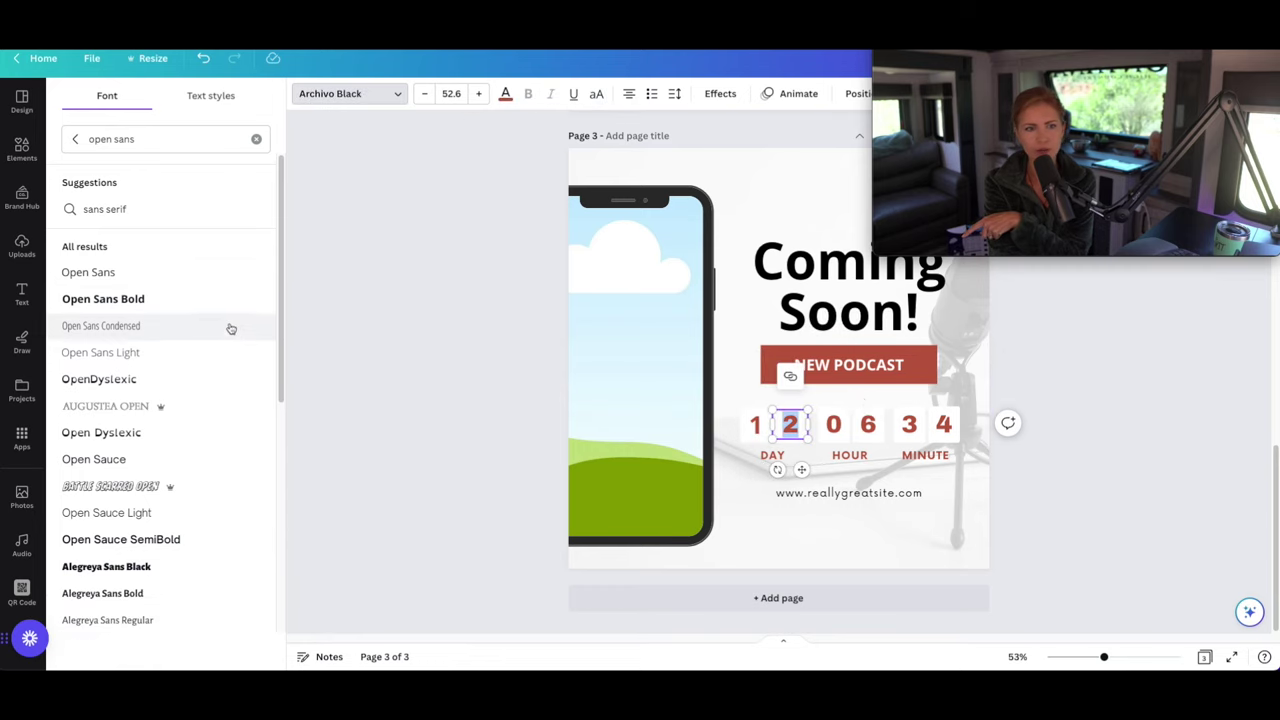
left_click(145, 299)
left_click(833, 424)
left_click(147, 302)
left_click(868, 424)
left_click(135, 299)
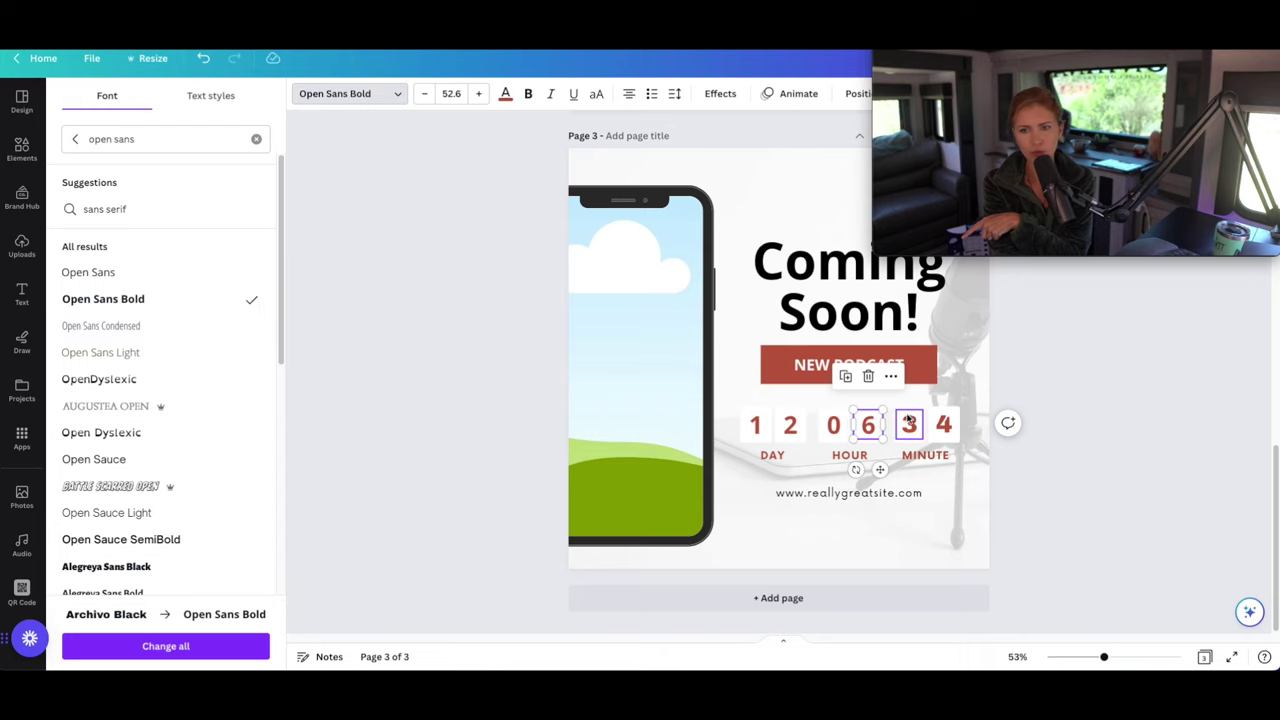
key("Tab")
left_click(140, 299)
left_click(944, 426)
left_click(140, 299)
Set the DAY, HOUR and MINUTE labels under the countdown to Open Sans Bold.
left_click(771, 452)
left_click(140, 300)
key("Tab")
left_click(174, 300)
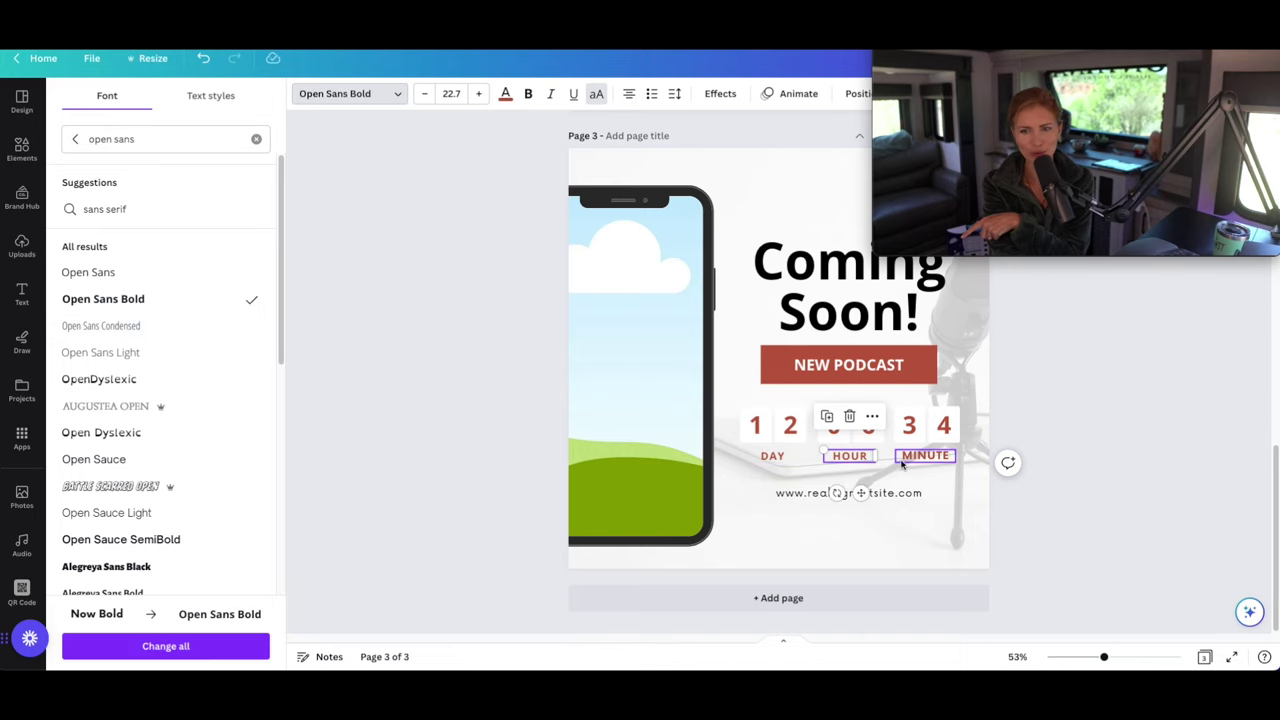
key("Tab")
left_click(150, 299)
key("Tab")
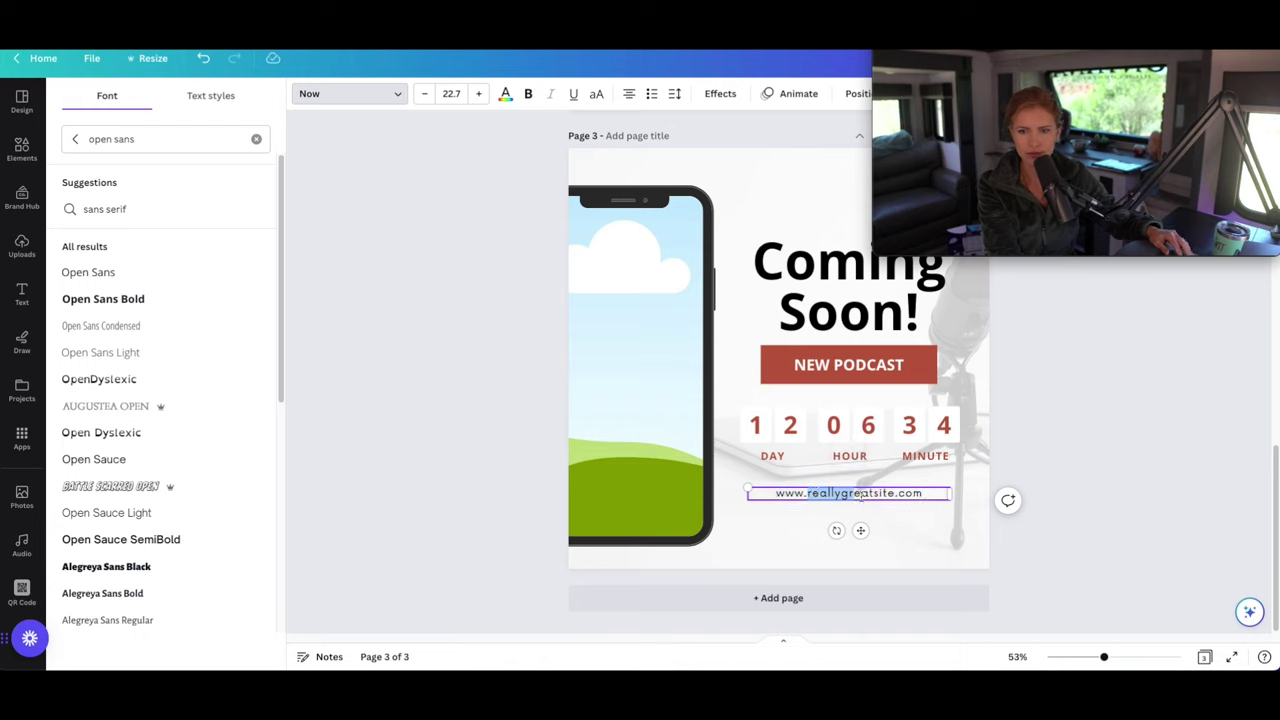
type("certainsucc")
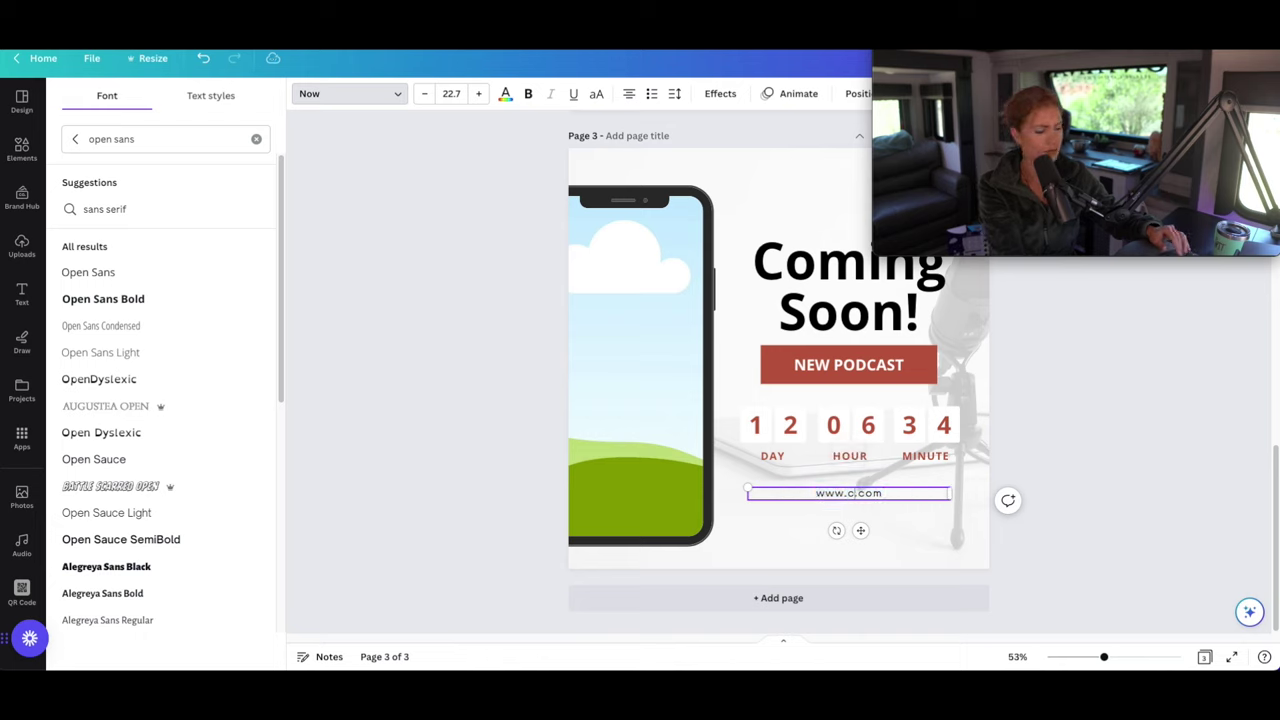
type("ess")
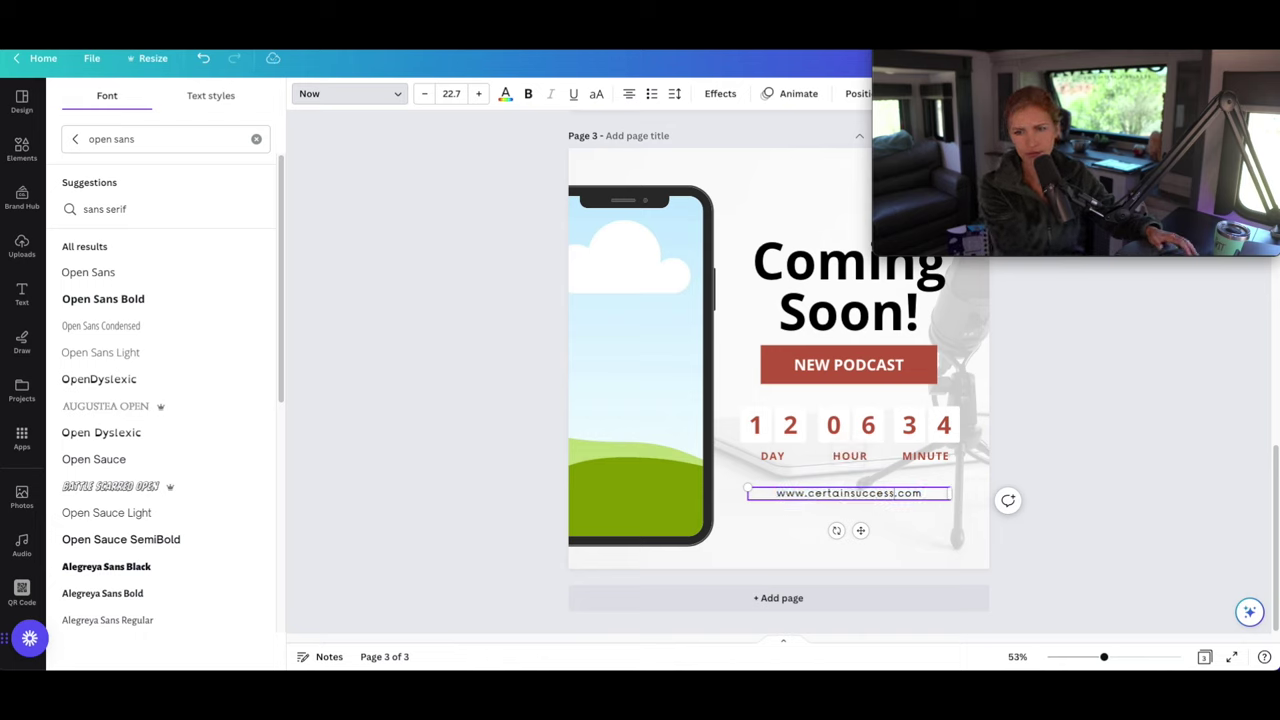
left_click(934, 529)
left_click(907, 500)
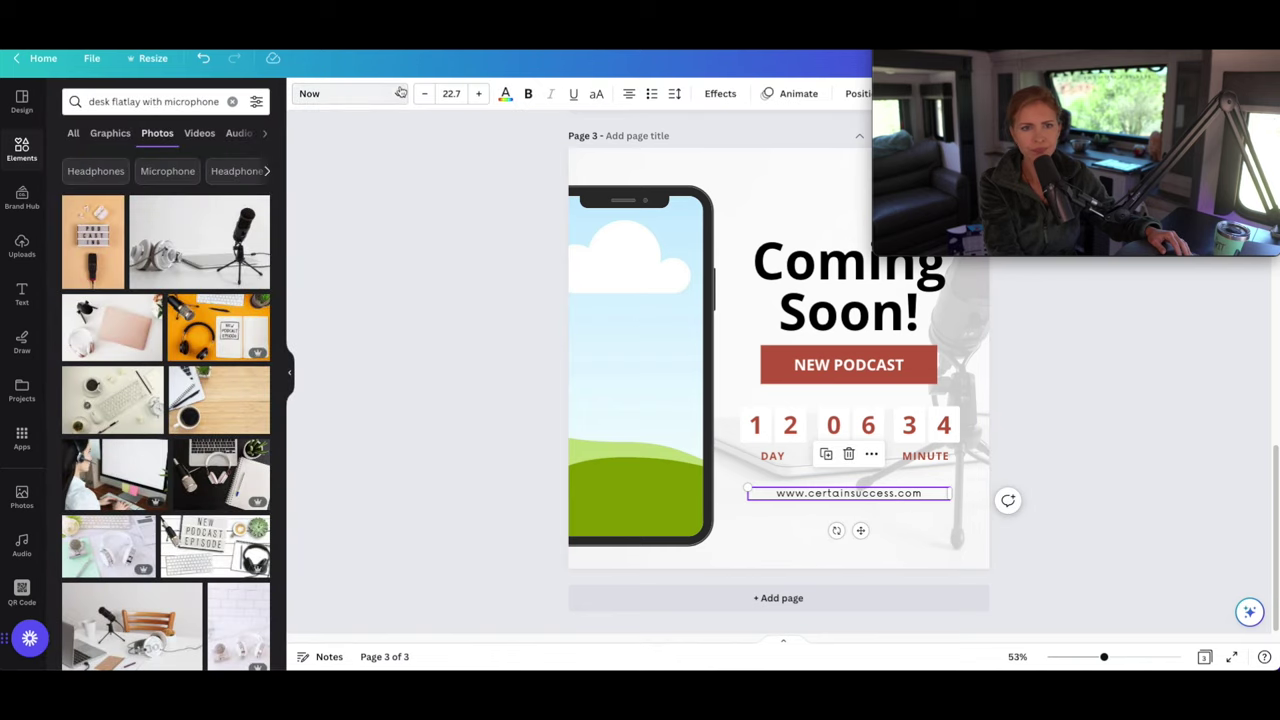
Set the font of the website address line below the countdown to Open Sans.
left_click(350, 93)
left_click(186, 273)
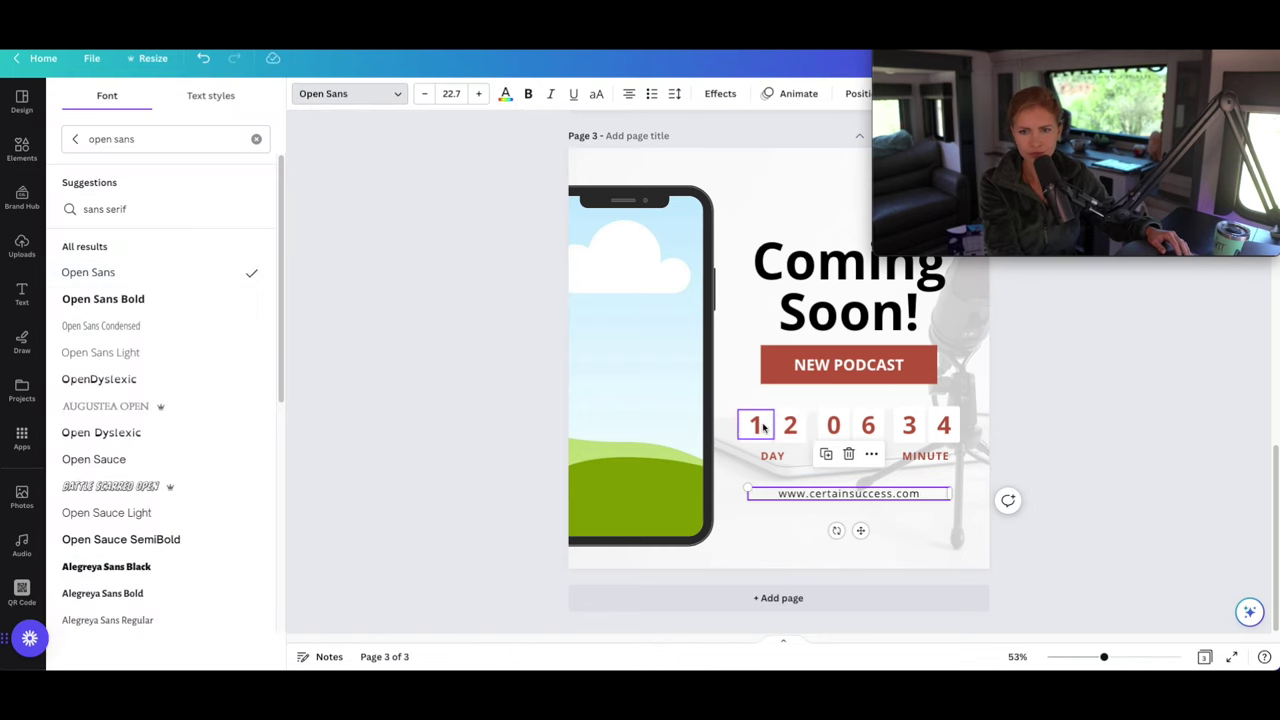
Change the two day digits of the countdown to 0 and 7.
left_click(757, 440)
double_click(761, 425)
type("0")
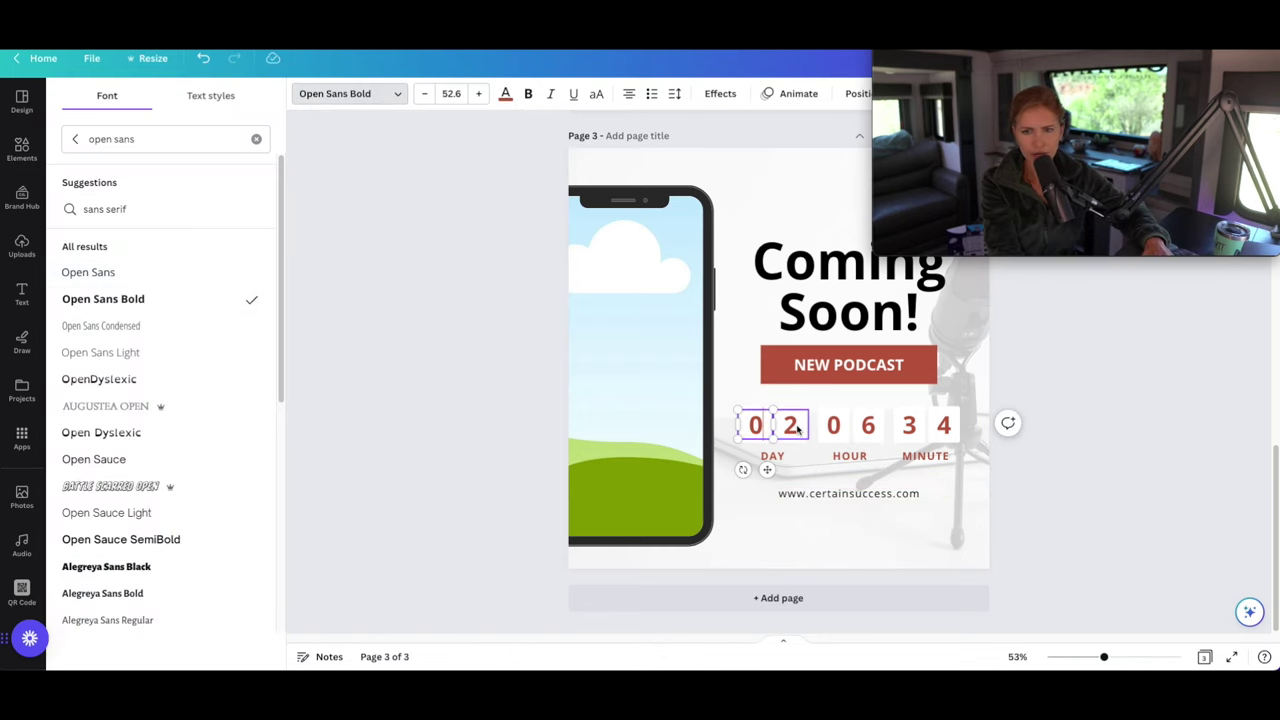
double_click(791, 425)
type("7")
Change the two hour digits of the countdown to 1 and 2.
left_click(849, 427)
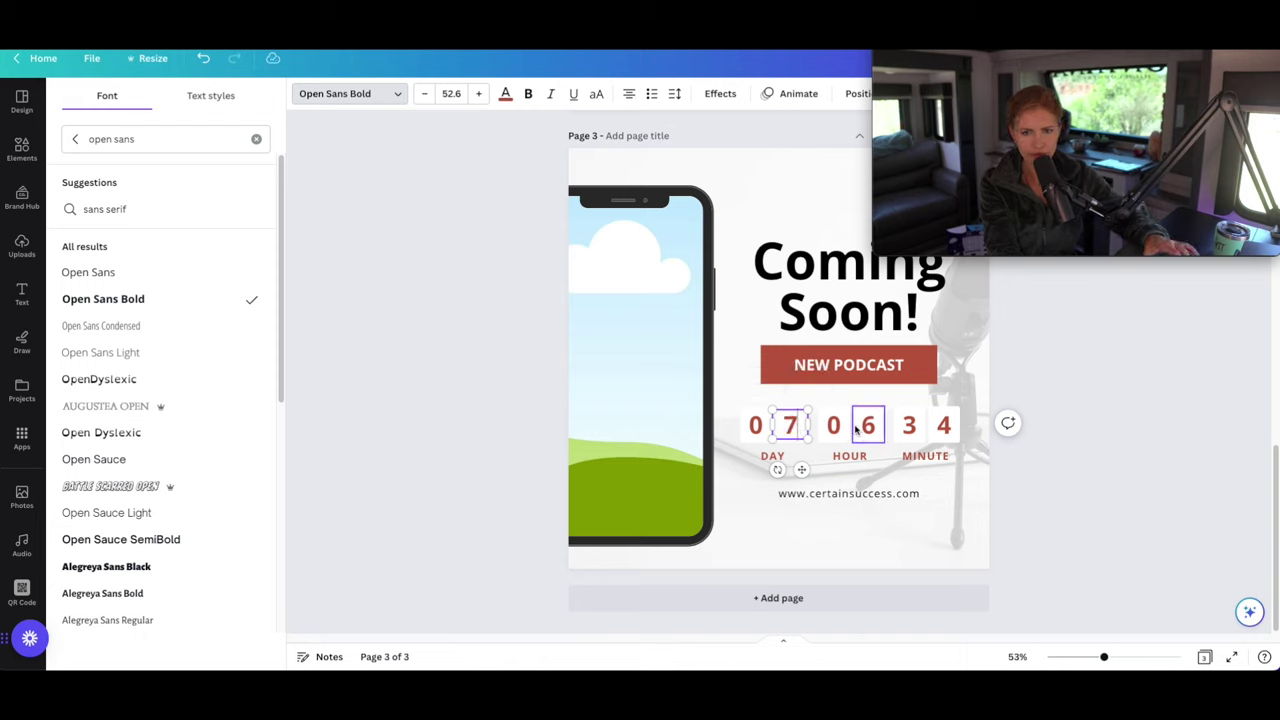
left_click(870, 427)
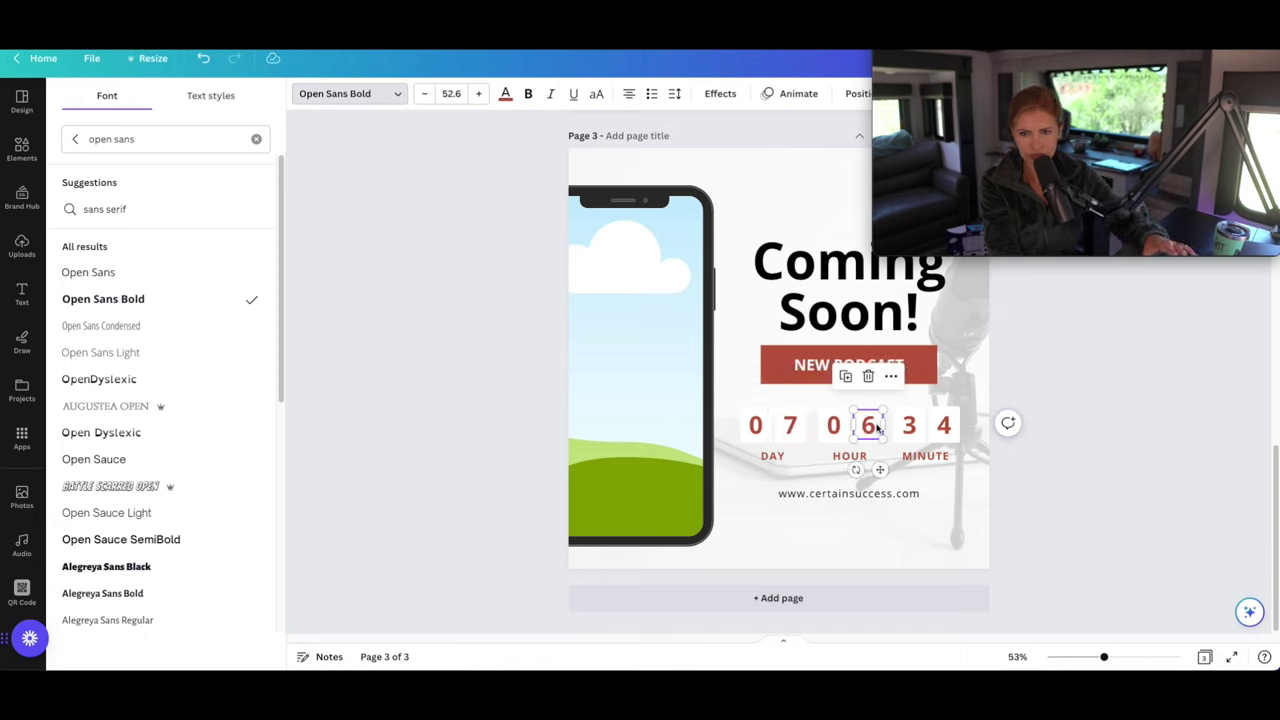
double_click(871, 425)
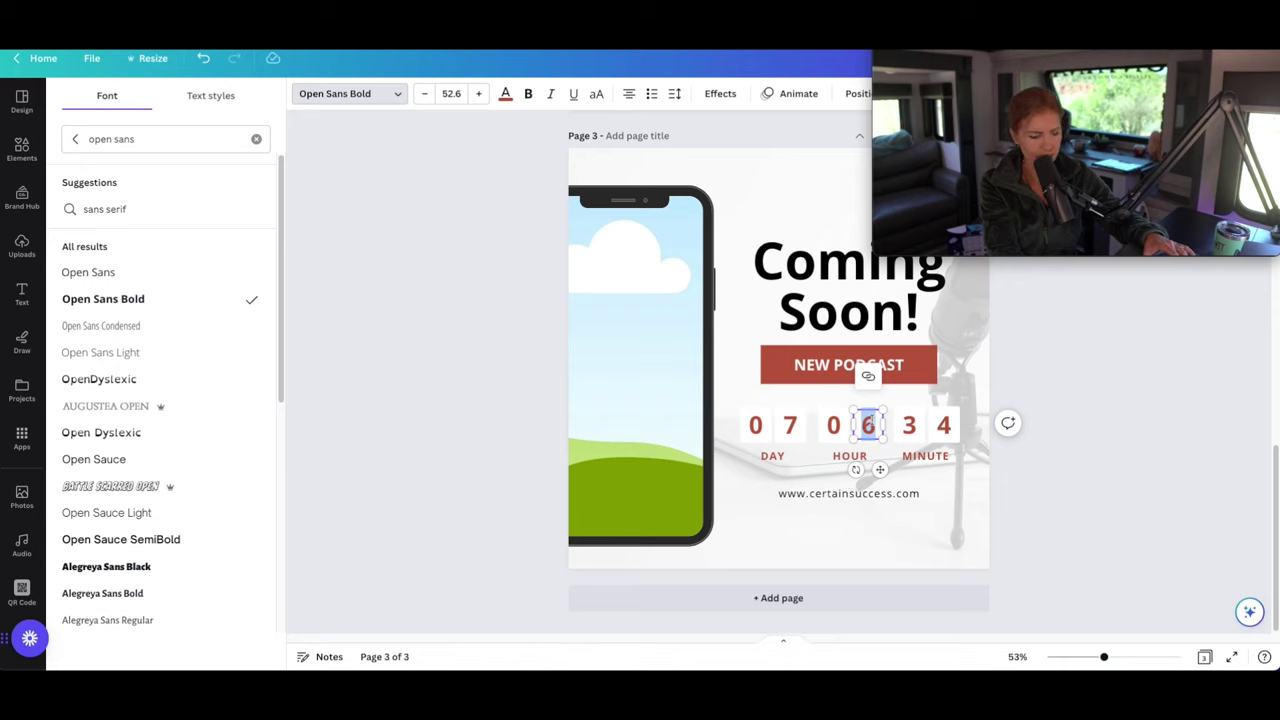
type("2")
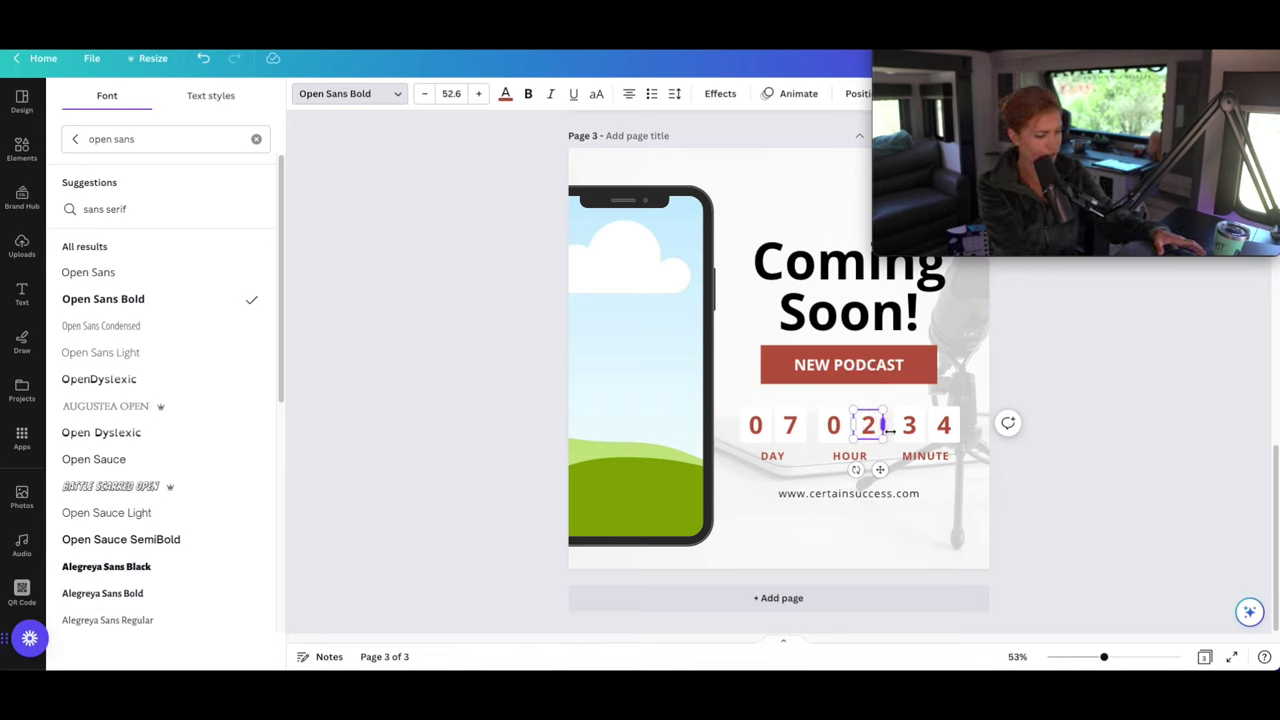
left_click(833, 425)
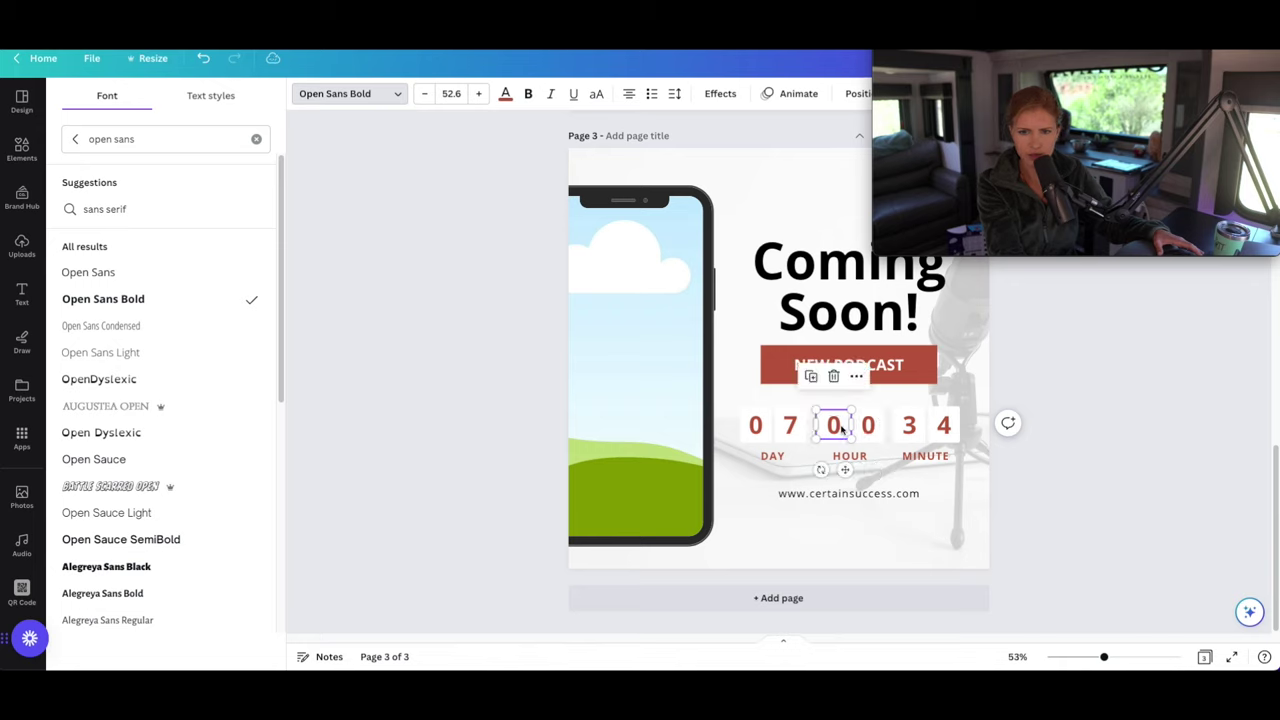
type("1")
key("Tab")
key("Tab")
key("Return")
type("2")
key("Left")
key("BackSpace")
Change the two minute digits of the countdown to 0 and 0.
left_click(912, 428)
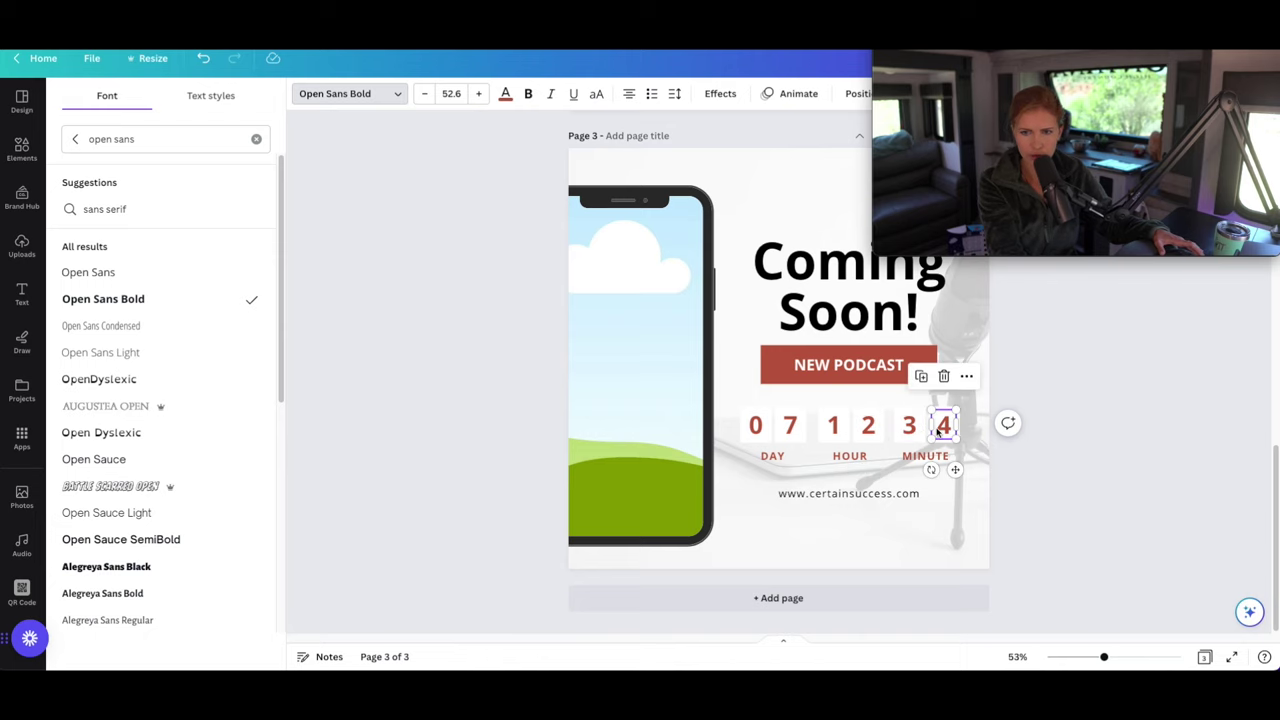
double_click(912, 428)
type("0")
key("Tab")
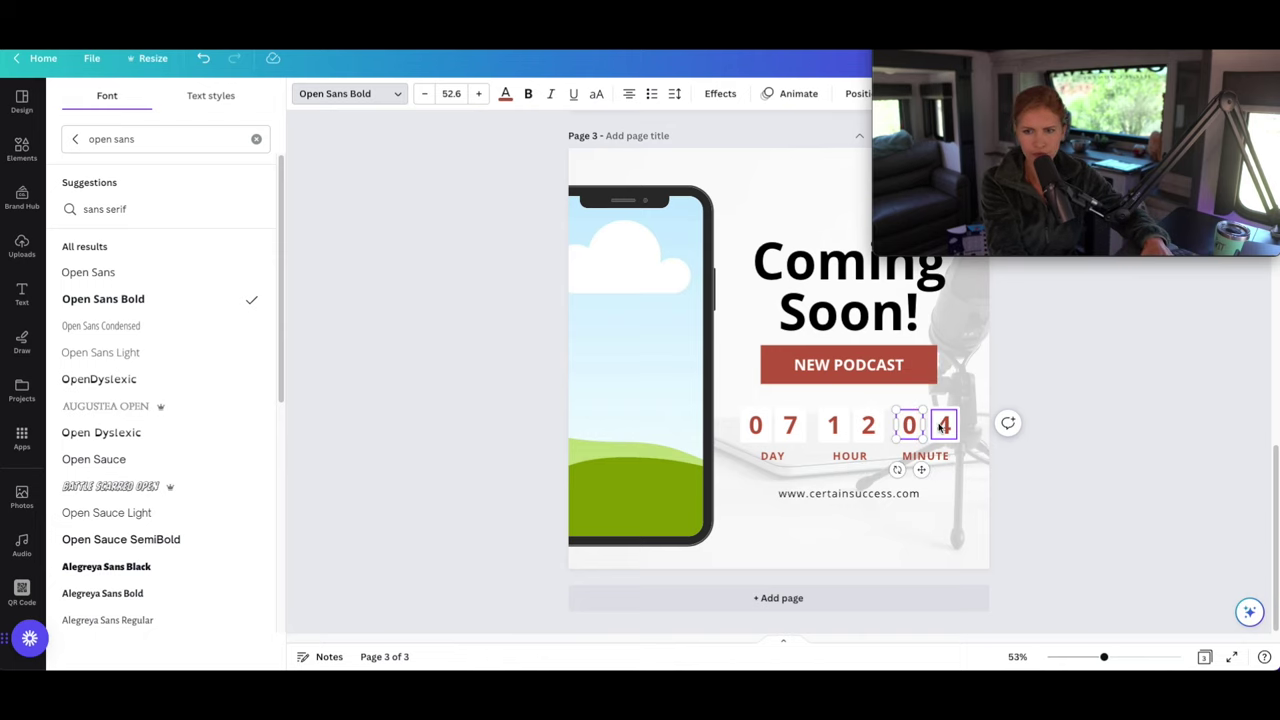
type("0")
left_click(983, 521)
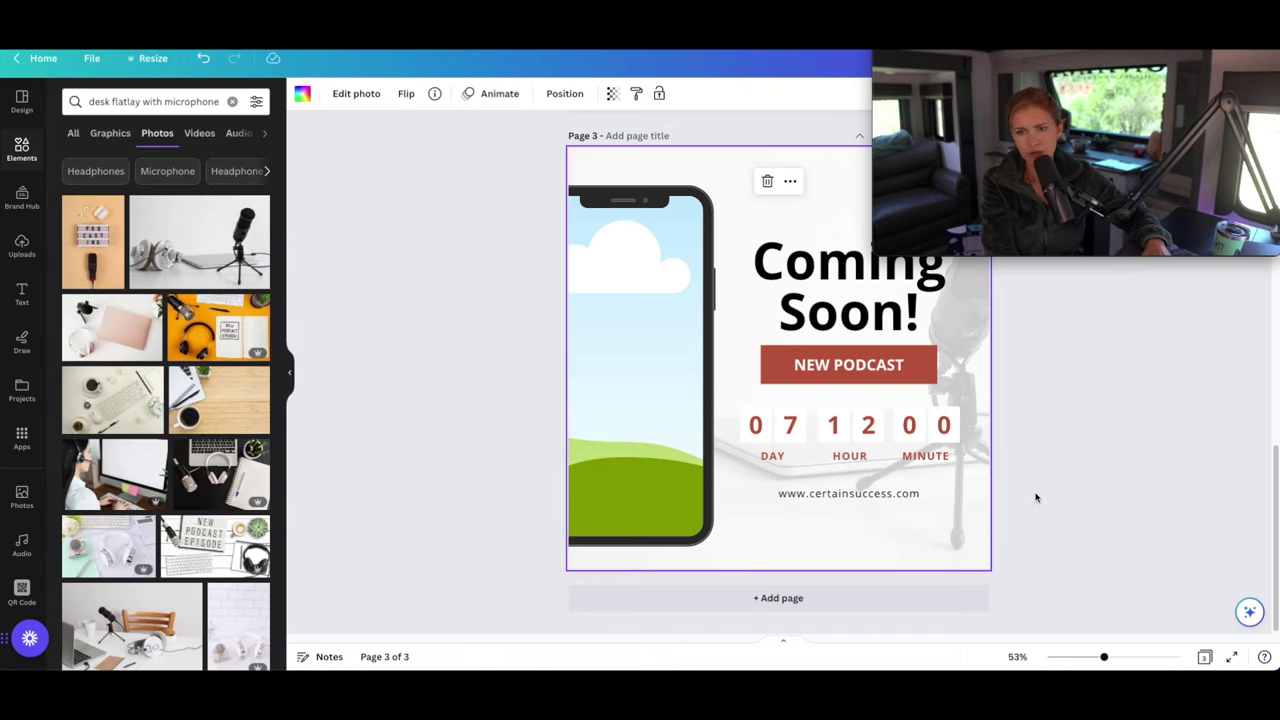
Recolor the rectangle behind the NEW PODCAST text to the purple document color.
scroll(1066, 500, "up", 1)
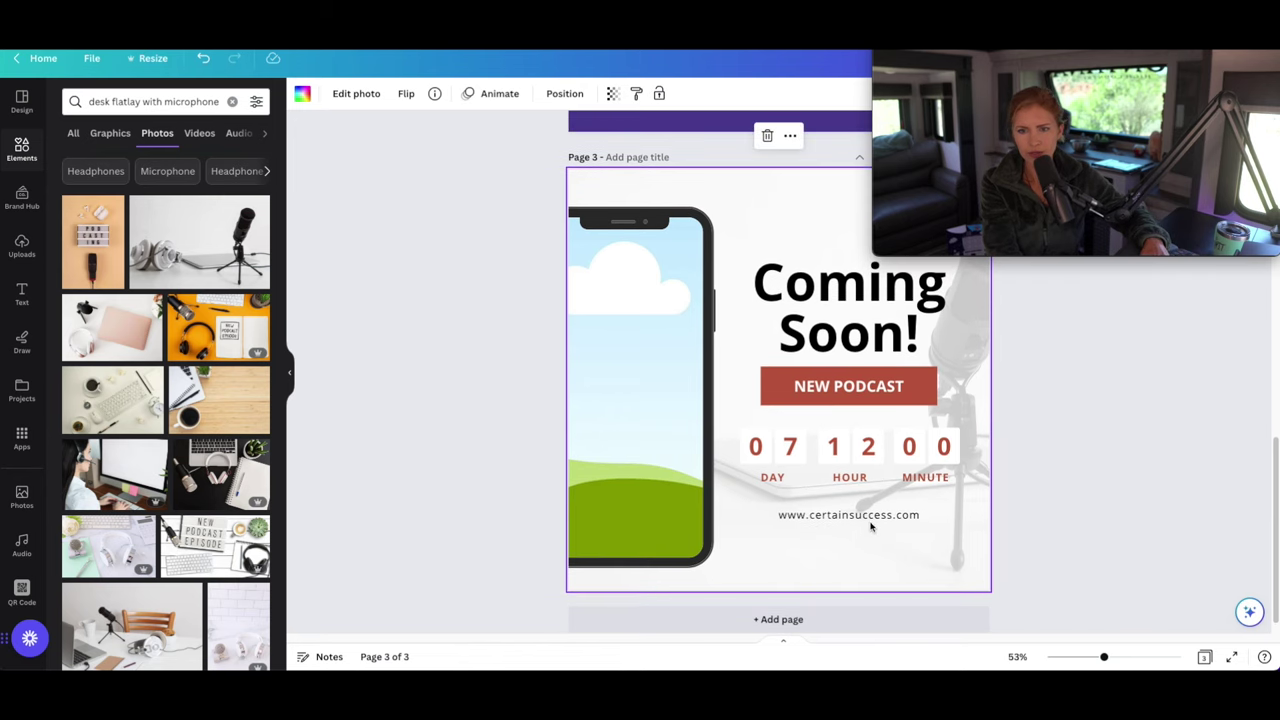
left_click(873, 519)
left_click(884, 428)
left_click(783, 378)
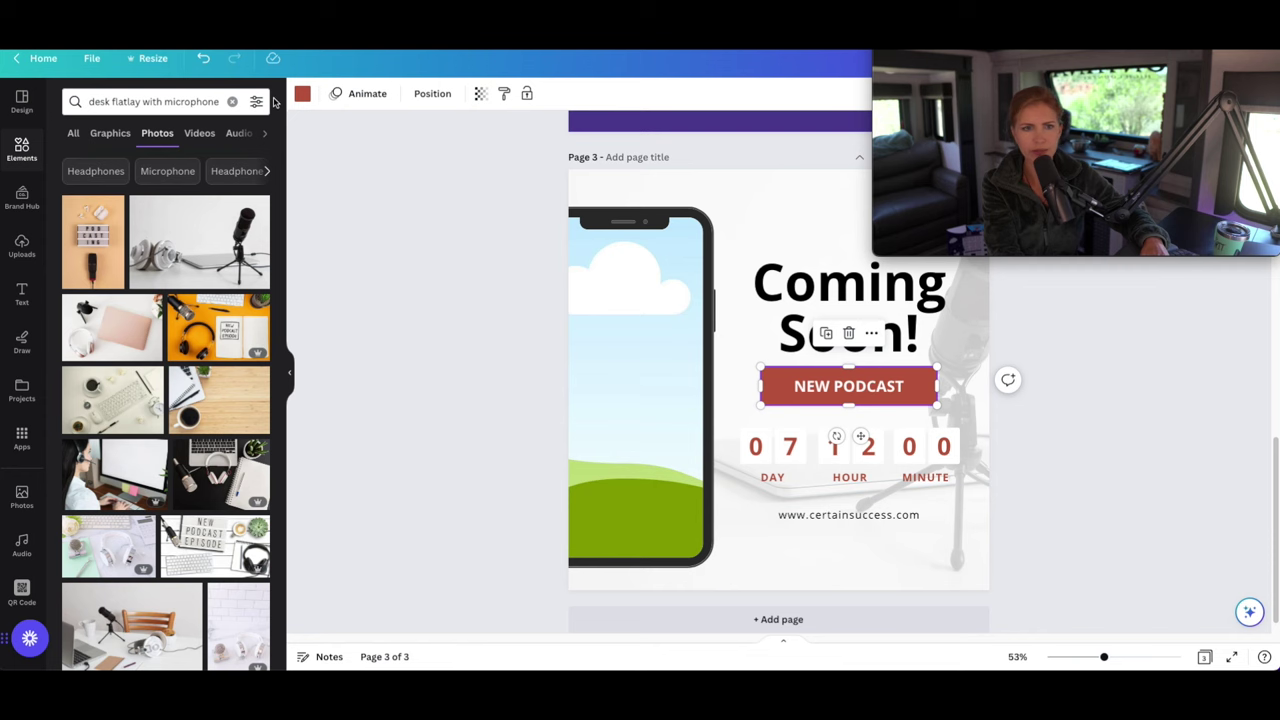
left_click(301, 94)
left_click(183, 175)
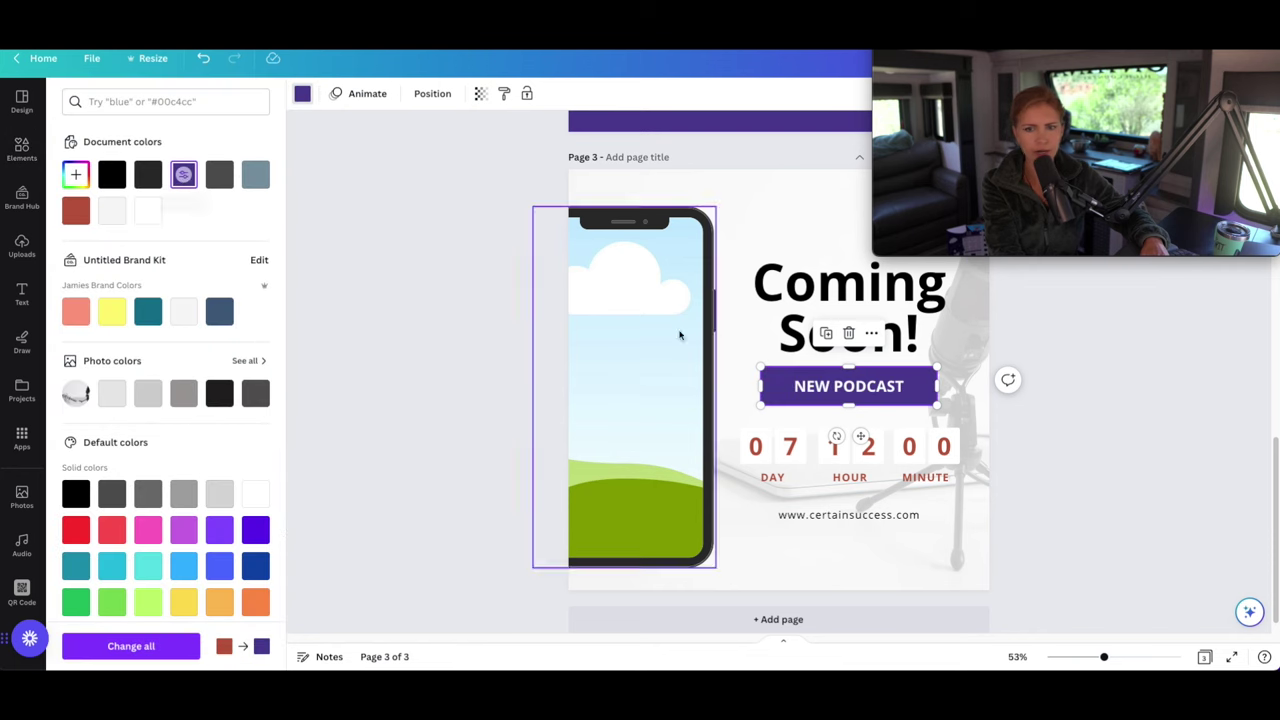
Recolor the first day digit of the countdown to the same purple as the banner.
left_click(760, 450)
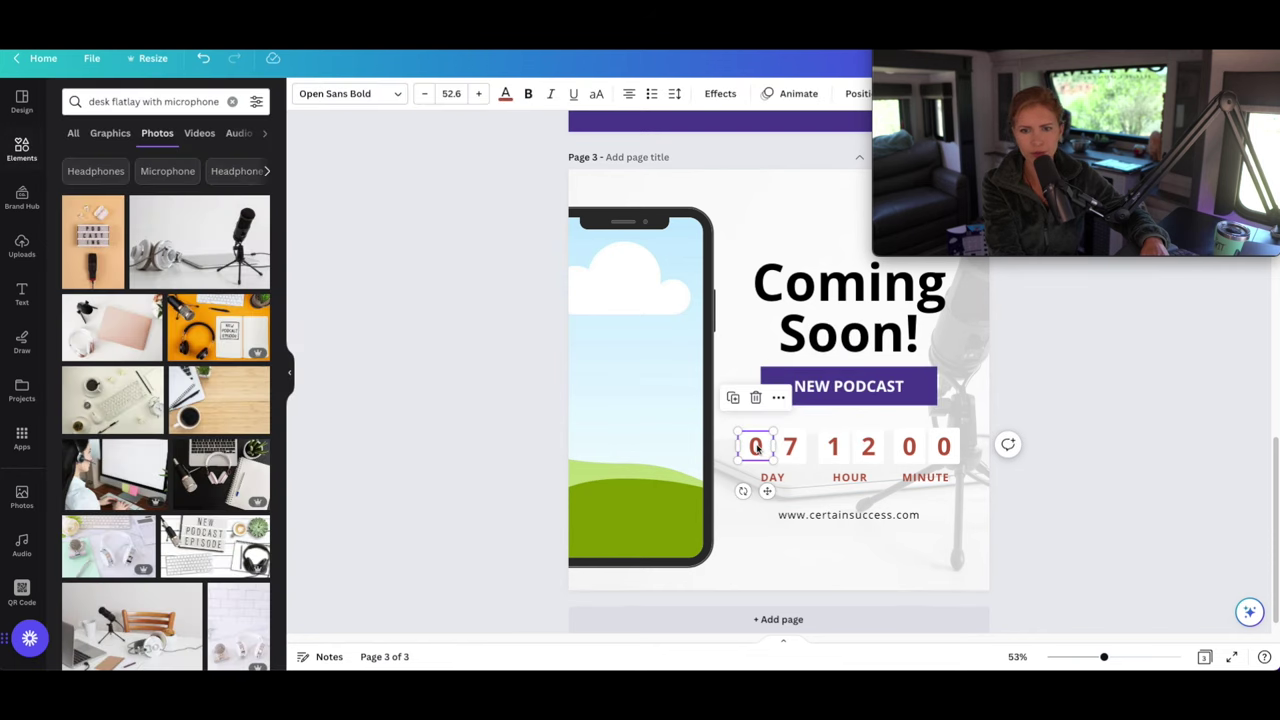
left_click(505, 94)
left_click(183, 175)
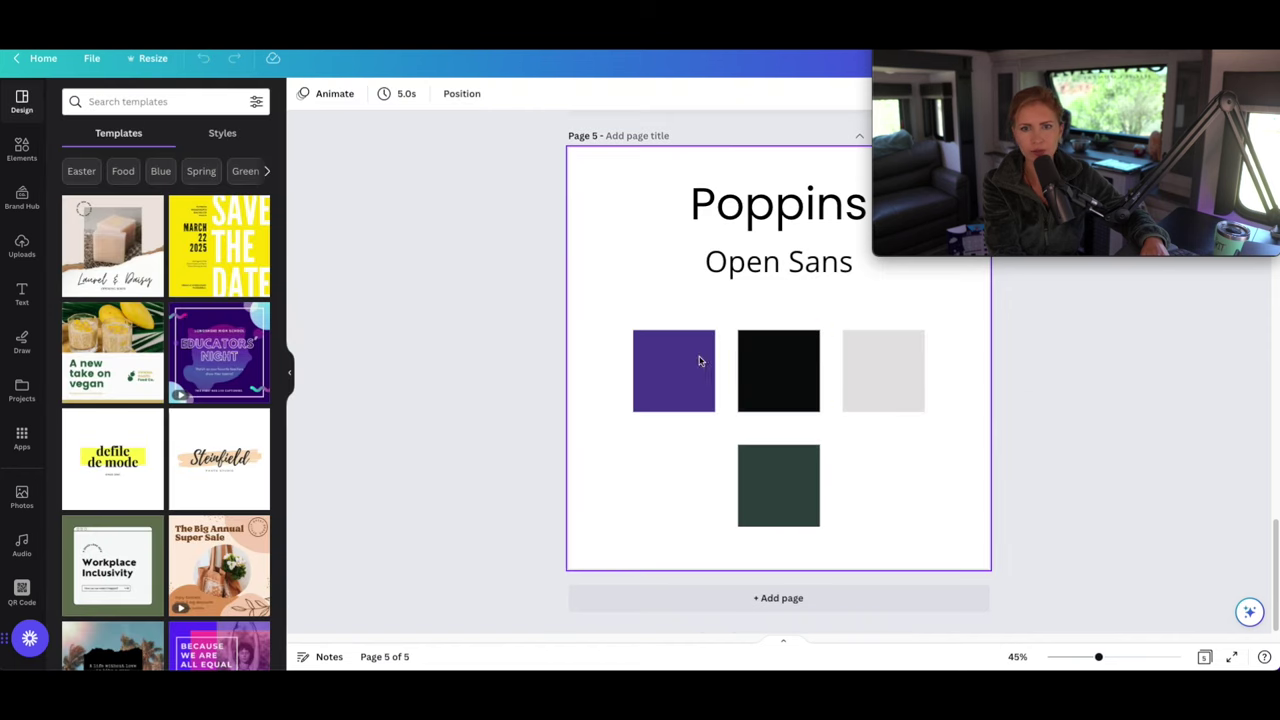
Switch to the design with the brand fonts and color squares and inspect the purple square's color code.
left_click(705, 360)
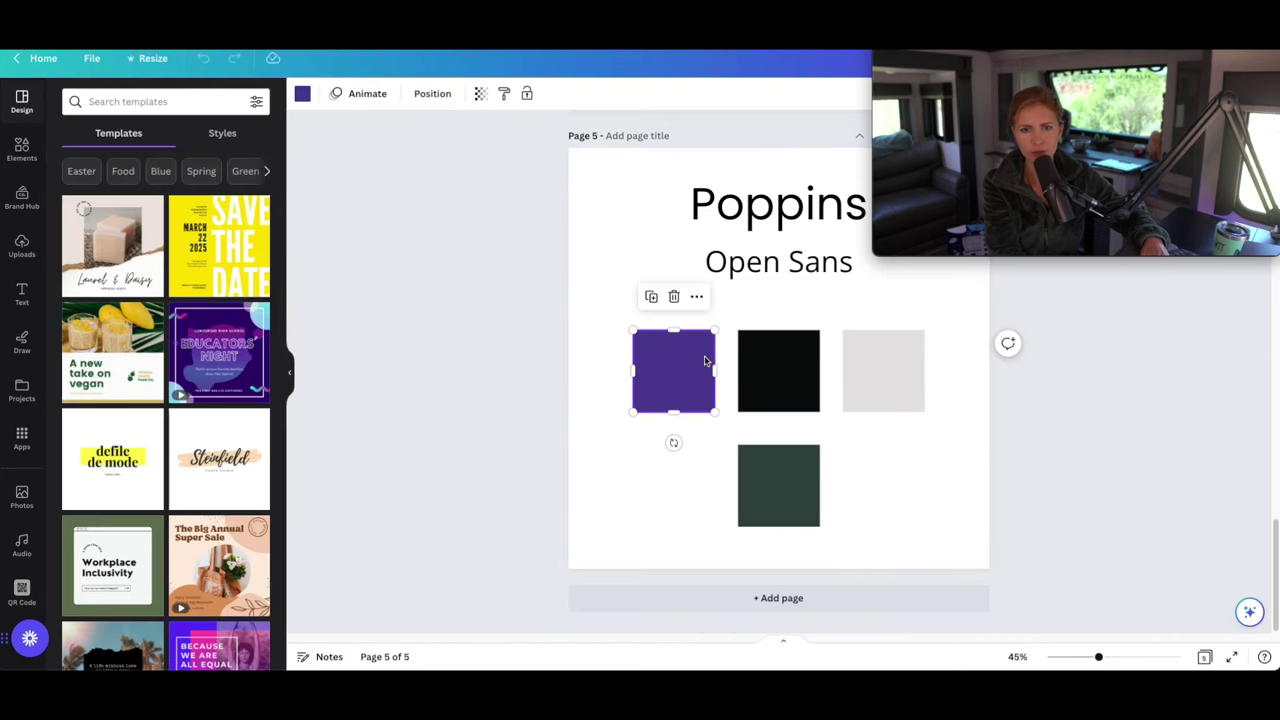
left_click(305, 94)
left_click(75, 175)
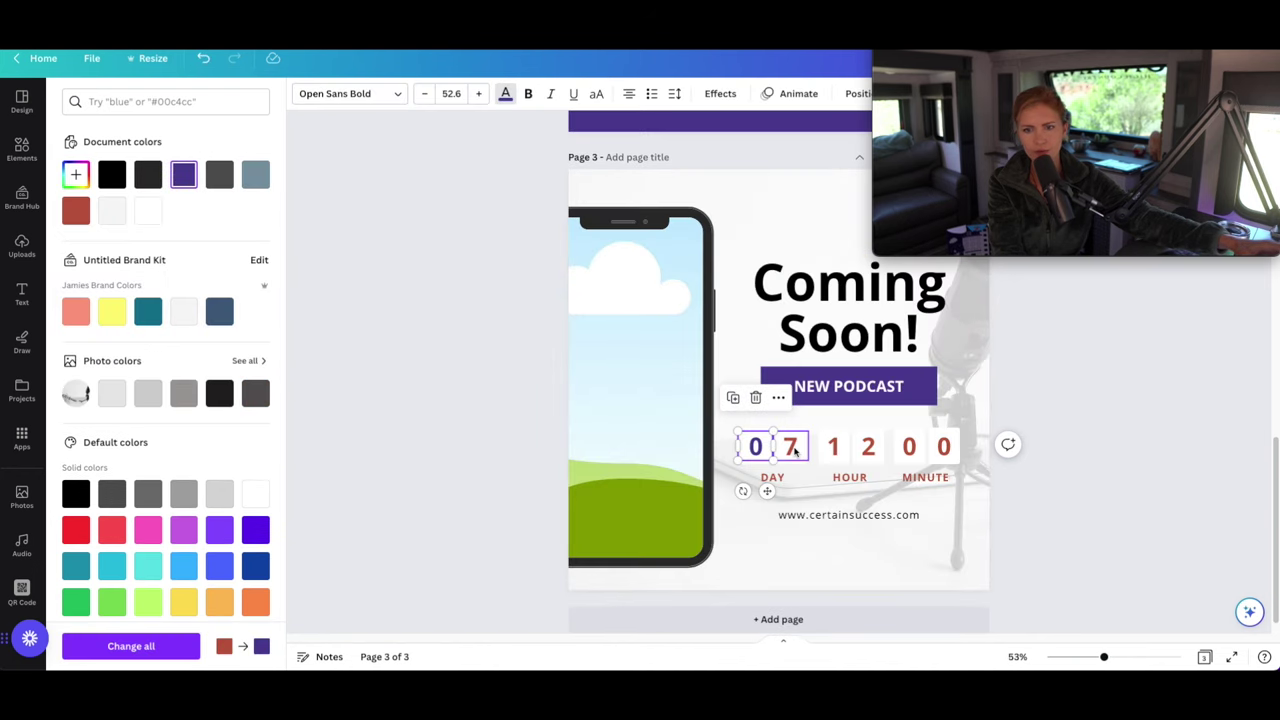
Recolor the remaining day digit and all hour and minute digits on page 3 to the purple document color.
left_click(795, 450)
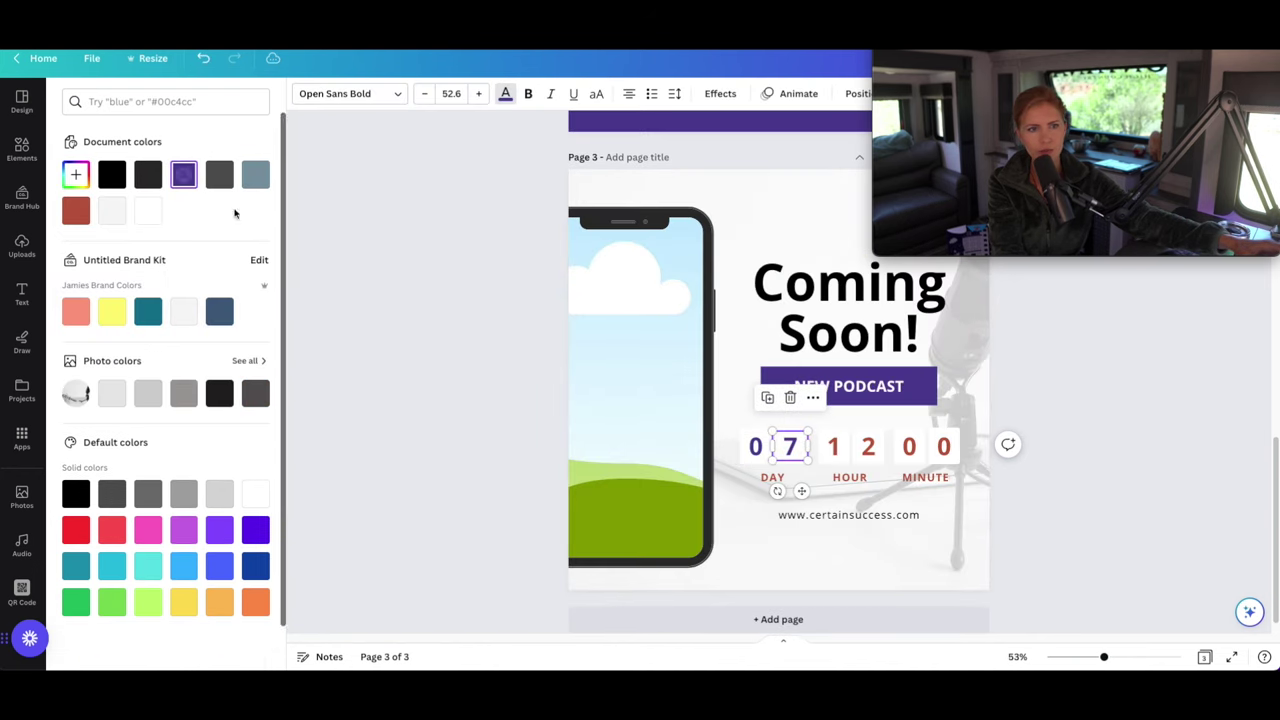
left_click(833, 447)
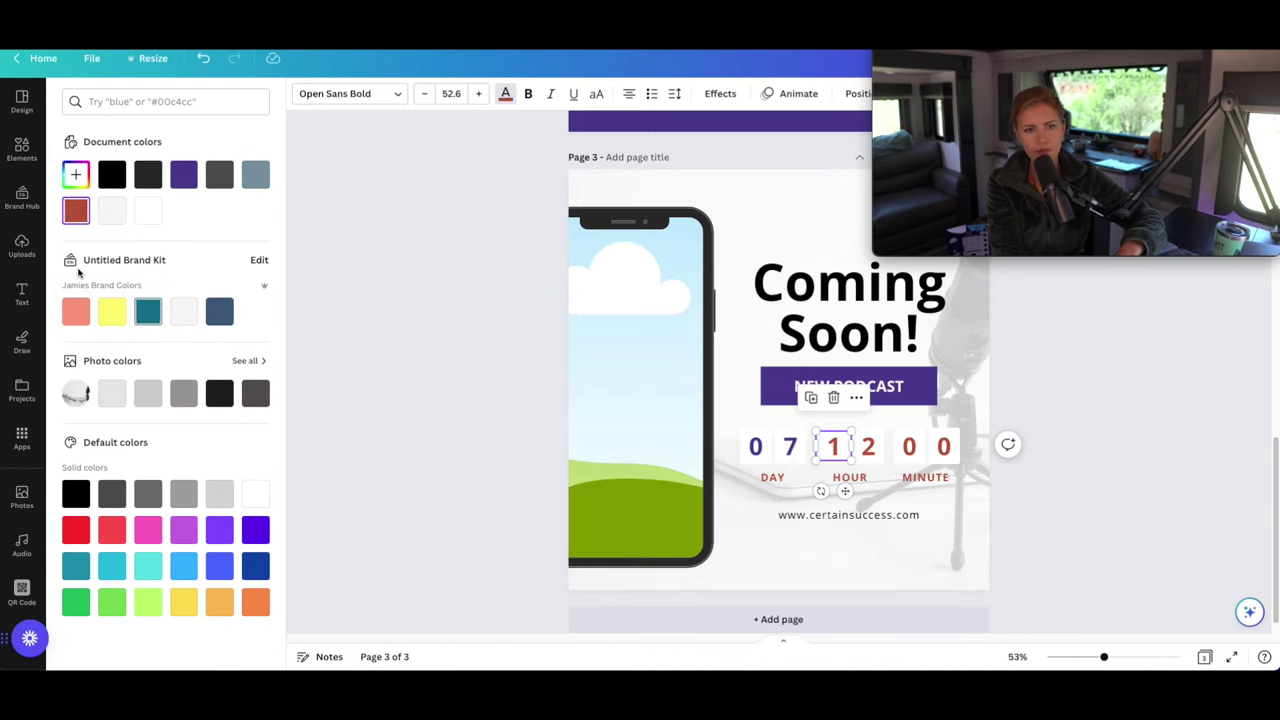
left_click(219, 176)
left_click(868, 447)
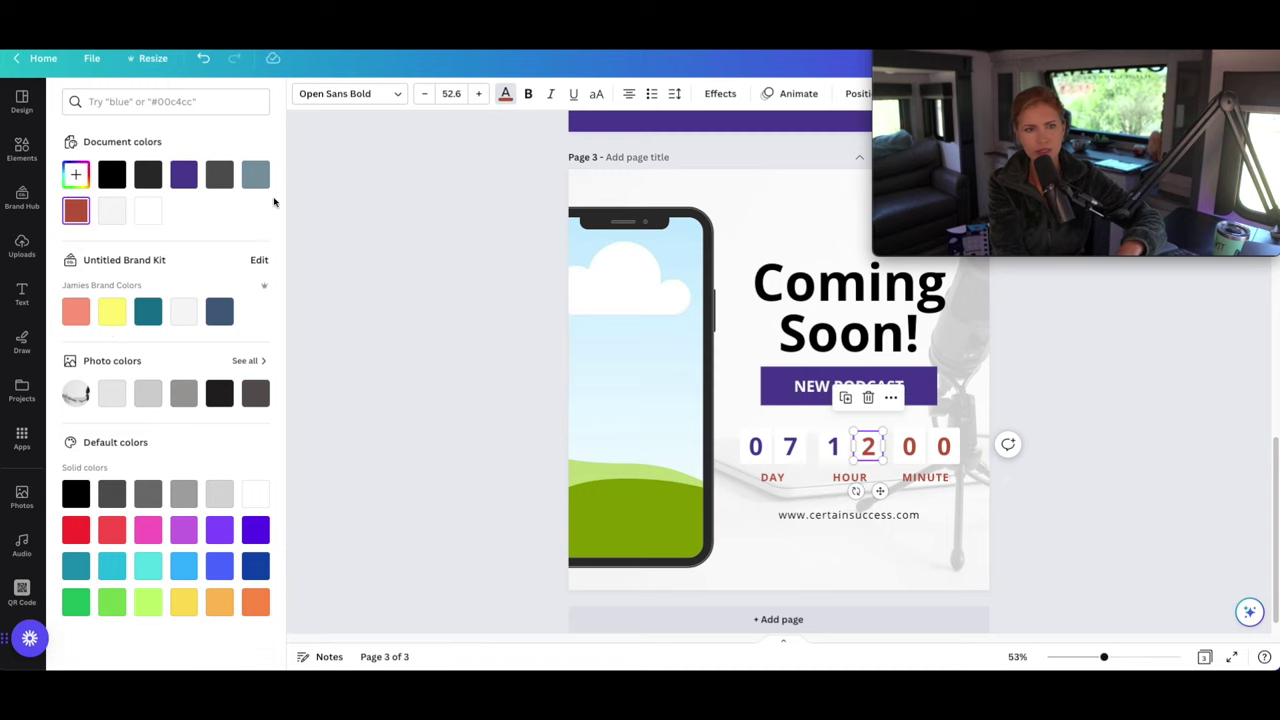
left_click(190, 175)
left_click(909, 447)
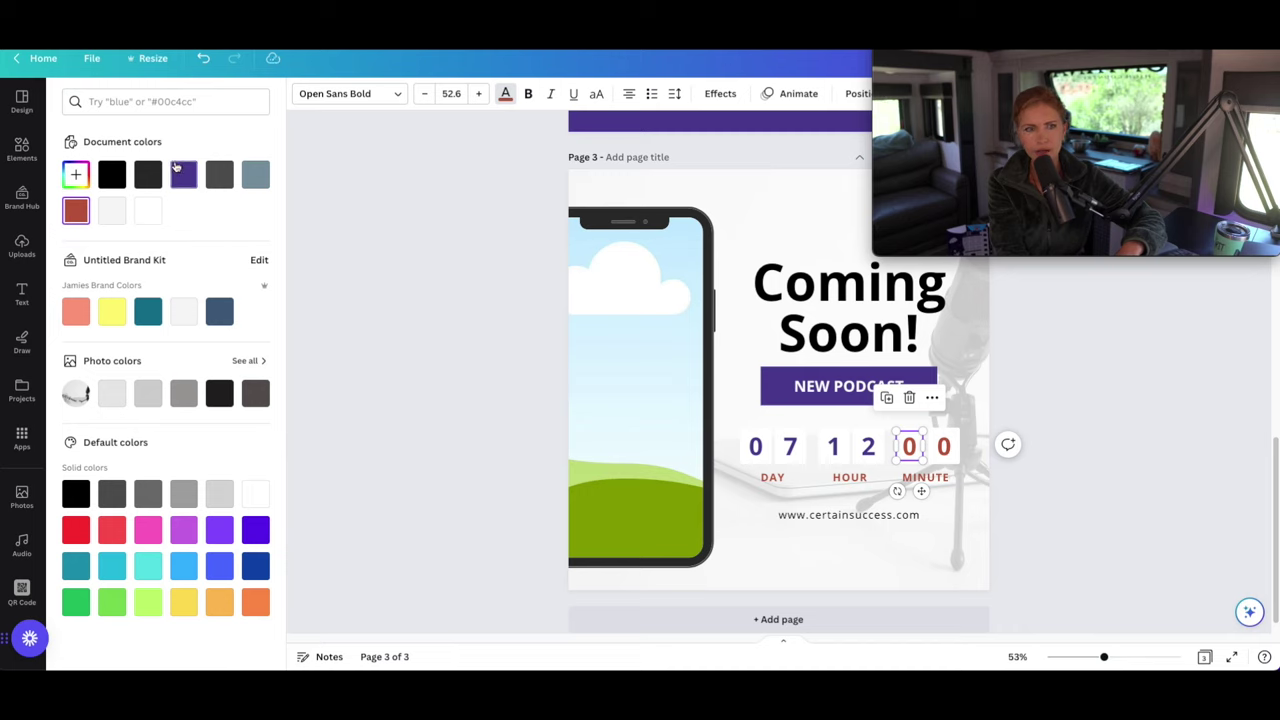
left_click(943, 447)
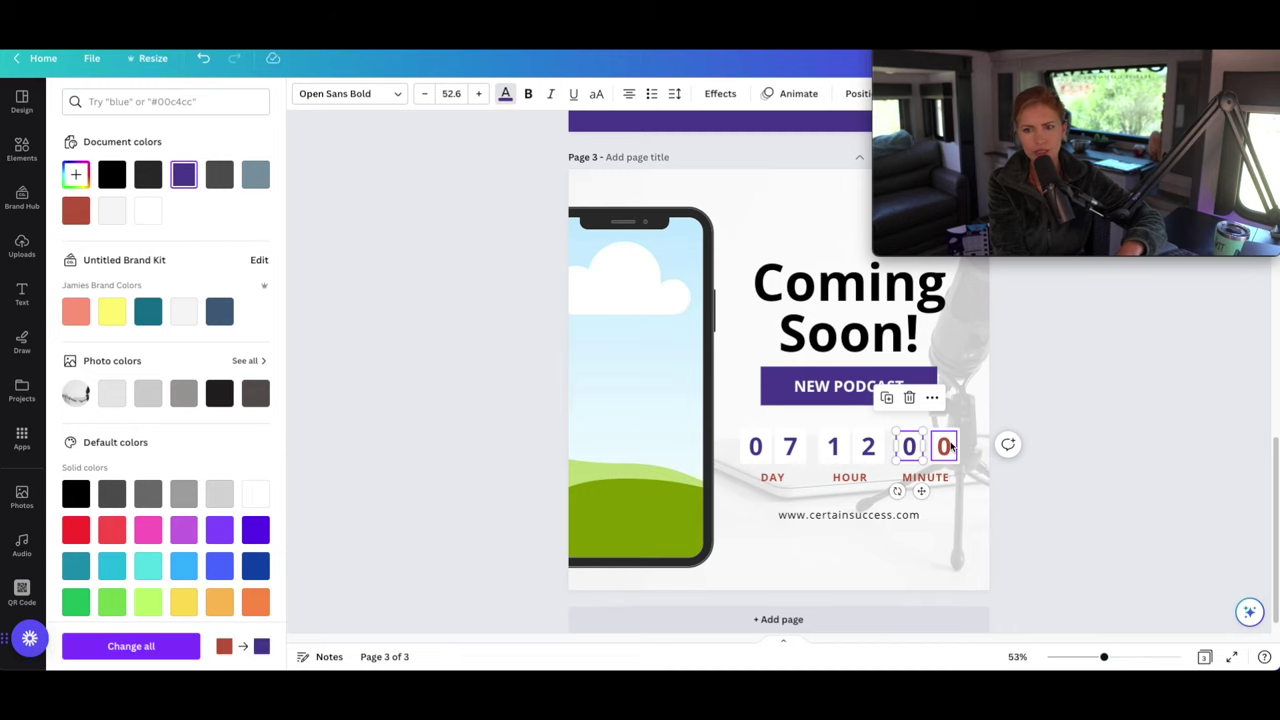
left_click(184, 176)
Recolor the DAY, HOUR and MINUTE labels under the countdown to the purple document color.
left_click(772, 478)
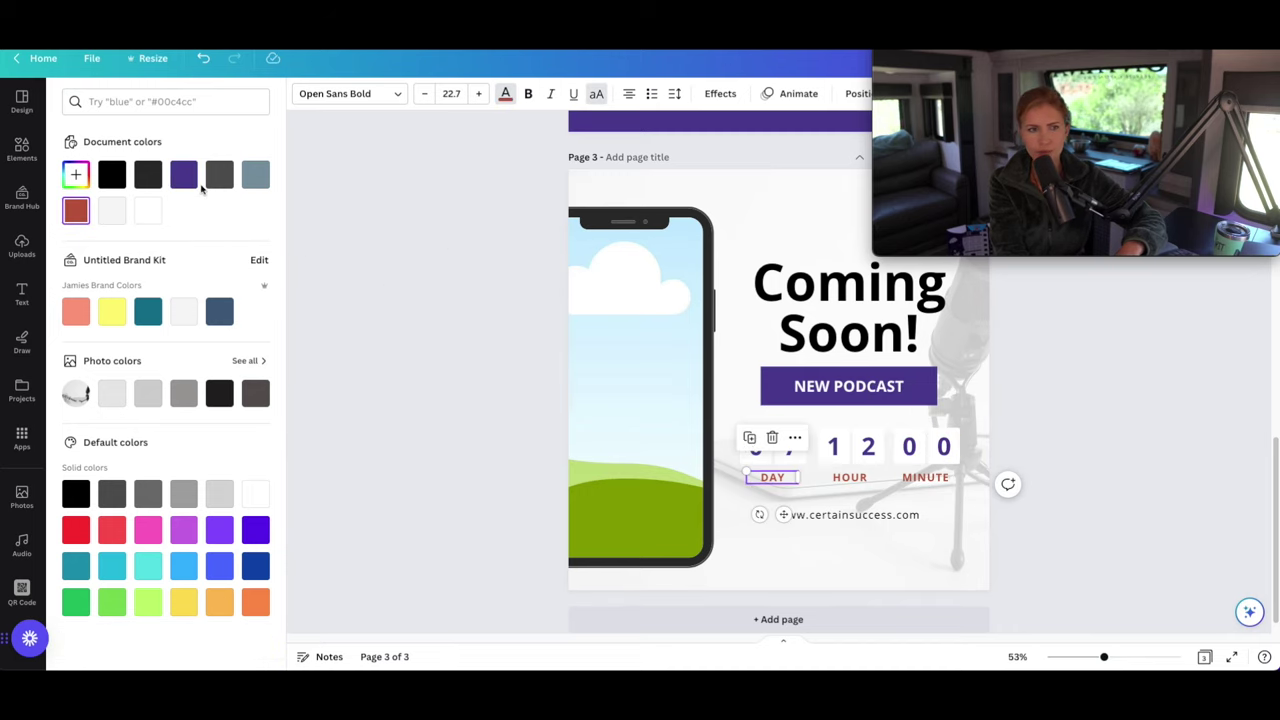
left_click(185, 177)
left_click(849, 478)
left_click(185, 177)
left_click(925, 477)
left_click(185, 177)
Shift the portrait photo inside the phone frame so the man's whole face fits in the visible part of the screen.
left_click(626, 358)
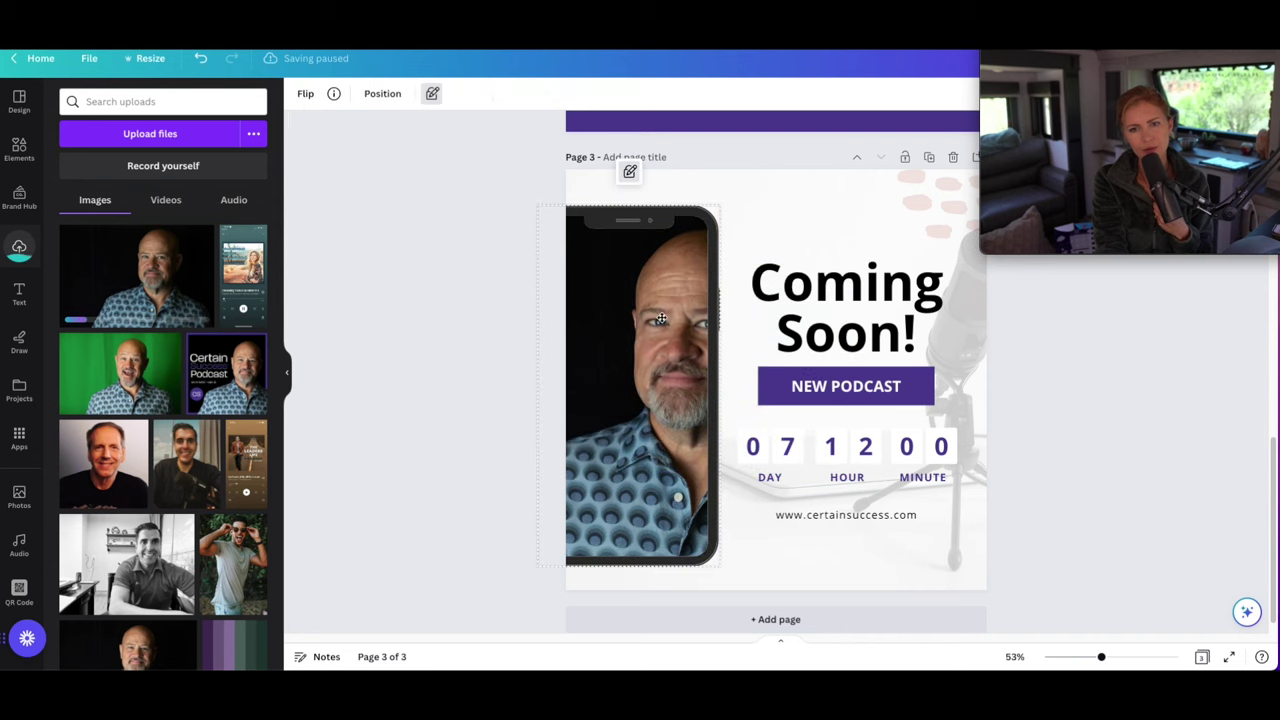
double_click(662, 319)
left_click_drag(635, 337, 585, 336)
left_click(740, 220)
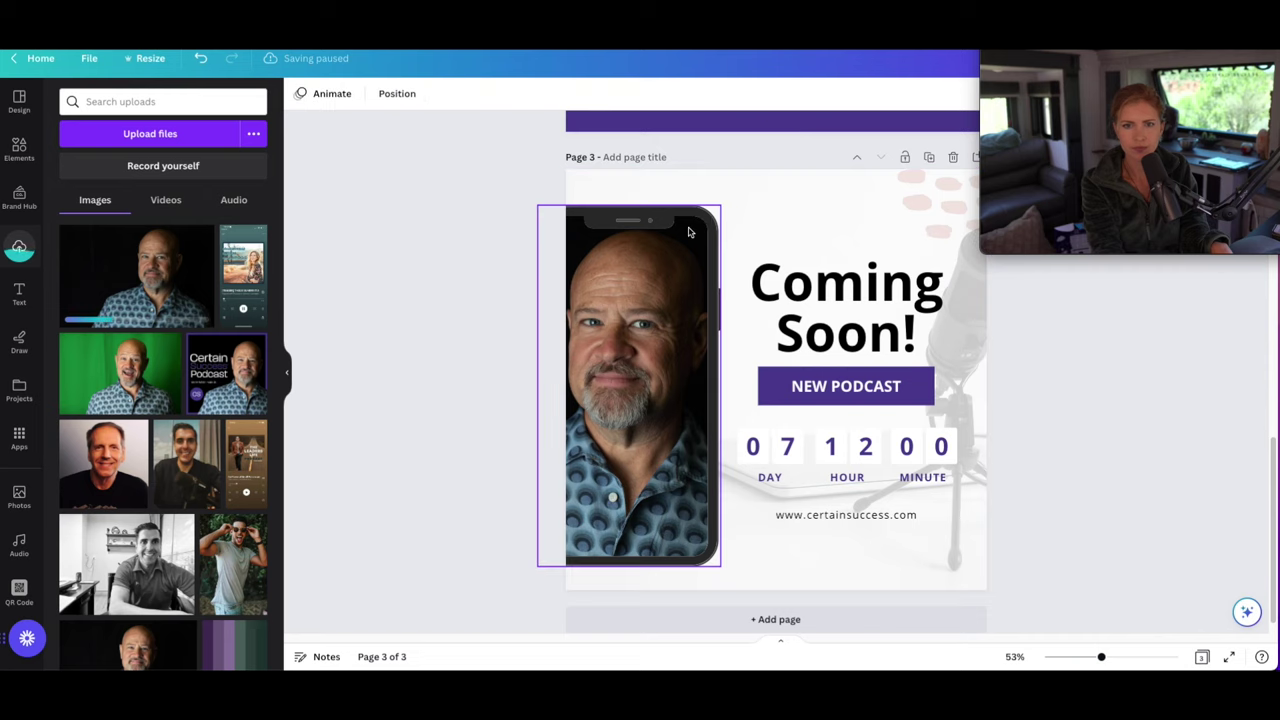
left_click(700, 300)
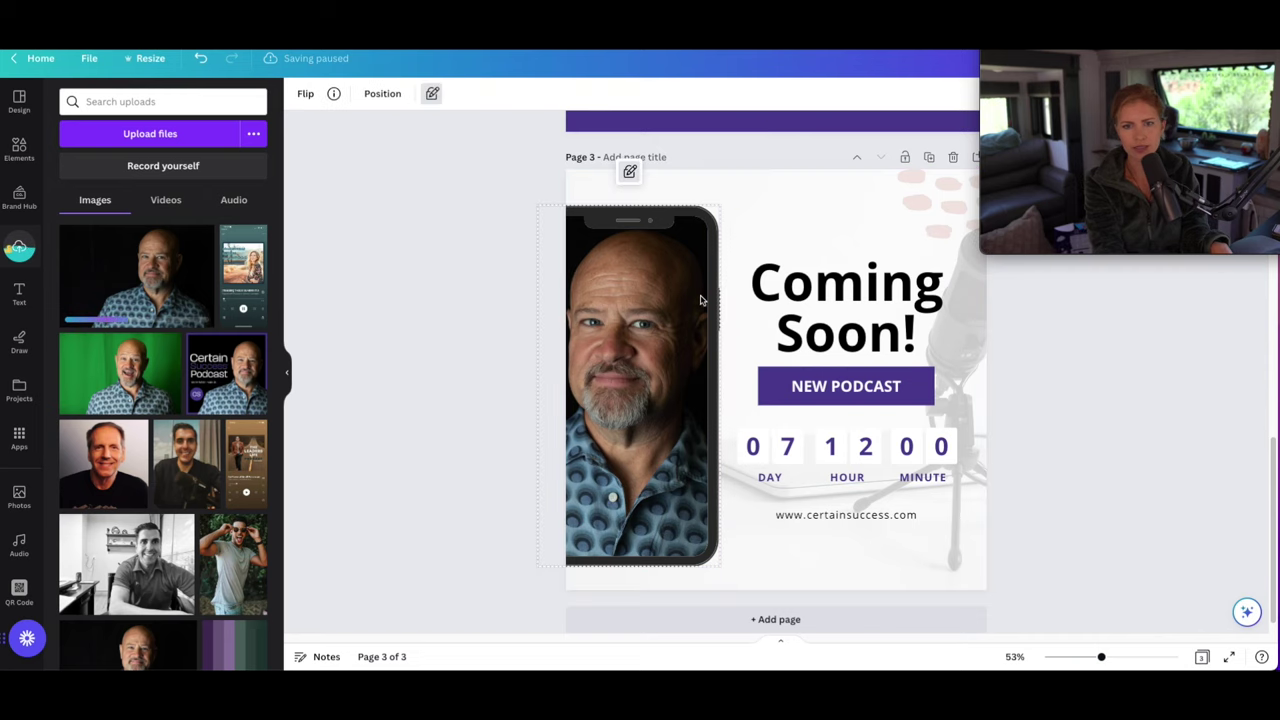
Delete the faded red brush-spot graphic in the upper right corner of page 3.
left_click(777, 229)
left_click(943, 196)
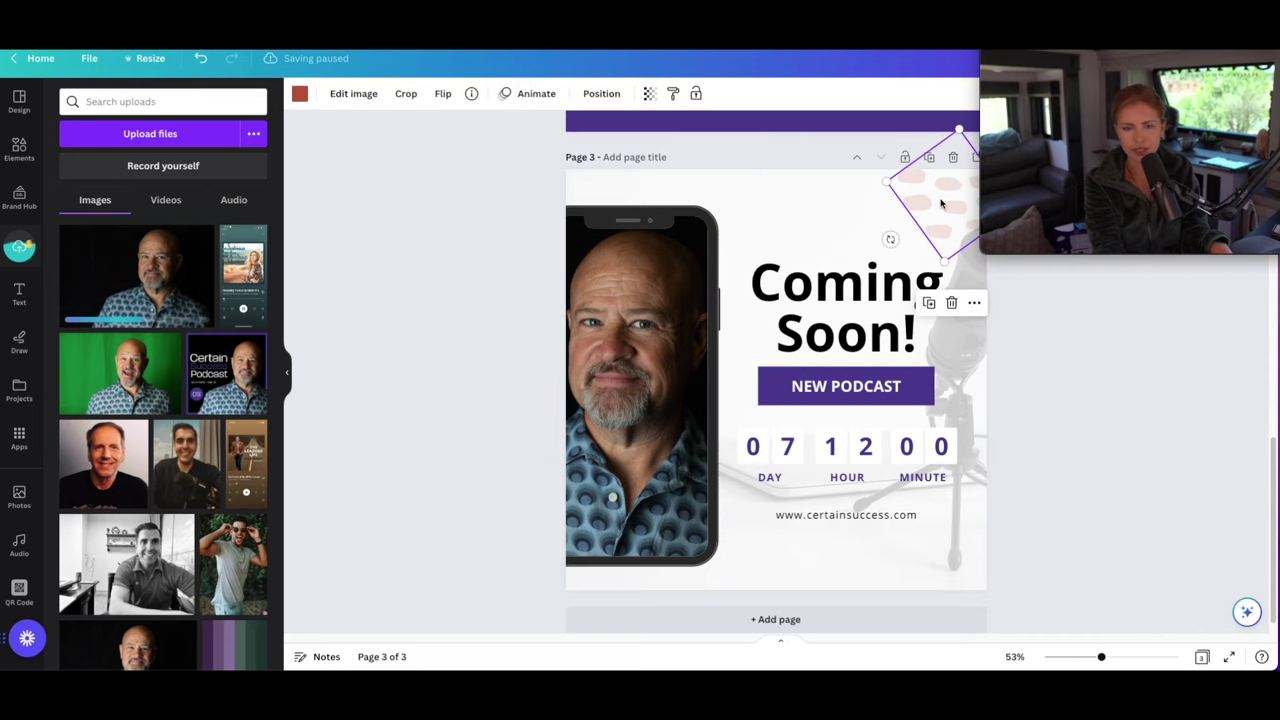
left_click(1039, 352)
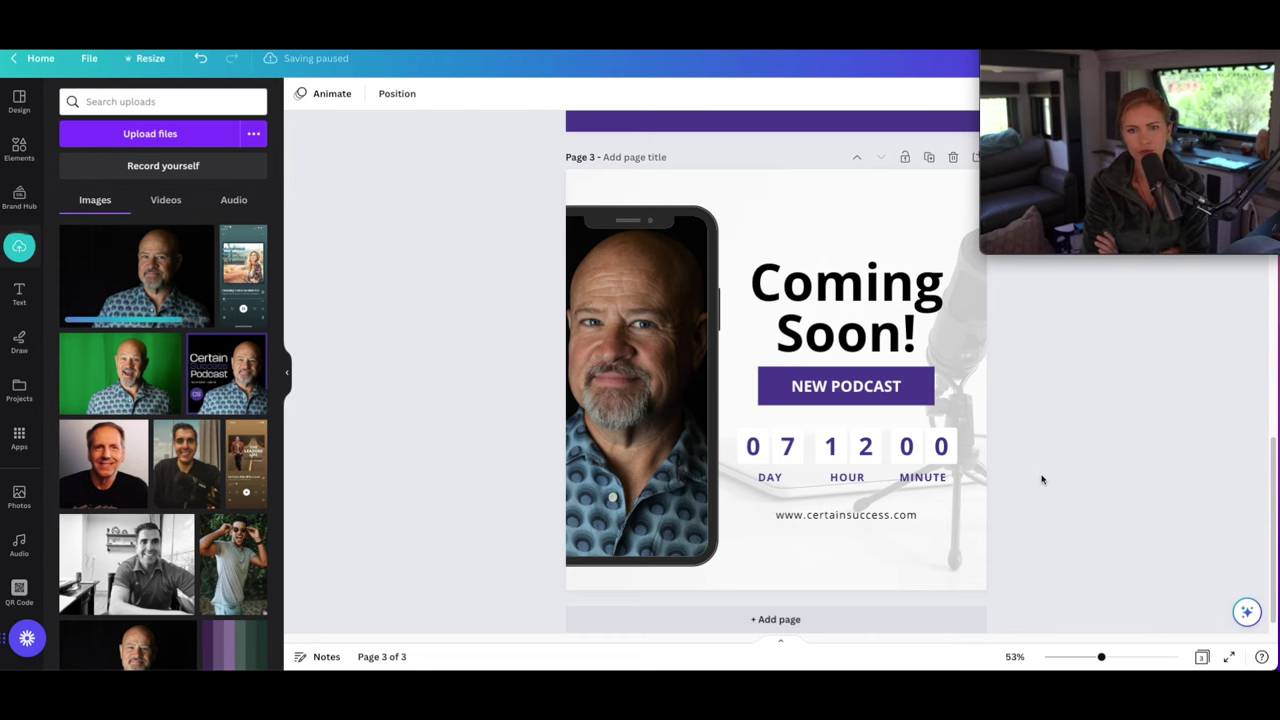
Review the three finished pages and add a blank page after page 3.
scroll(1042, 480, "up", 10)
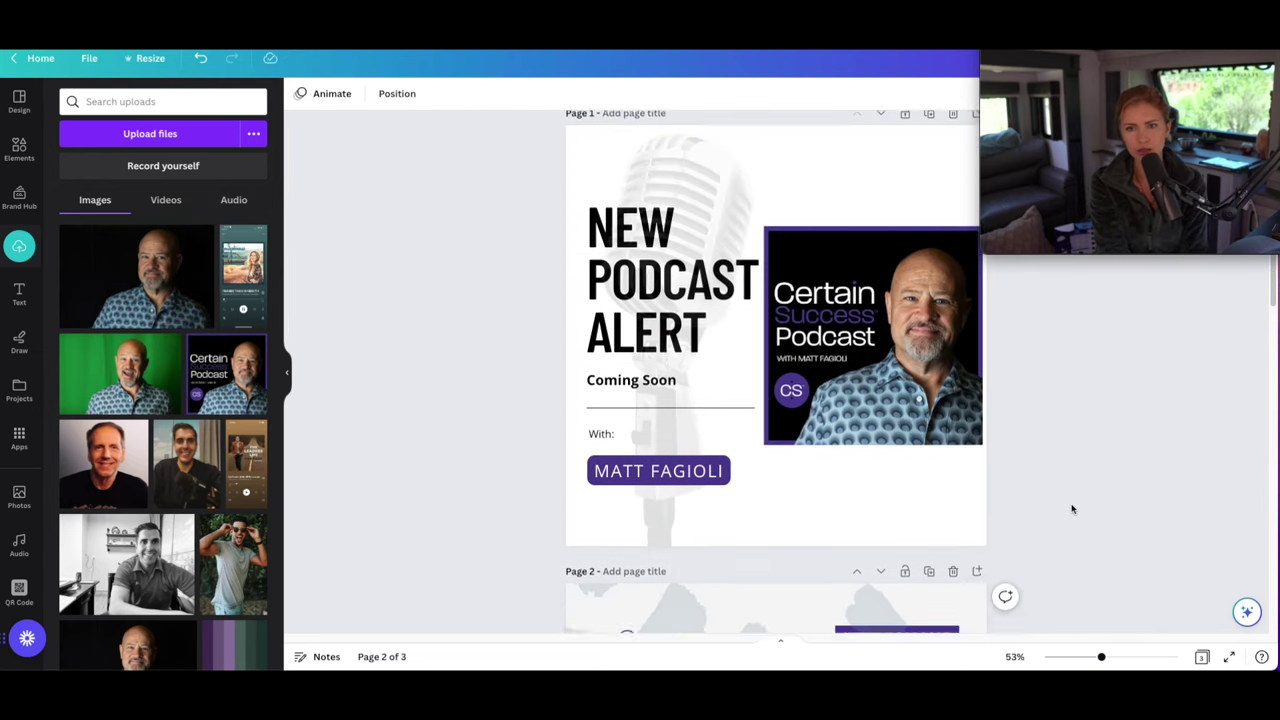
scroll(1000, 453, "down", 5)
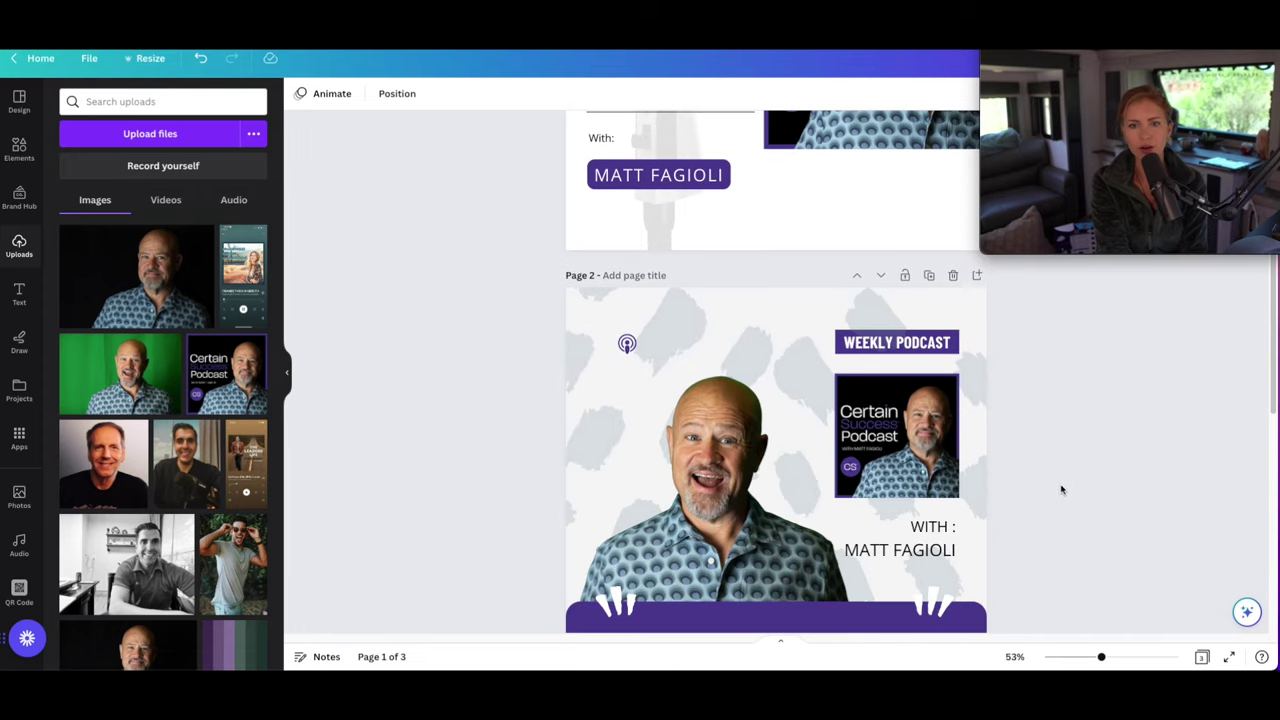
scroll(1140, 513, "down", 5)
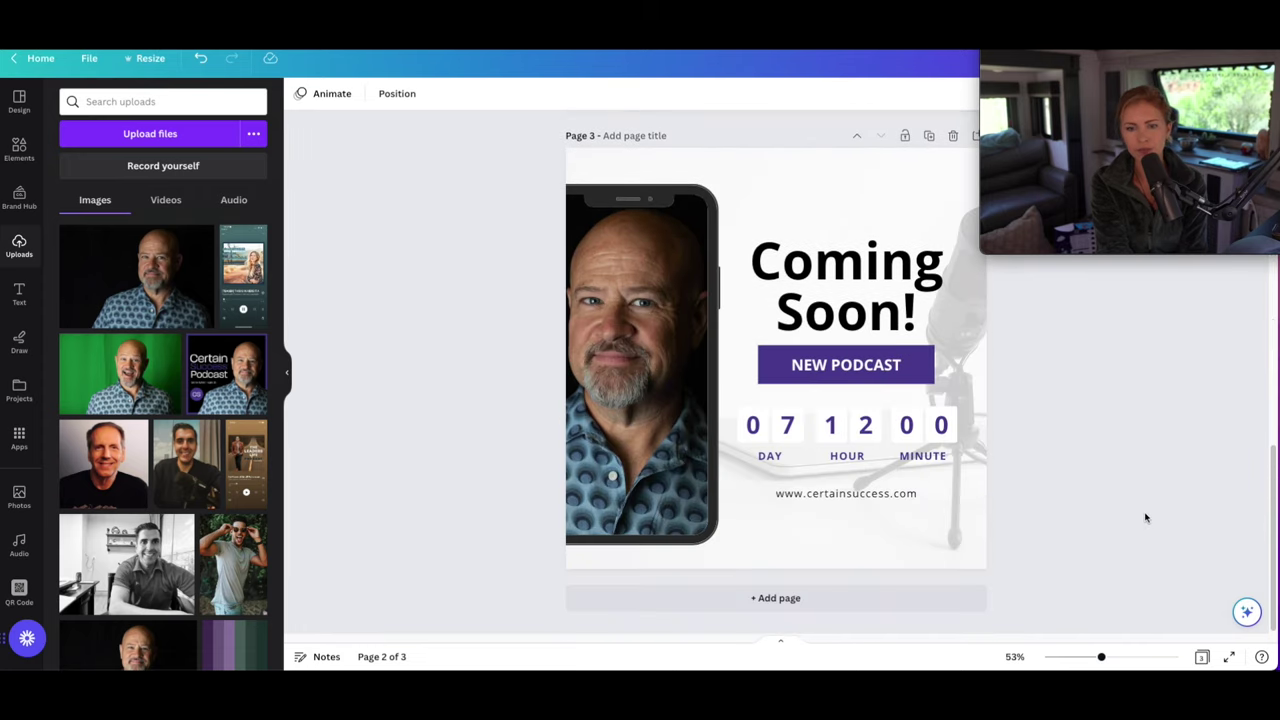
left_click(782, 596)
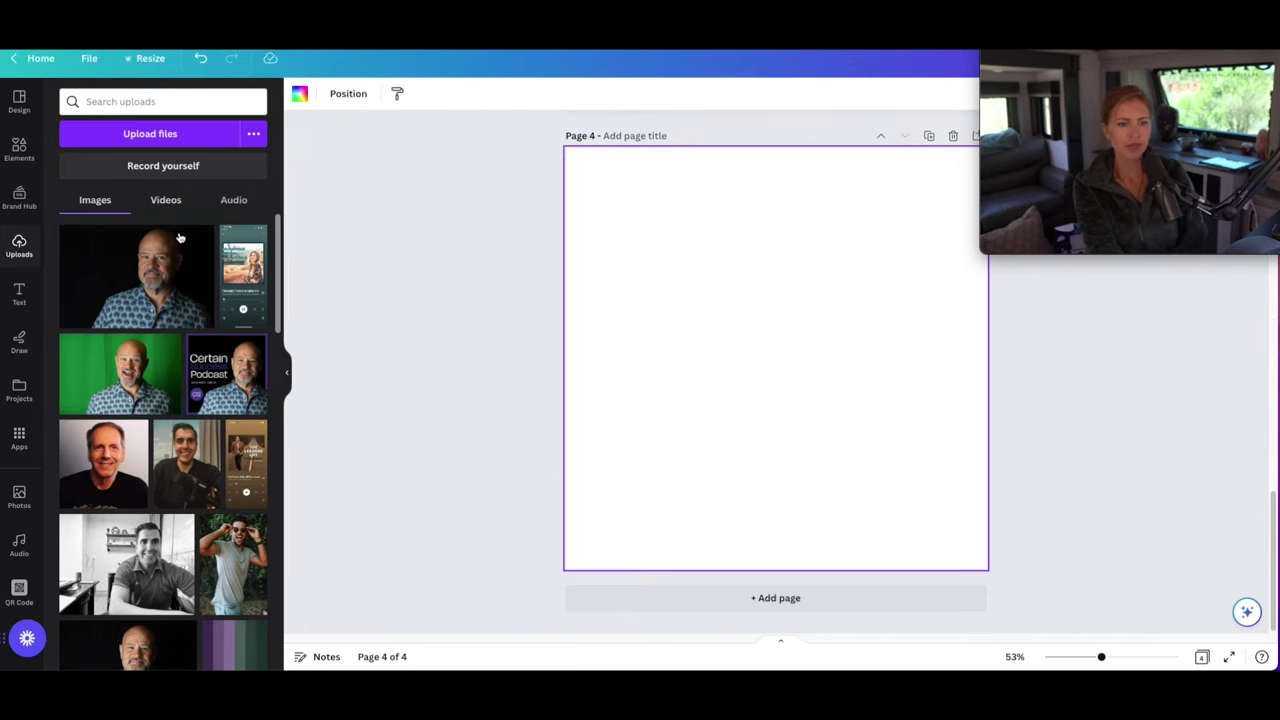
Search the design templates for "guest invite" and apply the yellow-and-blue Business Corner special-guest template to page 4.
left_click(21, 106)
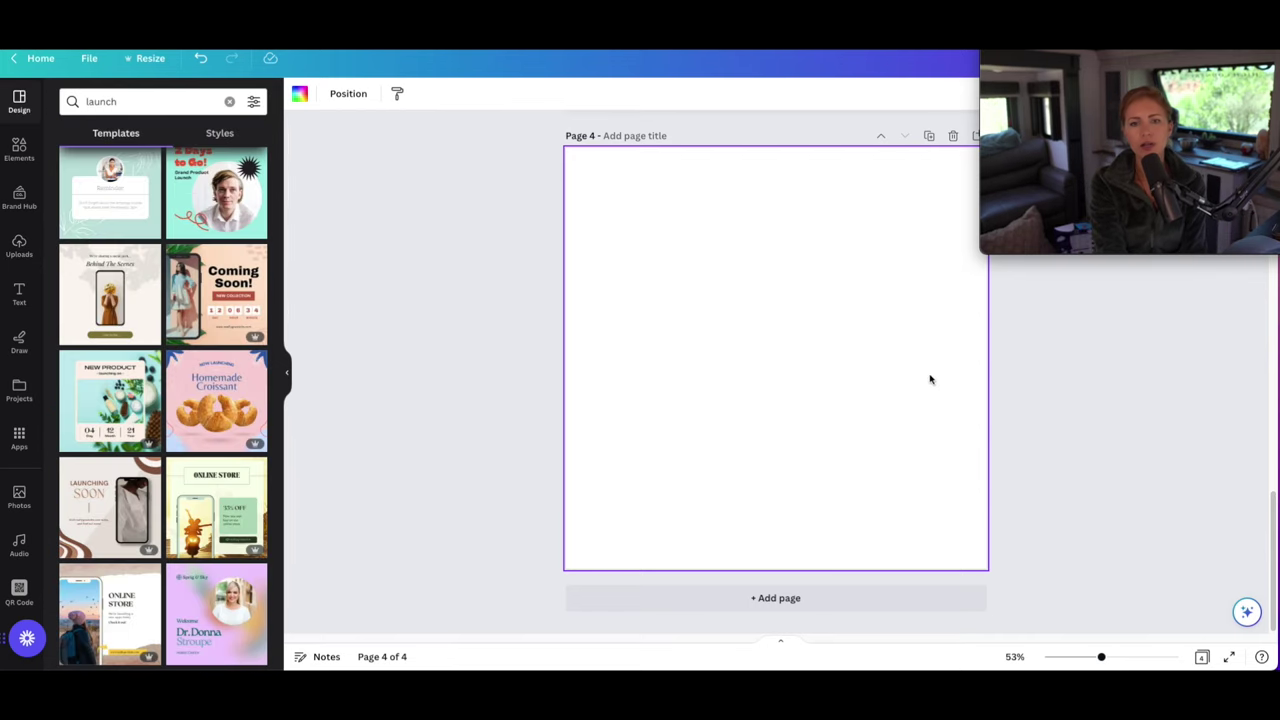
scroll(1143, 463, "up", 10)
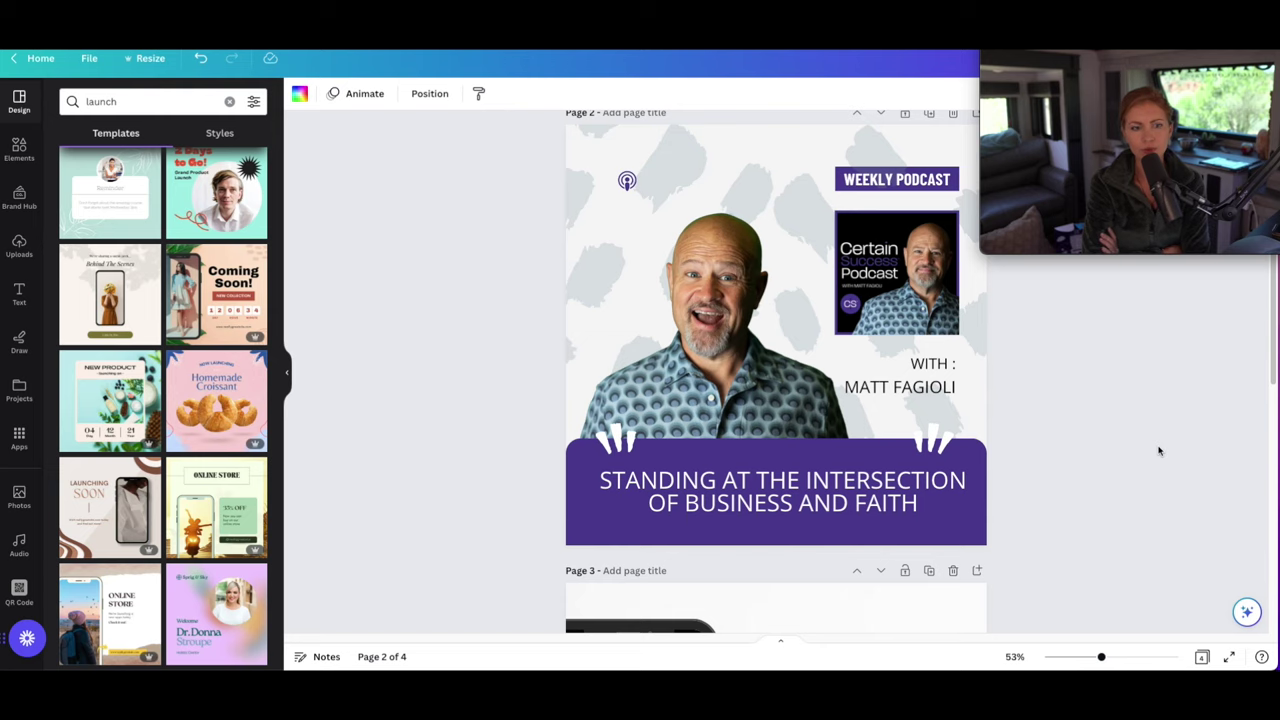
scroll(1100, 466, "down", 10)
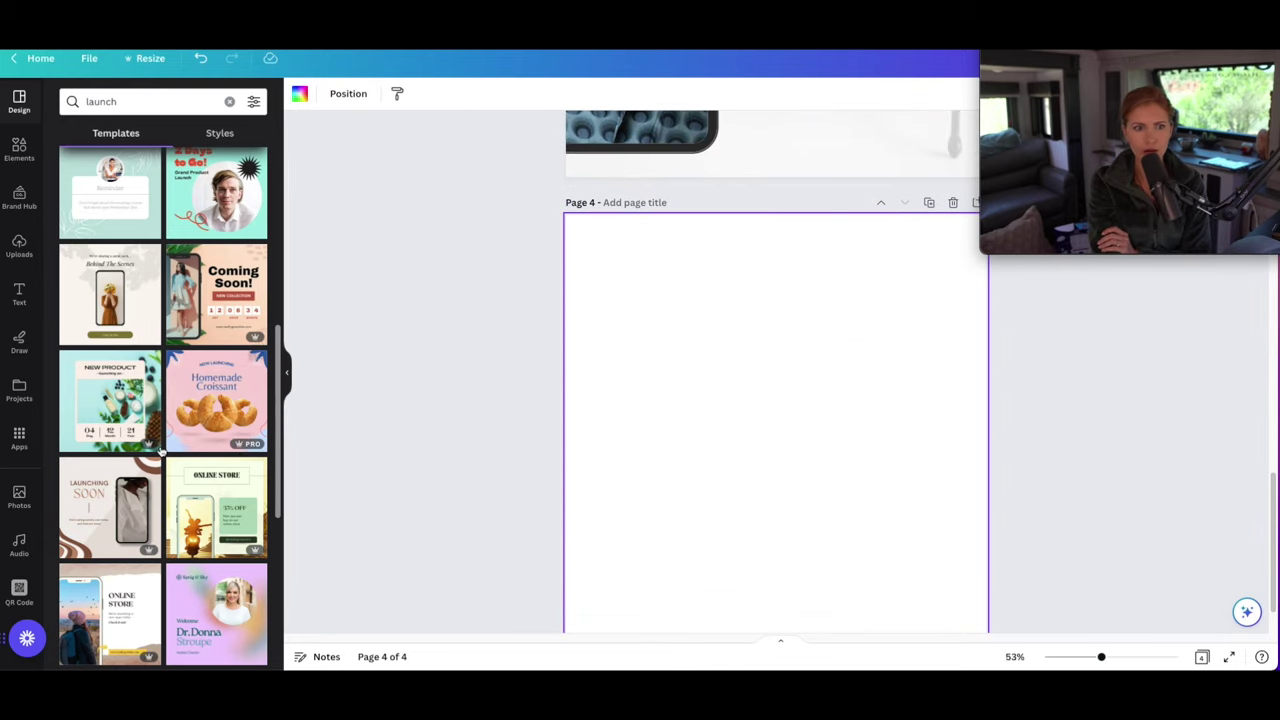
scroll(211, 474, "down", 3)
scroll(211, 474, "down", 5)
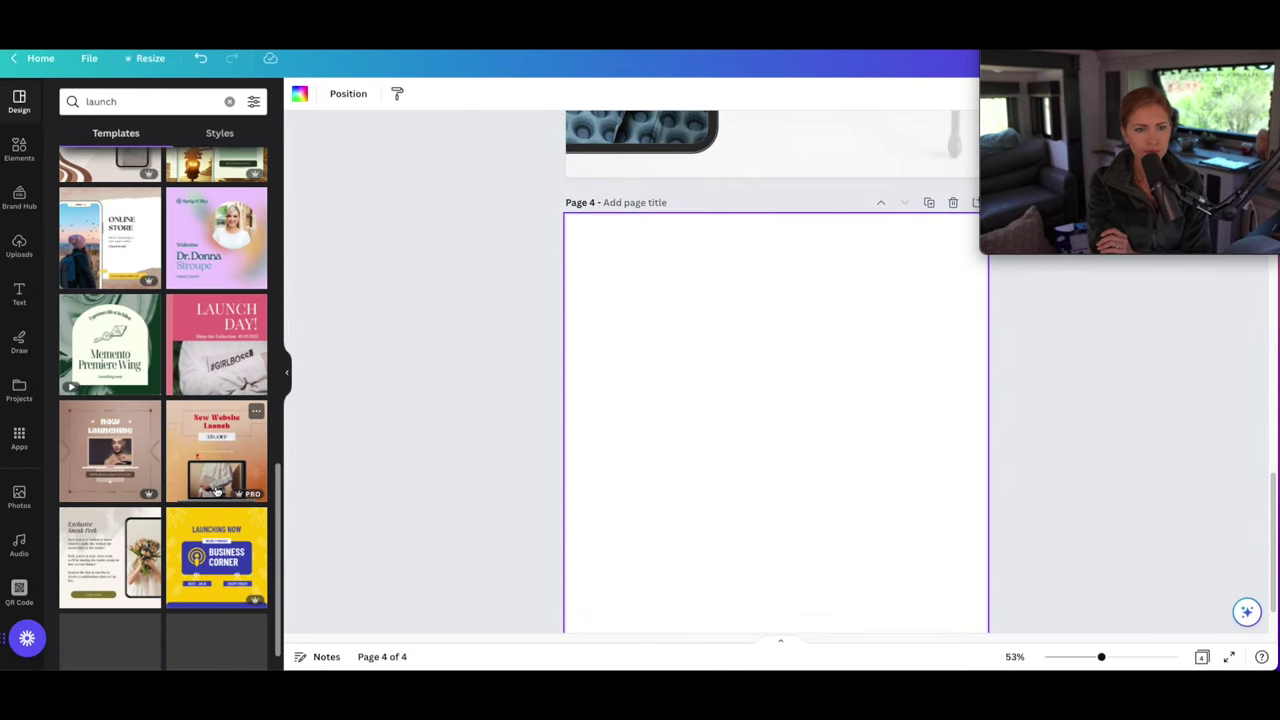
left_click(231, 102)
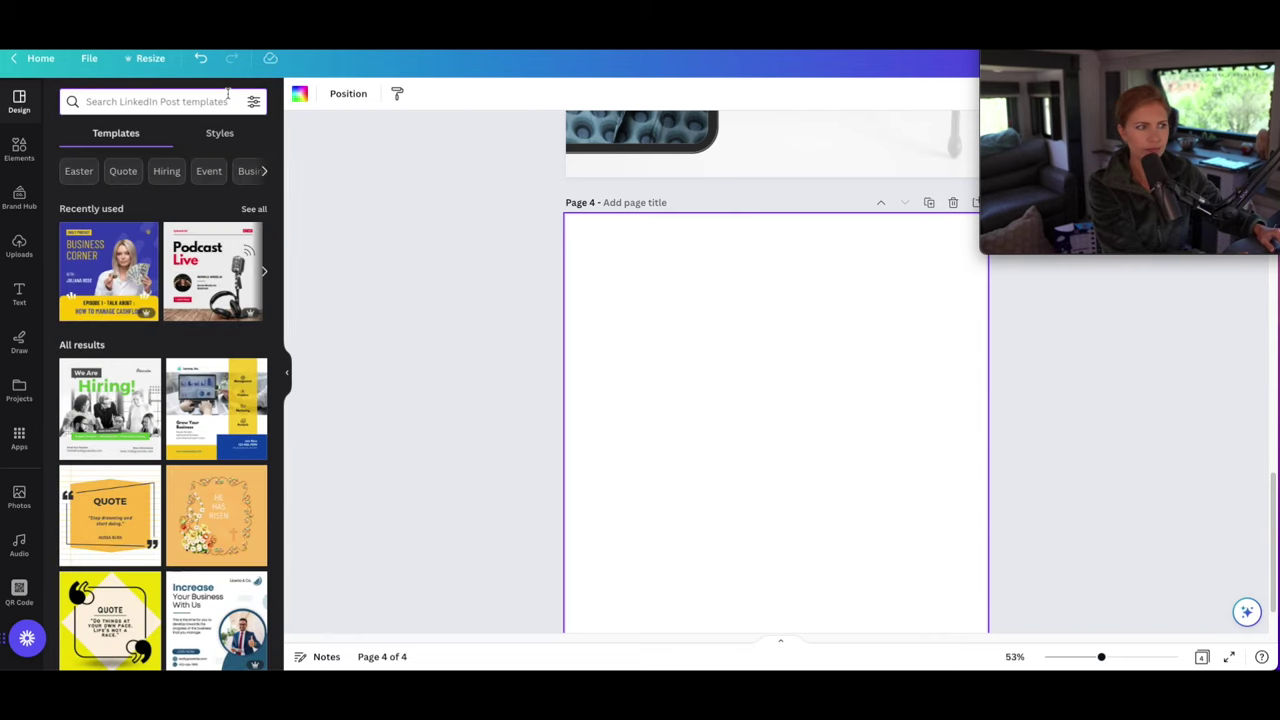
type("guest invite")
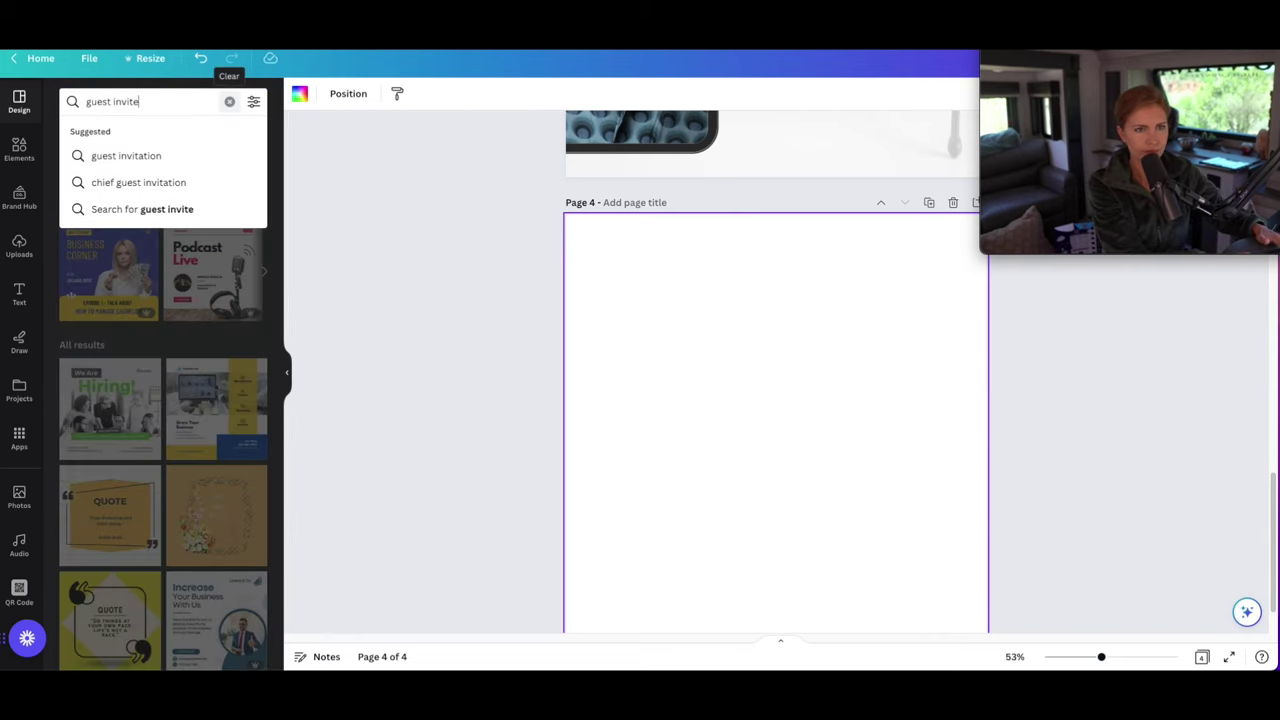
key("Return")
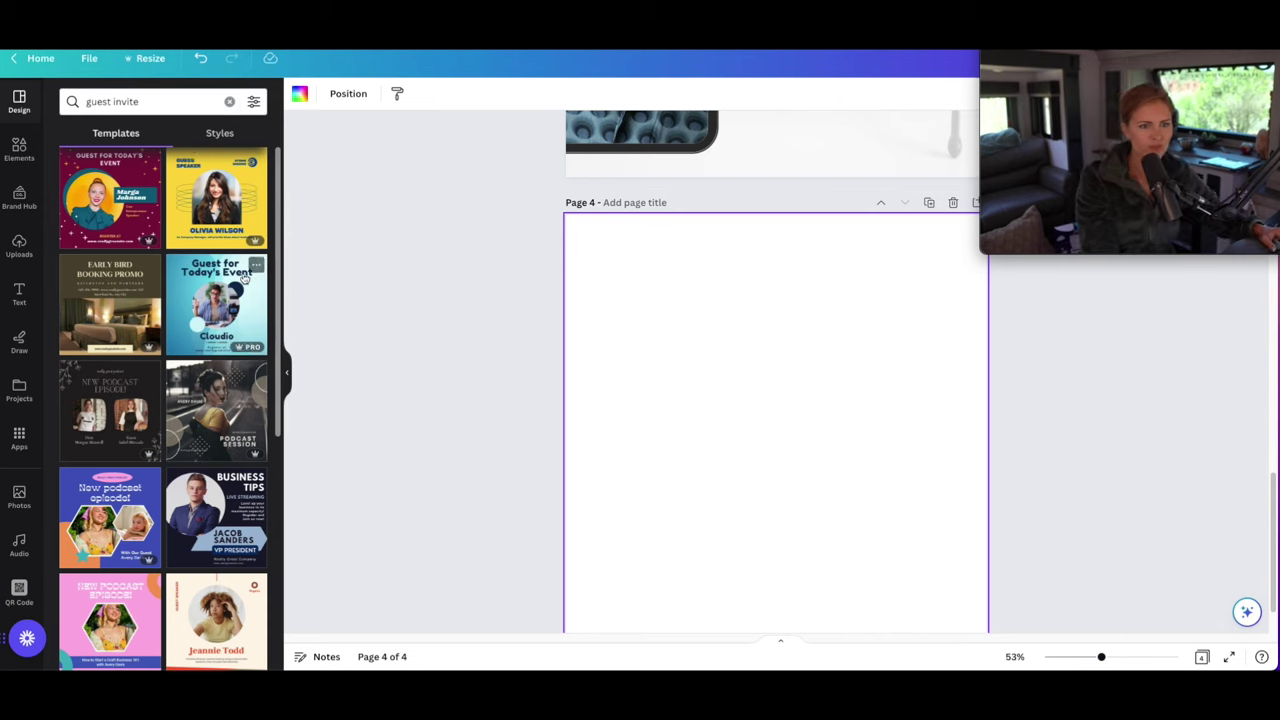
scroll(245, 280, "down", 10)
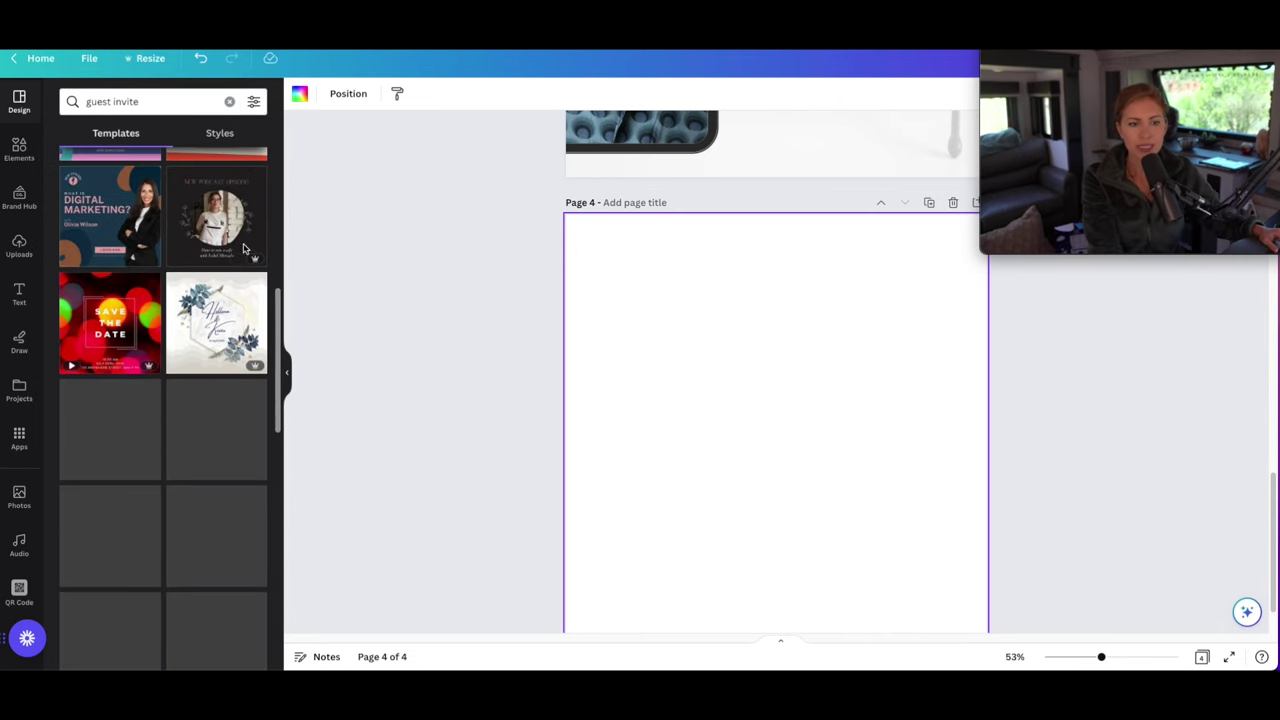
scroll(245, 248, "down", 2)
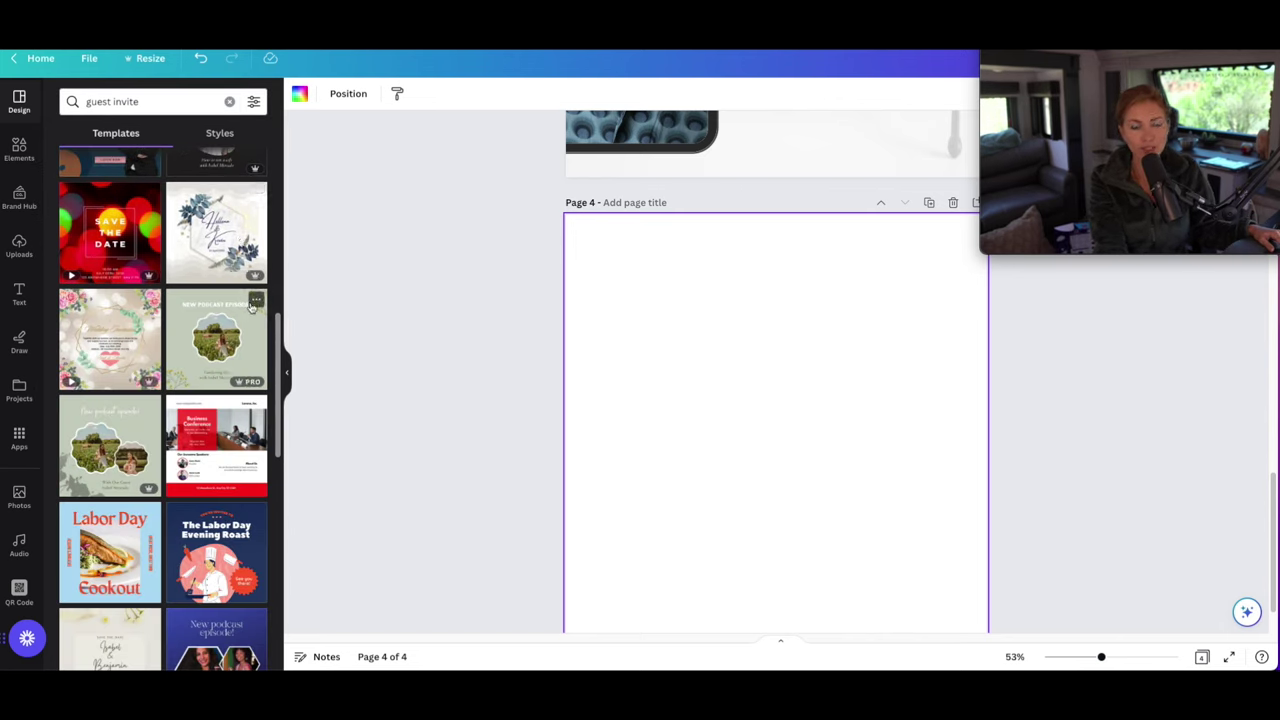
scroll(253, 328, "down", 10)
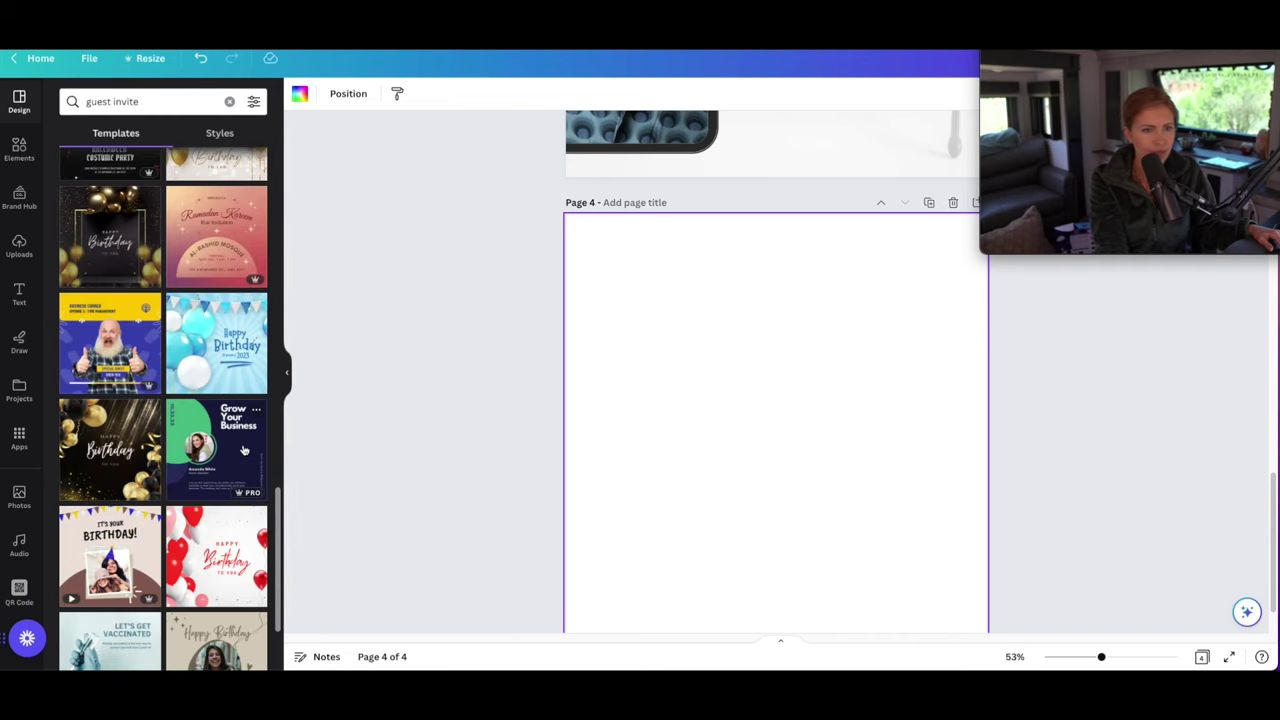
left_click(106, 322)
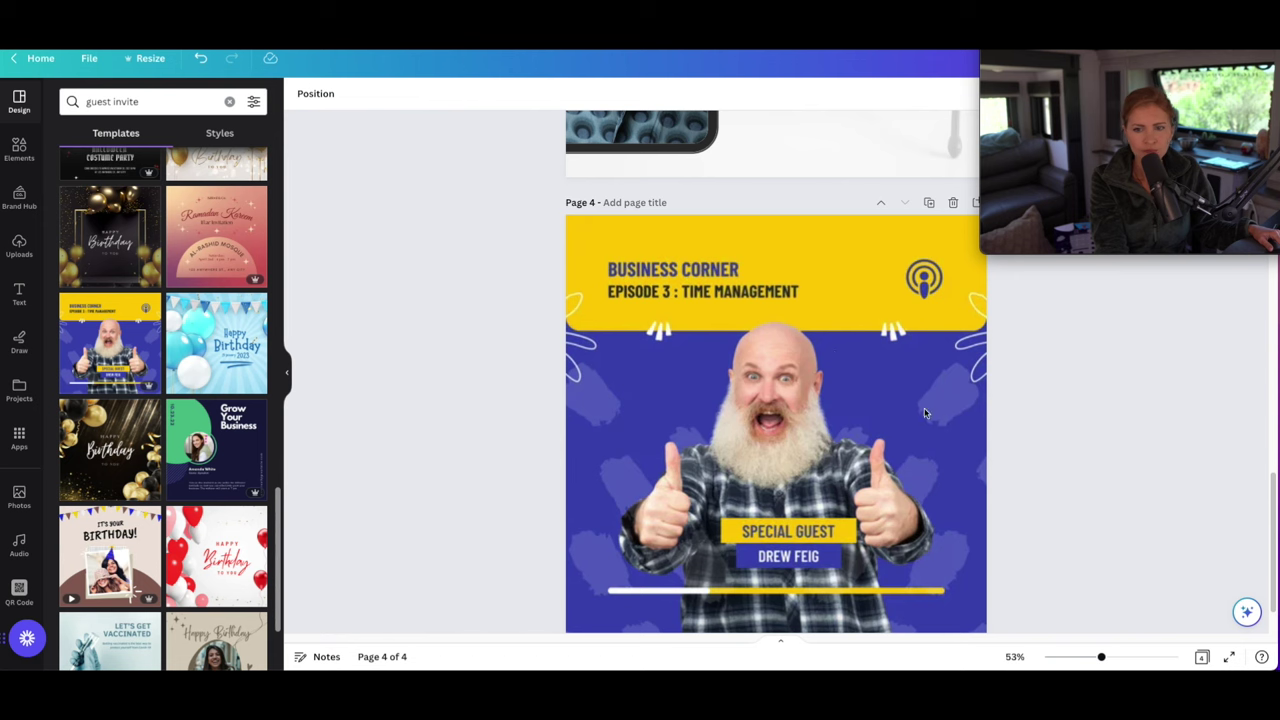
Replace the bearded man's photo on page 4 with the green-screen portrait MAM_9850.jpg from Google Drive.
scroll(995, 450, "up", 12)
scroll(990, 443, "down", 3)
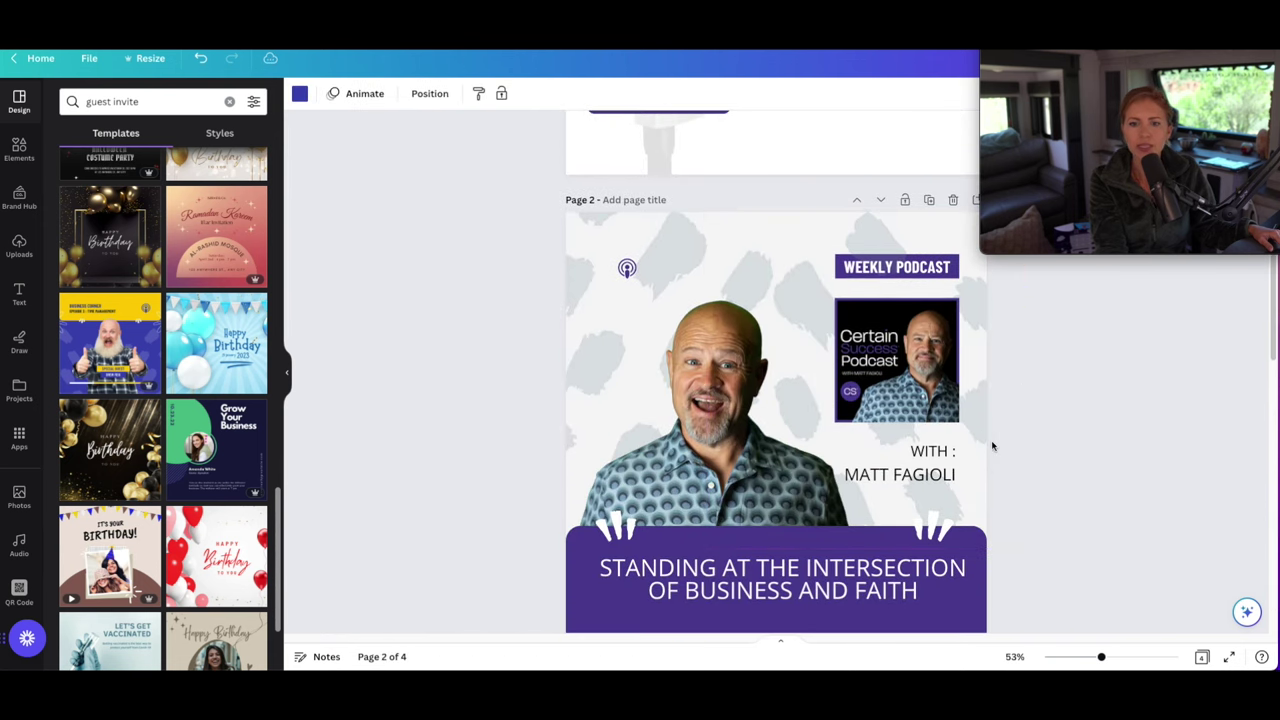
scroll(1063, 495, "down", 10)
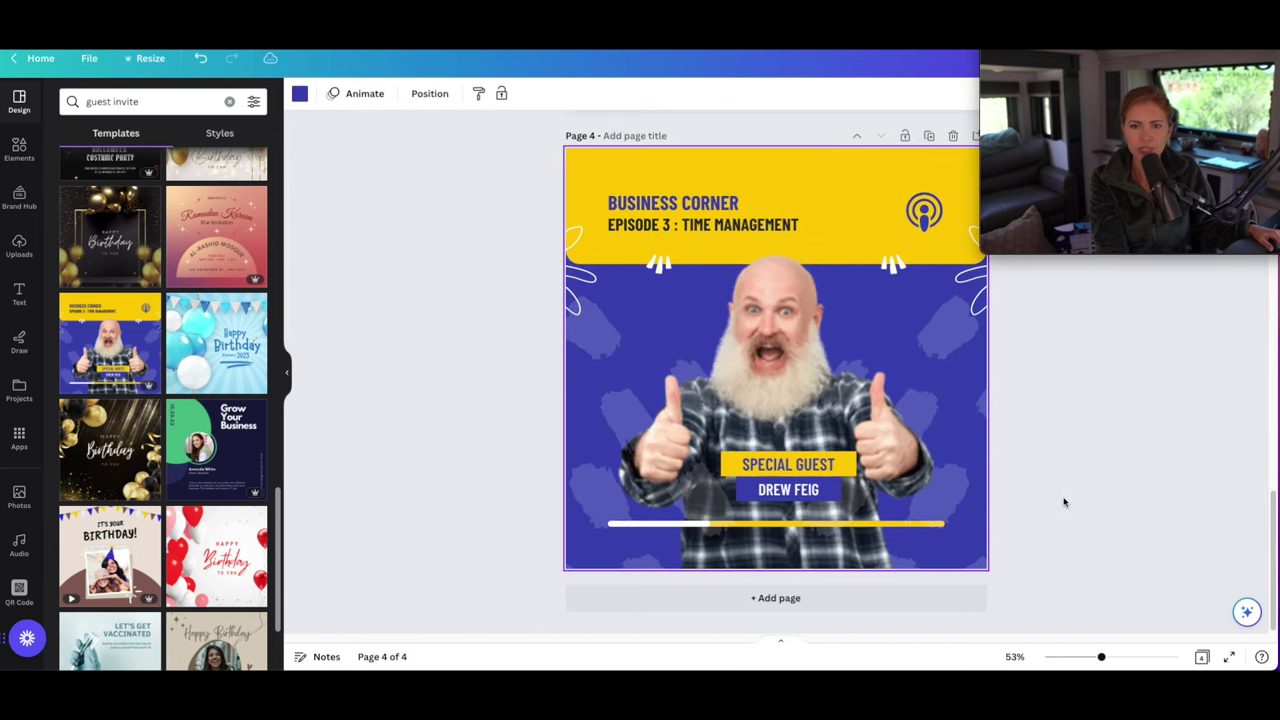
left_click(762, 375)
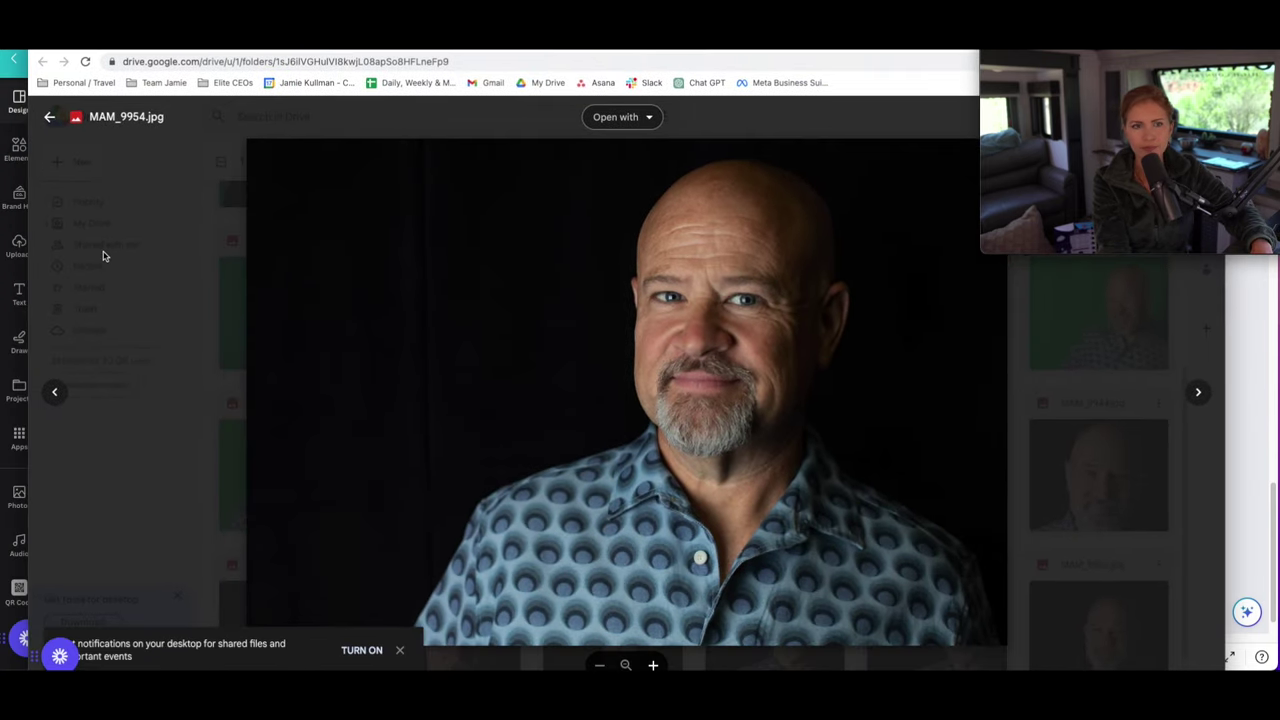
key("Escape")
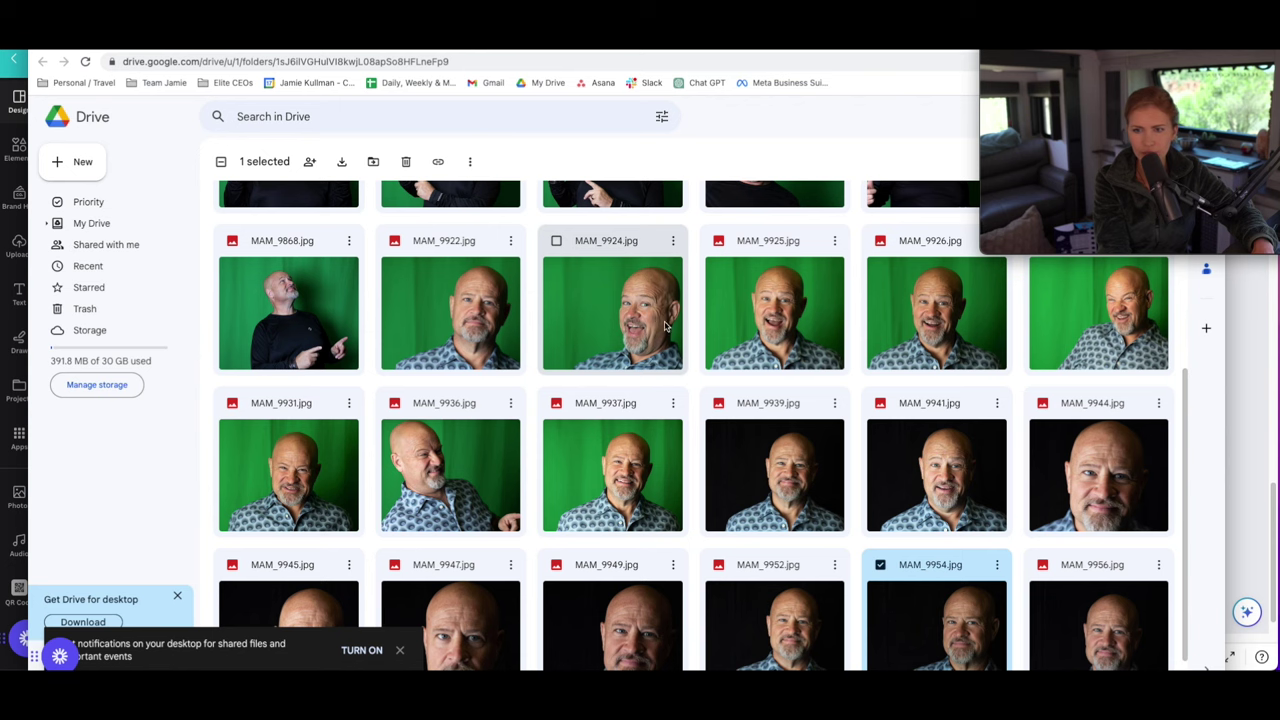
scroll(658, 320, "down", 1)
scroll(834, 391, "up", 4)
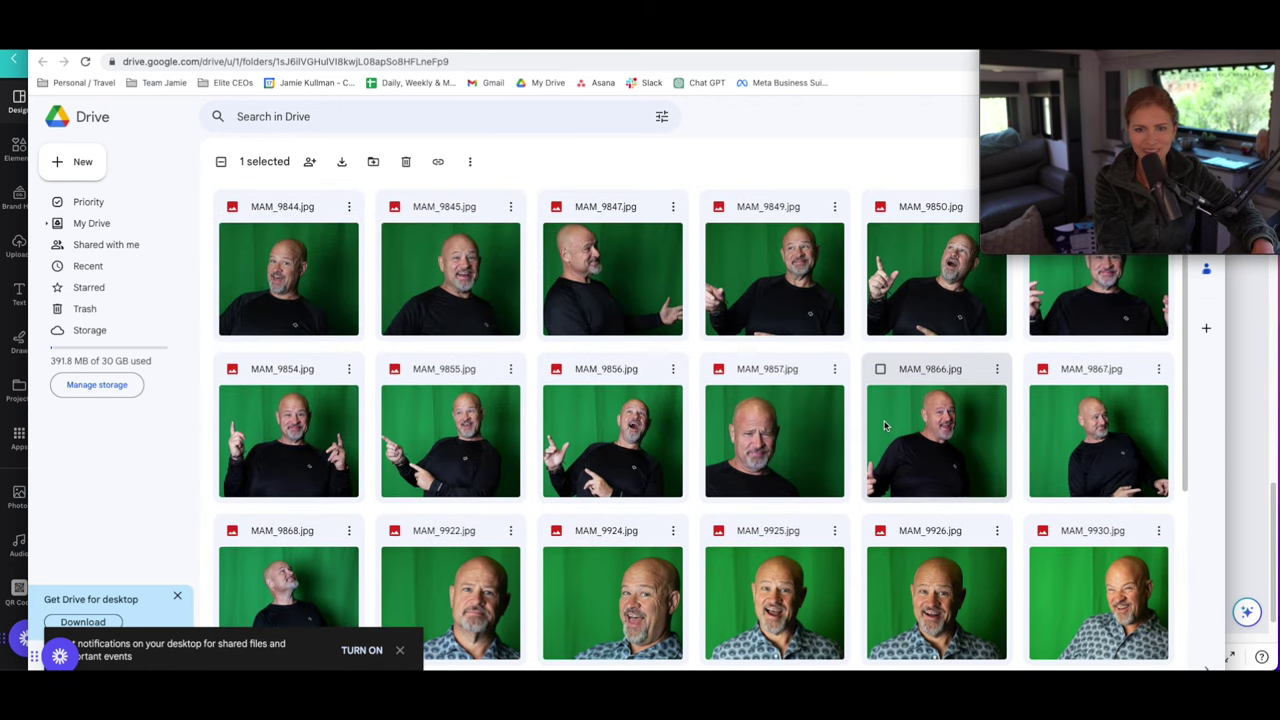
double_click(939, 317)
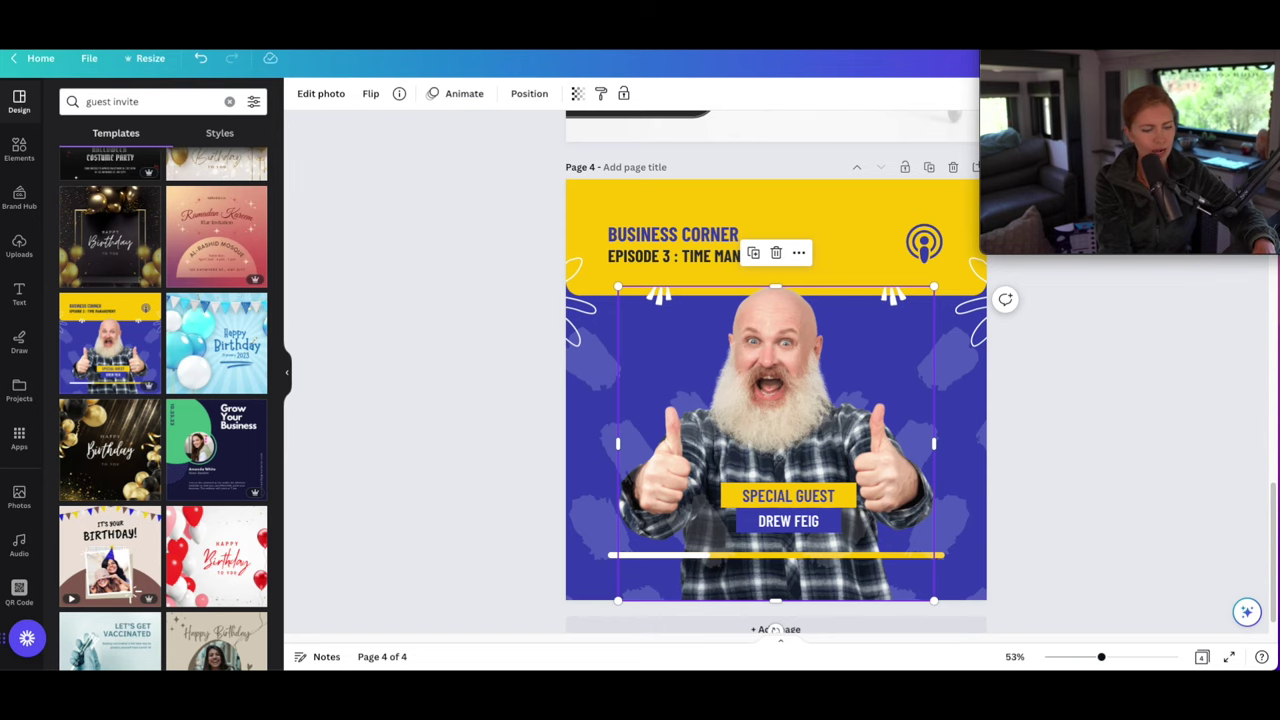
key("Delete")
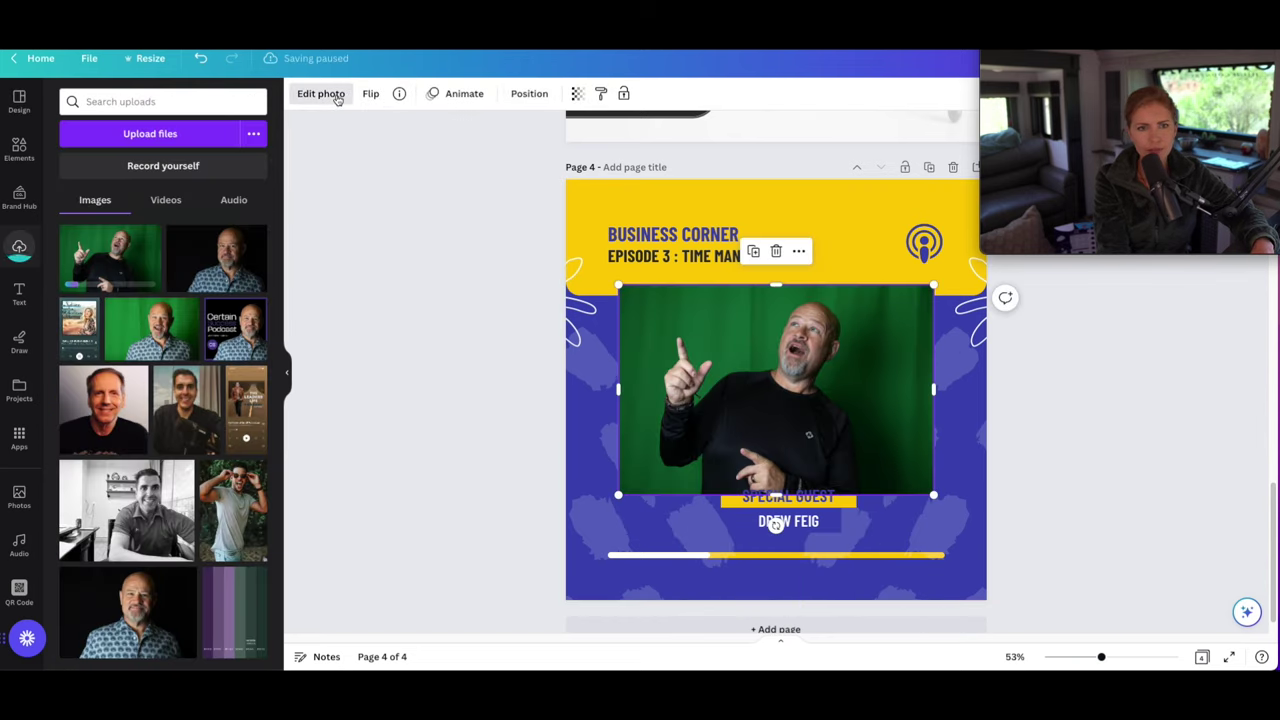
Open the photo editing tools for the new green-screen portrait and move it slightly down and to the right.
left_click(334, 95)
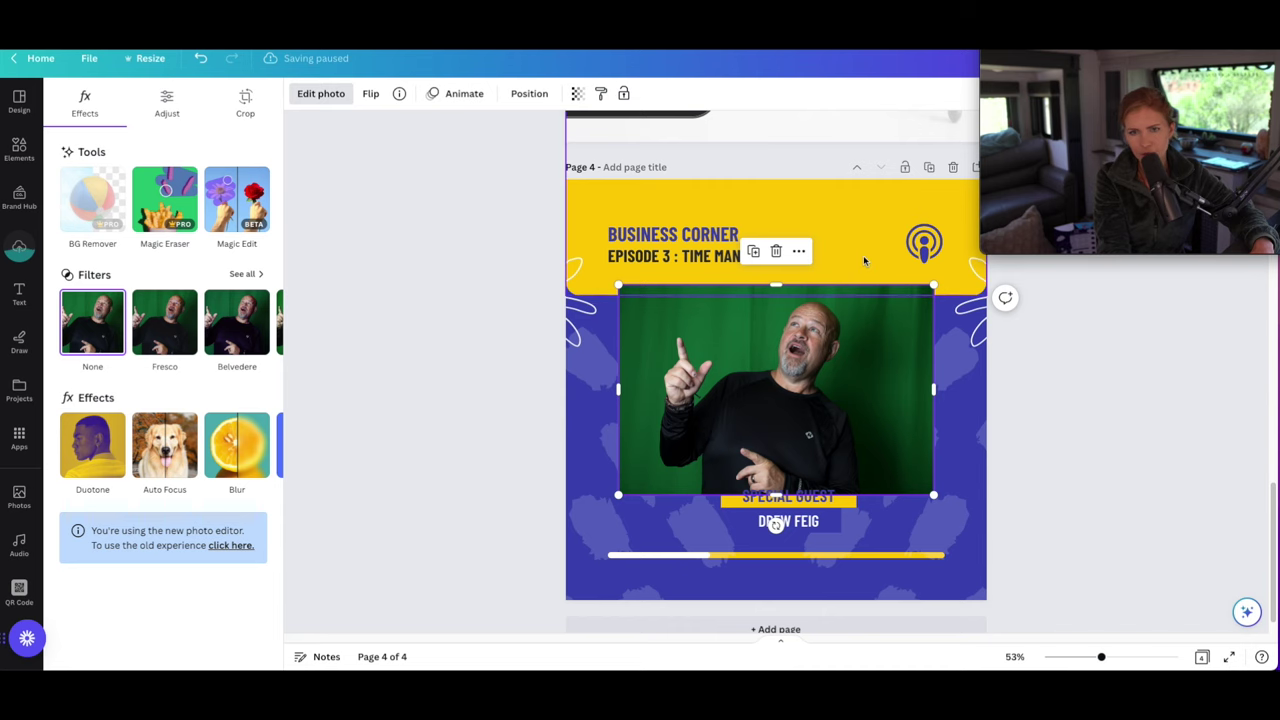
left_click(856, 358)
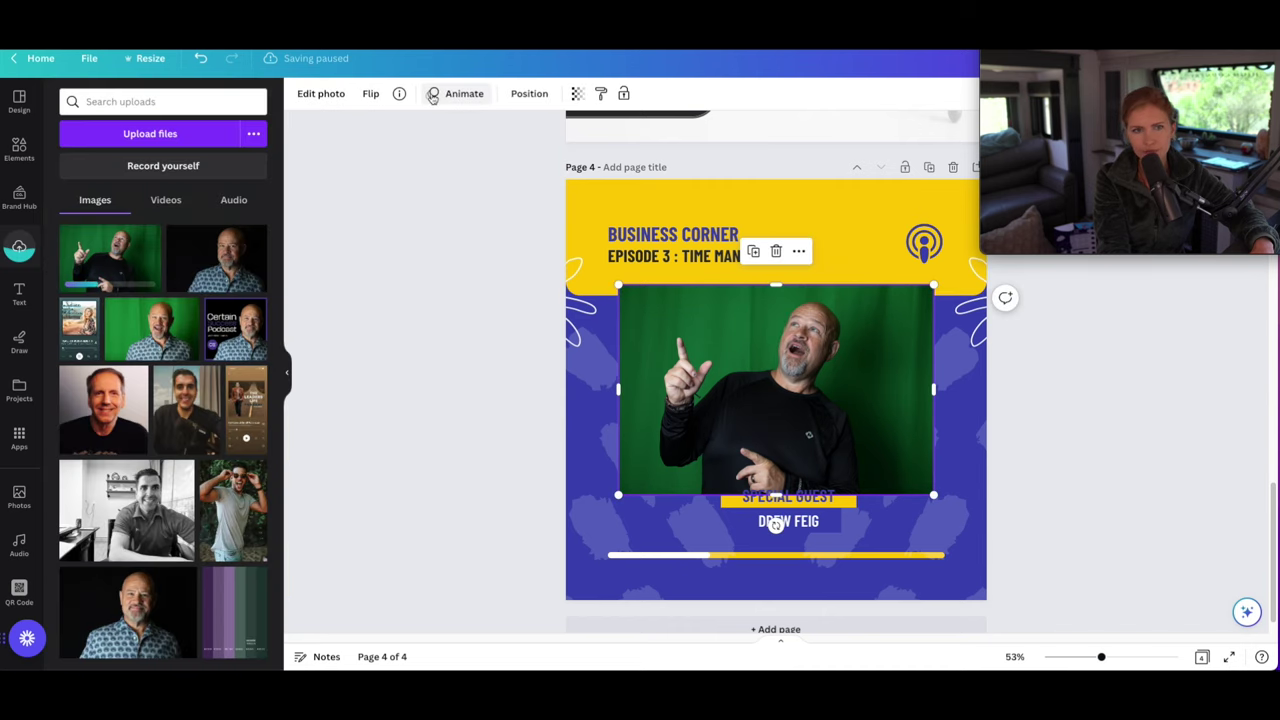
left_click(306, 102)
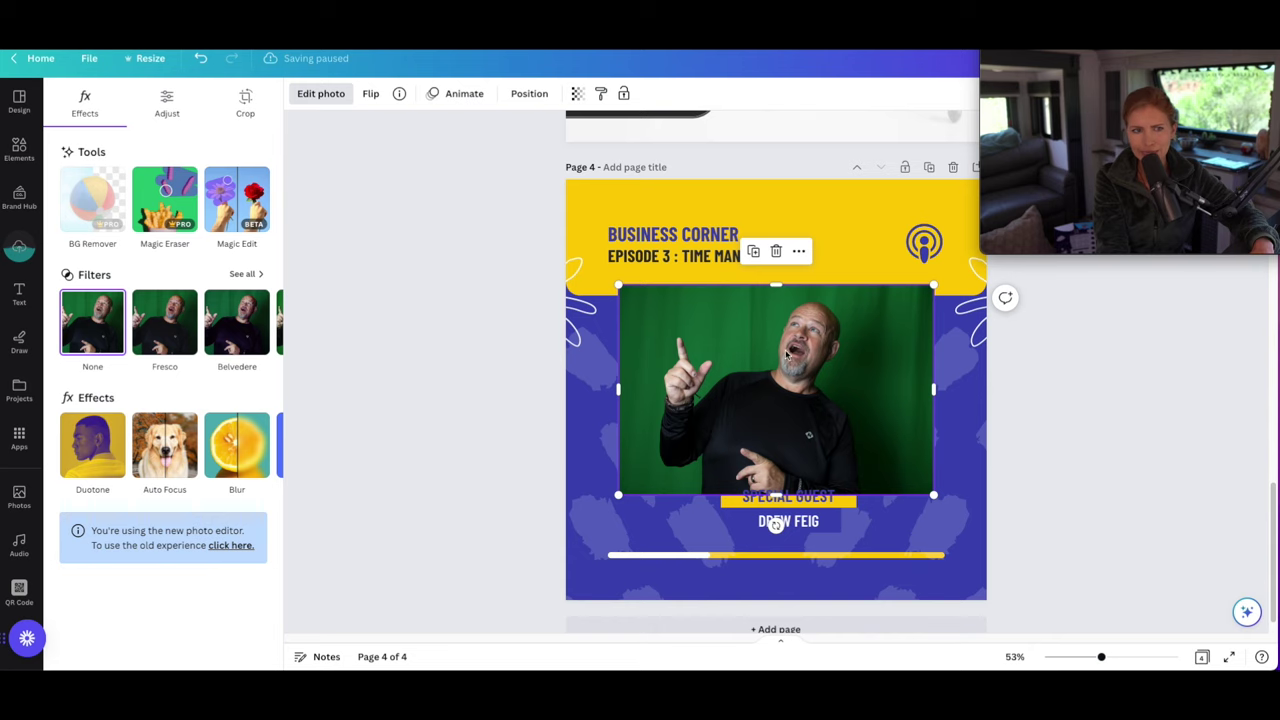
left_click_drag(760, 346, 773, 371)
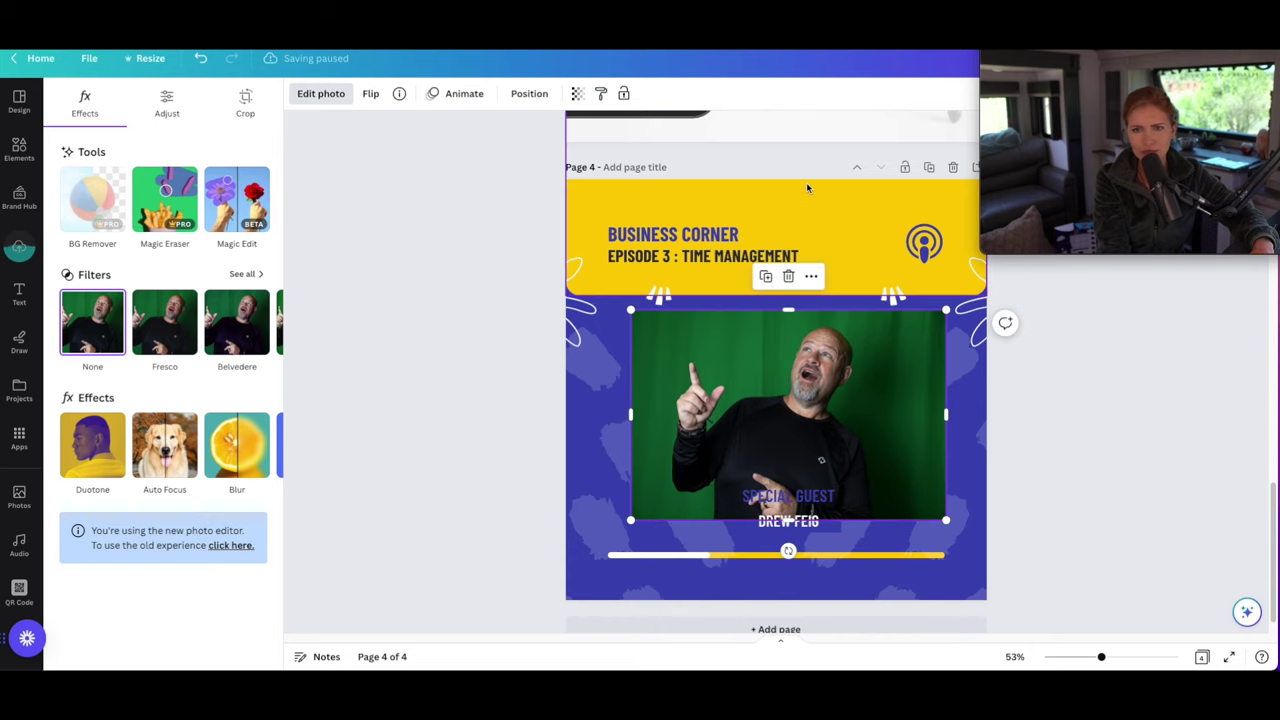
Recolor the yellow header banner on page 4 with the light grey brand color.
left_click(806, 188)
left_click(302, 91)
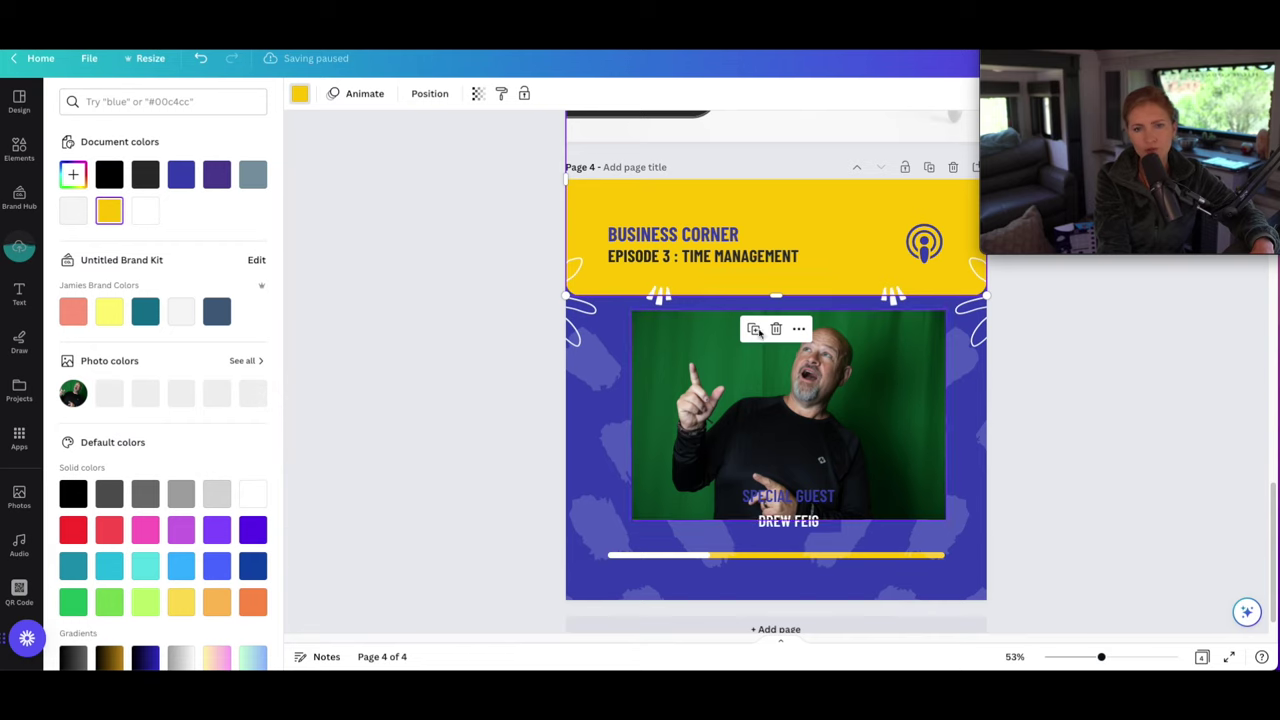
left_click(181, 311)
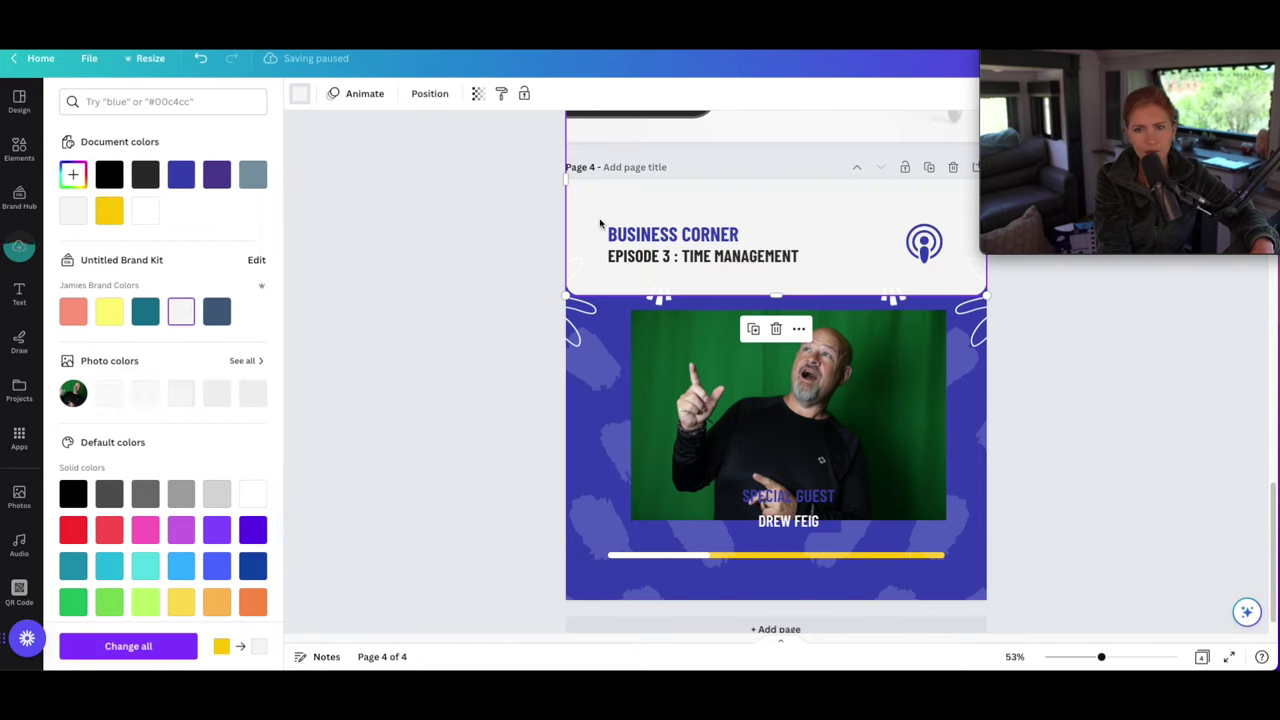
left_click(207, 186)
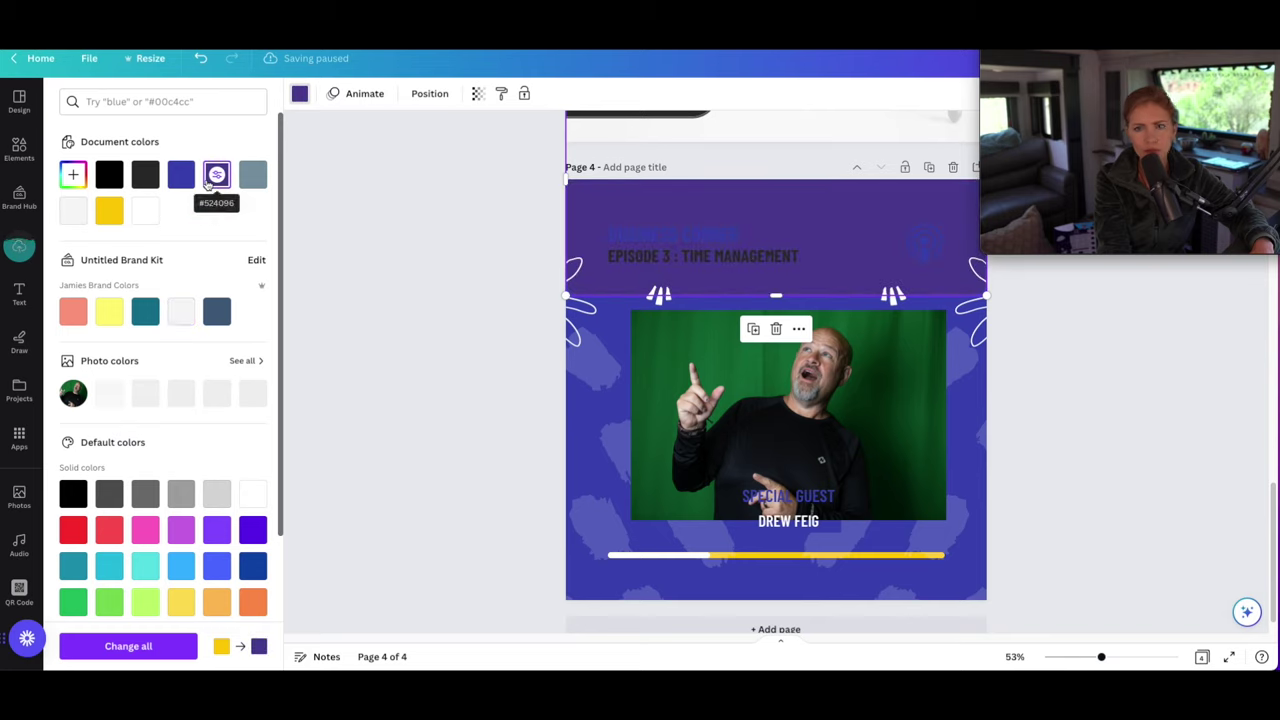
left_click(148, 208)
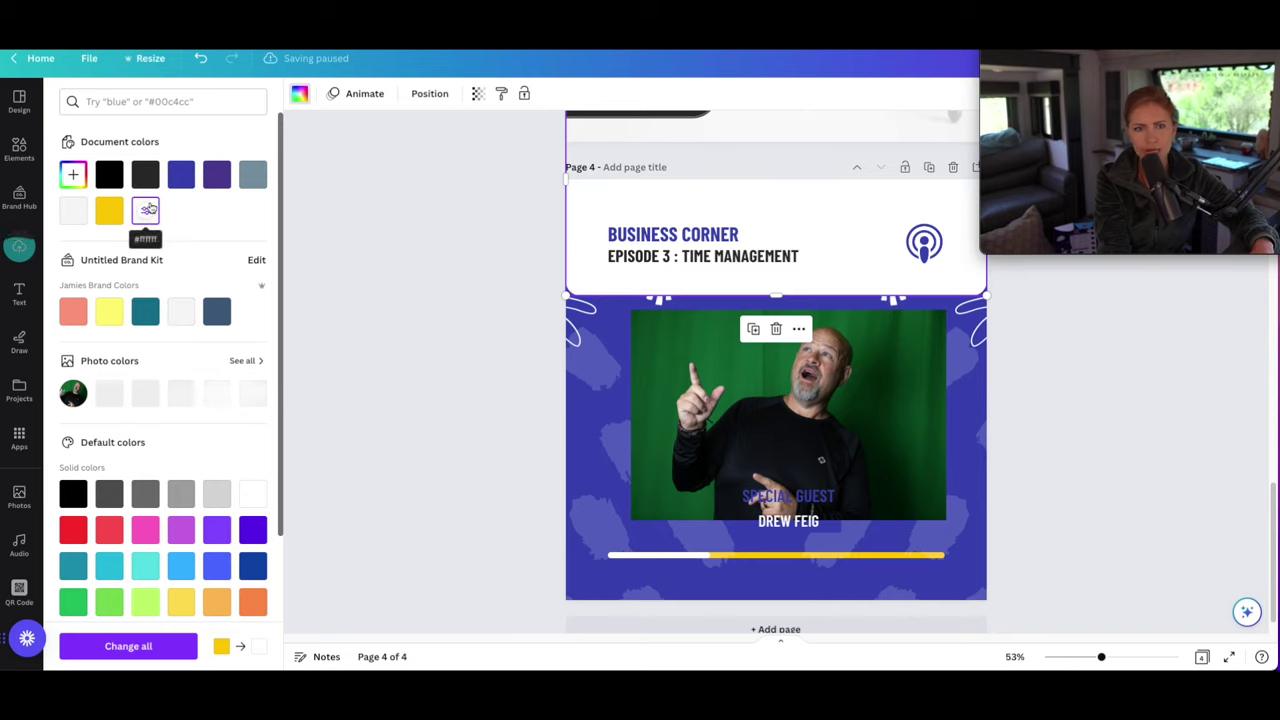
left_click(181, 311)
Recolor the BUSINESS CORNER heading purple #524096 and the EPISODE 3 : TIME MANAGEMENT line black.
left_click(680, 235)
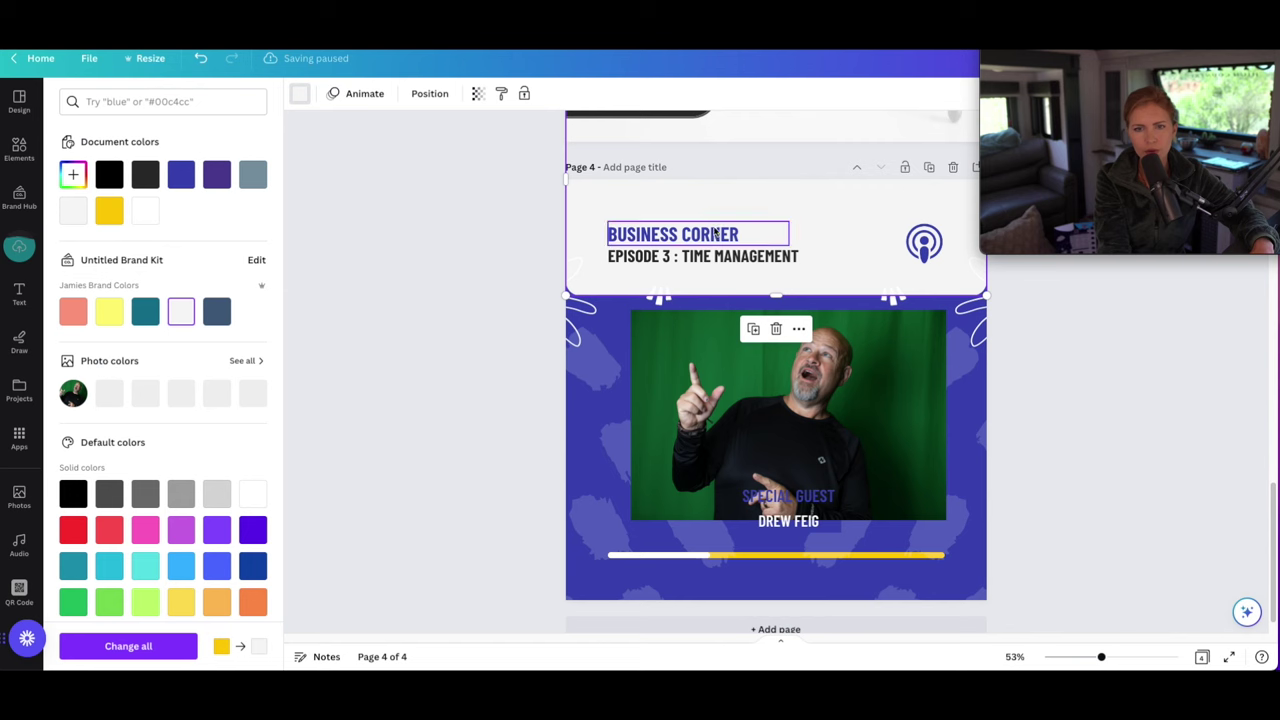
left_click(503, 94)
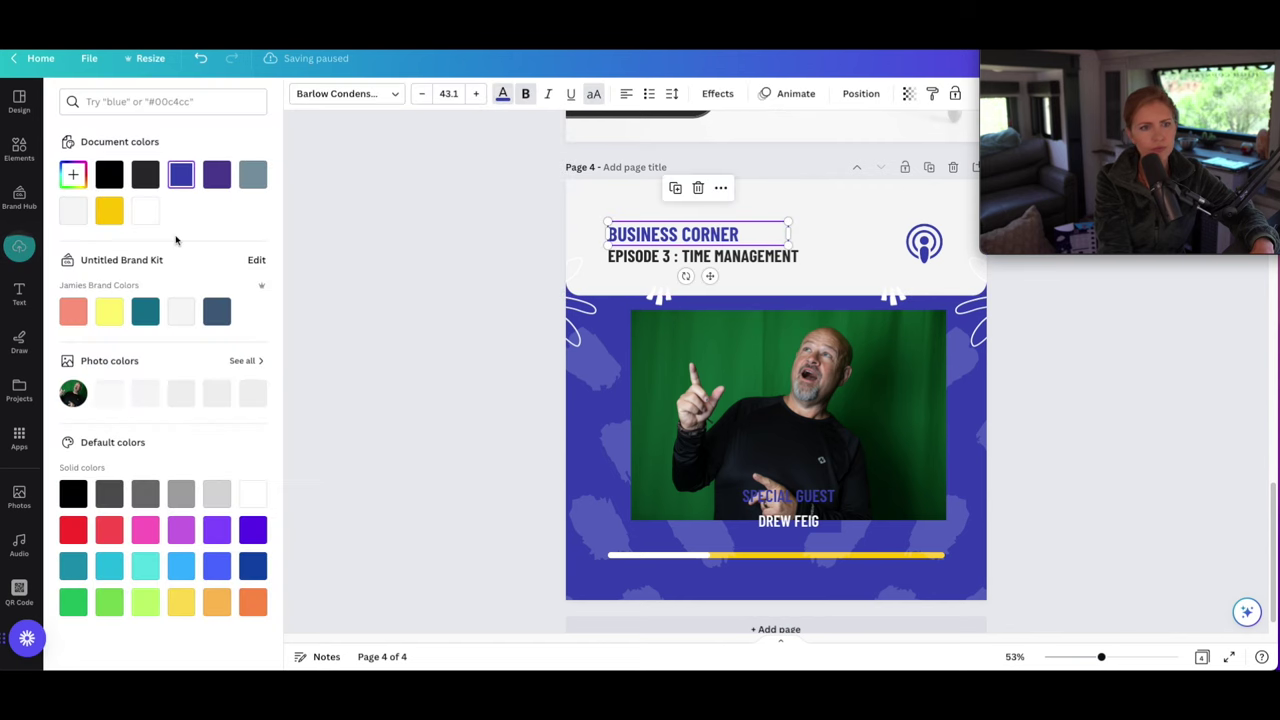
left_click(217, 174)
left_click(657, 258)
left_click(109, 174)
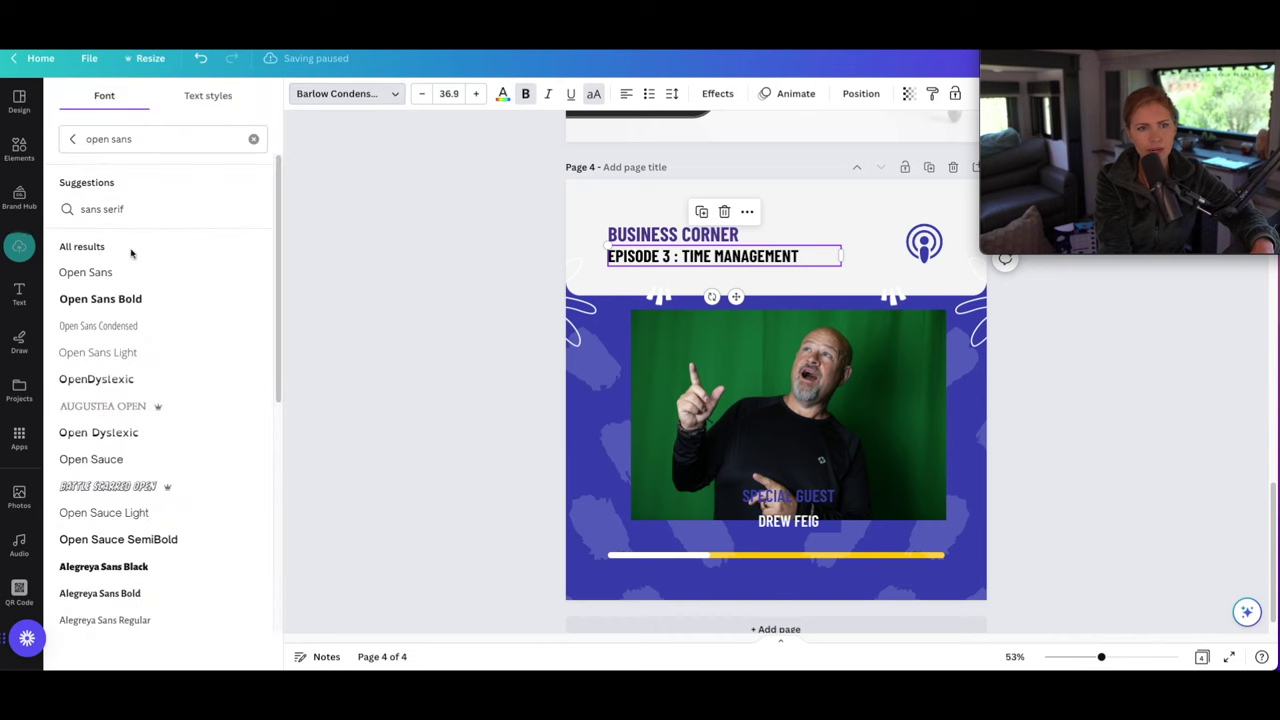
Set both header text lines to Open Sans and widen their text boxes so each fits on one line.
left_click(131, 272)
key("Tab")
left_click(131, 278)
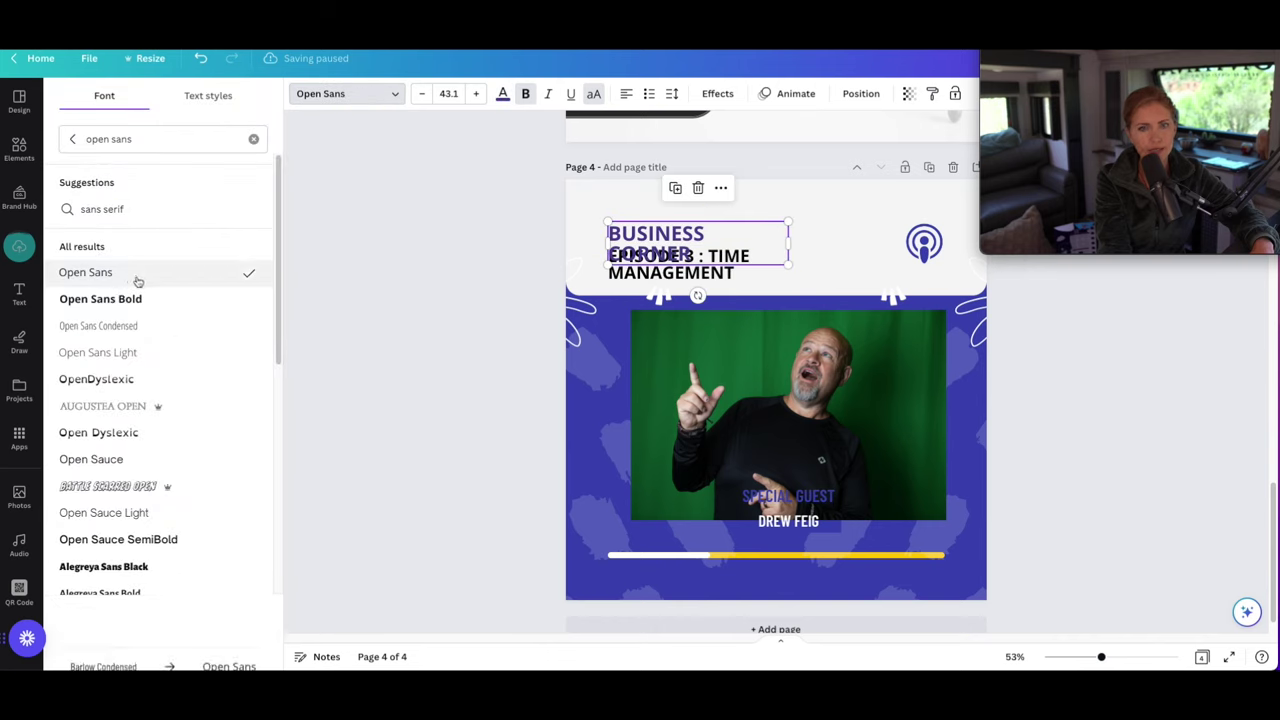
left_click_drag(789, 243, 889, 257)
left_click(744, 263)
Change the purple header title to "BUSINESS & FAITH".
left_click(703, 235)
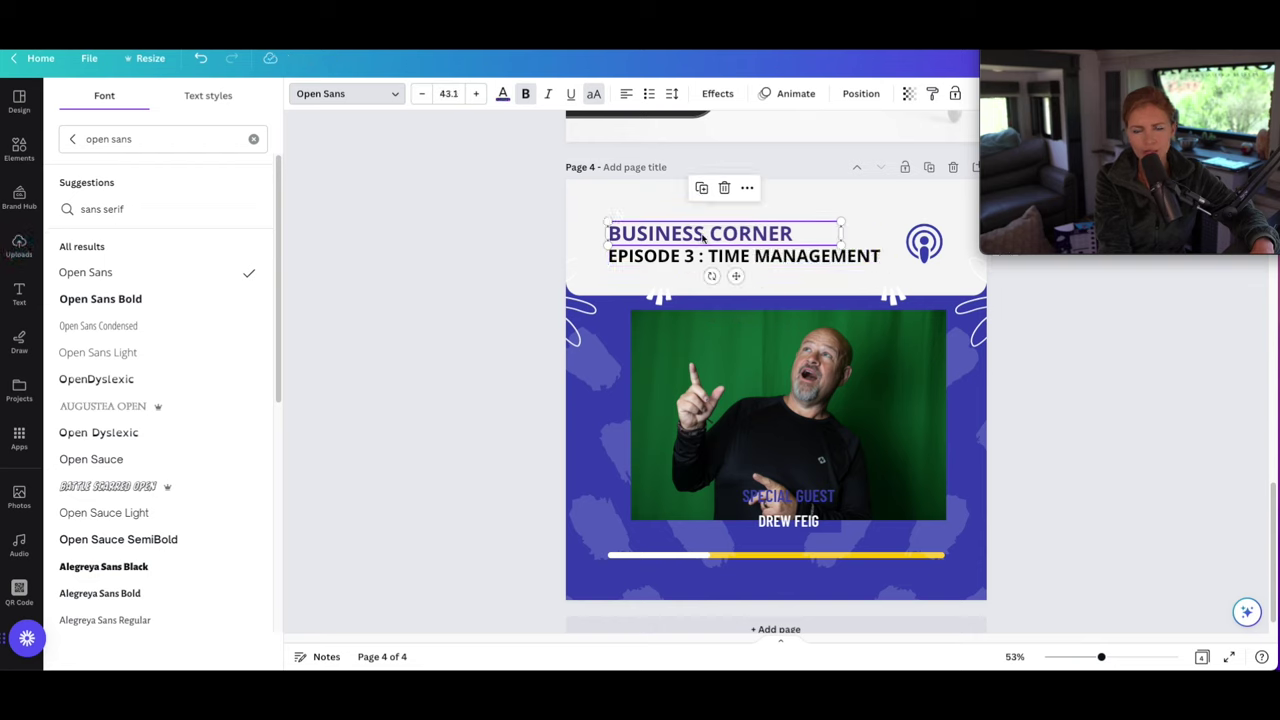
double_click(705, 237)
left_click_drag(795, 234, 710, 236)
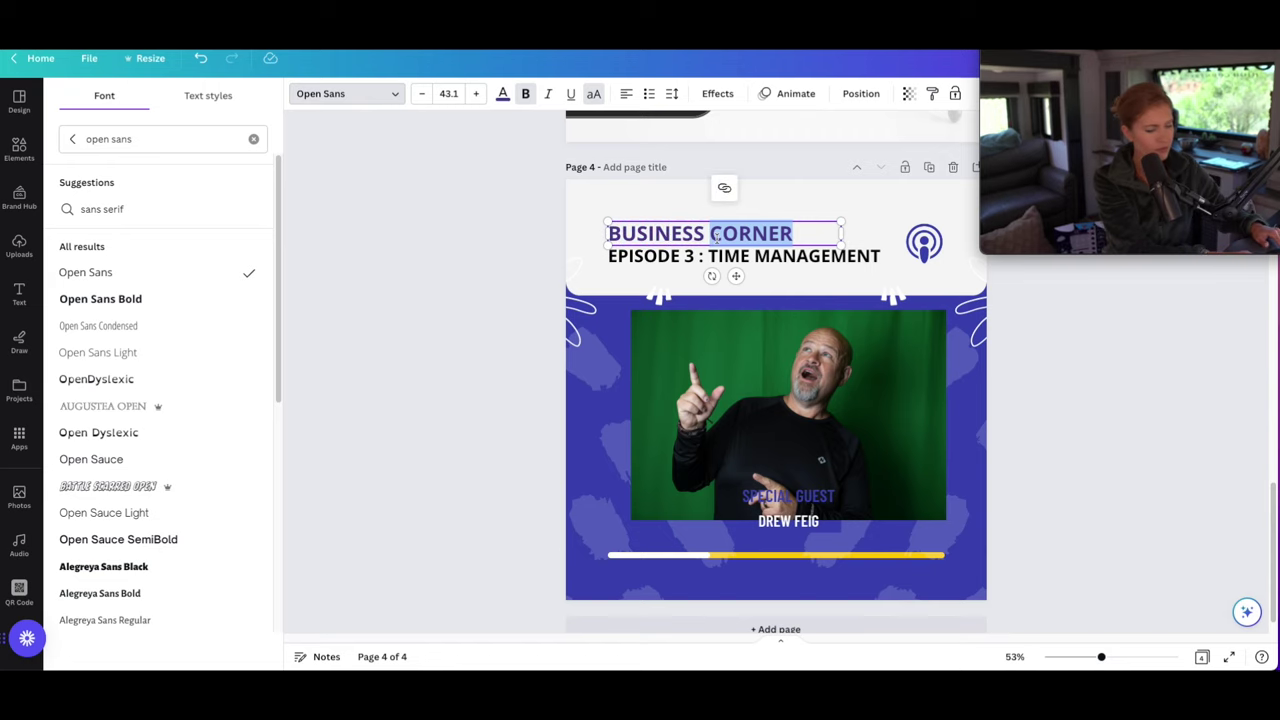
key("BackSpace")
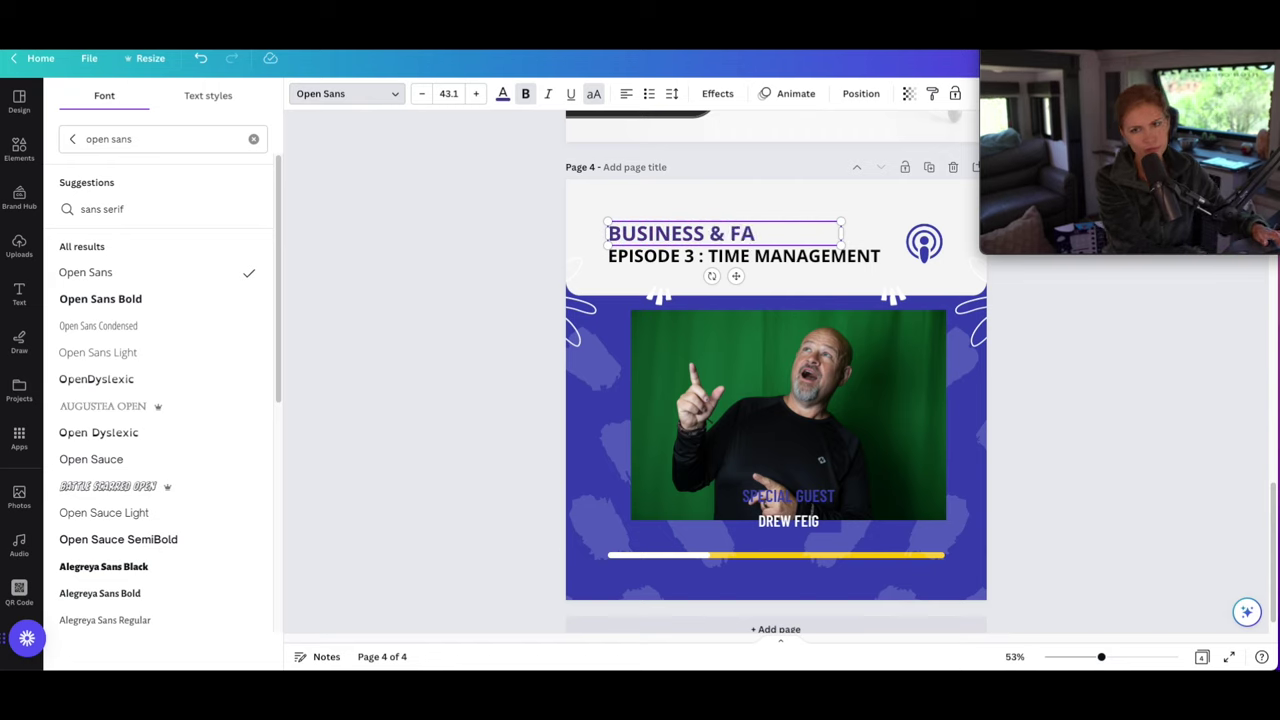
type("& FAITH")
left_click(756, 255)
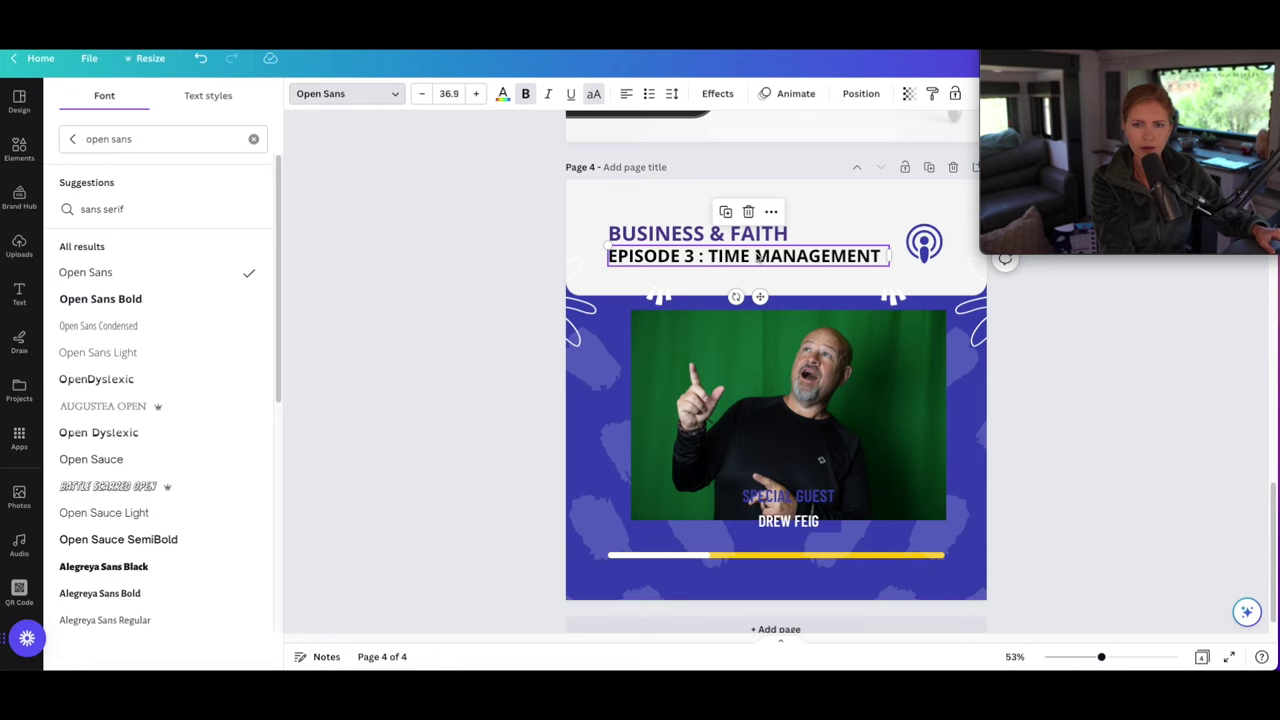
left_click(756, 255)
type("C")
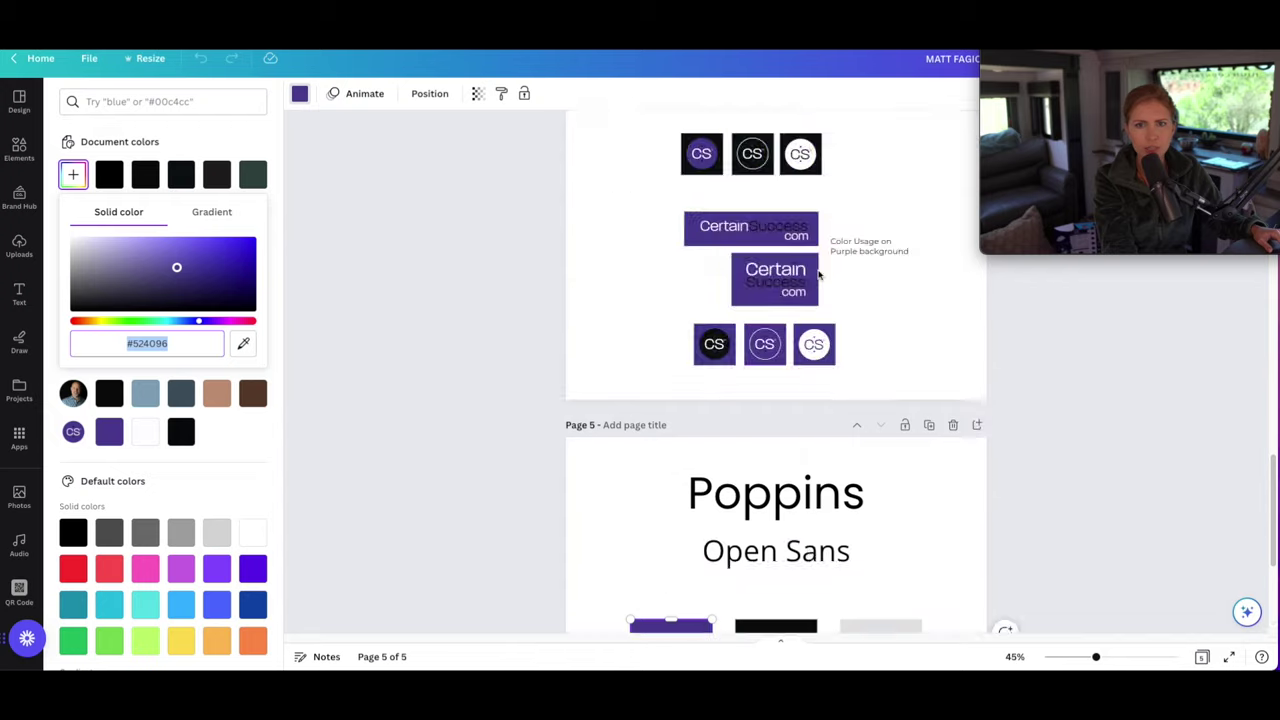
Replace the episode line in page 4's header with the horizontal Certain Success logo copied from the brand guidelines, scaled down under the title.
scroll(907, 306, "up", 5)
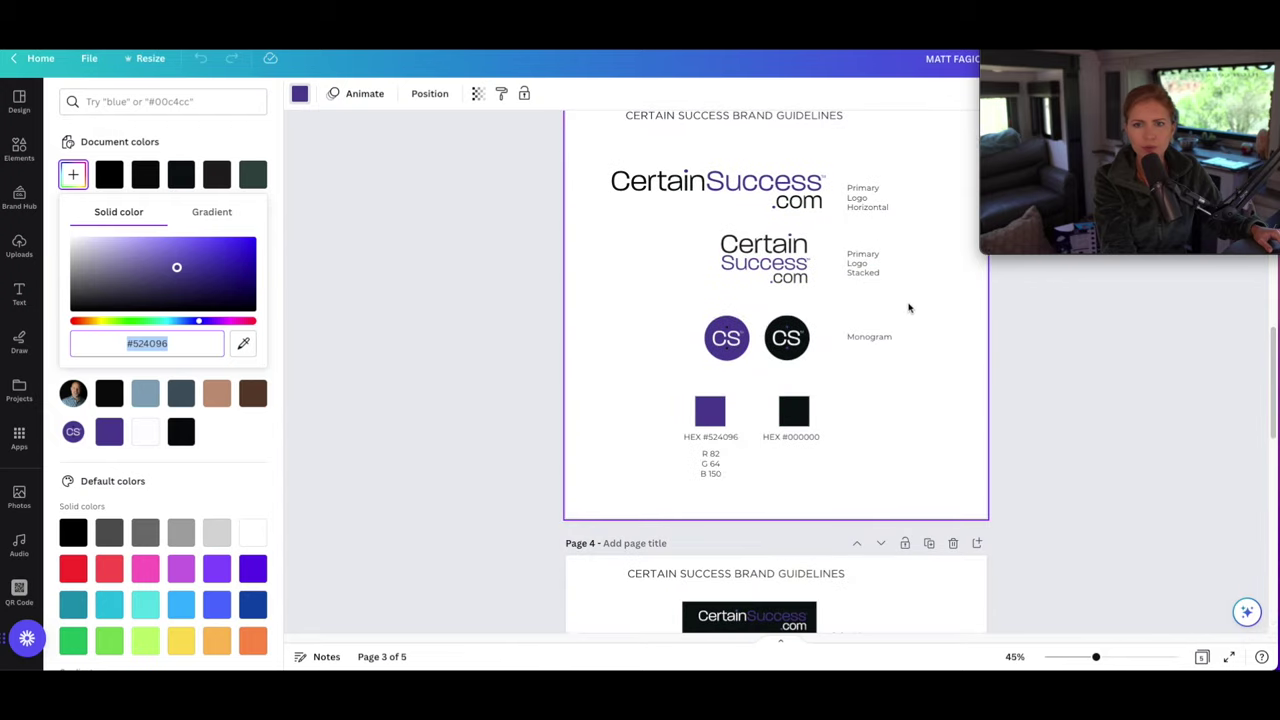
left_click(765, 168)
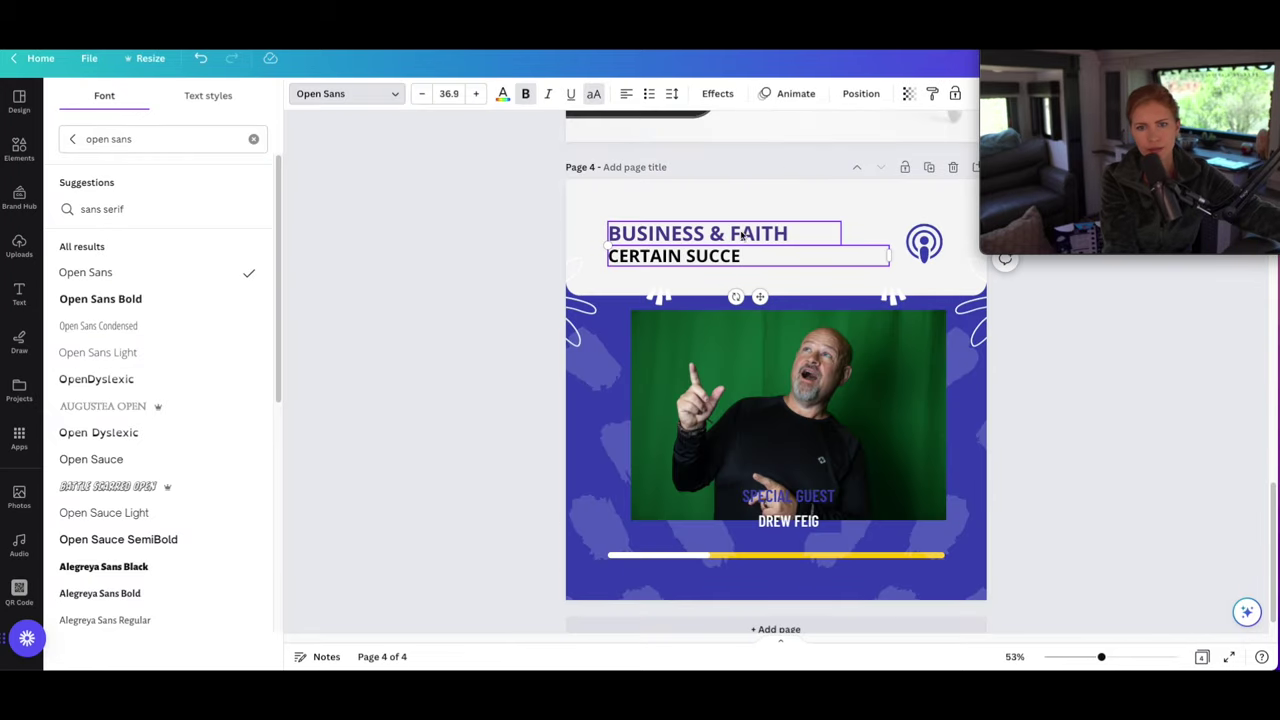
left_click(765, 265)
left_click(735, 258)
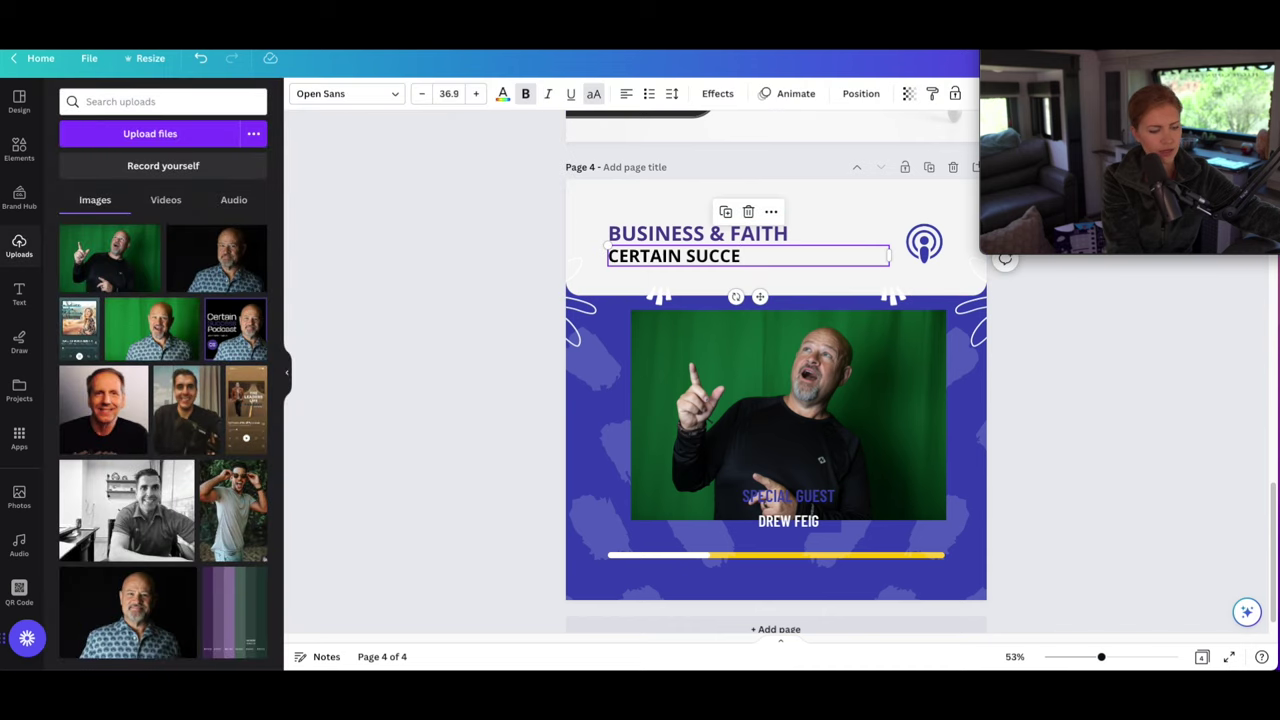
key("Delete")
key("ctrl+v")
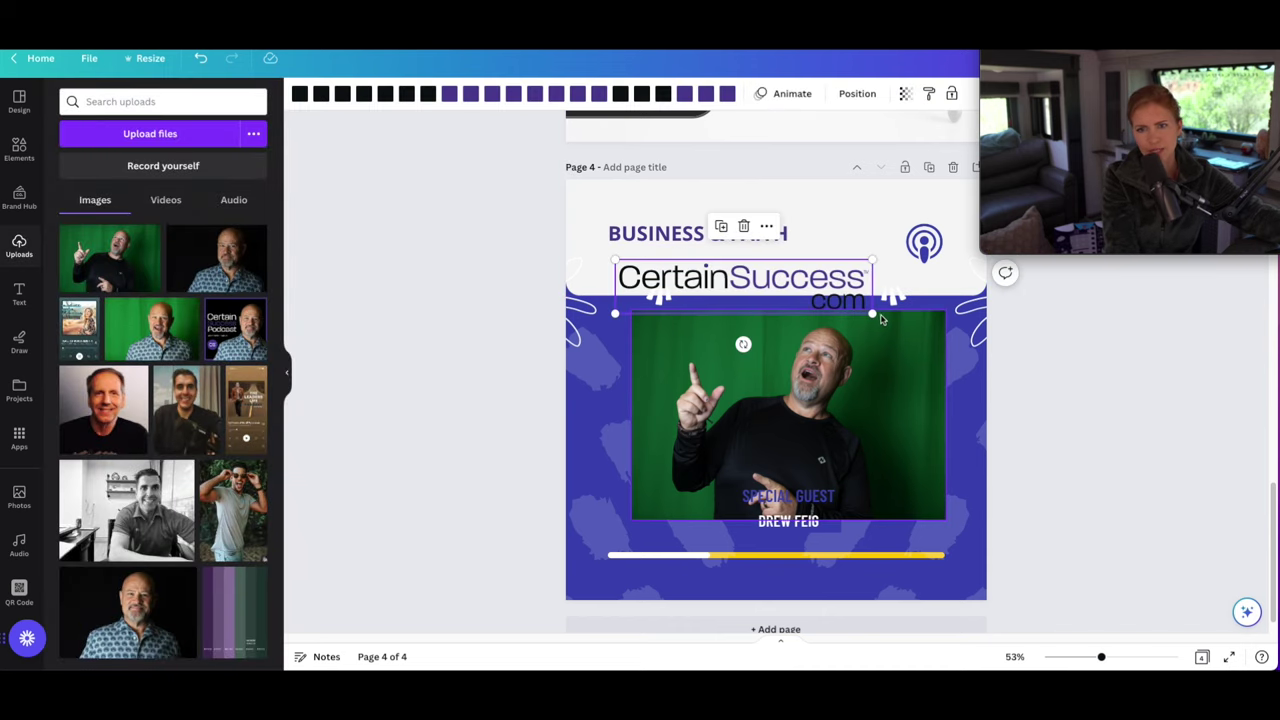
left_click_drag(875, 313, 757, 257)
left_click(858, 251)
Remove the bold from the BUSINESS & FAITH title, place it just above the logo and recolor it black.
left_click(763, 218)
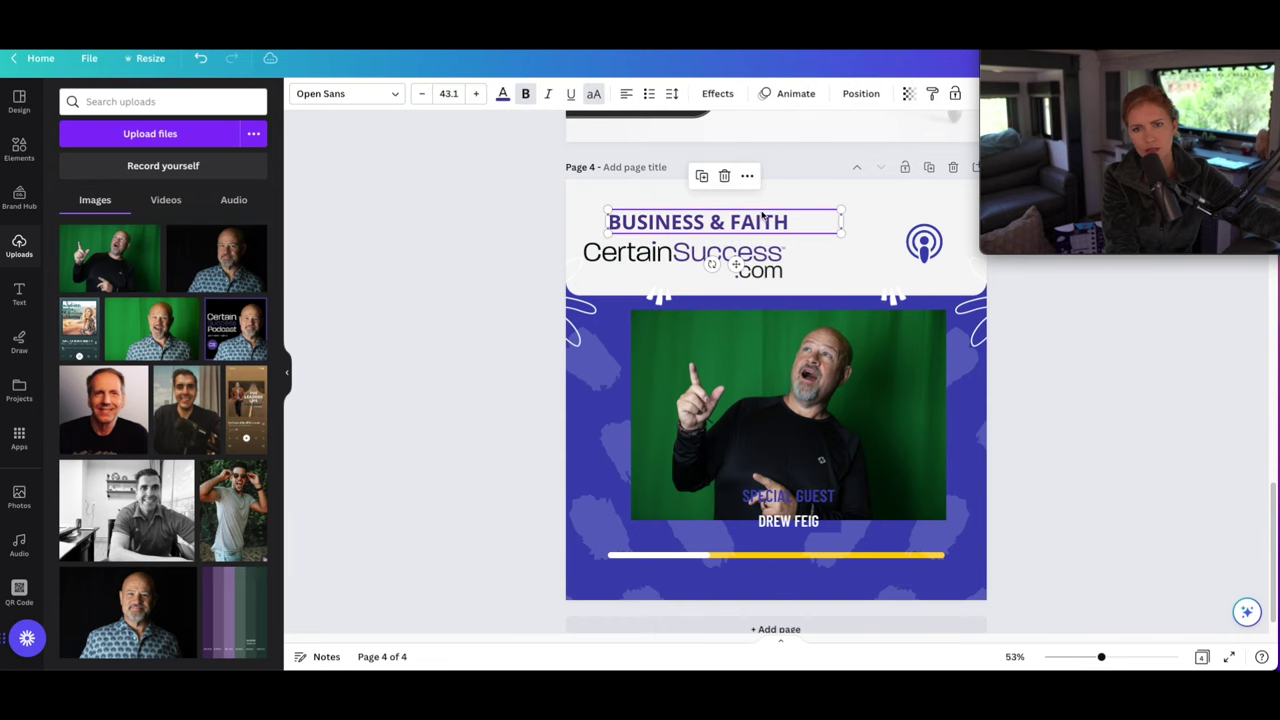
left_click(535, 98)
left_click(849, 277)
left_click(789, 229)
left_click_drag(789, 229, 830, 235)
left_click(841, 291)
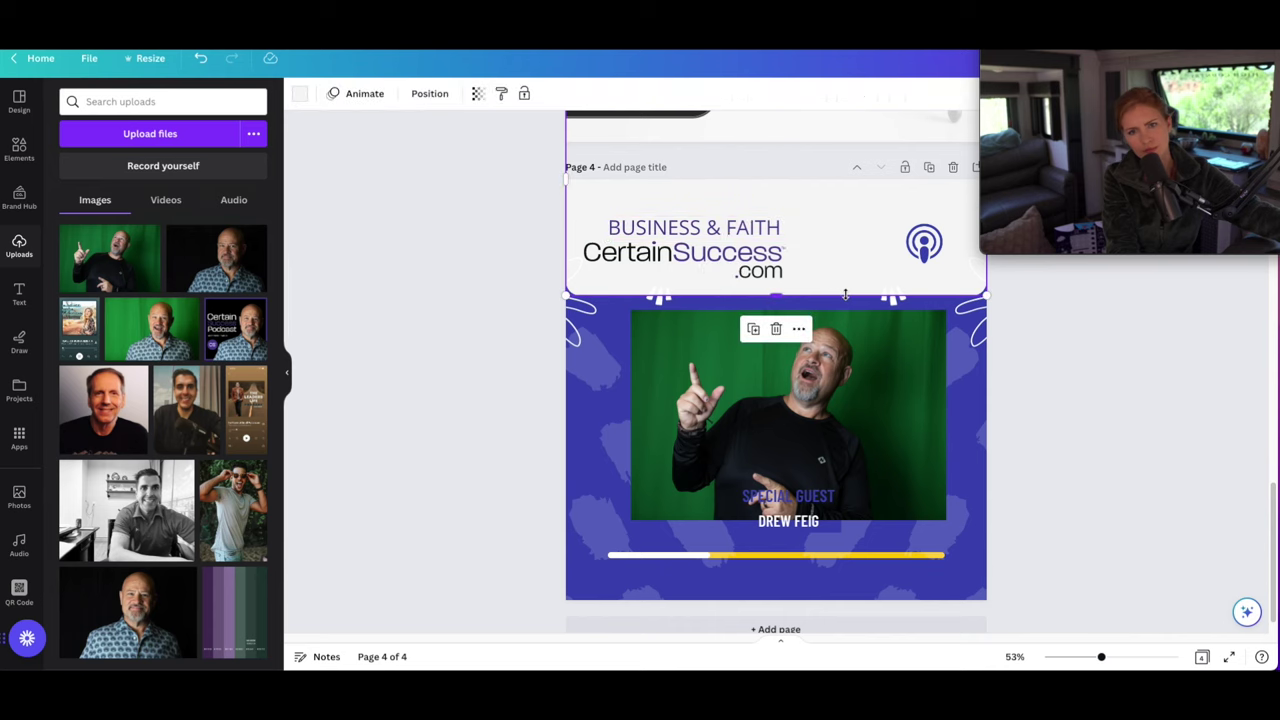
left_click(738, 229)
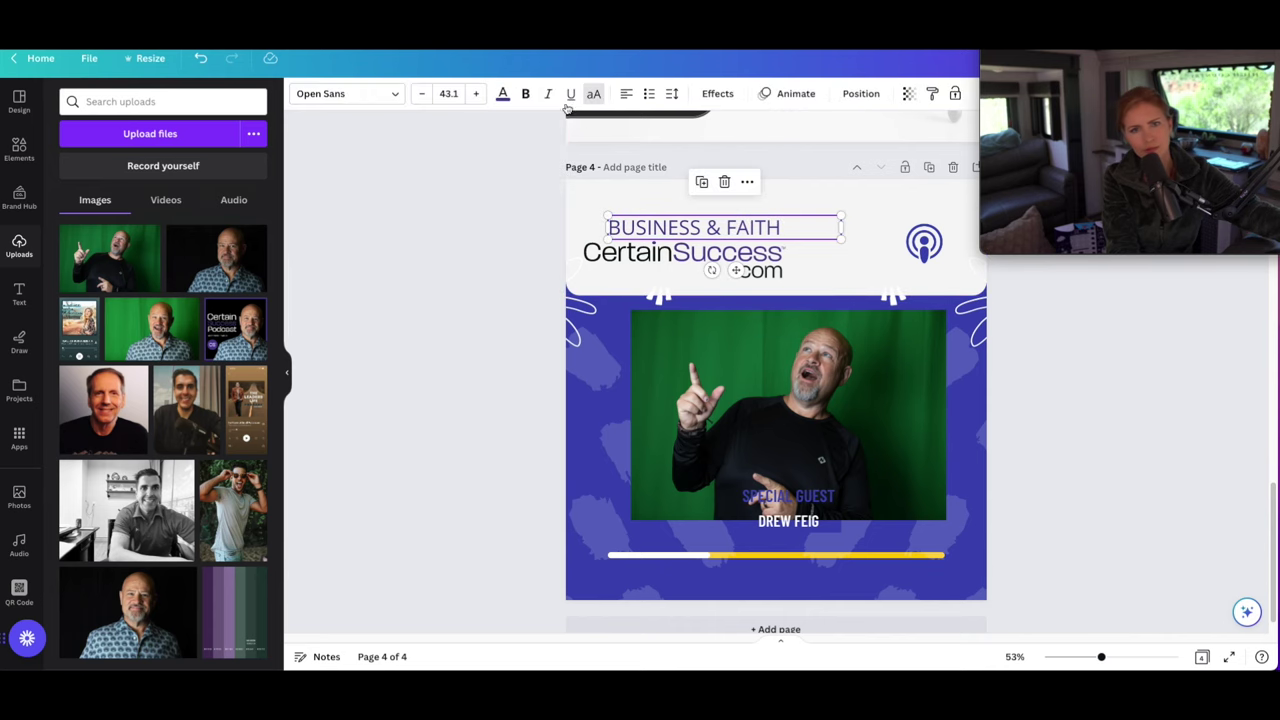
left_click(503, 93)
left_click(109, 175)
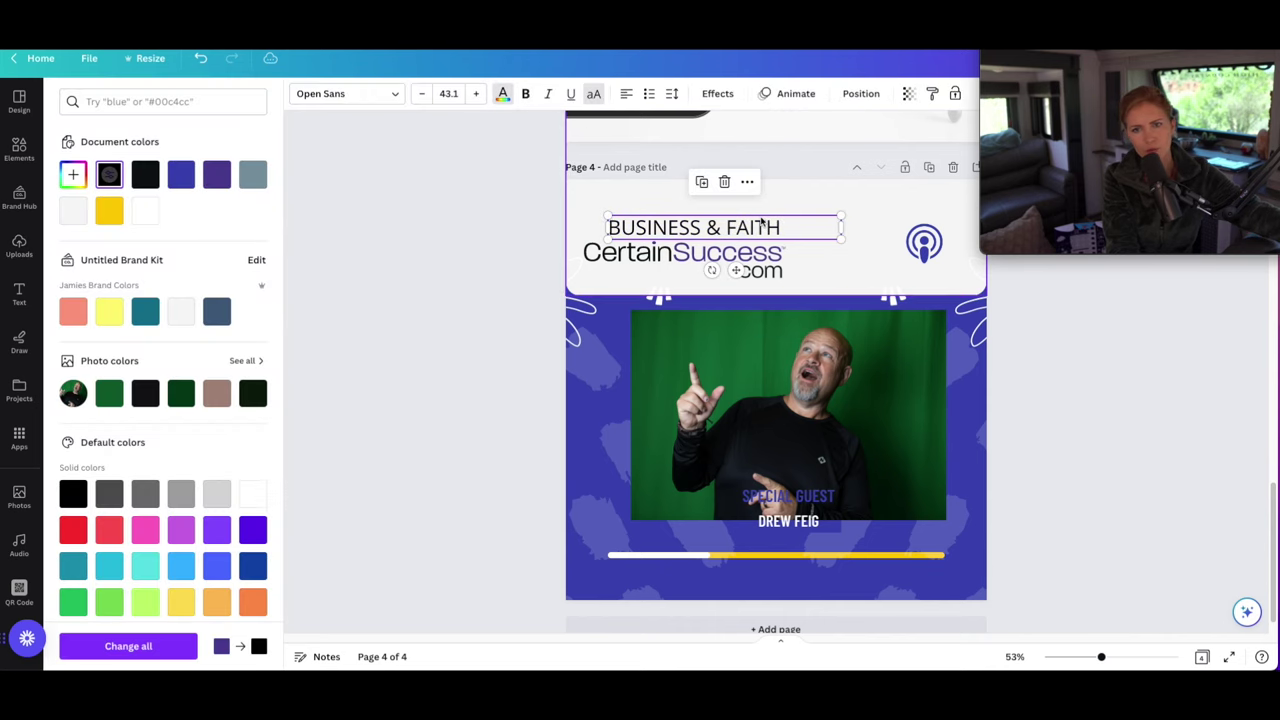
Recolor the header's podcast icon with the brand purple #524096 and shrink it slightly.
left_click(900, 232)
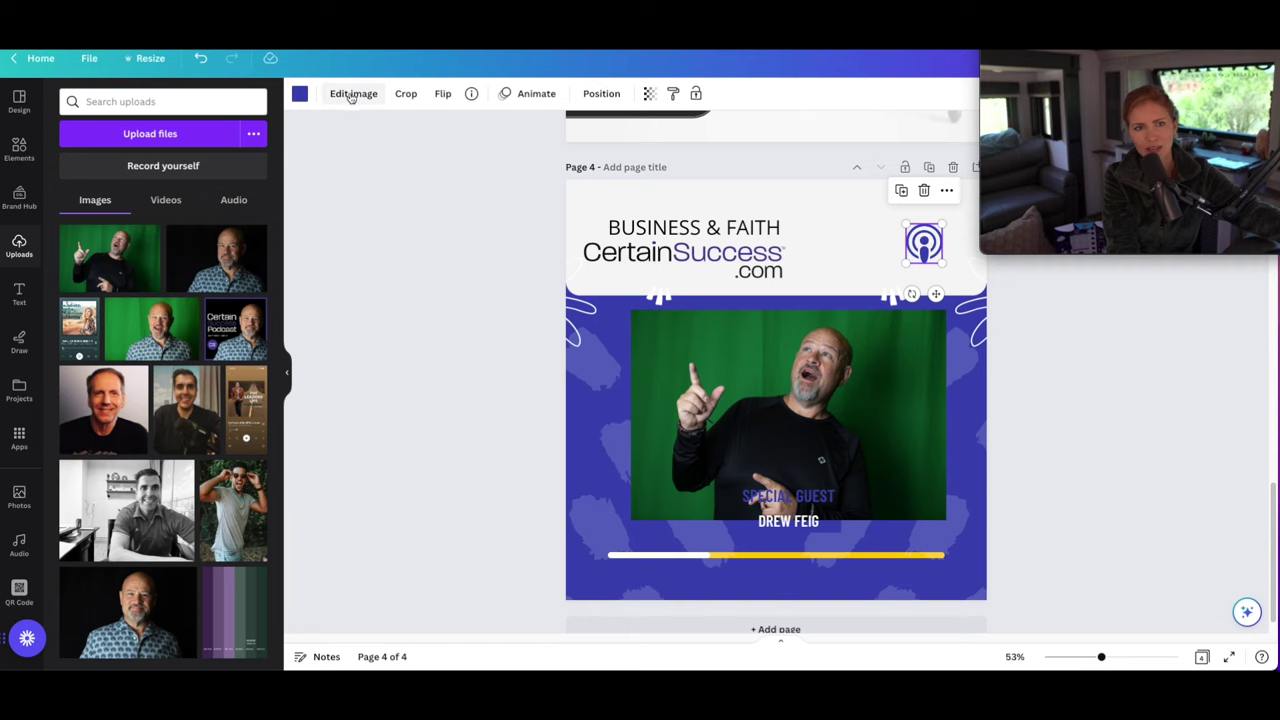
left_click(301, 94)
left_click(214, 178)
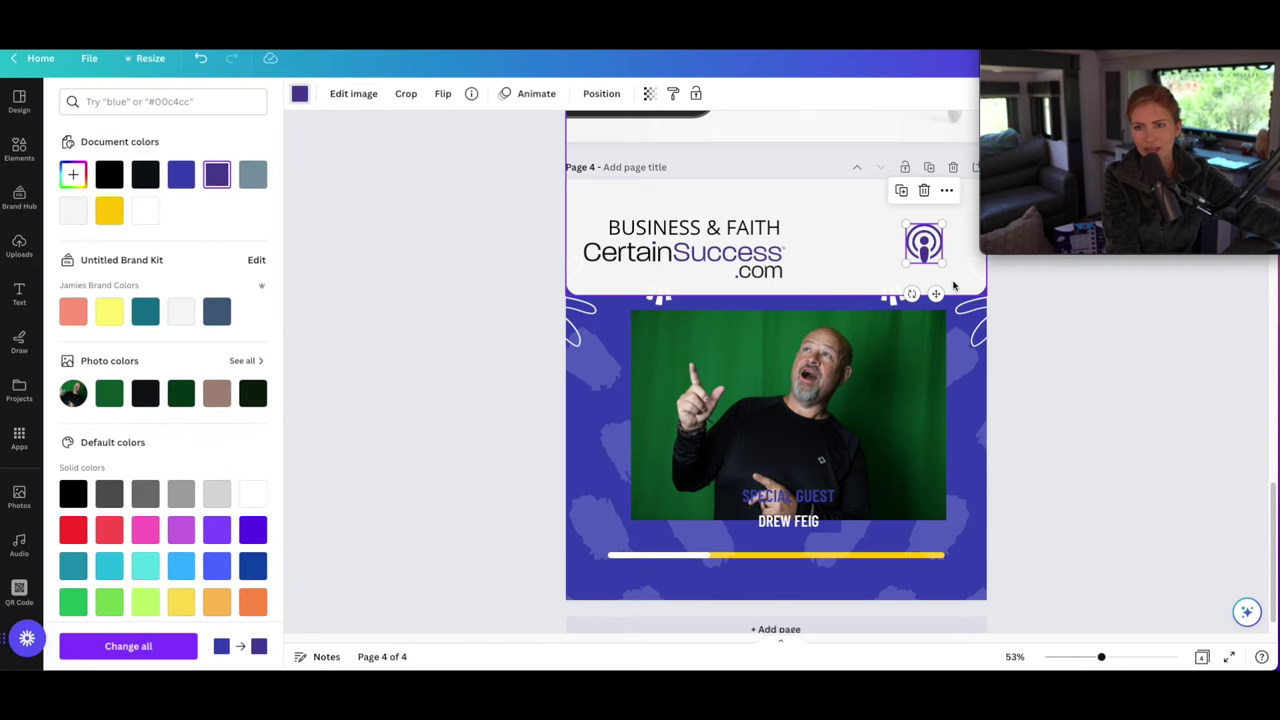
mouse_move(938, 261)
left_mouse_down()
mouse_move(816, 249)
mouse_move(955, 249)
mouse_move(928, 246)
left_mouse_up()
left_click(1011, 394)
Delete the white curved line decorations beside the photo and recolor the two small white accent marks below the header blue-grey.
left_click(590, 318)
key("Delete")
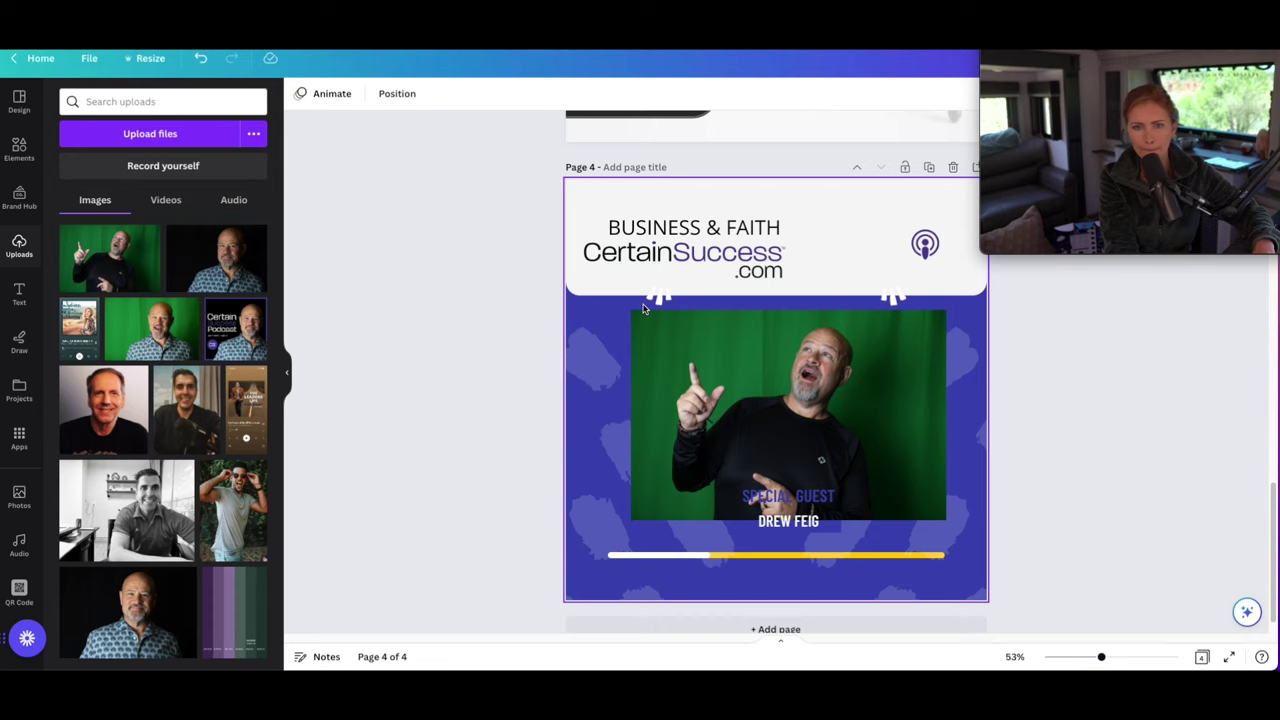
left_click(892, 298)
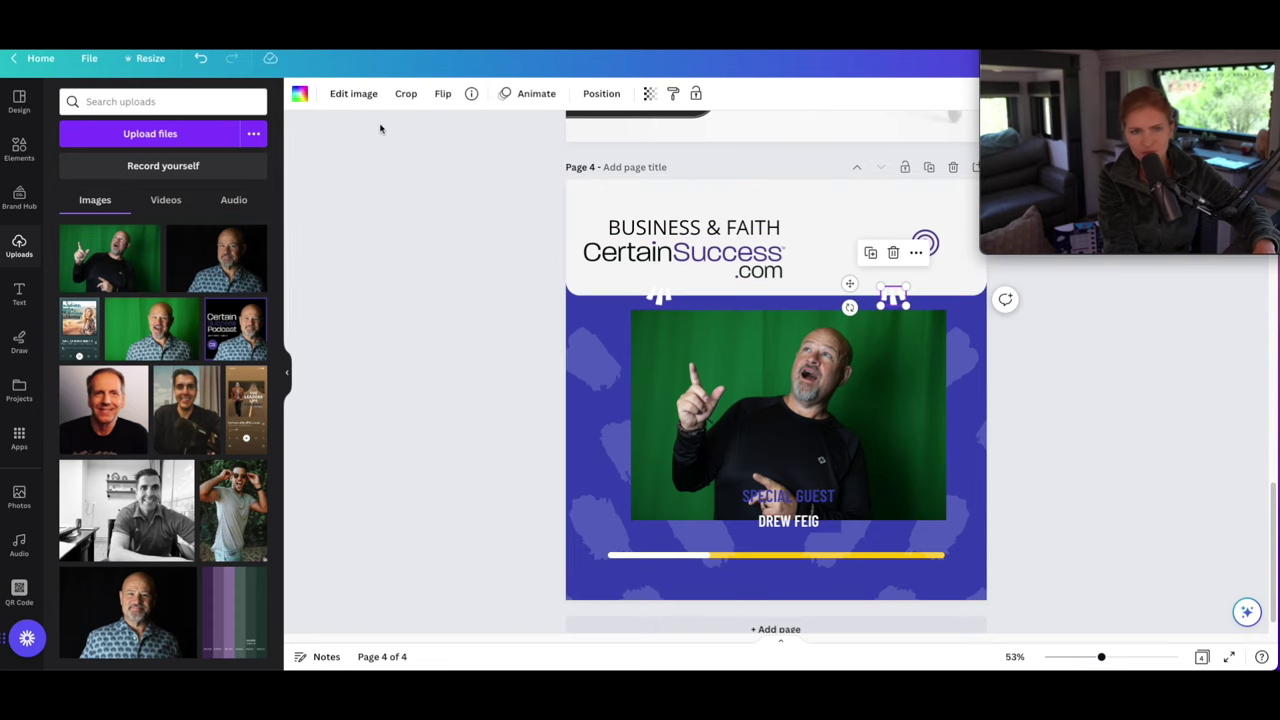
left_click(300, 95)
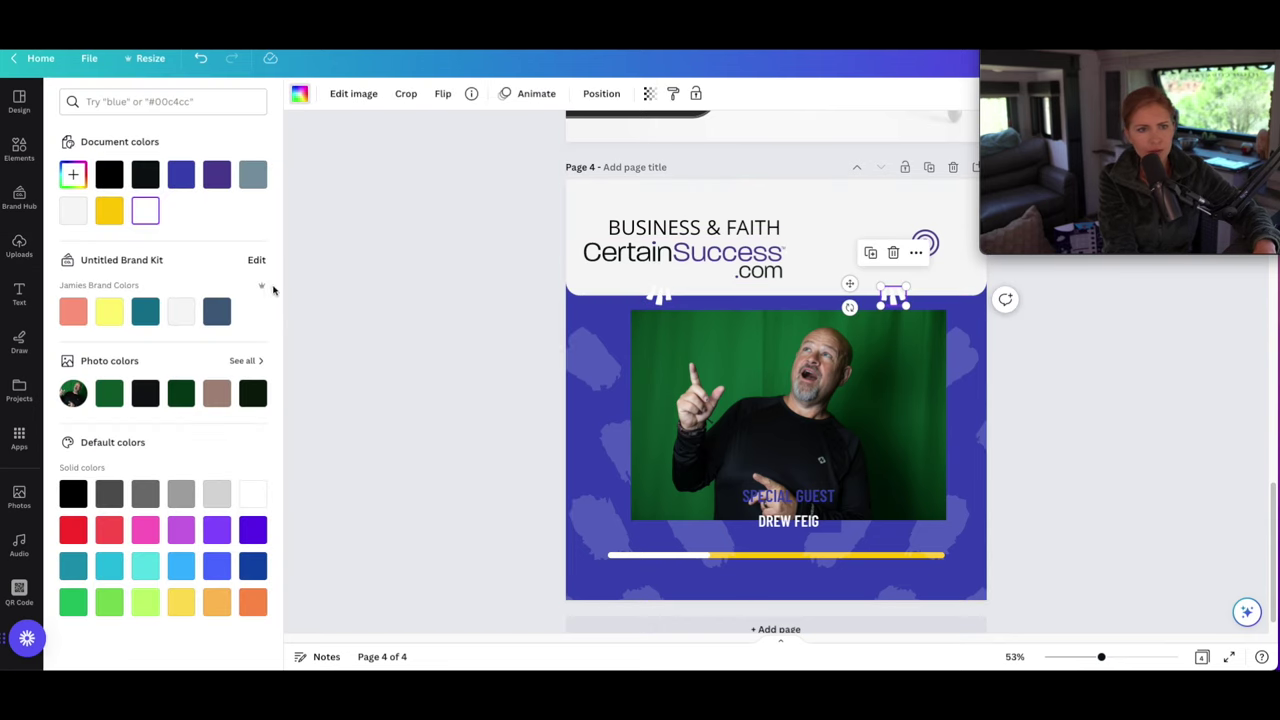
left_click(142, 313)
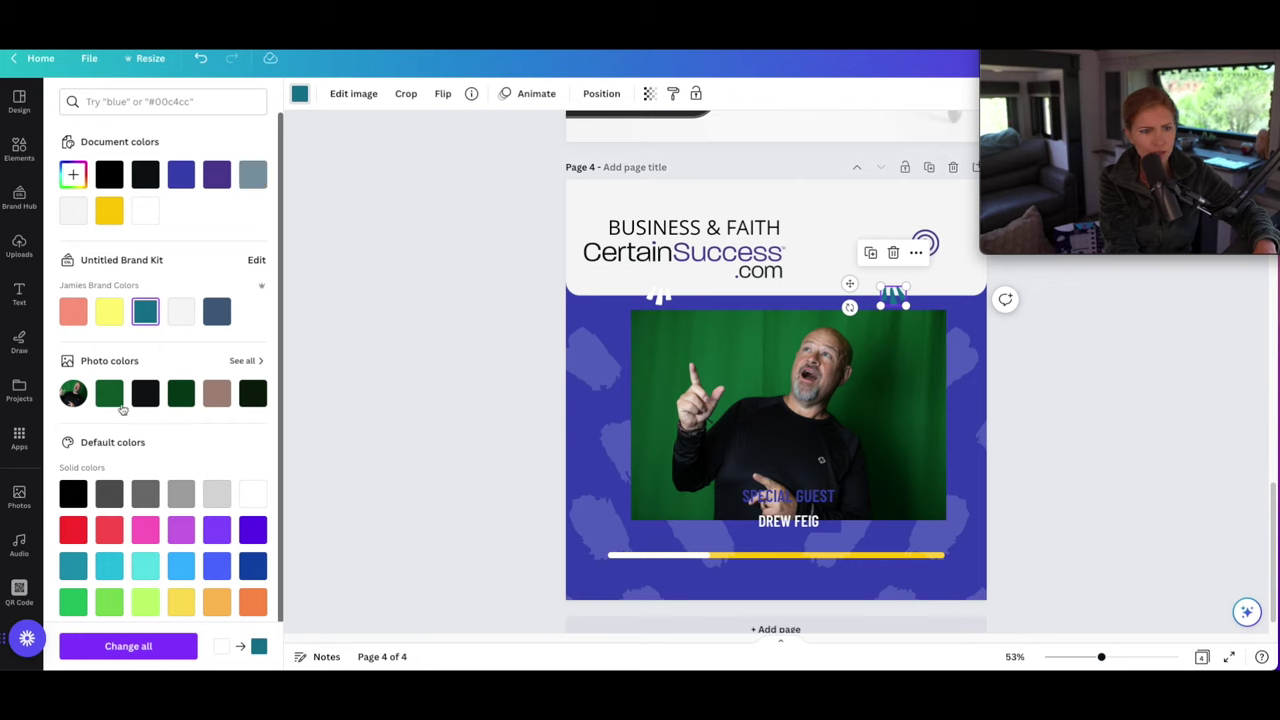
left_click(253, 175)
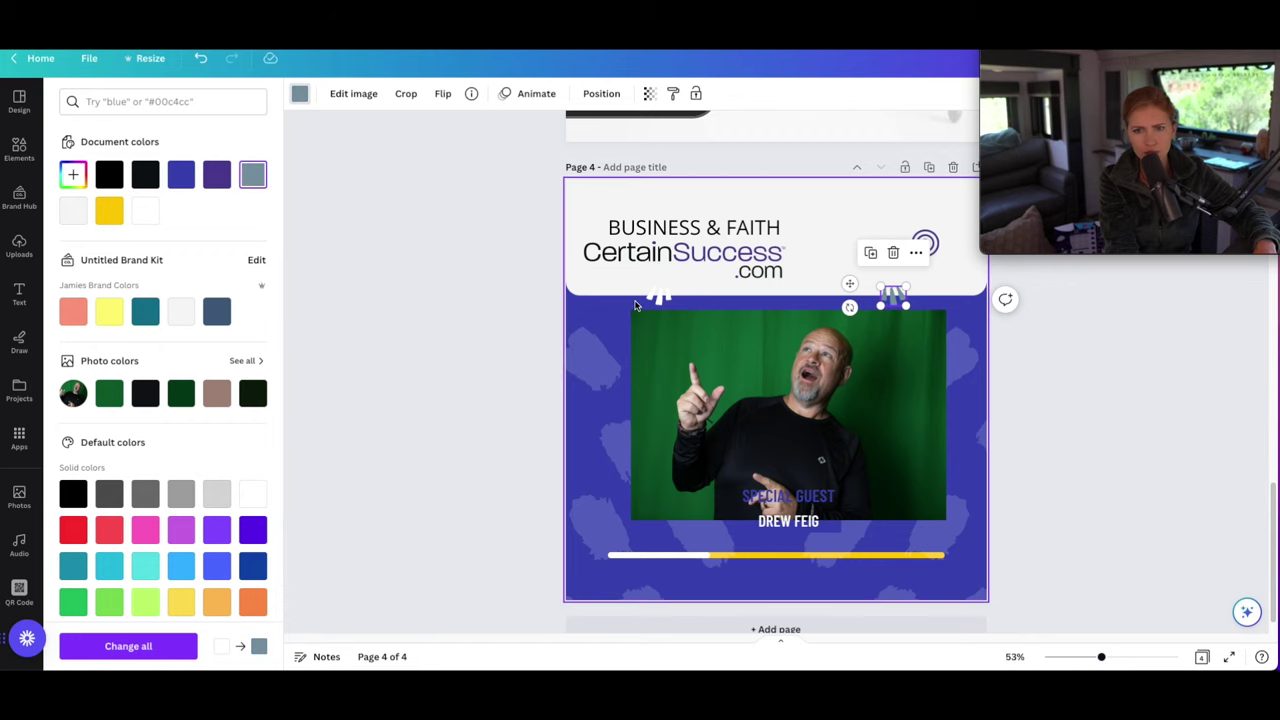
key("Tab")
left_click(249, 176)
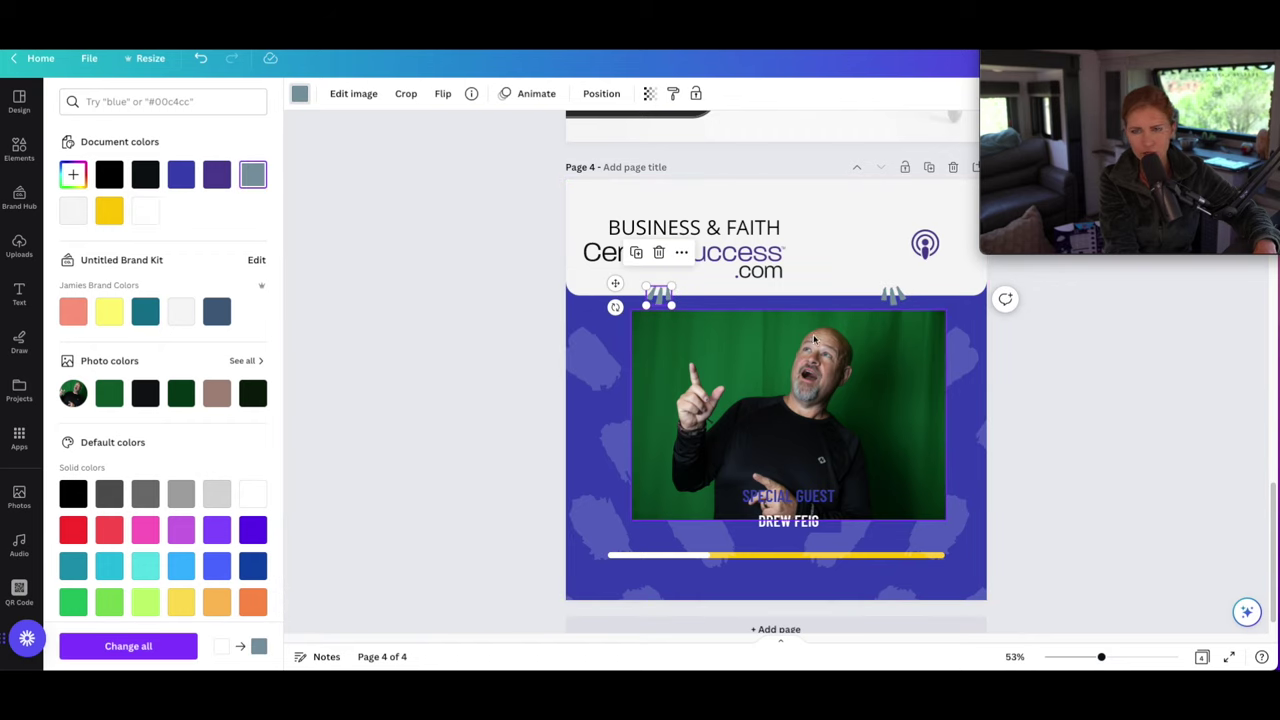
Try light grey and medium grey on the left background brush strokes, then set them back to white.
left_click(968, 587)
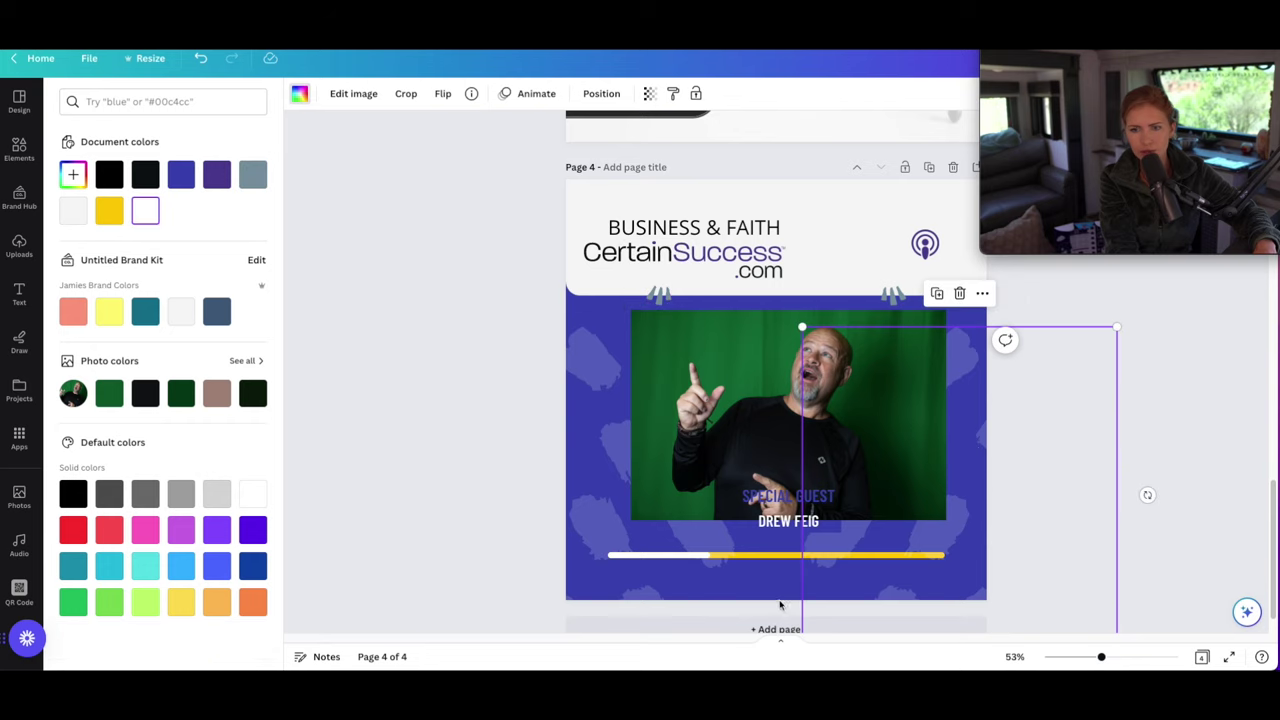
key("Escape")
left_click(480, 380)
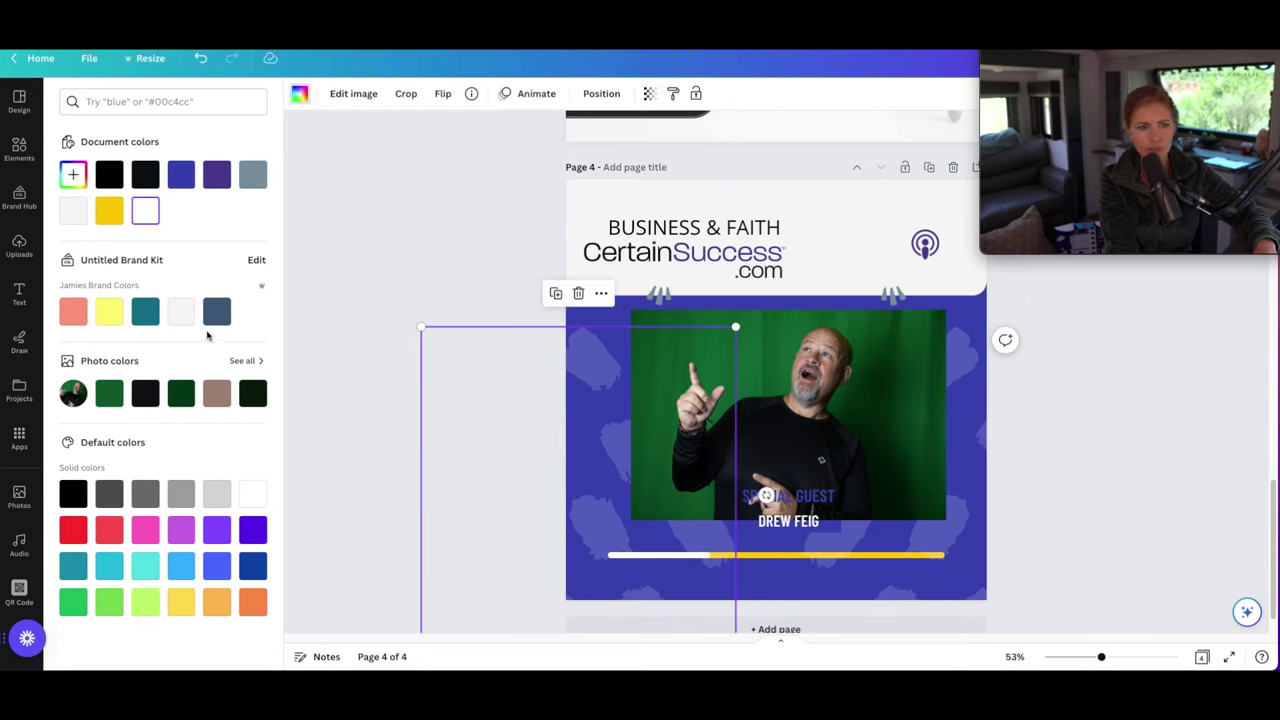
left_click(213, 498)
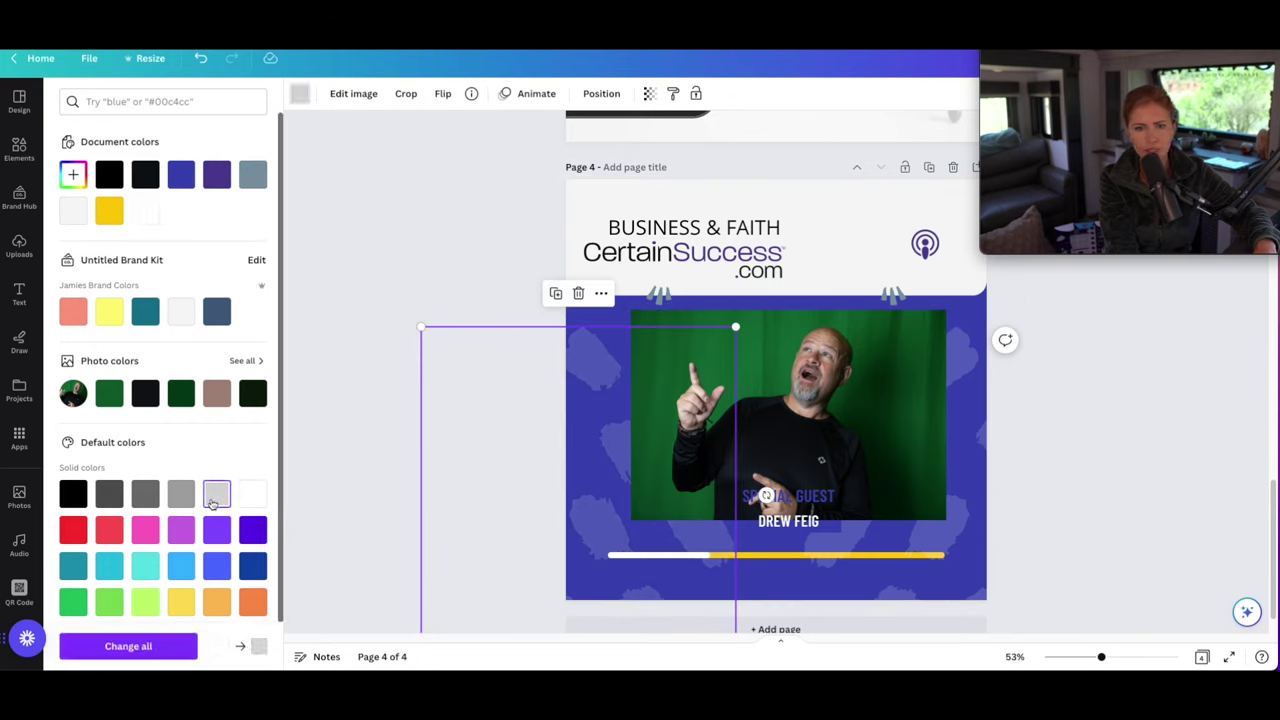
left_click(180, 496)
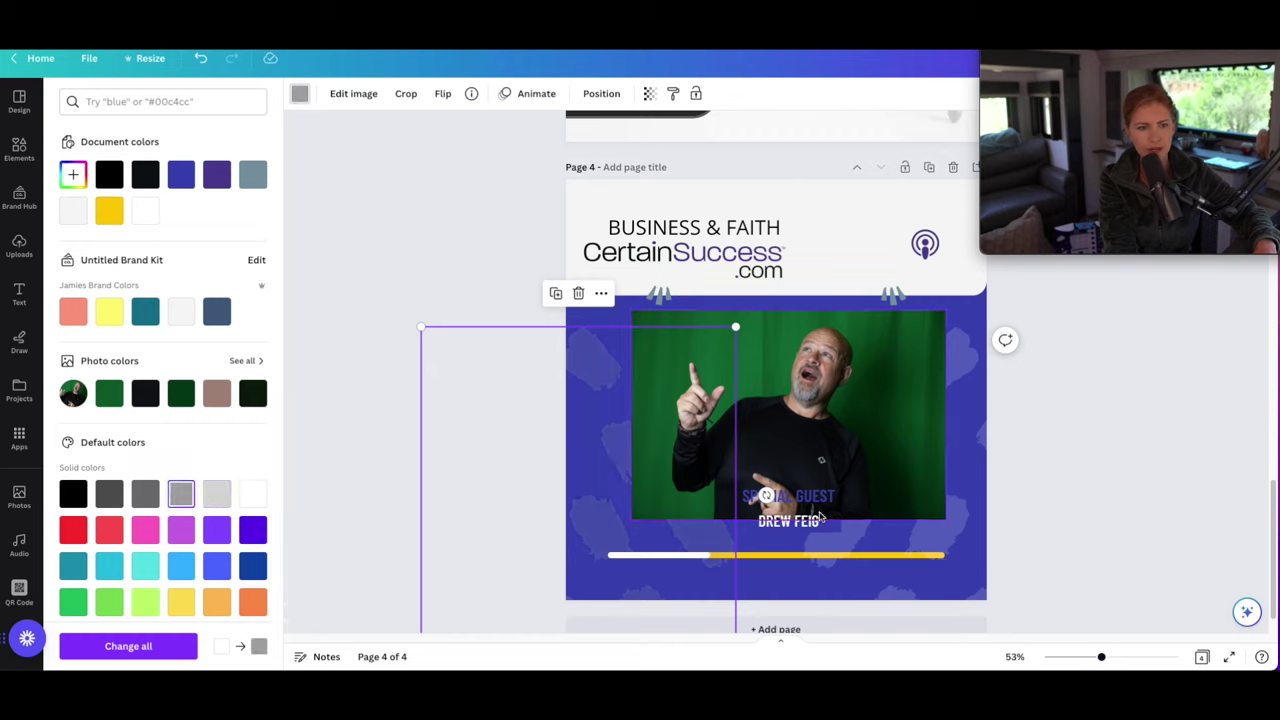
left_click(253, 493)
key("Tab")
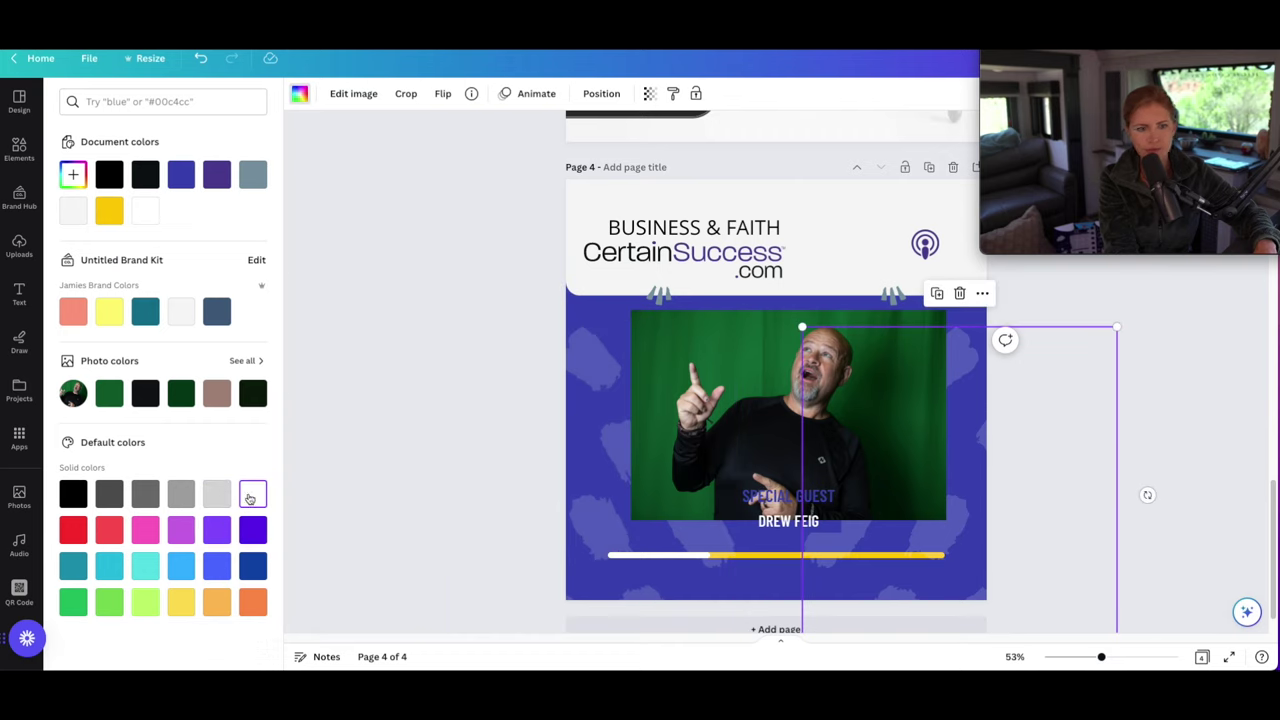
Recolor page 4's background with the brand purple #524096 and open the photo's editing options.
left_click(783, 586)
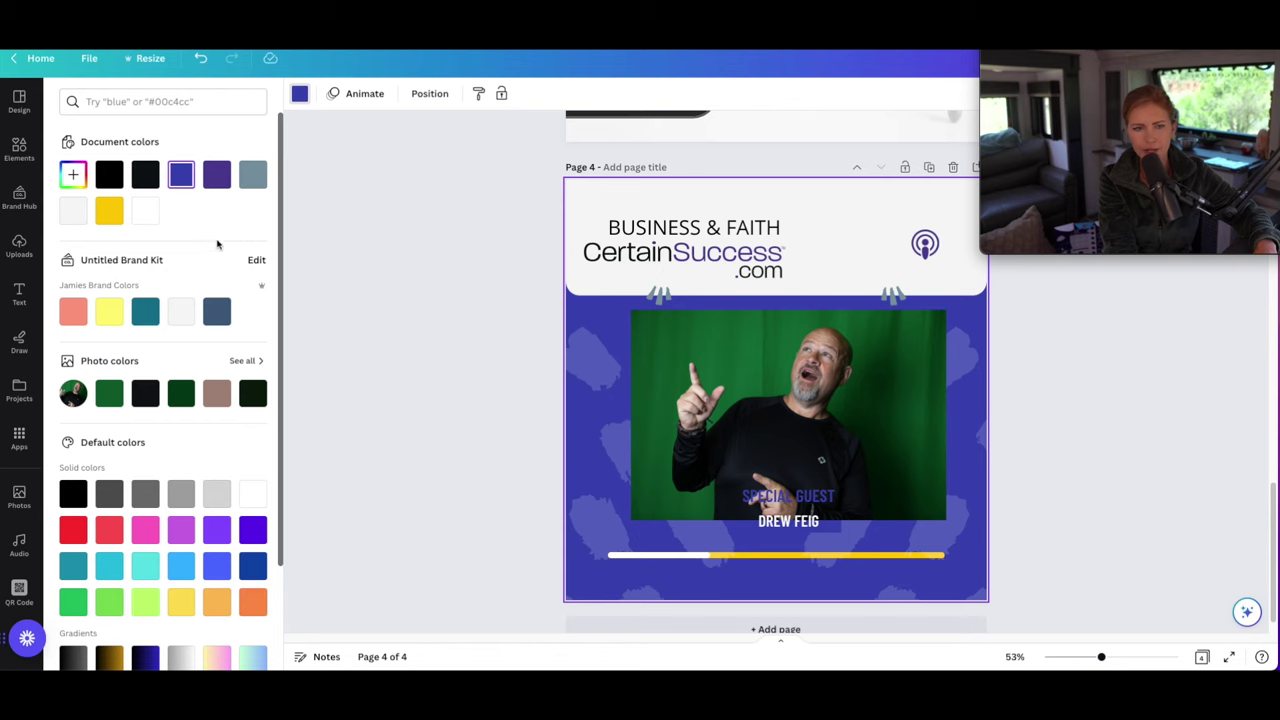
left_click(214, 176)
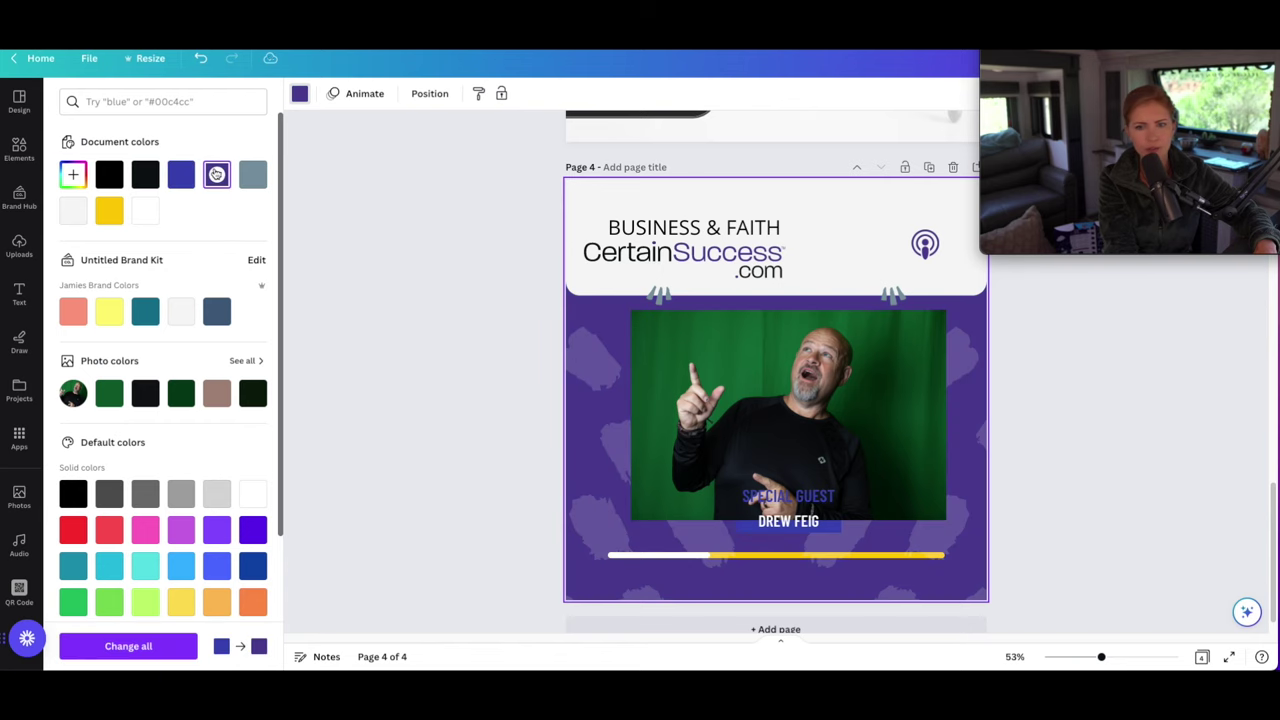
left_click(836, 330)
left_click(318, 96)
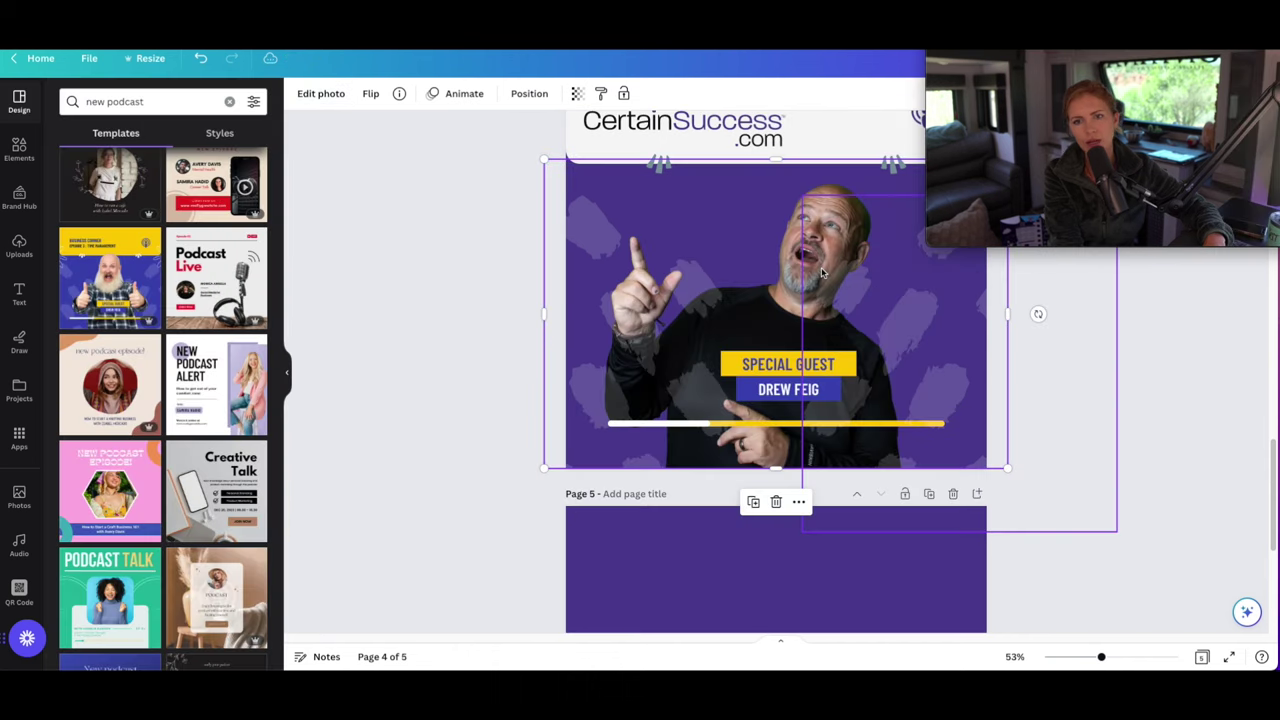
Send both background brush-stroke graphics on page 4 to the back, behind the cutout photo.
left_click(1128, 403)
scroll(1128, 403, "up", 2)
left_click(603, 345)
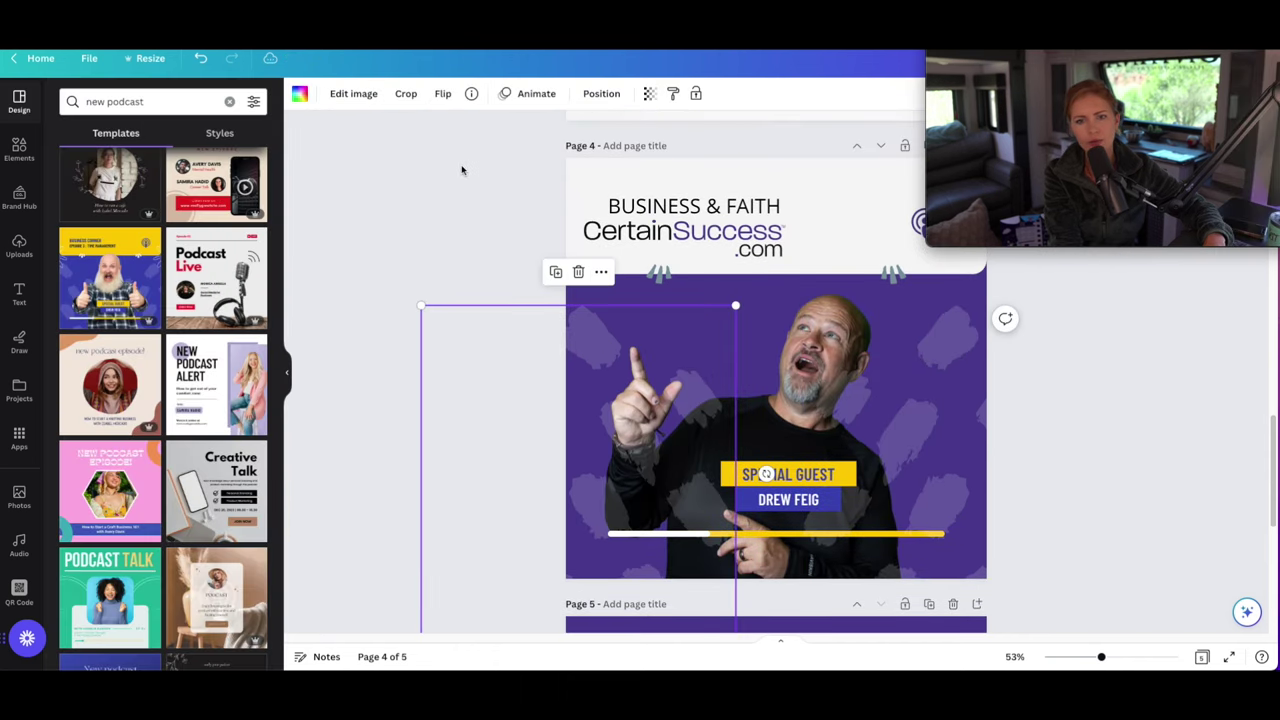
left_click(601, 93)
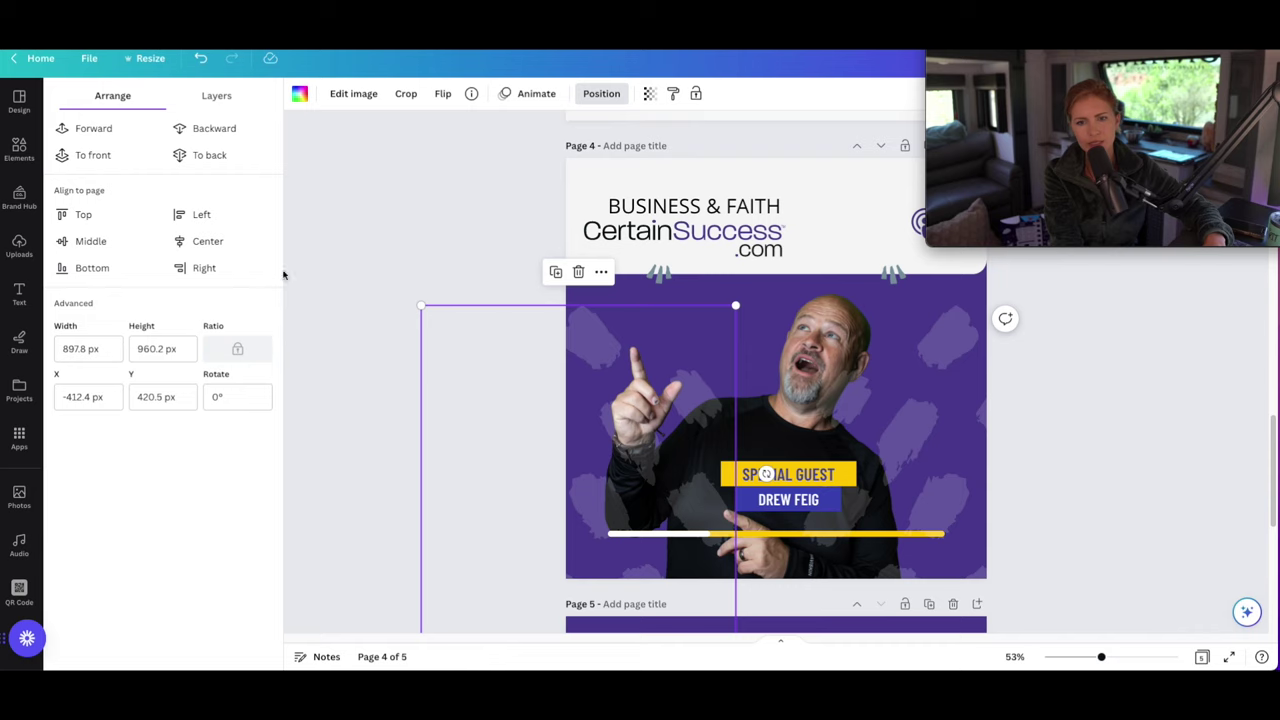
left_click_drag(508, 393, 889, 393)
left_click(240, 156)
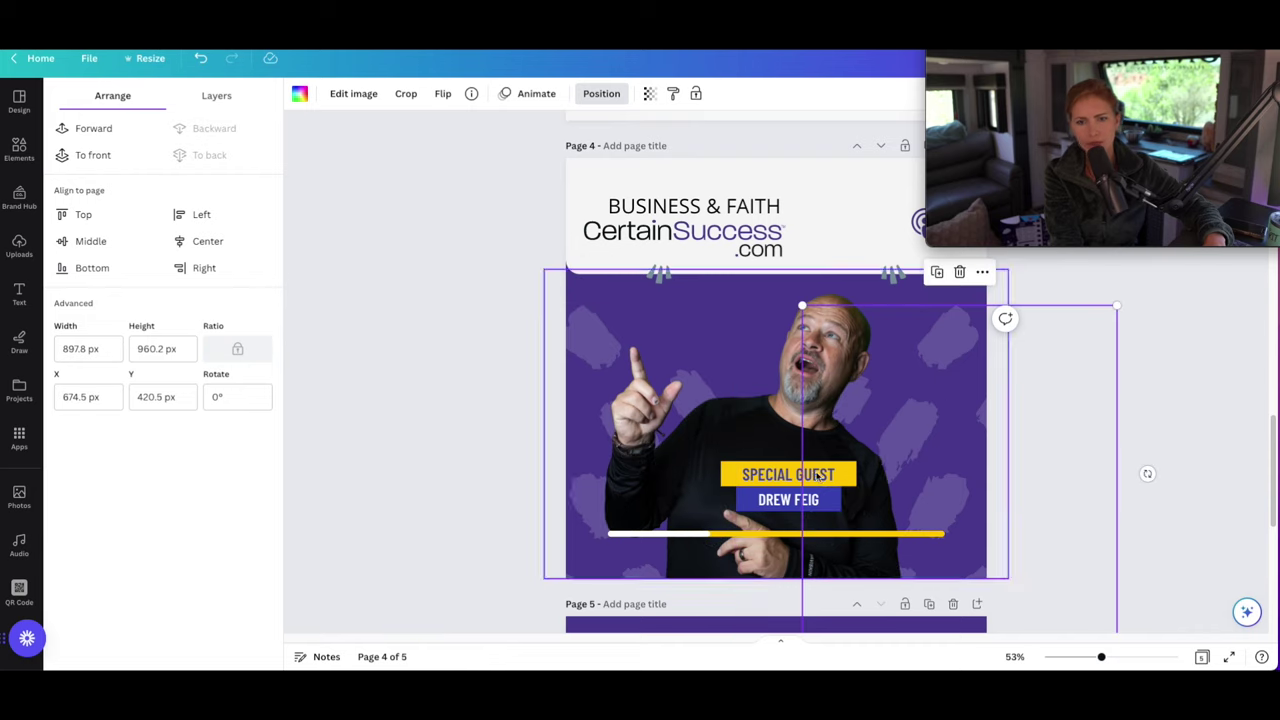
Undo the last move of the cutout photo.
key("ctrl+z")
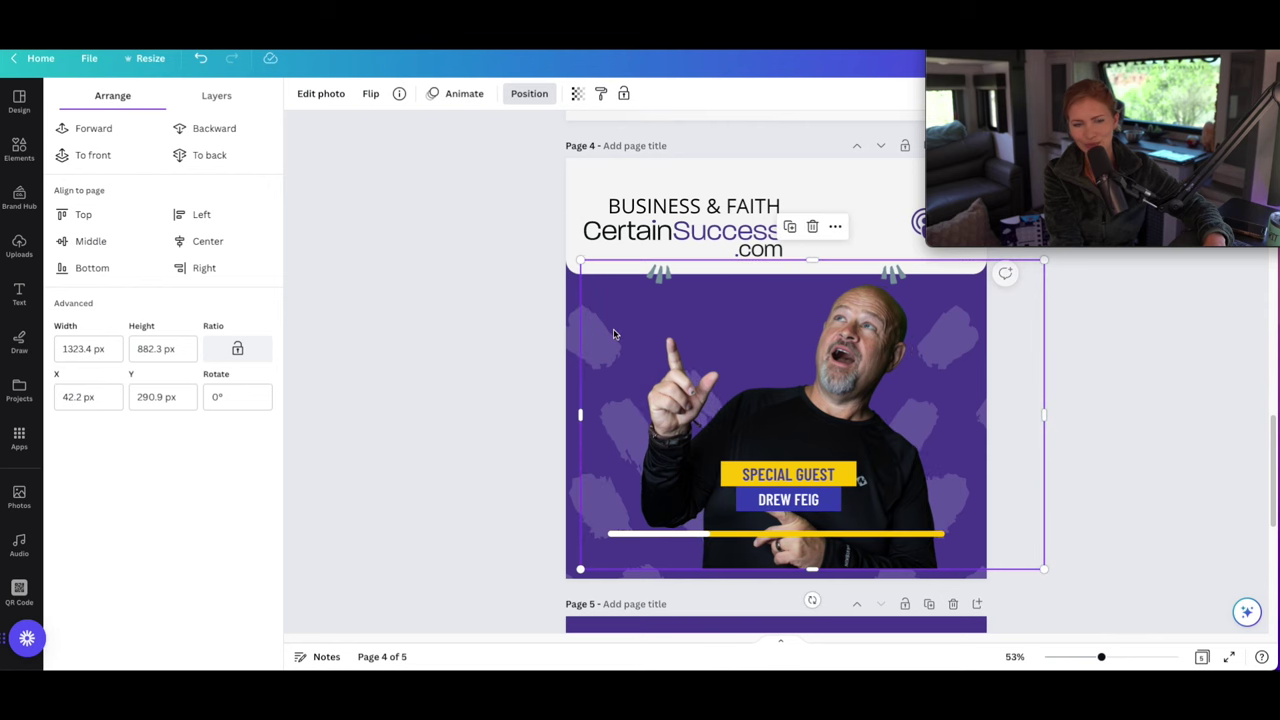
key("ctrl+z")
left_click(1122, 367)
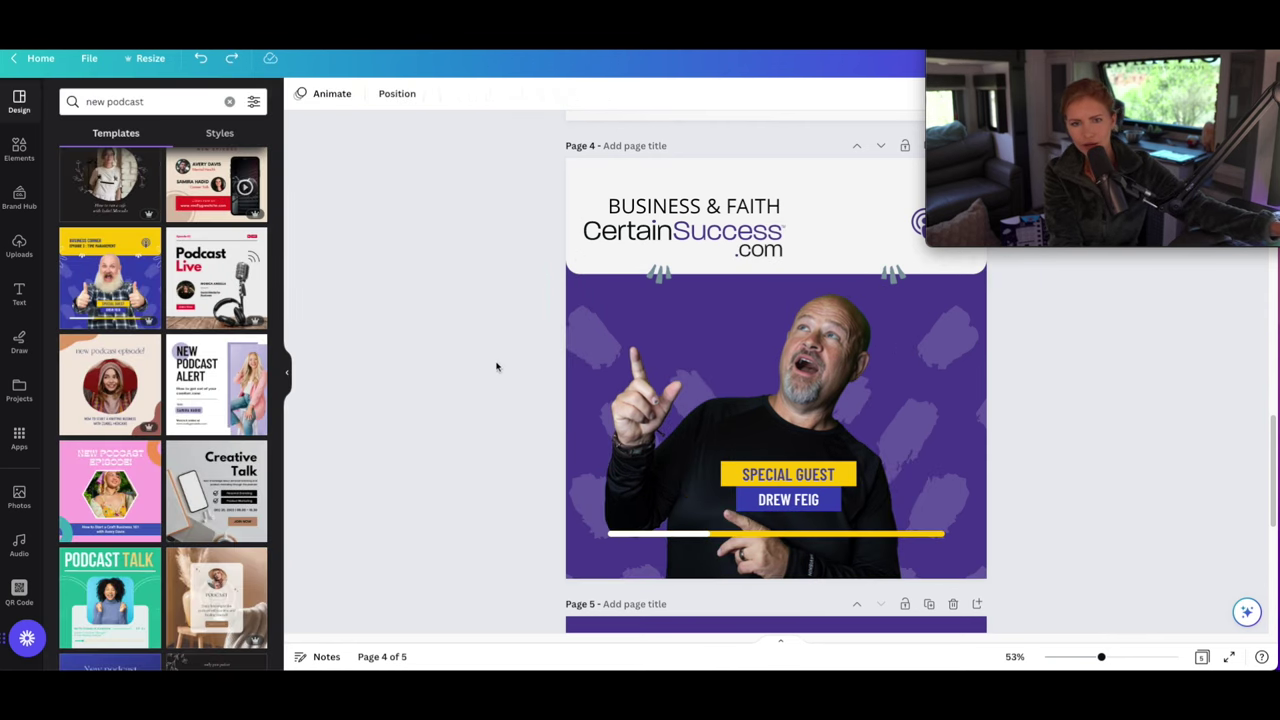
Shift the left brush-stroke graphic up and to the right, and reposition the cutout photo over the strokes at the page's lower edge.
mouse_move(679, 502)
left_mouse_down()
mouse_move(700, 430)
mouse_move(629, 271)
left_mouse_up()
left_click_drag(592, 513, 654, 480)
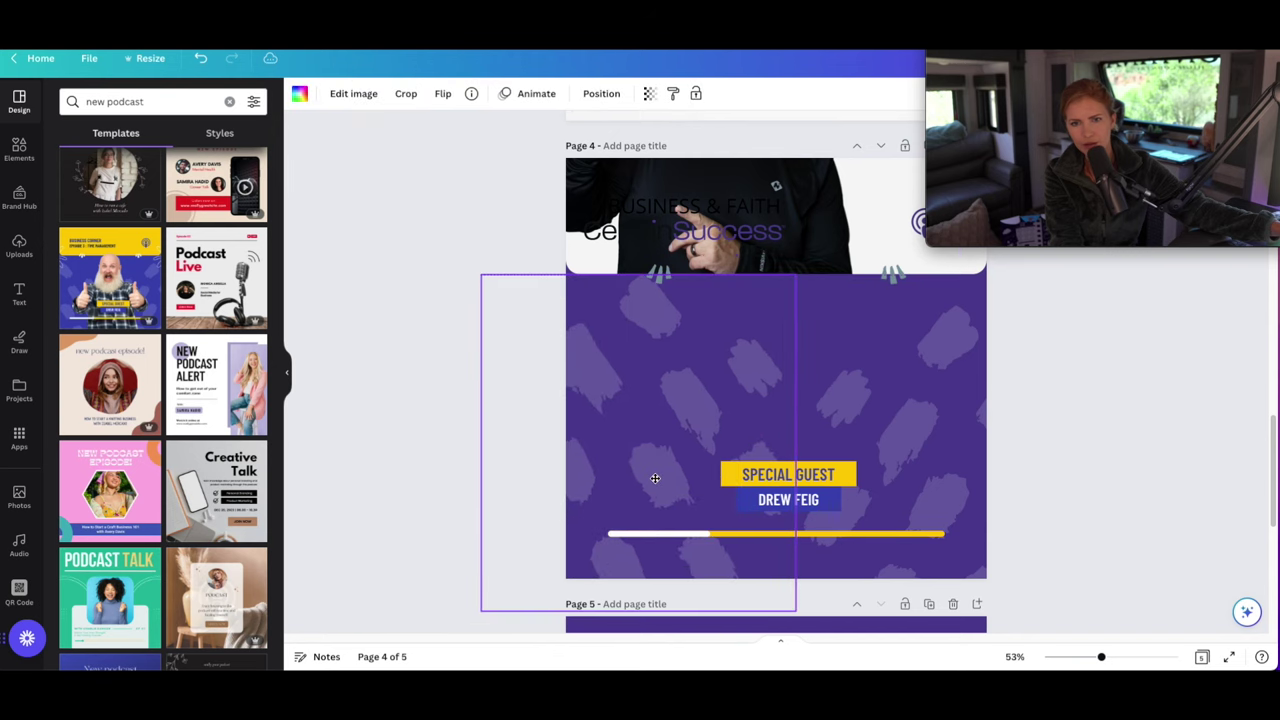
left_click_drag(906, 443, 891, 409)
key("ctrl+z")
key("ctrl+z")
key("ctrl+z")
left_click_drag(914, 479, 897, 531)
left_click(1060, 506)
Change the SPECIAL GUEST label to "YOUR HOST" and set its font to Open Sans.
double_click(782, 474)
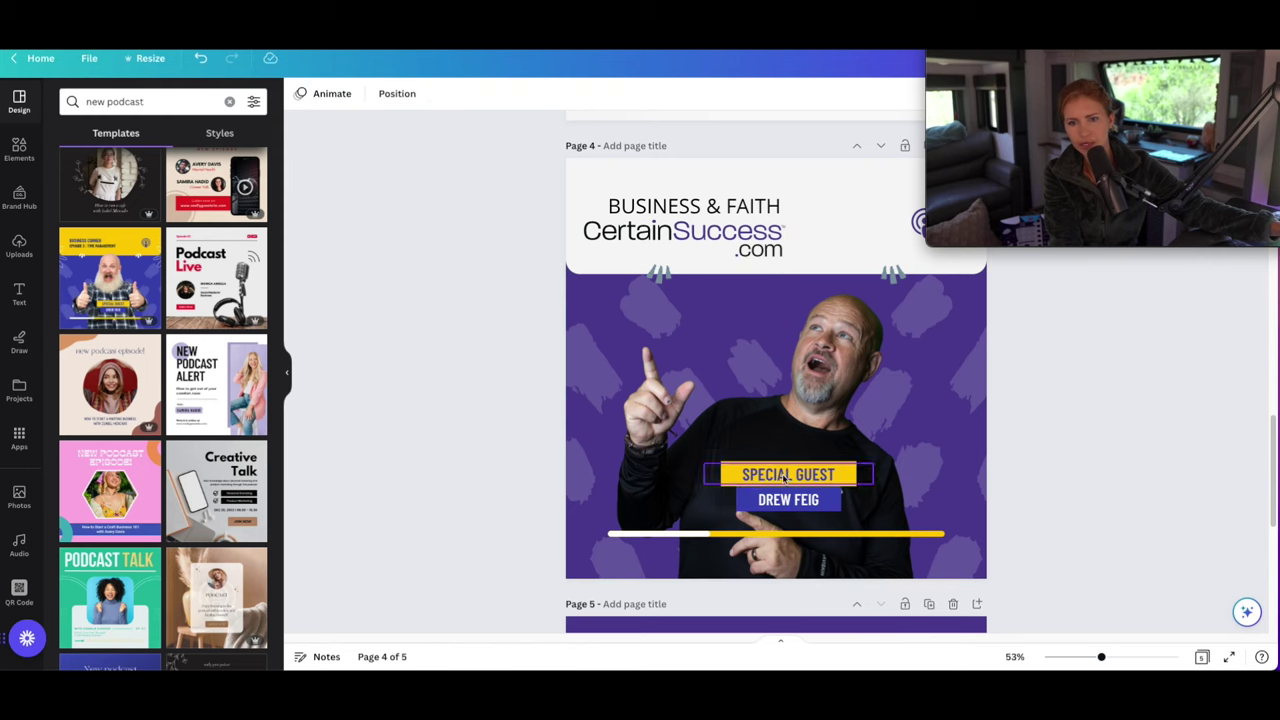
type("YOUR HOST")
key("Escape")
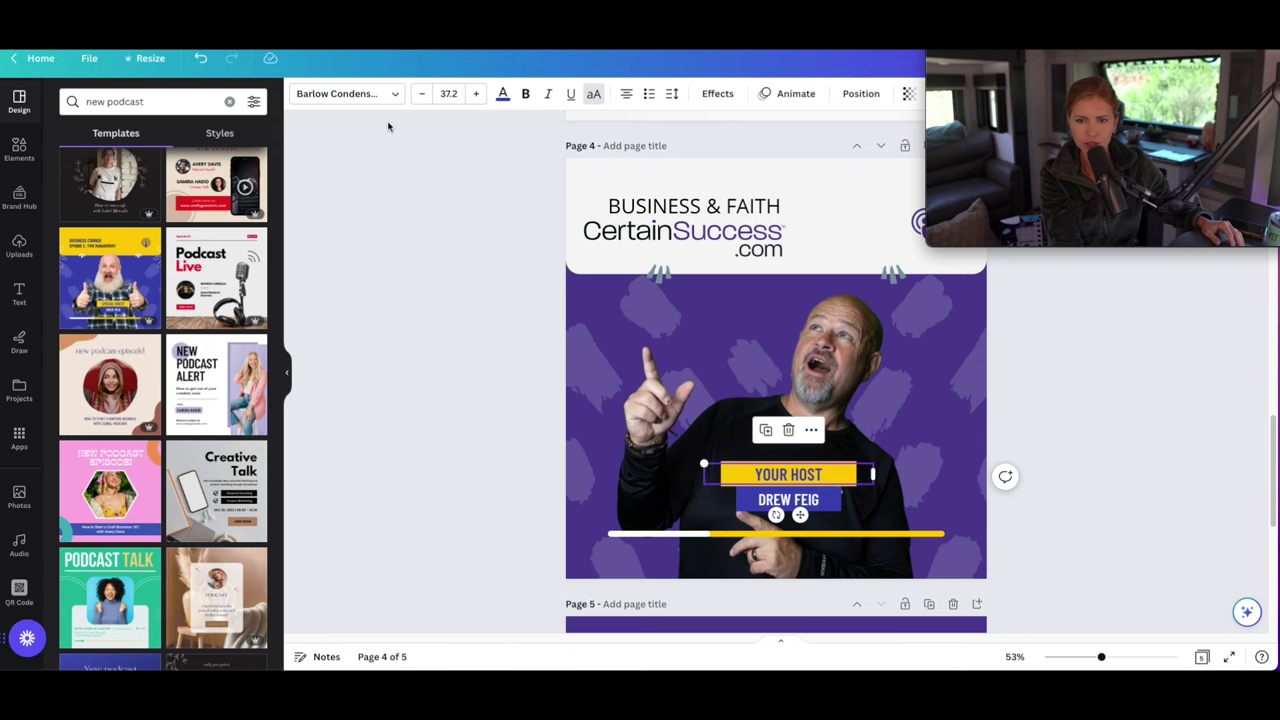
left_click(345, 93)
left_click(115, 272)
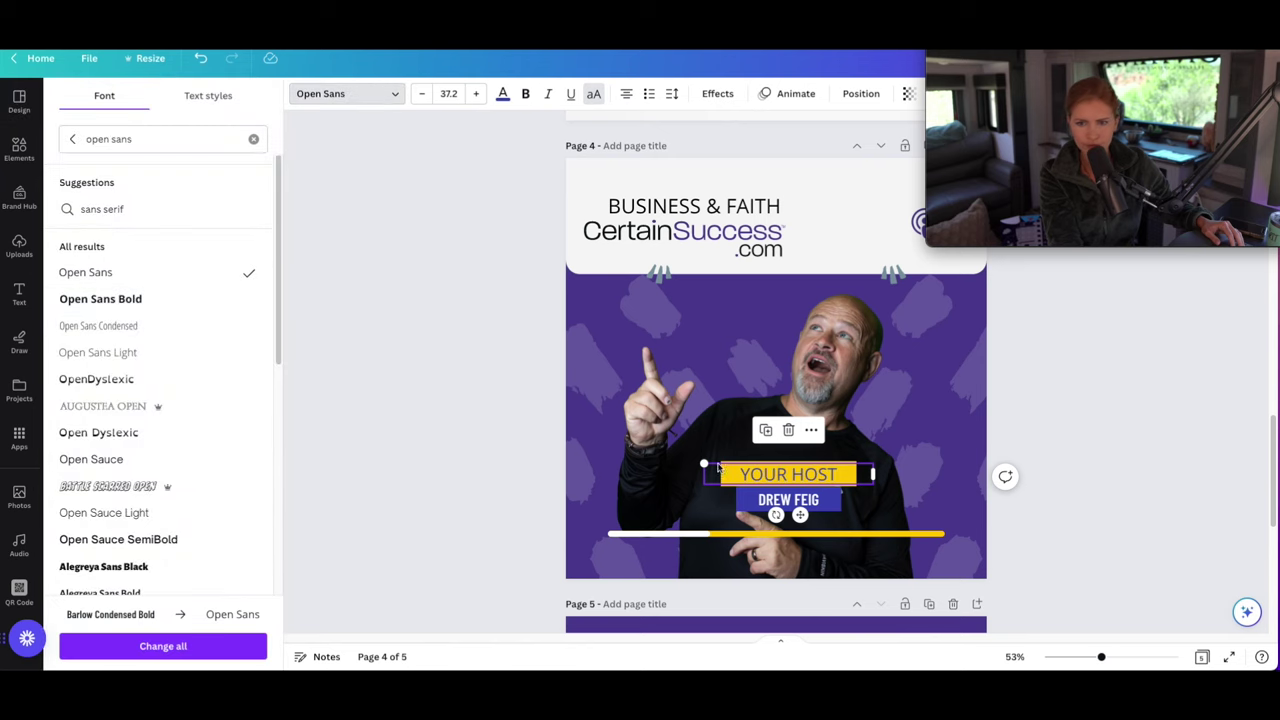
Set the YOUR HOST label to Open Sans Bold and replace the guest name beneath it with the host's full name.
left_click(150, 299)
left_click(800, 505)
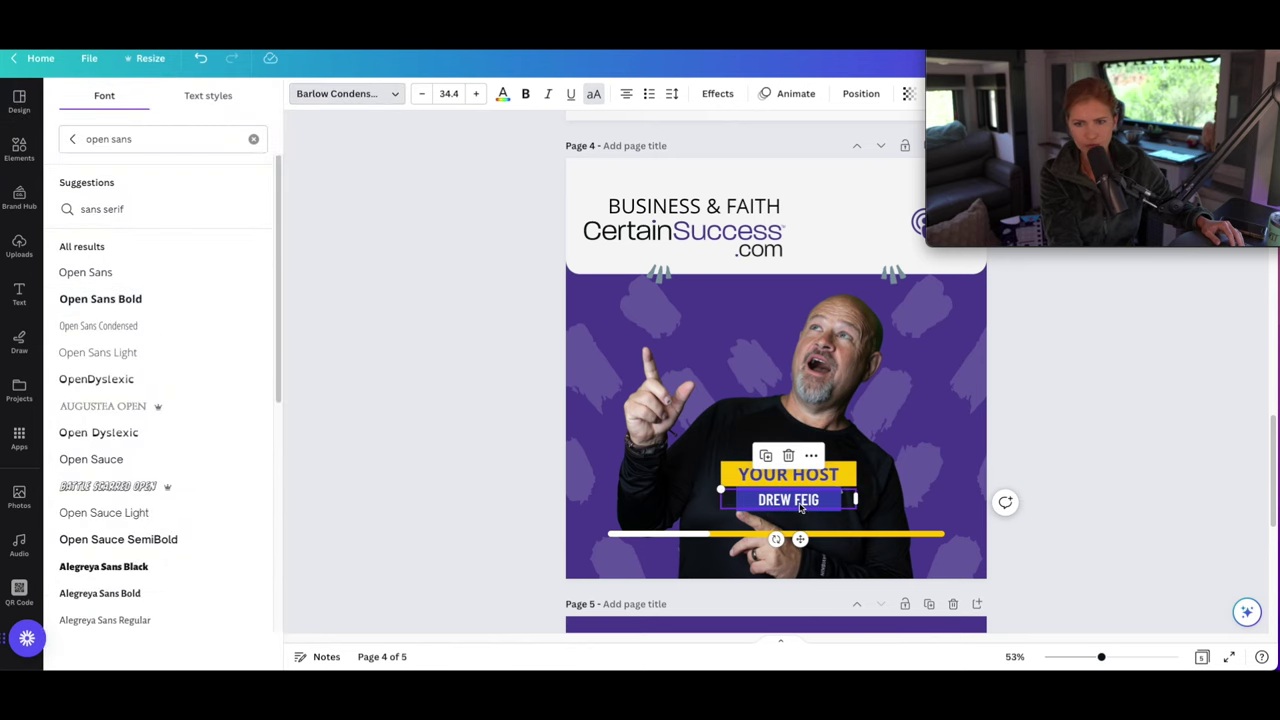
double_click(789, 500)
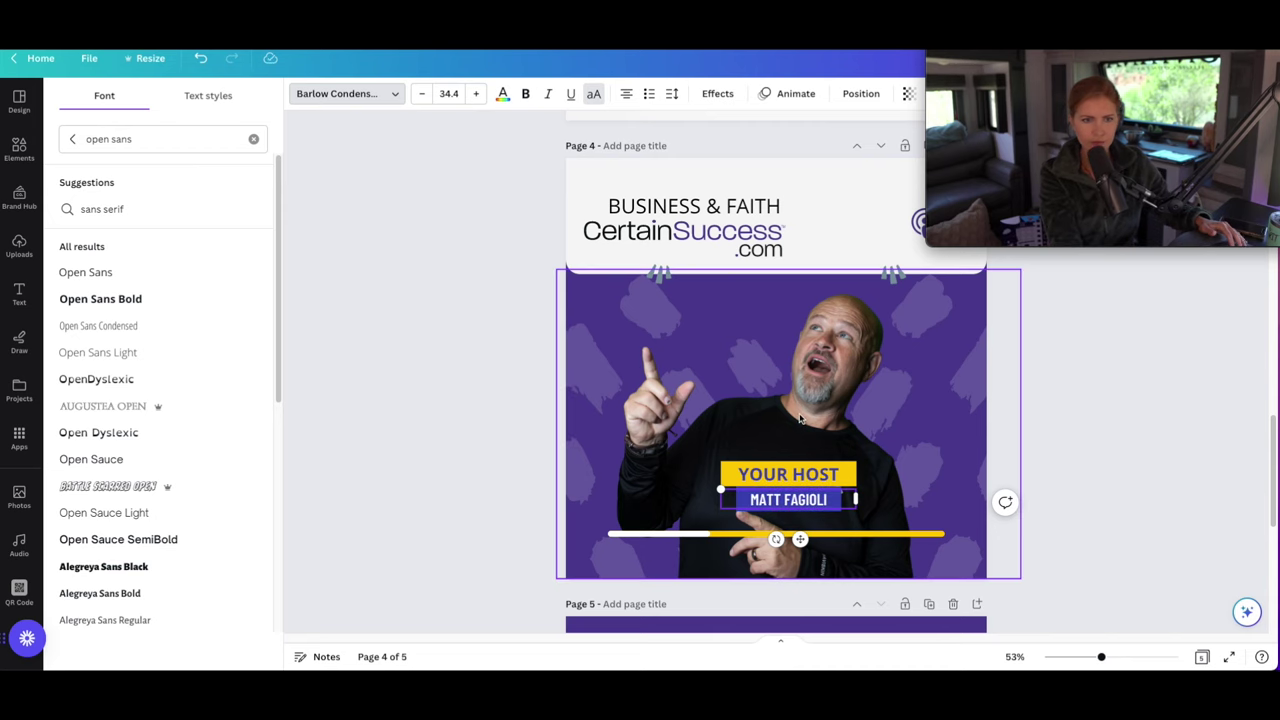
key("Escape")
Set the host name label's font to Open Sans Bold and shrink it to size 28.6 to fit its box.
left_click(398, 96)
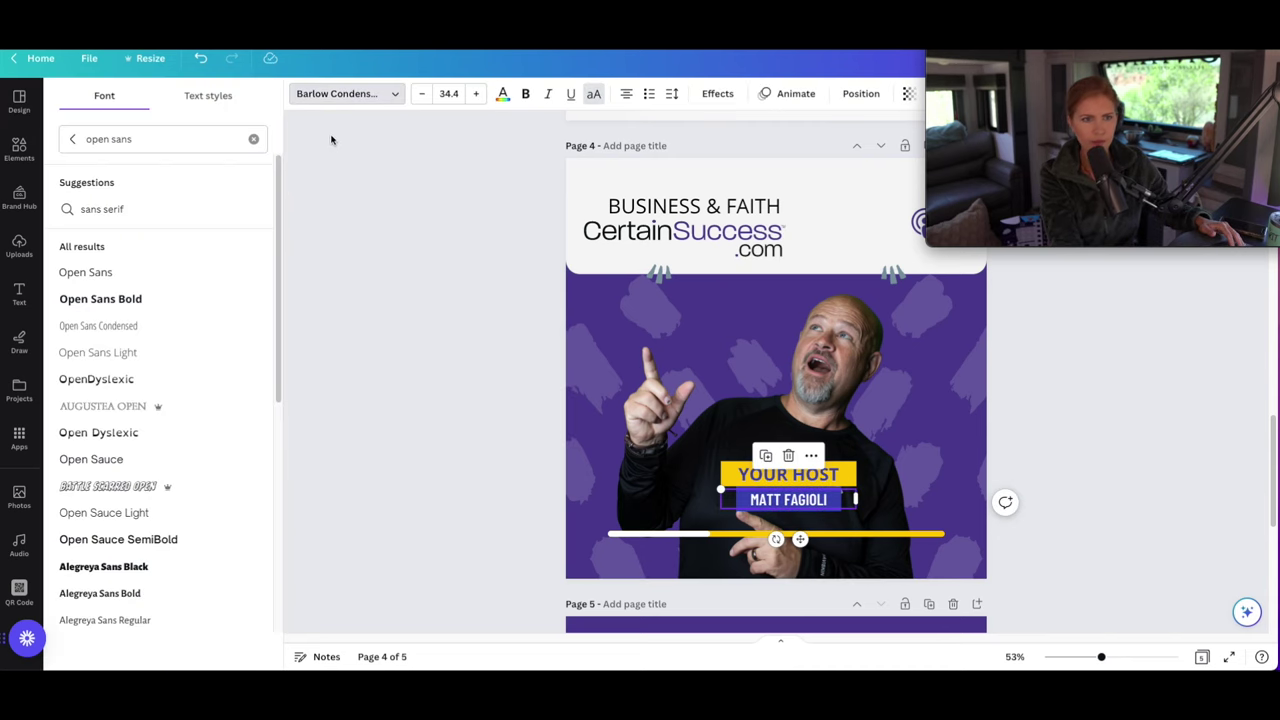
left_click(137, 298)
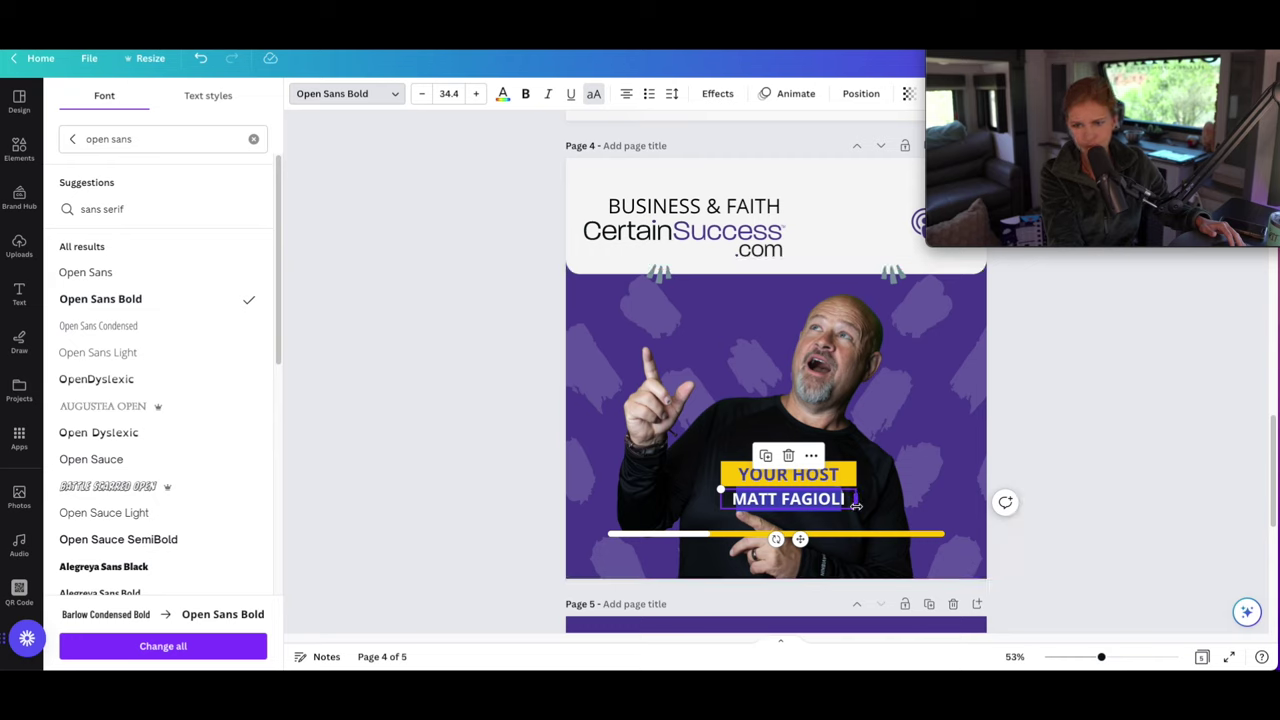
left_click_drag(848, 503, 828, 503)
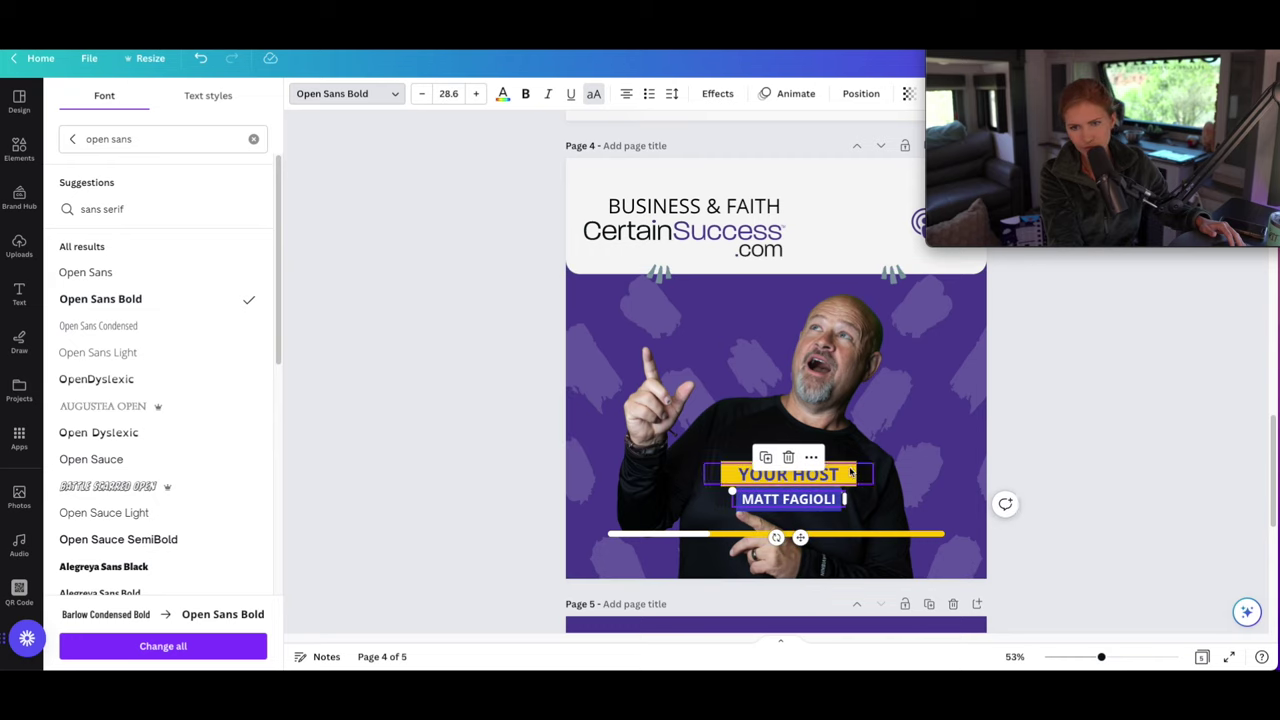
Recolor the yellow box behind the YOUR HOST label to the light off-white brand color.
left_click(848, 470)
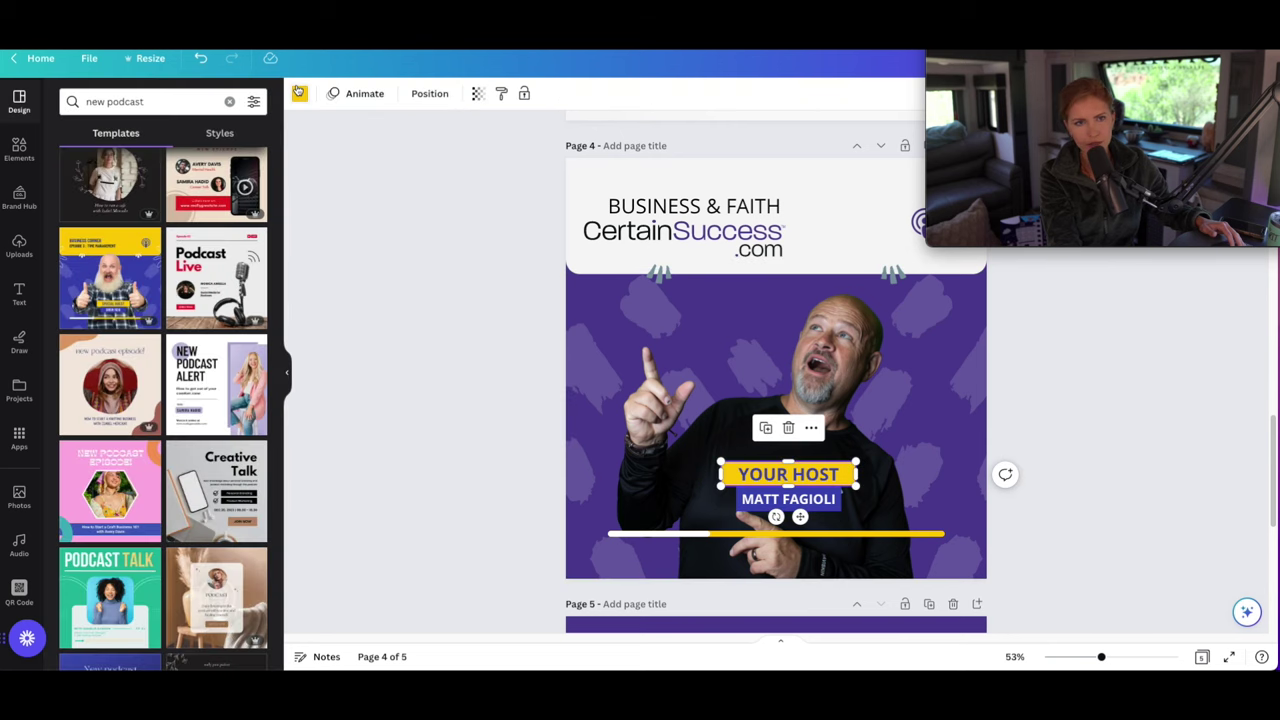
left_click(299, 93)
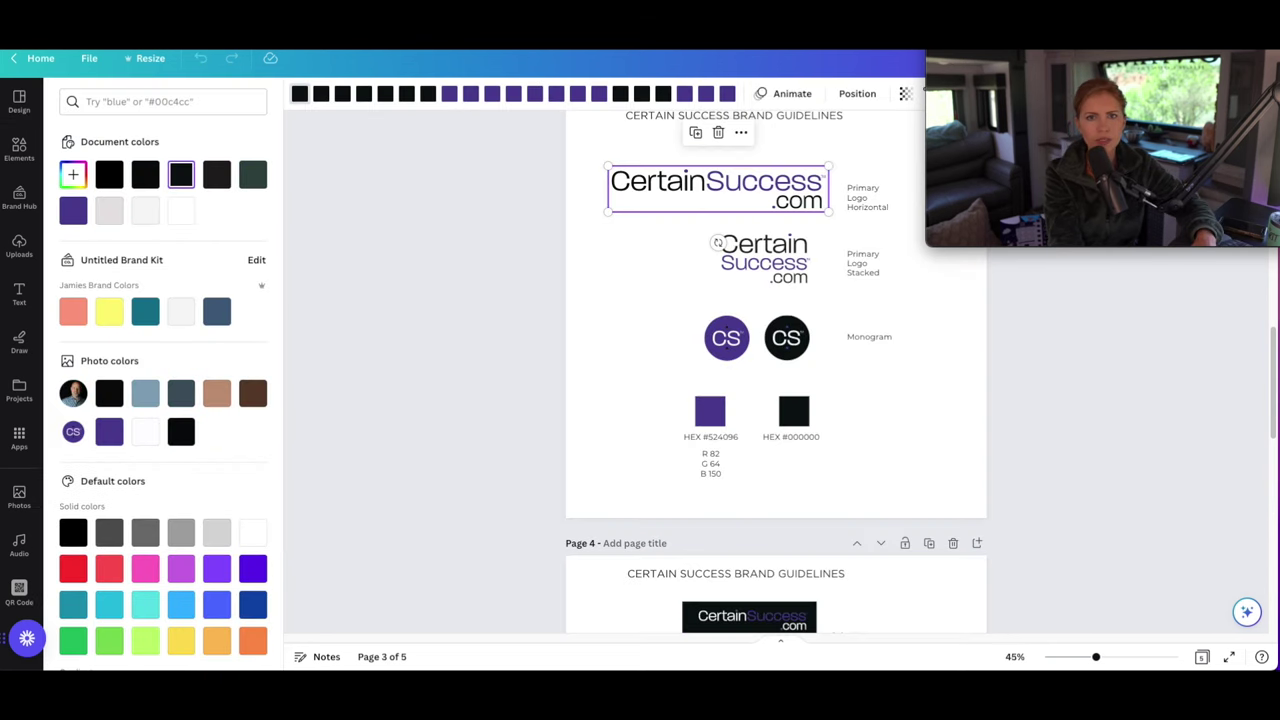
scroll(1071, 534, "down", 10)
left_click(860, 390)
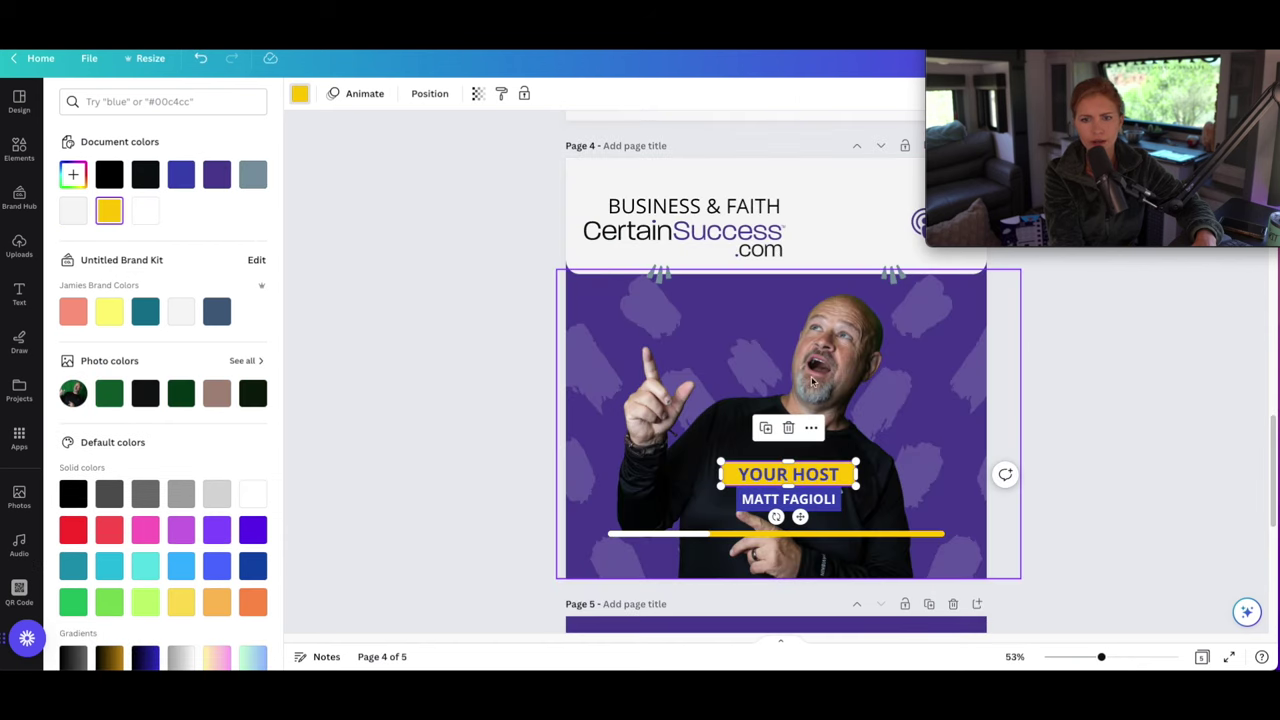
left_click(179, 313)
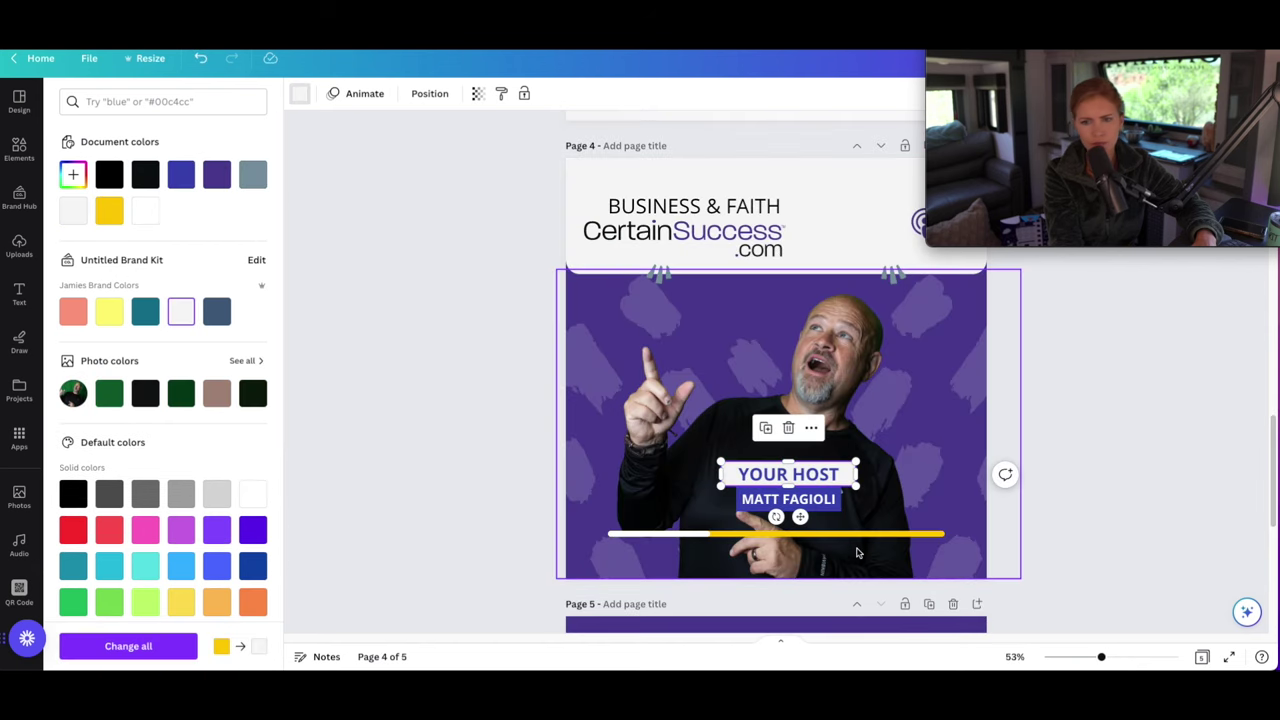
double_click(826, 503)
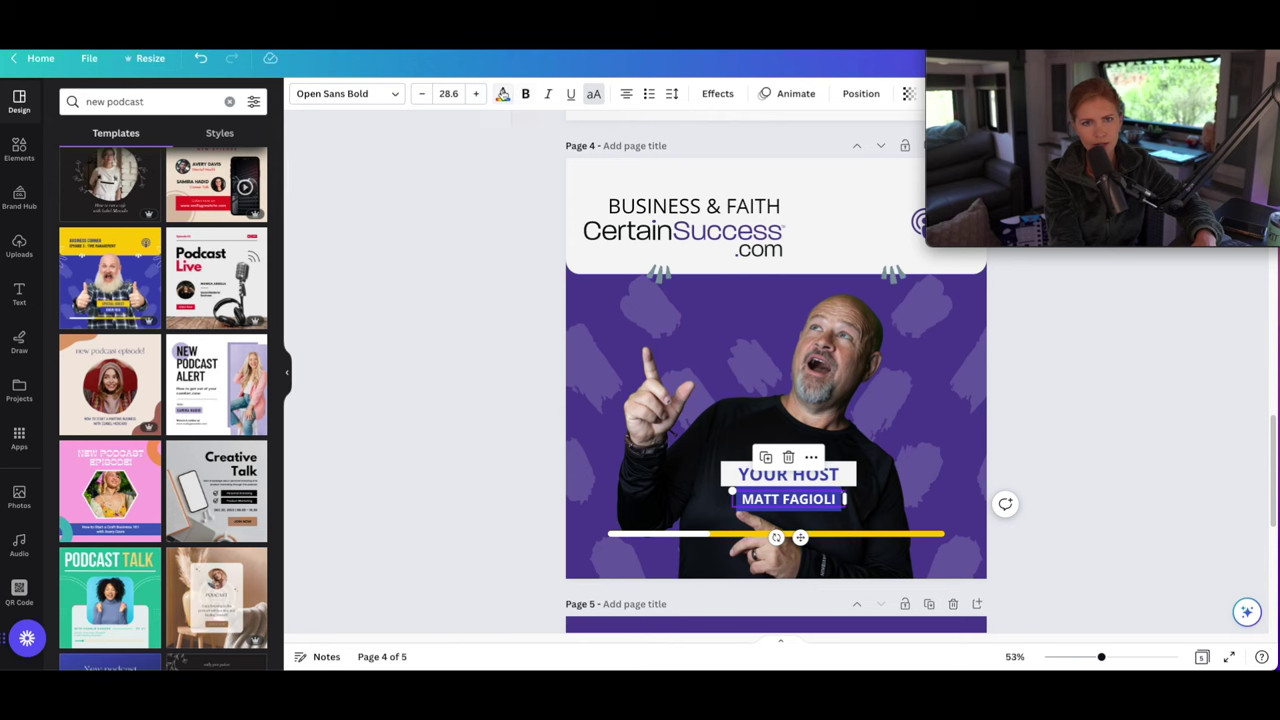
left_click(502, 93)
left_click(147, 214)
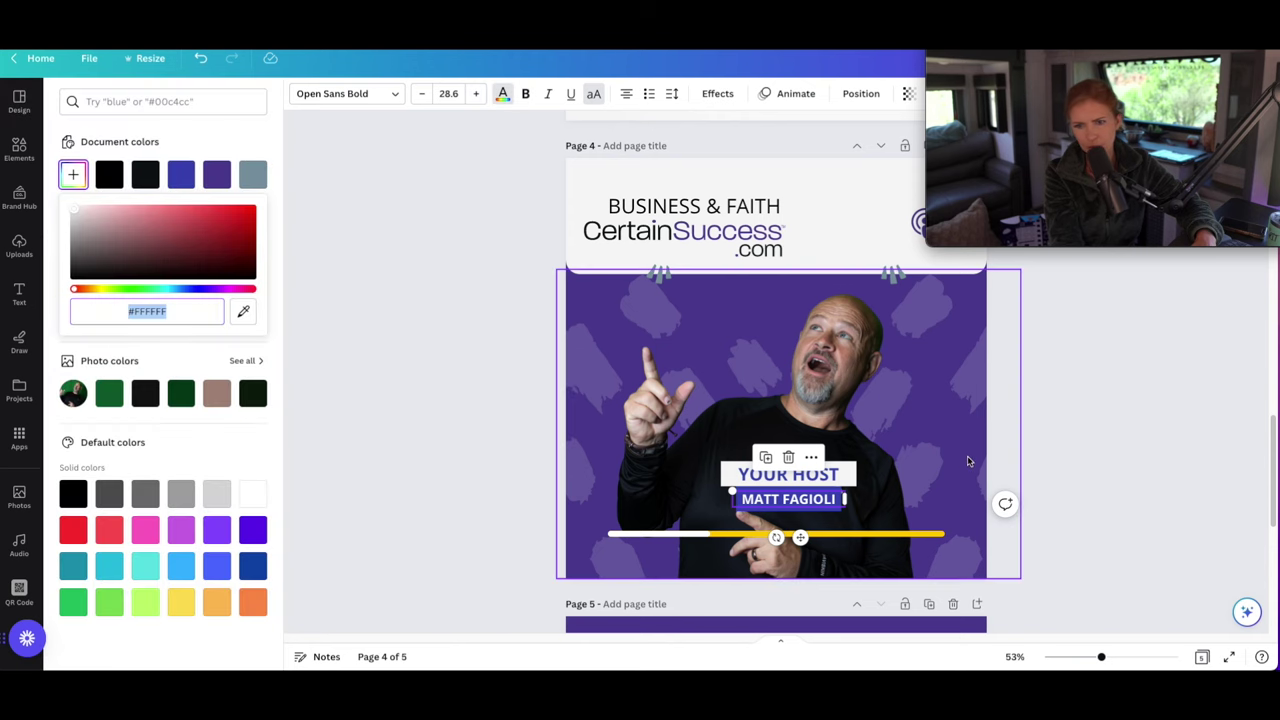
Try off-white and dark blue on the yellow progress line of page 4, and settle on the gray-blue document color.
left_click(620, 173)
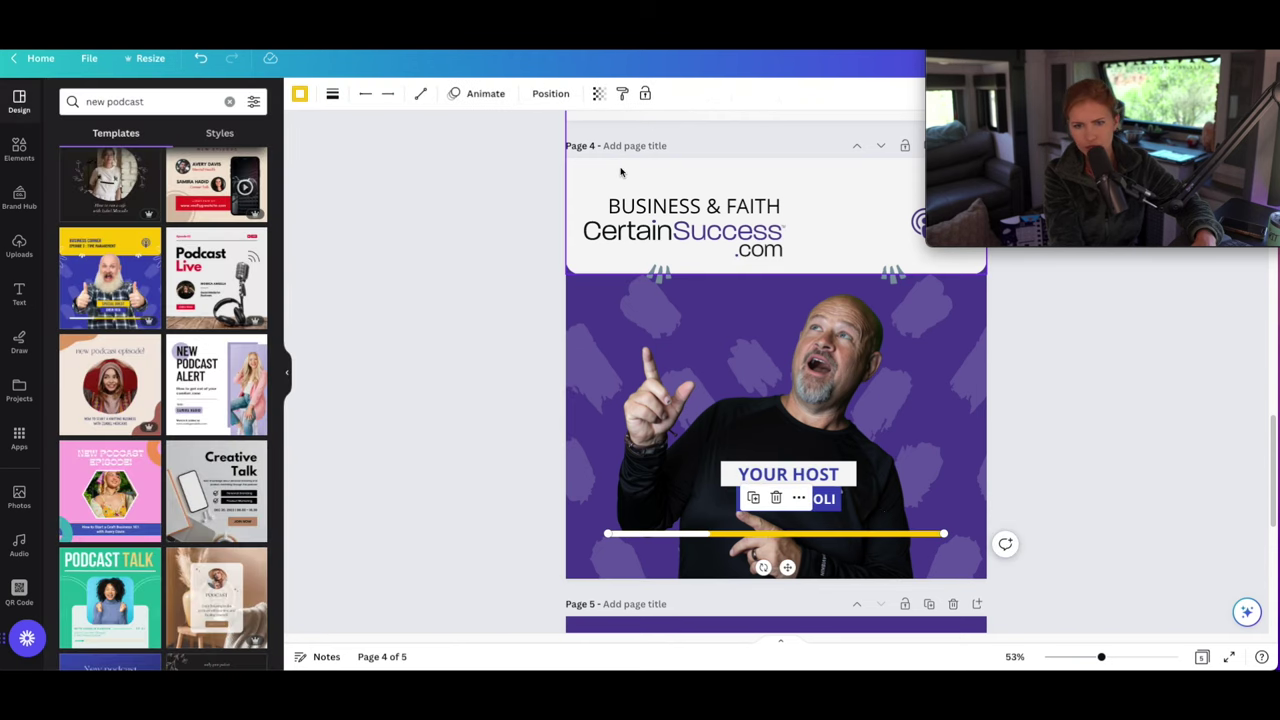
left_click(299, 93)
left_click(181, 312)
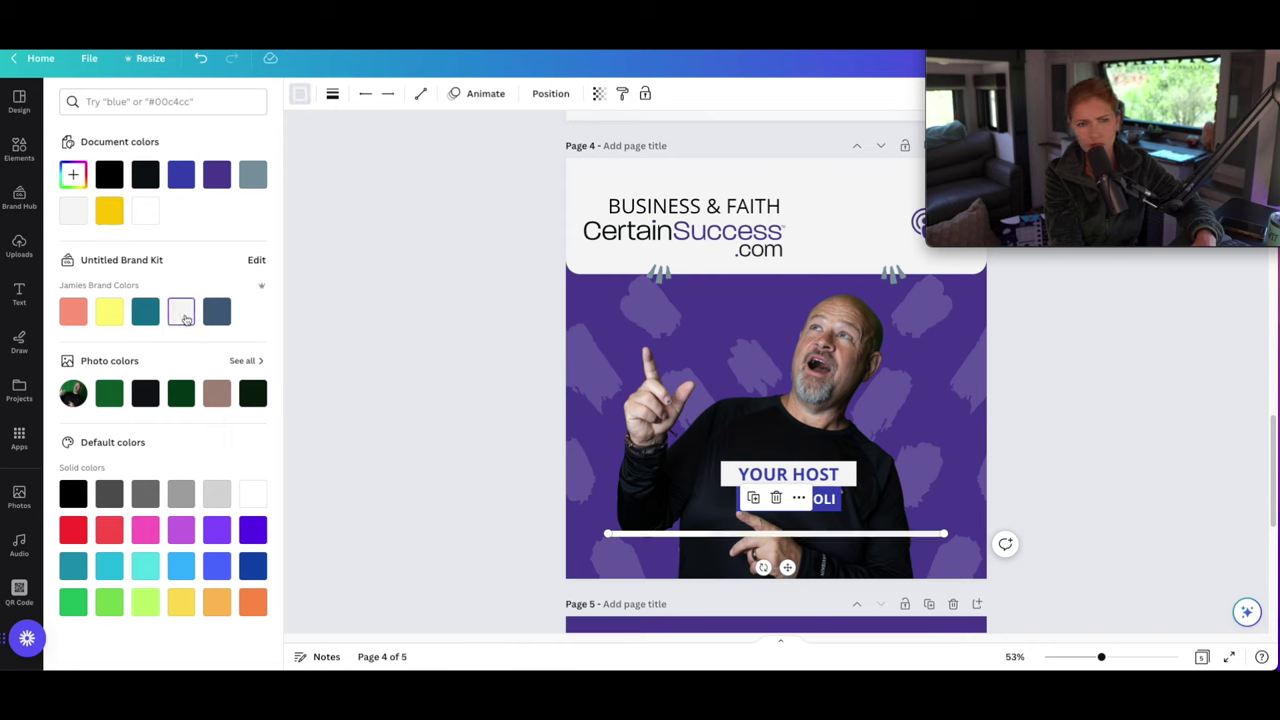
left_click(218, 313)
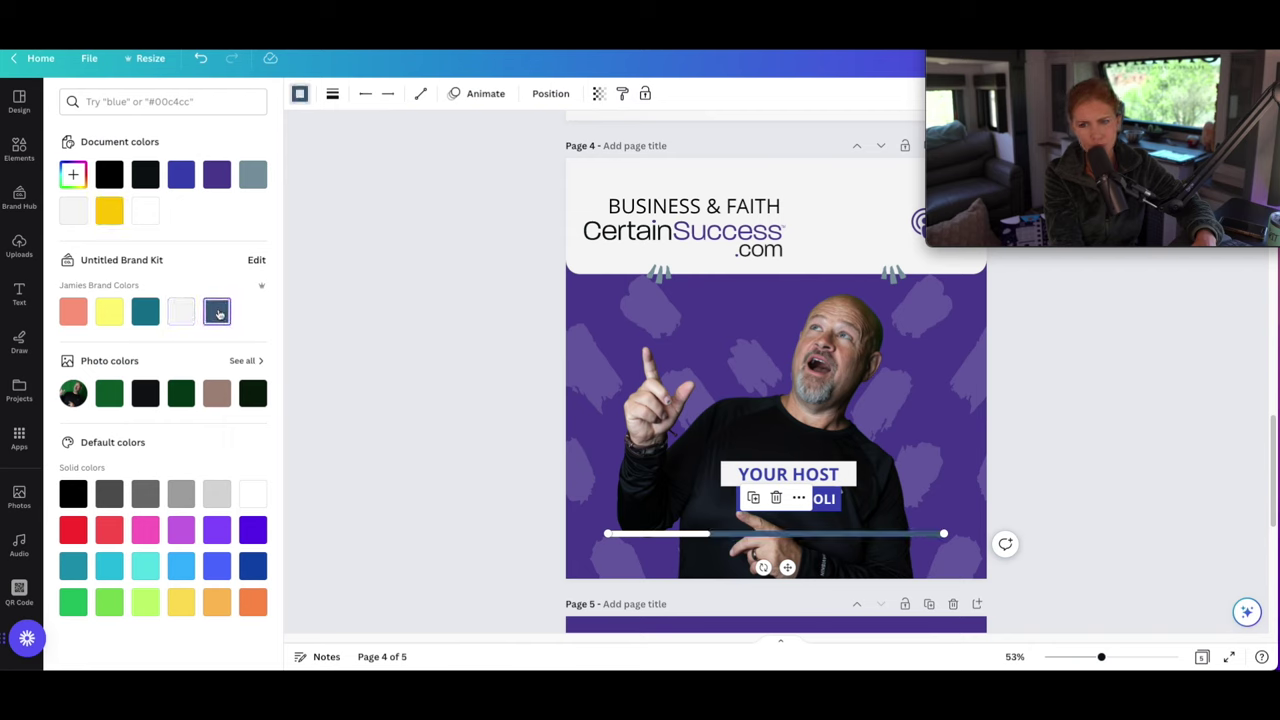
left_click(110, 215)
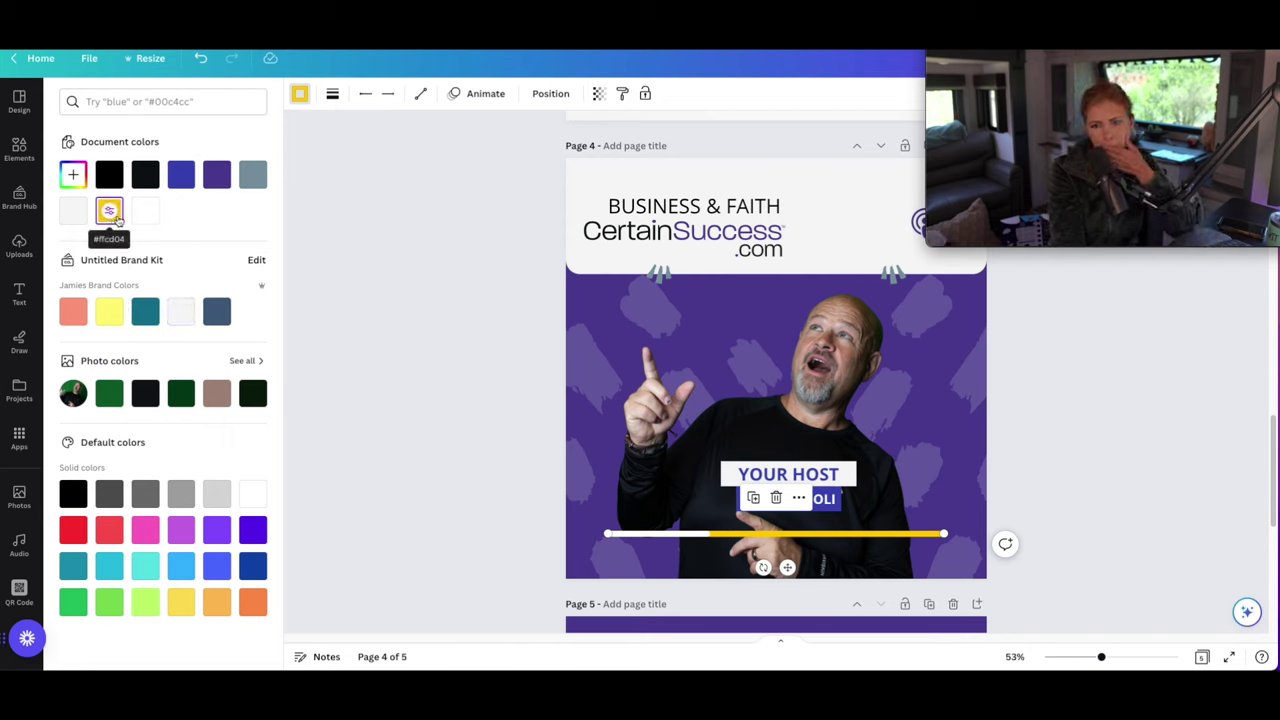
left_click(251, 177)
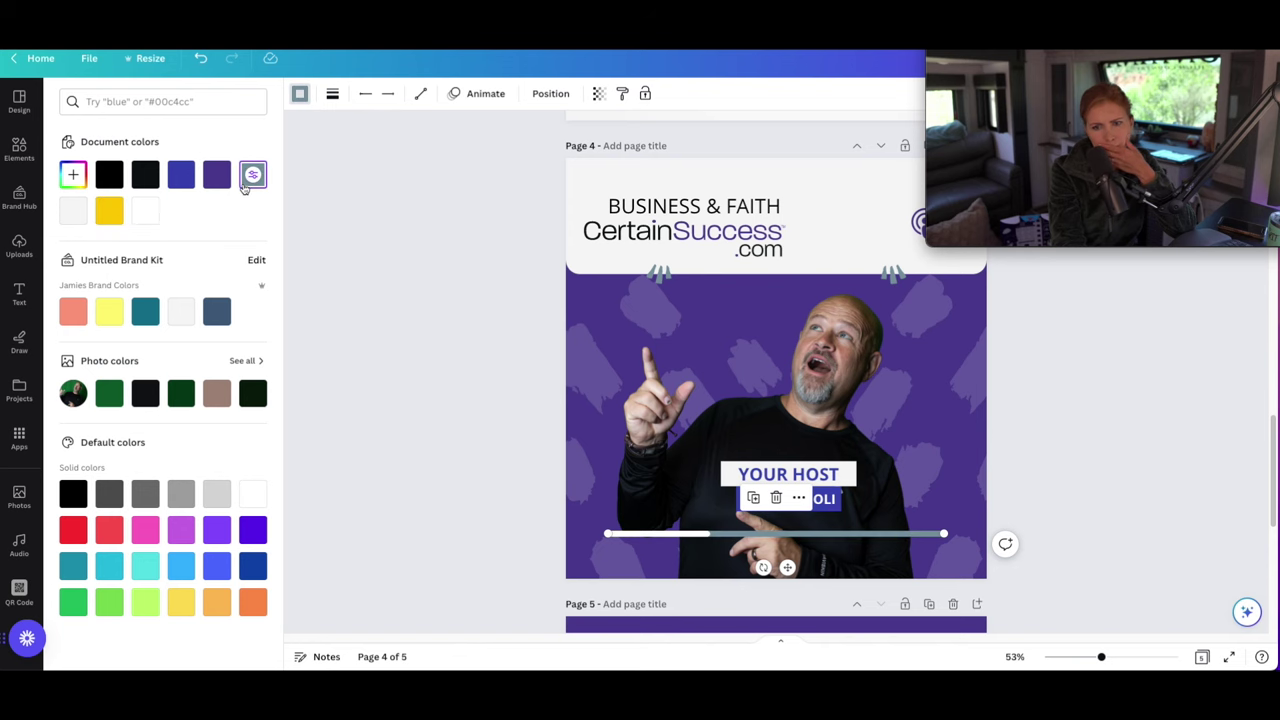
left_click(1040, 370)
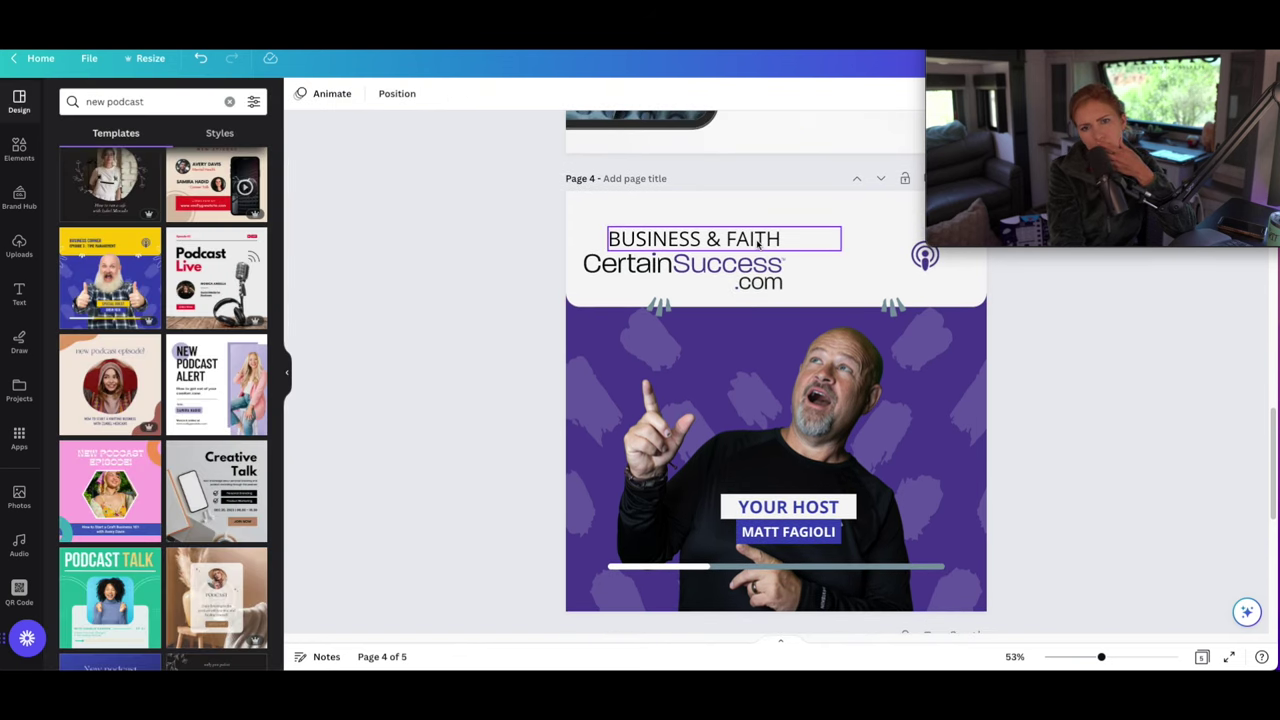
Copy the Certain Success Podcast cover image from page 2 and paste it onto page 4.
scroll(1156, 466, "up", 1)
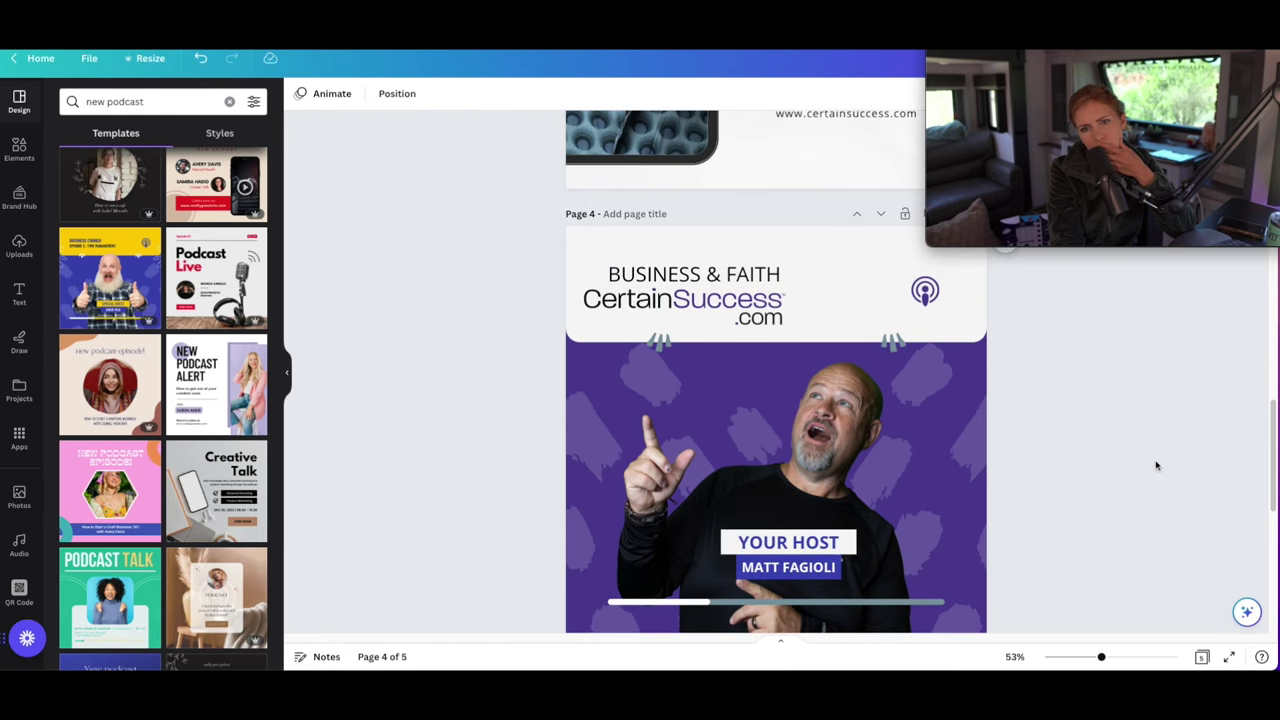
scroll(1154, 475, "up", 5)
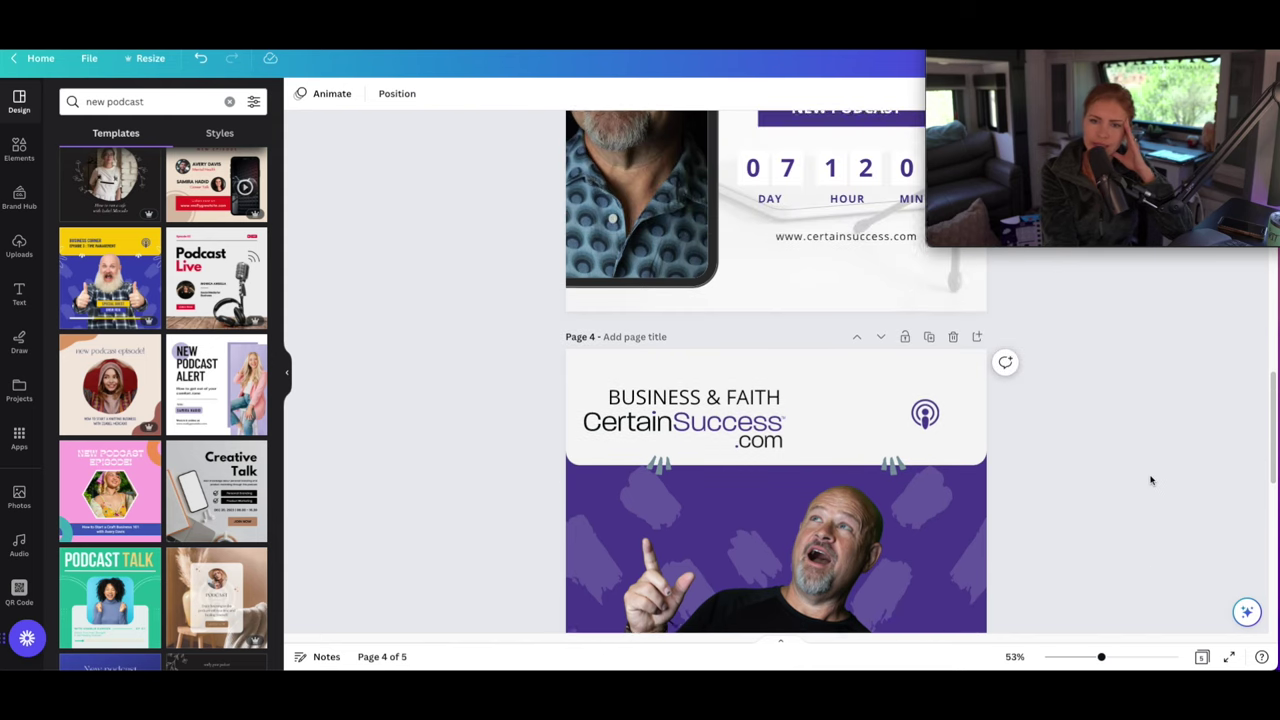
scroll(1150, 481, "up", 5)
left_click(958, 333)
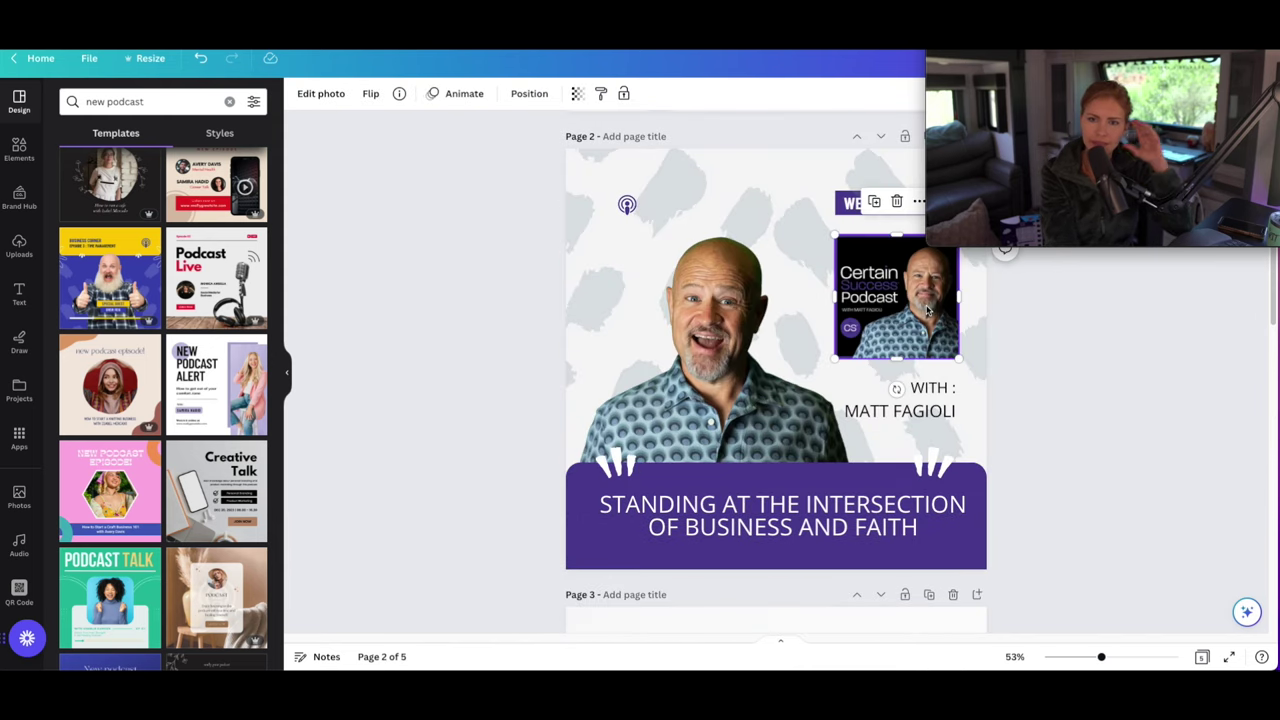
scroll(980, 430, "down", 7)
left_click(908, 469)
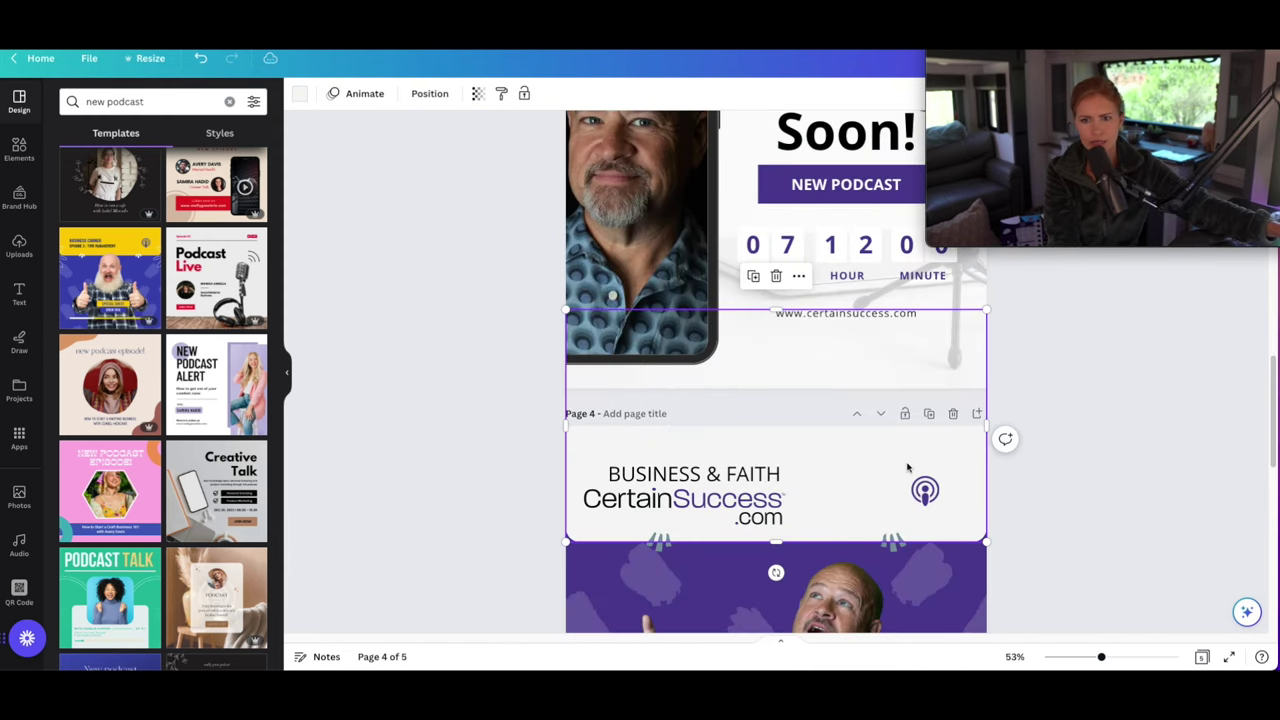
key("ctrl+v")
Shrink the pasted podcast cover and fit it into page 4's header beside the logo, shifting the podcast icon toward the right edge.
left_click_drag(925, 320, 856, 322)
left_click_drag(889, 369, 869, 352)
left_click_drag(820, 300, 964, 310)
left_click_drag(888, 318, 910, 318)
scroll(994, 449, "down", 1)
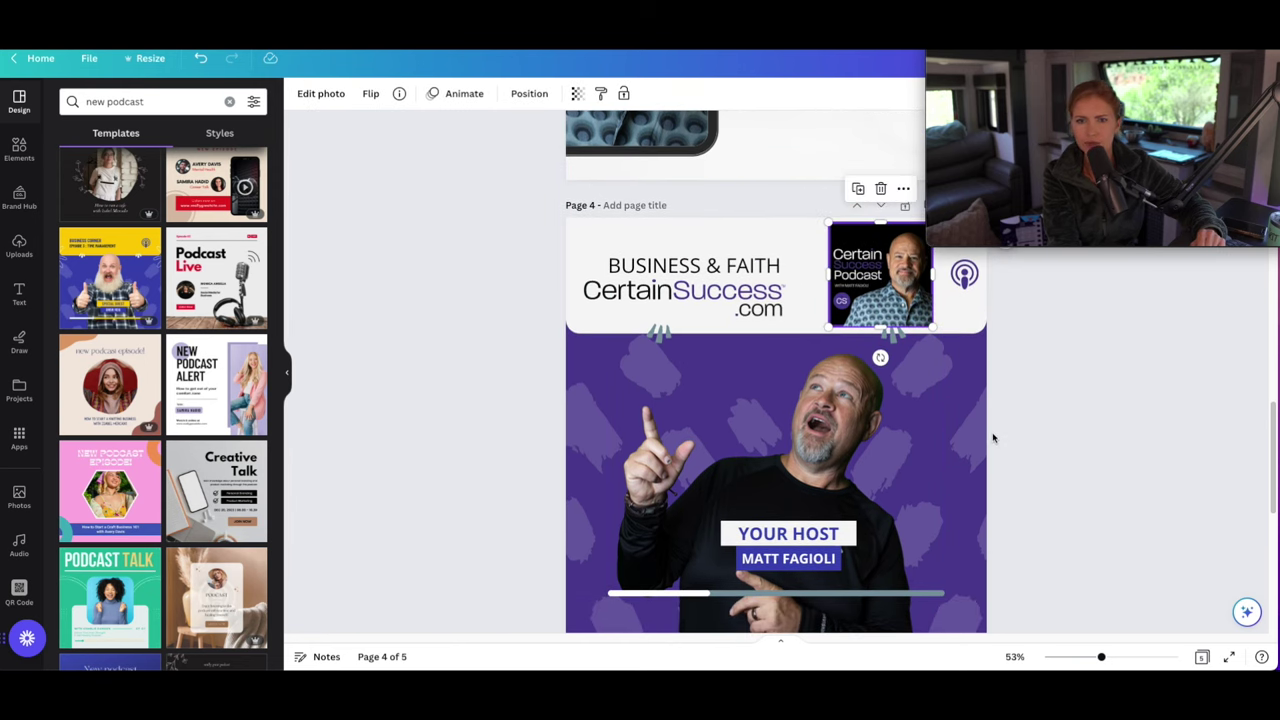
Delete the pasted podcast cover from page 4's header and move the podcast icon back to its earlier spot.
key("Delete")
left_click_drag(970, 280, 929, 277)
left_click(993, 328)
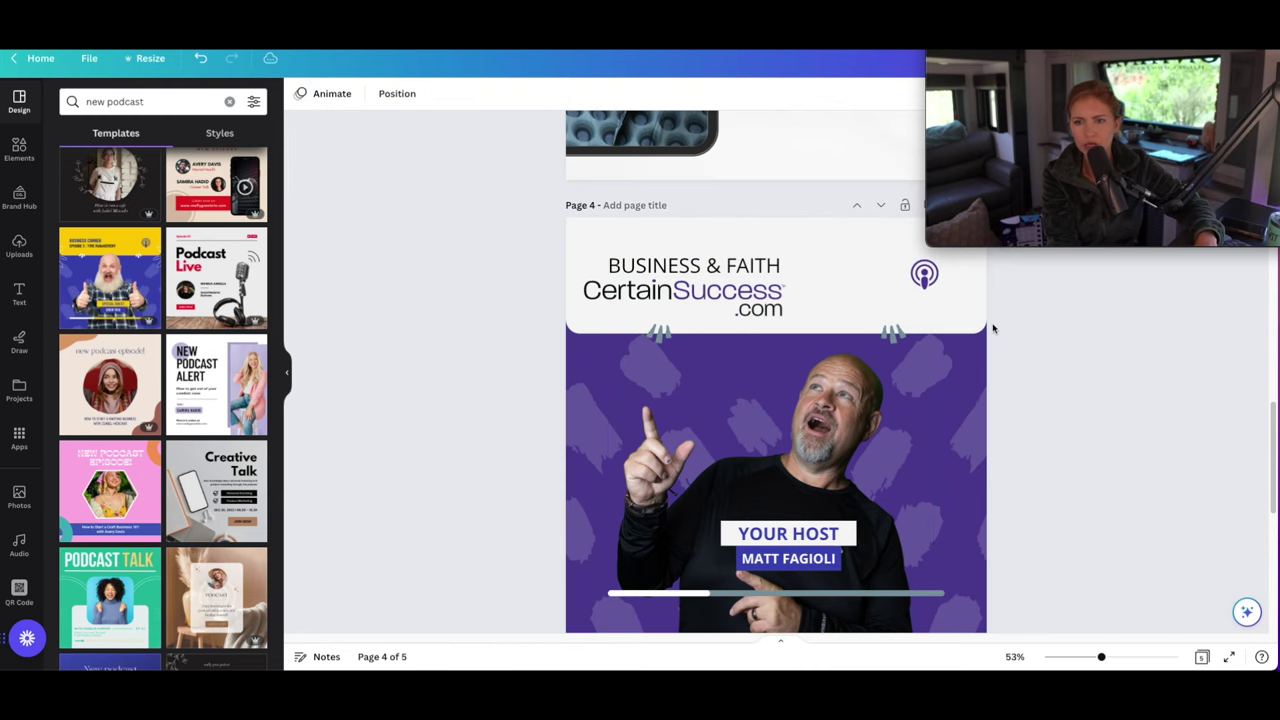
Move the CertainSuccess.com logo up in page 4's header and place the BUSINESS & FAITH text beneath it.
scroll(990, 380, "up", 10)
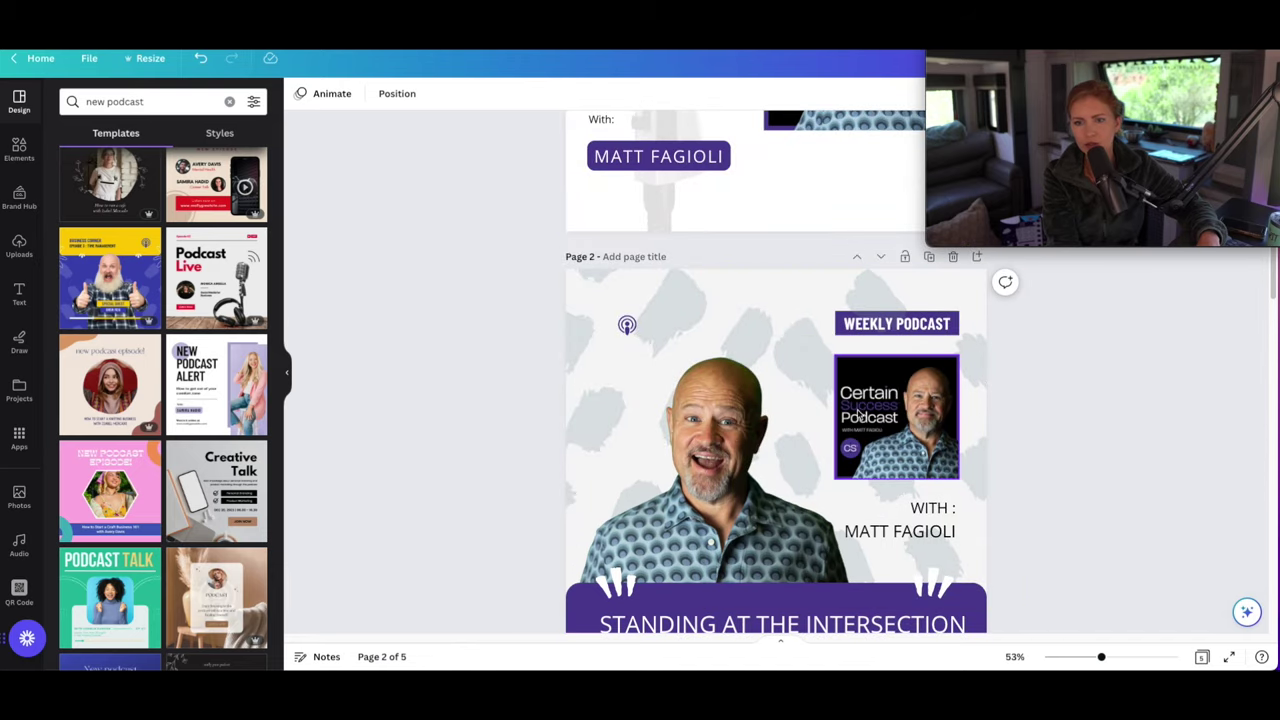
scroll(987, 437, "down", 10)
scroll(987, 437, "down", 2)
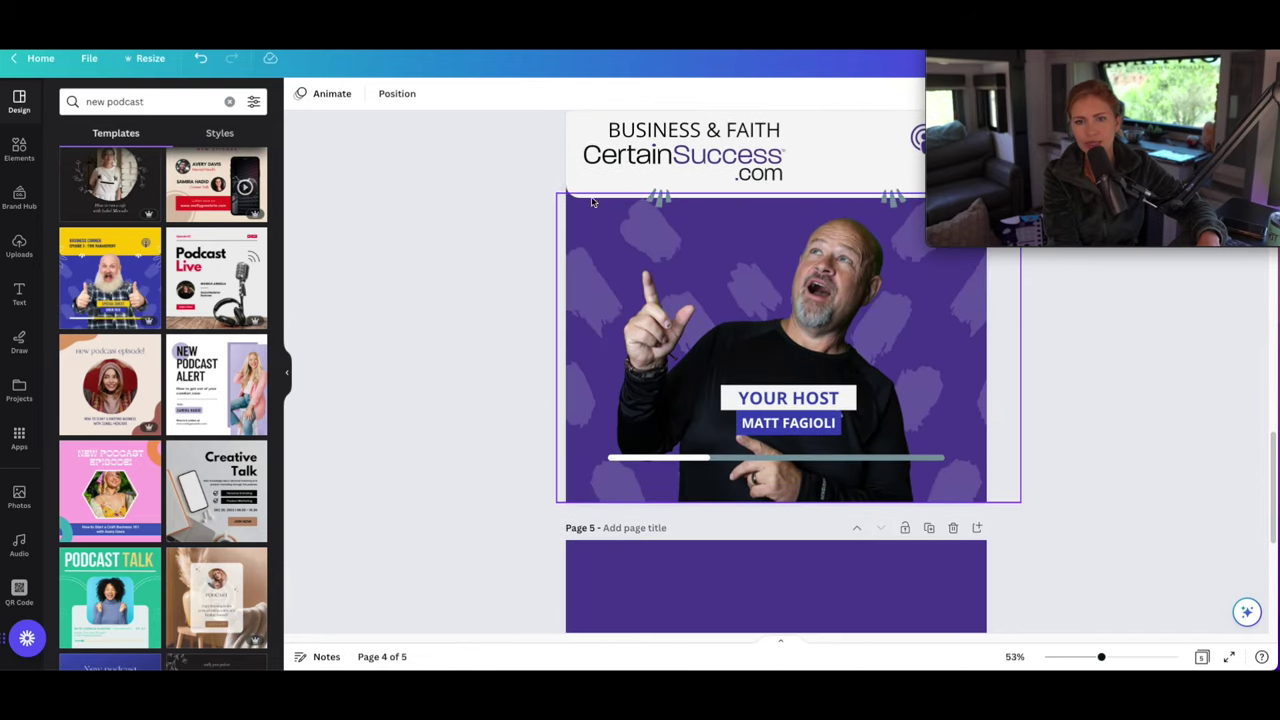
scroll(771, 280, "up", 5)
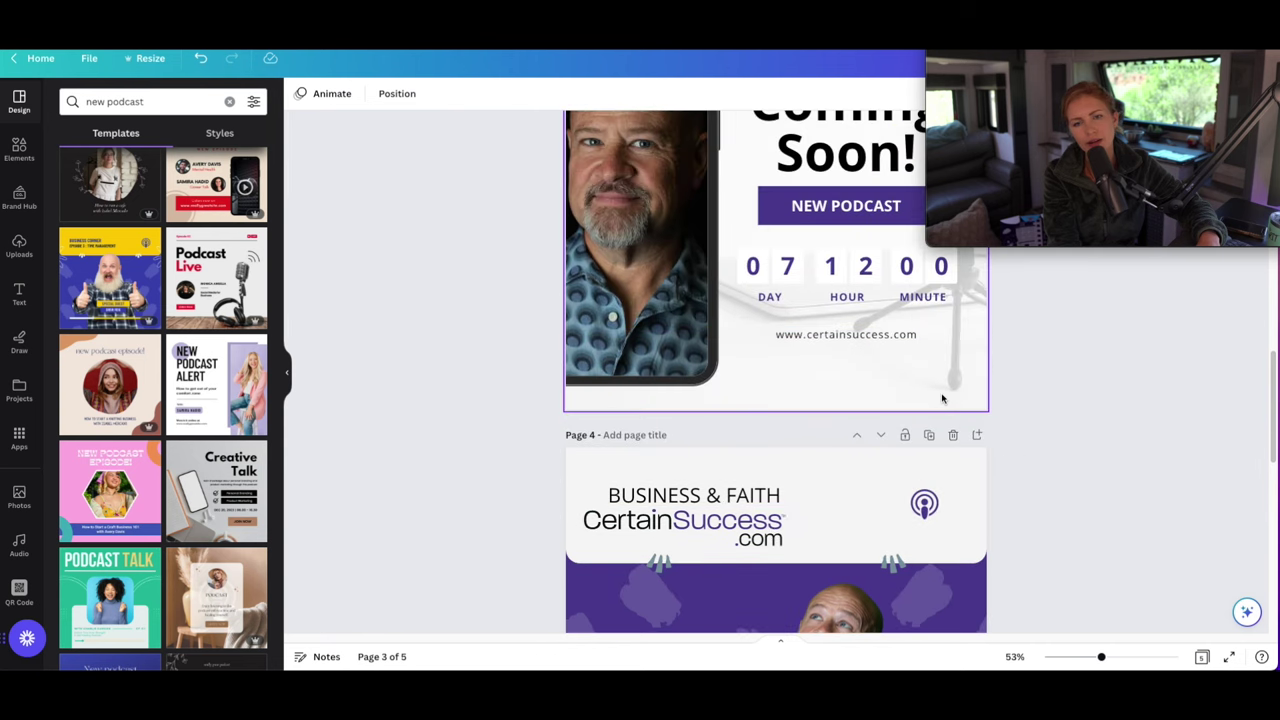
scroll(1049, 429, "down", 3)
left_click_drag(697, 287, 854, 271)
left_click_drag(755, 332, 752, 292)
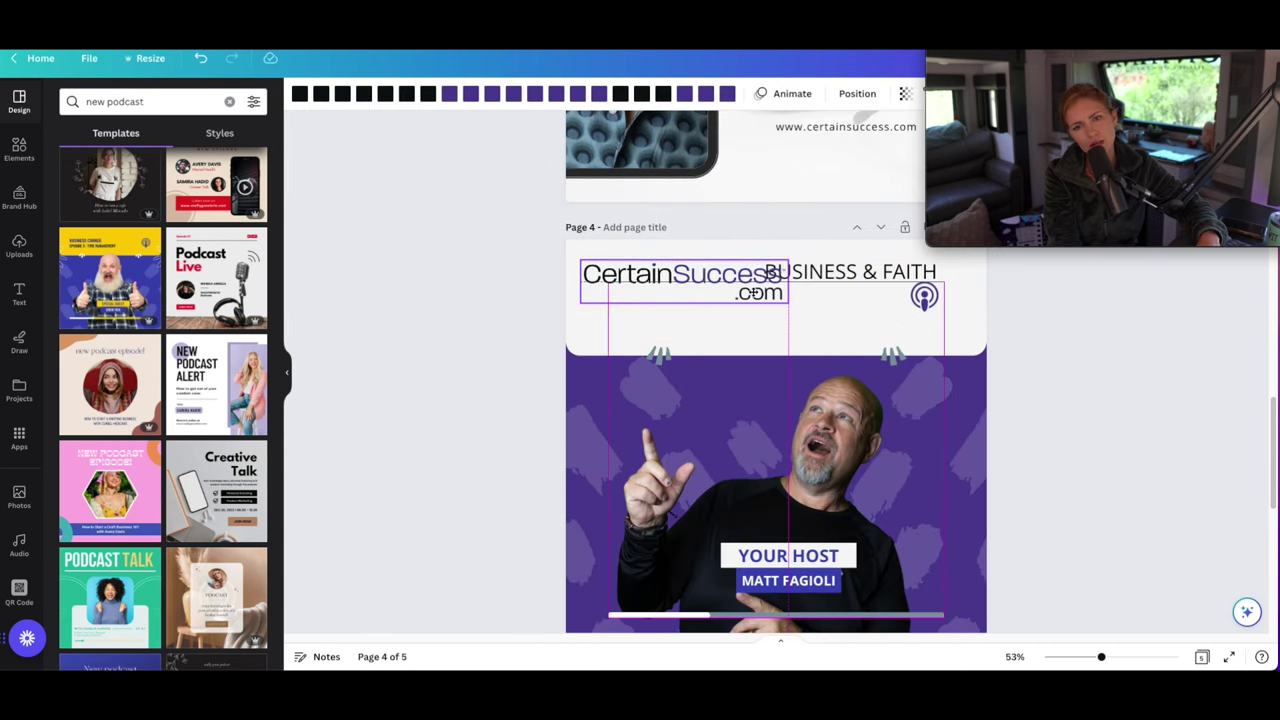
left_click_drag(850, 272, 711, 325)
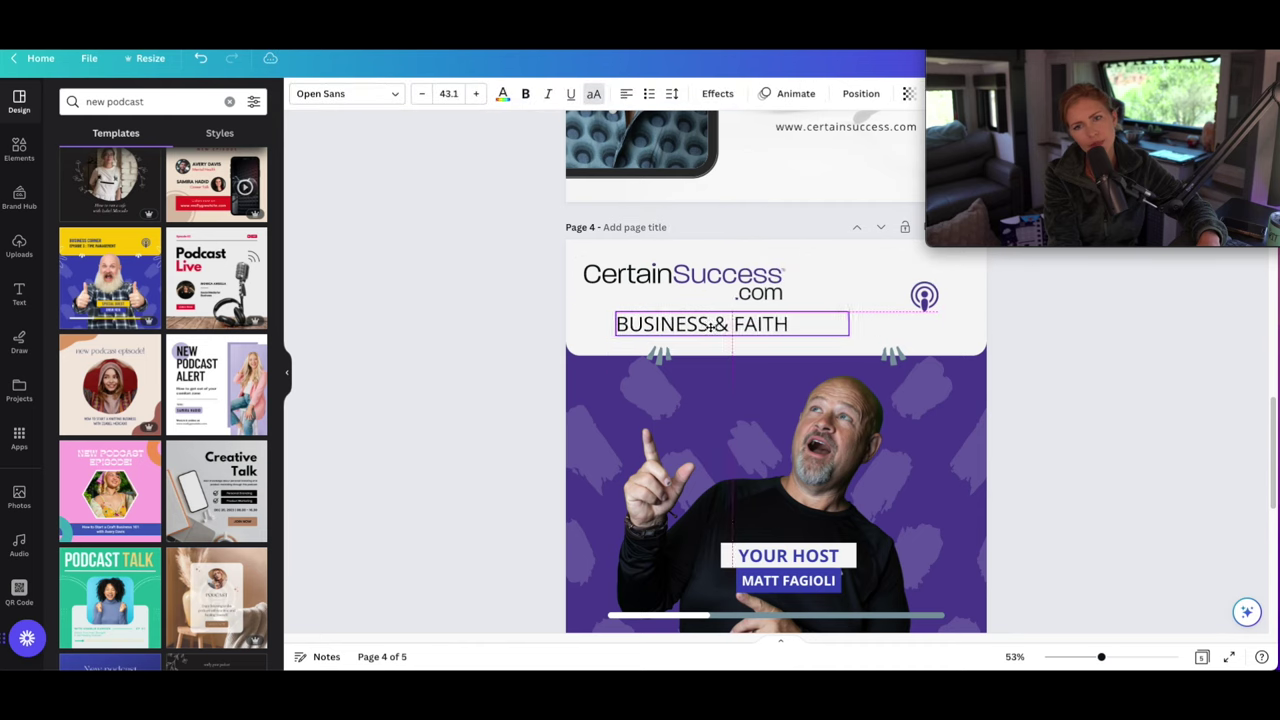
Shrink the BUSINESS & FAITH text to size 29.2, right-align it, and line it up under the logo's right edge.
left_click_drag(849, 335, 805, 331)
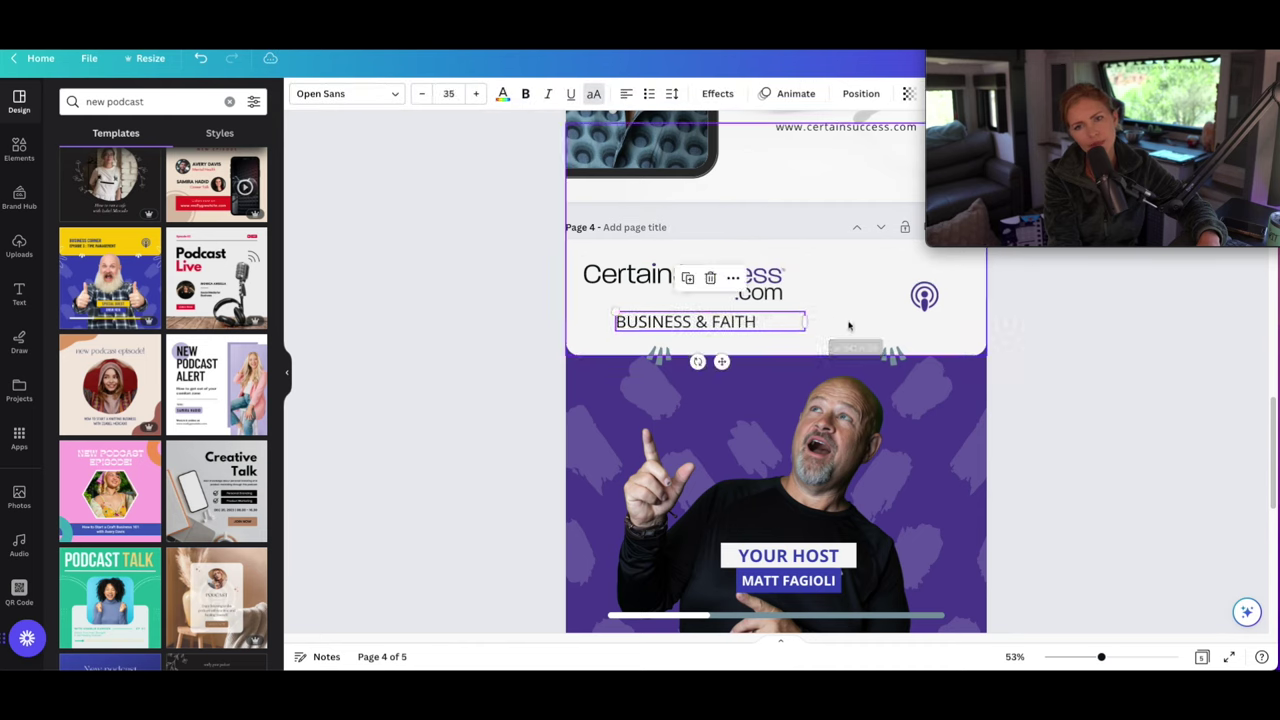
left_click(626, 93)
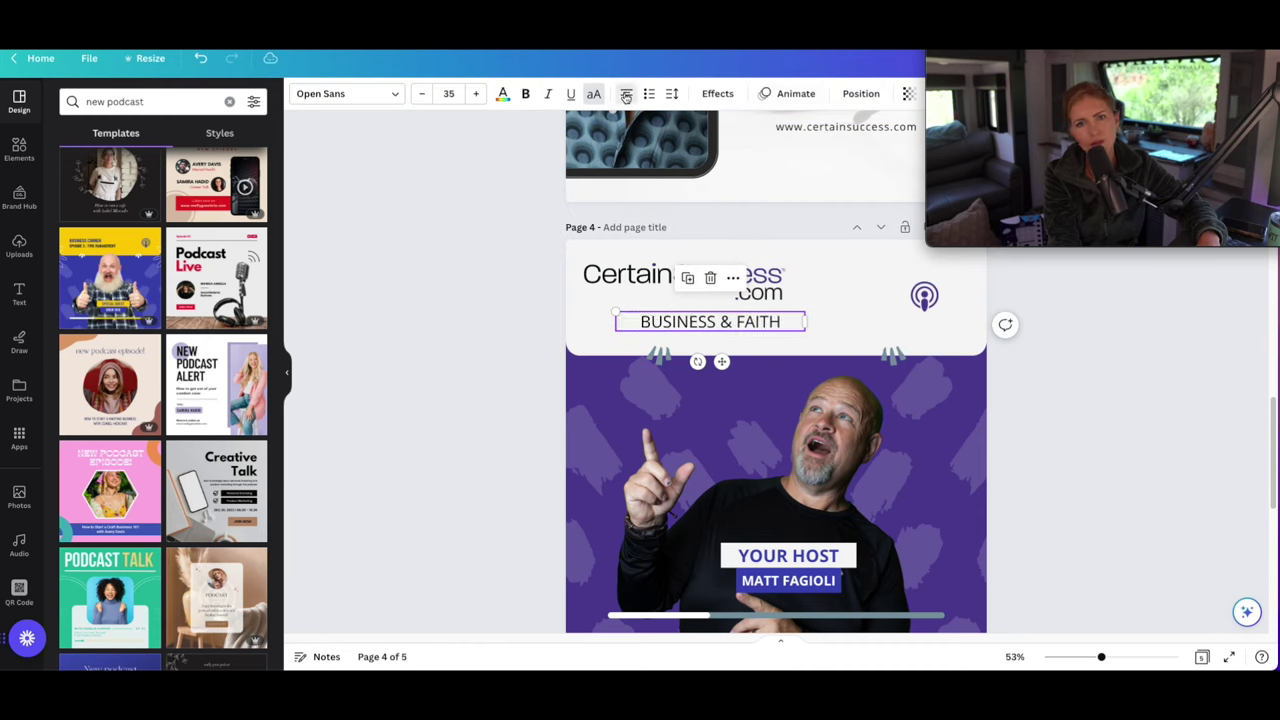
left_click(846, 320)
left_click(790, 322)
mouse_move(790, 322)
left_mouse_down()
mouse_move(762, 318)
mouse_move(774, 323)
left_mouse_up()
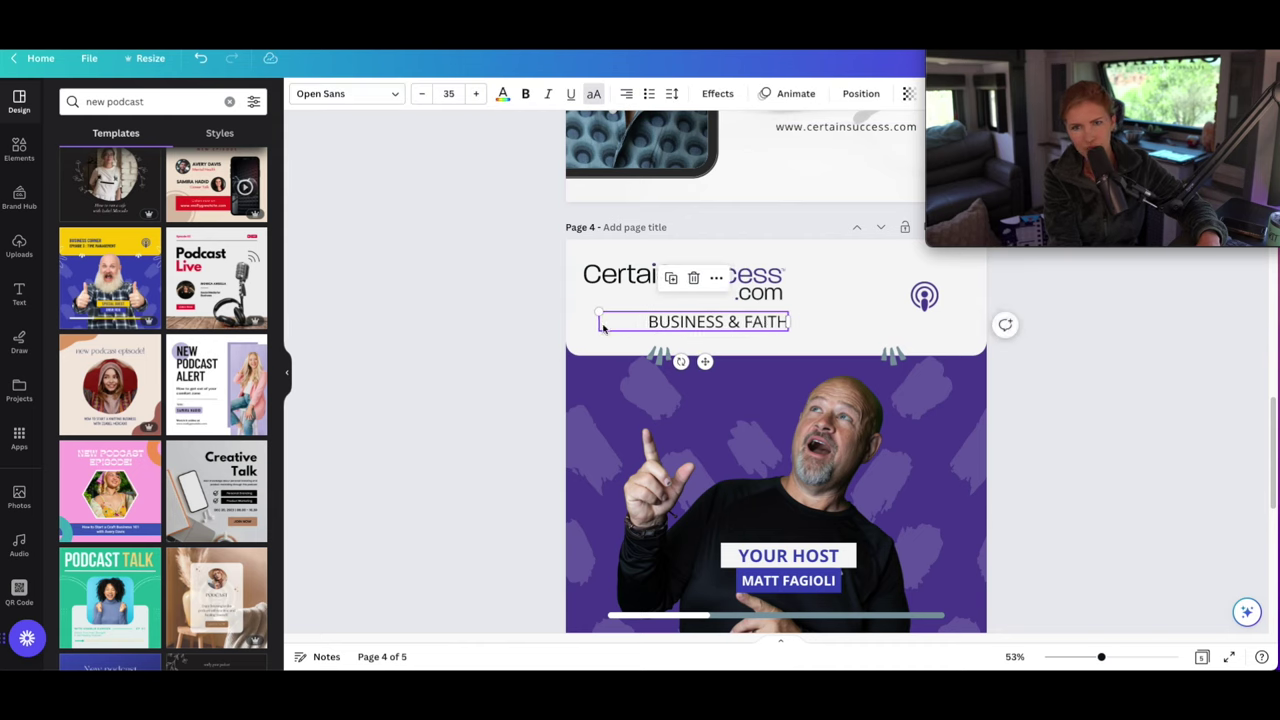
left_click_drag(603, 327, 648, 324)
left_click_drag(740, 357, 714, 359)
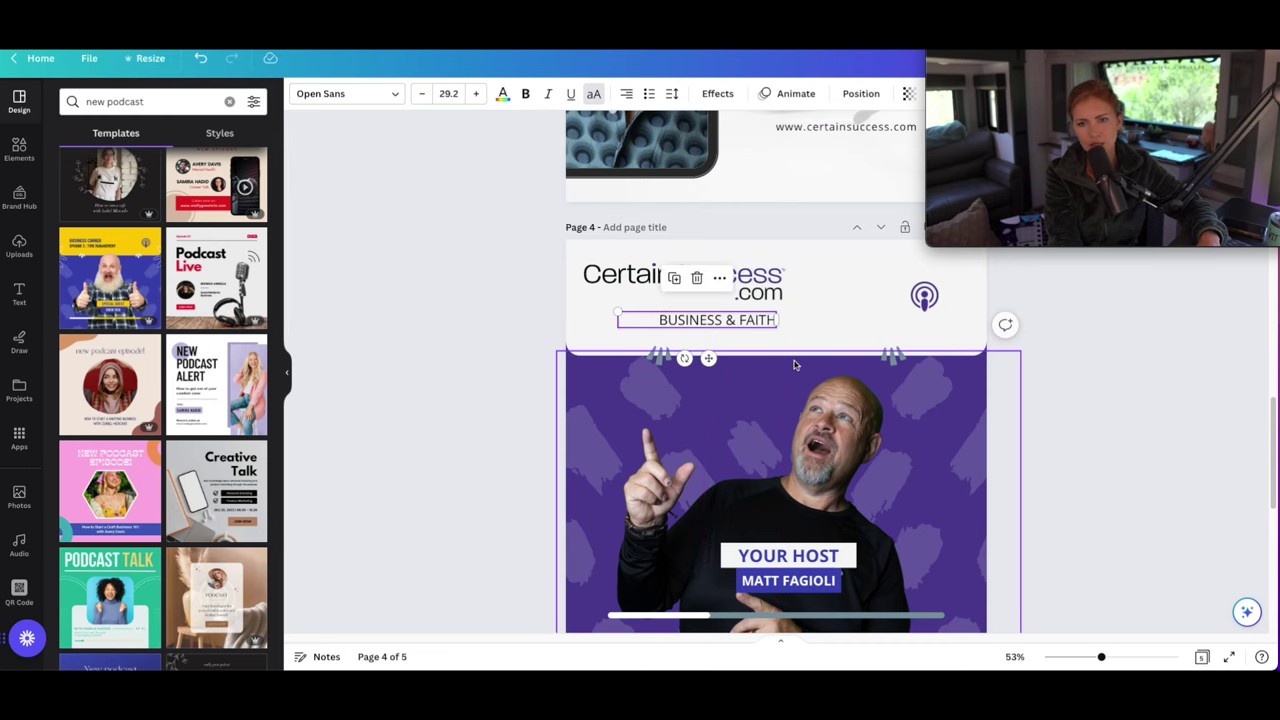
Look through more new podcast templates and review the designed pages 1 to 4.
scroll(797, 365, "down", 2)
scroll(140, 458, "down", 3)
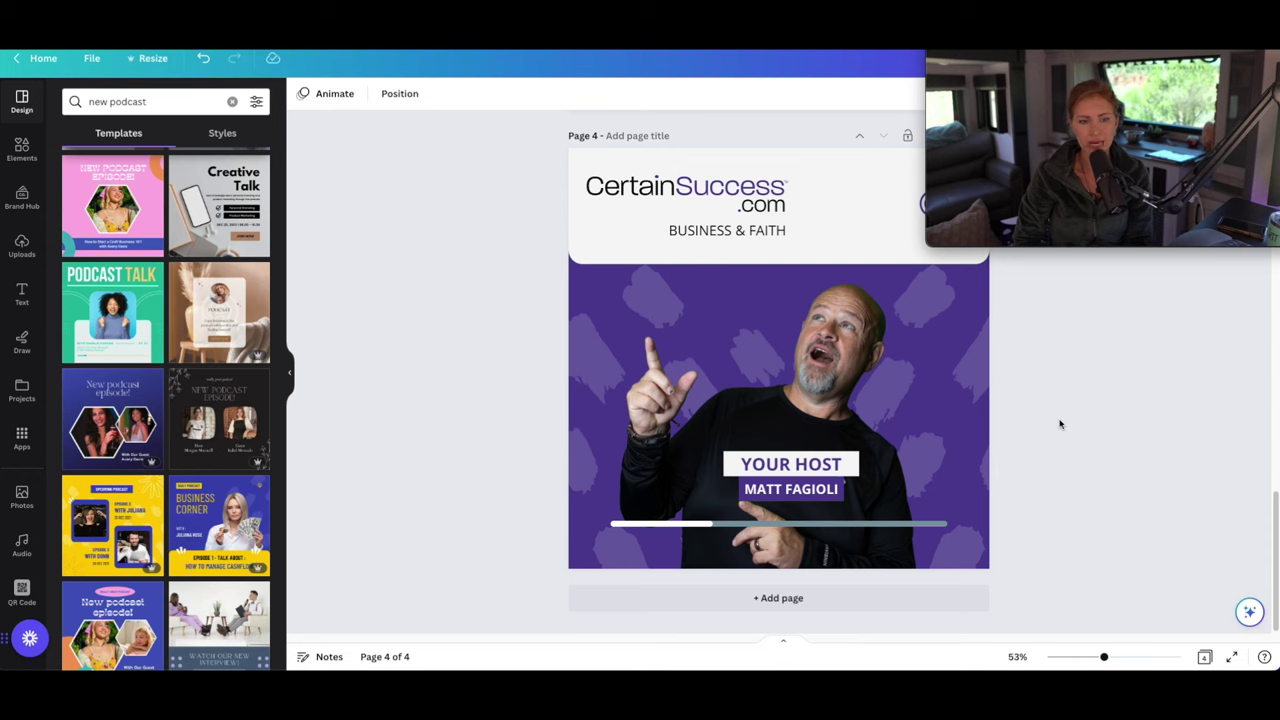
scroll(228, 545, "down", 5)
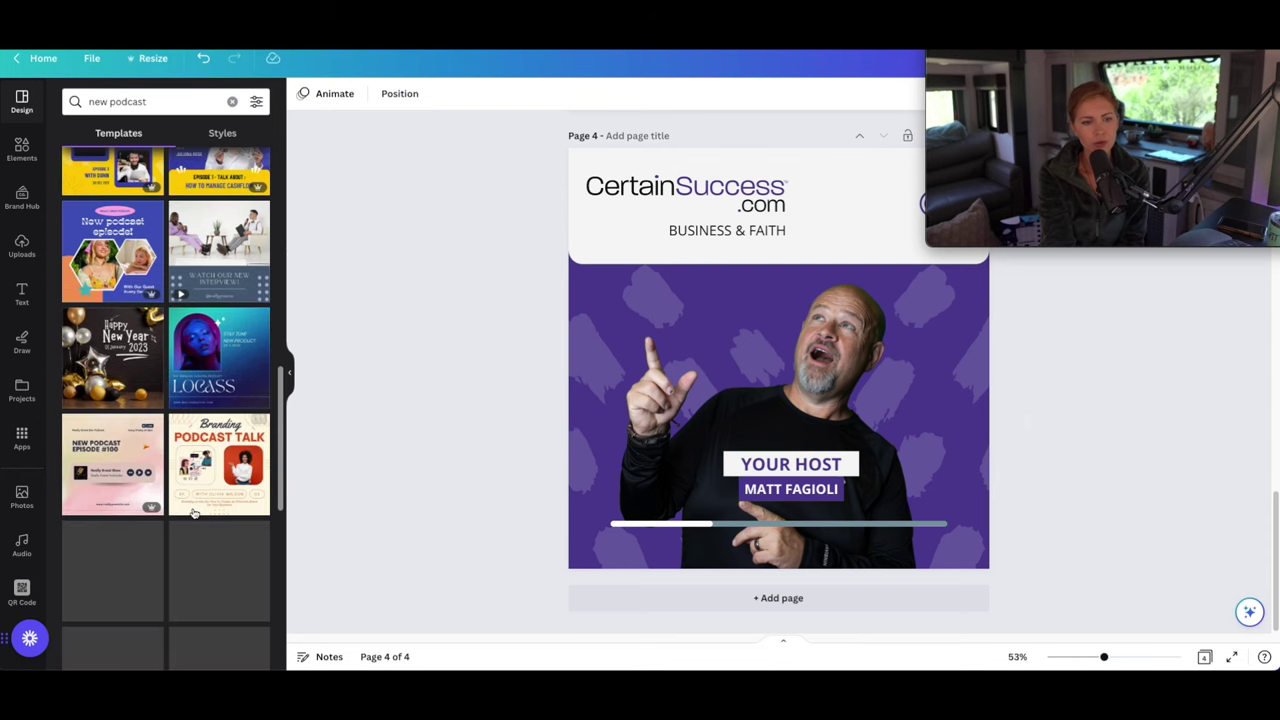
scroll(227, 540, "down", 3)
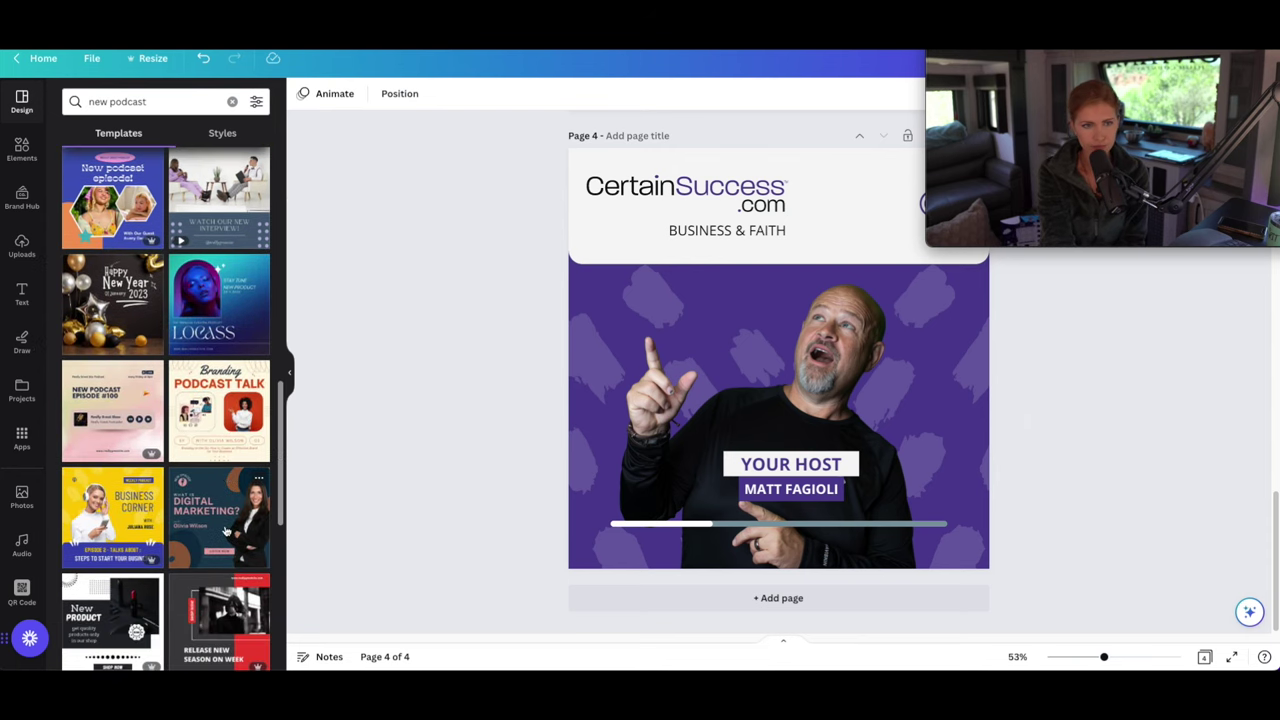
scroll(227, 532, "down", 3)
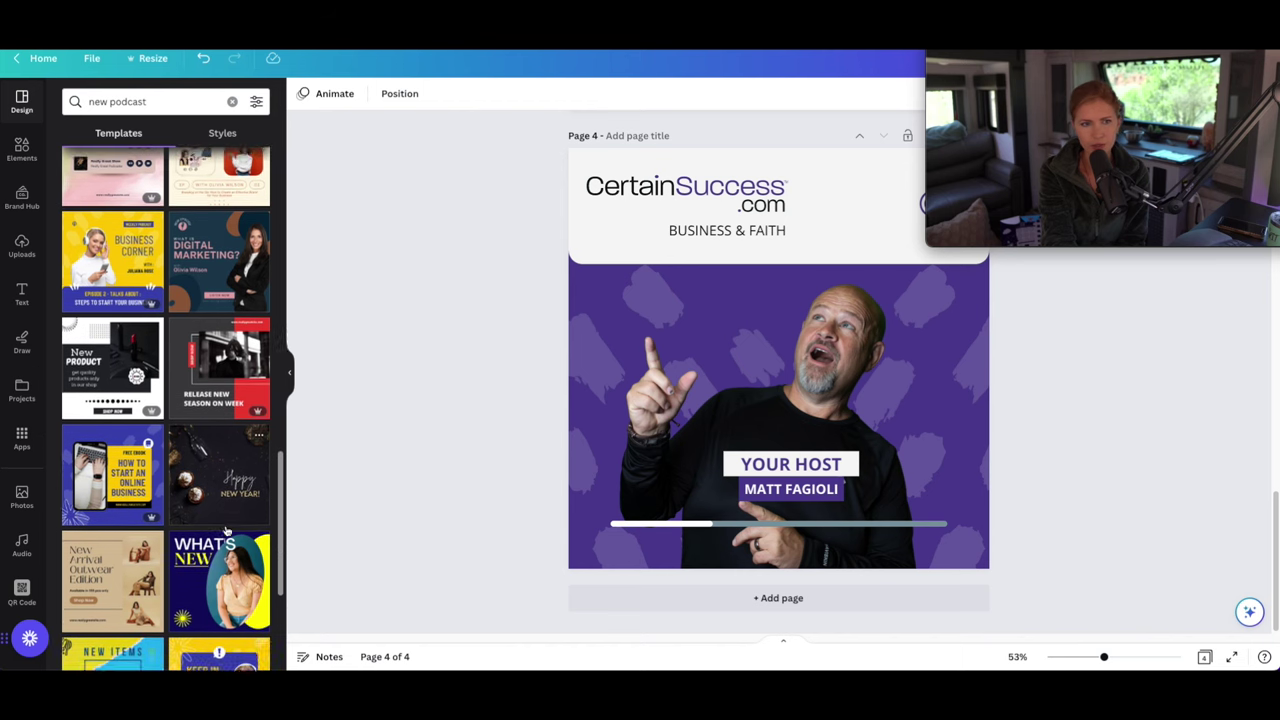
scroll(228, 532, "down", 4)
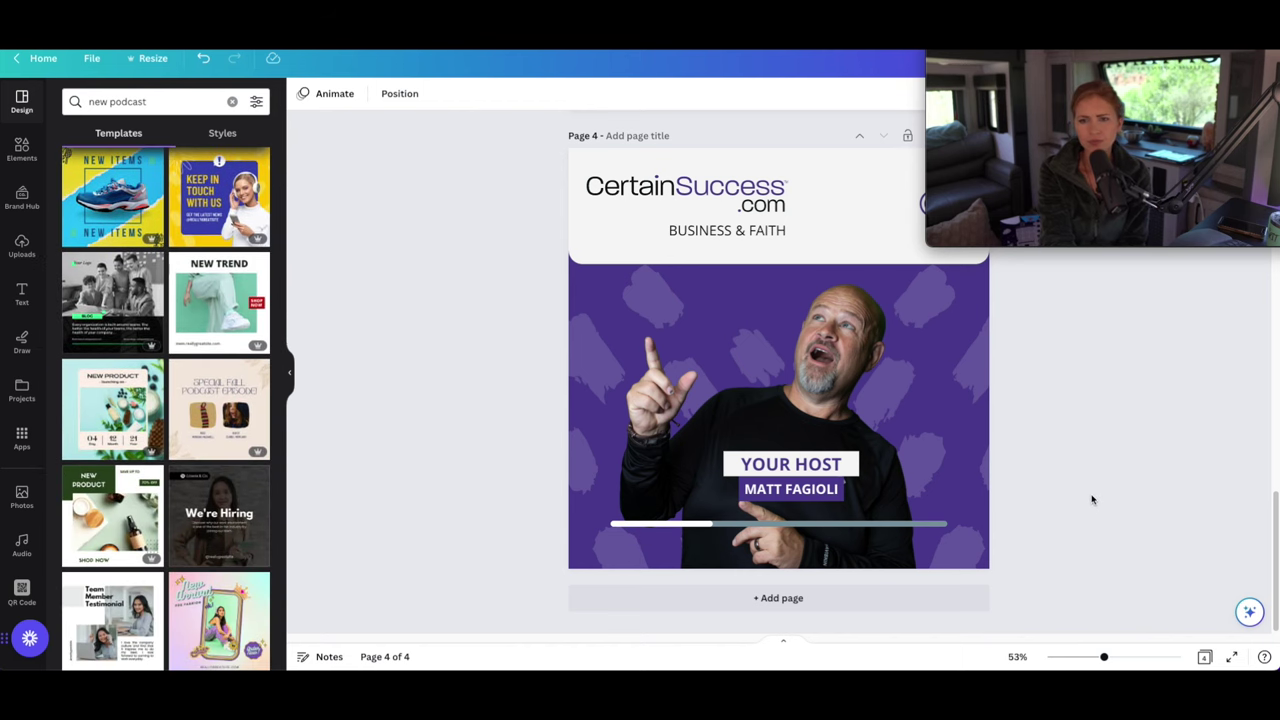
scroll(1091, 500, "up", 8)
scroll(1091, 492, "up", 4)
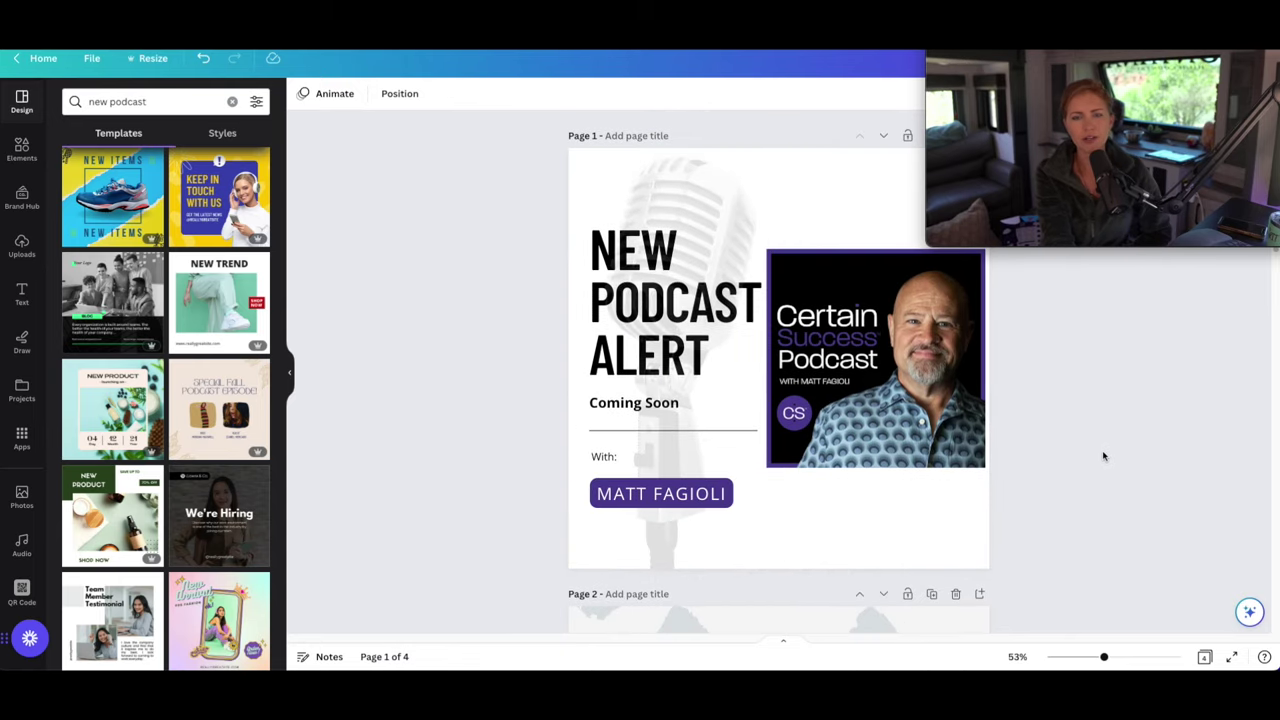
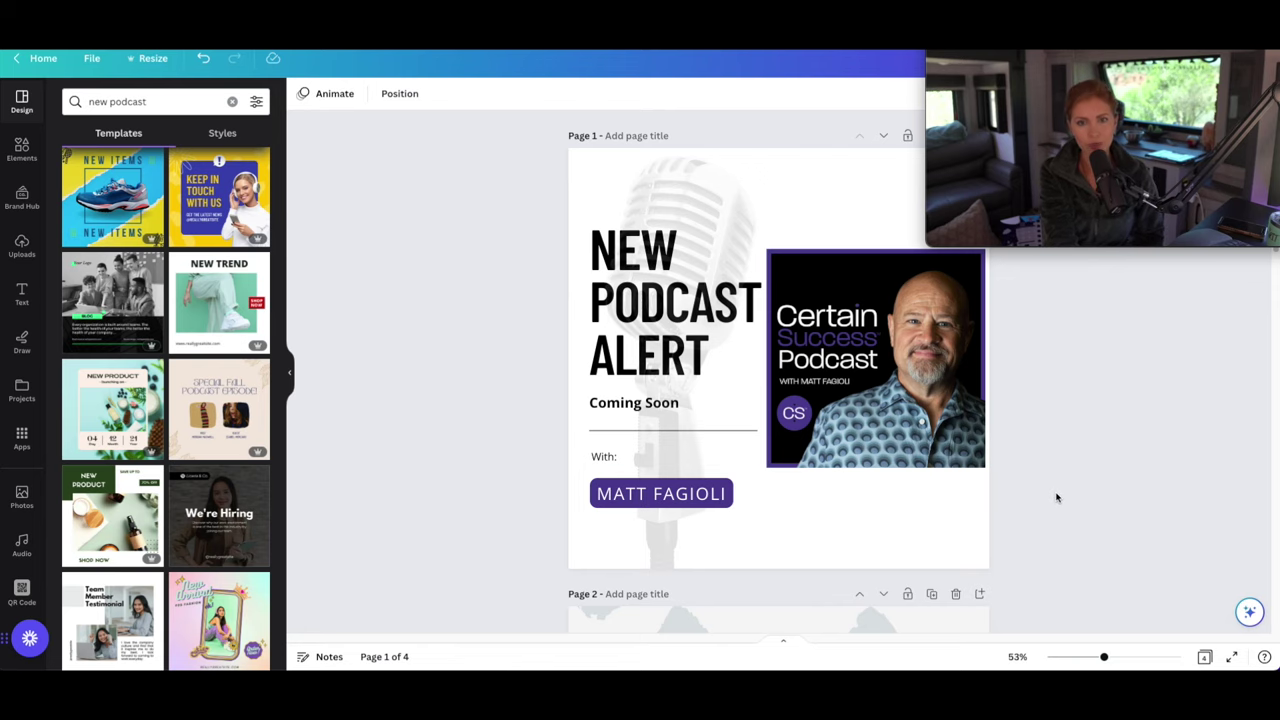
scroll(1063, 503, "down", 12)
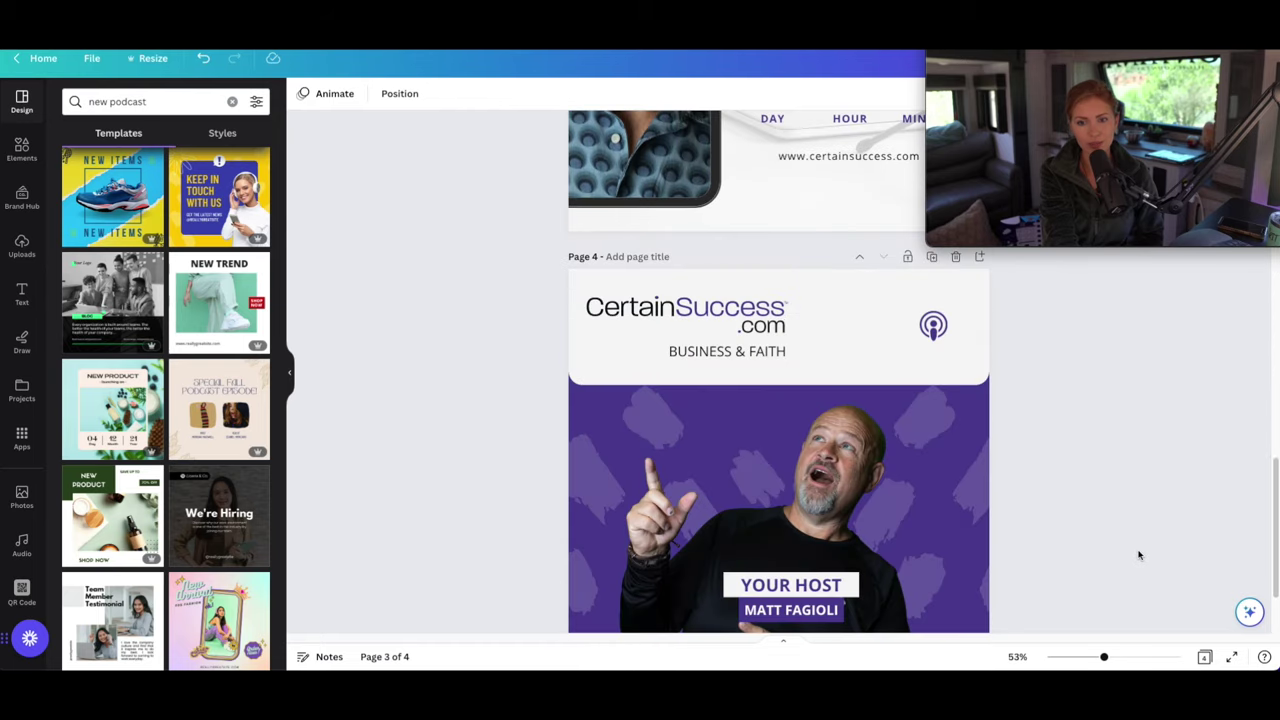
scroll(1138, 555, "down", 2)
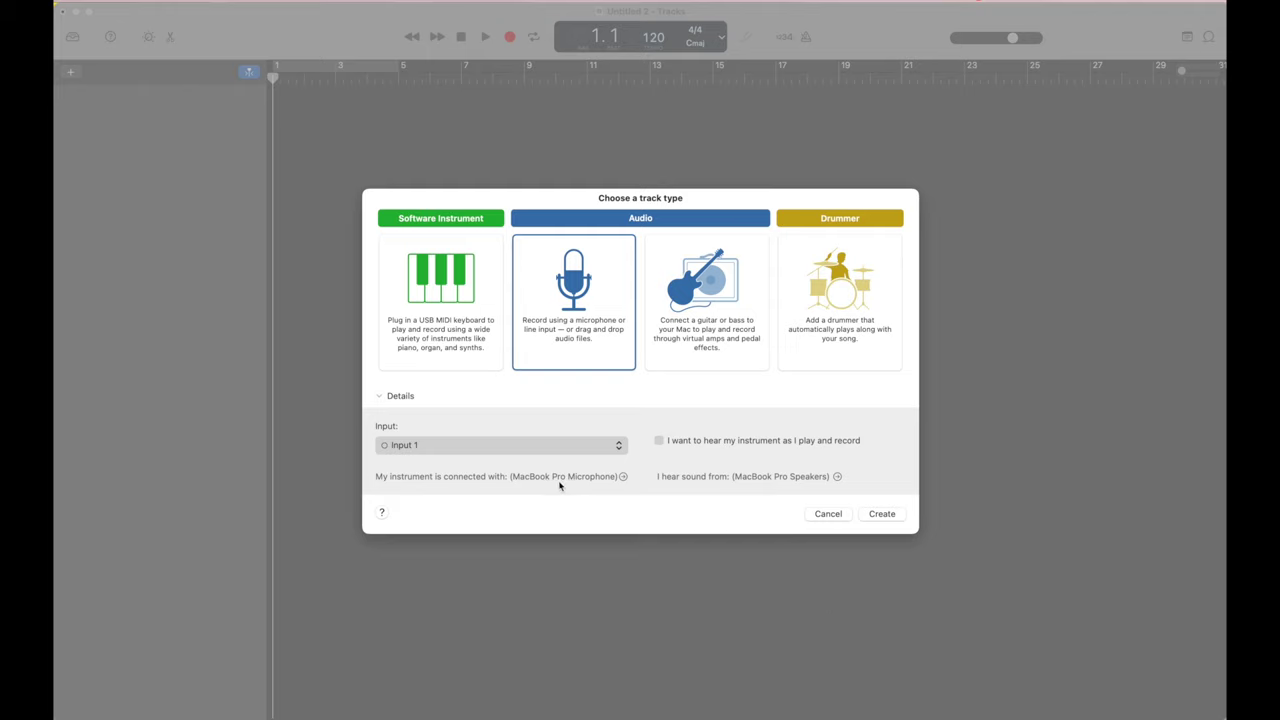
In GarageBand, check the available output and input devices in the audio settings for the new microphone track.
left_click(623, 477)
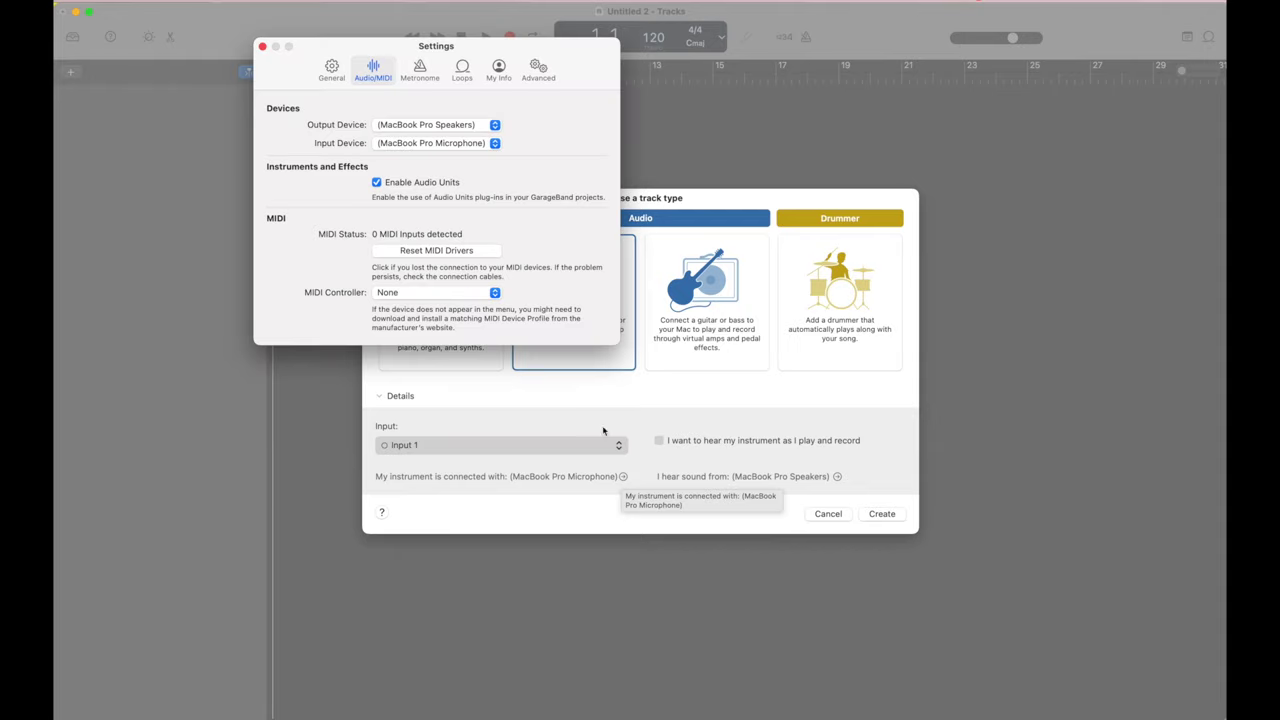
left_click(466, 129)
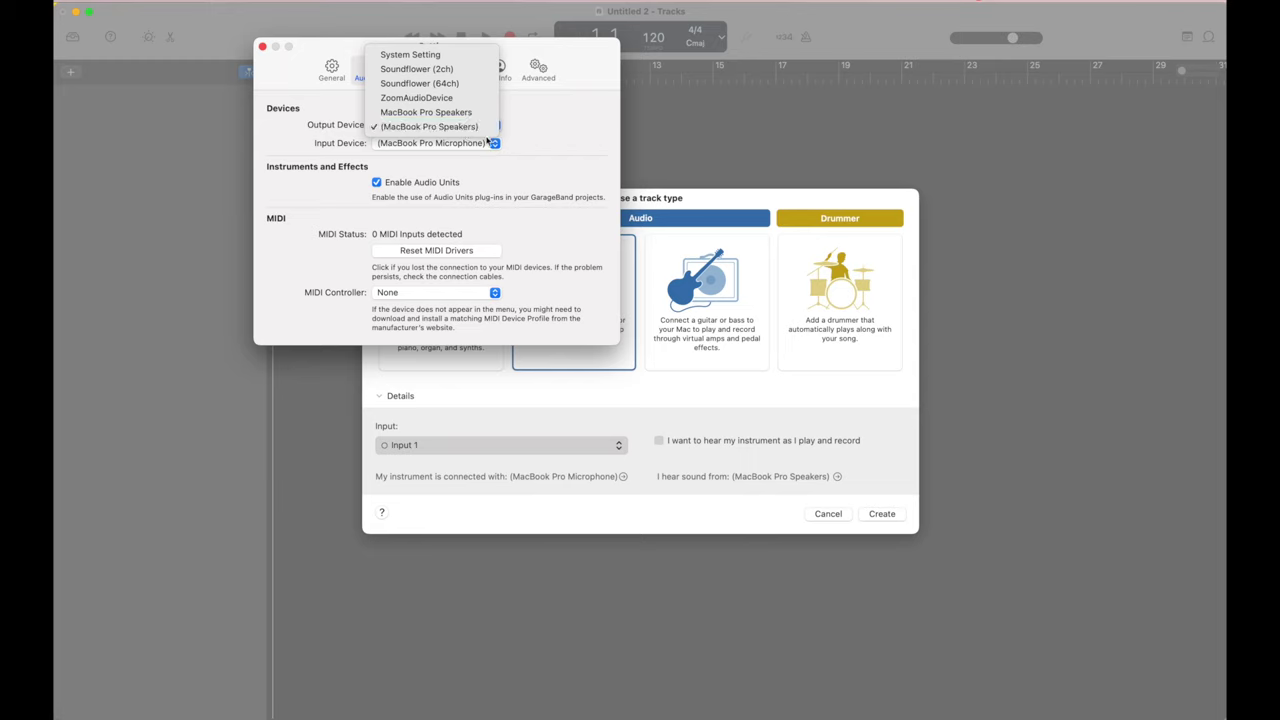
left_click(501, 145)
left_click(490, 144)
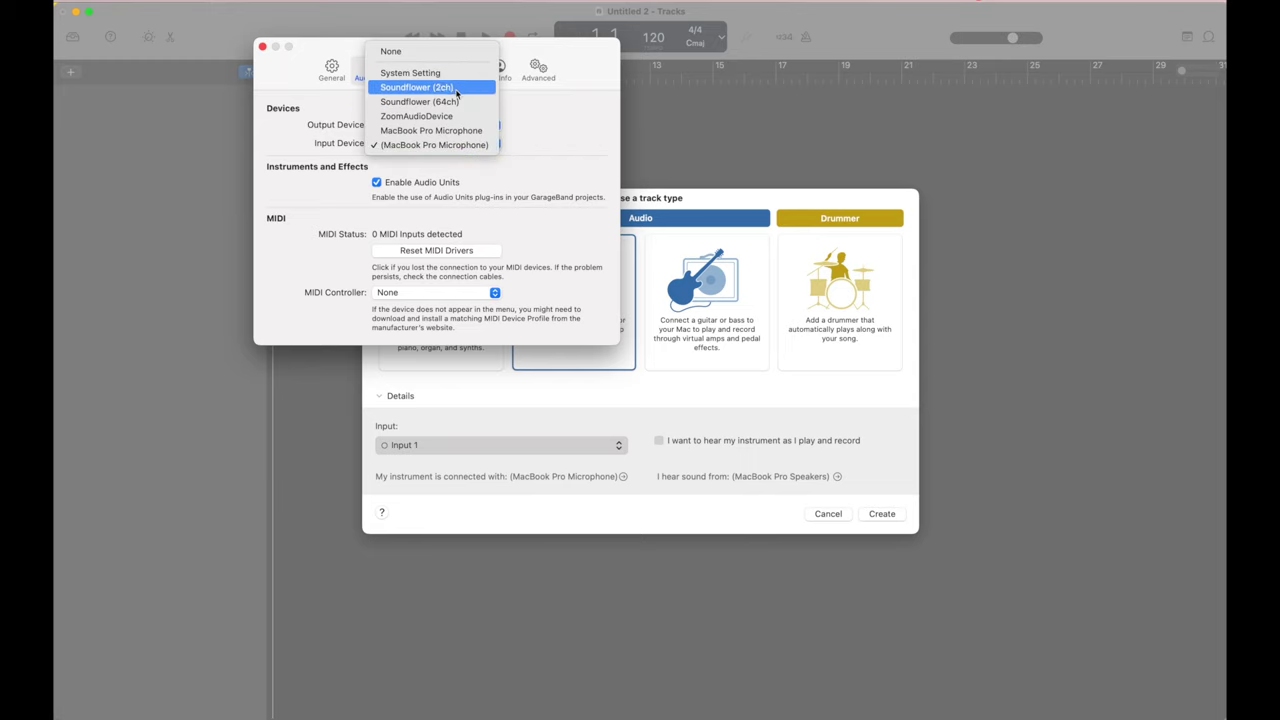
left_click(556, 166)
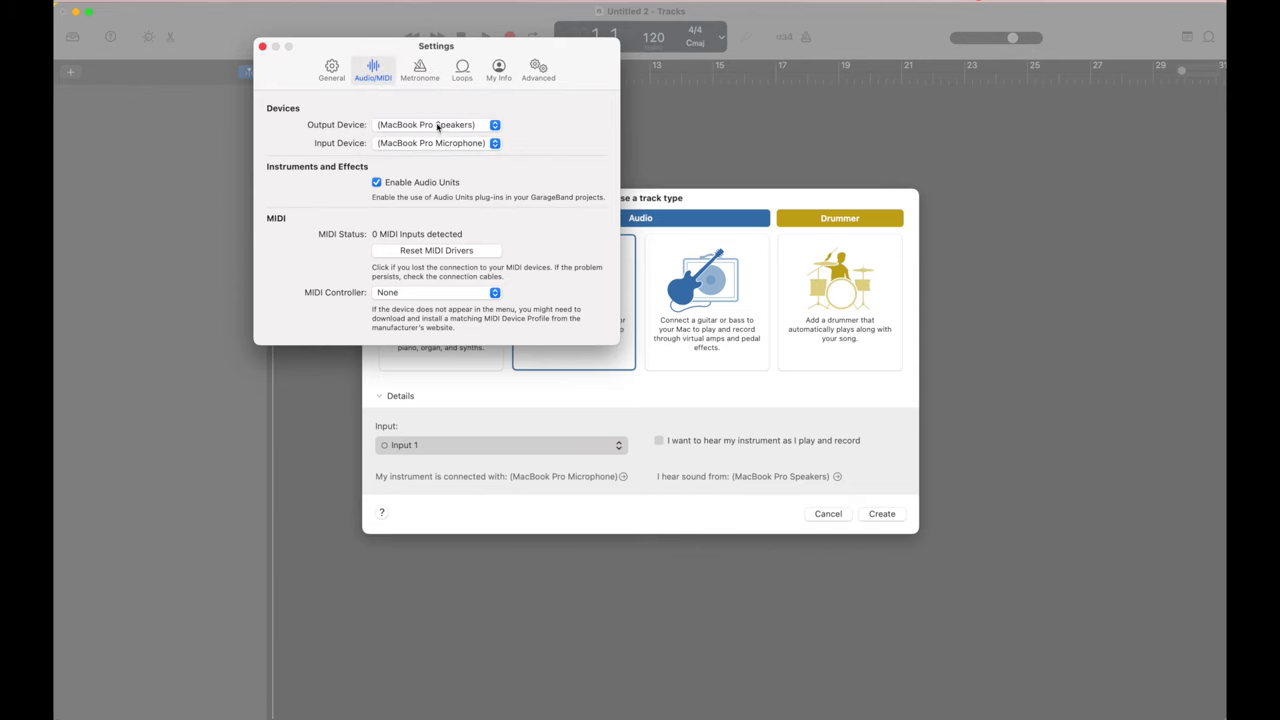
left_click(262, 46)
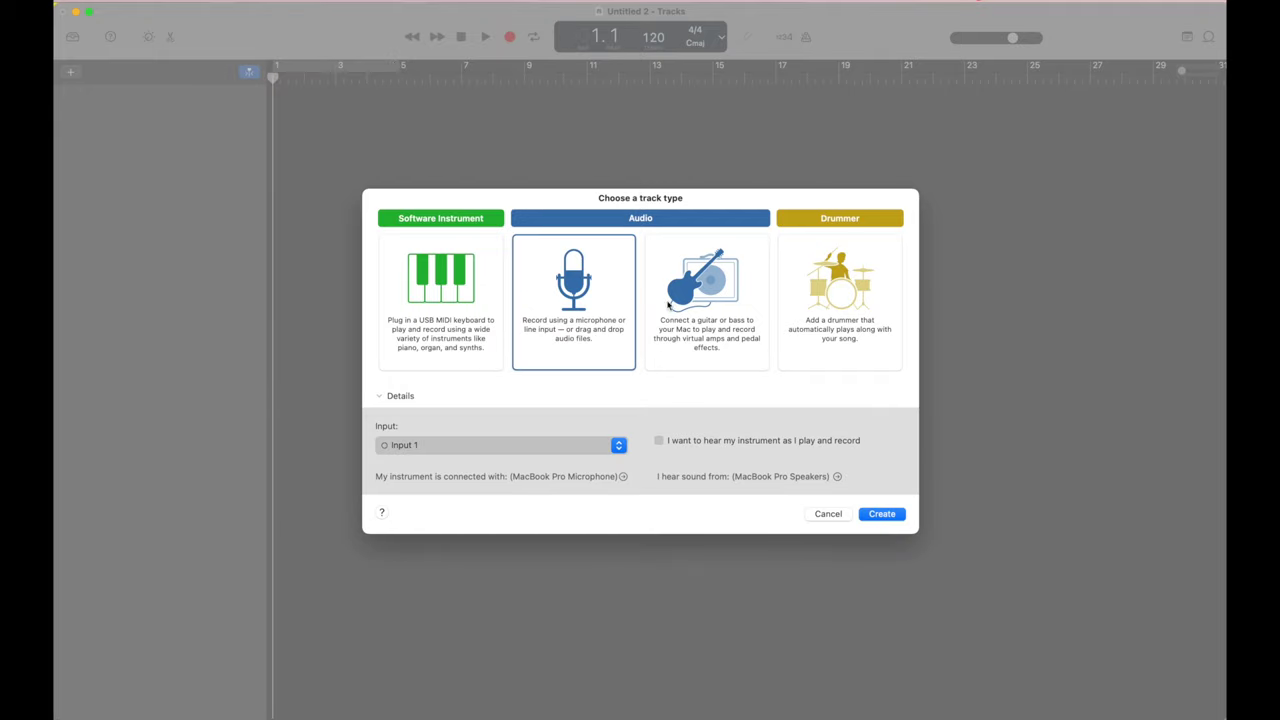
Create two microphone audio tracks and name the second one Music.
left_click(873, 518)
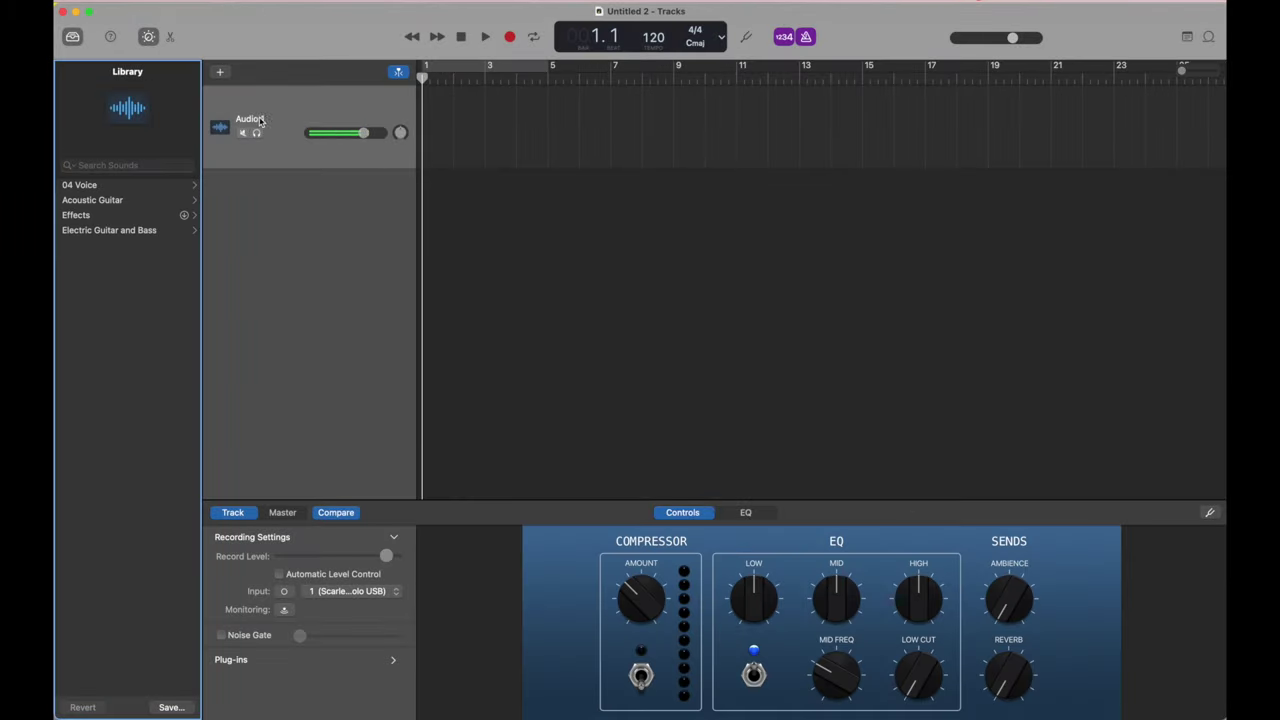
left_click(220, 74)
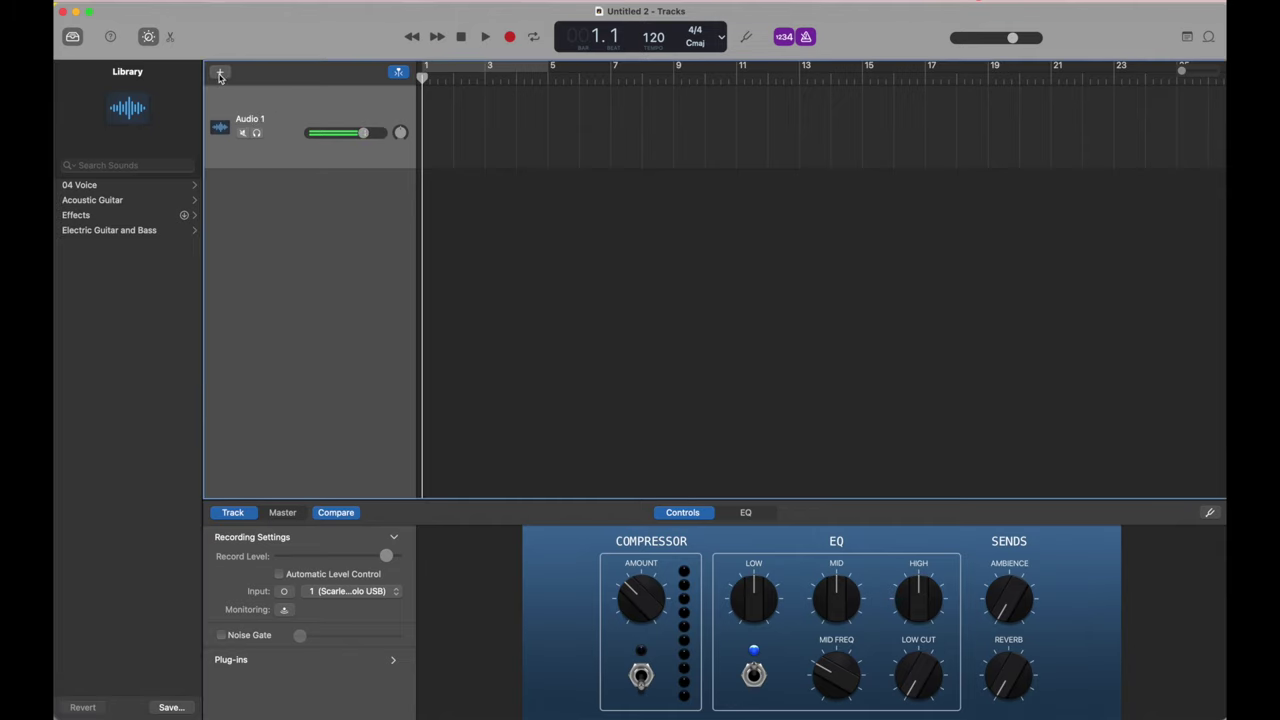
left_click(882, 513)
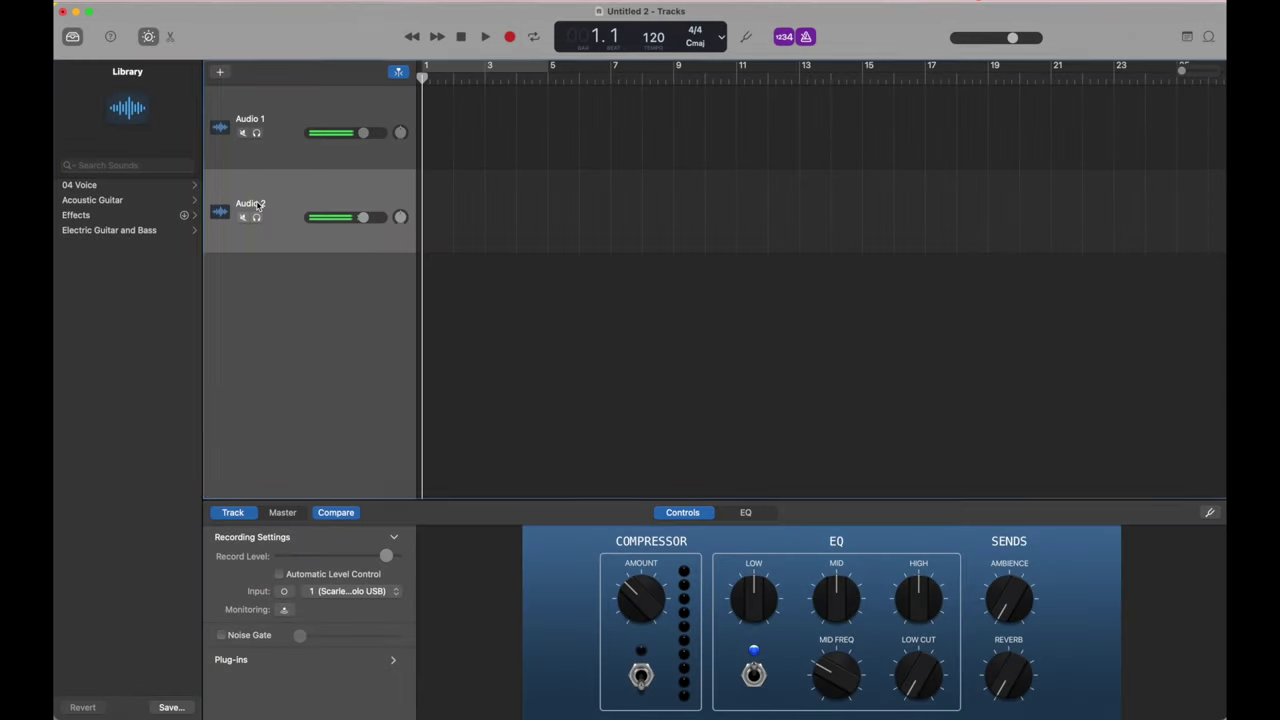
double_click(256, 203)
type("Music")
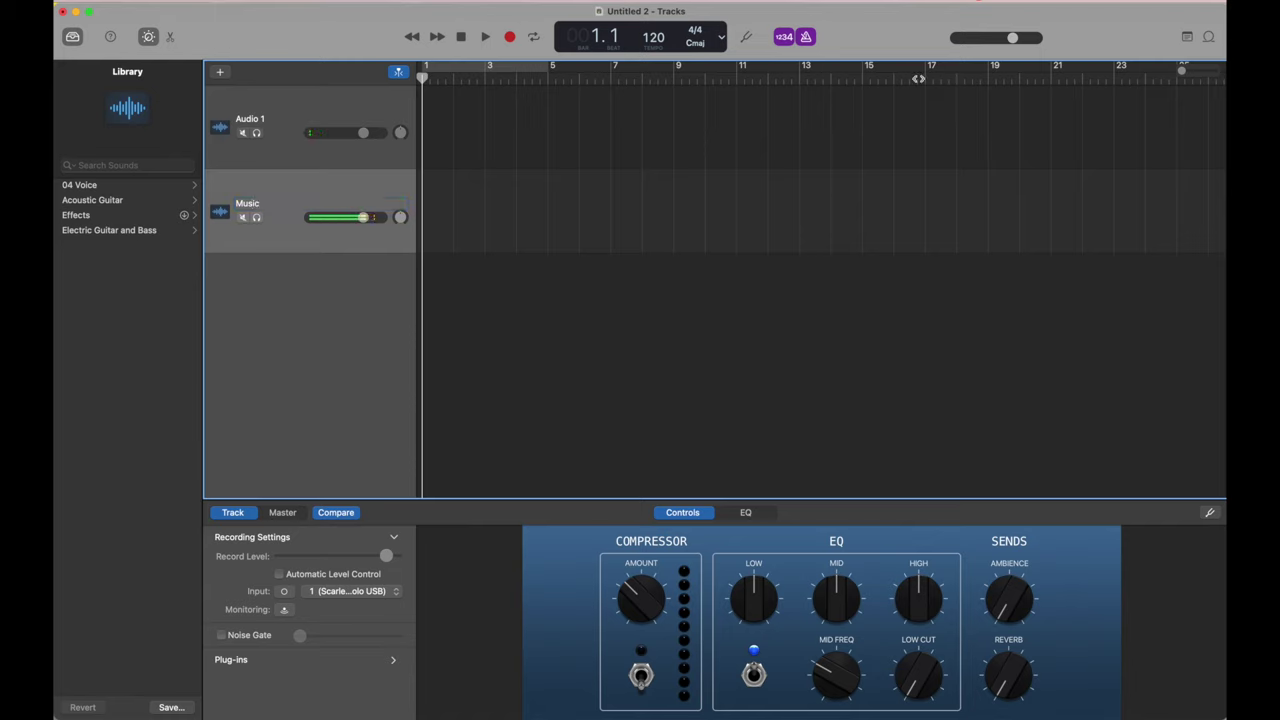
Turn off the metronome, then place the Episode 52 recording on the first track and Podcast Intro 2.wav at the start of the Music track.
left_click(812, 36)
left_click_drag(1092, 152, 511, 137)
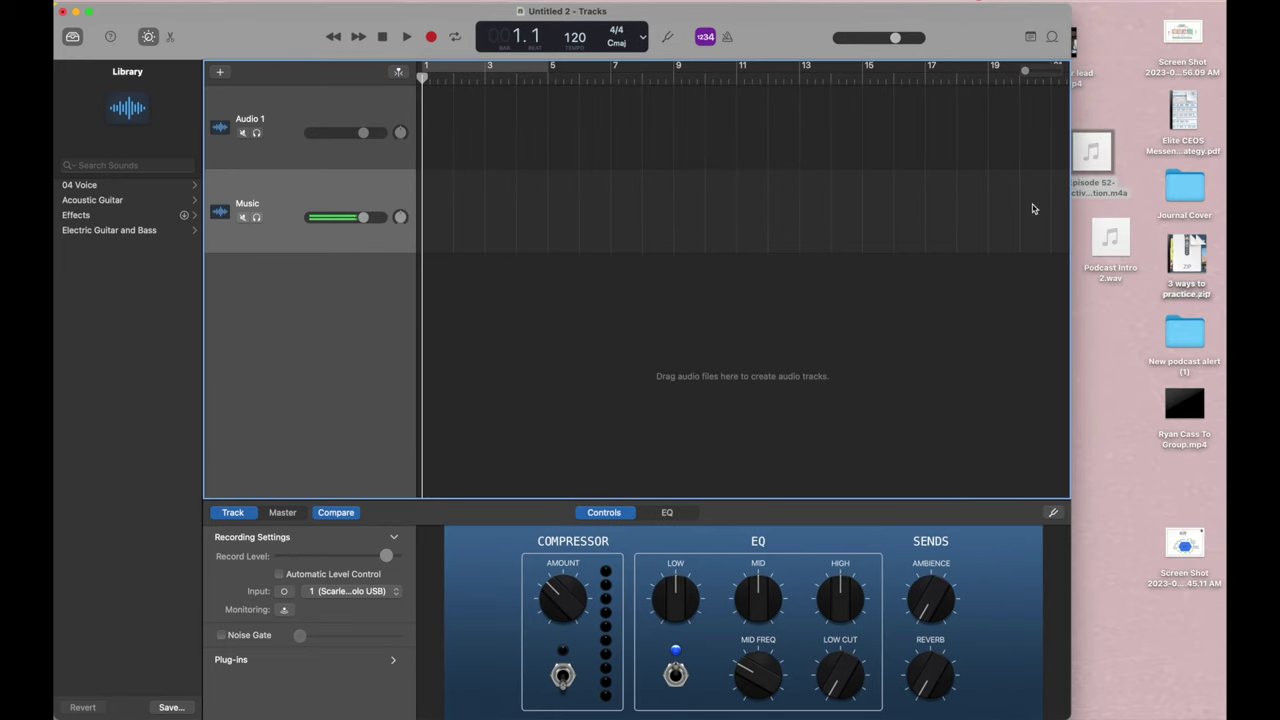
left_click_drag(1108, 238, 425, 200)
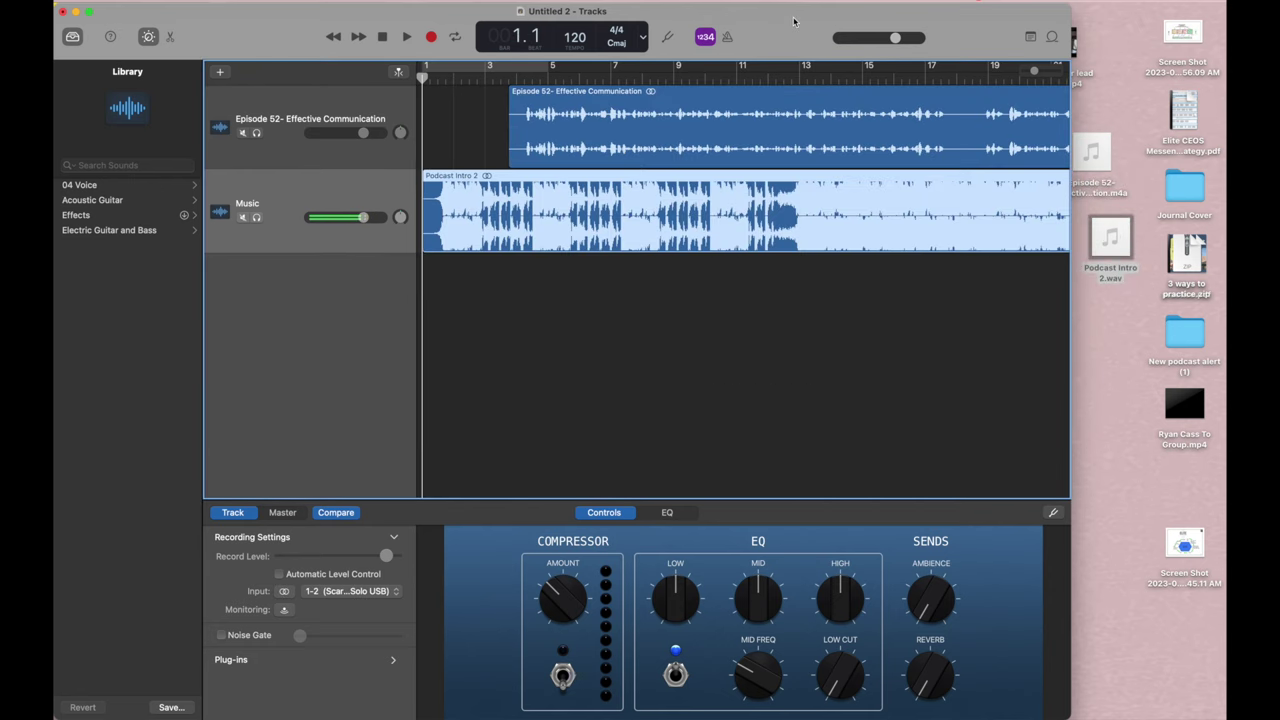
Enlarge the project window, shift the Episode 52 region to start at about bar 7, and mute its track.
double_click(793, 20)
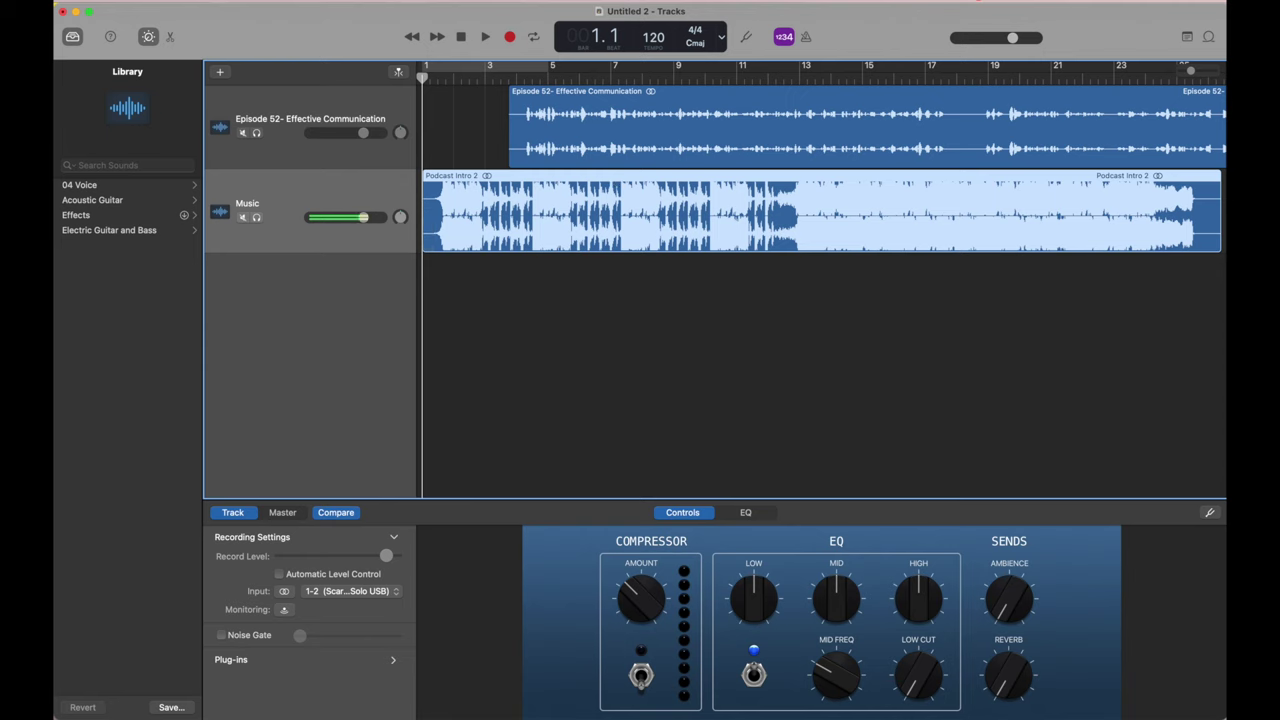
left_click_drag(650, 103, 752, 100)
left_click(242, 133)
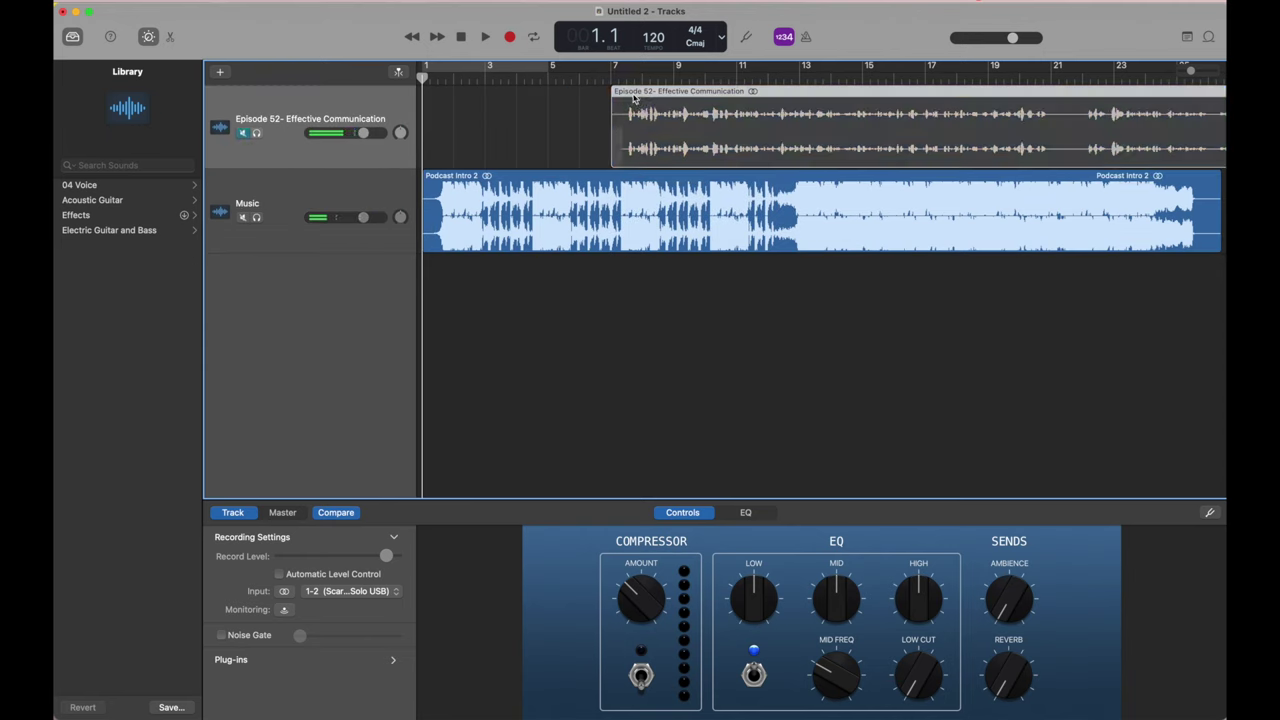
Show track automation and lower the volume line across the whole Music track.
left_click(627, 210)
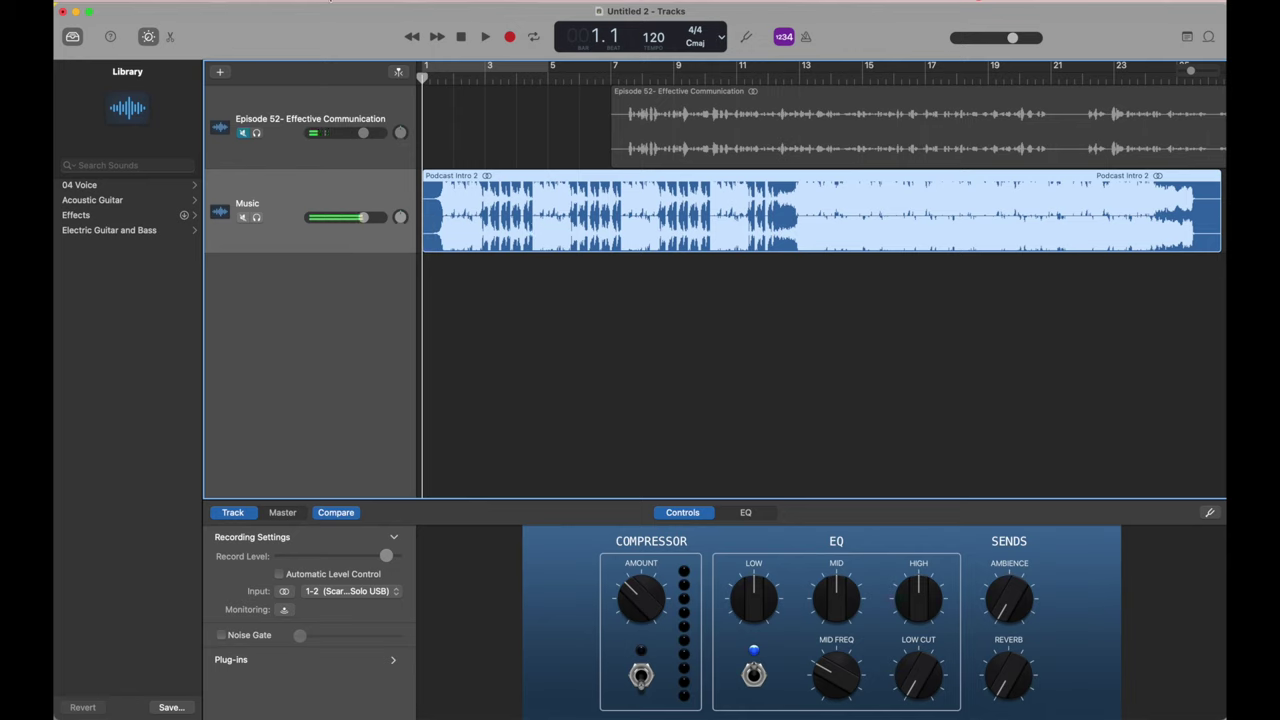
left_click(290, 6)
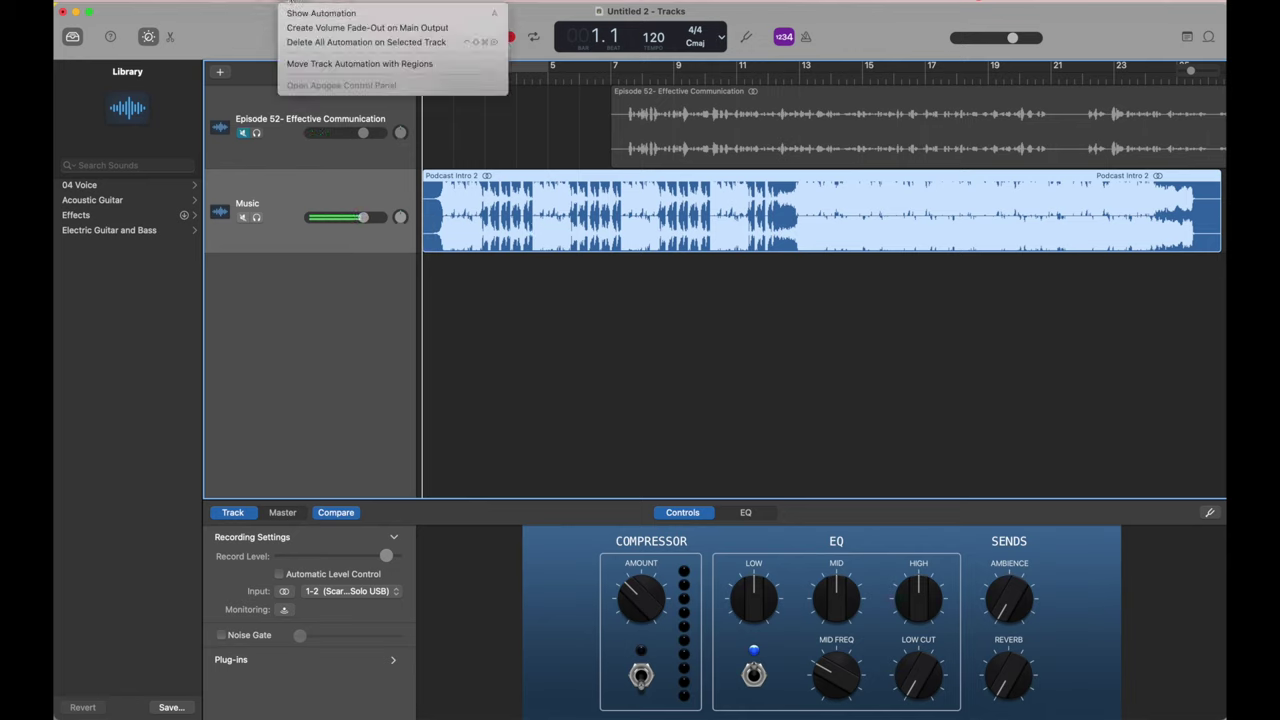
left_click(320, 13)
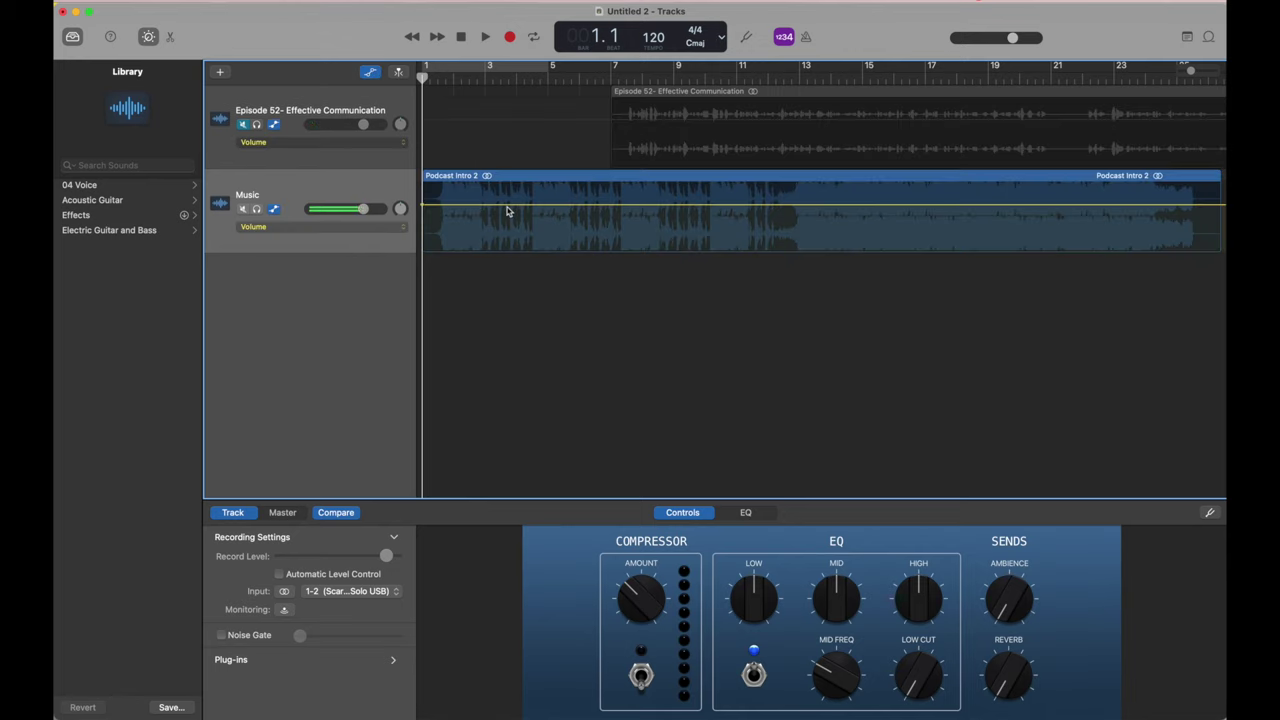
left_click_drag(507, 210, 505, 242)
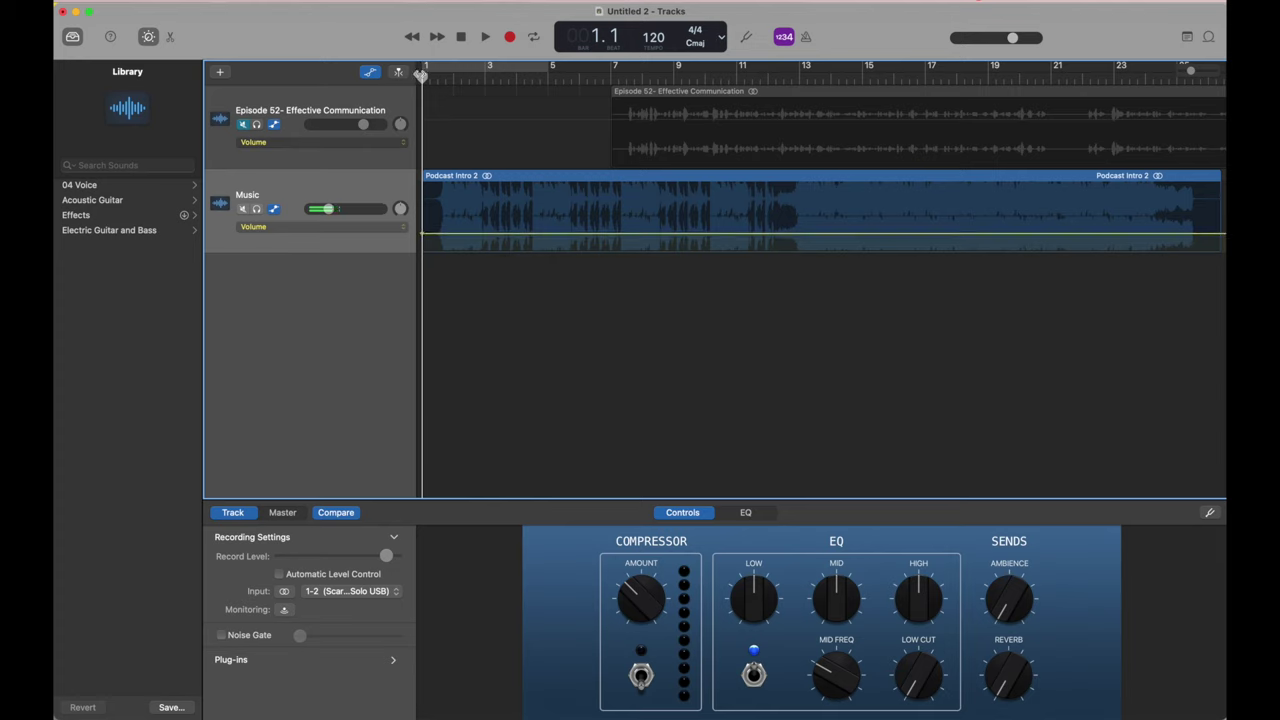
Listen to the intro music up to bar 4 and add a volume automation point at about bar 3 on the Music track.
key("space")
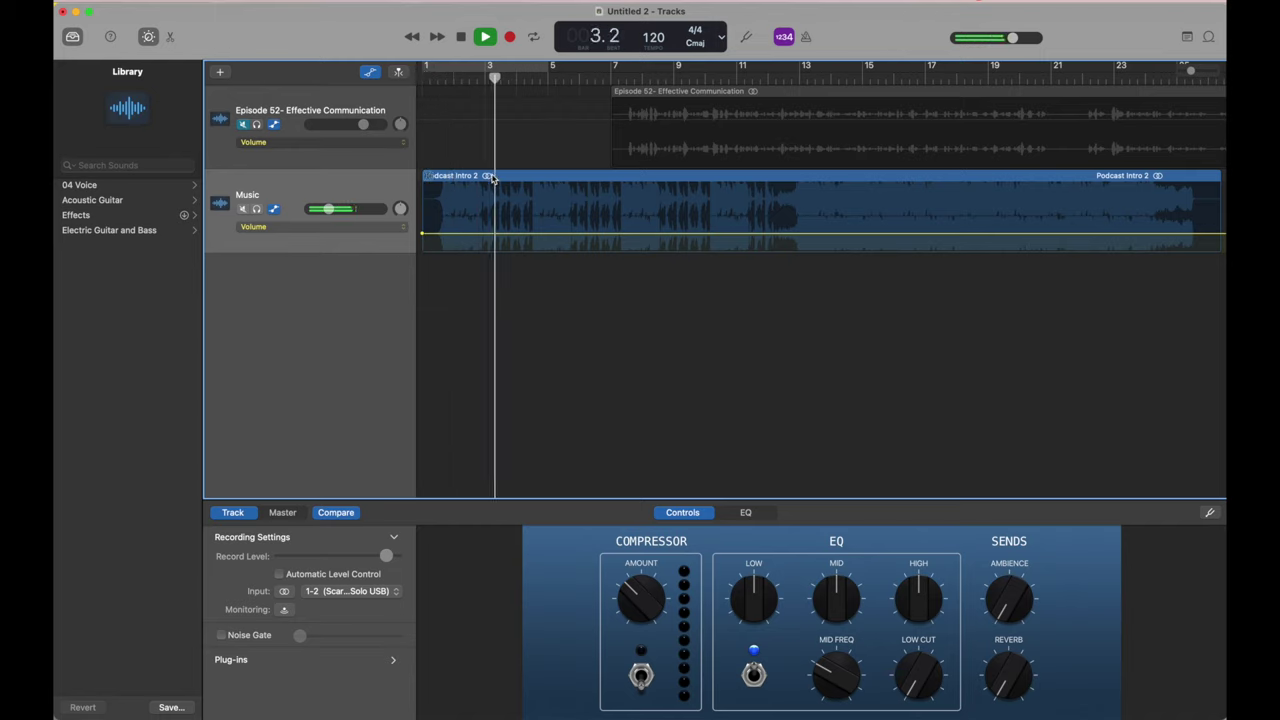
key("space")
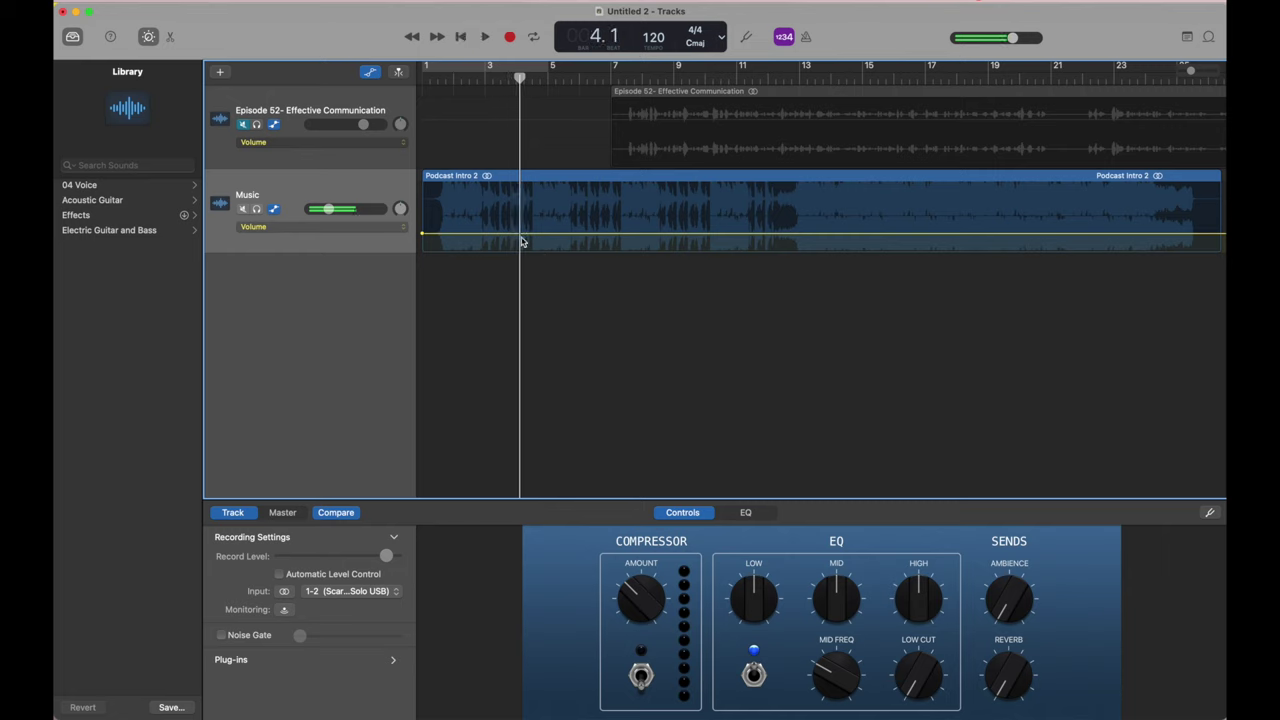
left_click(484, 233)
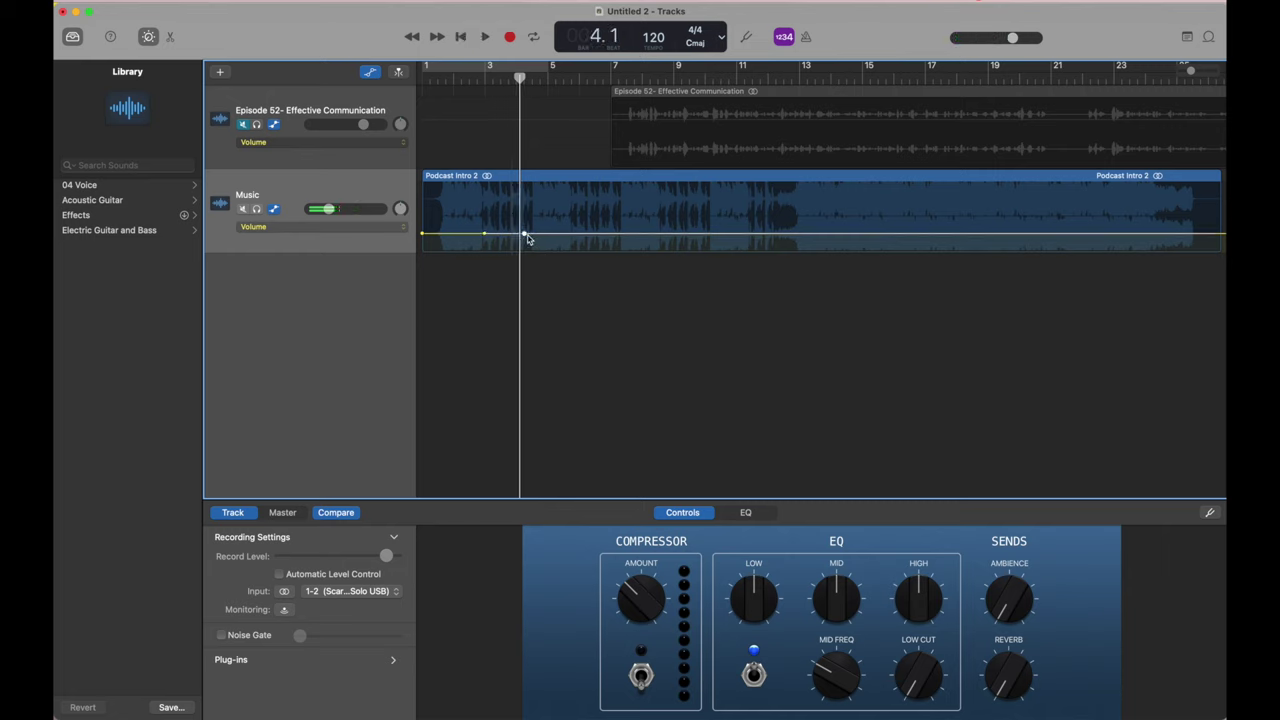
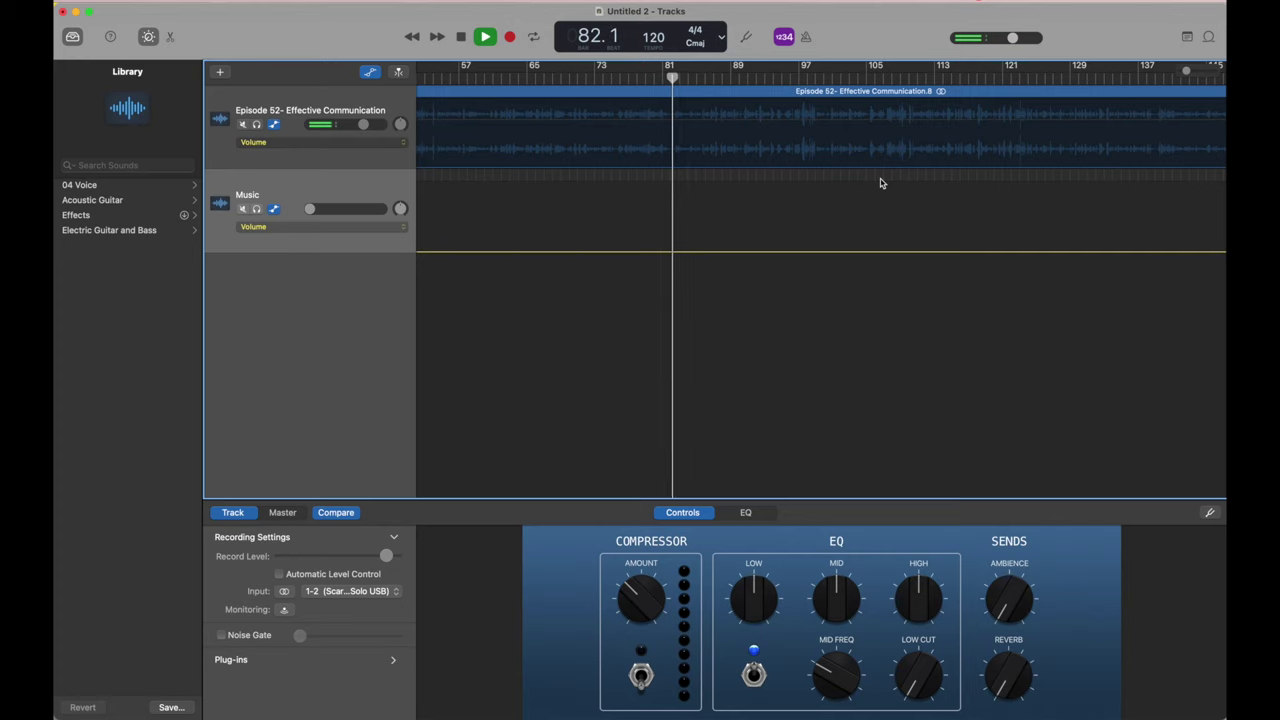
Pause the episode and replay it from about bar 81 to check that passage closely.
key("space")
scroll(661, 84, "up", 5)
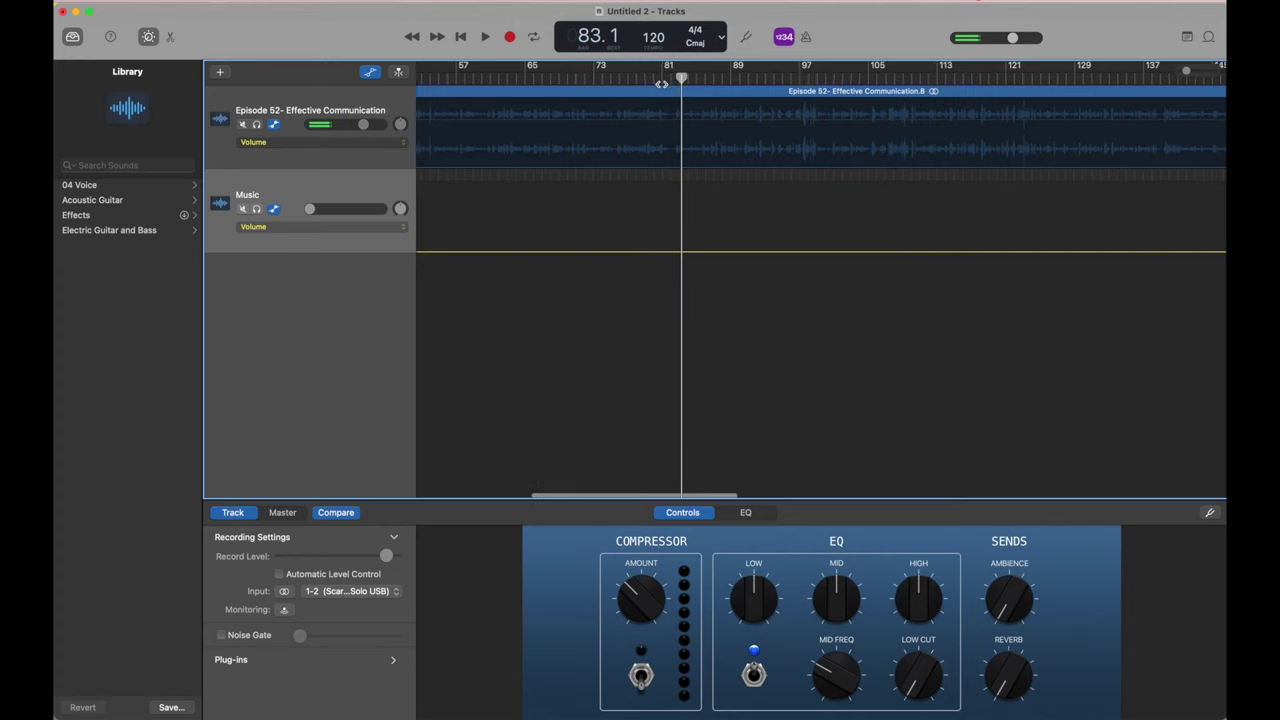
scroll(661, 84, "down", 3)
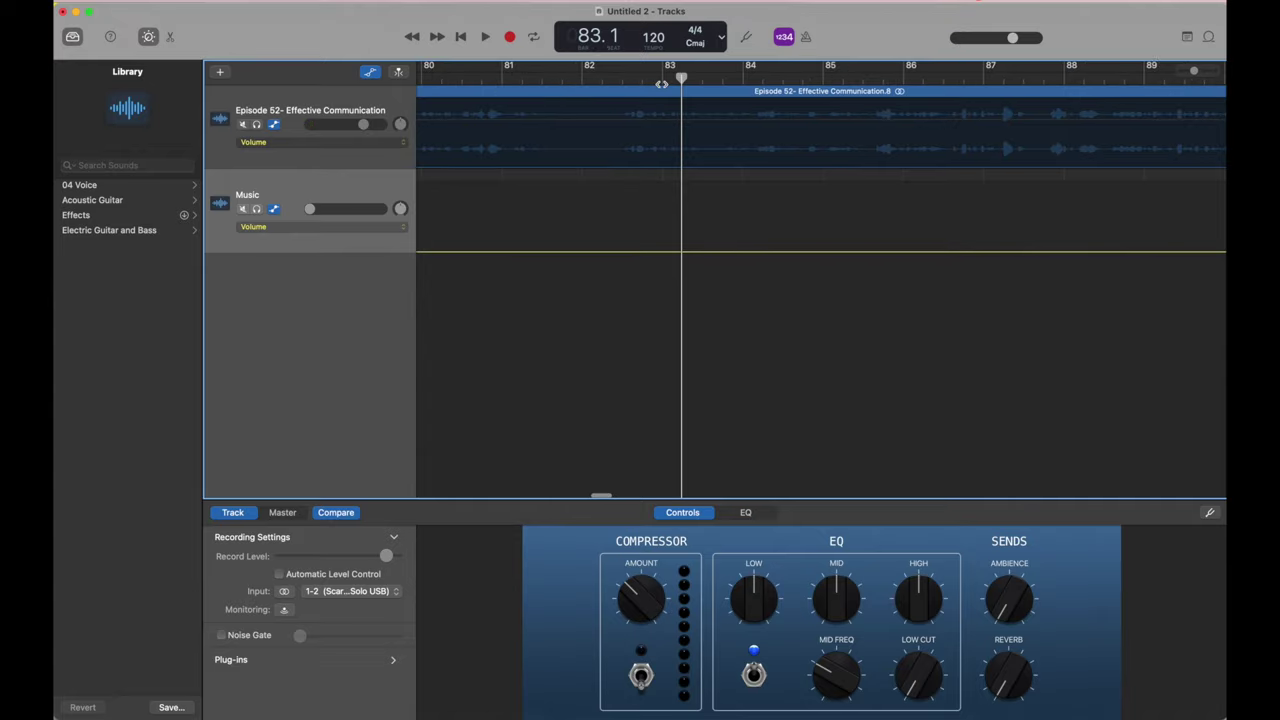
scroll(661, 84, "up", 4)
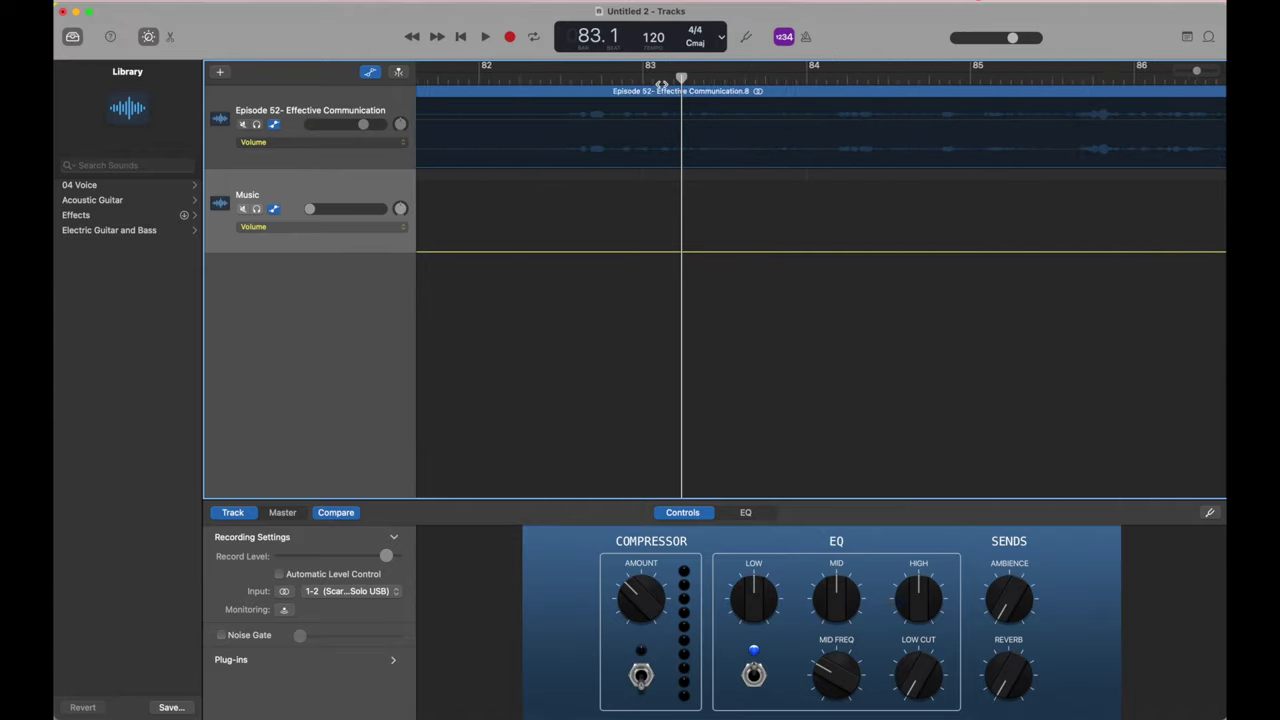
scroll(661, 84, "left", 2)
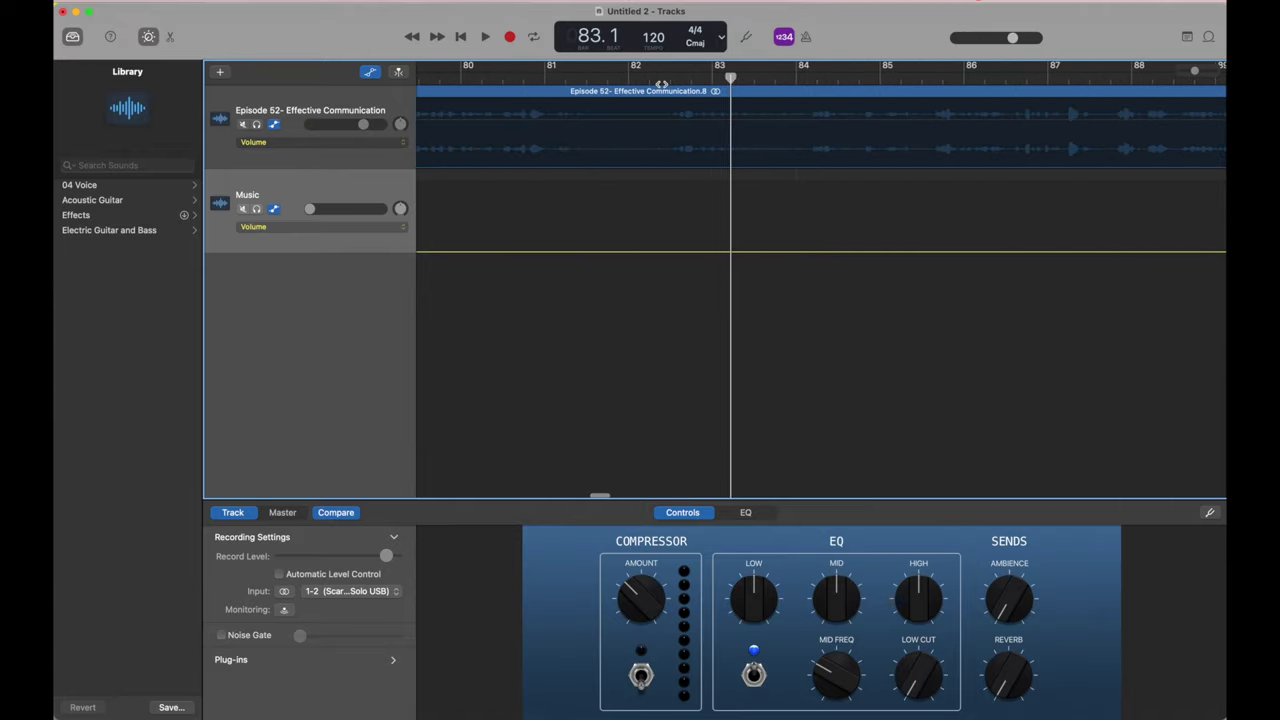
left_click(565, 78)
key("space")
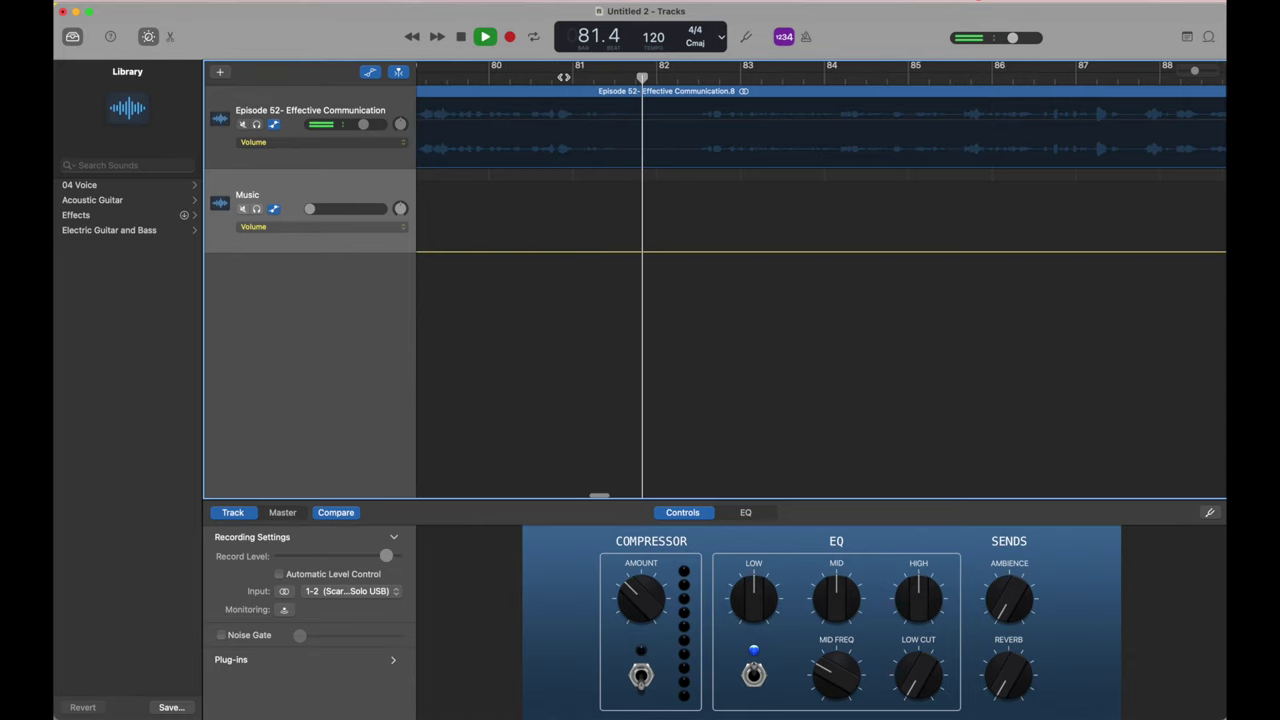
Split the Episode 52 region at about bar 81 beat 3 and again at about bar 82 beat 2.
left_click(625, 78)
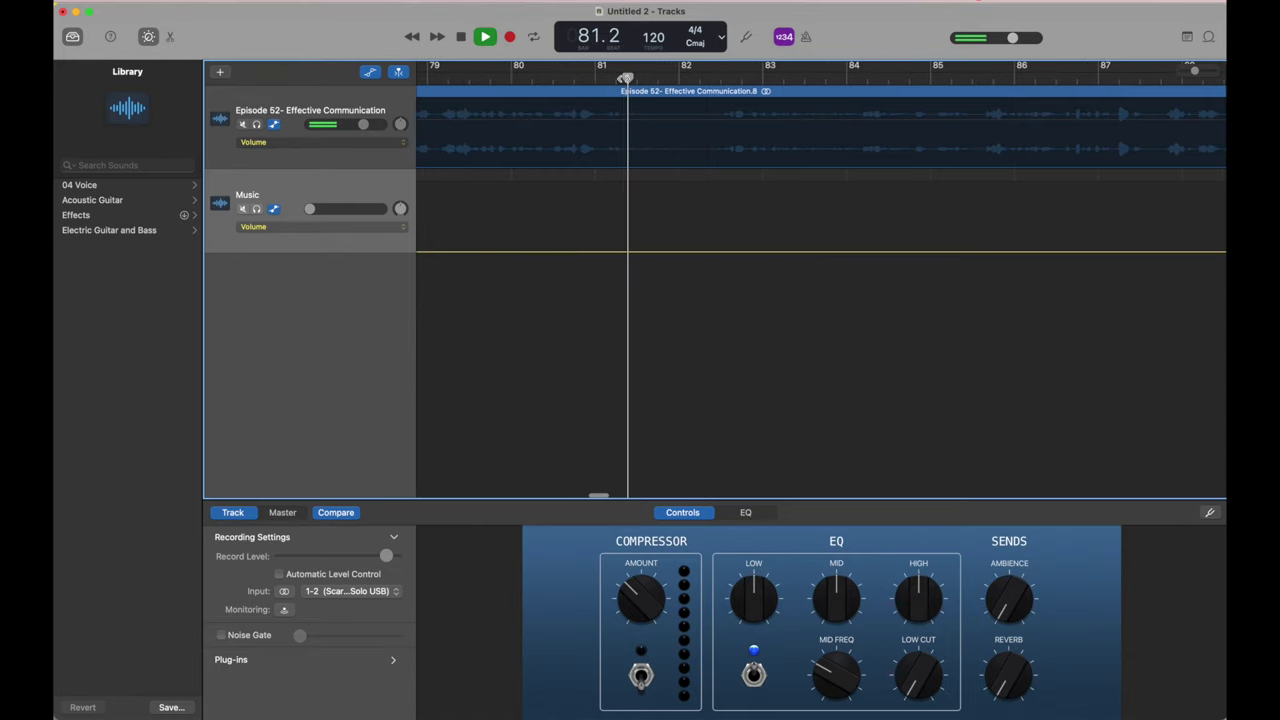
key("space")
key("super+t")
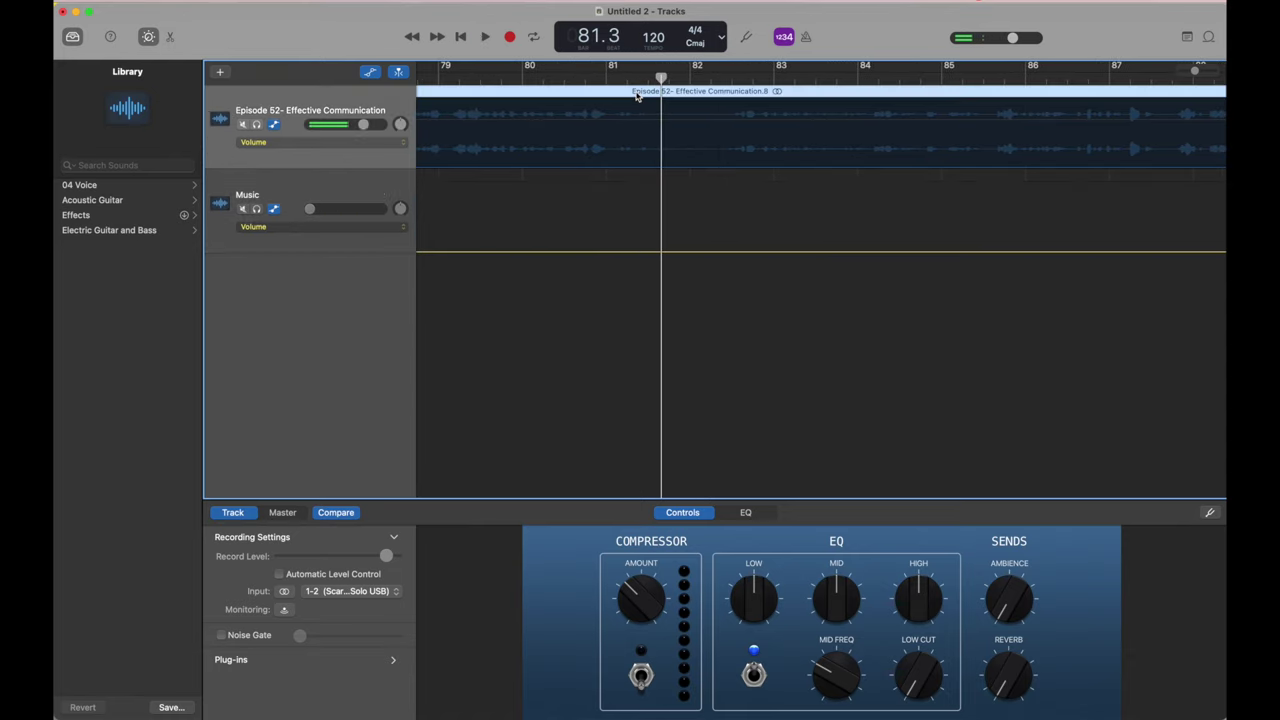
key("space")
key("space")
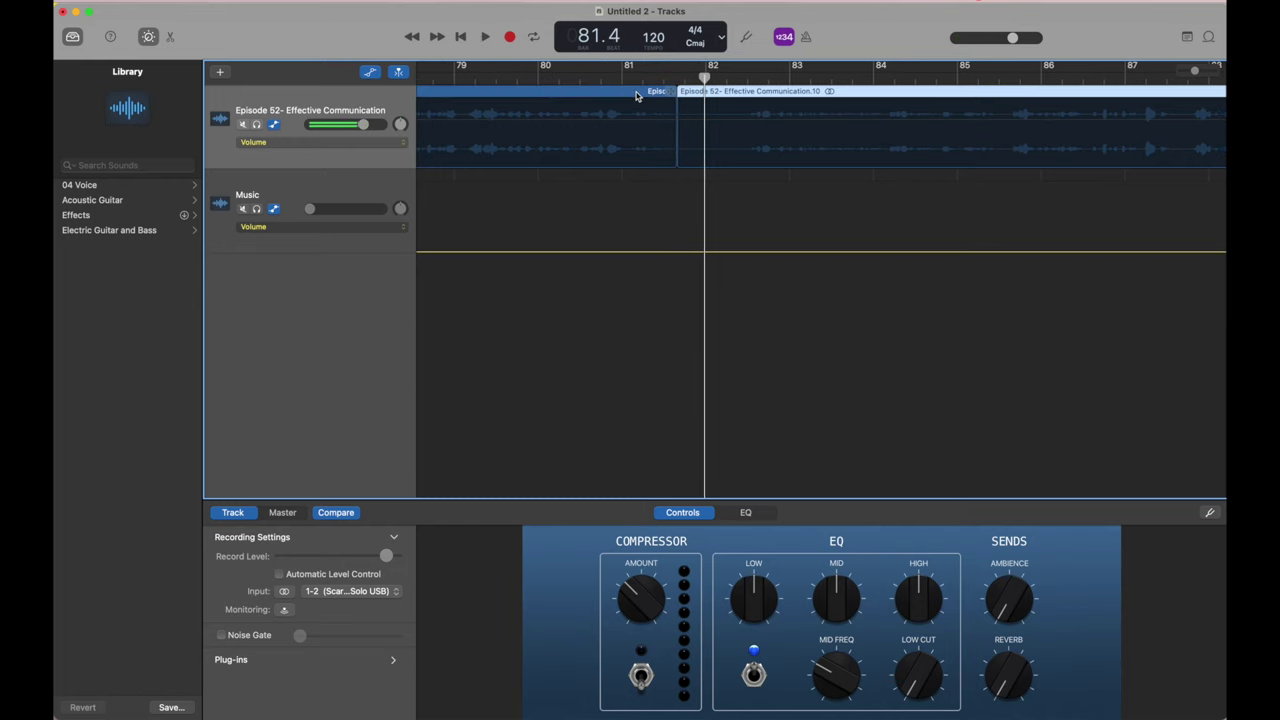
key("space")
key("space")
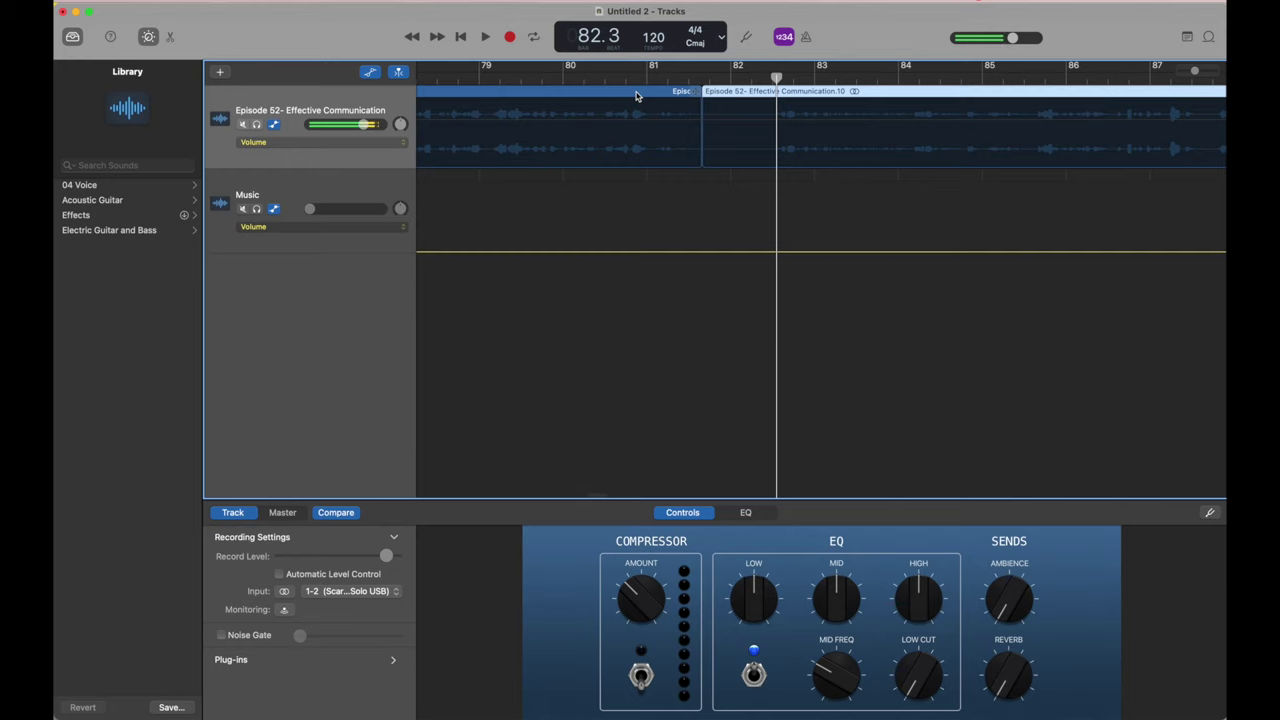
left_click(763, 79)
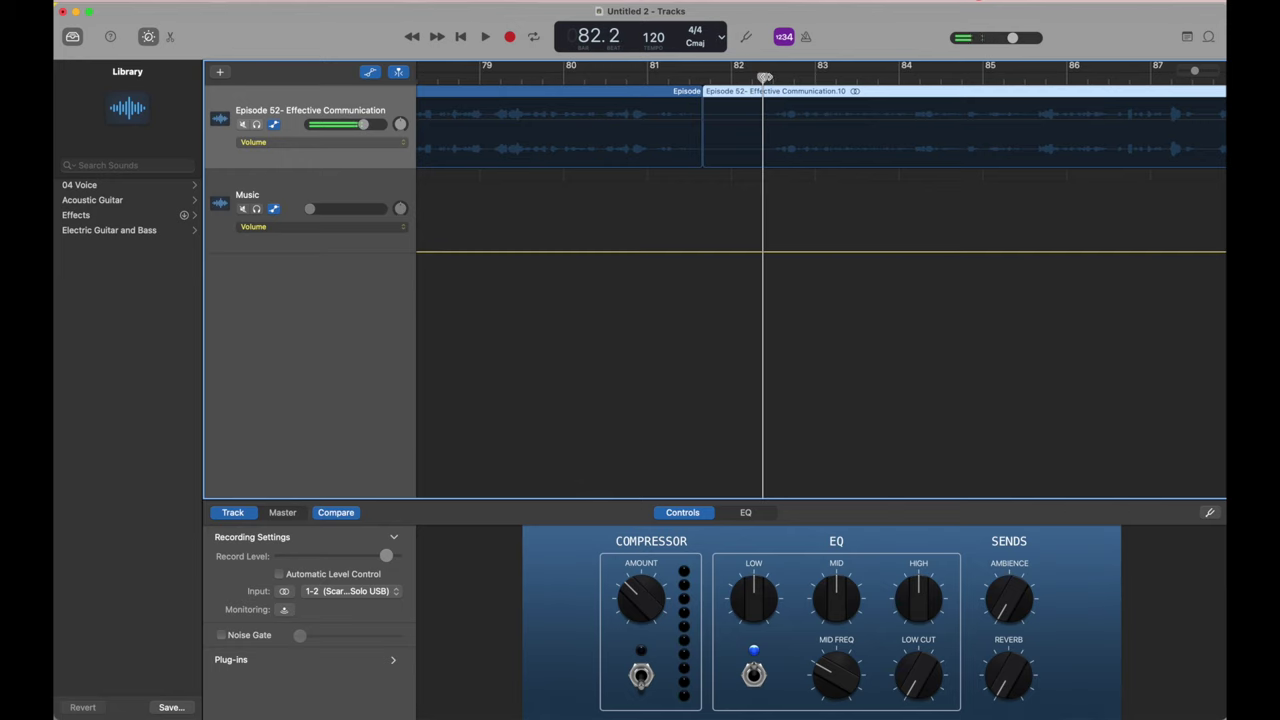
key("super+t")
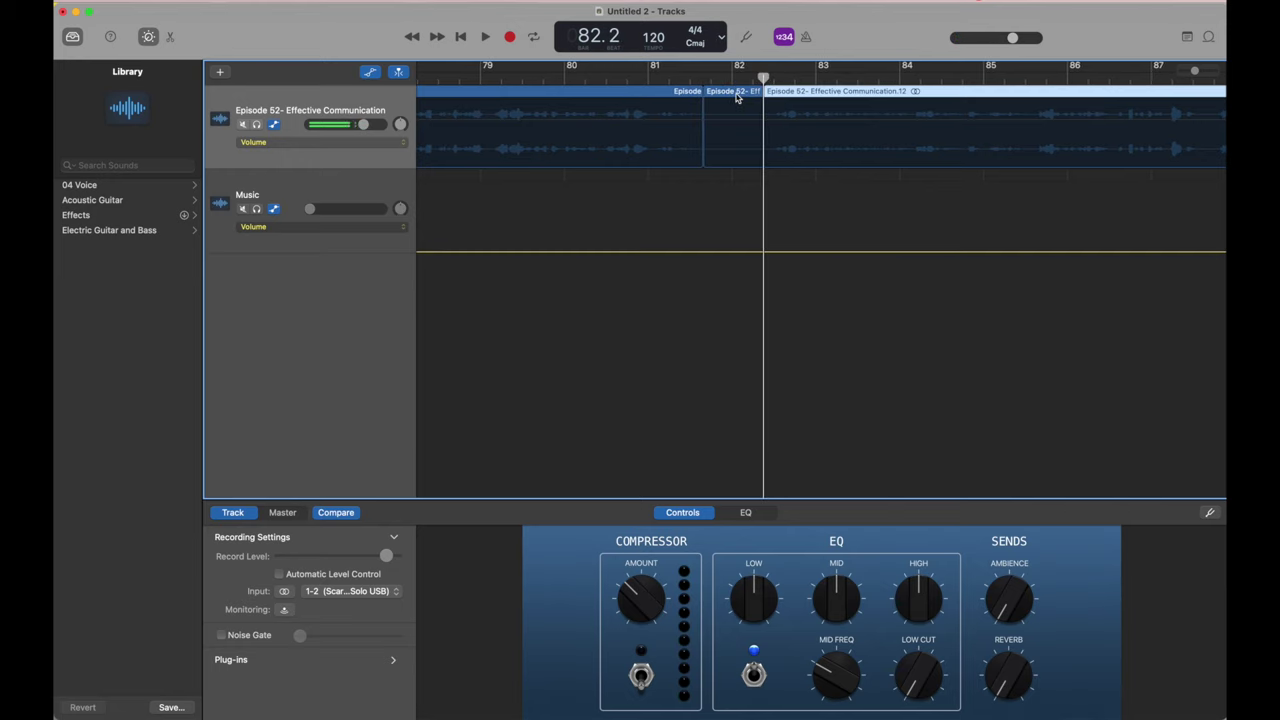
Remove the cut-out piece at bar 81, shift the following audio back to close the gap, and replay the join.
left_click_drag(812, 95, 747, 93)
left_click(660, 77)
key("space")
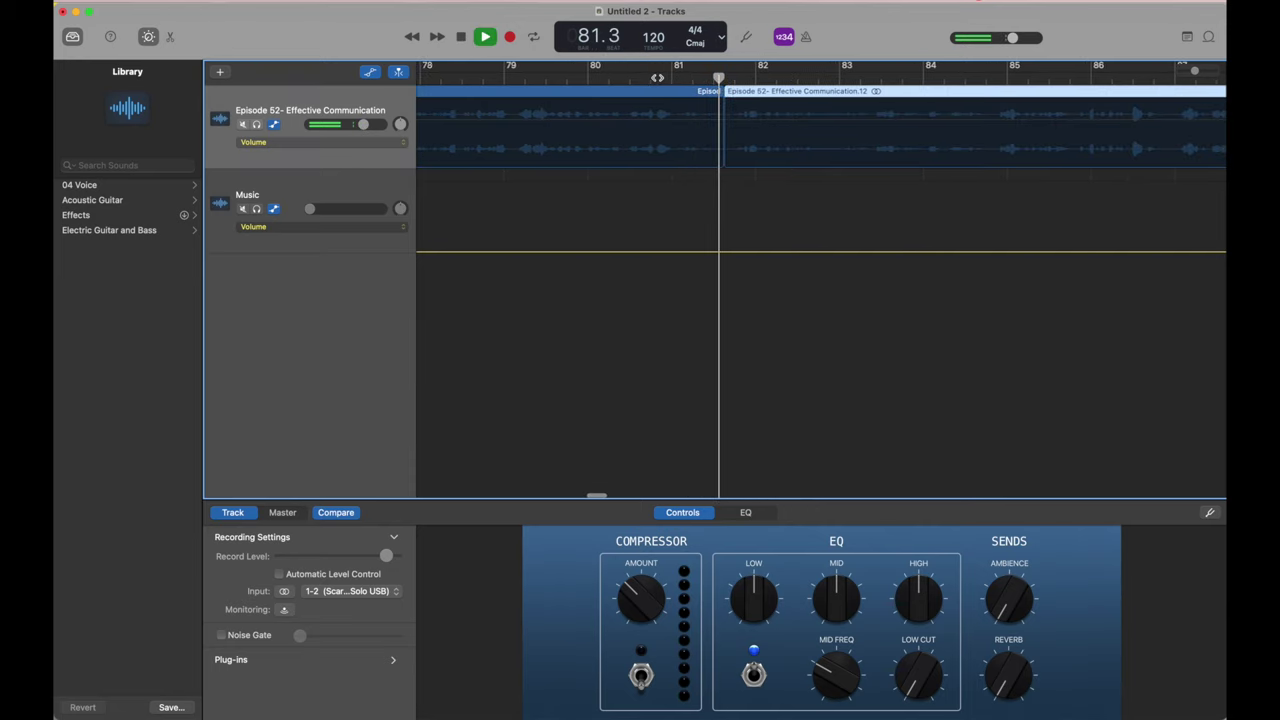
key("space")
key("space")
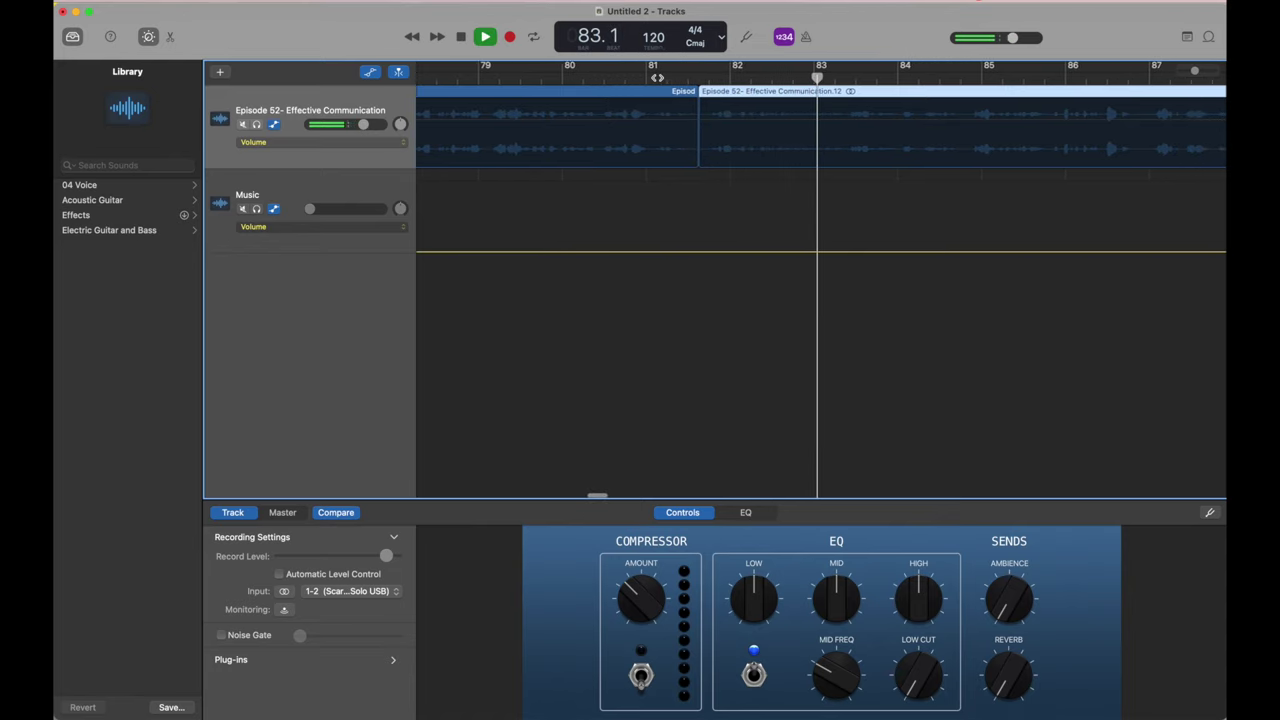
Listen on to about bar 154 and split the Episode 52 region at about bar 153 beat 3 and bar 154 beat 3.
key("super+Left")
key("super+Left")
key("super+Left")
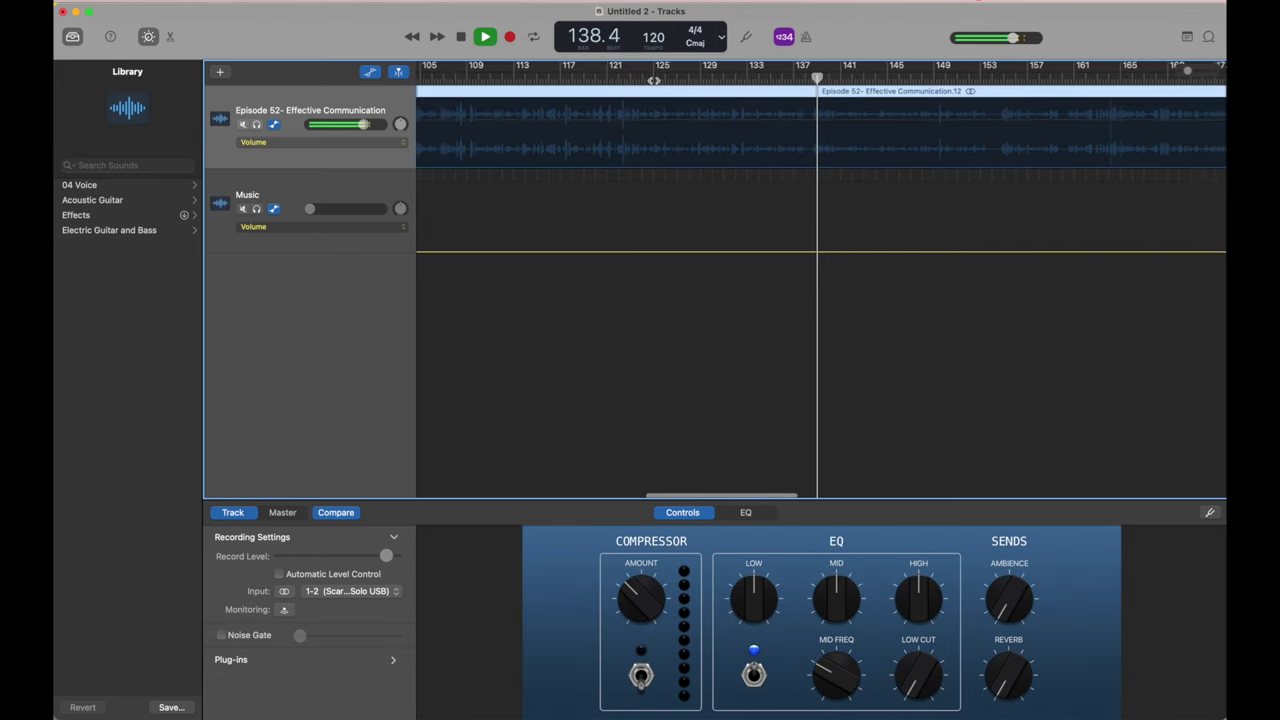
scroll(815, 116, "up", 5)
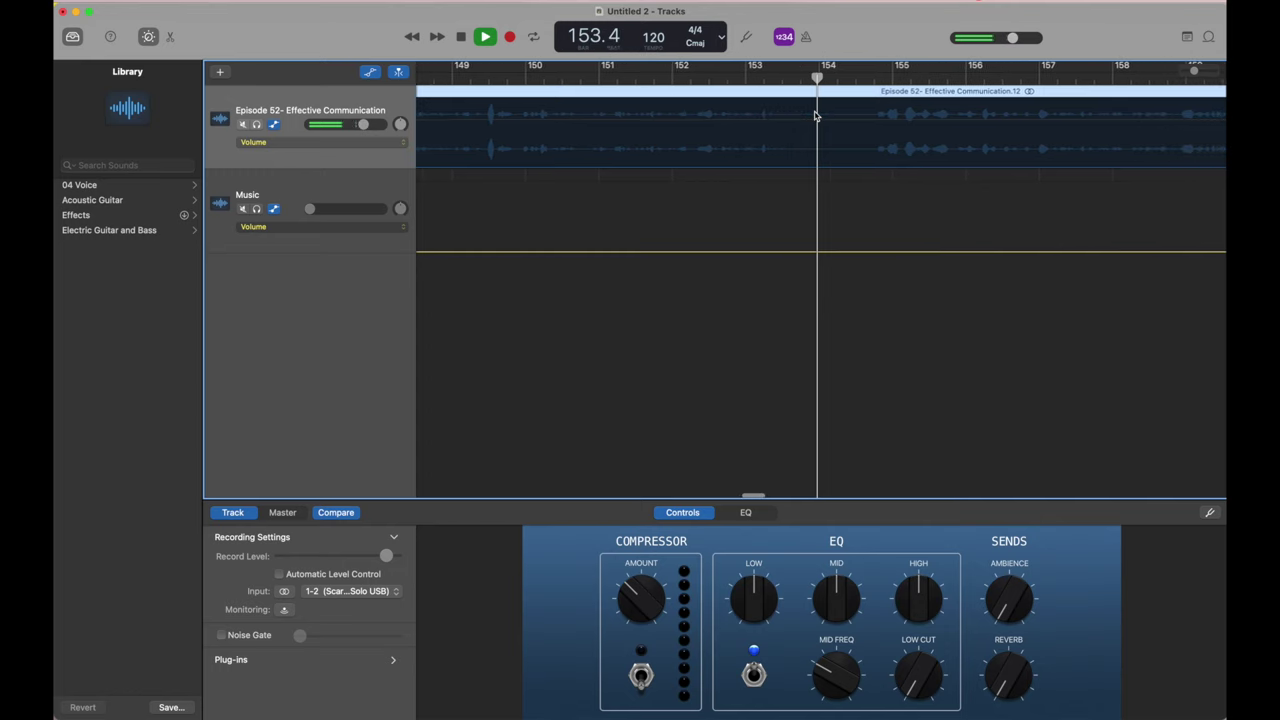
key("space")
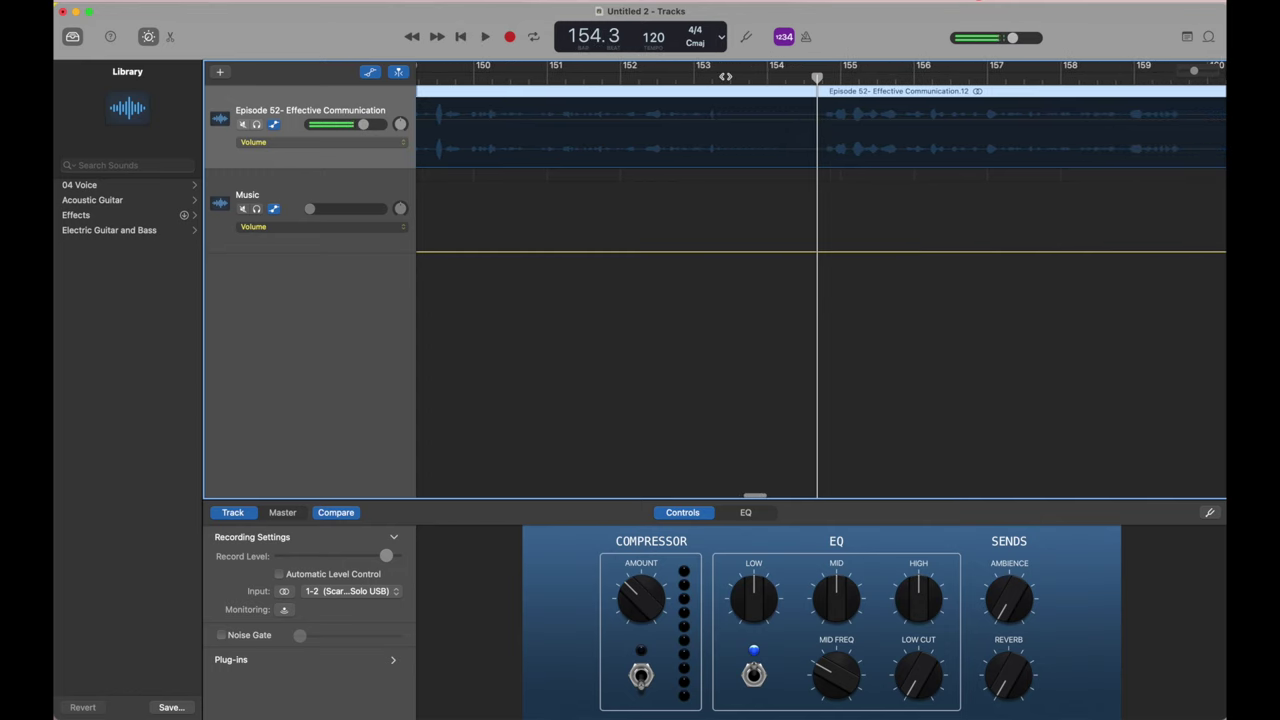
left_click(721, 80)
key("space")
key("space")
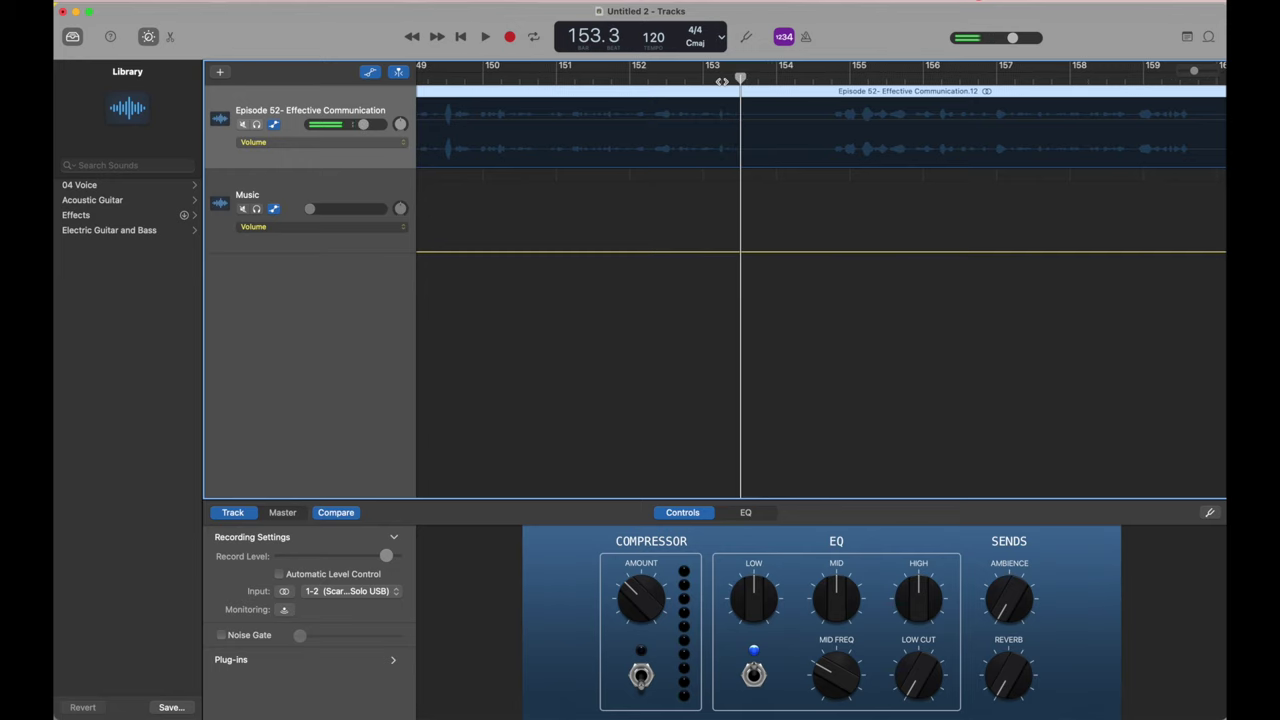
key("space")
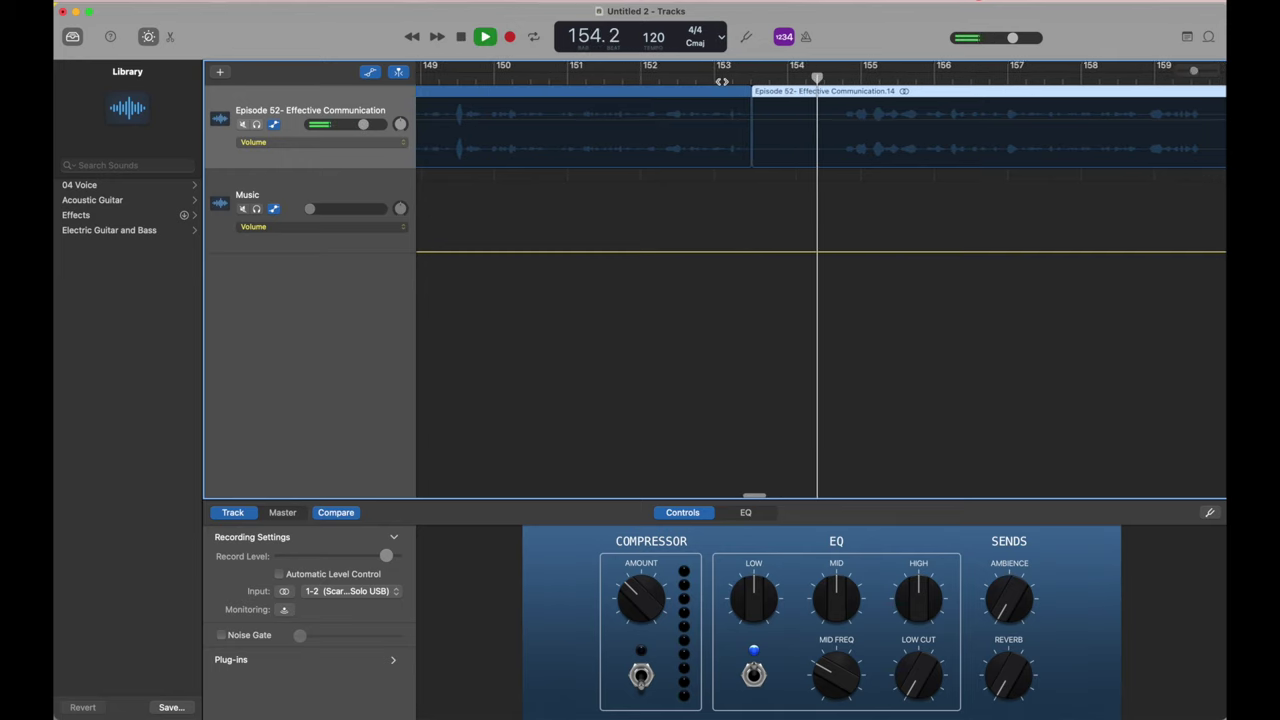
key("space")
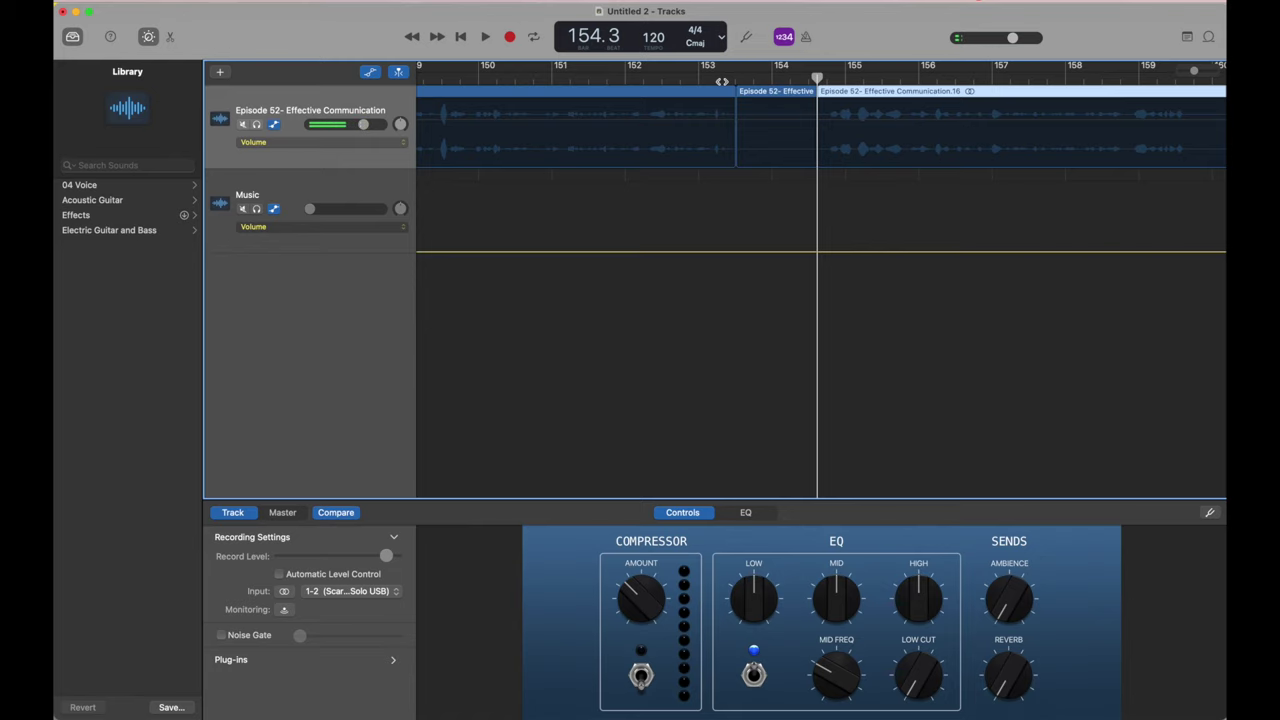
Remove the short piece between the bar 153 and 154 cuts, close the gap with the following audio, and replay it.
left_click_drag(838, 99, 756, 99)
left_click(735, 78)
key("space")
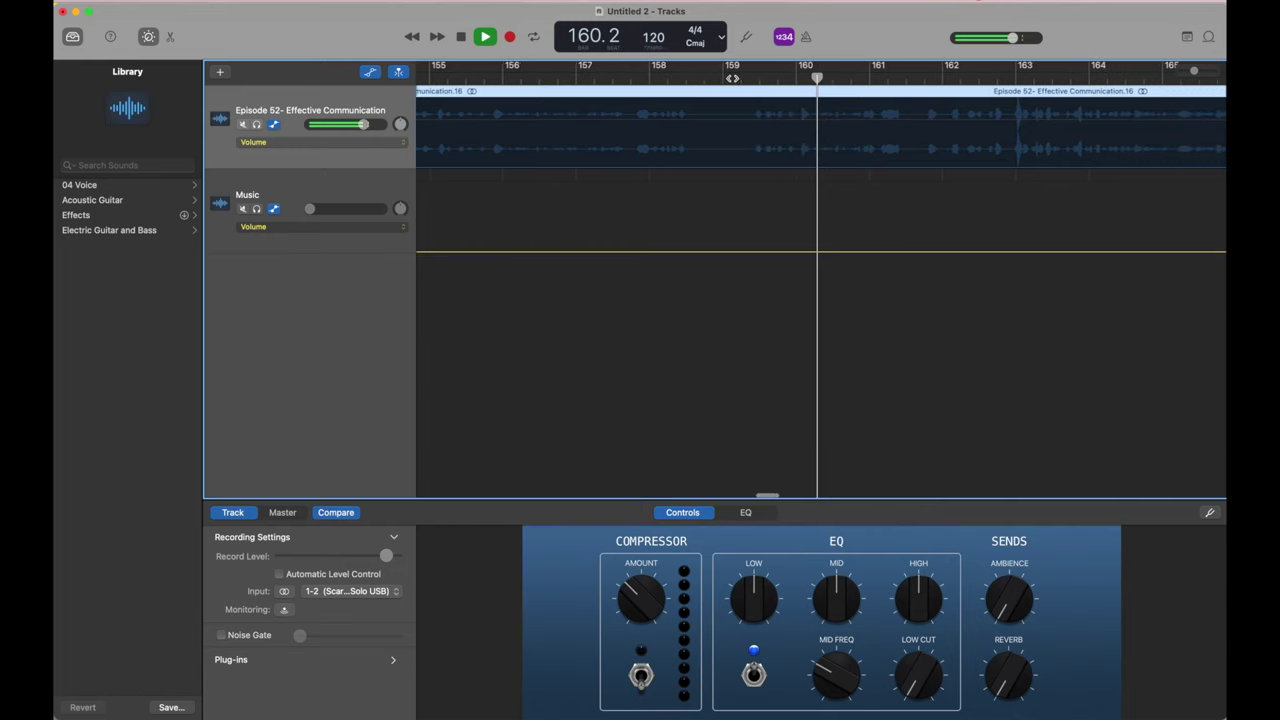
Replay from about bar 158 and split the Episode 52 region at about bar 158 beat 3 and bar 159 beat 2.
left_click(637, 77)
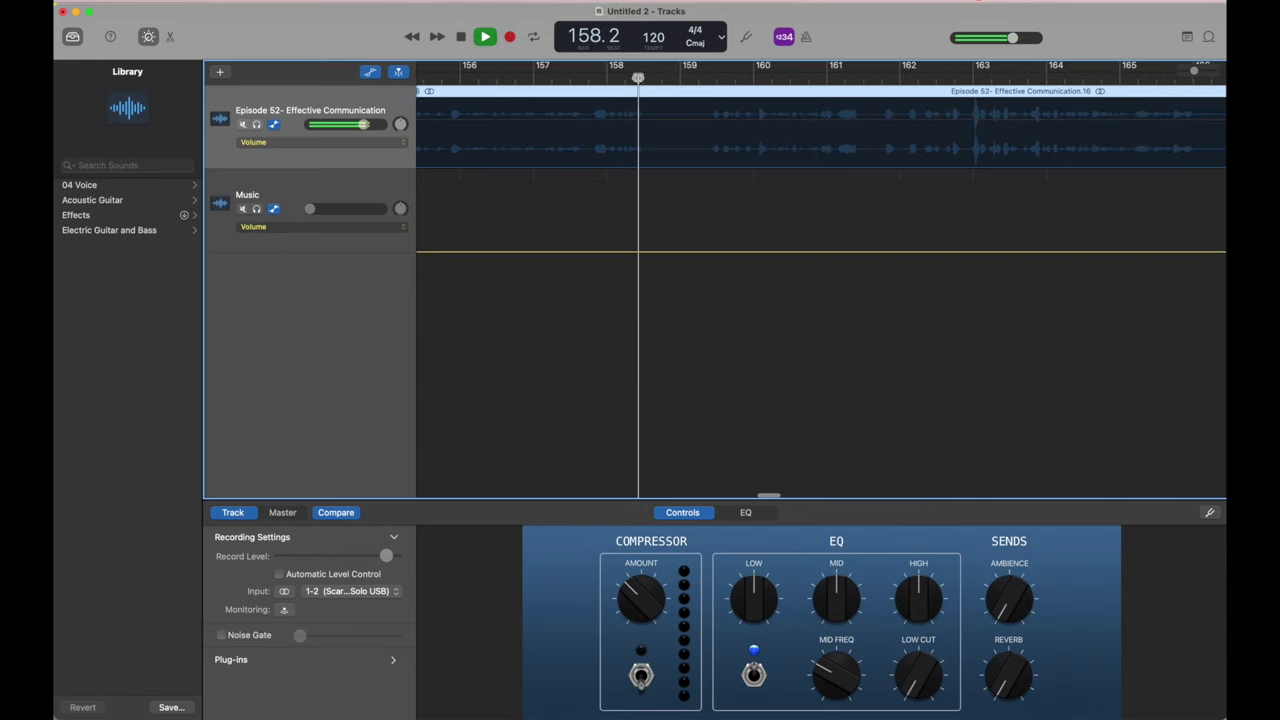
key("space")
key("super+t")
key("space")
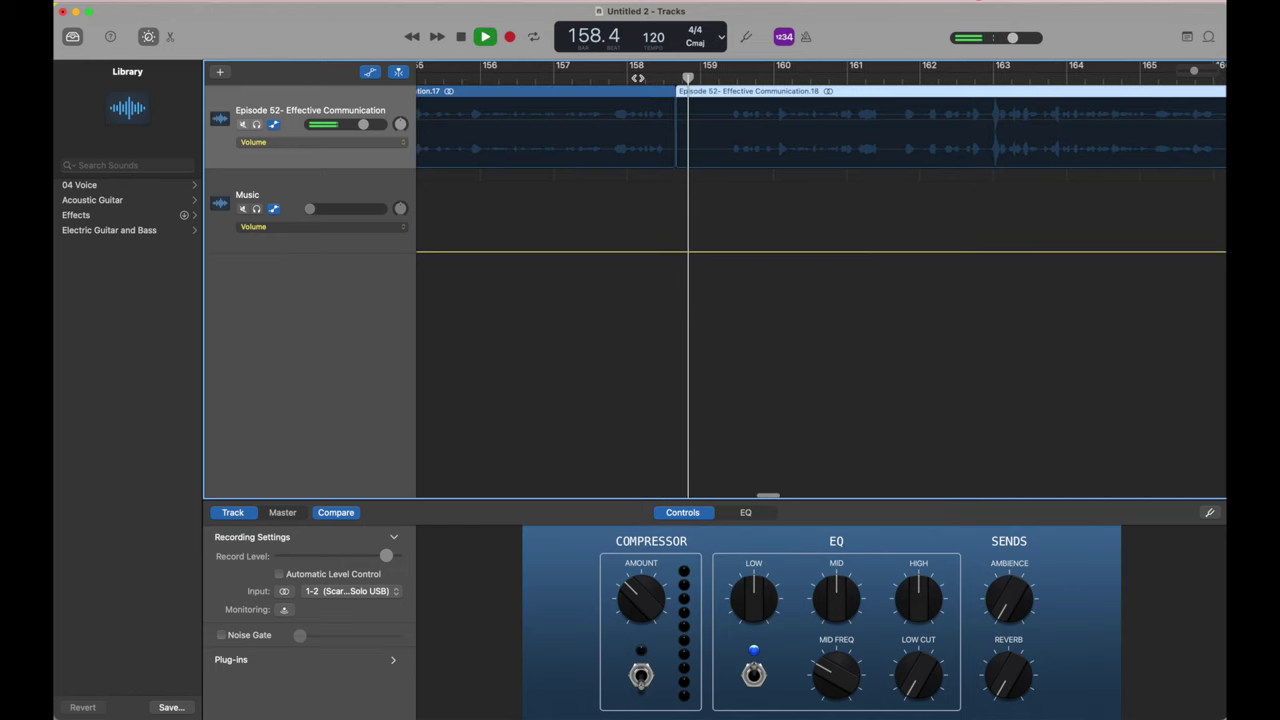
key("space")
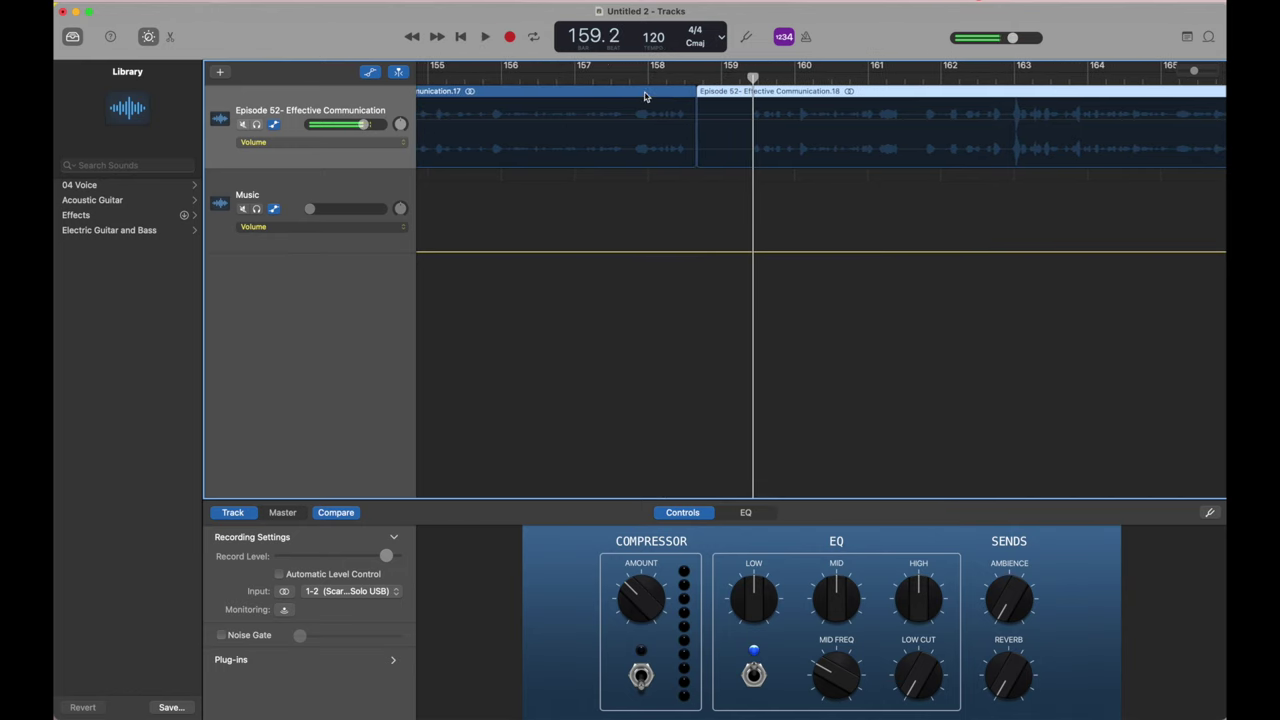
left_click(749, 77)
key("super+t")
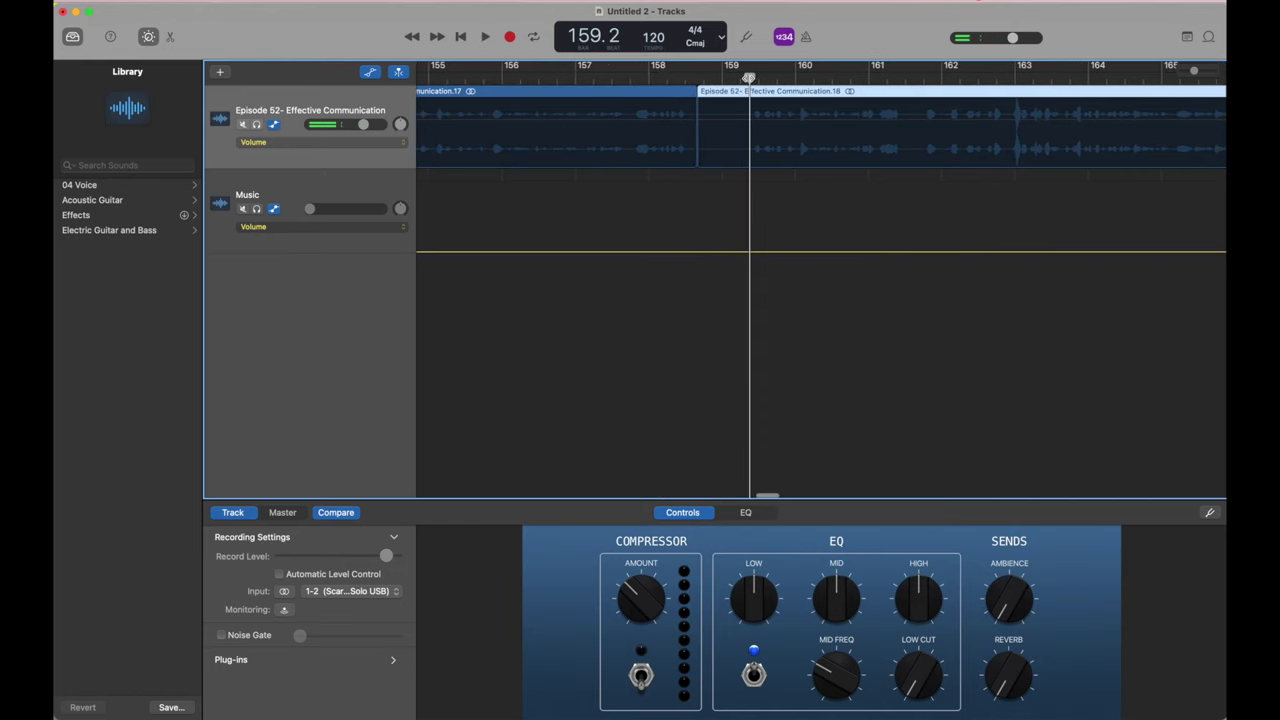
Remove the piece cut out near bar 158, pull the following audio back against the earlier region, and resume listening.
left_click_drag(815, 97, 766, 97)
left_click(681, 78)
key("space")
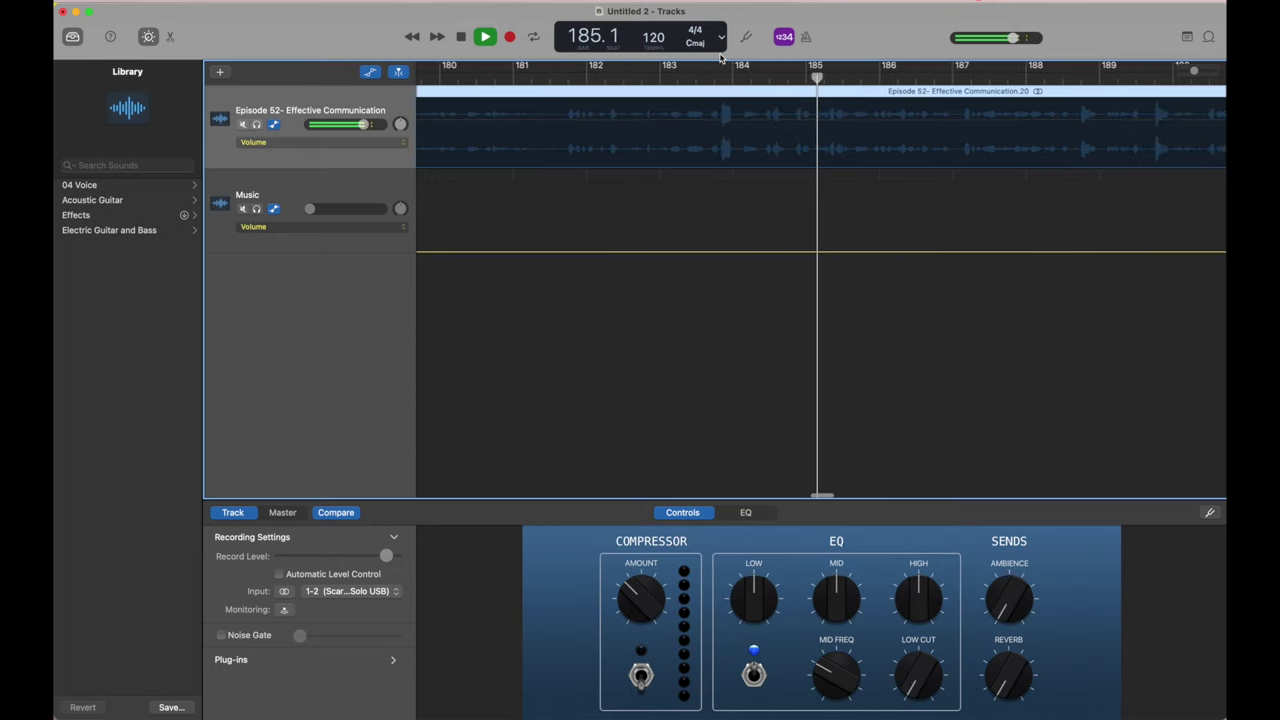
Survey the Episode 52 waveform and its earlier cuts while listening on from about bar 185.
scroll(840, 127, "right", 10)
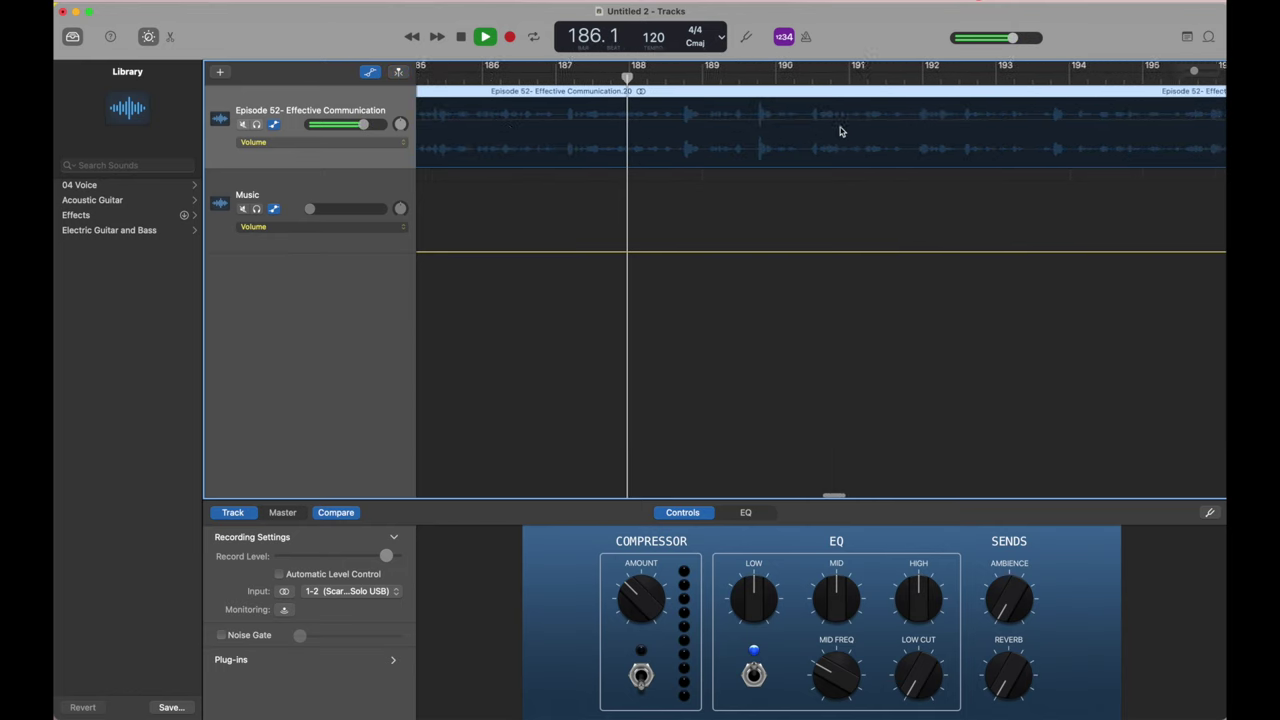
scroll(840, 131, "right", 8)
scroll(840, 131, "left", 20)
scroll(845, 130, "down", 3)
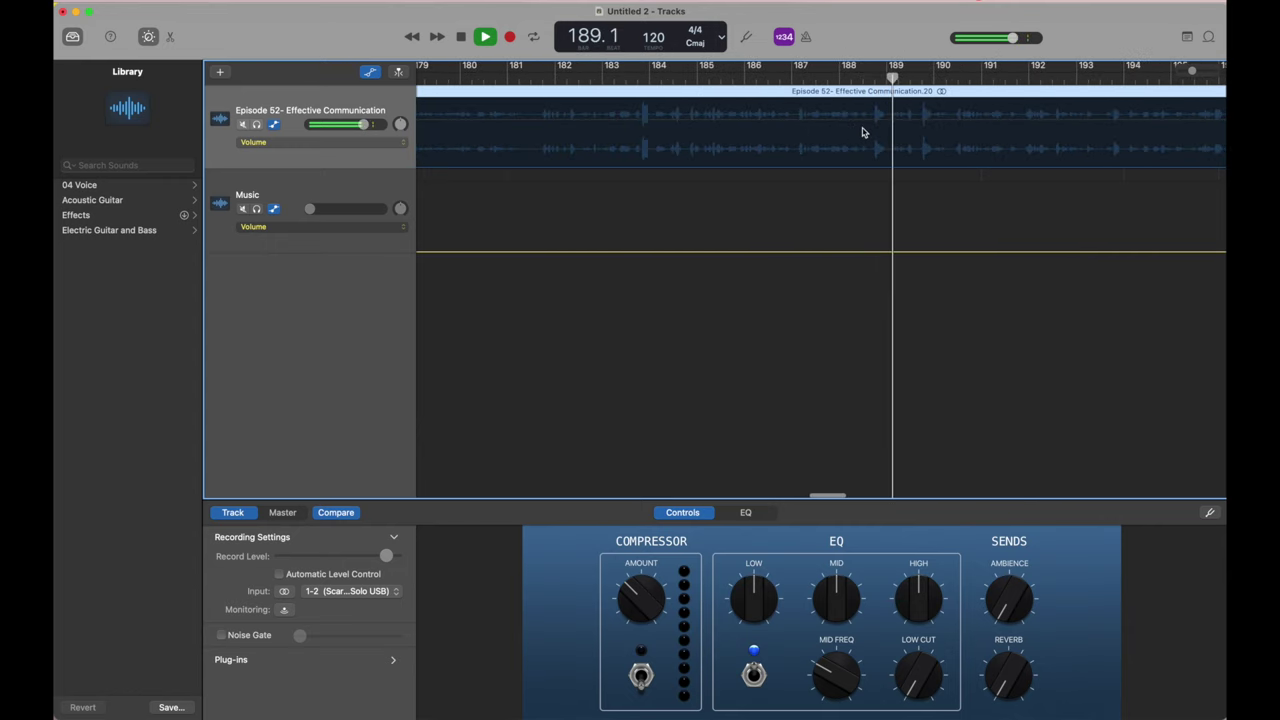
scroll(858, 132, "down", 5)
scroll(863, 132, "up", 5)
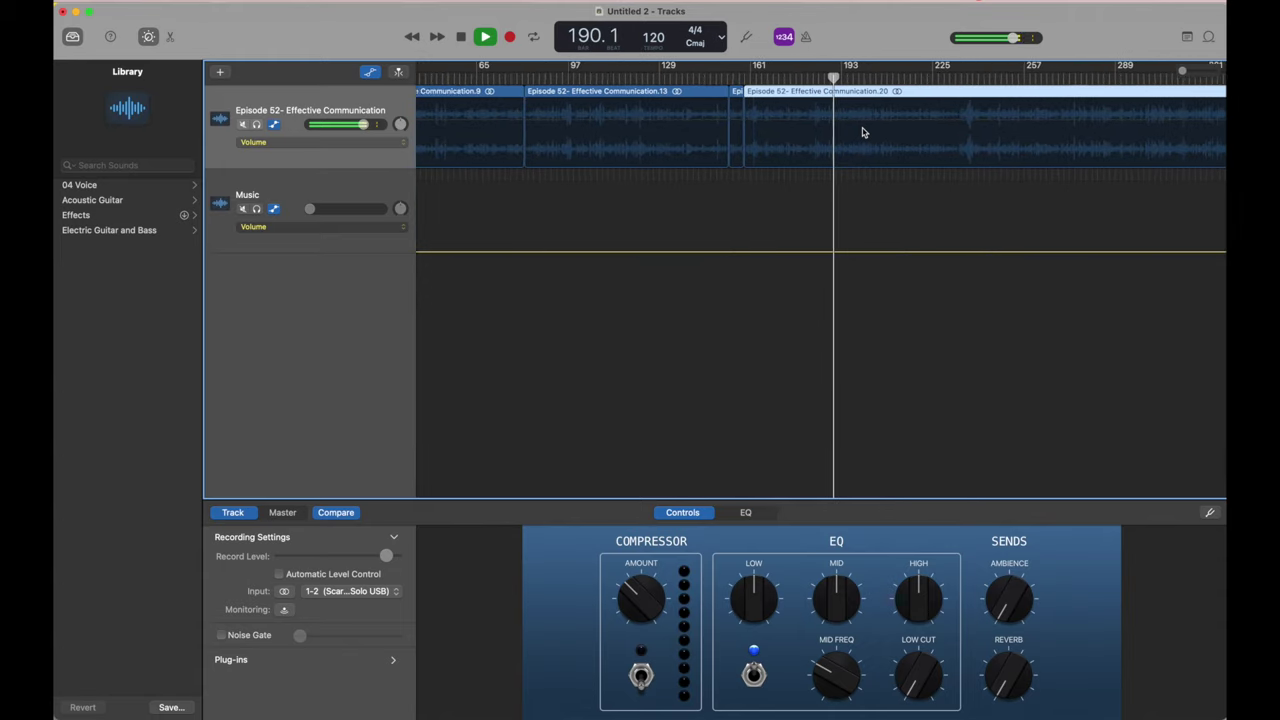
scroll(863, 132, "down", 1)
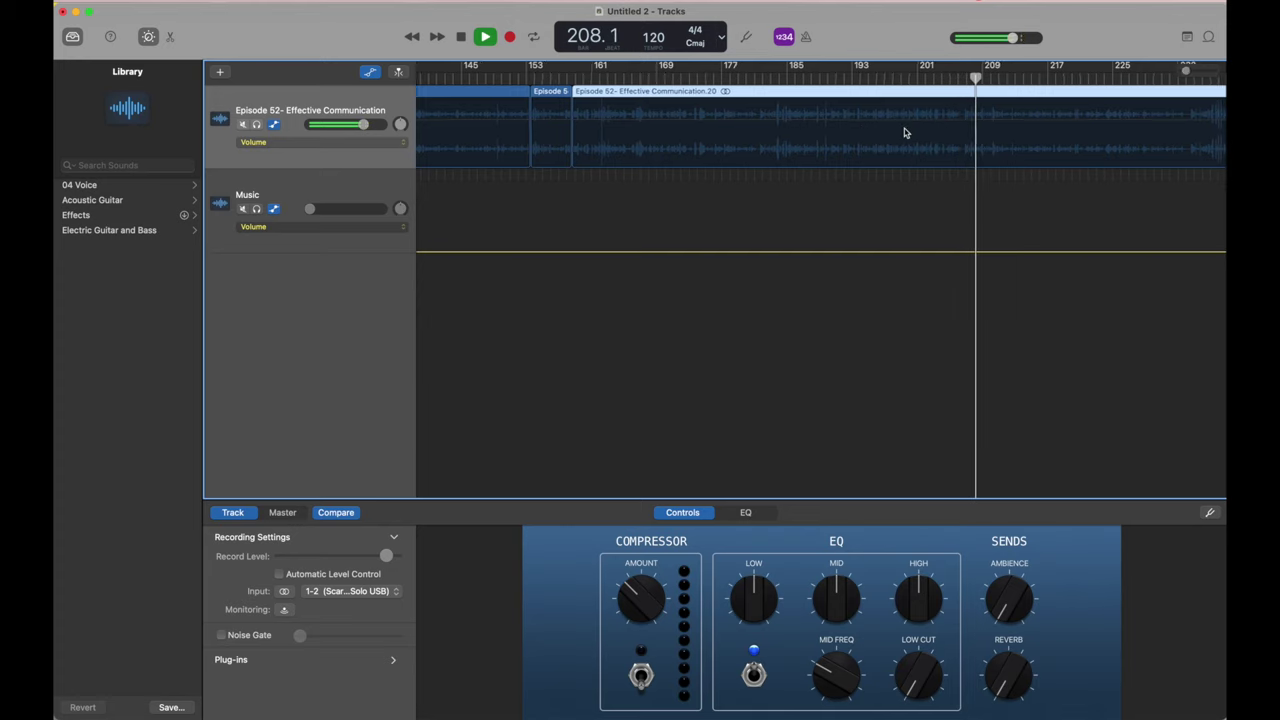
Replay the passage around bar 206 and split the Episode 52 region at bar 206 beat 2 and again at beat 3.
key("super+Right")
key("super+Right")
key("super+Right")
key("super+Right")
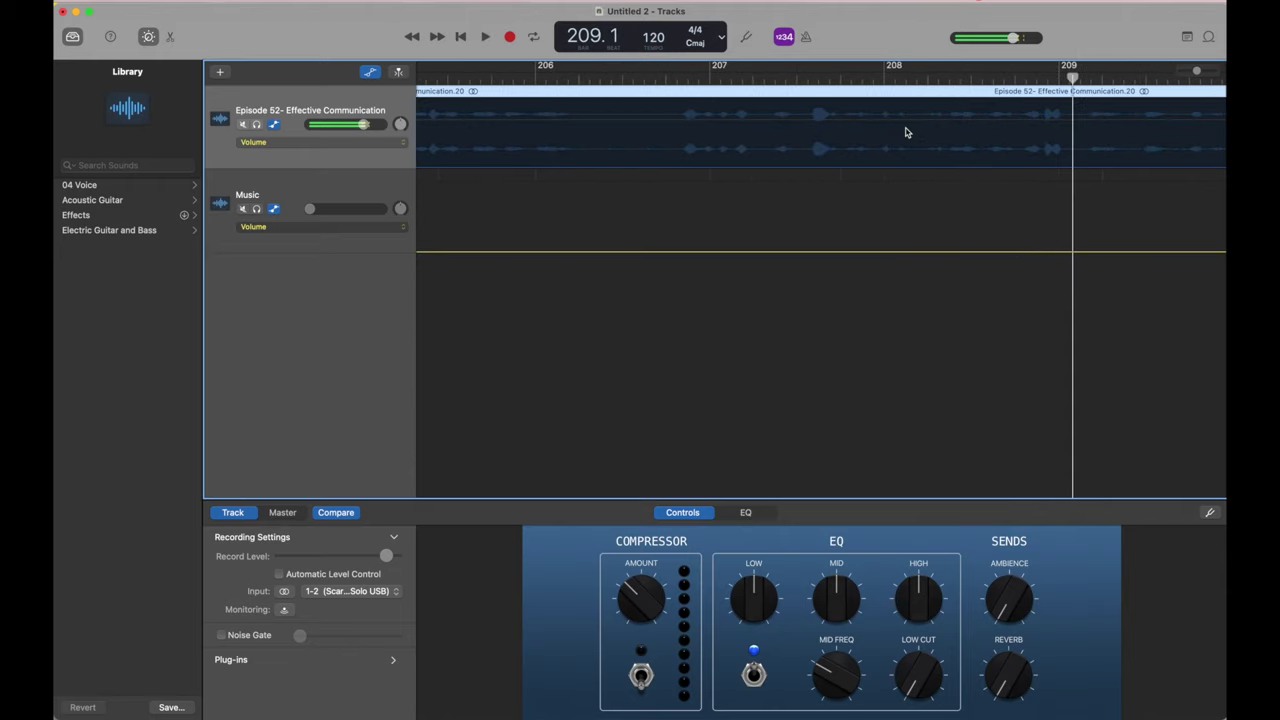
left_click(552, 77)
key("space")
left_click(618, 77)
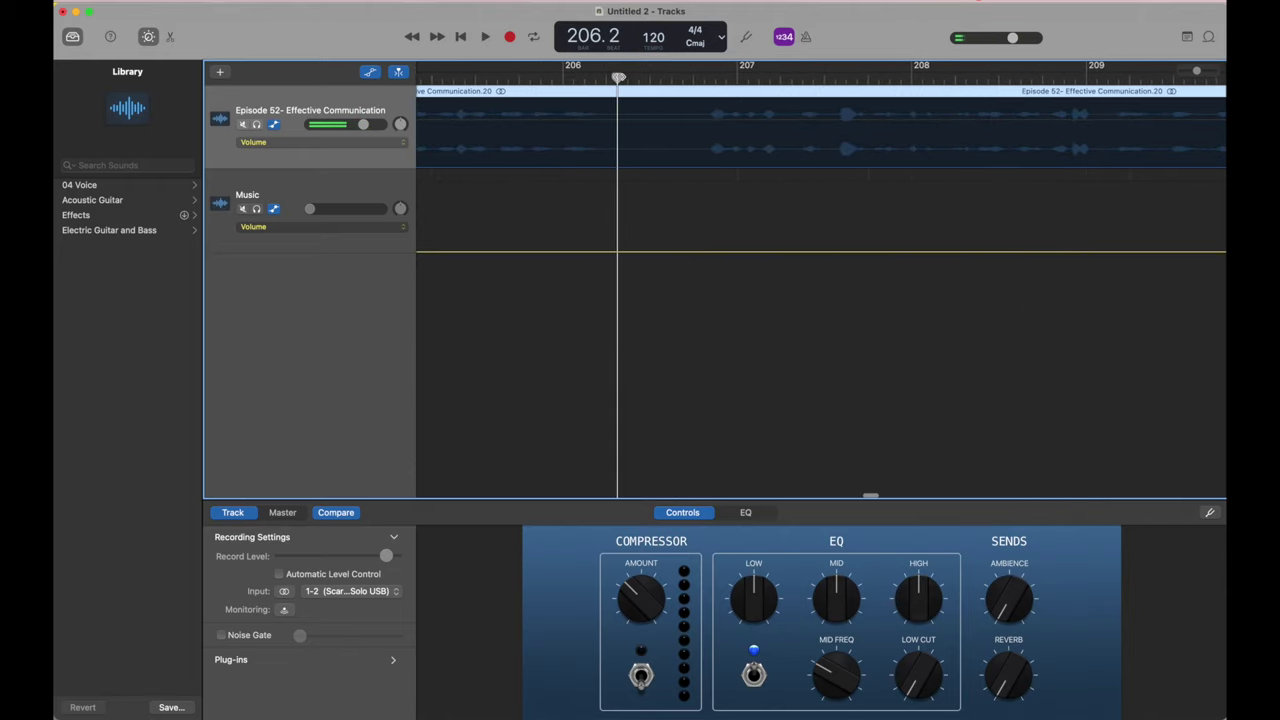
key("super+t")
key("space")
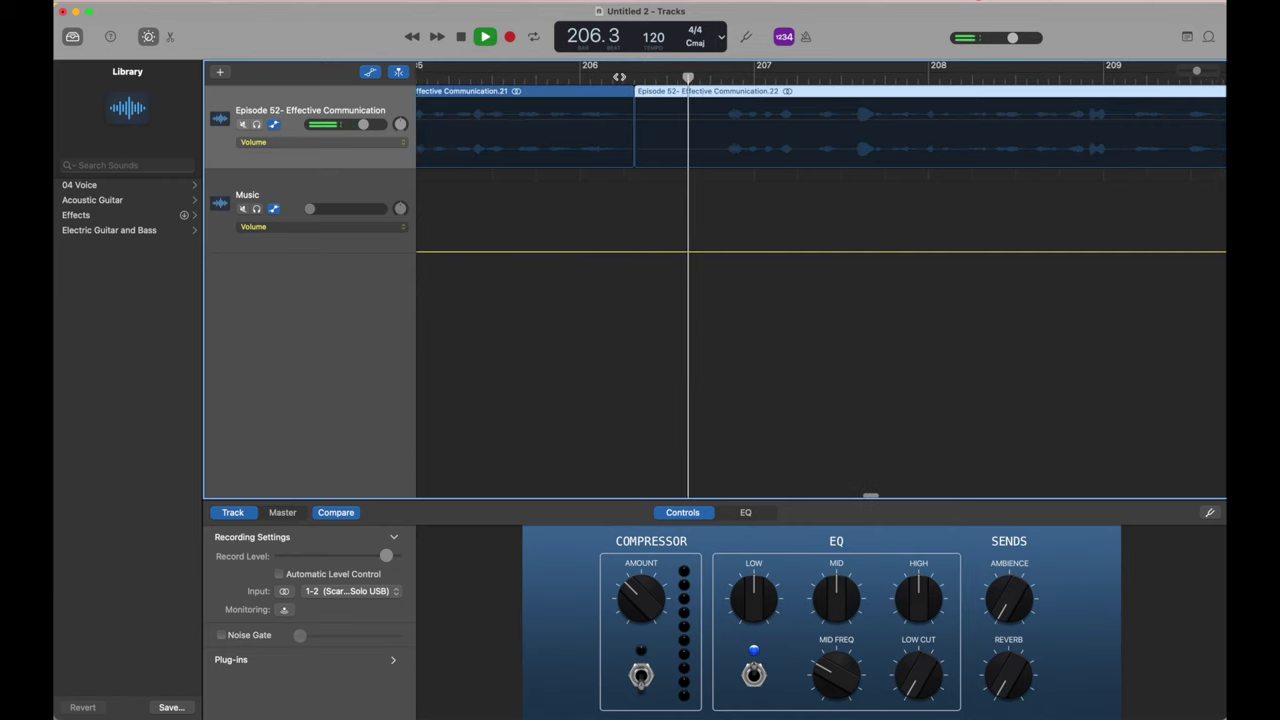
key("space")
key("Left")
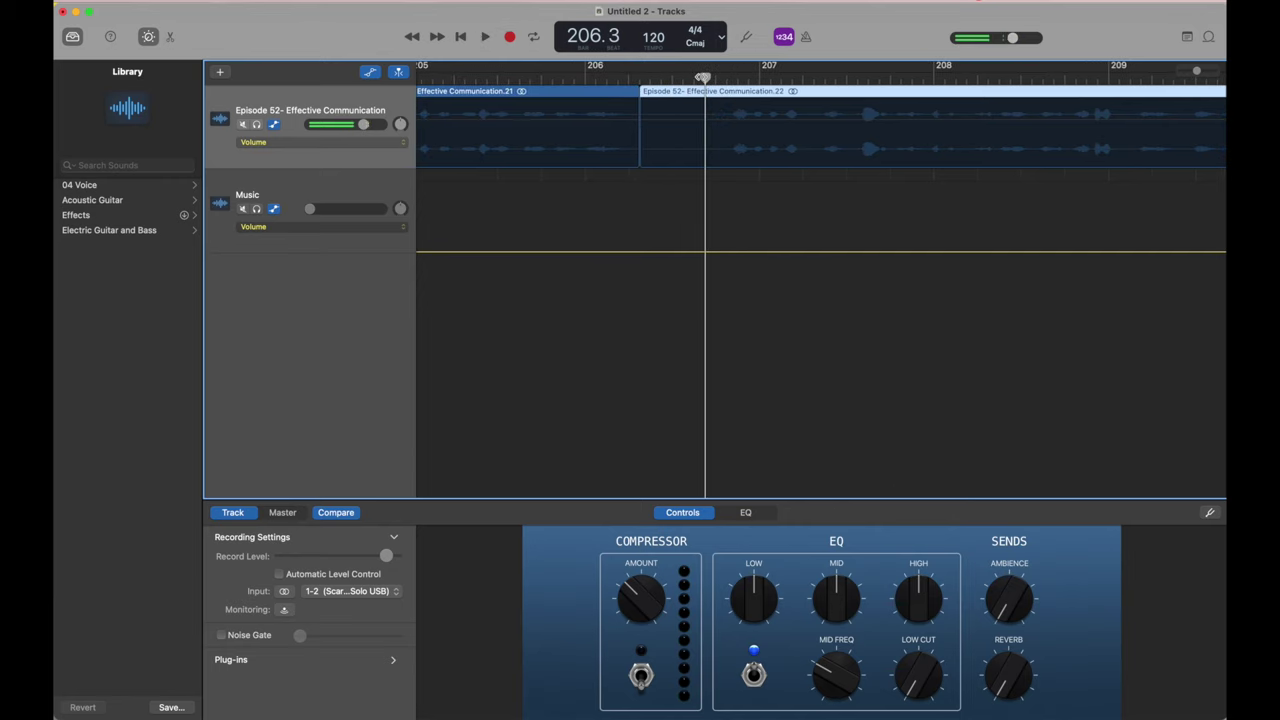
key("super+t")
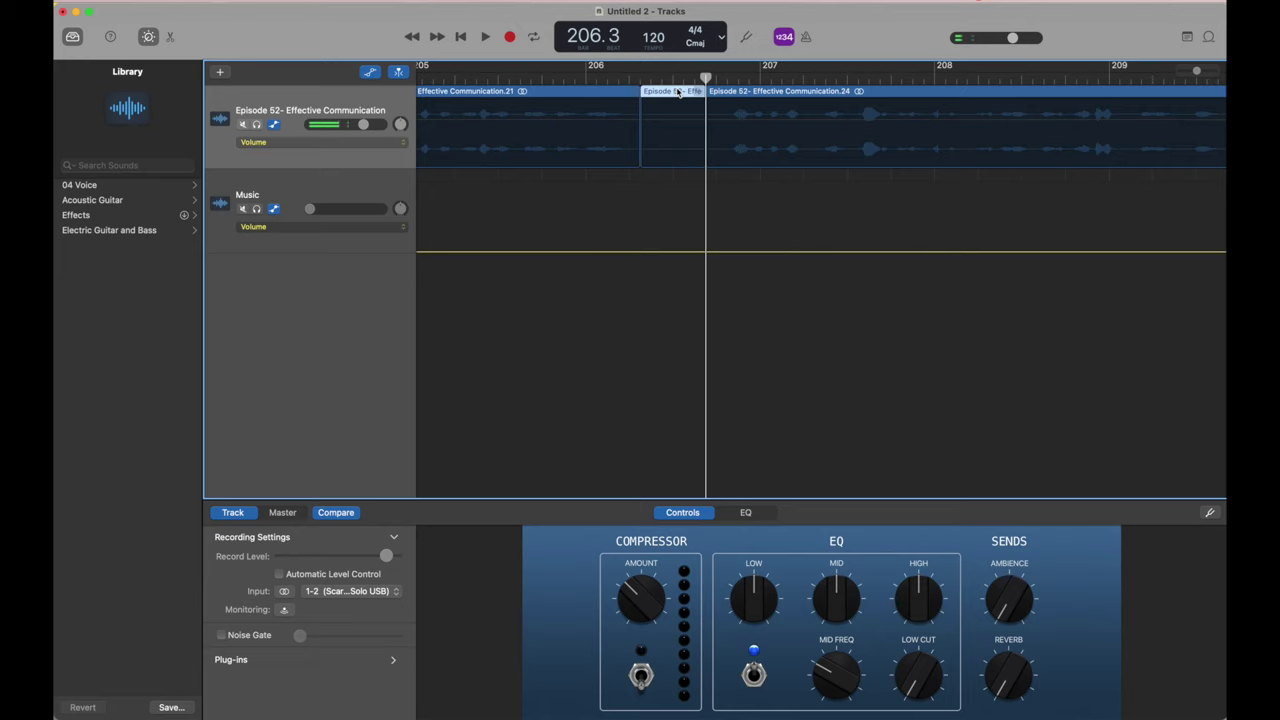
Delete the short piece cut out in bar 206, move the following audio back to close the gap, and replay the join.
key("Delete")
left_click_drag(708, 91, 630, 93)
left_click(585, 76)
key("space")
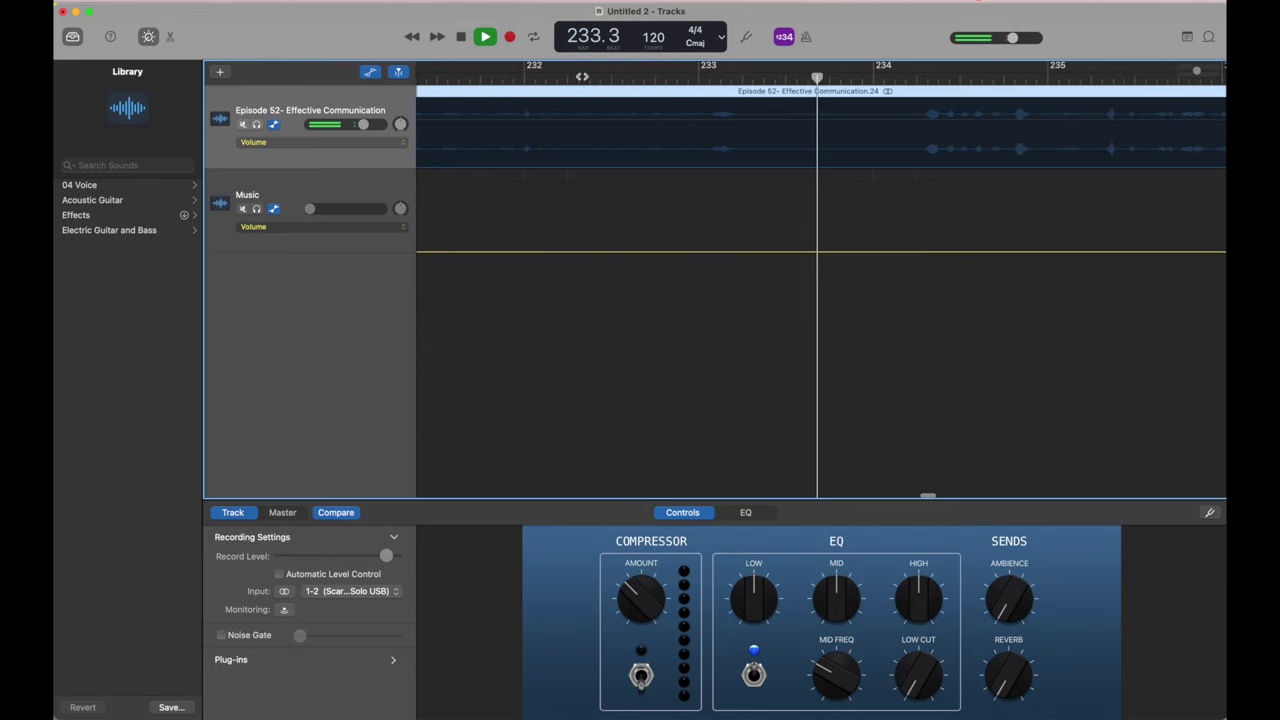
Split the Episode 52 region at about bar 233 beat 2 and again at bar 234 beat 1.
left_click_drag(817, 78, 587, 79)
key("space")
key("cmd+t")
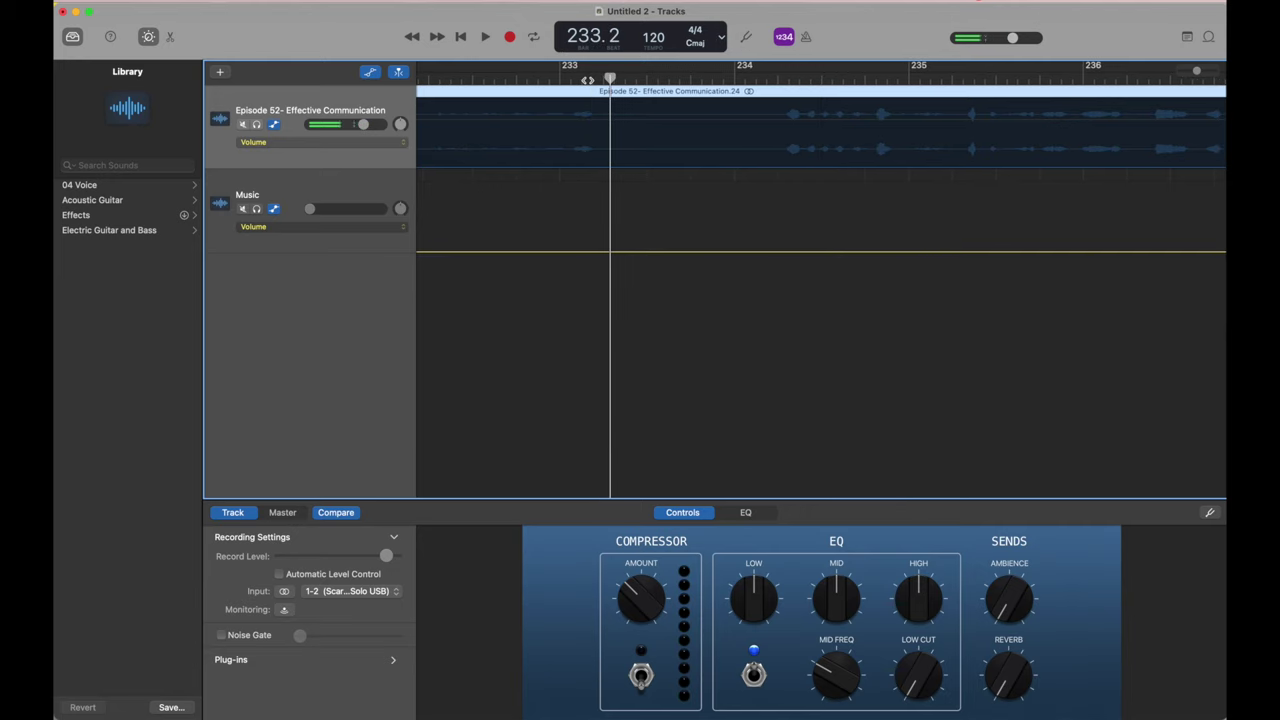
key("space")
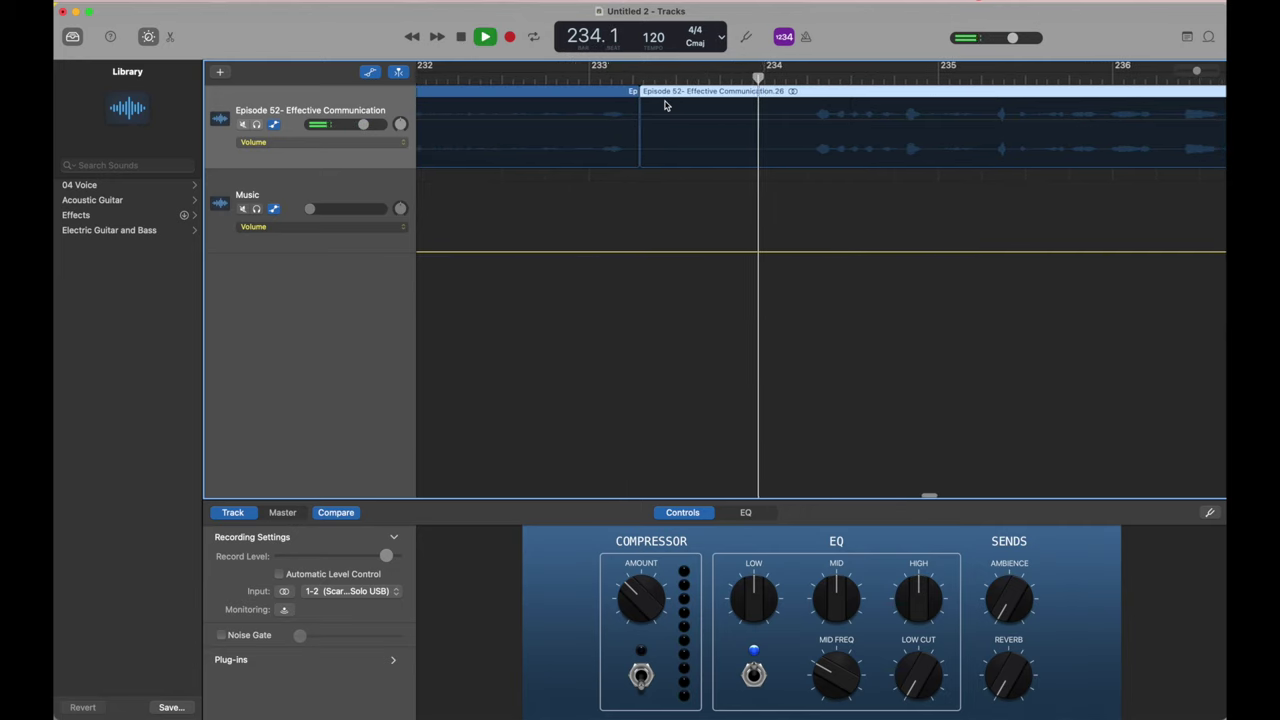
key("space")
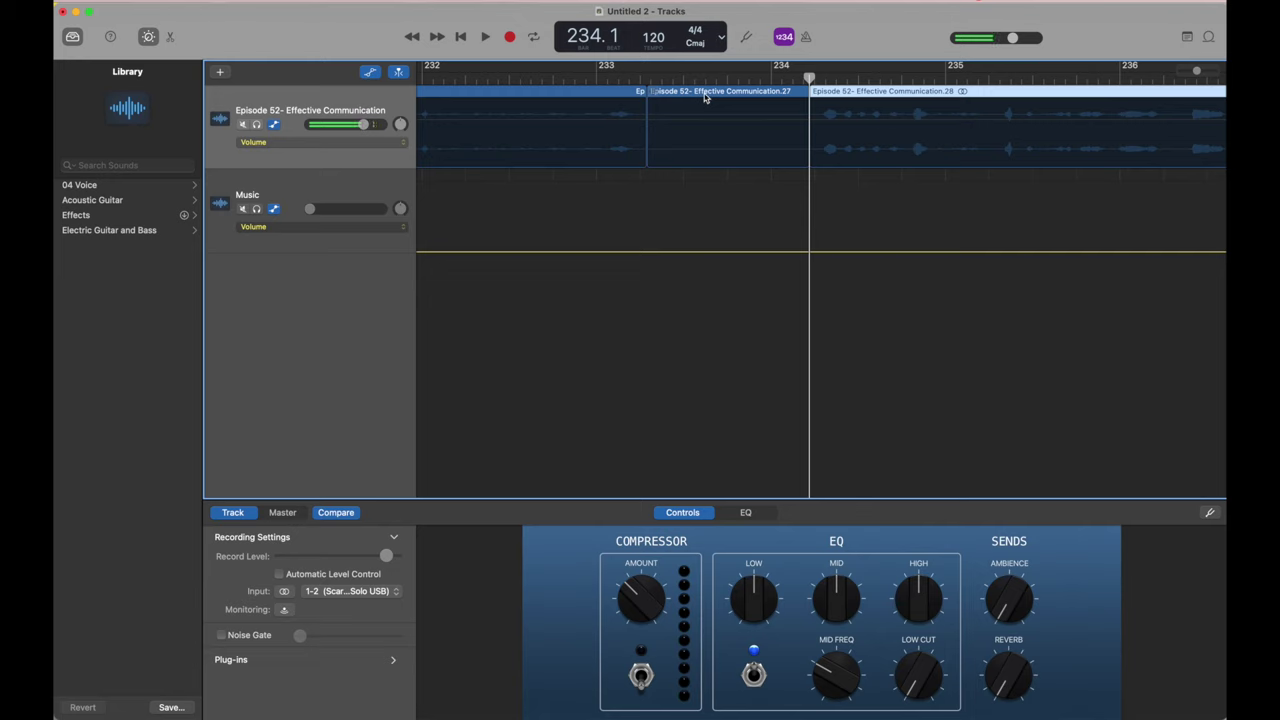
Remove the piece between the bar 233 and 234 cuts, join the following audio to the earlier region, and resume listening.
left_click_drag(853, 97, 689, 97)
left_click(627, 80)
key("space")
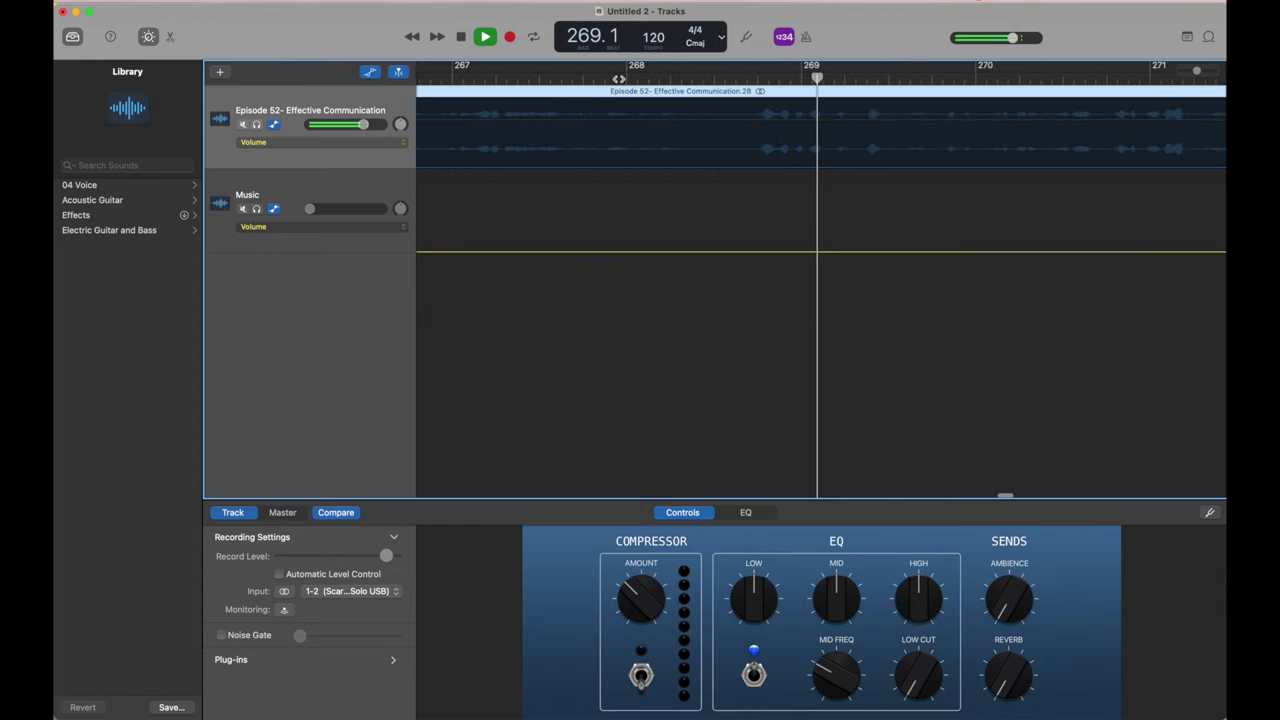
Stop playback and replay the Episode 52 audio from just before bar 267.
key("space")
scroll(560, 90, "left", 5)
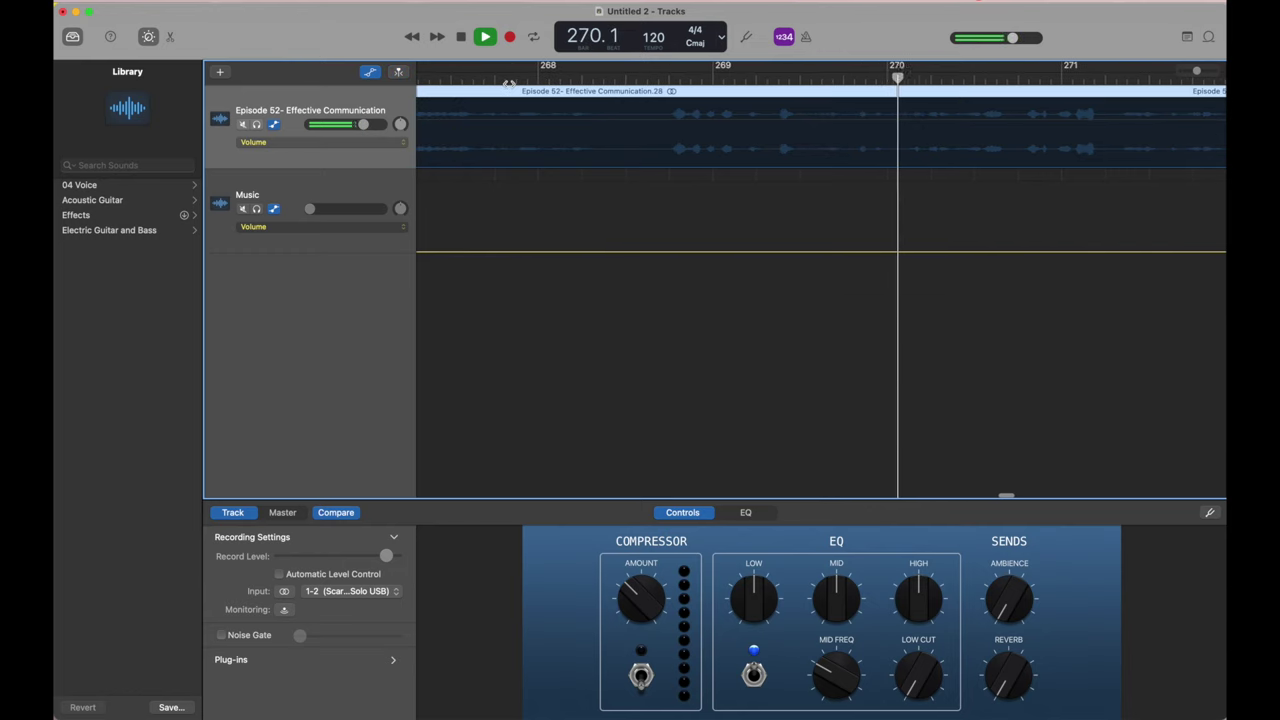
scroll(600, 92, "left", 5)
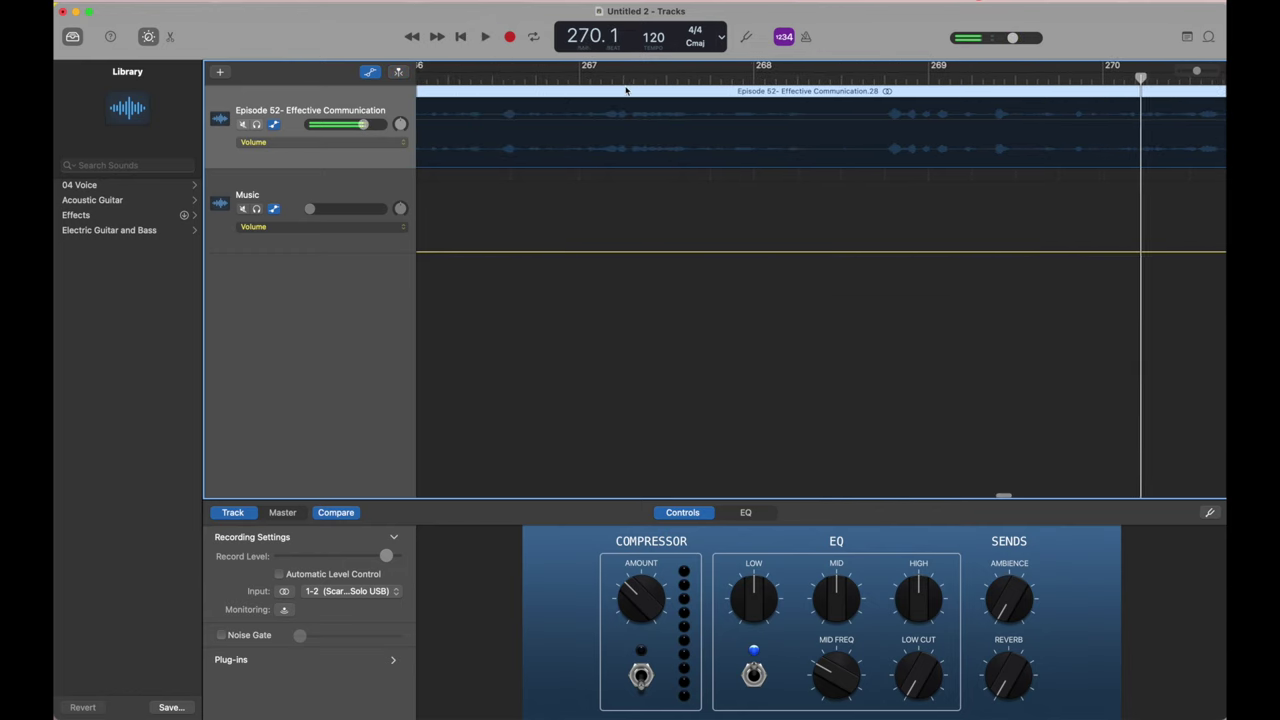
left_click(557, 70)
key("space")
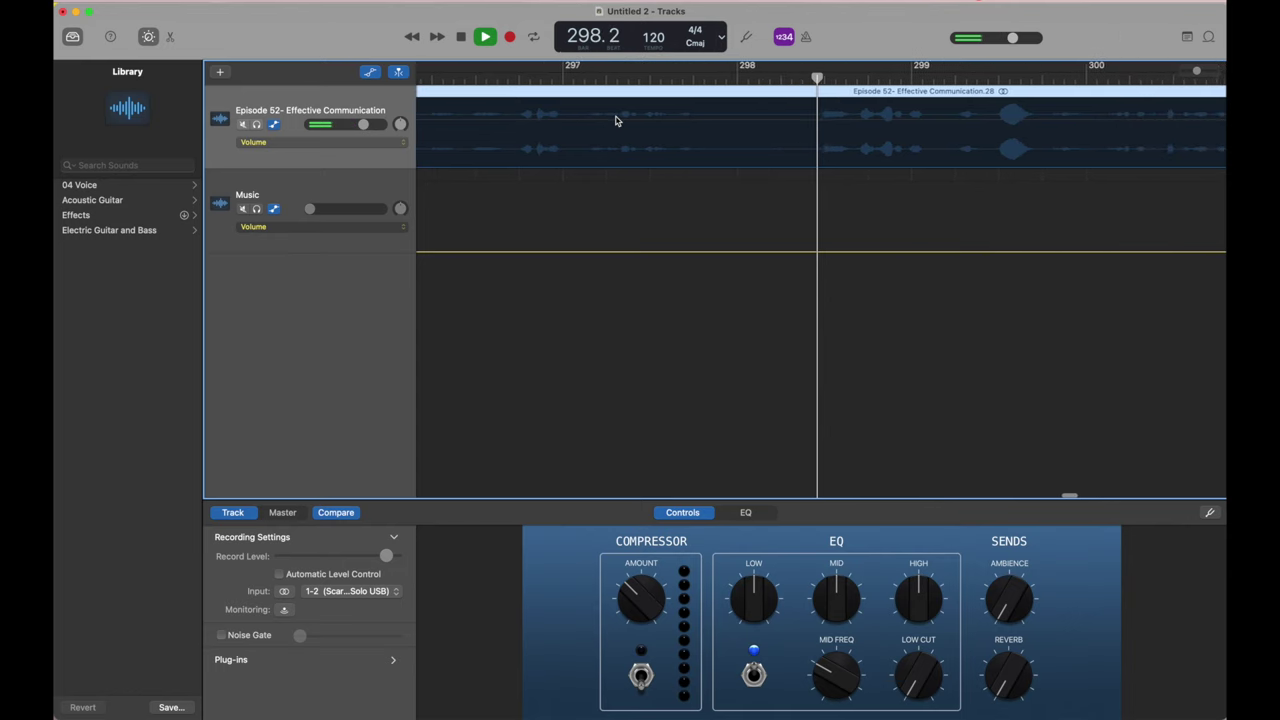
Replay the passage around bar 298 and split the Episode 52 region at bar 297 beat 4 and again at bar 298 beat 2.
key("space")
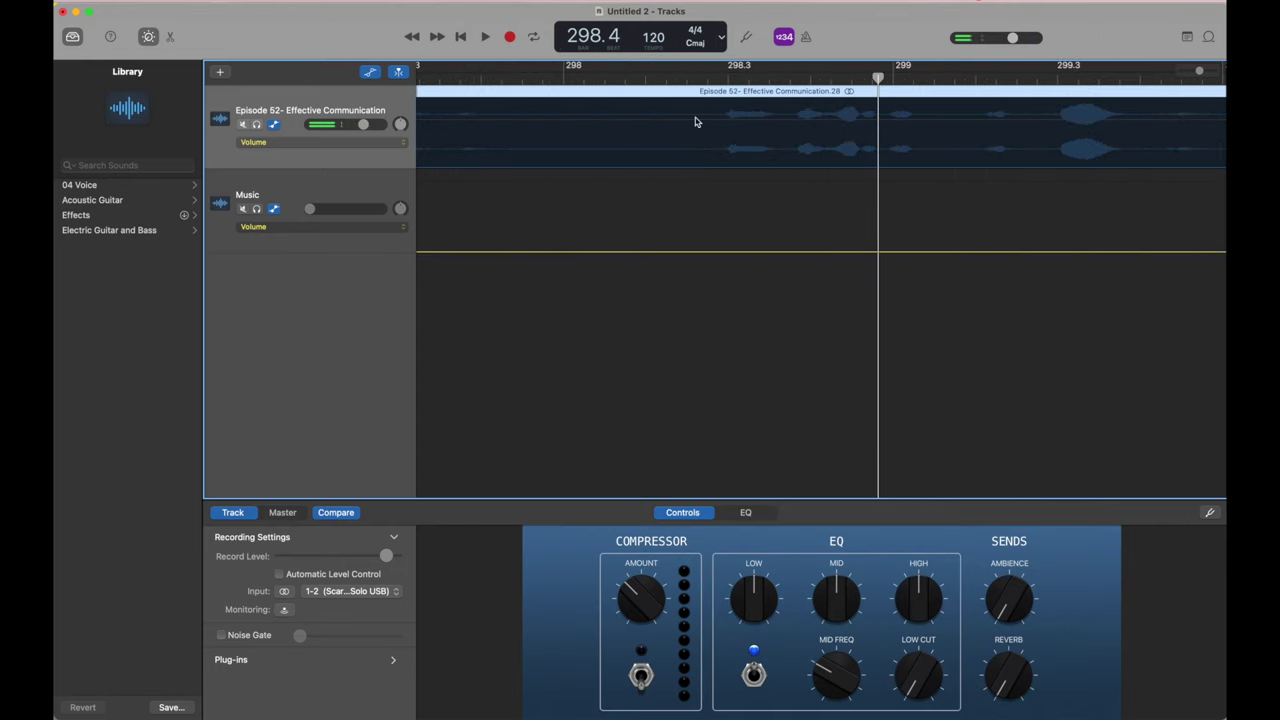
key("super+Right")
left_click(520, 74)
key("space")
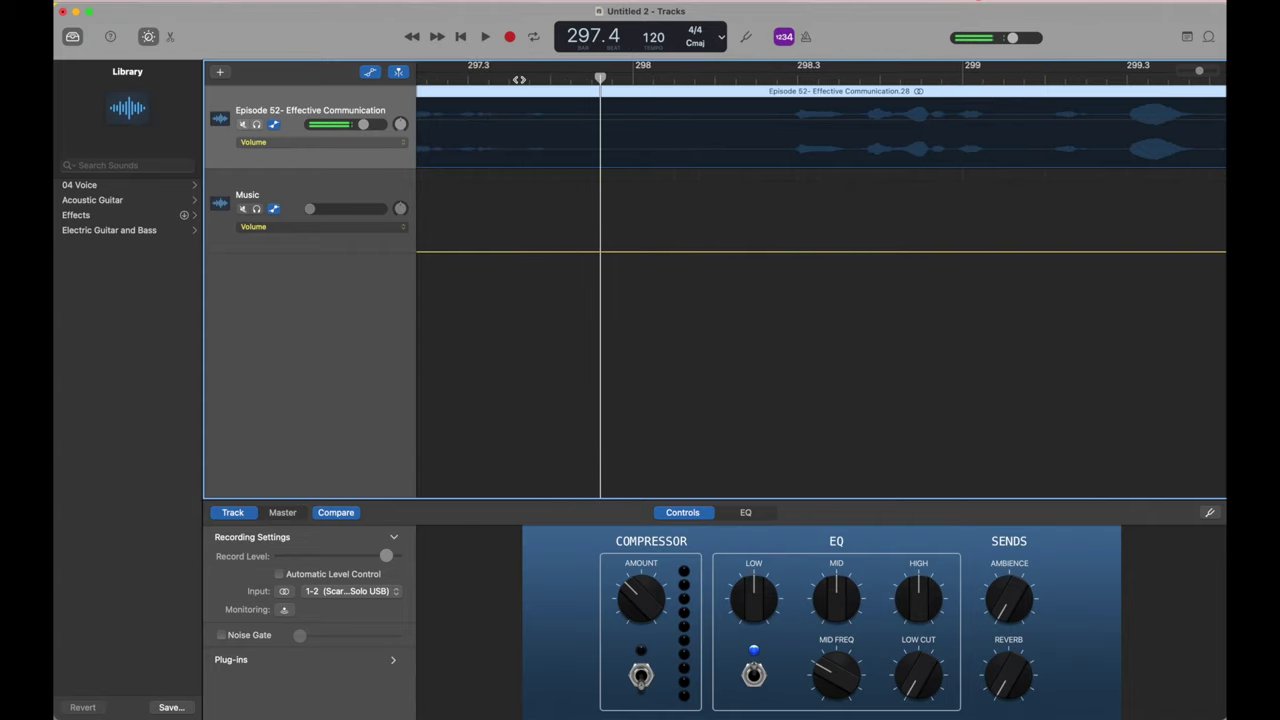
key("super+t")
key("space")
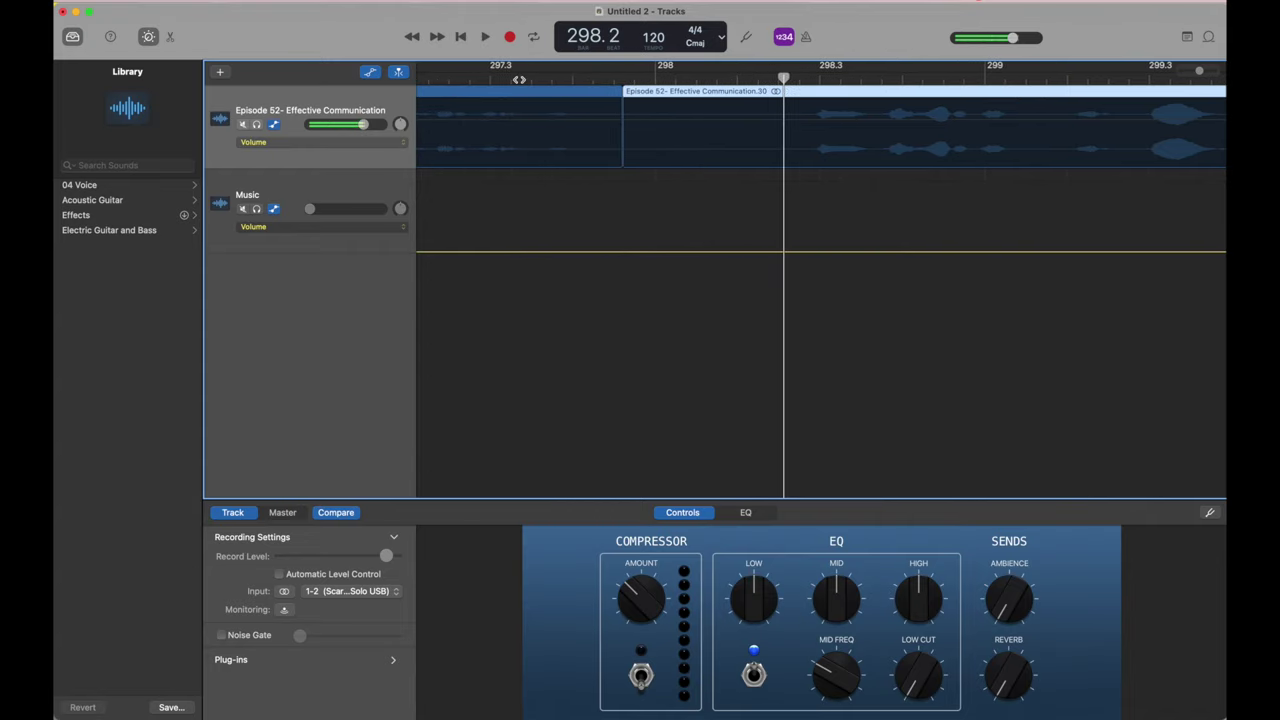
key("super+t")
Delete the piece between the bar 297 and 298 cuts, move the following audio back to close the gap, and replay the join.
left_click(690, 93)
key("Delete")
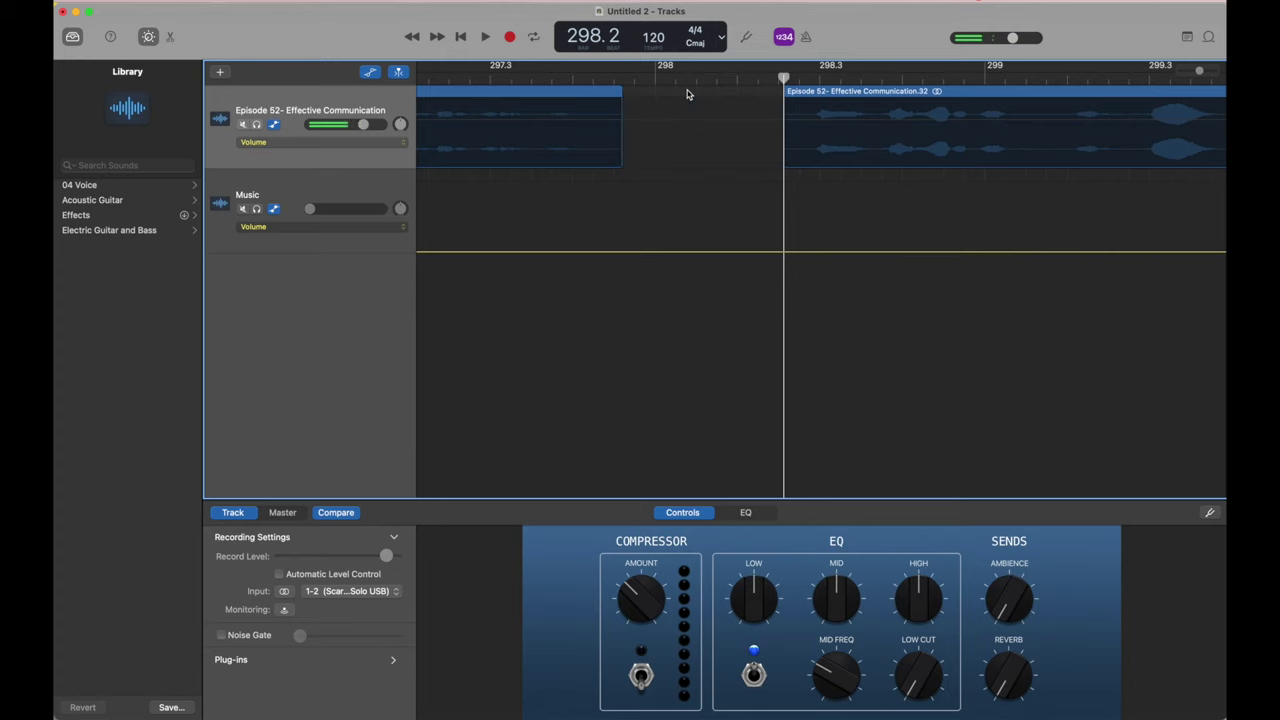
left_click_drag(793, 92, 631, 92)
left_click(621, 77)
key("space")
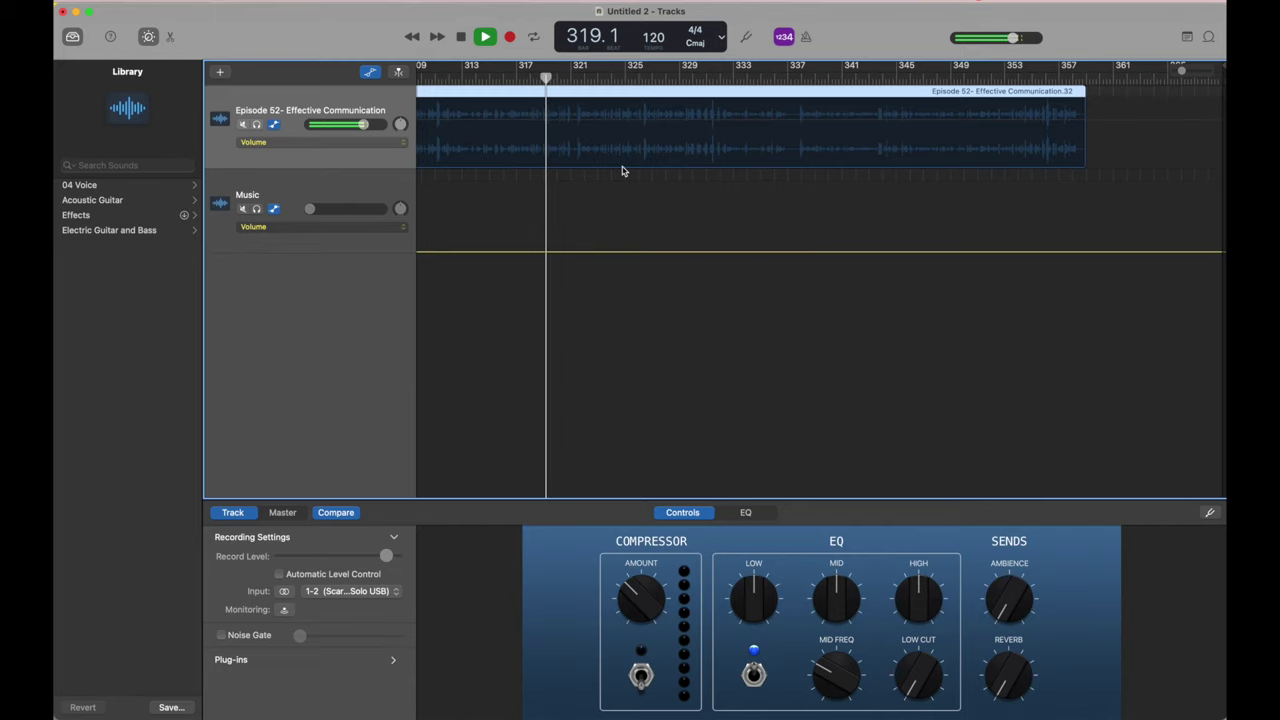
Place the Podcast Intro clip at the end of Episode 52 on the Music track and extend its start back to about bar 346.
scroll(621, 171, "left", 10)
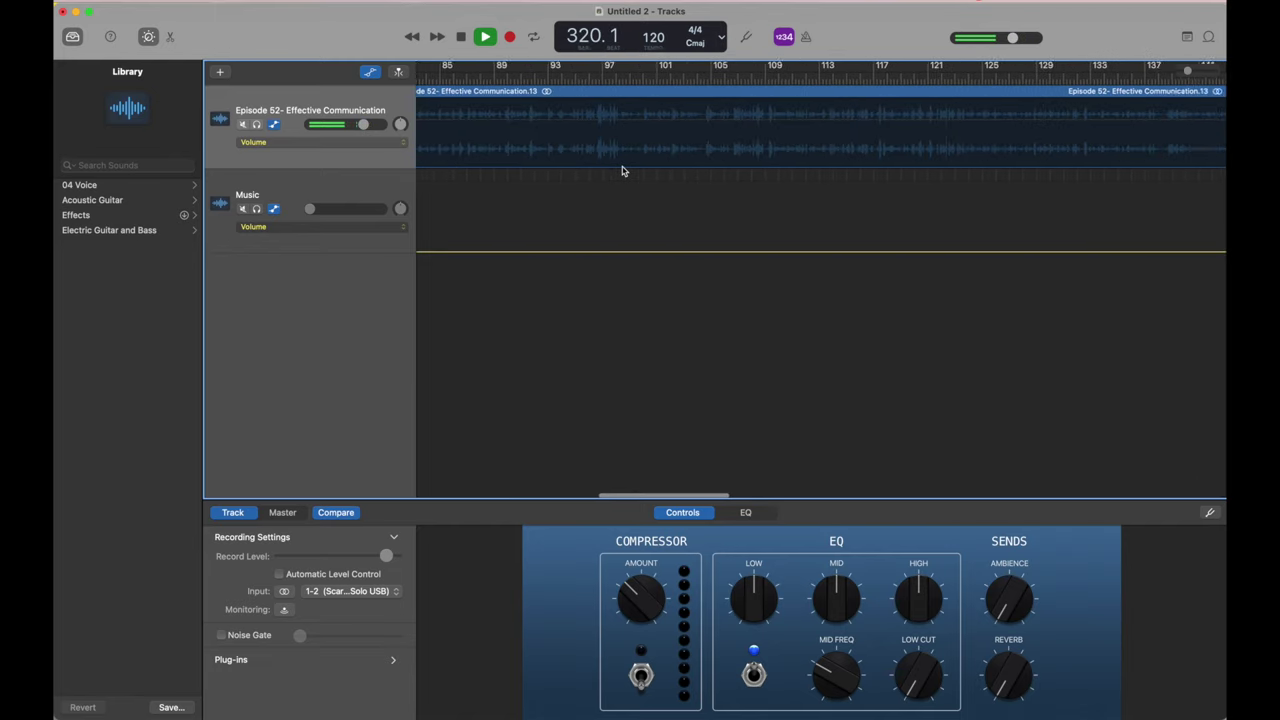
scroll(621, 171, "left", 8)
left_click_drag(698, 183, 1046, 191)
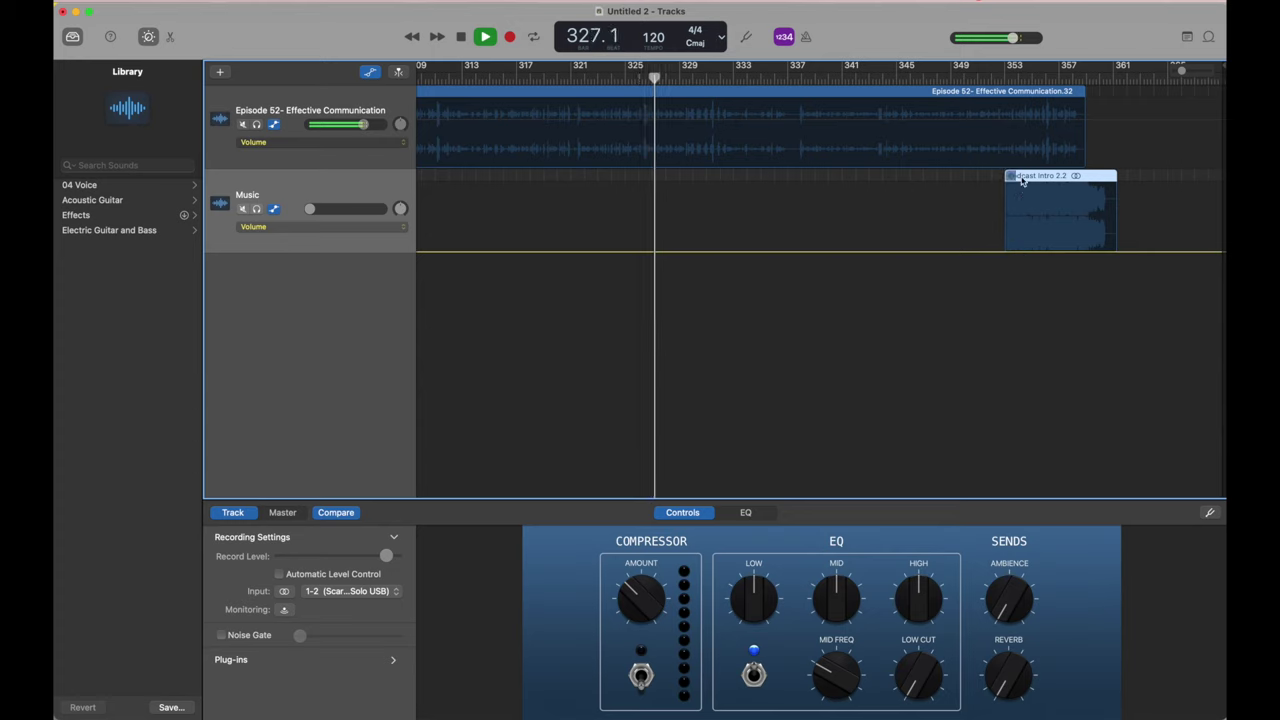
left_click_drag(1007, 177, 908, 180)
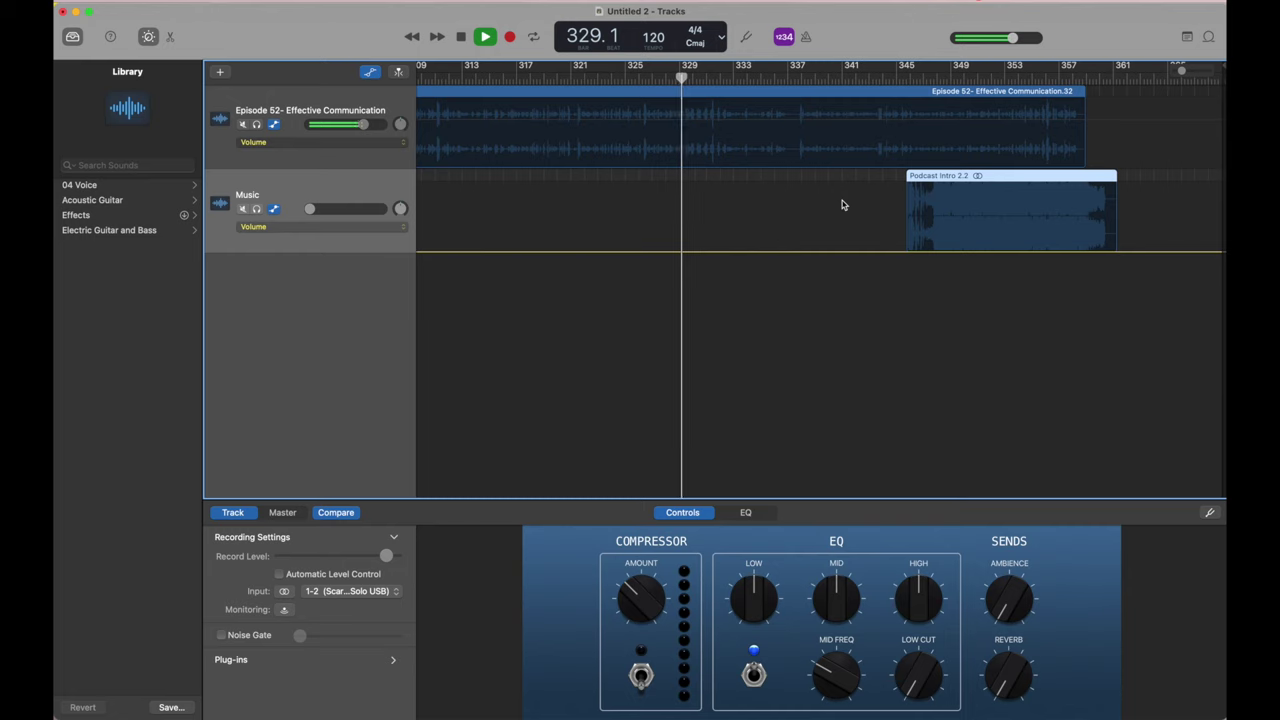
Add Music volume automation points at about bars 347 and 355 so the outro music rises slightly between them.
left_click(1020, 252)
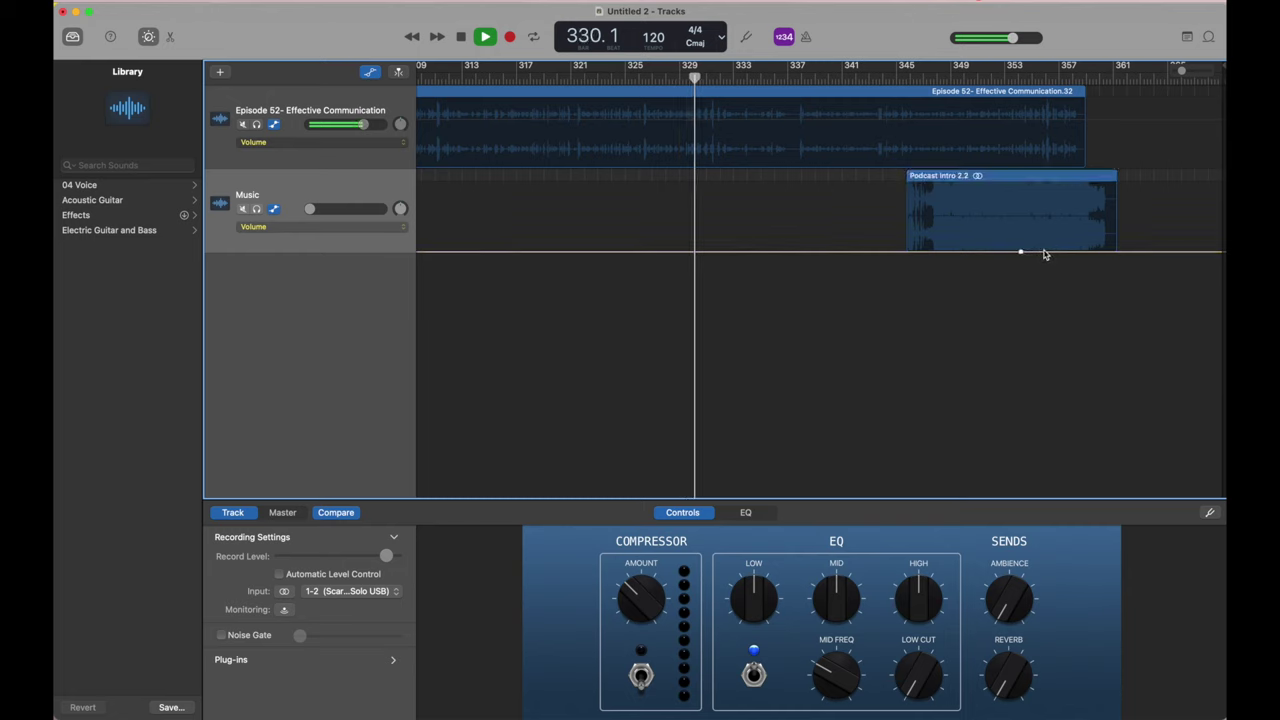
left_click_drag(1047, 253, 922, 251)
left_click_drag(1046, 246, 1034, 246)
Replay the passage around bar 336 and split the Episode 52 region at bar 336 beat 4 and again at bar 337 beat 4.
key("super+Right")
key("super+Right")
key("space")
left_click(727, 79)
key("space")
key("space")
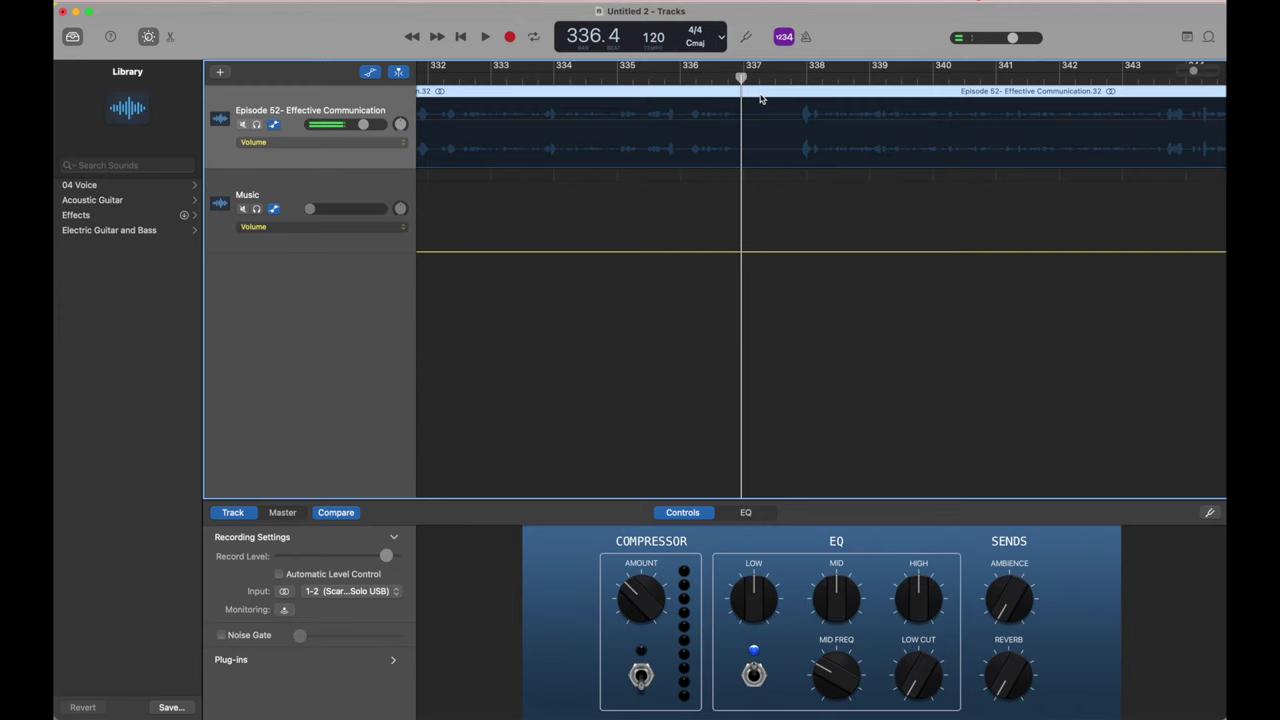
key("super+t")
key("space")
key("space")
Remove the piece between the bar 336 and 337 cuts, move the following audio back to close the gap, and replay the join.
left_click(782, 97)
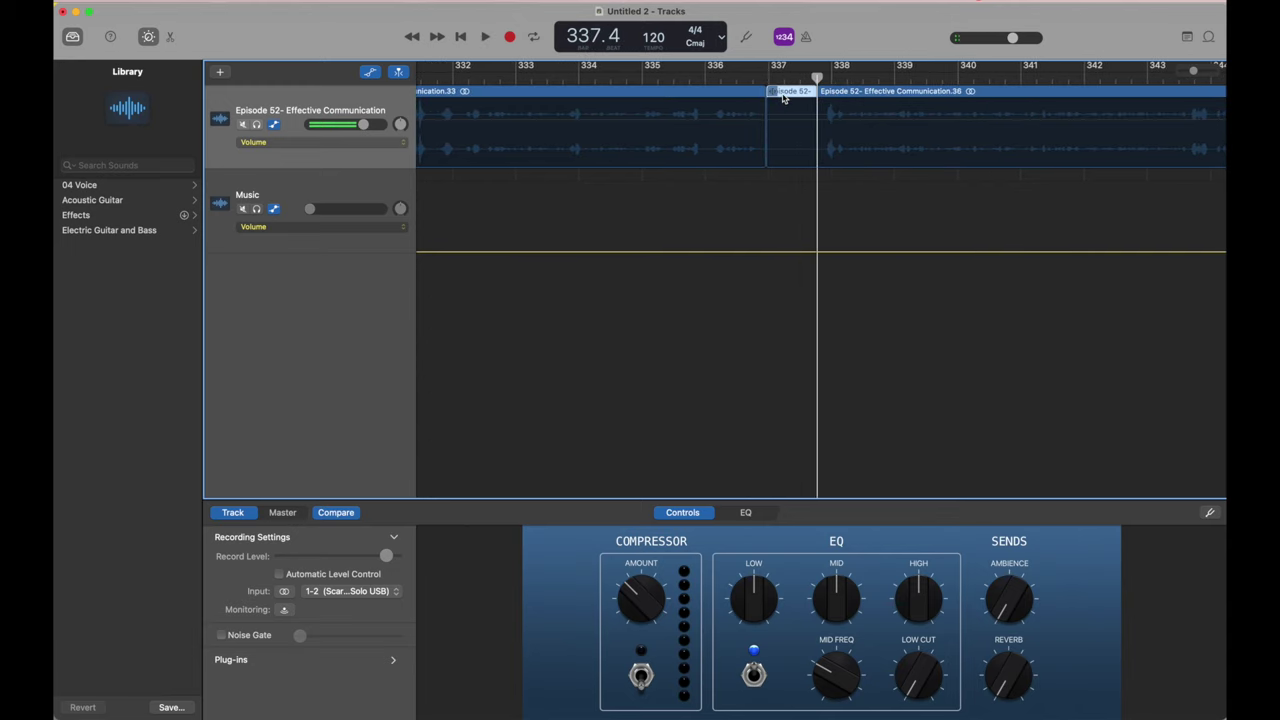
left_click_drag(852, 96, 798, 96)
left_click(723, 80)
key("space")
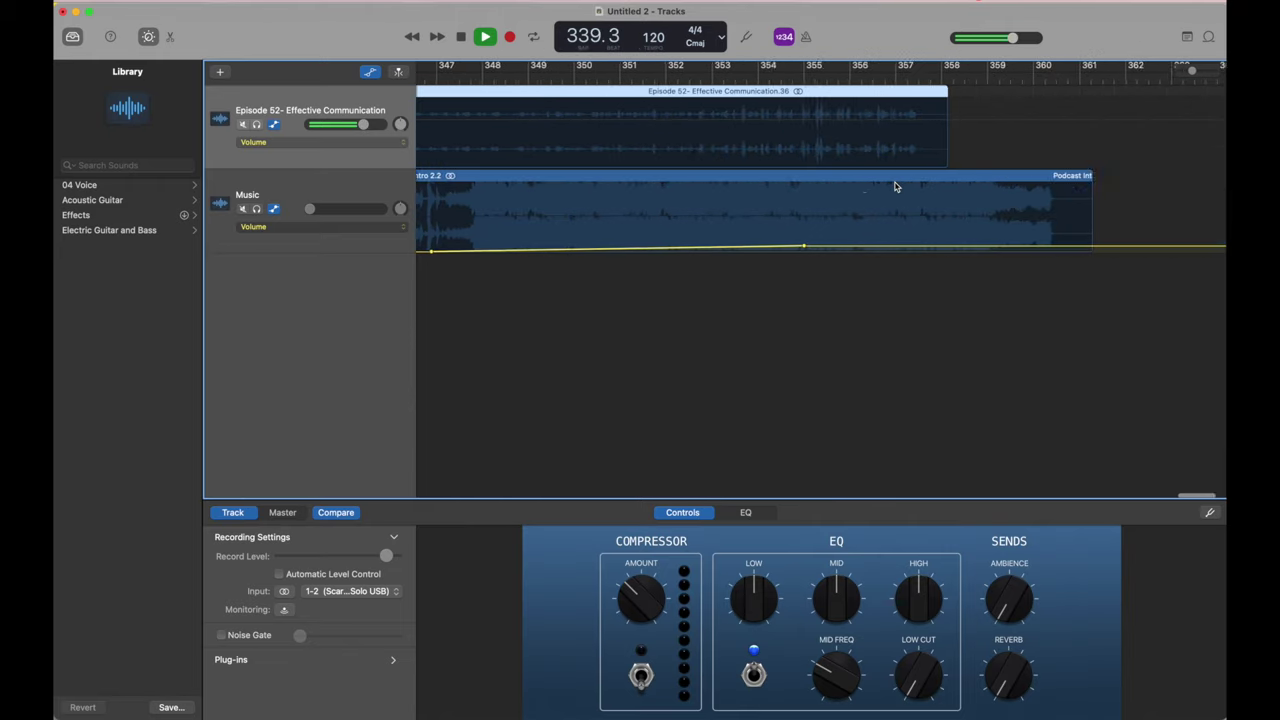
Move the closing Podcast Intro clip earlier to start at bar 345, and extend its start back to the Episode 52 cut at about bar 337.
left_click_drag(1066, 175, 1029, 178)
scroll(1029, 178, "left", 7)
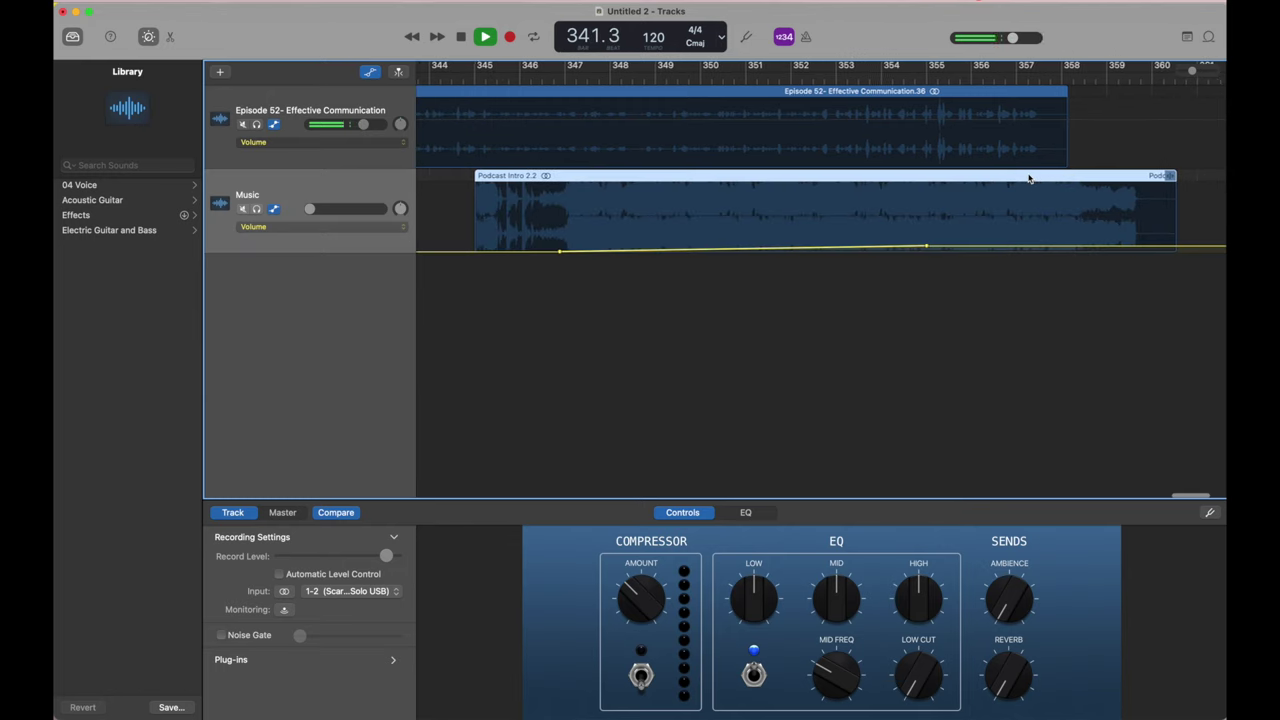
key("space")
scroll(780, 175, "left", 3)
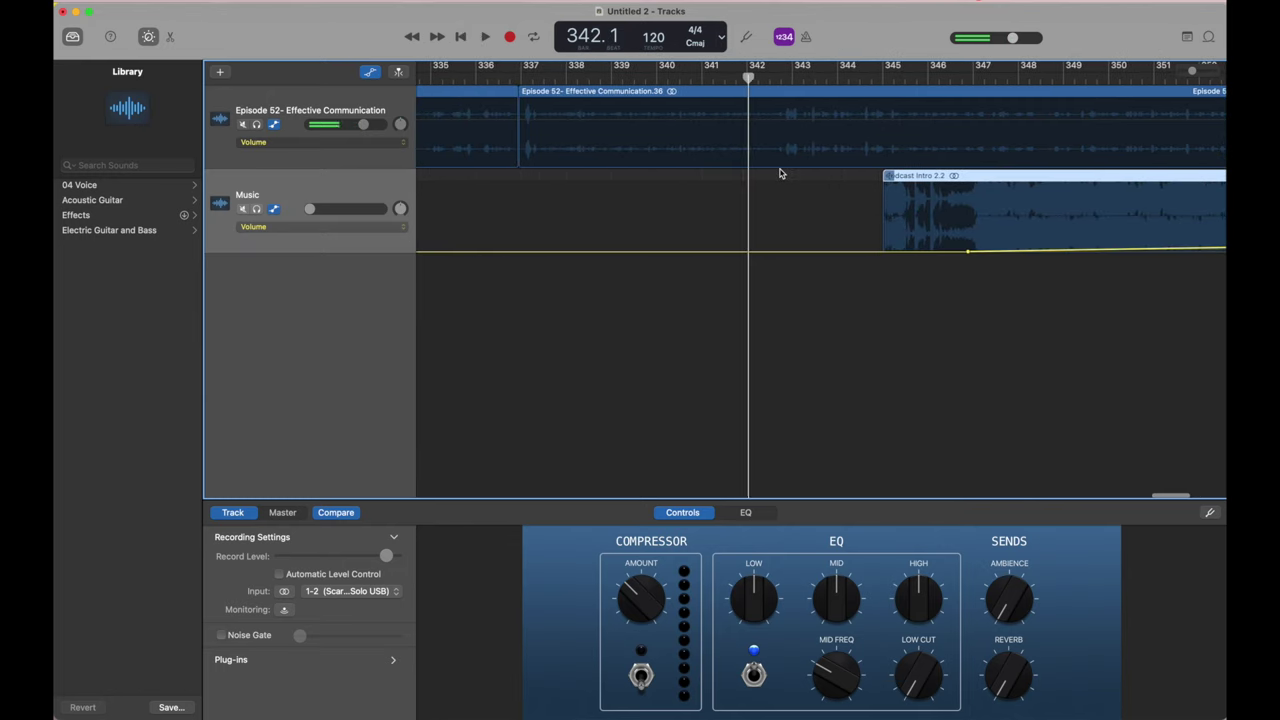
left_click_drag(869, 175, 517, 174)
Reshape the Music volume automation into a slight fade-in from about bar 337 to bar 339, and play it back.
left_click_drag(967, 255, 516, 251)
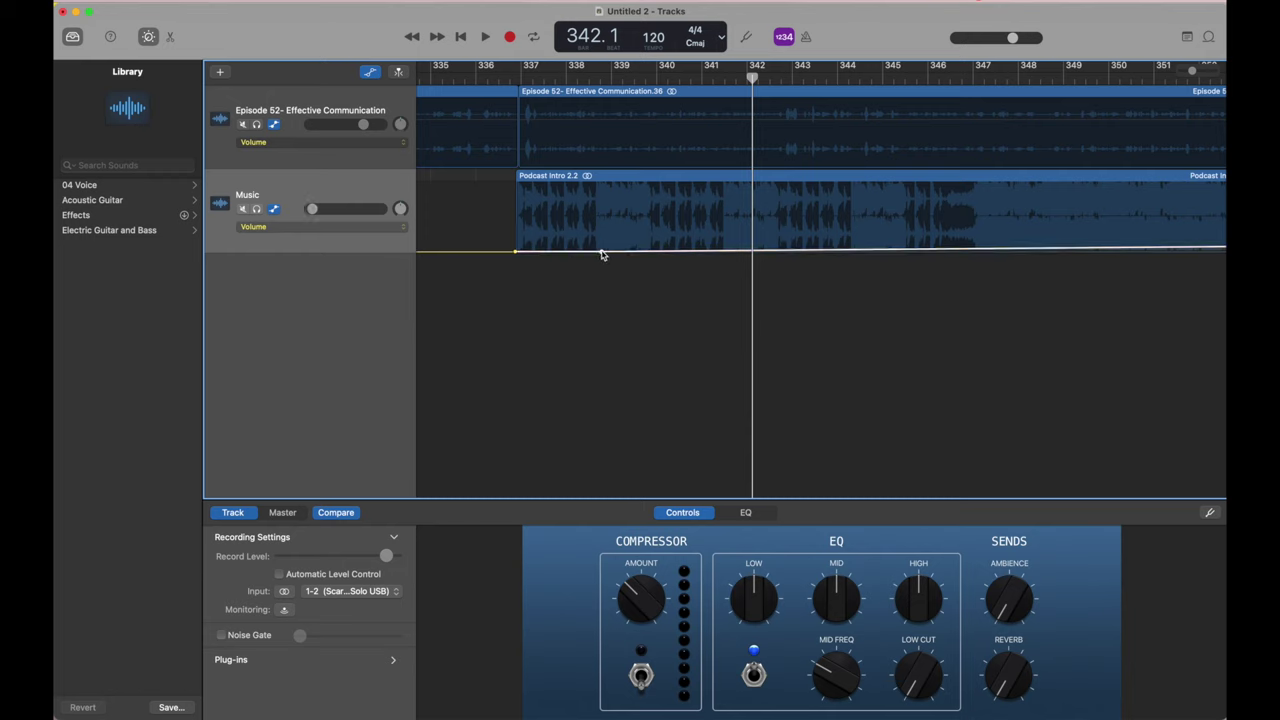
left_click_drag(600, 252, 601, 246)
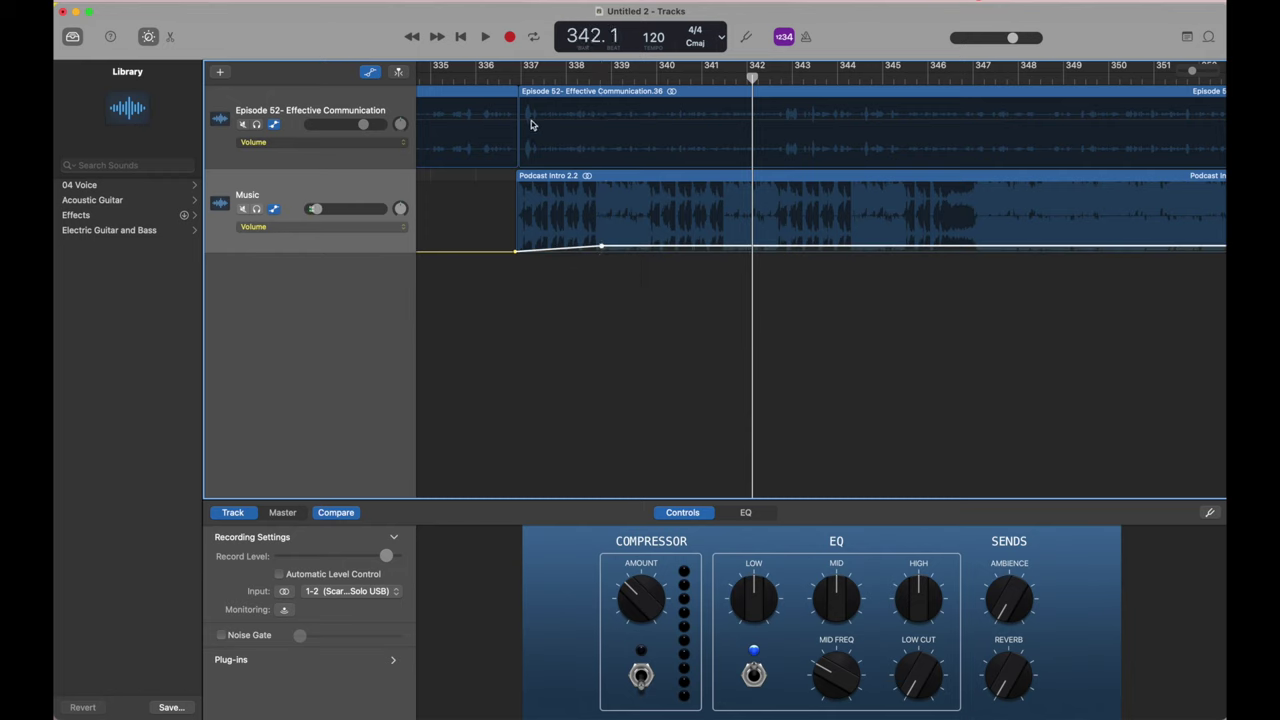
left_click(521, 85)
key("space")
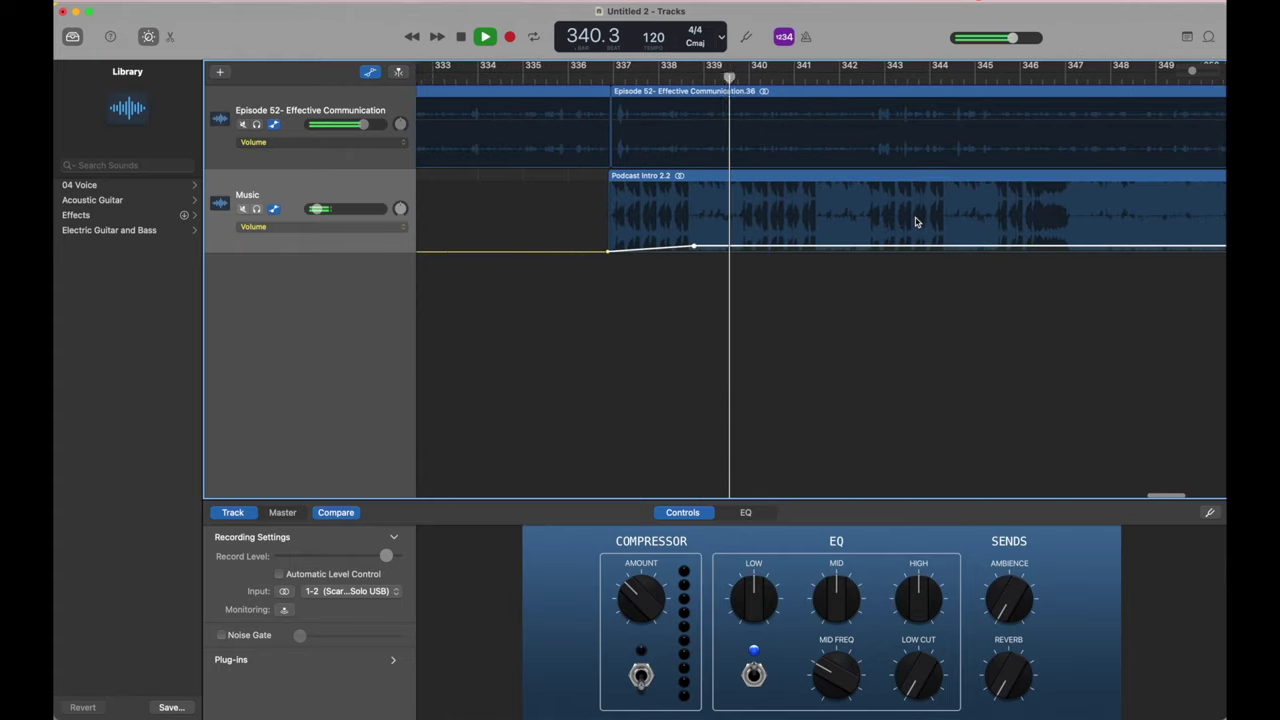
Extend the closing music's start back to bar 336, shift its volume fade-in earlier to match, and replay from there.
key("space")
left_click_drag(622, 176, 580, 176)
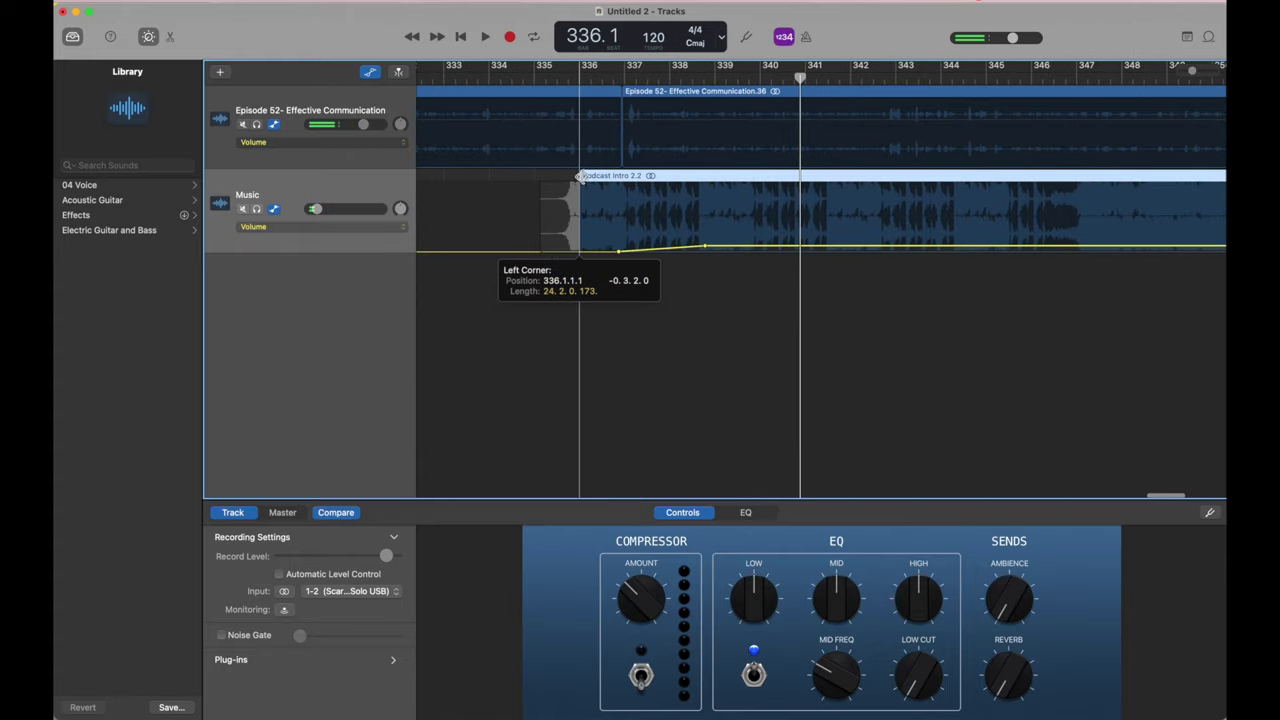
left_click_drag(692, 249, 661, 249)
left_click(601, 82)
key("space")
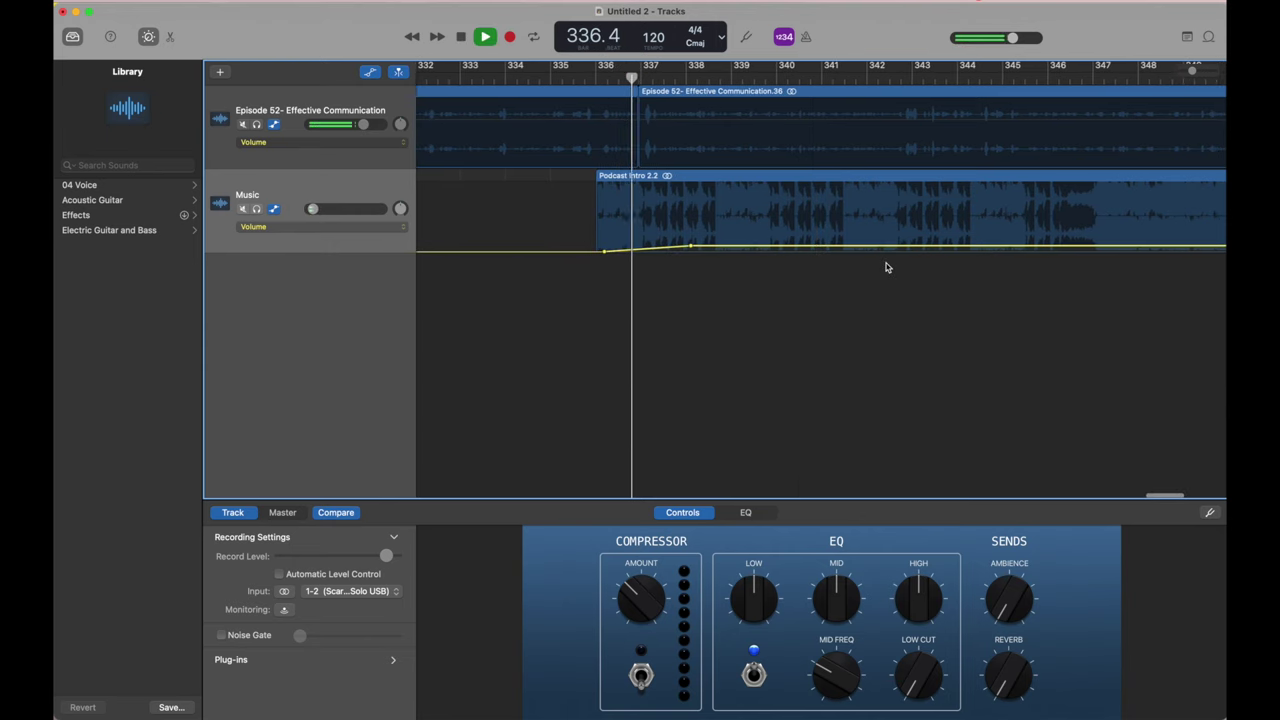
Add a Music volume rise near the end of Episode 52, running from about bar 357 to bar 358.
scroll(888, 270, "right", 5)
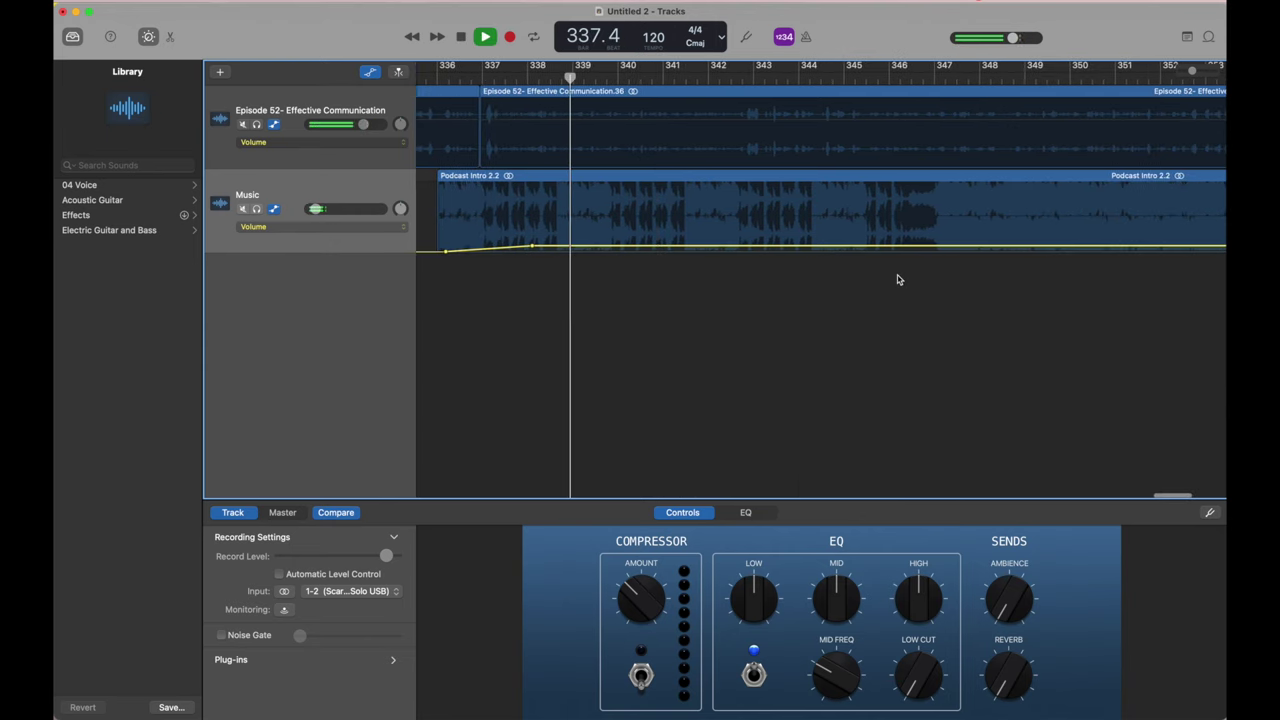
scroll(898, 280, "right", 10)
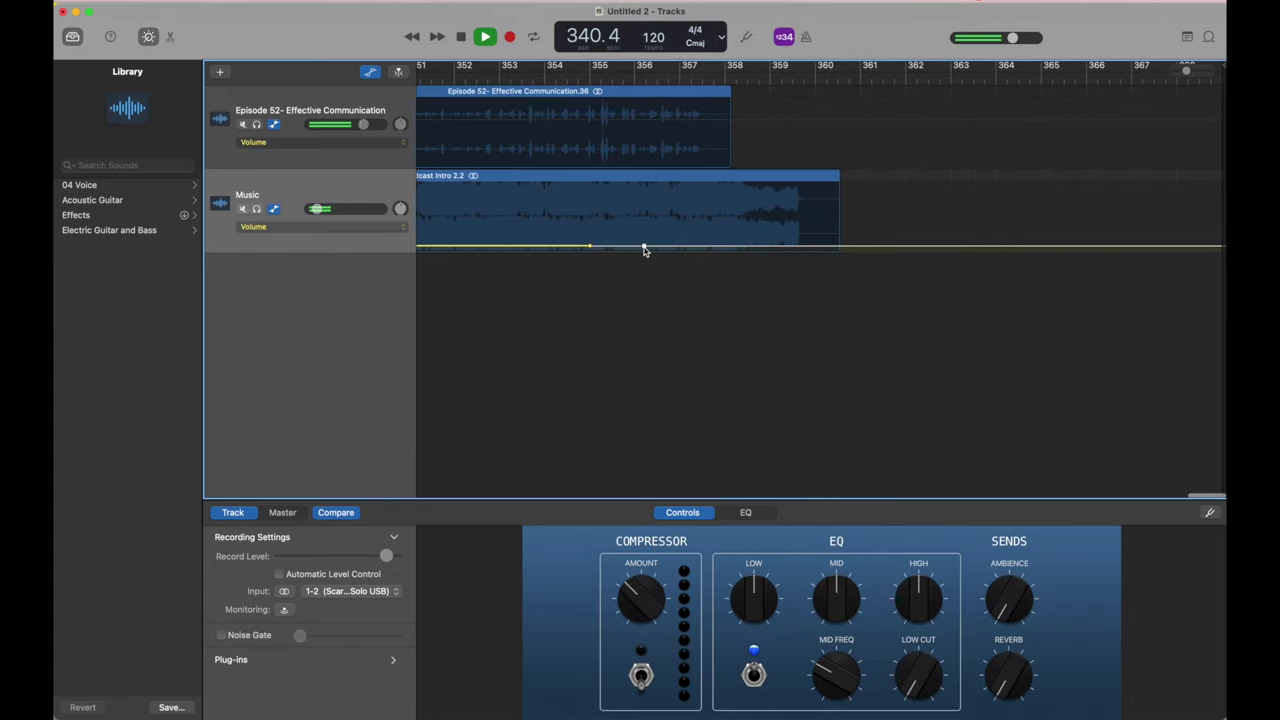
left_click_drag(698, 246, 697, 234)
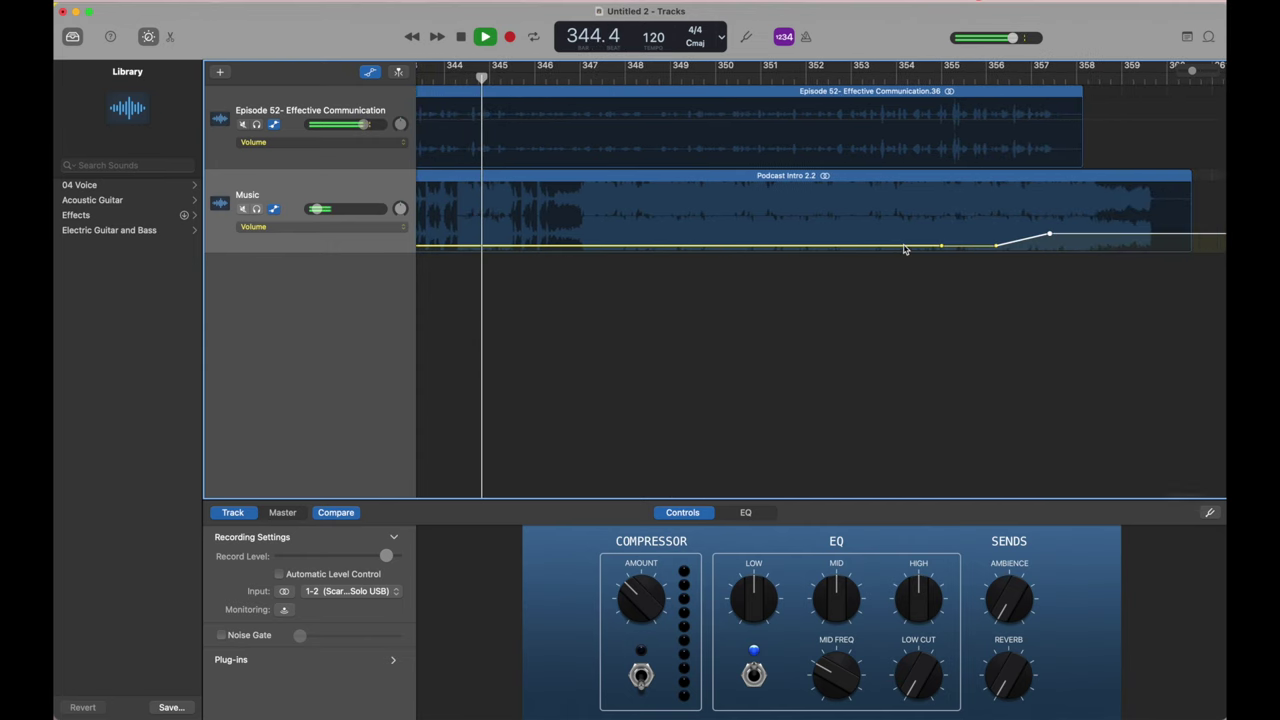
left_click_drag(1031, 245, 1036, 243)
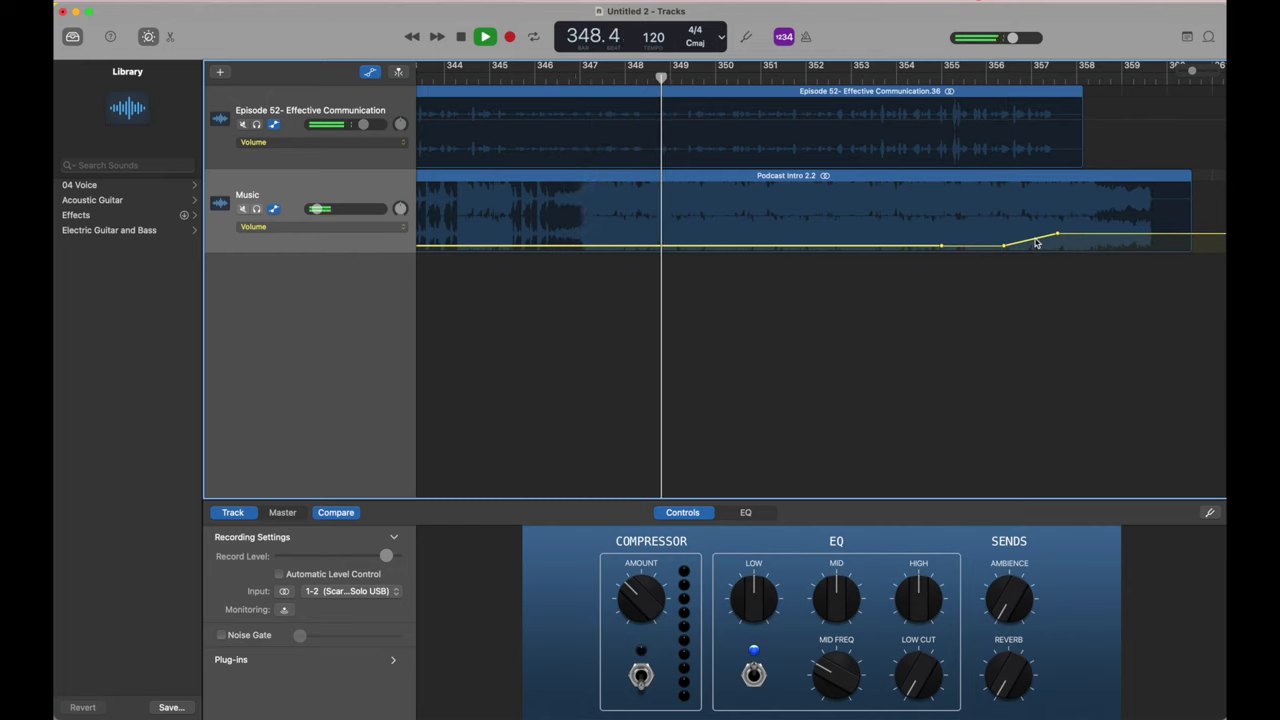
left_click_drag(1036, 243, 1048, 243)
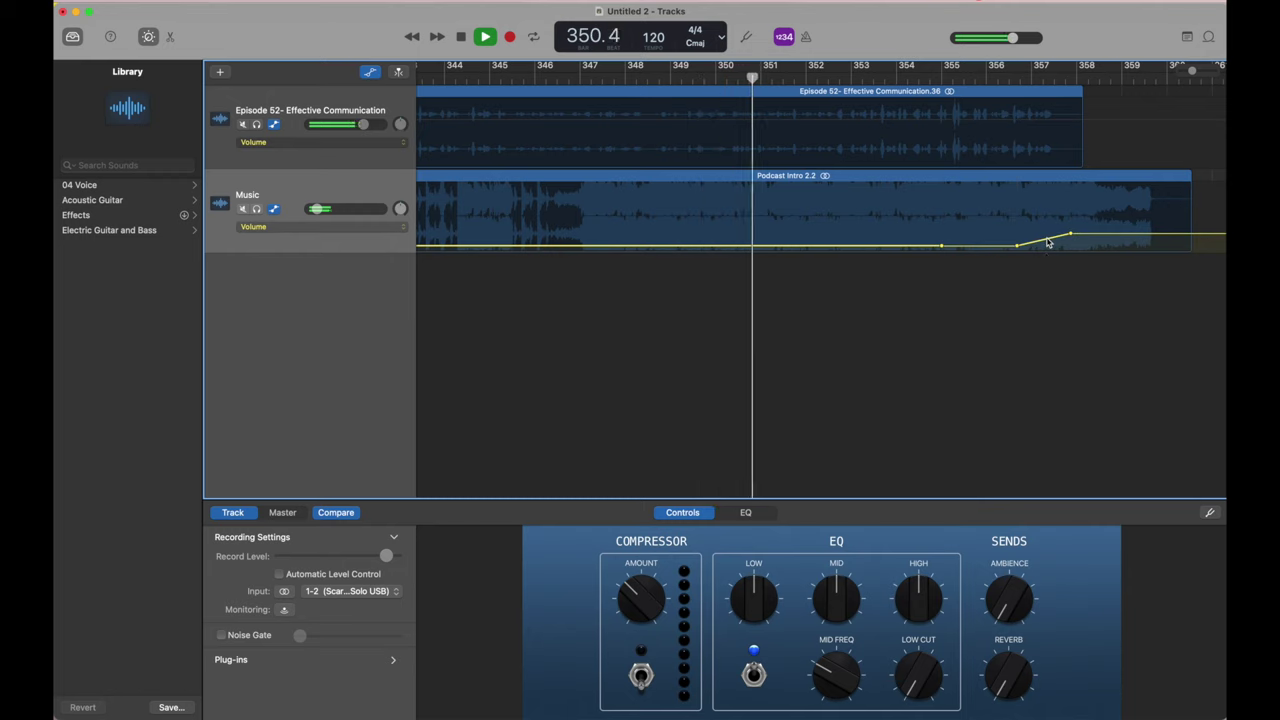